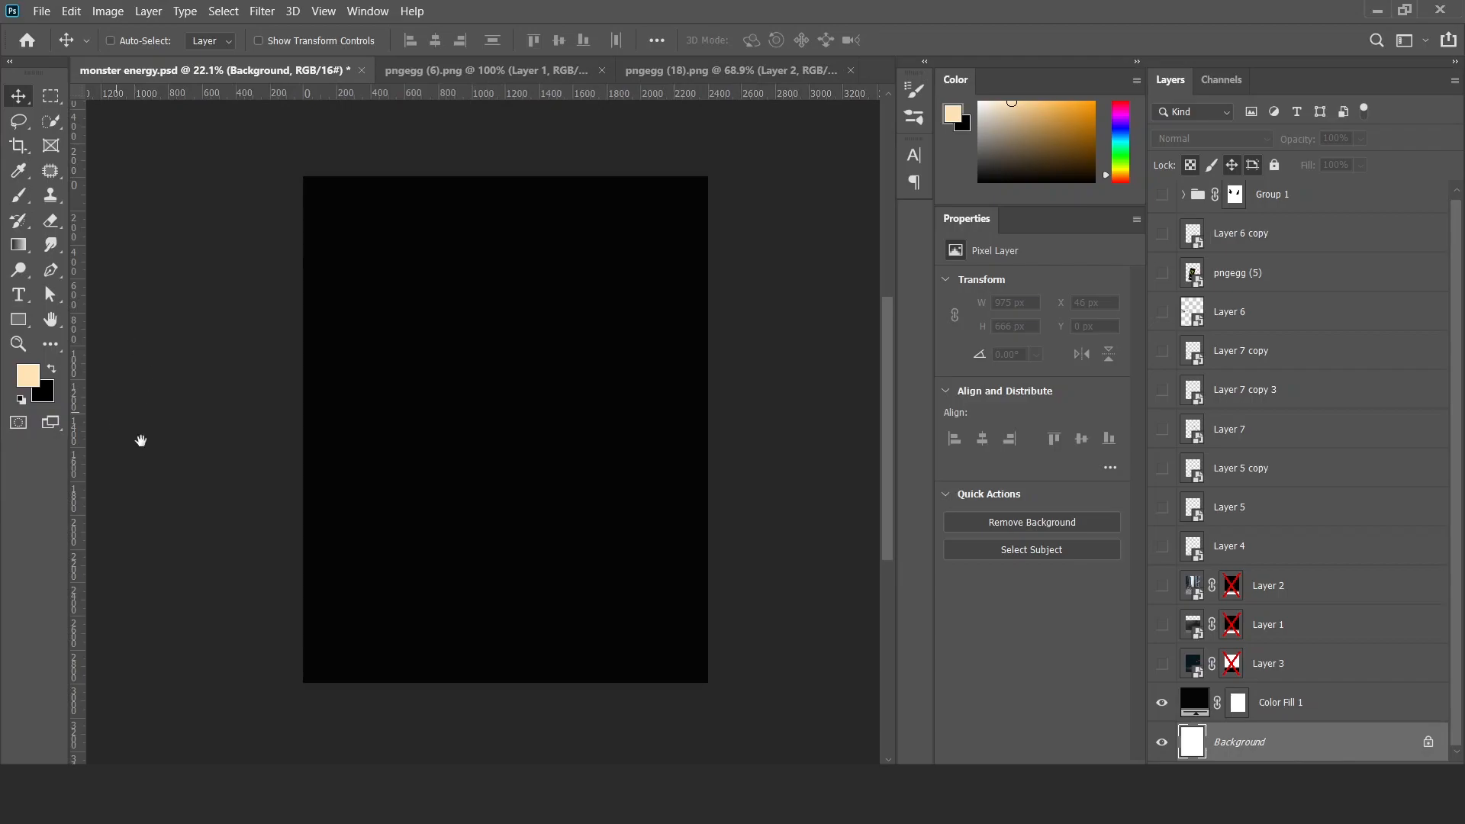
{"action": "left_click", "coordinate": [1162, 663]}
{"action": "left_click", "coordinate": [1318, 674]}
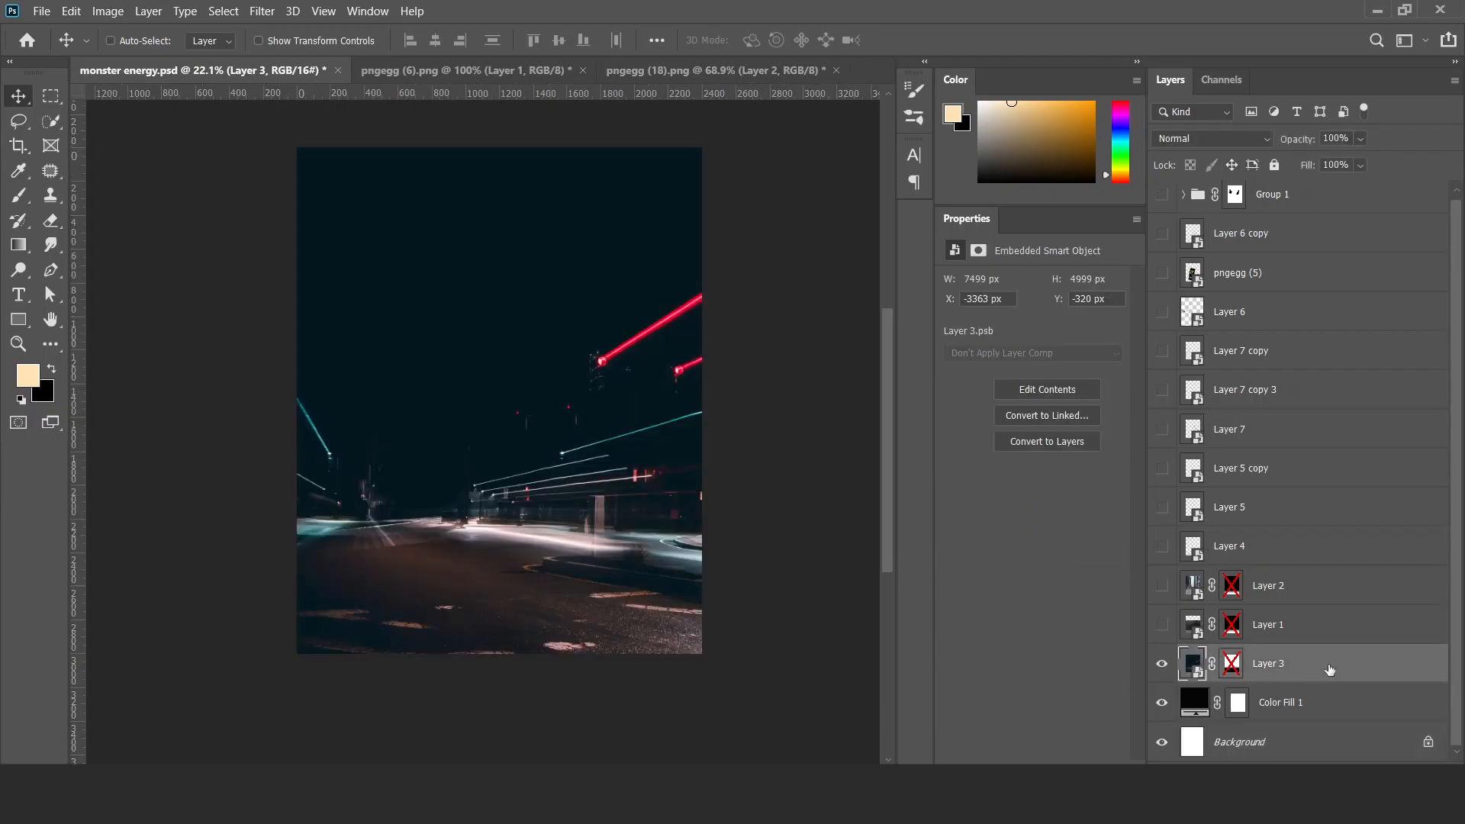
{"action": "left_click", "coordinate": [1162, 664]}
Show Layer 1 and Layer 2 with their masks enabled, and set Layer 2's blend mode to Multiply.
{"action": "left_click", "coordinate": [1161, 625]}
{"action": "left_click", "coordinate": [1231, 625], "text": "shift"}
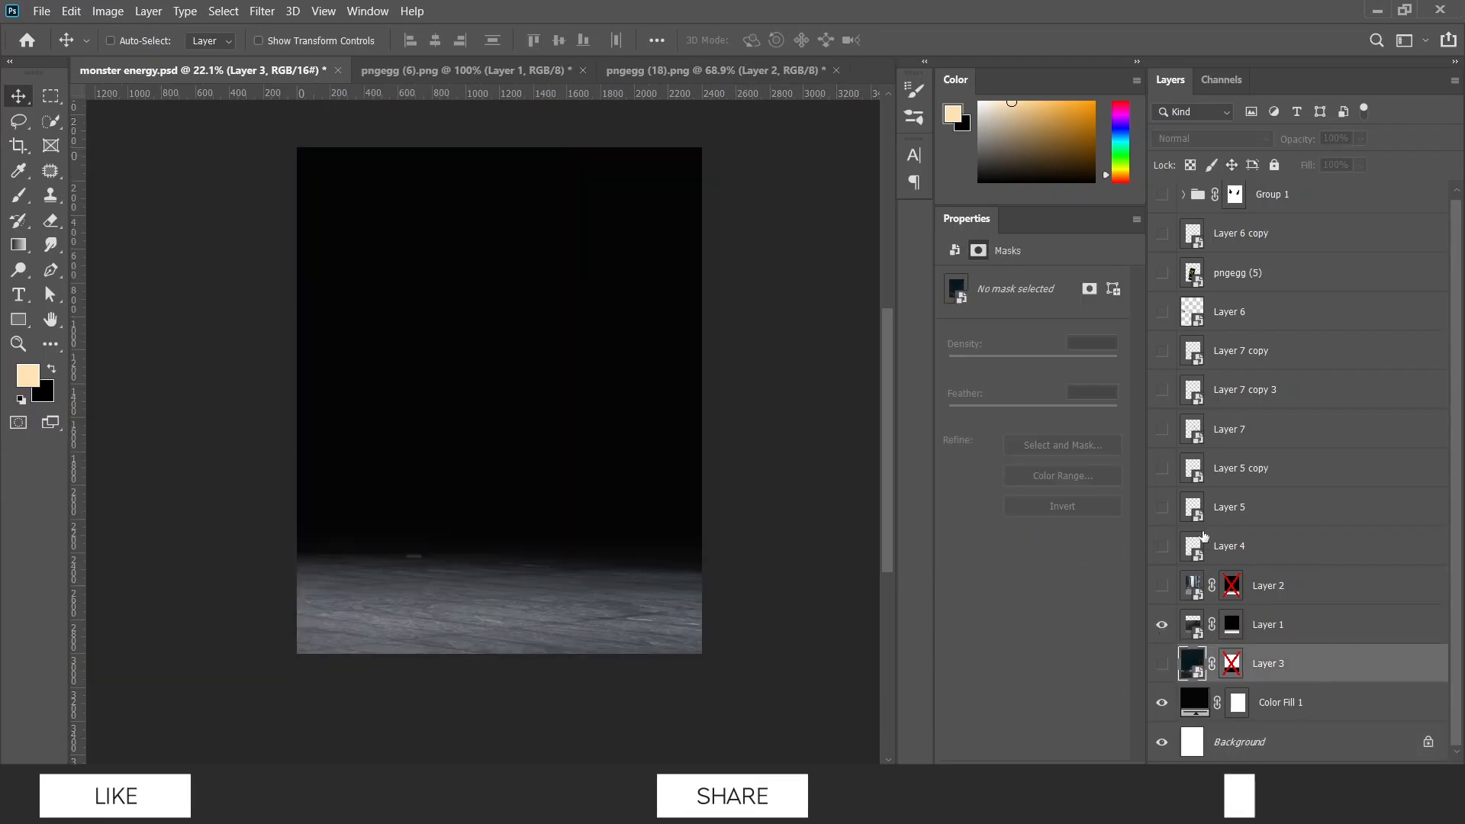
{"action": "left_click", "coordinate": [1162, 586]}
{"action": "left_click", "coordinate": [1230, 586], "text": "shift"}
{"action": "left_click", "coordinate": [1268, 591]}
{"action": "left_click", "coordinate": [1231, 140]}
{"action": "left_click", "coordinate": [1221, 208]}
Add a new layer above Layer 3 and draw gradients upward from the floor's horizon in a dark colour sampled from the canvas.
{"action": "left_click_drag", "start_coordinate": [778, 614], "coordinate": [737, 640]}
{"action": "left_click_drag", "start_coordinate": [565, 586], "coordinate": [527, 597]}
{"action": "left_click_drag", "start_coordinate": [527, 598], "coordinate": [621, 650]}
{"action": "left_click", "coordinate": [1297, 665]}
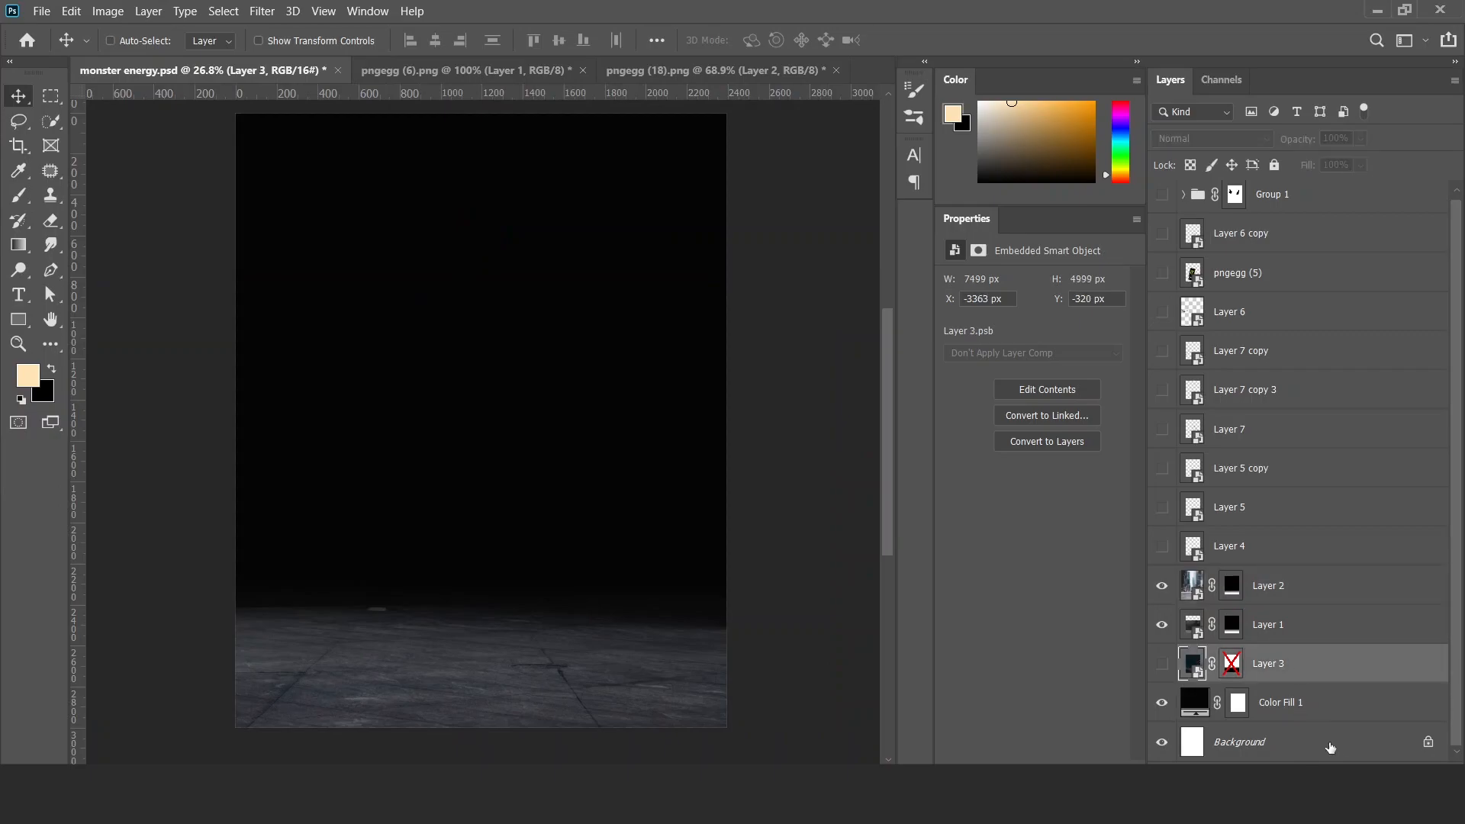
{"action": "left_click", "coordinate": [1362, 772]}
{"action": "left_click", "coordinate": [24, 248]}
{"action": "left_click_drag", "start_coordinate": [435, 610], "coordinate": [568, 663]}
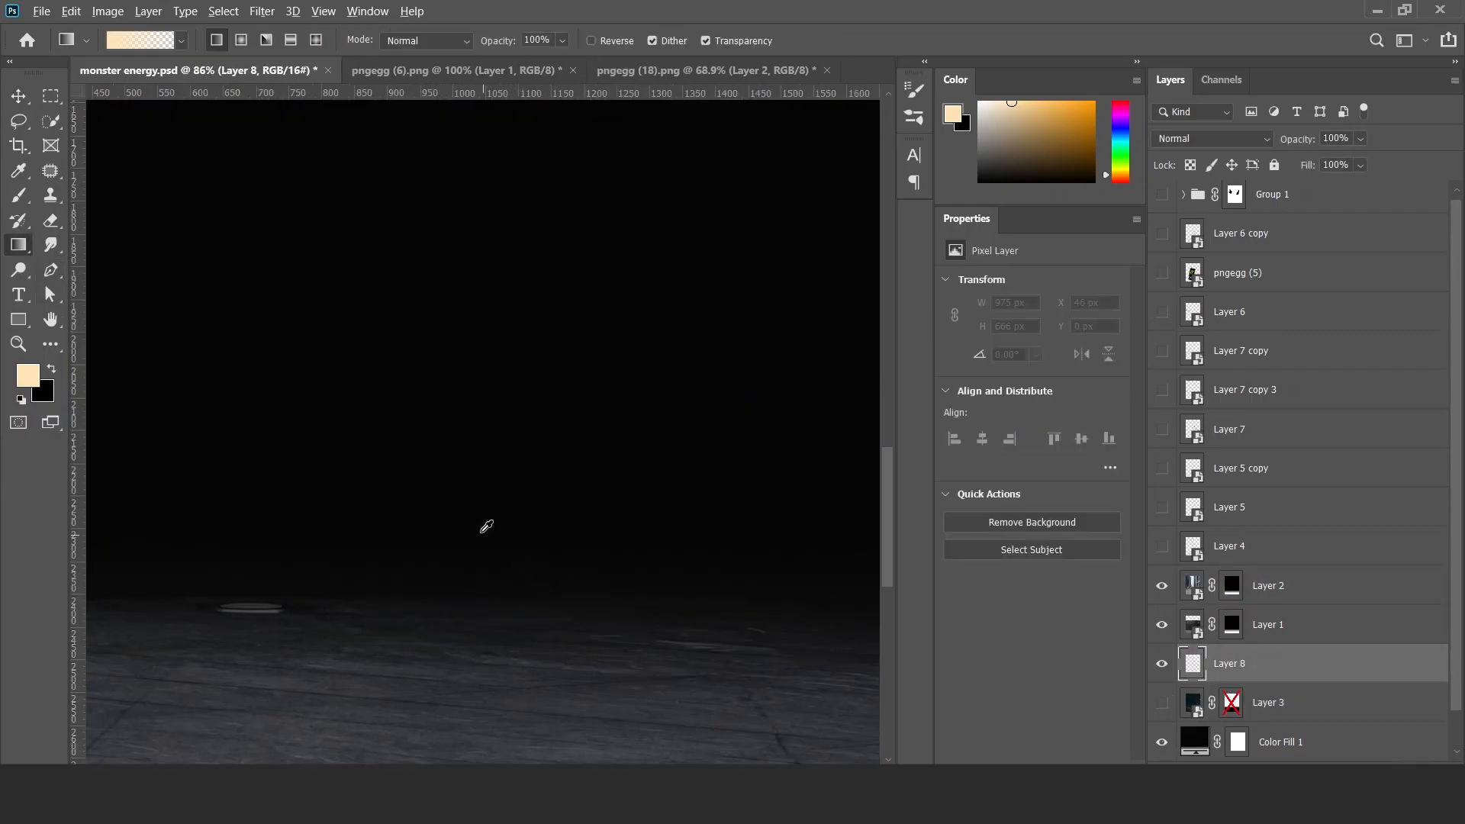
{"action": "left_click", "coordinate": [482, 530], "text": "alt"}
{"action": "mouse_move", "coordinate": [506, 594]}
{"action": "left_mouse_down"}
{"action": "mouse_move", "coordinate": [459, 586]}
{"action": "mouse_move", "coordinate": [483, 379]}
{"action": "left_mouse_up"}
{"action": "left_click", "coordinate": [493, 598], "text": "alt"}
{"action": "left_click_drag", "start_coordinate": [492, 607], "coordinate": [521, 328]}
{"action": "left_click_drag", "start_coordinate": [460, 525], "coordinate": [389, 516]}
Transform the gradient layer so it extends higher up the black background and its lower part meets the floor.
{"action": "key", "text": "ctrl+t"}
{"action": "left_click_drag", "start_coordinate": [499, 444], "coordinate": [493, 394]}
{"action": "left_click_drag", "start_coordinate": [528, 479], "coordinate": [532, 519]}
{"action": "key", "text": "Return"}
{"action": "key", "text": "v"}
{"action": "mouse_move", "coordinate": [700, 537]}
{"action": "left_mouse_down"}
{"action": "mouse_move", "coordinate": [628, 556]}
{"action": "mouse_move", "coordinate": [711, 555]}
{"action": "left_mouse_up"}
{"action": "left_click_drag", "start_coordinate": [619, 557], "coordinate": [645, 581]}
Show the Layer 4 crack and squash it to about 810 px high at about X -188, Y 2243 px.
{"action": "left_click", "coordinate": [1229, 546]}
{"action": "left_click", "coordinate": [1161, 546]}
{"action": "left_click", "coordinate": [1161, 545]}
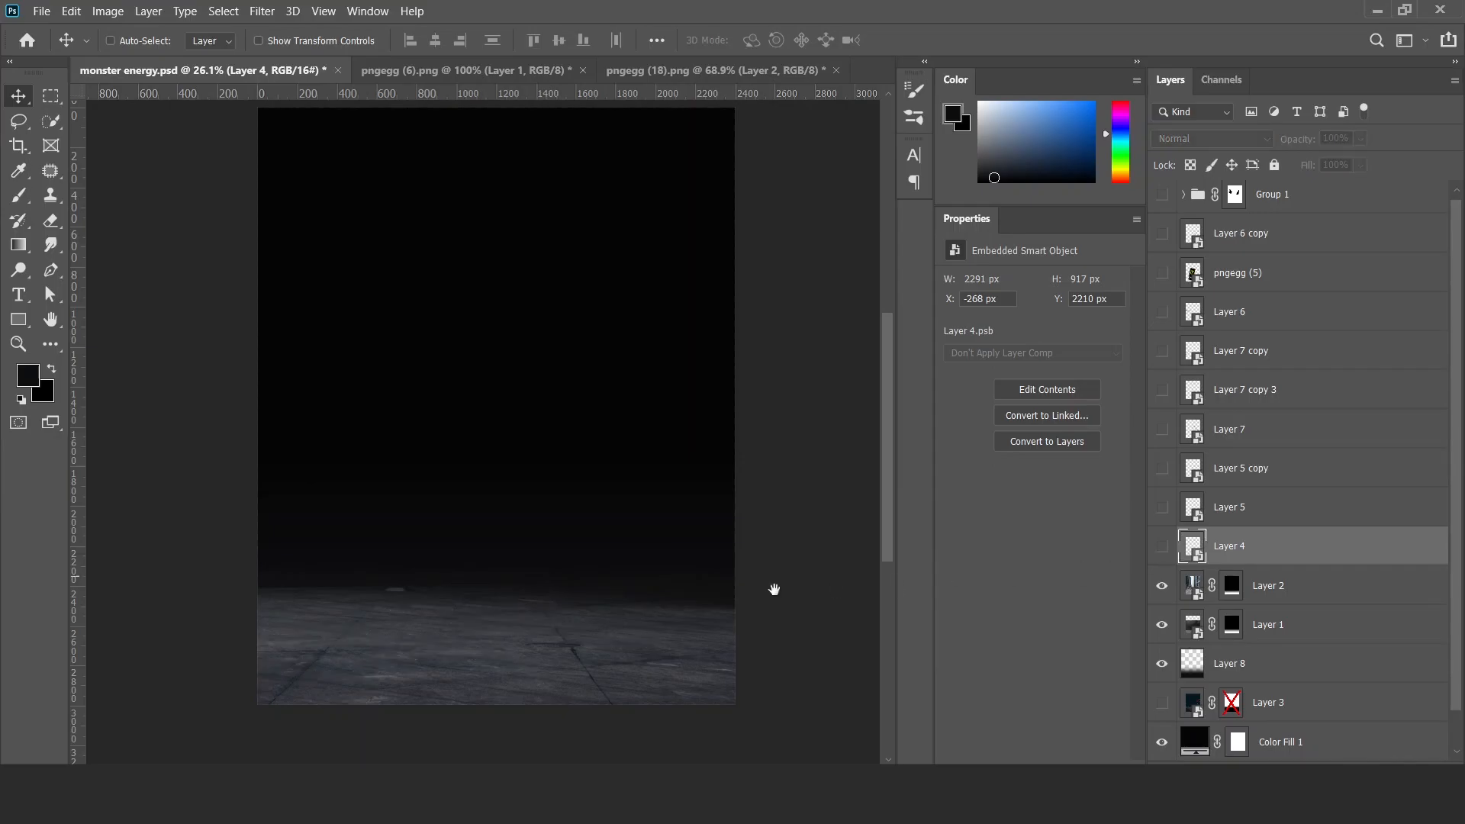
{"action": "left_click", "coordinate": [1162, 546]}
{"action": "key", "text": "ctrl+t"}
{"action": "mouse_move", "coordinate": [396, 561]}
{"action": "left_mouse_down"}
{"action": "mouse_move", "coordinate": [452, 619]}
{"action": "mouse_move", "coordinate": [419, 563]}
{"action": "left_mouse_up"}
{"action": "key", "text": "Return"}
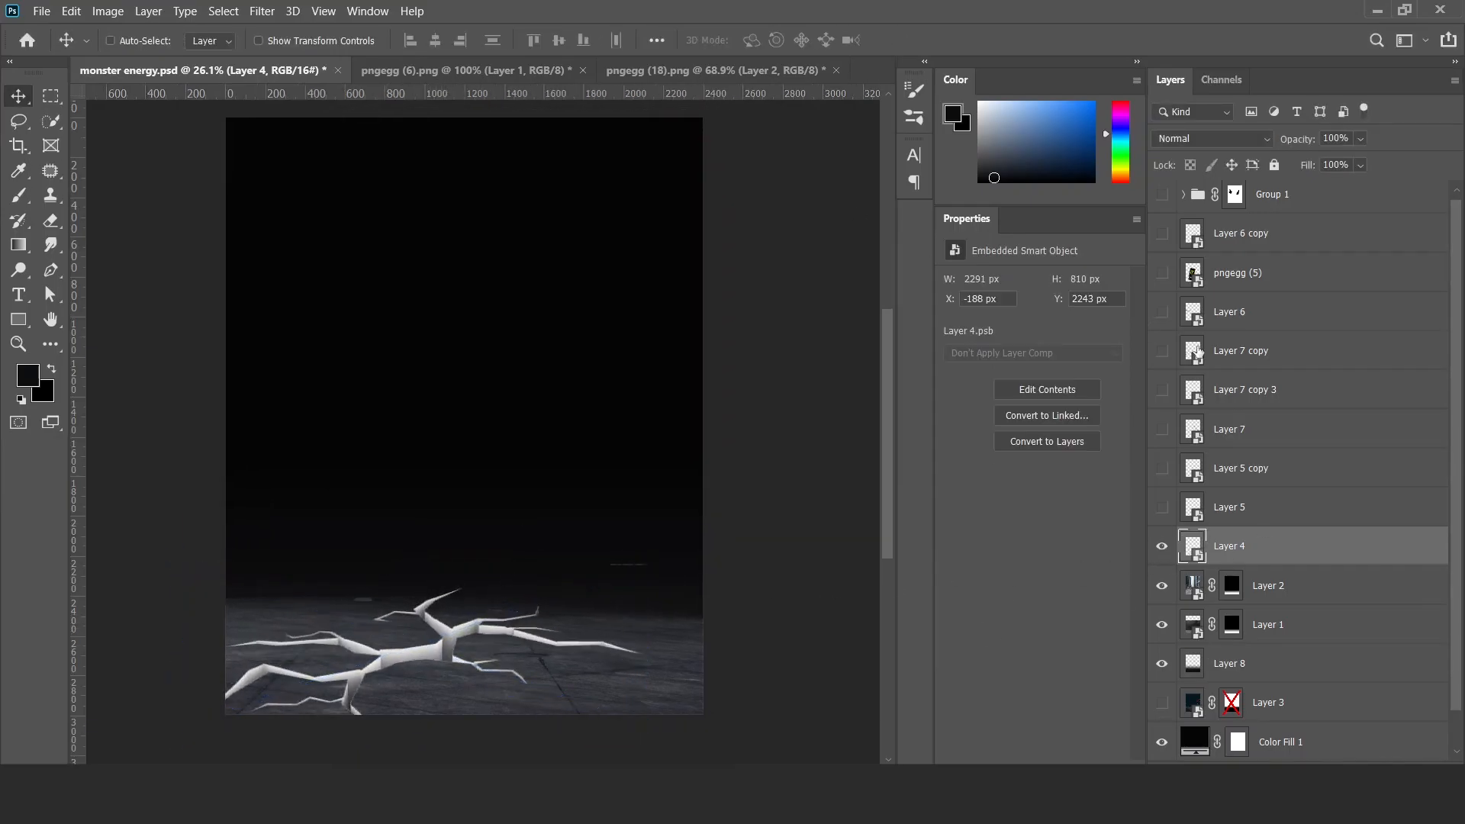
Stretch the floor textures in Layer 1 and Layer 2 vertically together and shift them up behind the crack.
{"action": "left_click", "coordinate": [1275, 615]}
{"action": "left_click", "coordinate": [1287, 598], "text": "ctrl"}
{"action": "key", "text": "ctrl+t"}
{"action": "left_click_drag", "start_coordinate": [218, 723], "coordinate": [217, 759]}
{"action": "left_click_drag", "start_coordinate": [410, 682], "coordinate": [412, 654]}
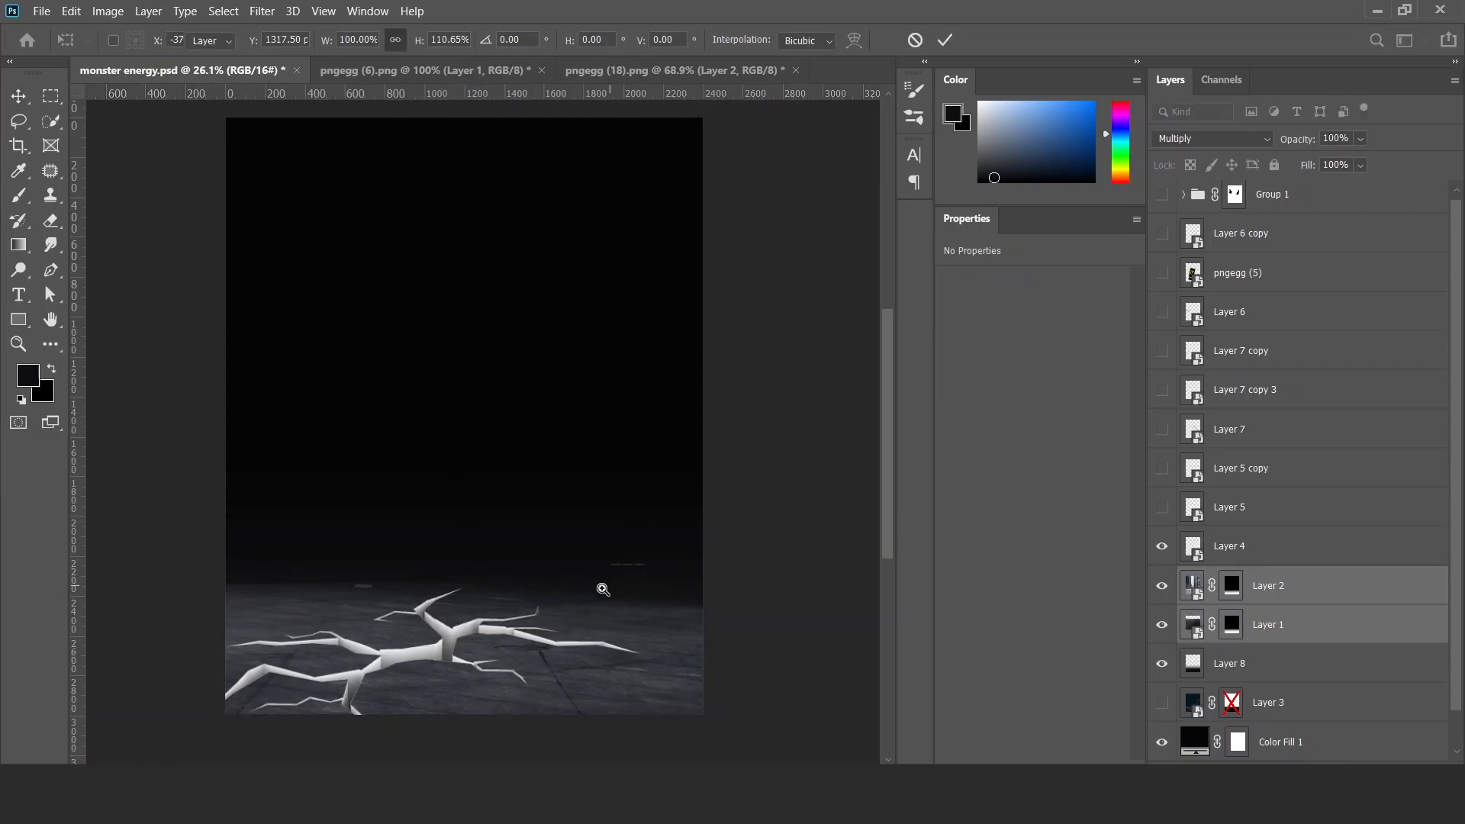
{"action": "left_click_drag", "start_coordinate": [555, 587], "coordinate": [458, 593]}
{"action": "left_click_drag", "start_coordinate": [462, 435], "coordinate": [461, 402]}
{"action": "key", "text": "Return"}
{"action": "mouse_move", "coordinate": [526, 606]}
{"action": "left_mouse_down"}
{"action": "mouse_move", "coordinate": [597, 657]}
{"action": "mouse_move", "coordinate": [723, 629]}
{"action": "mouse_move", "coordinate": [620, 617]}
{"action": "left_mouse_up"}
Add a layer mask to Layer 4 and paint black on it with a hard round brush to trim the crack's outer parts.
{"action": "left_click", "coordinate": [1239, 539]}
{"action": "left_click", "coordinate": [1273, 772]}
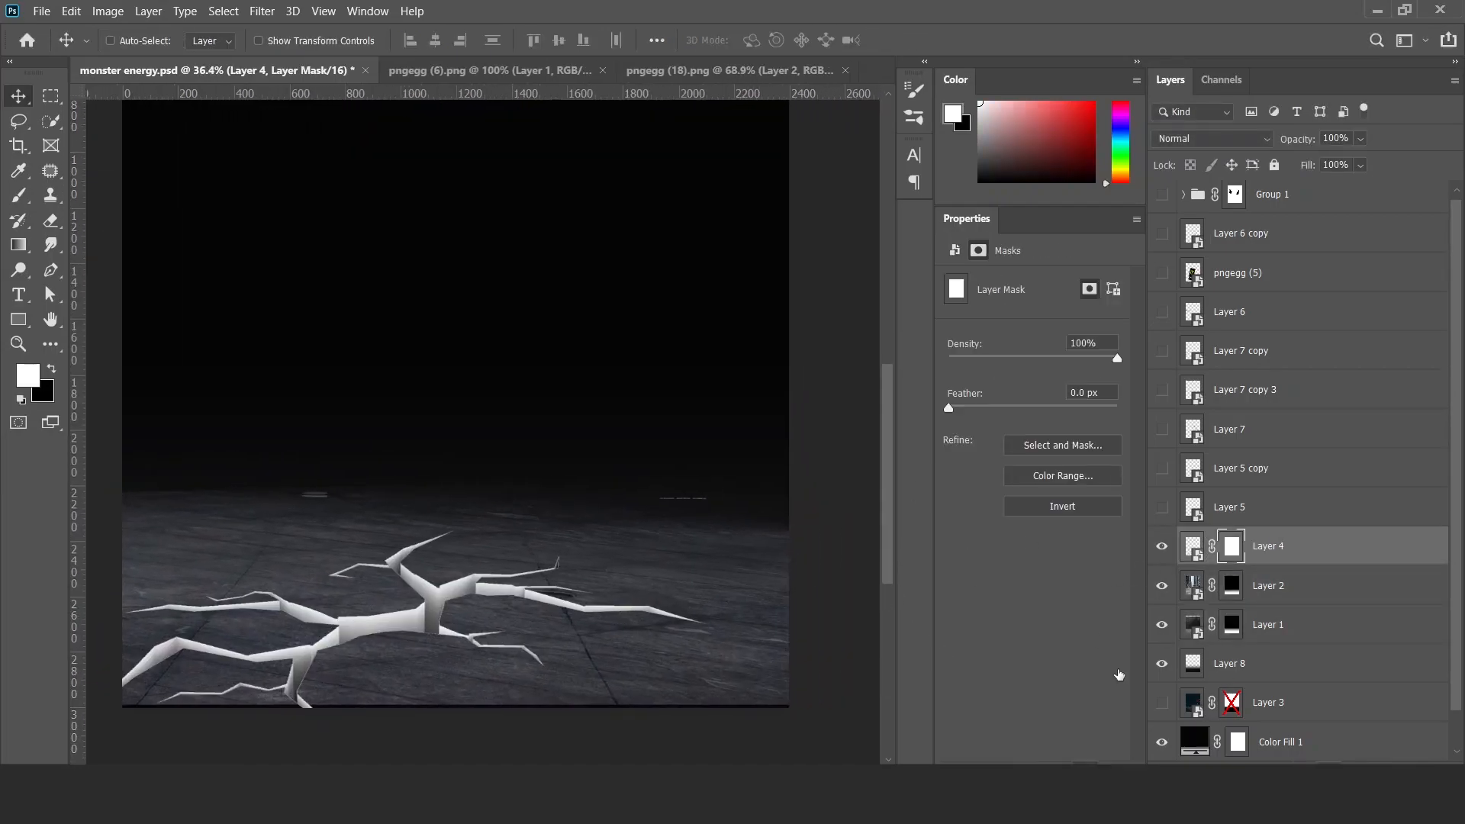
{"action": "key", "text": "b"}
{"action": "right_click", "coordinate": [666, 406]}
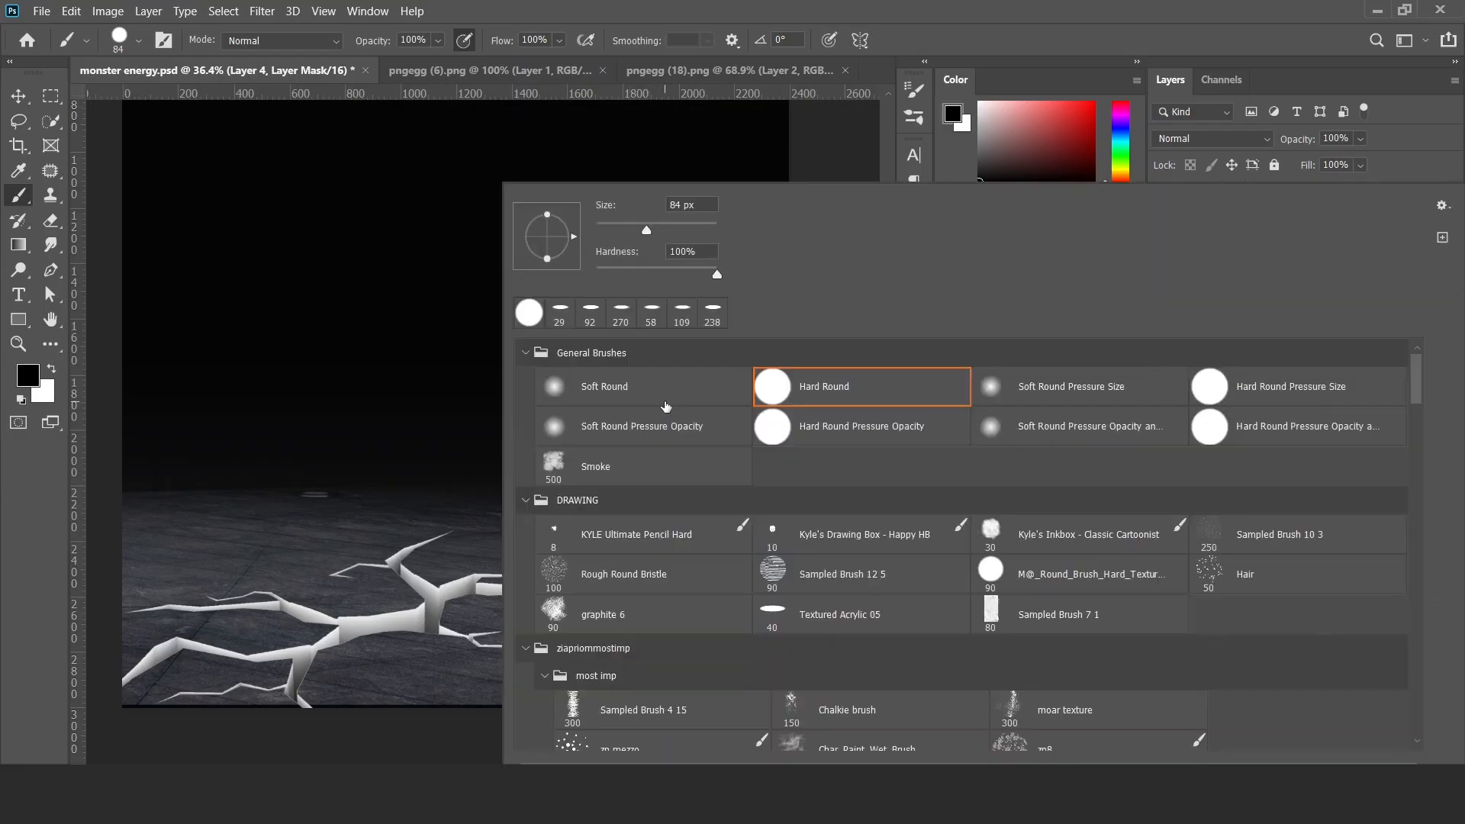
{"action": "left_click", "coordinate": [465, 41]}
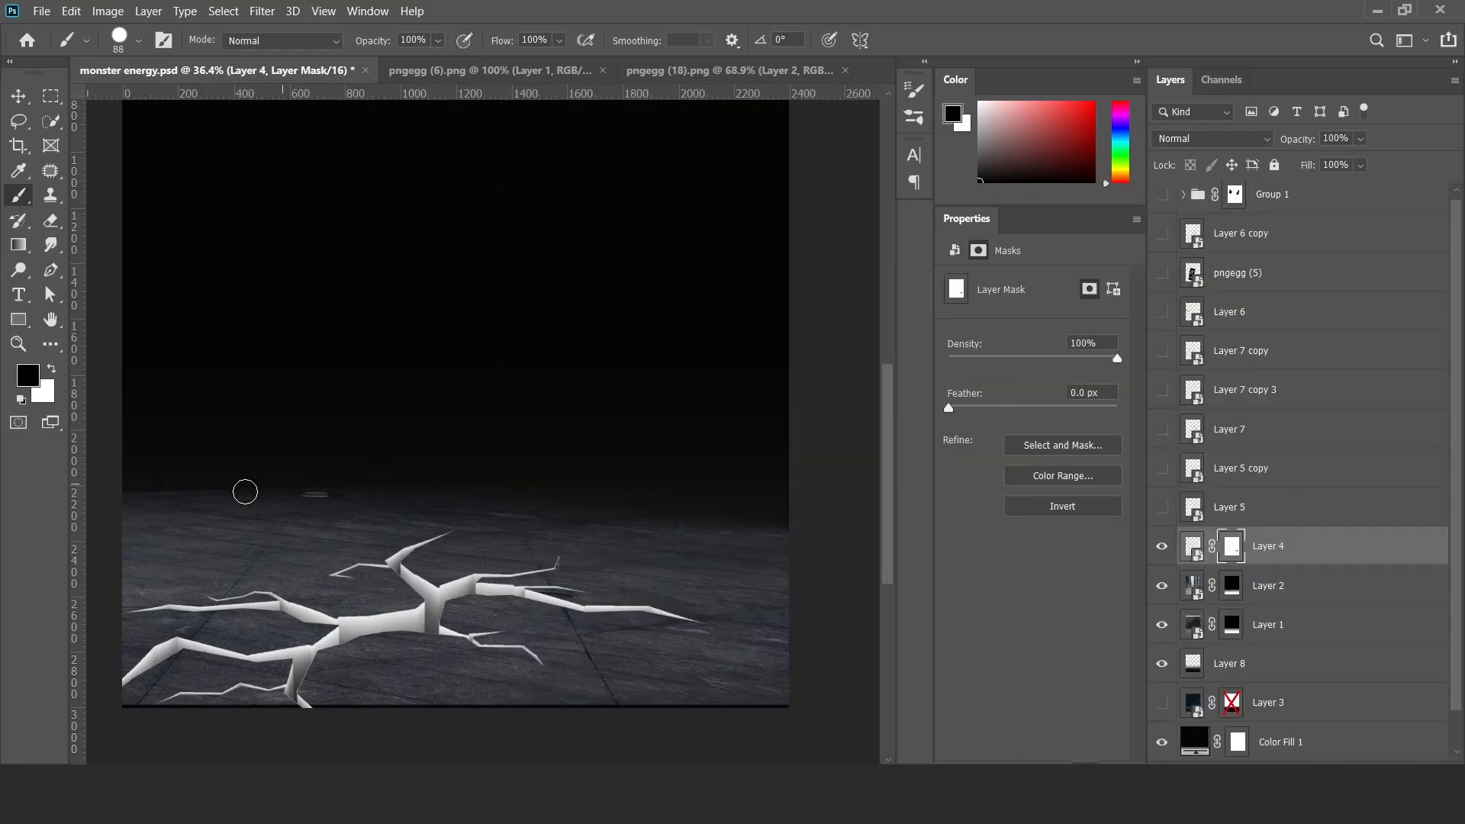
{"action": "left_click_drag", "start_coordinate": [694, 627], "coordinate": [701, 625]}
{"action": "key", "text": "ctrl+z"}
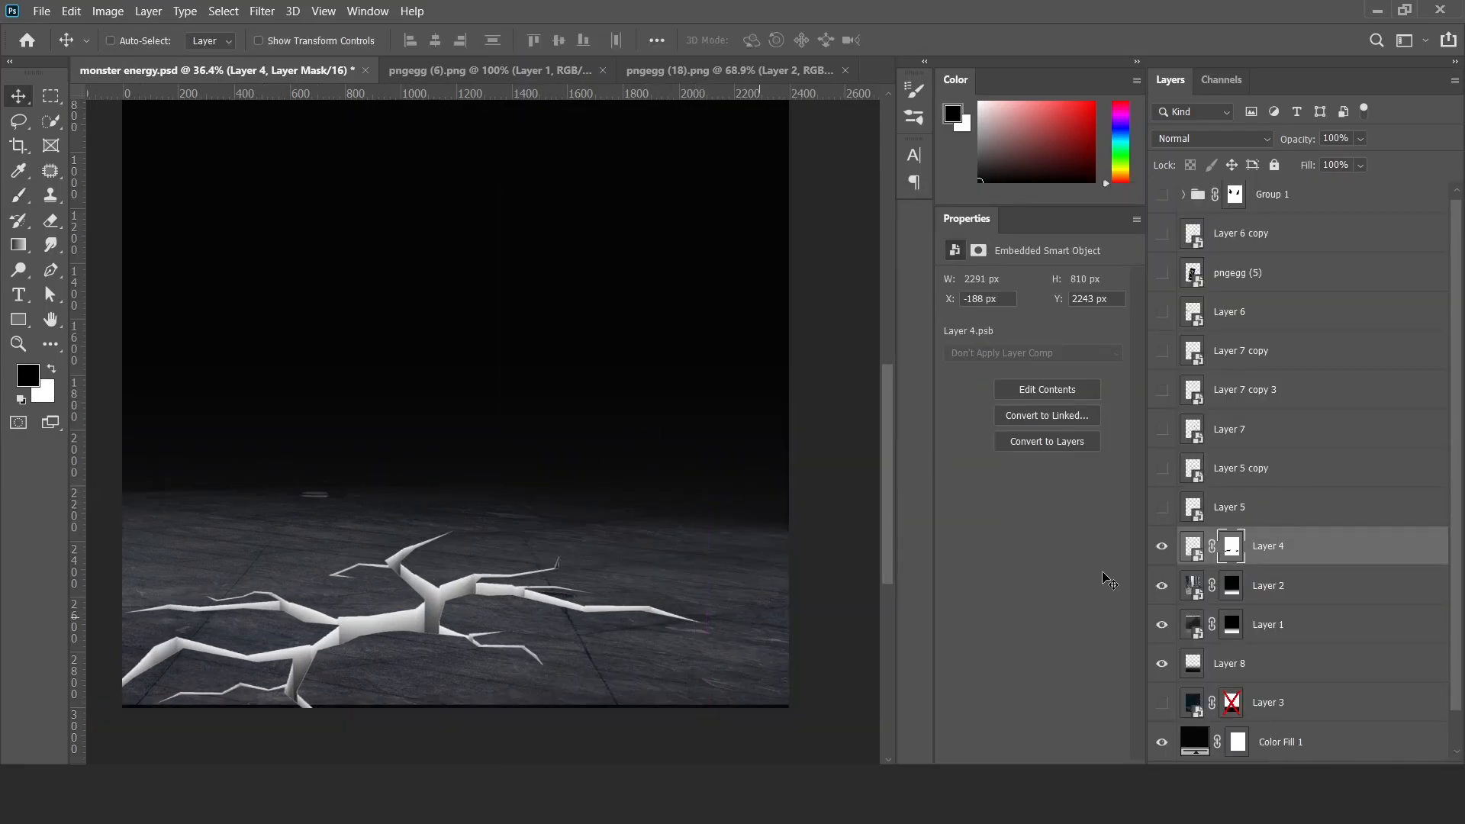
Extend Layer 2 and Layer 1 together to cover the black strip along the floor's lower edge.
{"action": "left_click", "coordinate": [1272, 586]}
{"action": "left_click", "coordinate": [1274, 618], "text": "ctrl"}
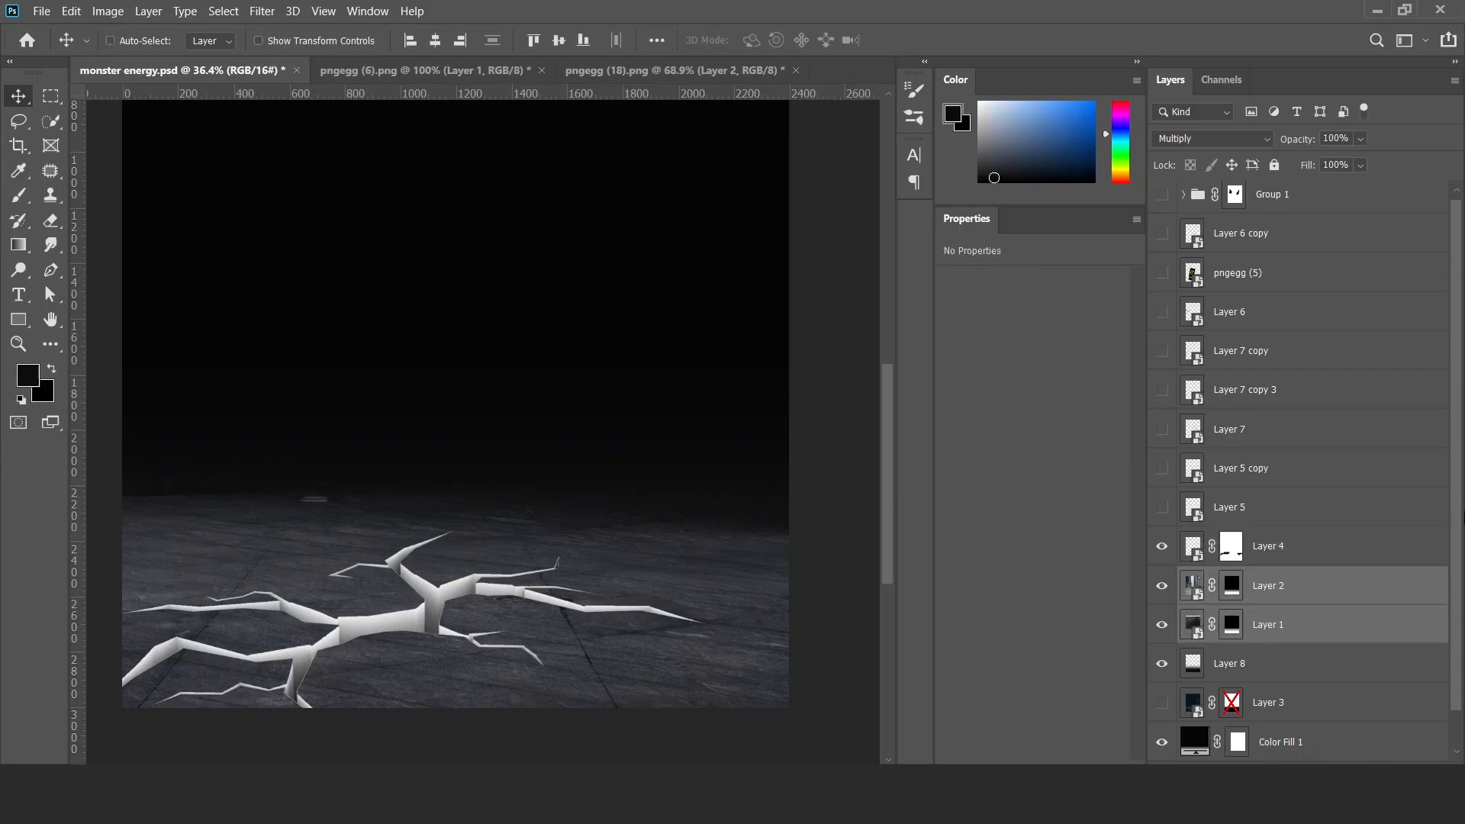
Show the smaller cracks Layer 5 and Layer 5 copy, placing them on opposite sides of the floor around the main crack.
{"action": "left_click", "coordinate": [1162, 506]}
{"action": "left_click", "coordinate": [1229, 507]}
{"action": "left_click_drag", "start_coordinate": [698, 642], "coordinate": [707, 642]}
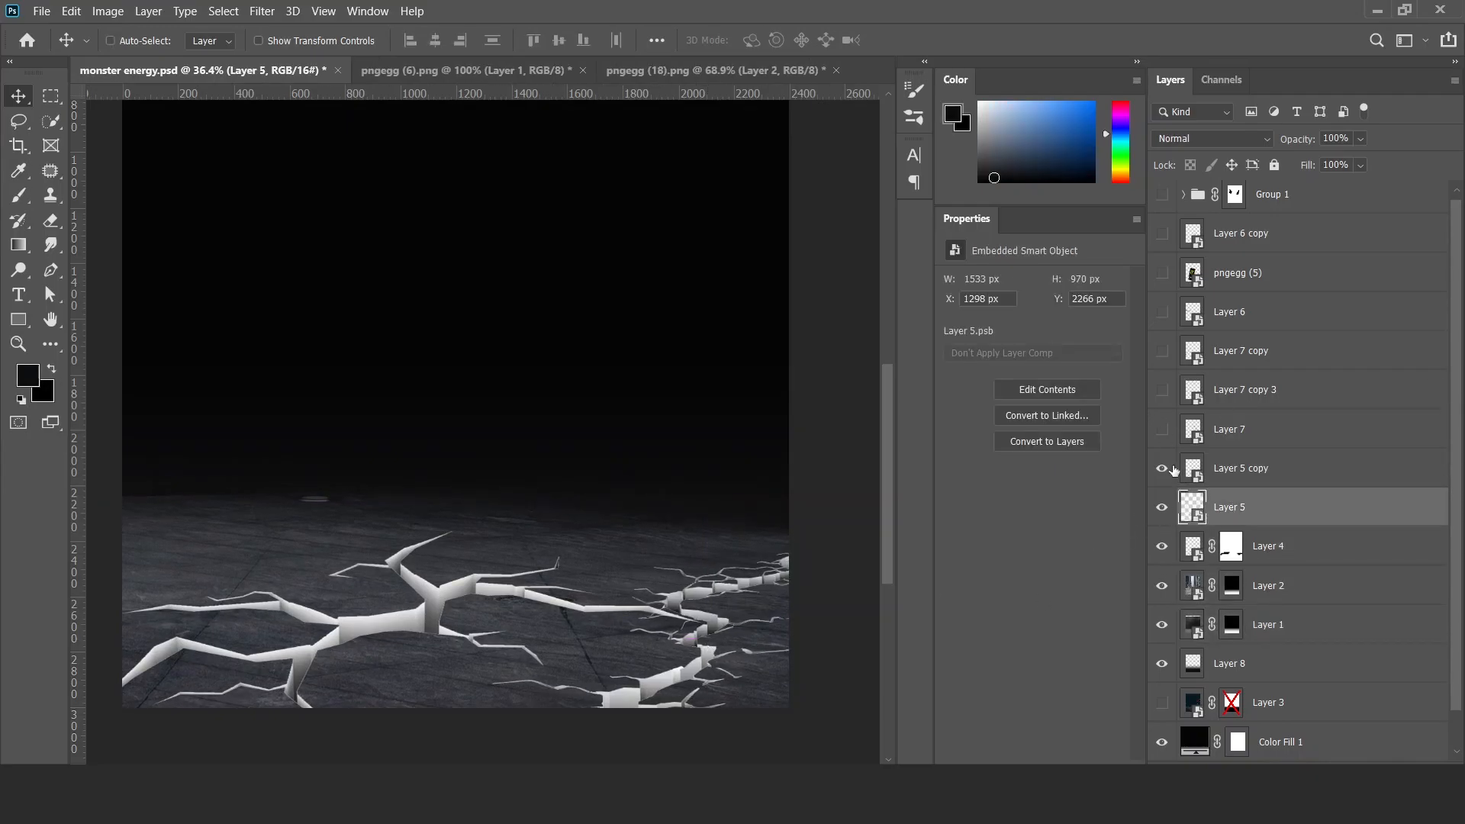
{"action": "left_click", "coordinate": [1178, 468]}
{"action": "left_click_drag", "start_coordinate": [549, 605], "coordinate": [363, 627]}
{"action": "left_click_drag", "start_coordinate": [249, 653], "coordinate": [277, 659]}
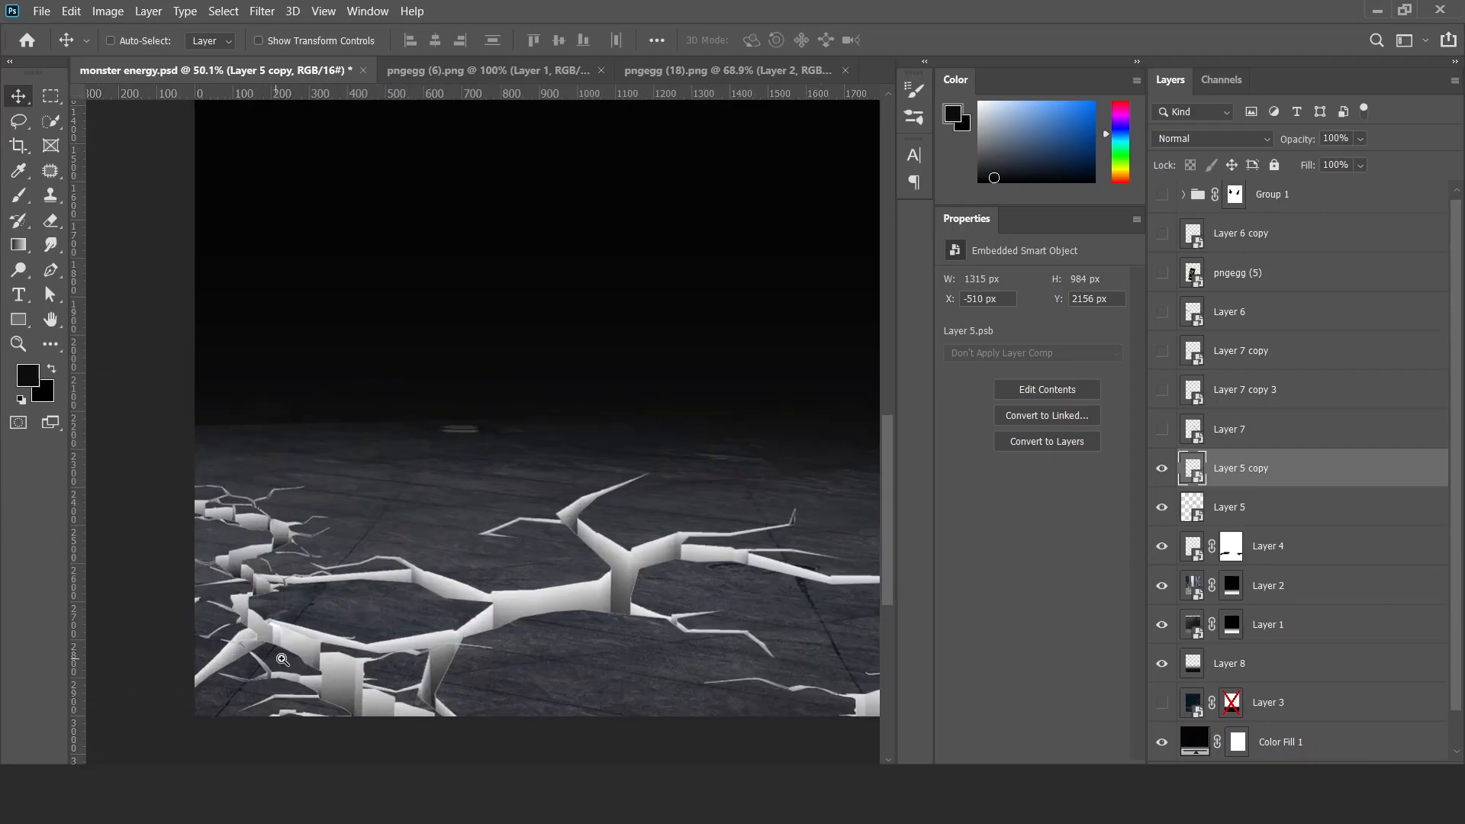
Add a mask to Layer 5 copy and paint black with an 88 px brush to hide the parts overlapping the main crack.
{"action": "left_click", "coordinate": [1328, 760]}
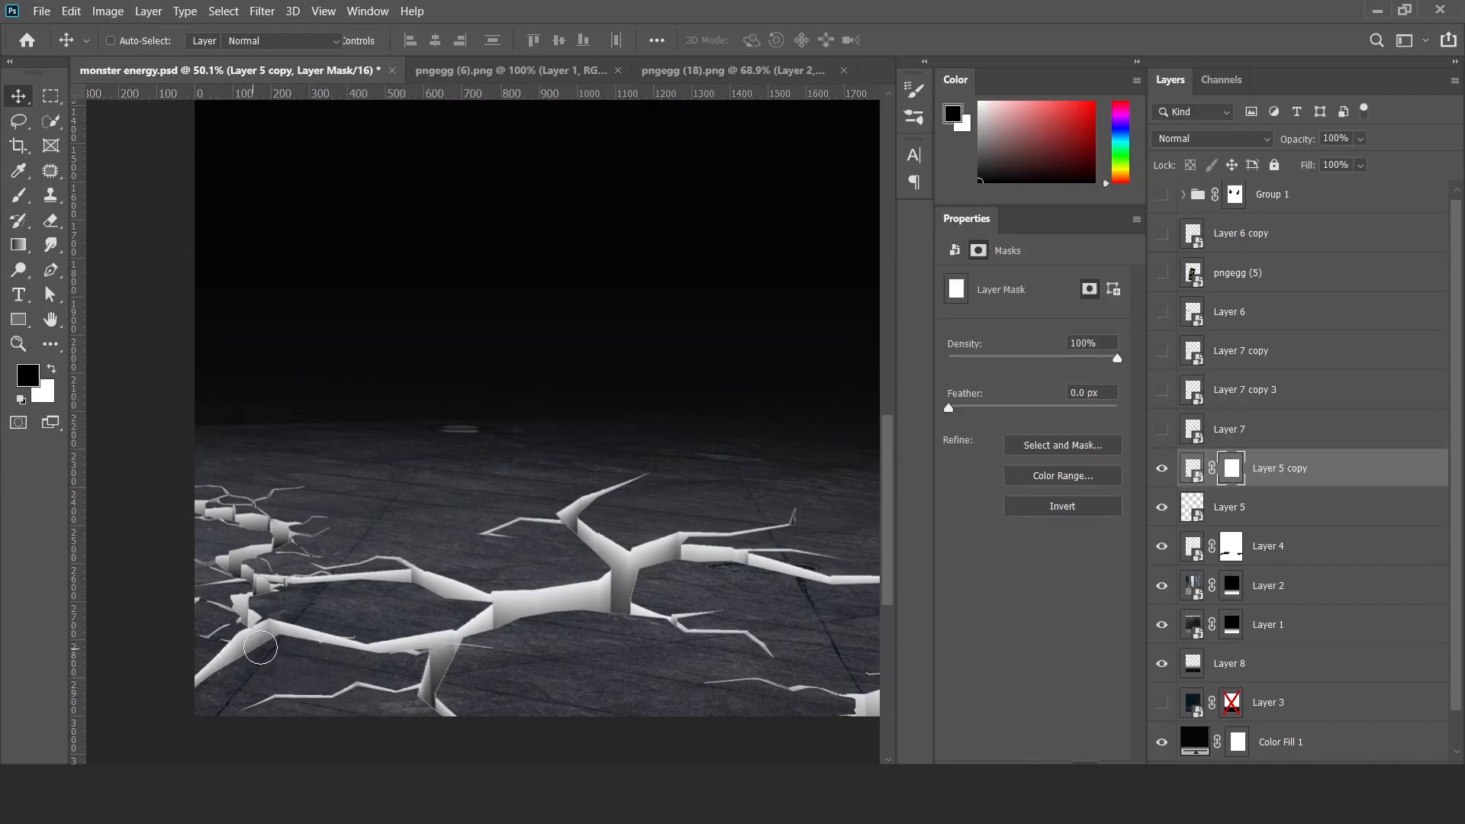
{"action": "key", "text": "b"}
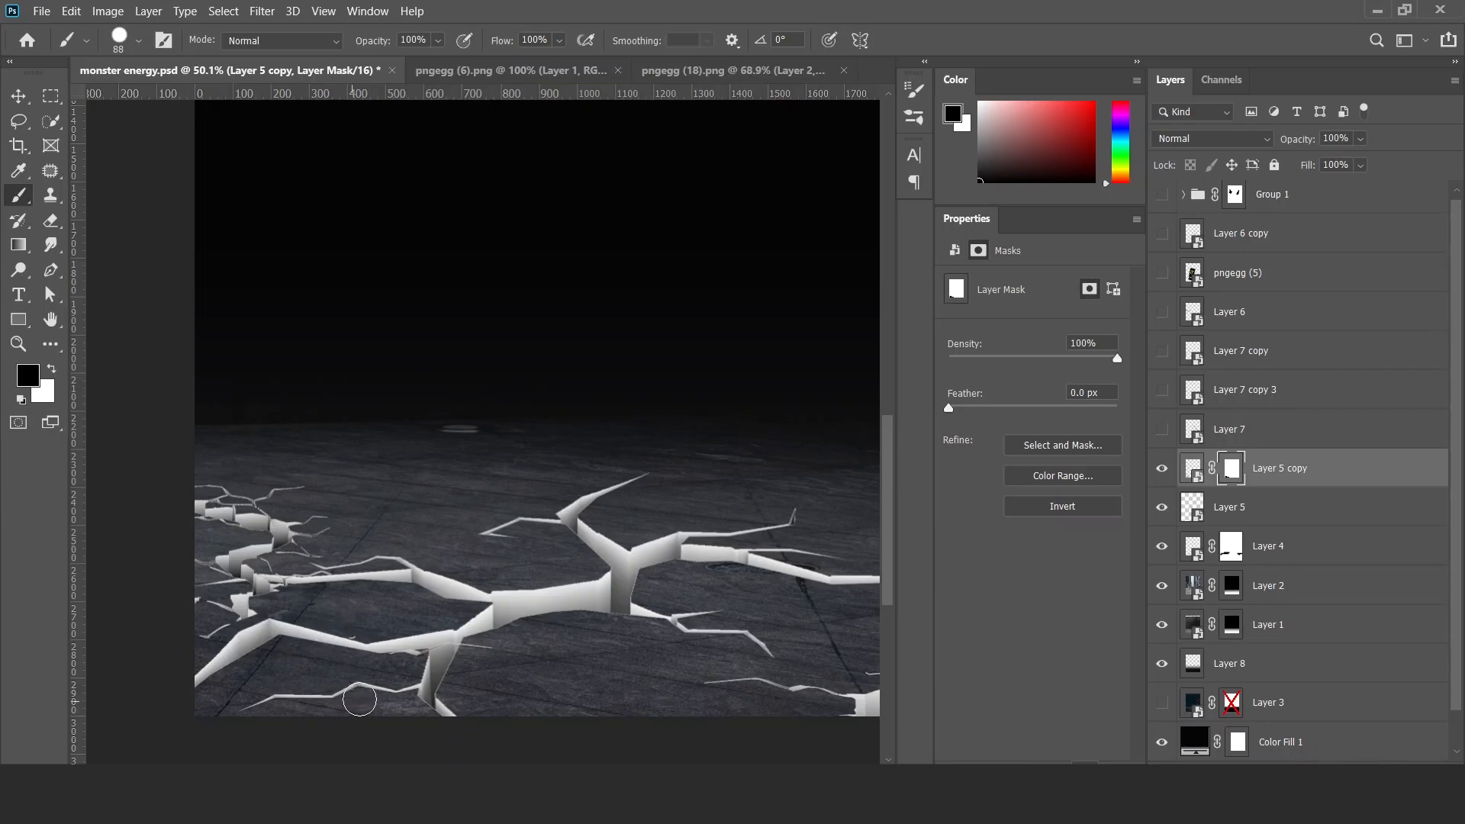
{"action": "left_click_drag", "start_coordinate": [385, 633], "coordinate": [309, 638]}
{"action": "key", "text": "v"}
{"action": "left_click_drag", "start_coordinate": [430, 631], "coordinate": [464, 627]}
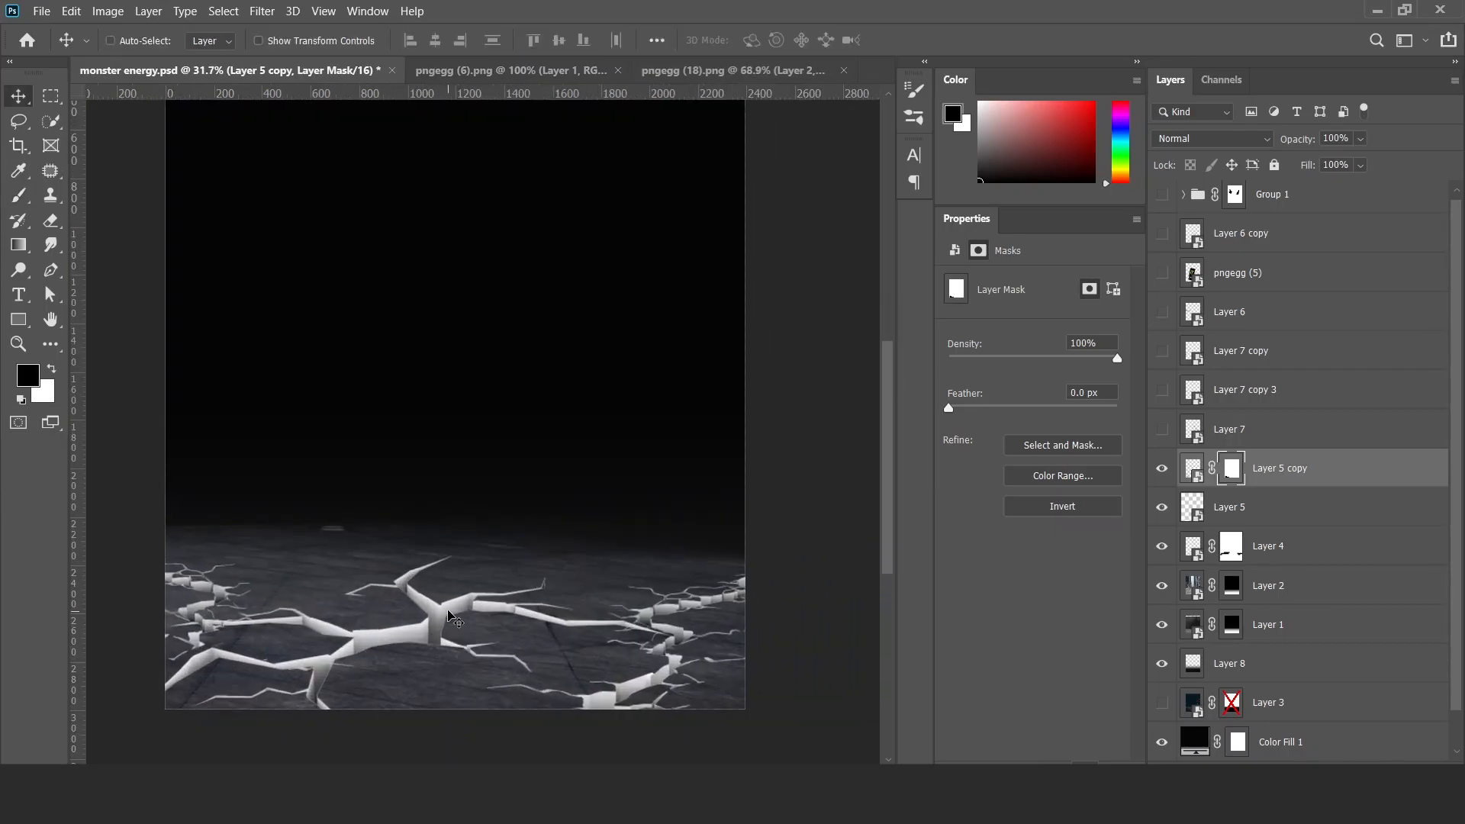
Group the three crack layers, show the can layer pngegg (5), and expand the crack group.
{"action": "left_click", "coordinate": [1257, 543], "text": "shift"}
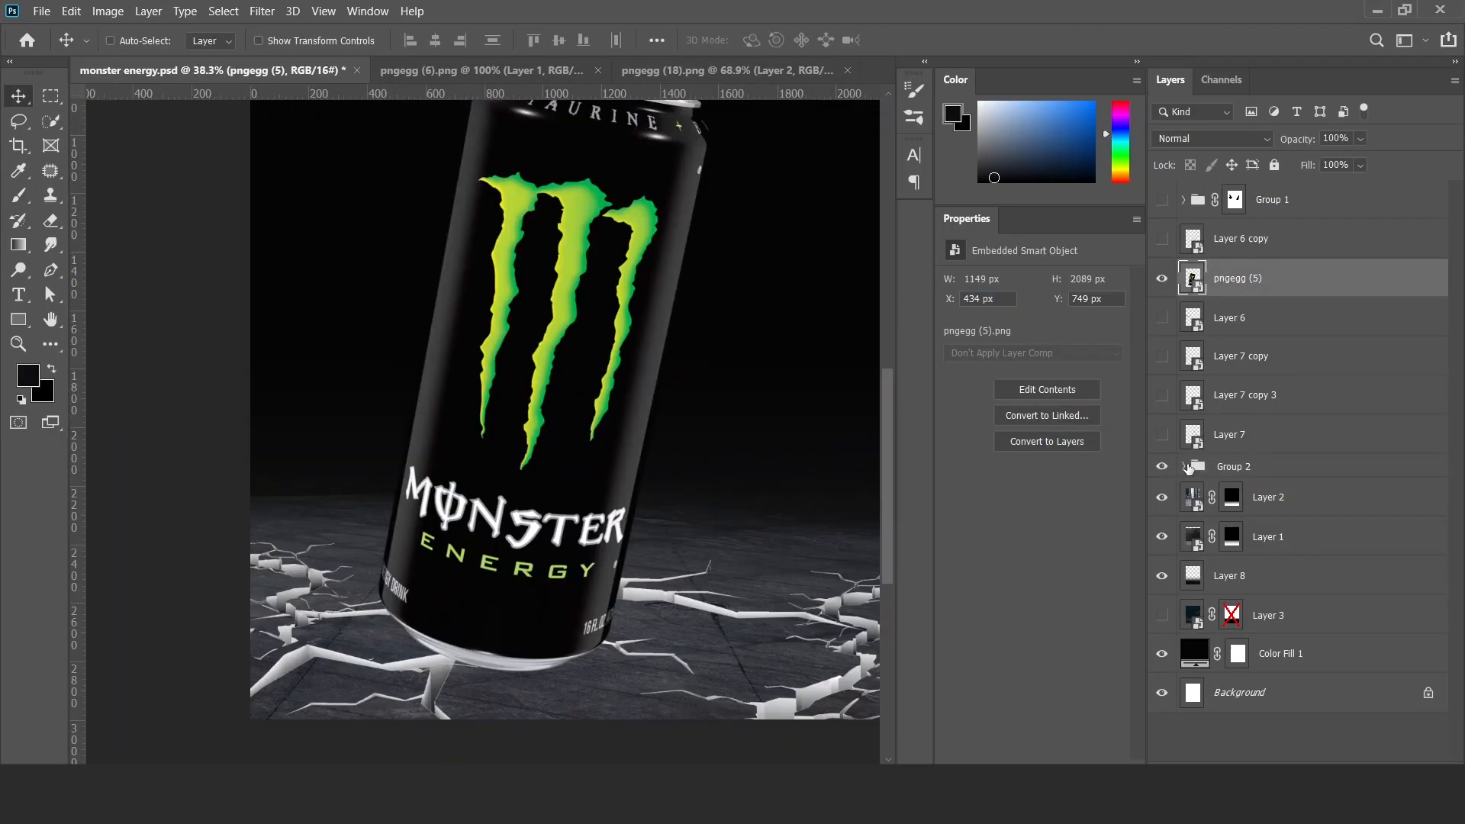
{"action": "left_click", "coordinate": [1185, 467]}
{"action": "left_click", "coordinate": [1279, 773]}
{"action": "left_click", "coordinate": [1206, 576], "text": "ctrl"}
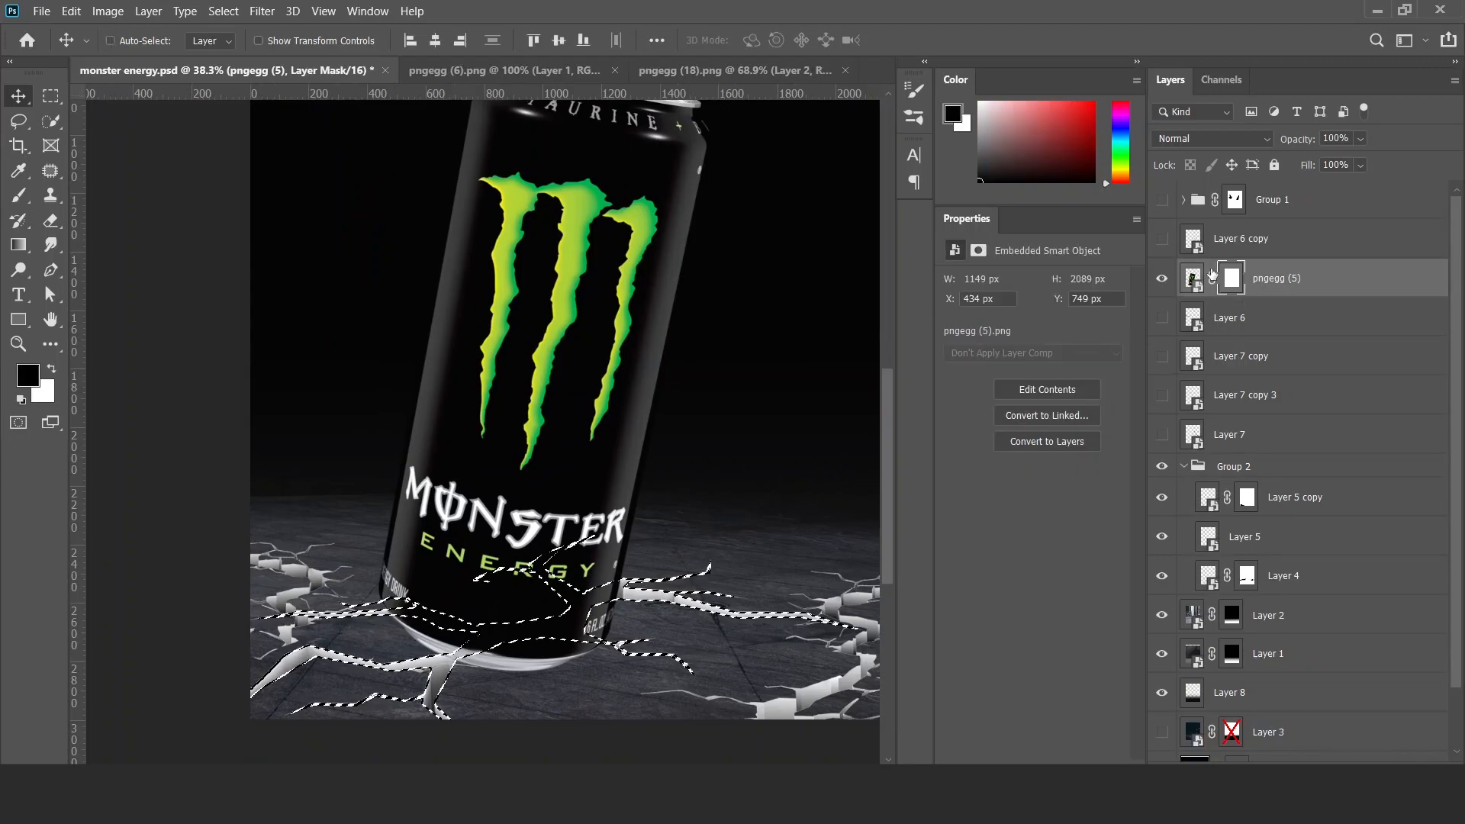
{"action": "key", "text": "b"}
{"action": "left_click_drag", "start_coordinate": [523, 690], "coordinate": [549, 699]}
{"action": "mouse_move", "coordinate": [280, 602]}
{"action": "left_mouse_down"}
{"action": "mouse_move", "coordinate": [308, 612]}
{"action": "mouse_move", "coordinate": [364, 540]}
{"action": "mouse_move", "coordinate": [378, 572]}
{"action": "left_mouse_up"}
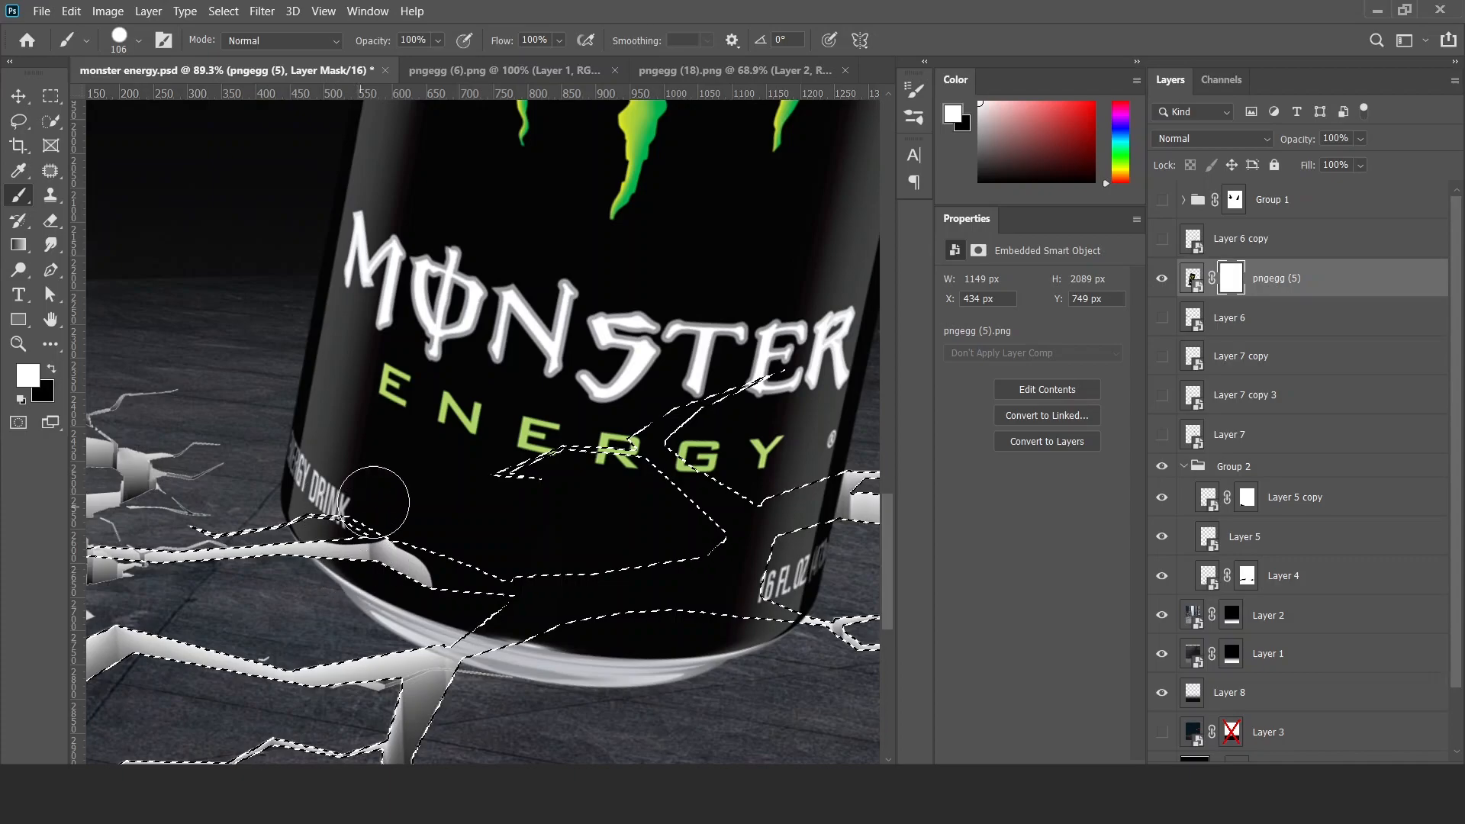
{"action": "key", "text": "ctrl+z"}
{"action": "key", "text": "ctrl+z"}
{"action": "key", "text": "ctrl+d"}
{"action": "mouse_move", "coordinate": [1232, 280]}
{"action": "left_mouse_down"}
{"action": "mouse_move", "coordinate": [1373, 752]}
{"action": "mouse_move", "coordinate": [1438, 771]}
{"action": "left_mouse_up"}
Load the Layer 4 crack's outline as a selection and turn it into a layer mask on pngegg (5).
{"action": "left_click", "coordinate": [1211, 511], "text": "ctrl"}
{"action": "left_click", "coordinate": [1277, 772]}
{"action": "scroll", "coordinate": [517, 618], "scroll_direction": "down", "scroll_amount": 2}
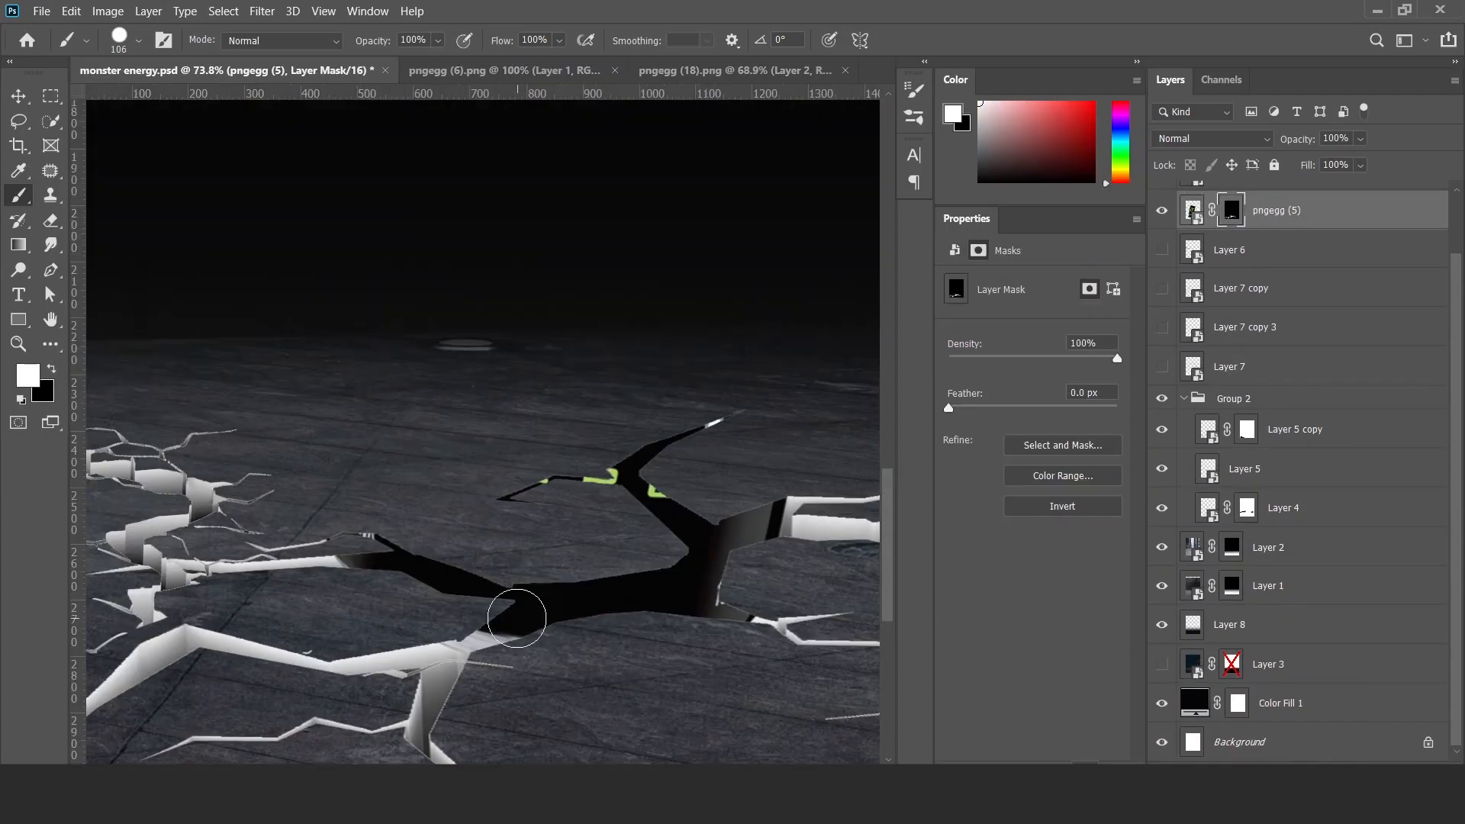
Paint white on the pngegg (5) mask to reveal the can's body up to its lid, leaving its base sunk in the crack.
{"action": "left_click_drag", "start_coordinate": [409, 476], "coordinate": [392, 550]}
{"action": "mouse_move", "coordinate": [341, 614]}
{"action": "left_mouse_down"}
{"action": "mouse_move", "coordinate": [310, 500]}
{"action": "mouse_move", "coordinate": [402, 620]}
{"action": "left_mouse_up"}
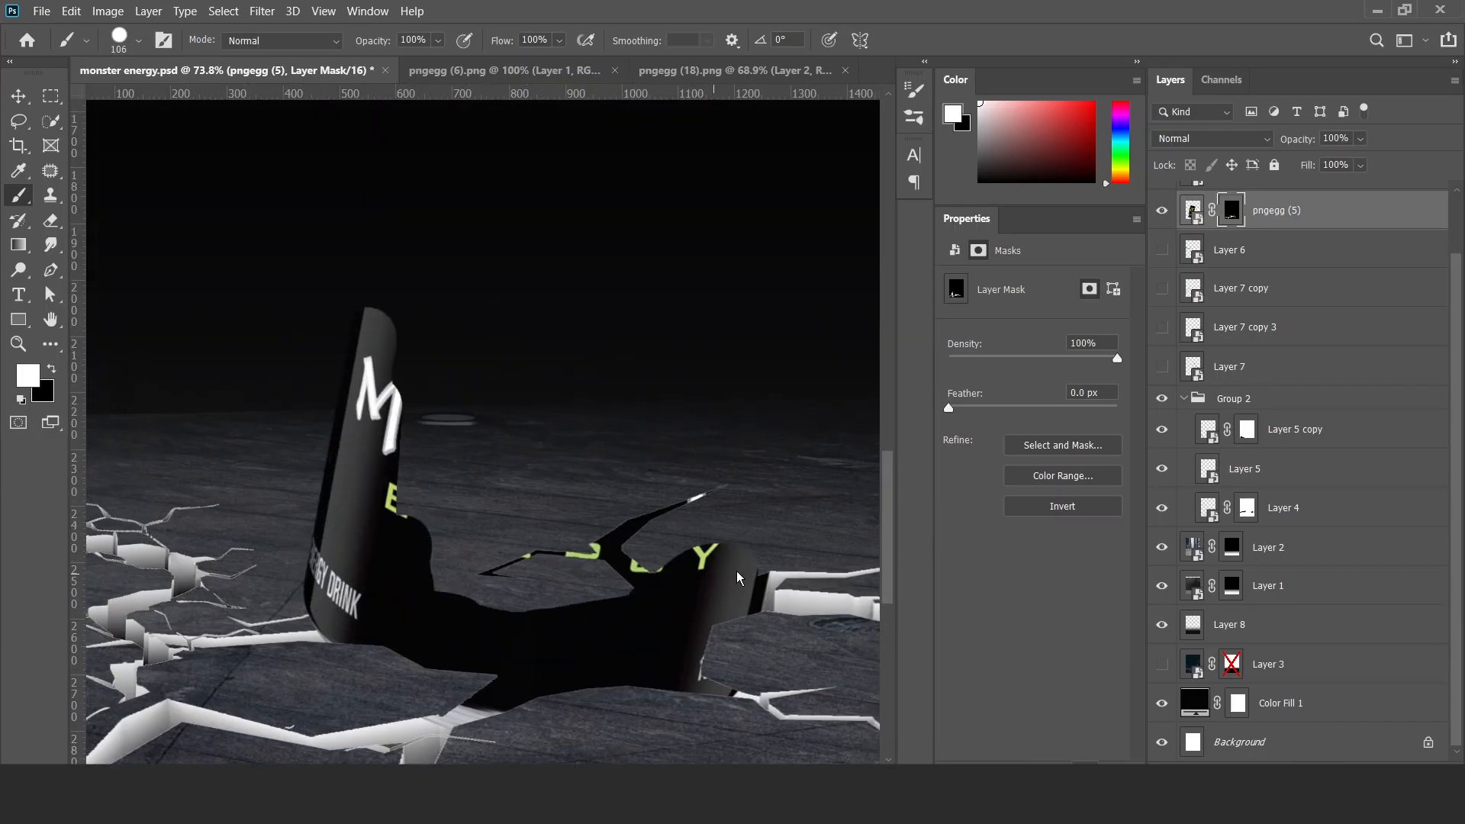
{"action": "left_click_drag", "start_coordinate": [730, 579], "coordinate": [574, 576]}
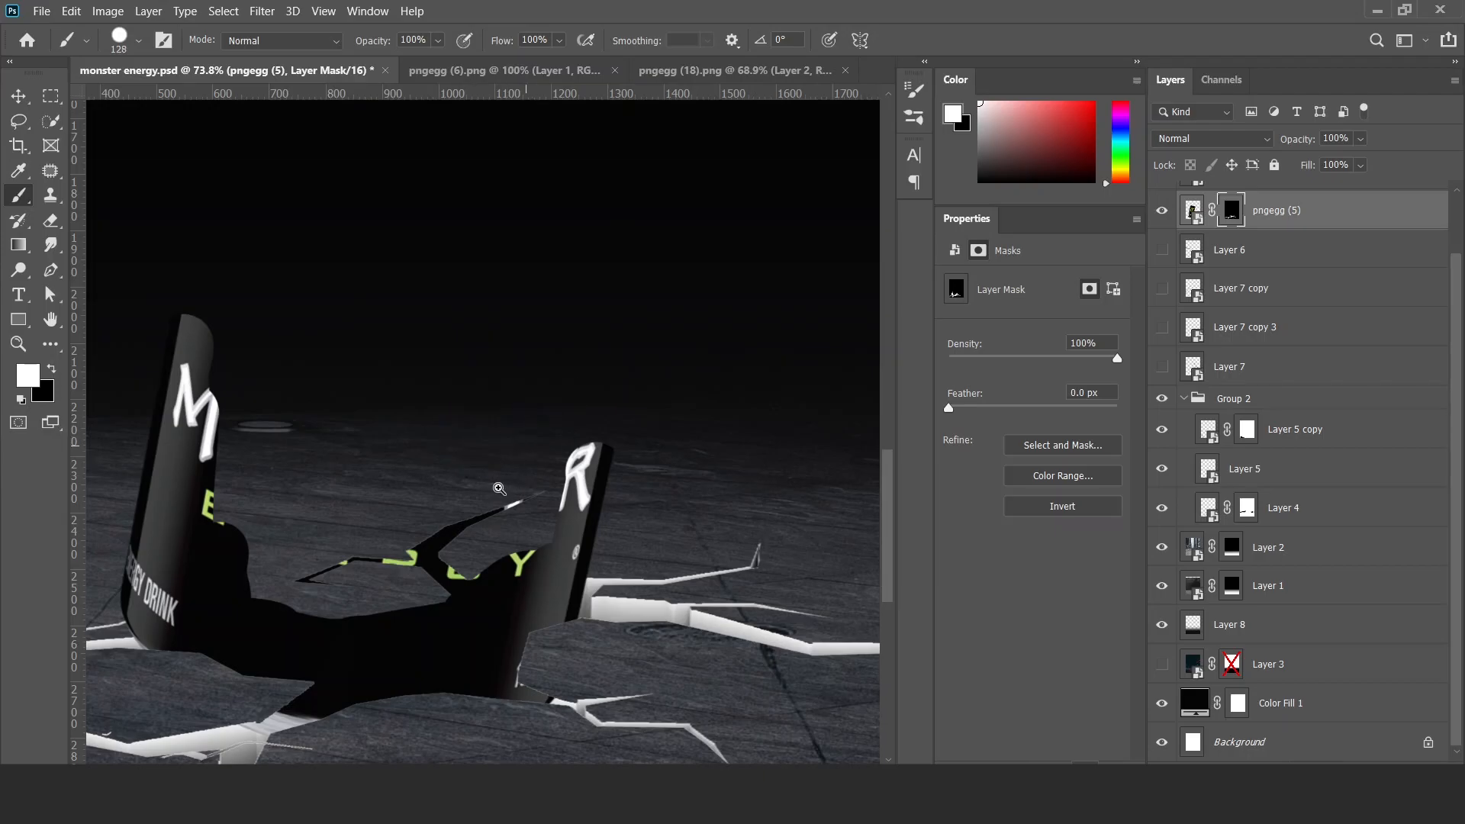
{"action": "left_click_drag", "start_coordinate": [472, 524], "coordinate": [405, 480]}
{"action": "left_click_drag", "start_coordinate": [384, 429], "coordinate": [458, 422]}
{"action": "mouse_move", "coordinate": [451, 541]}
{"action": "left_mouse_down"}
{"action": "mouse_move", "coordinate": [494, 494]}
{"action": "mouse_move", "coordinate": [540, 284]}
{"action": "left_mouse_up"}
{"action": "left_click_drag", "start_coordinate": [418, 463], "coordinate": [358, 592]}
{"action": "left_click_drag", "start_coordinate": [355, 493], "coordinate": [432, 500]}
{"action": "mouse_move", "coordinate": [405, 657]}
{"action": "left_mouse_down"}
{"action": "mouse_move", "coordinate": [334, 649]}
{"action": "mouse_move", "coordinate": [397, 112]}
{"action": "mouse_move", "coordinate": [470, 405]}
{"action": "mouse_move", "coordinate": [518, 328]}
{"action": "left_mouse_up"}
{"action": "left_click_drag", "start_coordinate": [541, 221], "coordinate": [559, 206]}
{"action": "left_click_drag", "start_coordinate": [560, 237], "coordinate": [535, 404]}
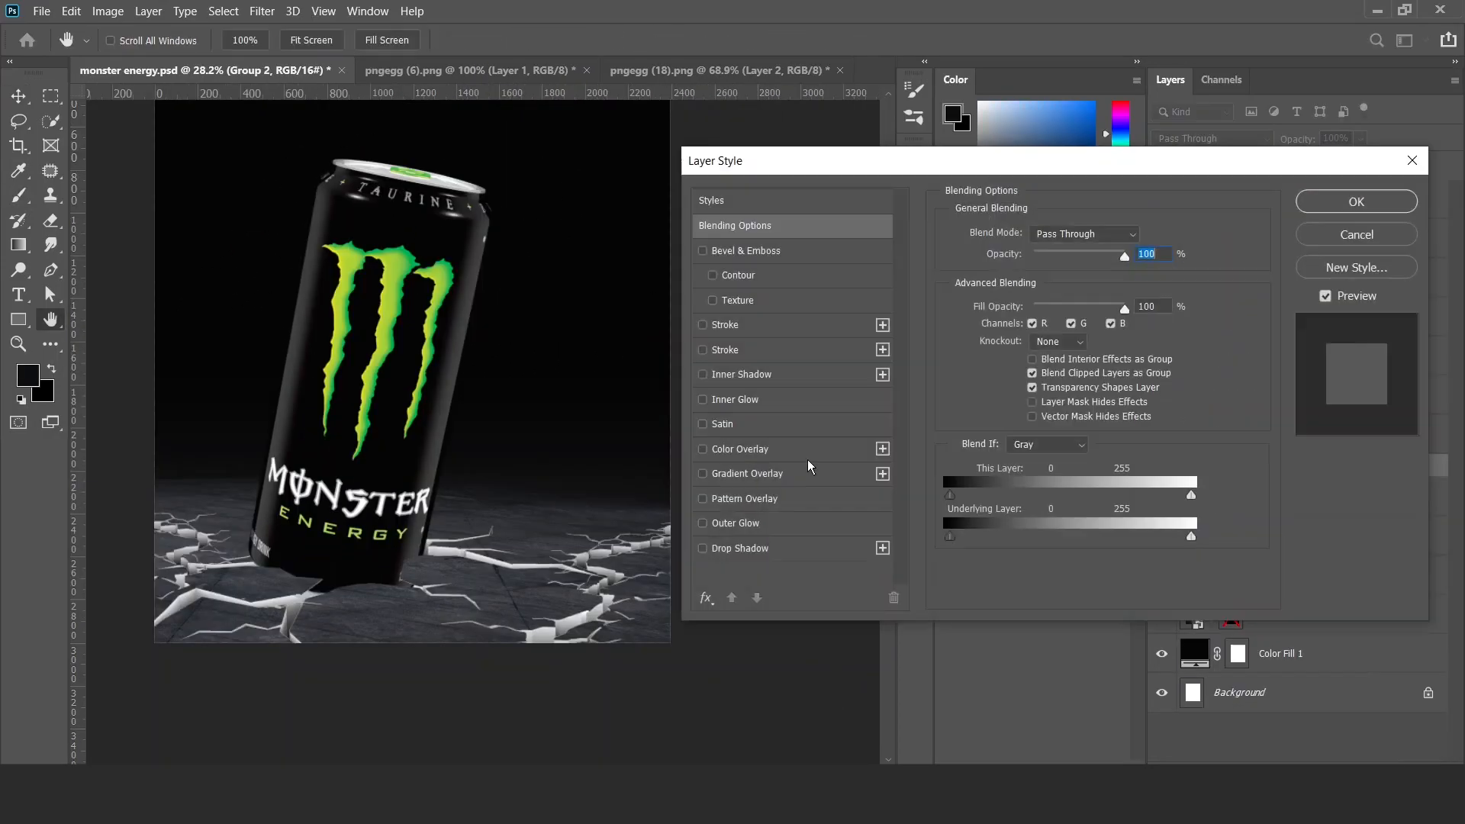
Apply a Color Overlay to Group 2 using a green sampled from the can's Monster logo.
{"action": "left_click", "coordinate": [807, 451]}
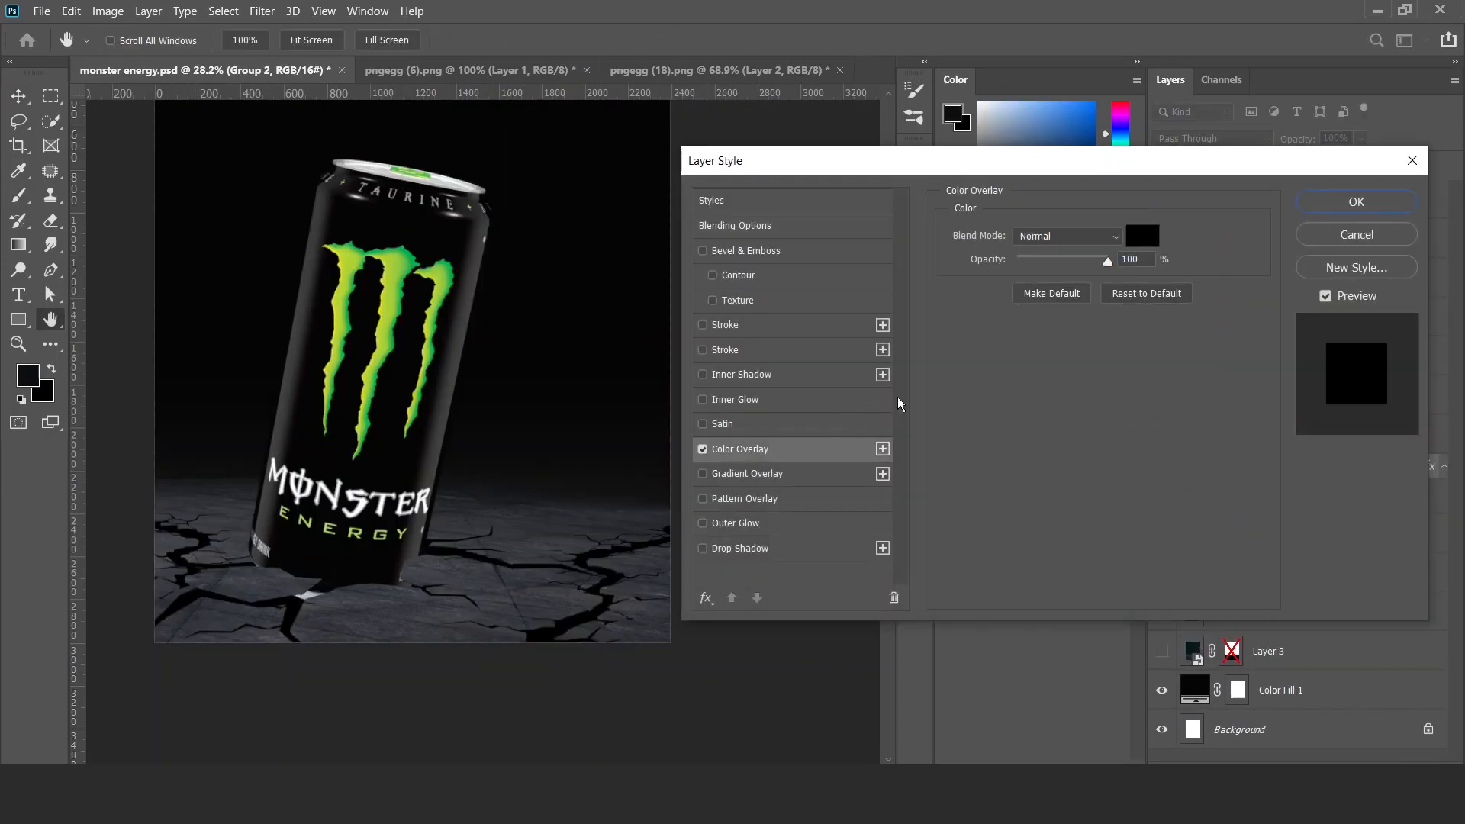
{"action": "left_click", "coordinate": [1142, 236]}
{"action": "left_click", "coordinate": [403, 255]}
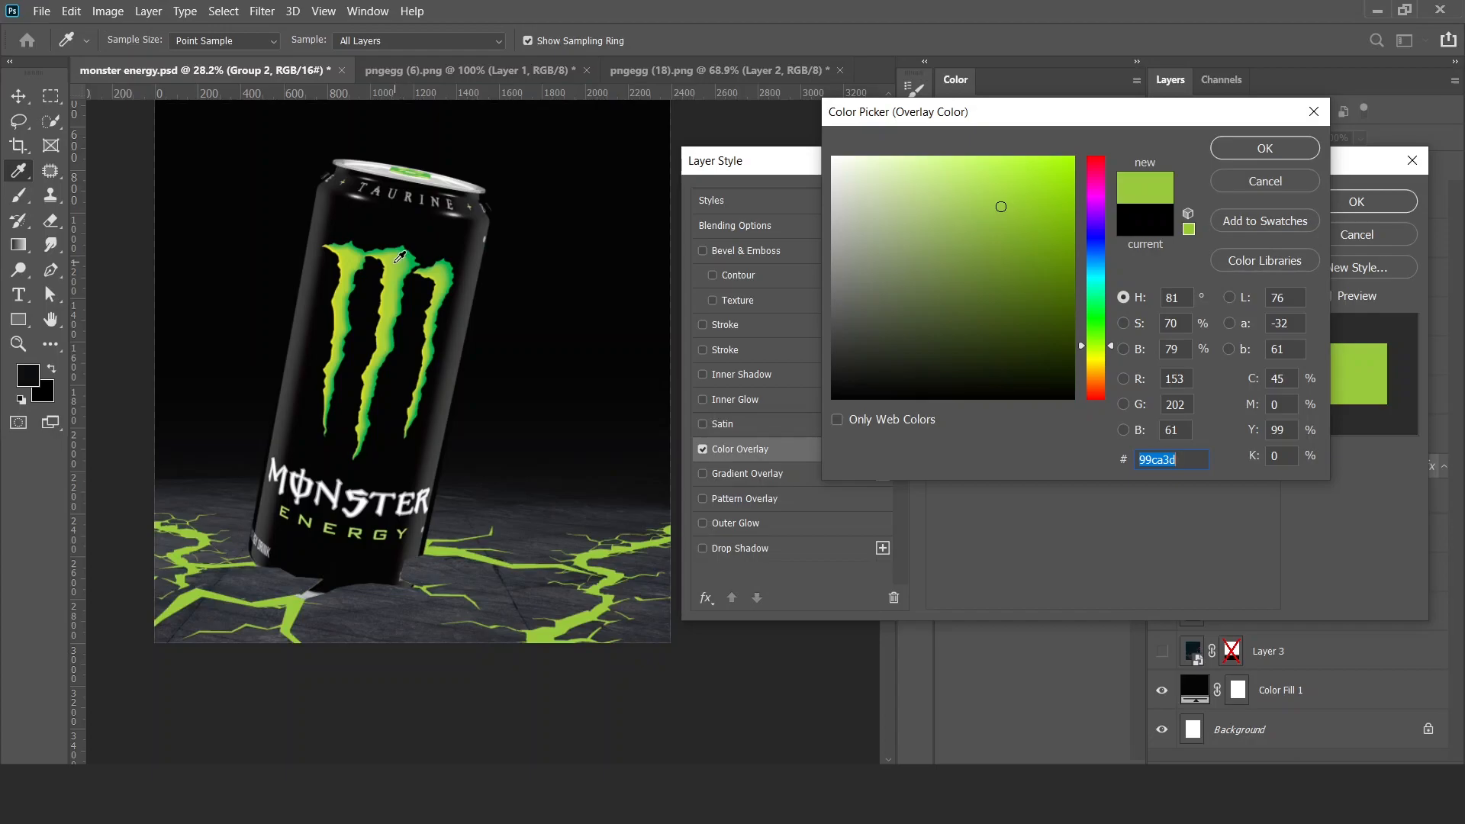
{"action": "left_click", "coordinate": [1270, 150]}
{"action": "left_click", "coordinate": [1335, 204]}
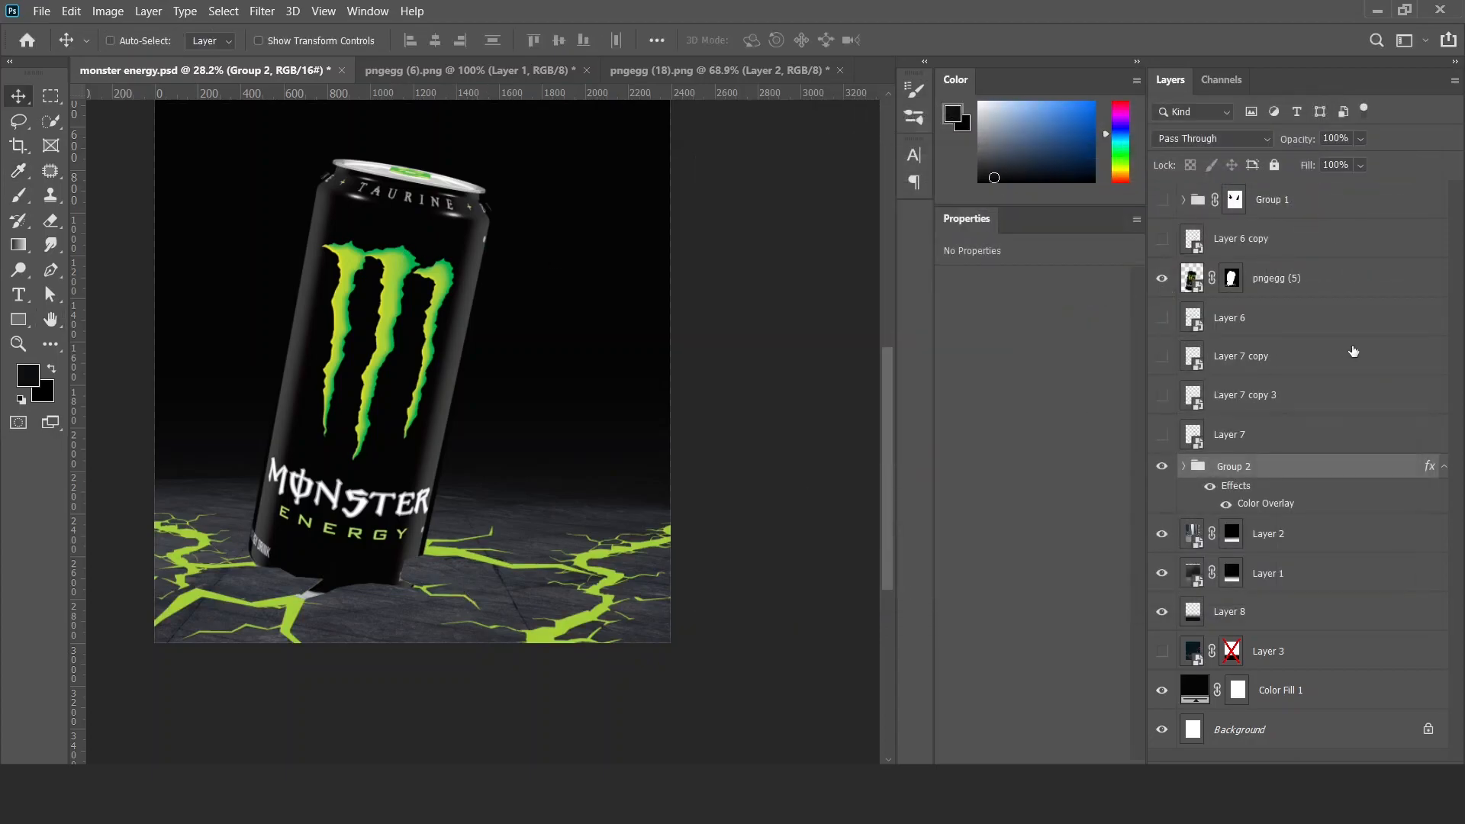
Group the floor and background layers from Layer 2 down to Color Fill 1.
{"action": "left_click", "coordinate": [1292, 551]}
{"action": "left_click", "coordinate": [1277, 687], "text": "shift"}
{"action": "key", "text": "ctrl+g"}
Add an Exposure adjustment clipped to Group 3 and set its blend mode to Multiply.
{"action": "left_click", "coordinate": [1322, 751]}
{"action": "left_click", "coordinate": [1343, 532]}
{"action": "left_click", "coordinate": [1213, 138]}
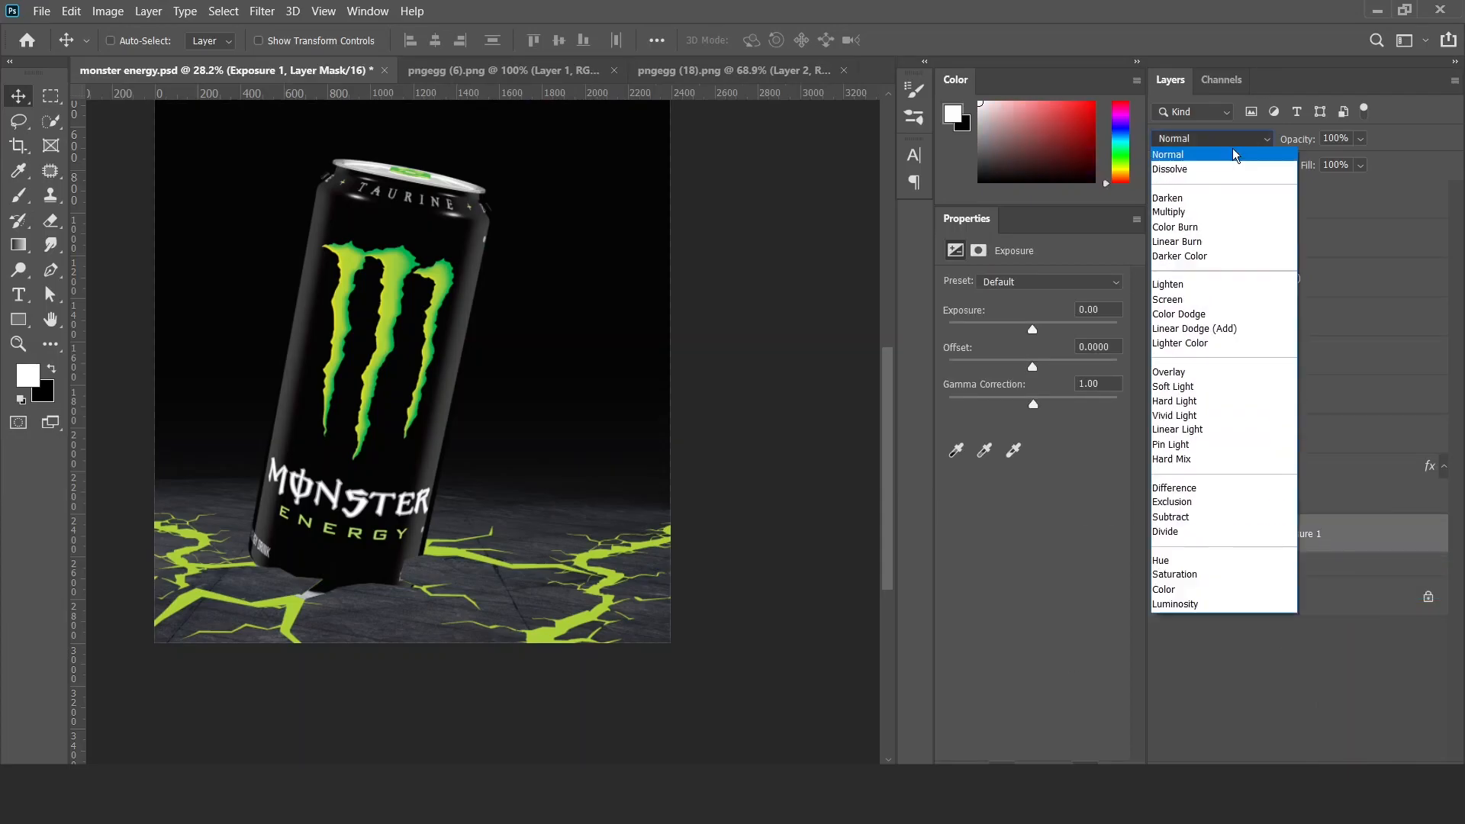
{"action": "left_click", "coordinate": [1175, 200]}
Flatten the brush tip into a wide ellipse and enlarge it to about 2457 px.
{"action": "key", "text": "b"}
{"action": "right_click", "coordinate": [470, 435]}
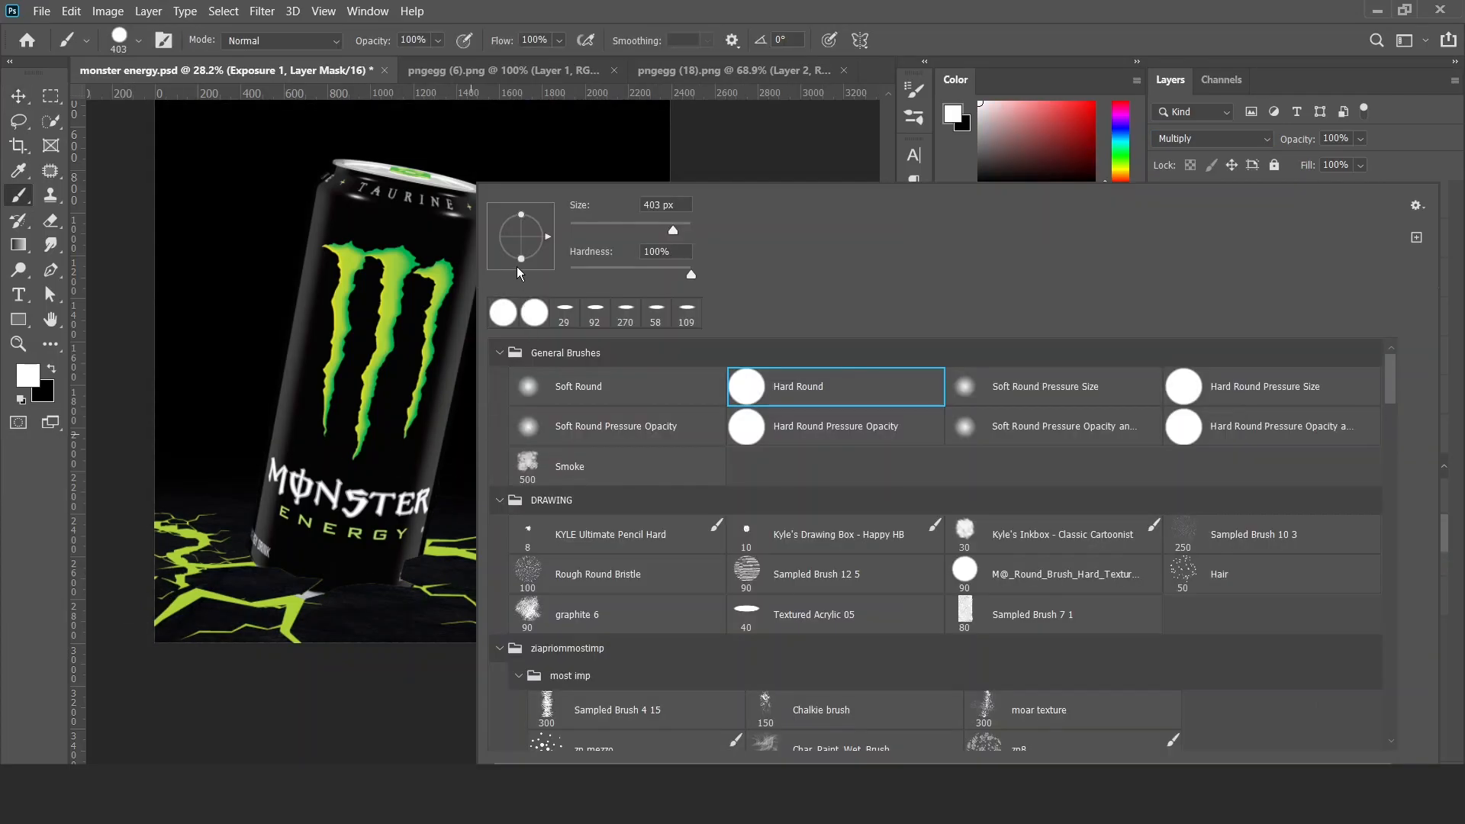
{"action": "left_click_drag", "start_coordinate": [529, 242], "coordinate": [529, 240]}
{"action": "left_click_drag", "start_coordinate": [399, 507], "coordinate": [576, 495]}
{"action": "right_click", "coordinate": [436, 534]}
{"action": "left_click_drag", "start_coordinate": [356, 542], "coordinate": [415, 140]}
{"action": "mouse_move", "coordinate": [444, 472]}
{"action": "left_mouse_down"}
{"action": "mouse_move", "coordinate": [431, 425]}
{"action": "mouse_move", "coordinate": [518, 438]}
{"action": "left_mouse_up"}
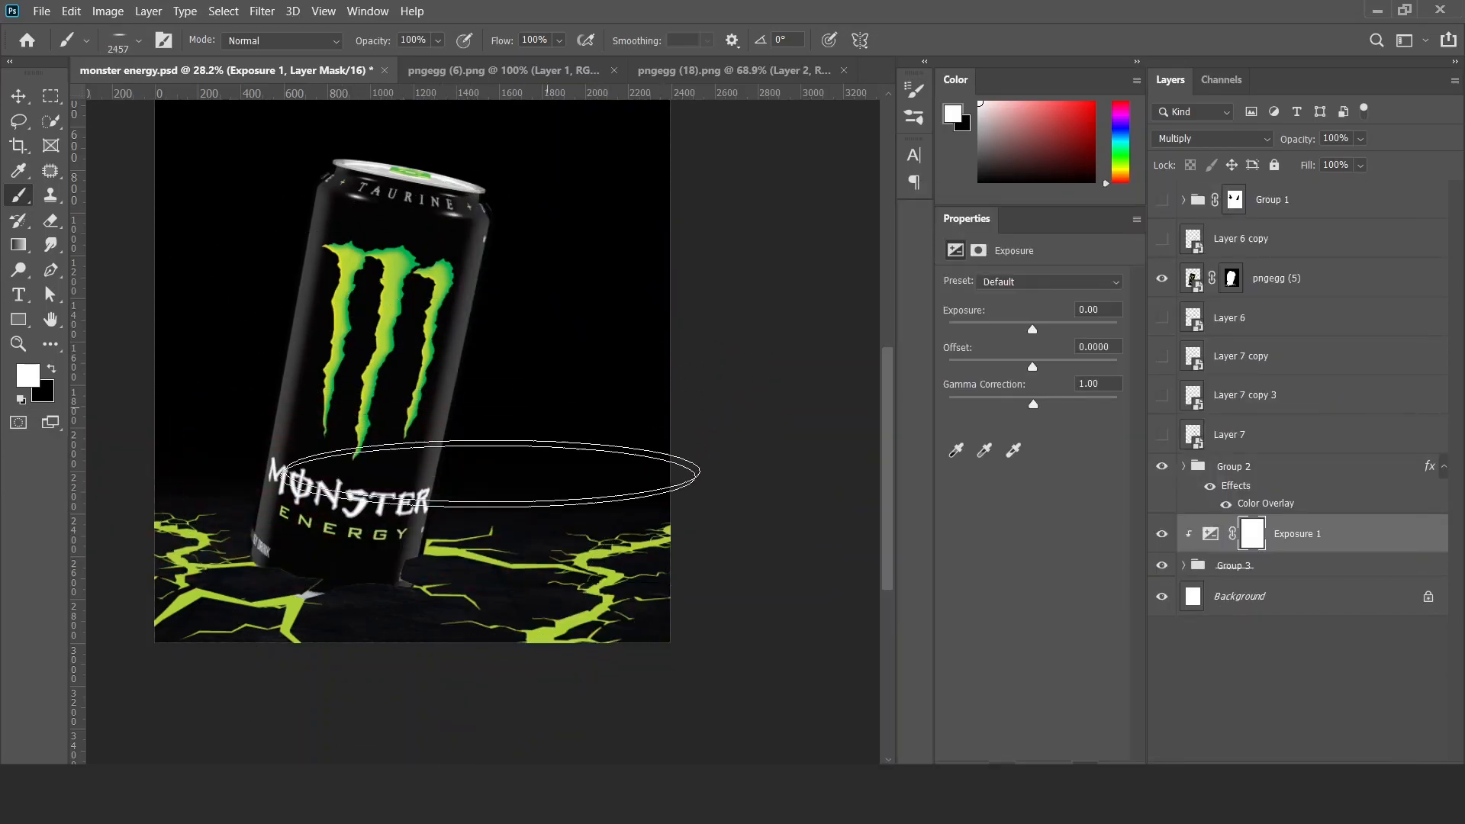
Paint black on the Exposure 1 mask with the wide elliptical brush across the floor around the can and compare the shading.
{"action": "key", "text": "x"}
{"action": "left_click", "coordinate": [388, 576]}
{"action": "left_click_drag", "start_coordinate": [455, 533], "coordinate": [513, 537]}
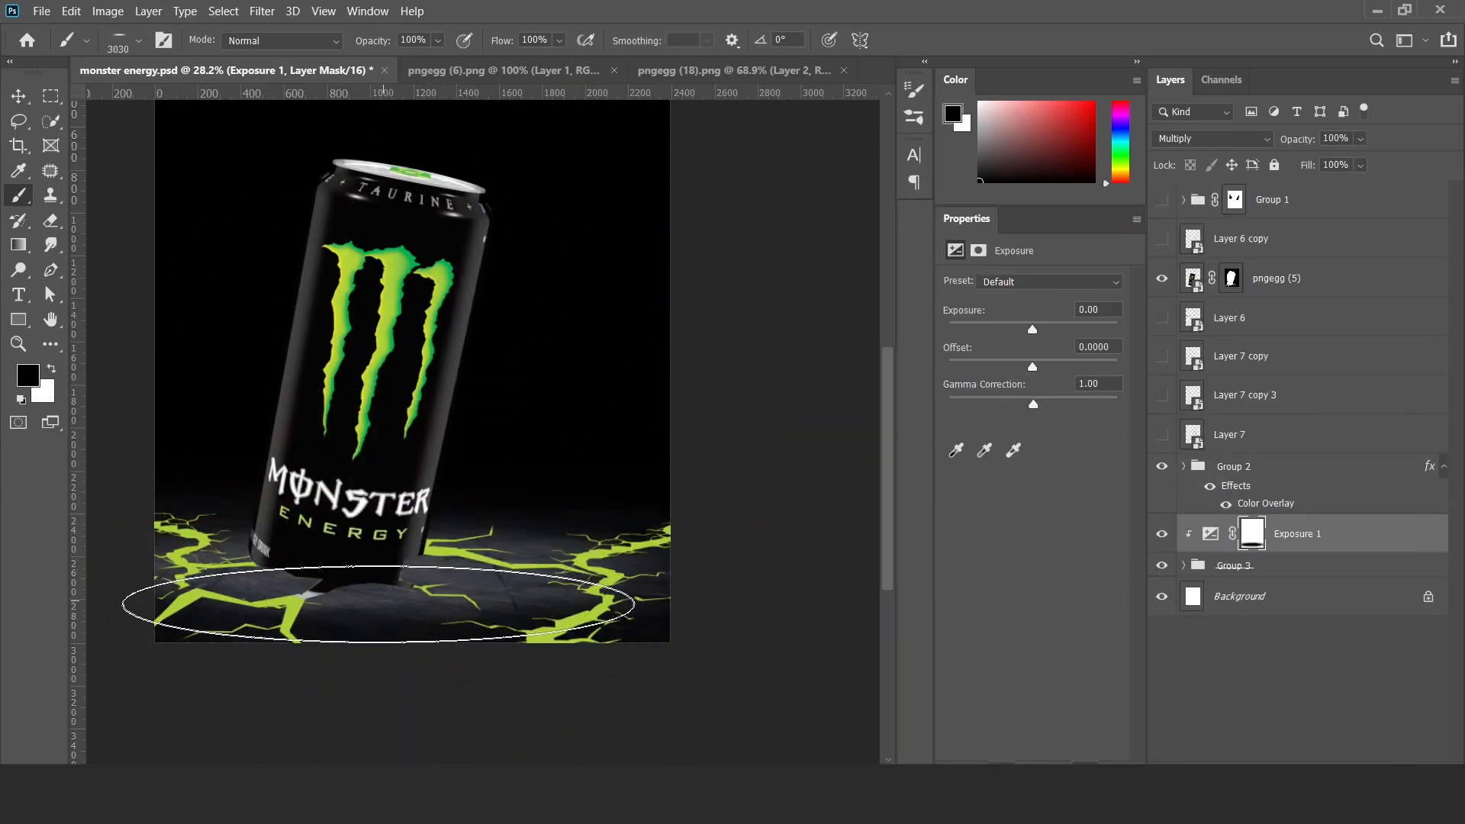
{"action": "left_click", "coordinate": [389, 611]}
{"action": "left_click_drag", "start_coordinate": [412, 592], "coordinate": [528, 582]}
{"action": "key", "text": "v"}
{"action": "left_click", "coordinate": [1165, 534]}
{"action": "left_click", "coordinate": [1164, 534]}
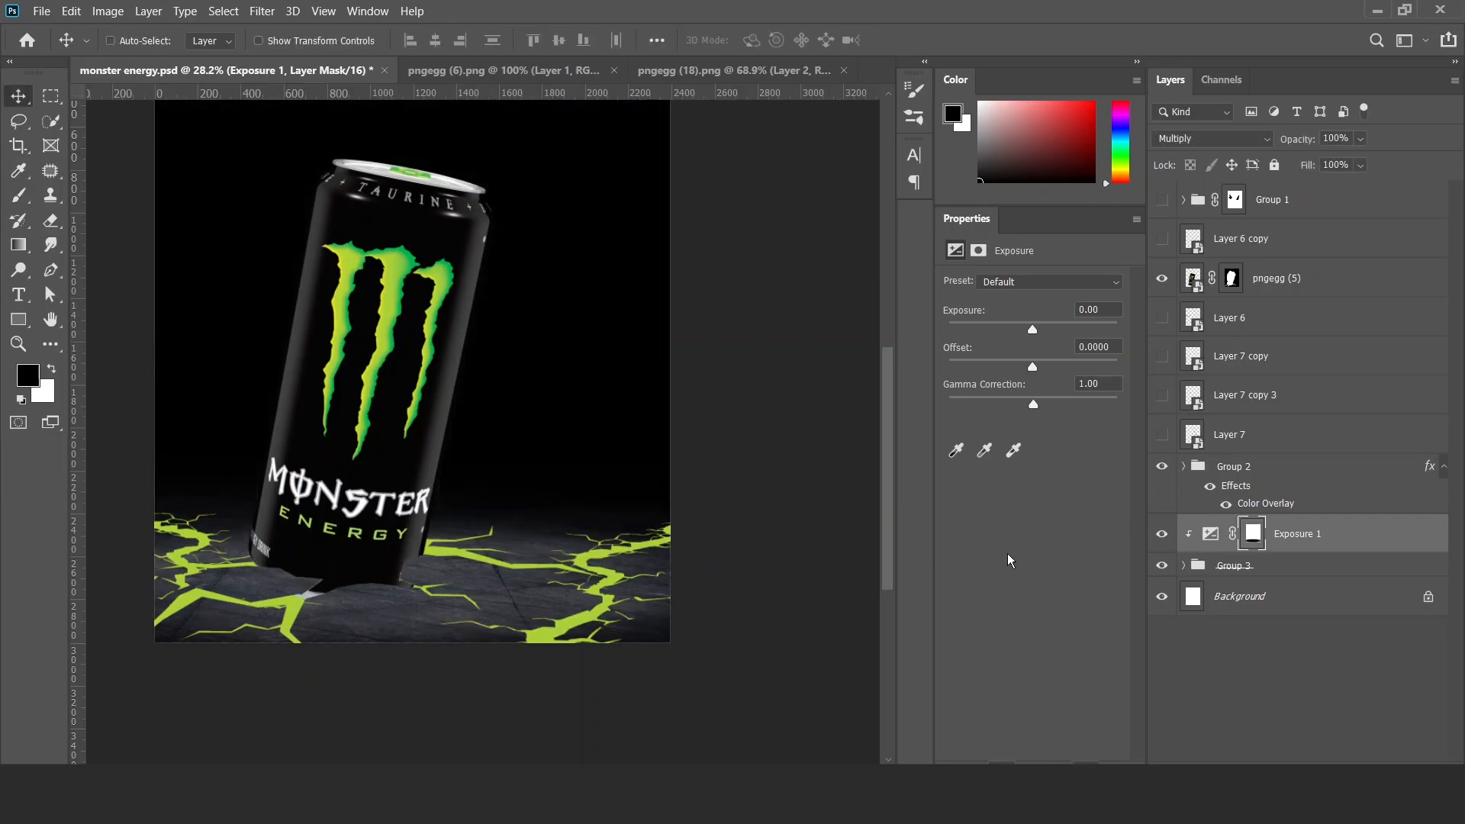
{"action": "key", "text": "b"}
{"action": "key", "text": "v"}
{"action": "left_click", "coordinate": [1161, 534]}
{"action": "left_click", "coordinate": [1161, 533]}
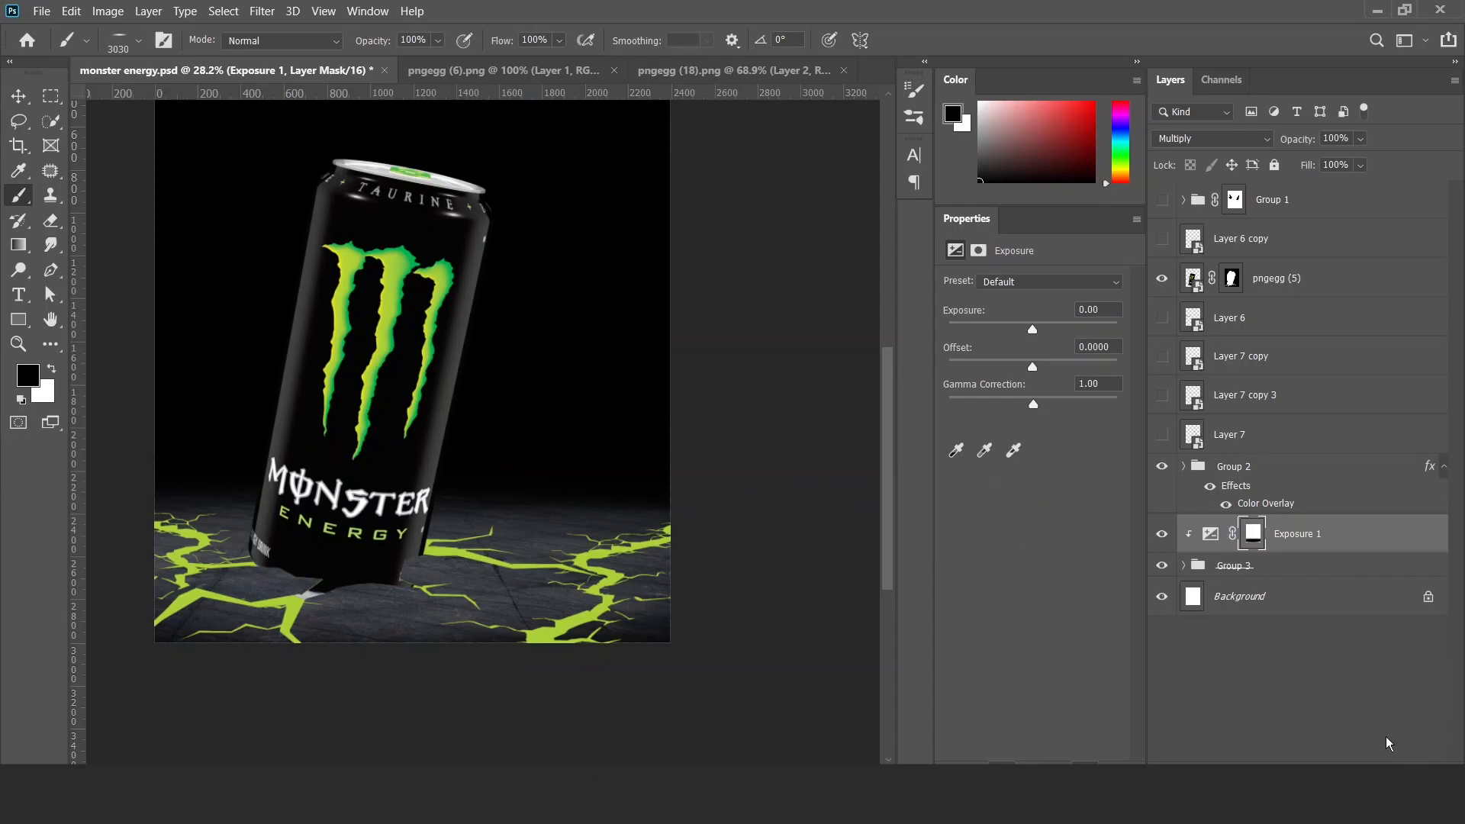
Add a Solid Color fill layer in dark grey above Exposure 1 and invert its mask.
{"action": "left_click", "coordinate": [1364, 759]}
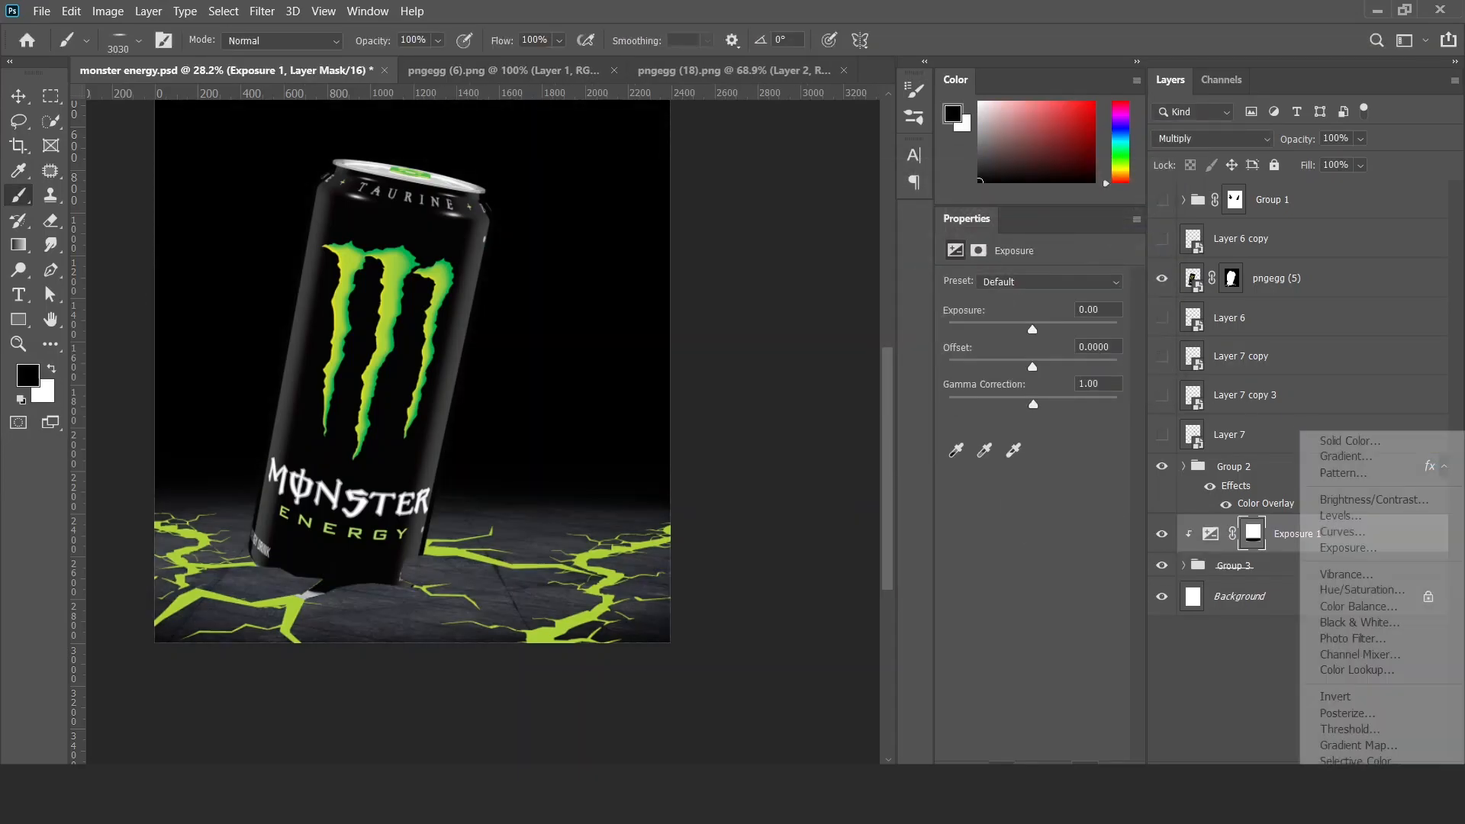
{"action": "left_click", "coordinate": [1344, 446]}
{"action": "left_click", "coordinate": [439, 406]}
{"action": "left_click", "coordinate": [1265, 147]}
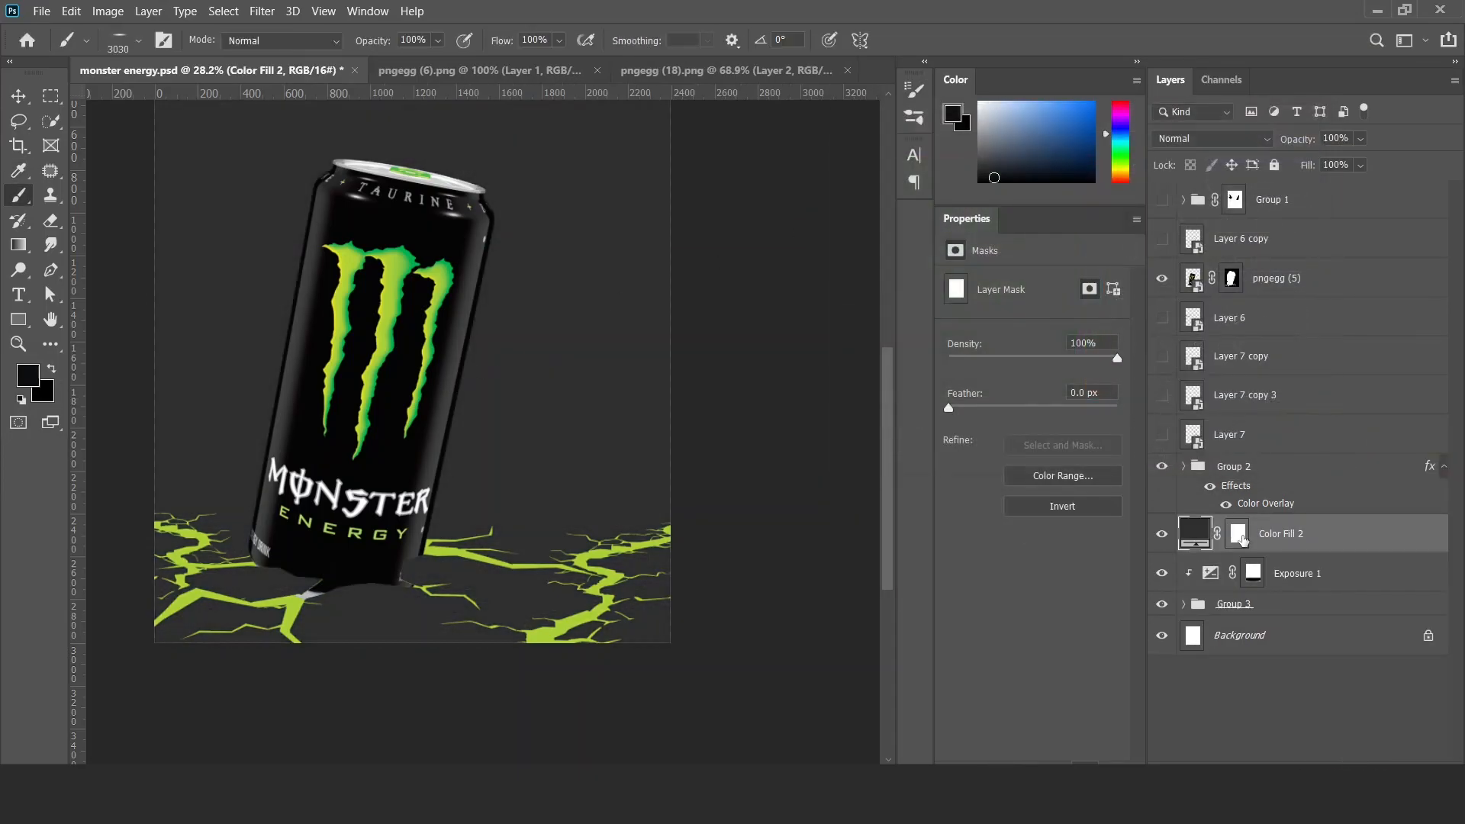
{"action": "key", "text": "ctrl+i"}
Paint white on the Color Fill 2 mask with a large Smoke brush to add haze around and behind the can.
{"action": "left_click_drag", "start_coordinate": [441, 463], "coordinate": [437, 561]}
{"action": "right_click", "coordinate": [525, 428]}
{"action": "left_click", "coordinate": [665, 469]}
{"action": "right_click", "coordinate": [359, 302], "text": "alt"}
{"action": "left_click_drag", "start_coordinate": [418, 305], "coordinate": [435, 305]}
{"action": "key", "text": "x"}
{"action": "mouse_move", "coordinate": [597, 241]}
{"action": "left_mouse_down"}
{"action": "mouse_move", "coordinate": [551, 503]}
{"action": "mouse_move", "coordinate": [541, 482]}
{"action": "mouse_move", "coordinate": [551, 440]}
{"action": "mouse_move", "coordinate": [576, 506]}
{"action": "mouse_move", "coordinate": [509, 542]}
{"action": "mouse_move", "coordinate": [558, 432]}
{"action": "mouse_move", "coordinate": [615, 493]}
{"action": "mouse_move", "coordinate": [531, 277]}
{"action": "mouse_move", "coordinate": [619, 291]}
{"action": "mouse_move", "coordinate": [574, 585]}
{"action": "mouse_move", "coordinate": [568, 326]}
{"action": "left_mouse_up"}
{"action": "left_click_drag", "start_coordinate": [502, 217], "coordinate": [513, 354]}
{"action": "mouse_move", "coordinate": [520, 484]}
{"action": "left_mouse_down"}
{"action": "mouse_move", "coordinate": [449, 422]}
{"action": "mouse_move", "coordinate": [485, 423]}
{"action": "left_mouse_up"}
{"action": "mouse_move", "coordinate": [321, 595]}
{"action": "left_mouse_down"}
{"action": "mouse_move", "coordinate": [355, 648]}
{"action": "mouse_move", "coordinate": [532, 370]}
{"action": "mouse_move", "coordinate": [551, 375]}
{"action": "left_mouse_up"}
{"action": "left_click_drag", "start_coordinate": [442, 558], "coordinate": [464, 389]}
{"action": "mouse_move", "coordinate": [229, 511]}
{"action": "left_mouse_down"}
{"action": "mouse_move", "coordinate": [197, 336]}
{"action": "mouse_move", "coordinate": [240, 484]}
{"action": "left_mouse_up"}
{"action": "left_click_drag", "start_coordinate": [501, 437], "coordinate": [446, 437]}
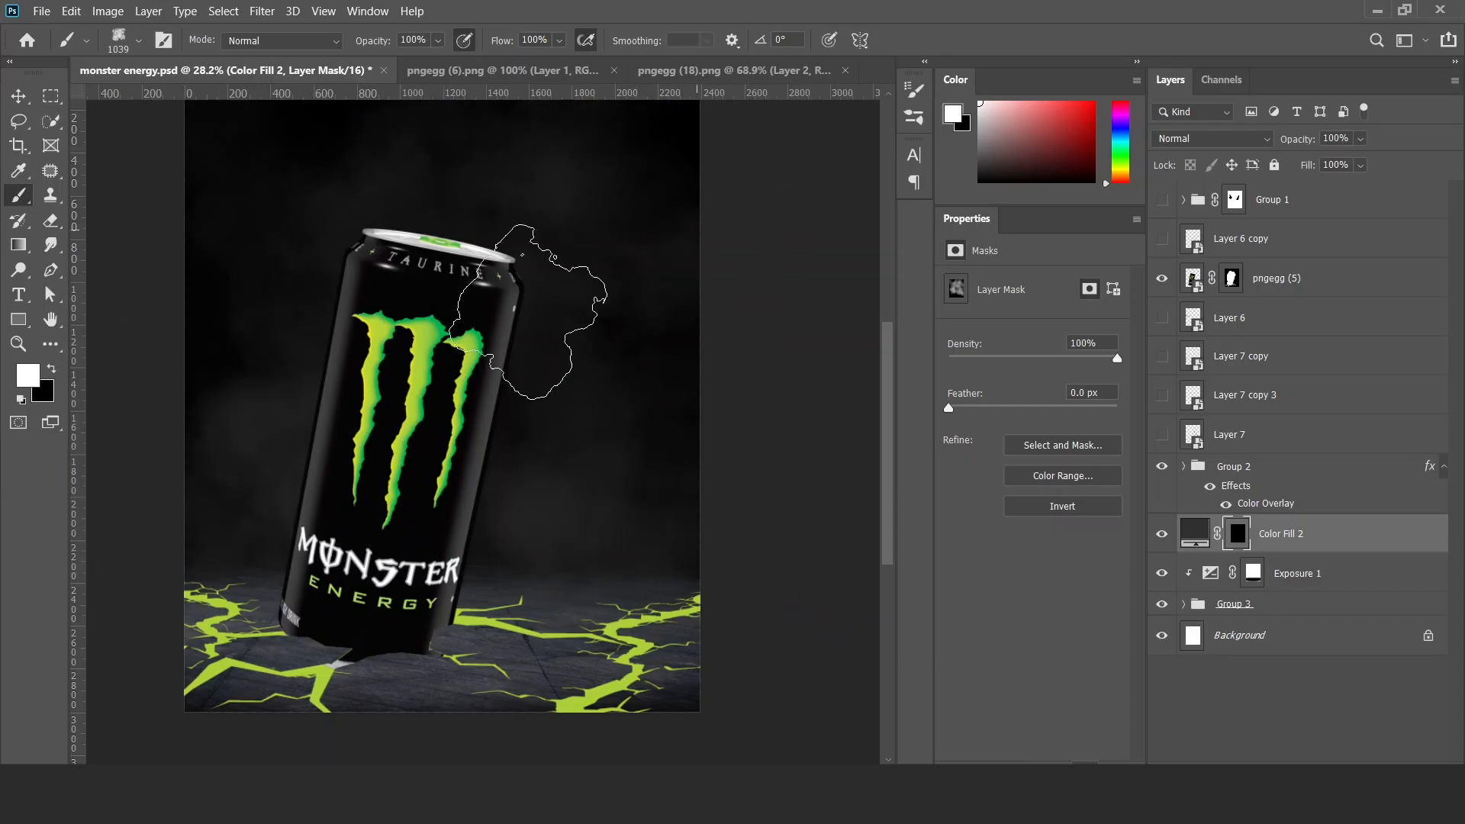
Brush more white smoke onto the Color Fill 2 mask along the can's right side.
{"action": "left_click_drag", "start_coordinate": [529, 293], "coordinate": [483, 426]}
{"action": "left_click_drag", "start_coordinate": [447, 581], "coordinate": [470, 503]}
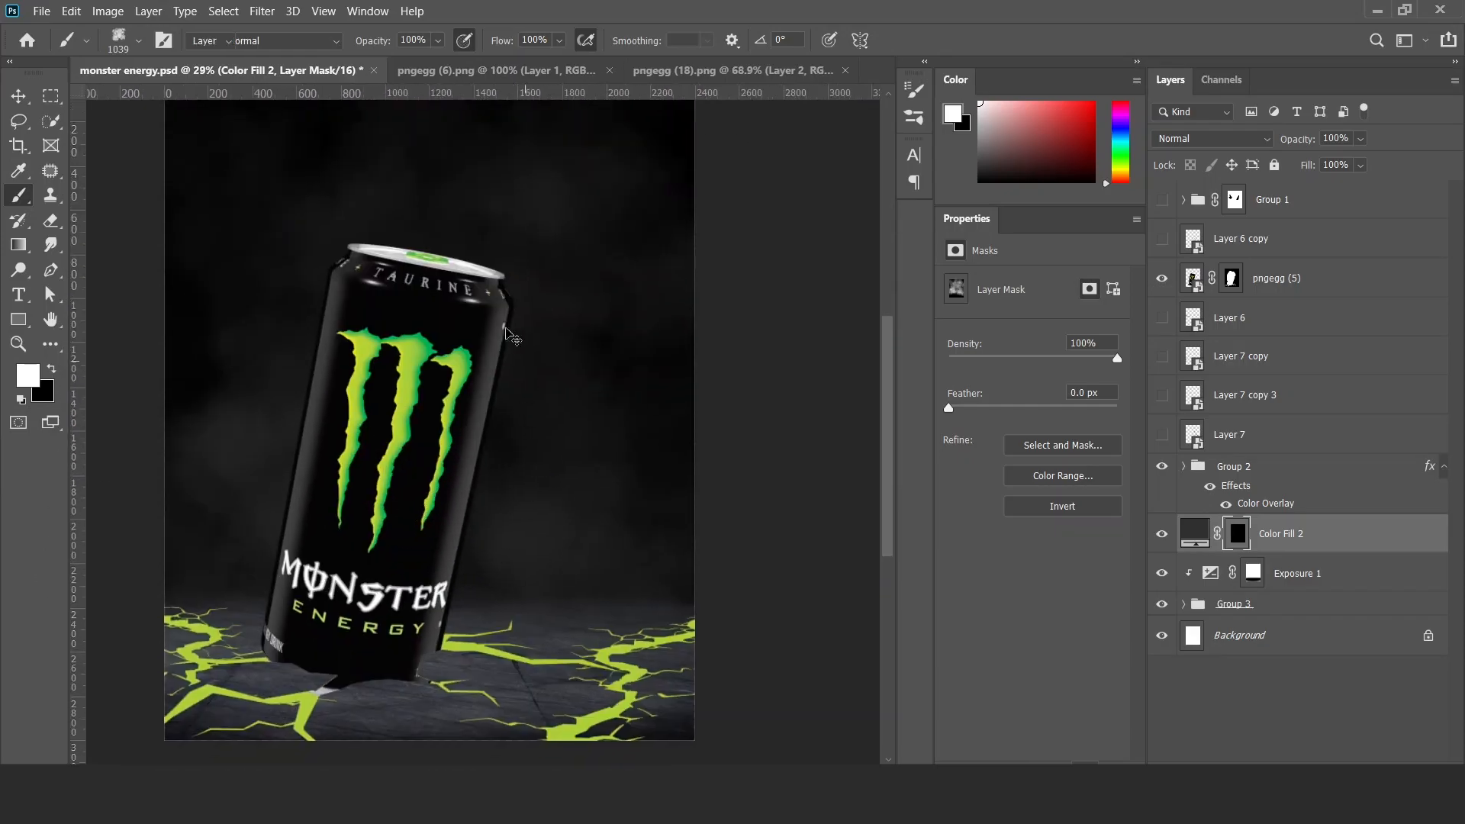
{"action": "key", "text": "v"}
Recolour the Color Fill 2 layer to the dark blue-grey 2a3137.
{"action": "double_click", "coordinate": [1190, 532]}
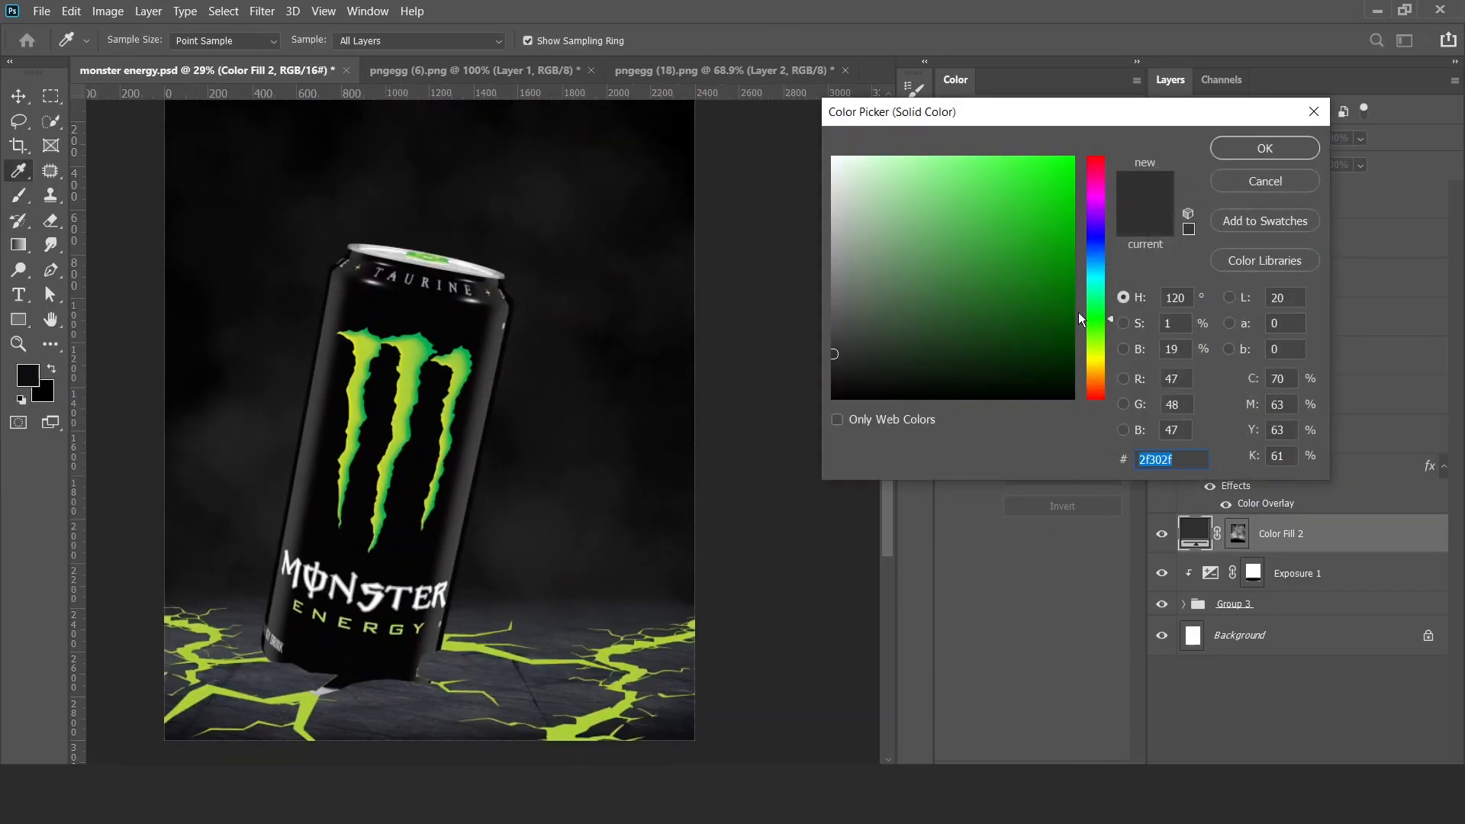
{"action": "left_click_drag", "start_coordinate": [1098, 314], "coordinate": [1101, 258]}
{"action": "left_click", "coordinate": [885, 363]}
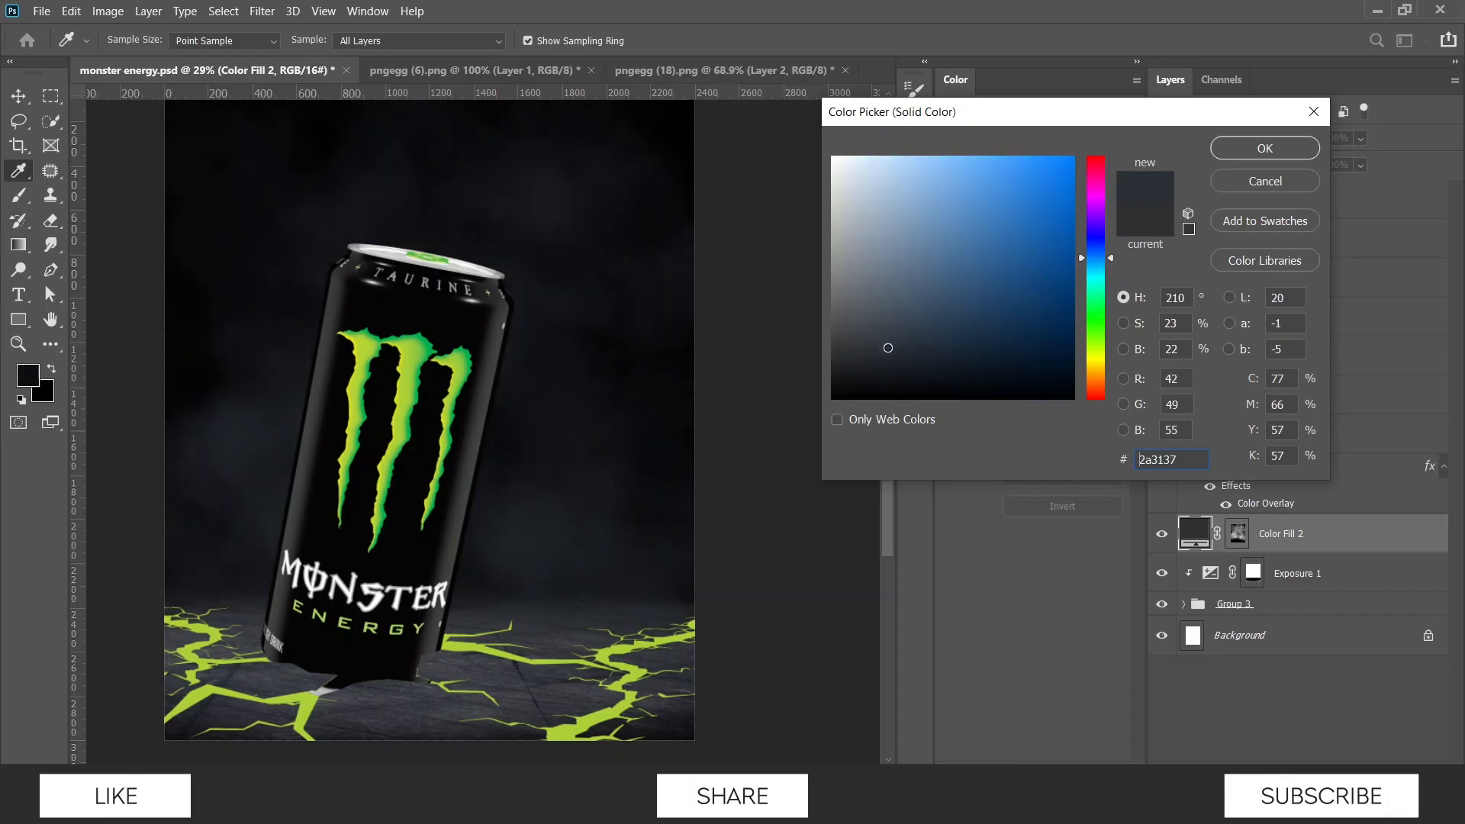
{"action": "left_click", "coordinate": [1215, 156]}
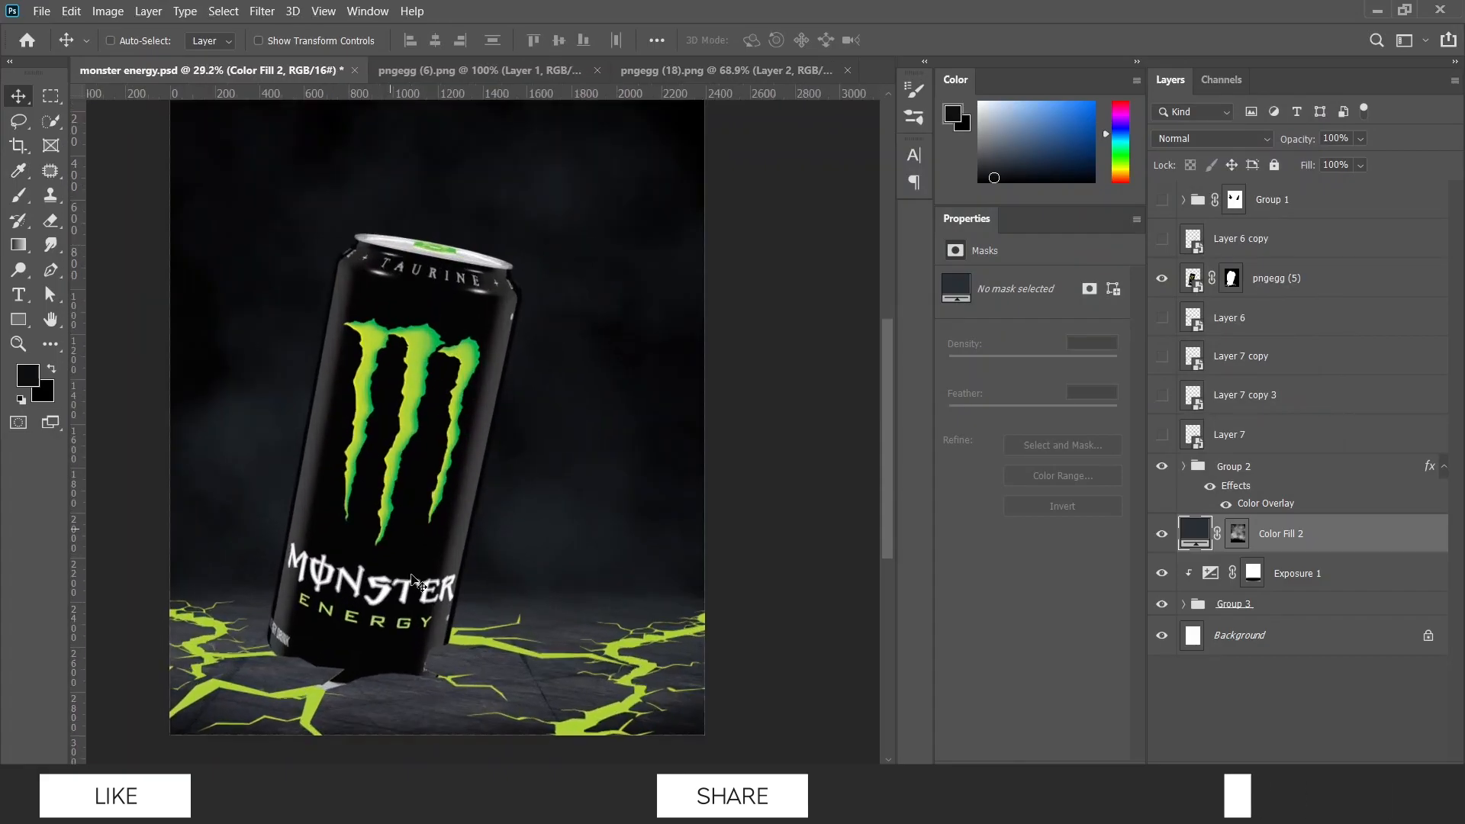
Transfer Group 2's Color Overlay to the crack layers inside it and convert each of them to a smart object.
{"action": "left_click", "coordinate": [1236, 467]}
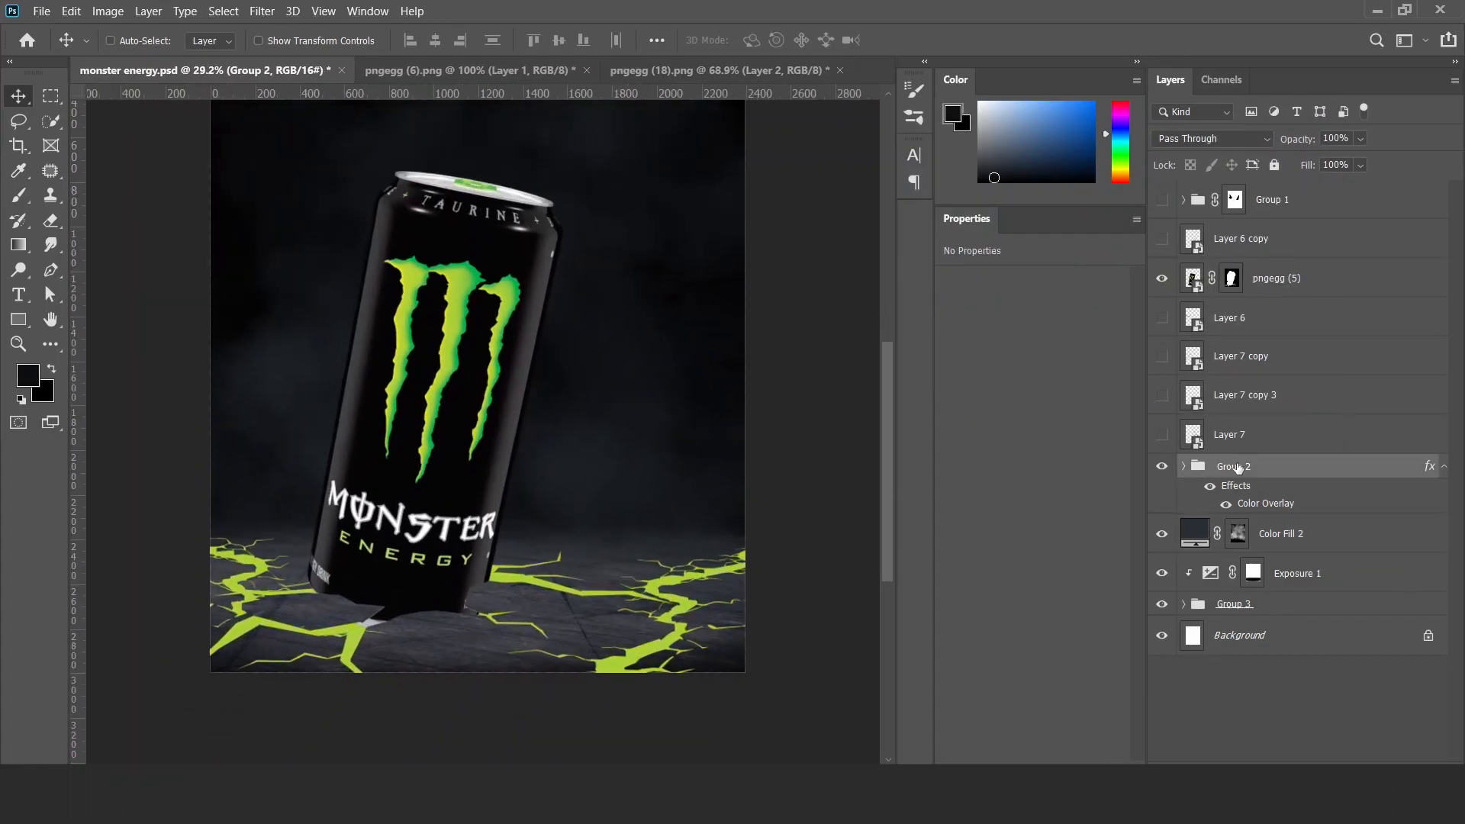
{"action": "left_click", "coordinate": [1183, 467]}
{"action": "left_click_drag", "start_coordinate": [1267, 502], "coordinate": [1286, 649]}
{"action": "left_click", "coordinate": [1295, 654]}
{"action": "key", "text": "F2"}
{"action": "left_click", "coordinate": [1282, 575]}
{"action": "key", "text": "F2"}
{"action": "left_click", "coordinate": [1286, 500]}
{"action": "key", "text": "F2"}
{"action": "left_click", "coordinate": [1183, 466]}
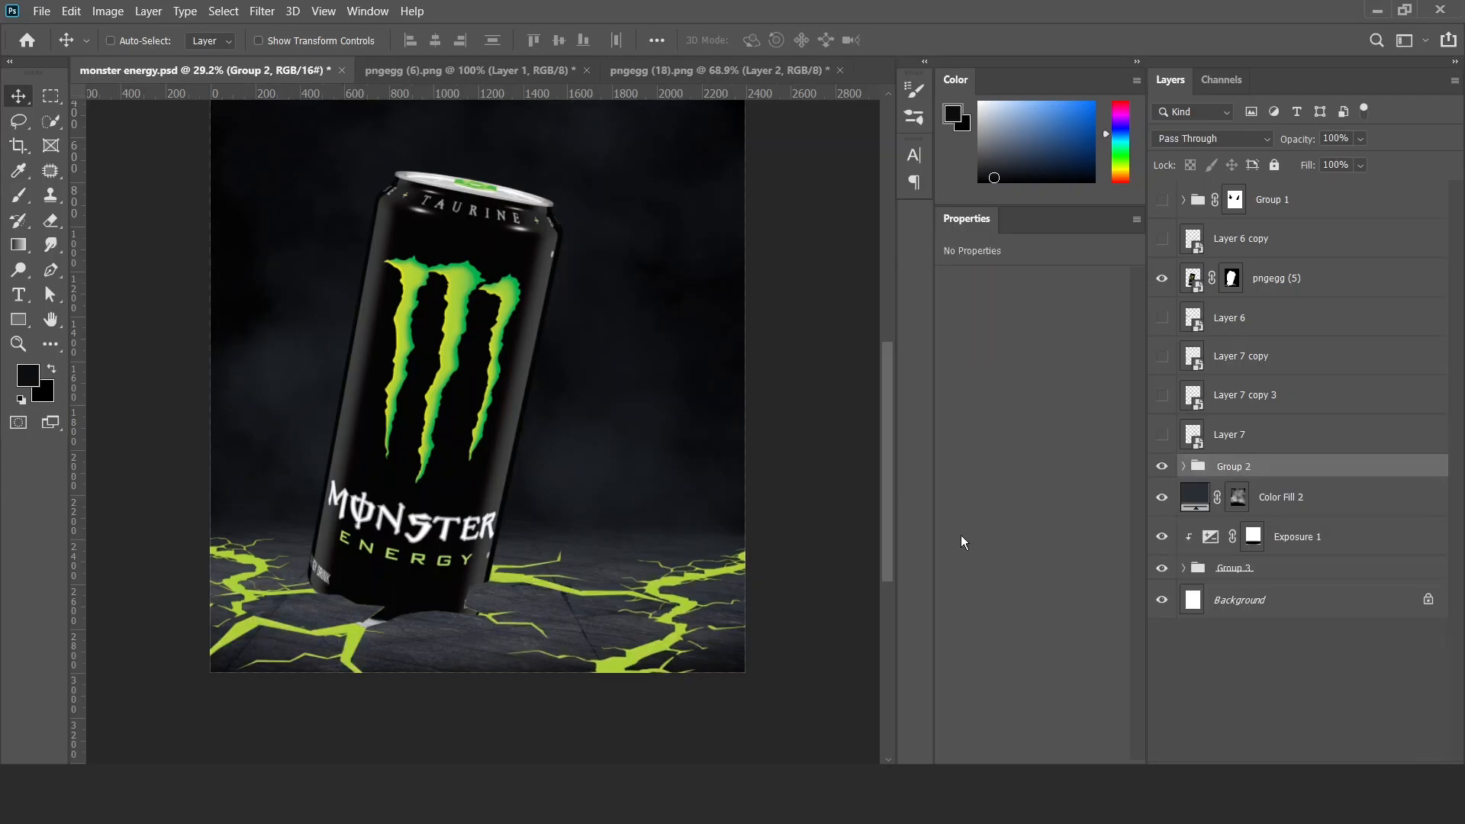
Add a Solid Color fill layer above Group 2 in the logo's green aacf37, blended as Linear Dodge (Add).
{"action": "scroll", "coordinate": [439, 658], "scroll_direction": "up", "scroll_amount": 5}
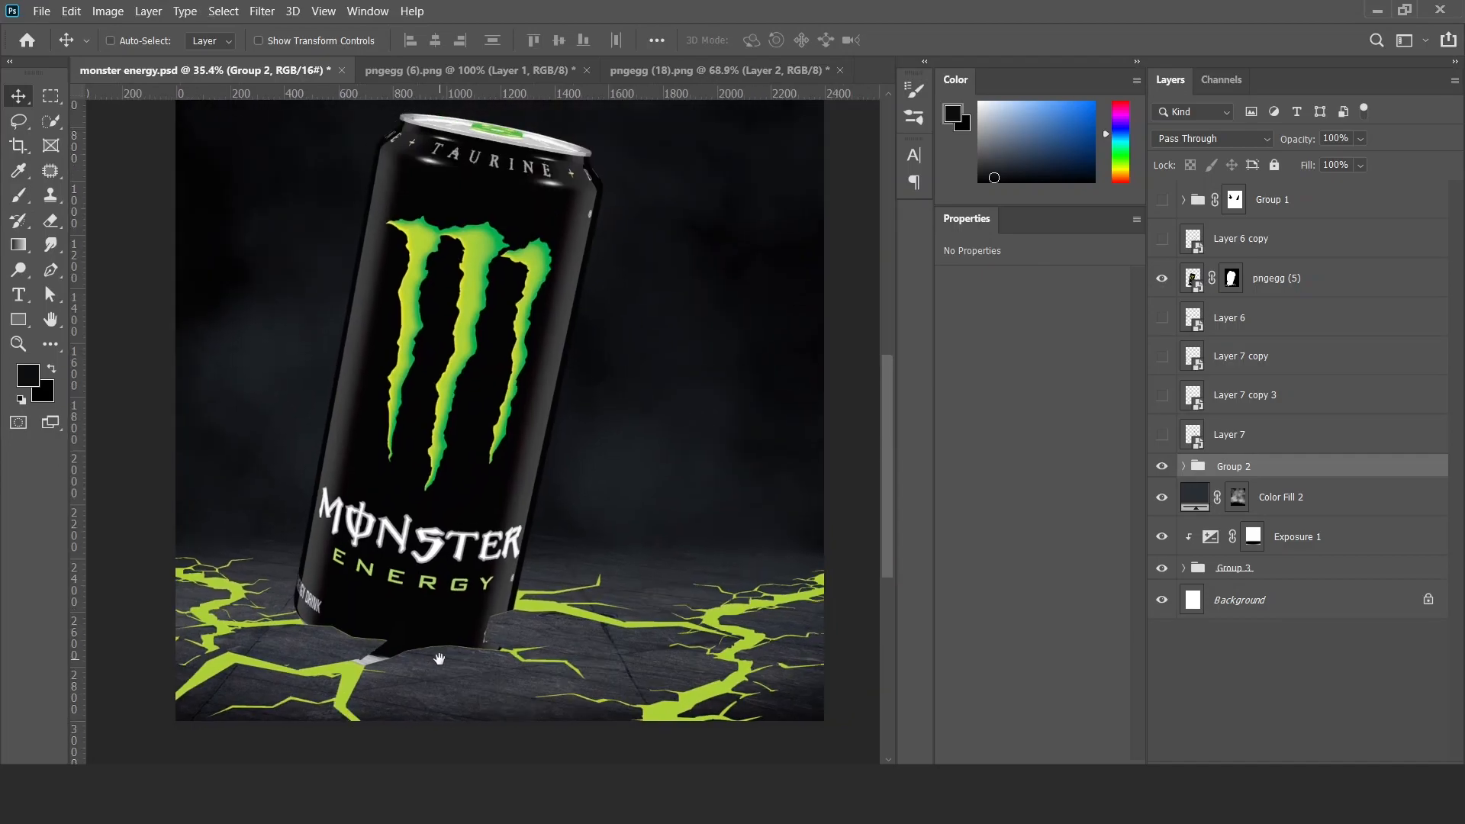
{"action": "left_click", "coordinate": [1305, 772]}
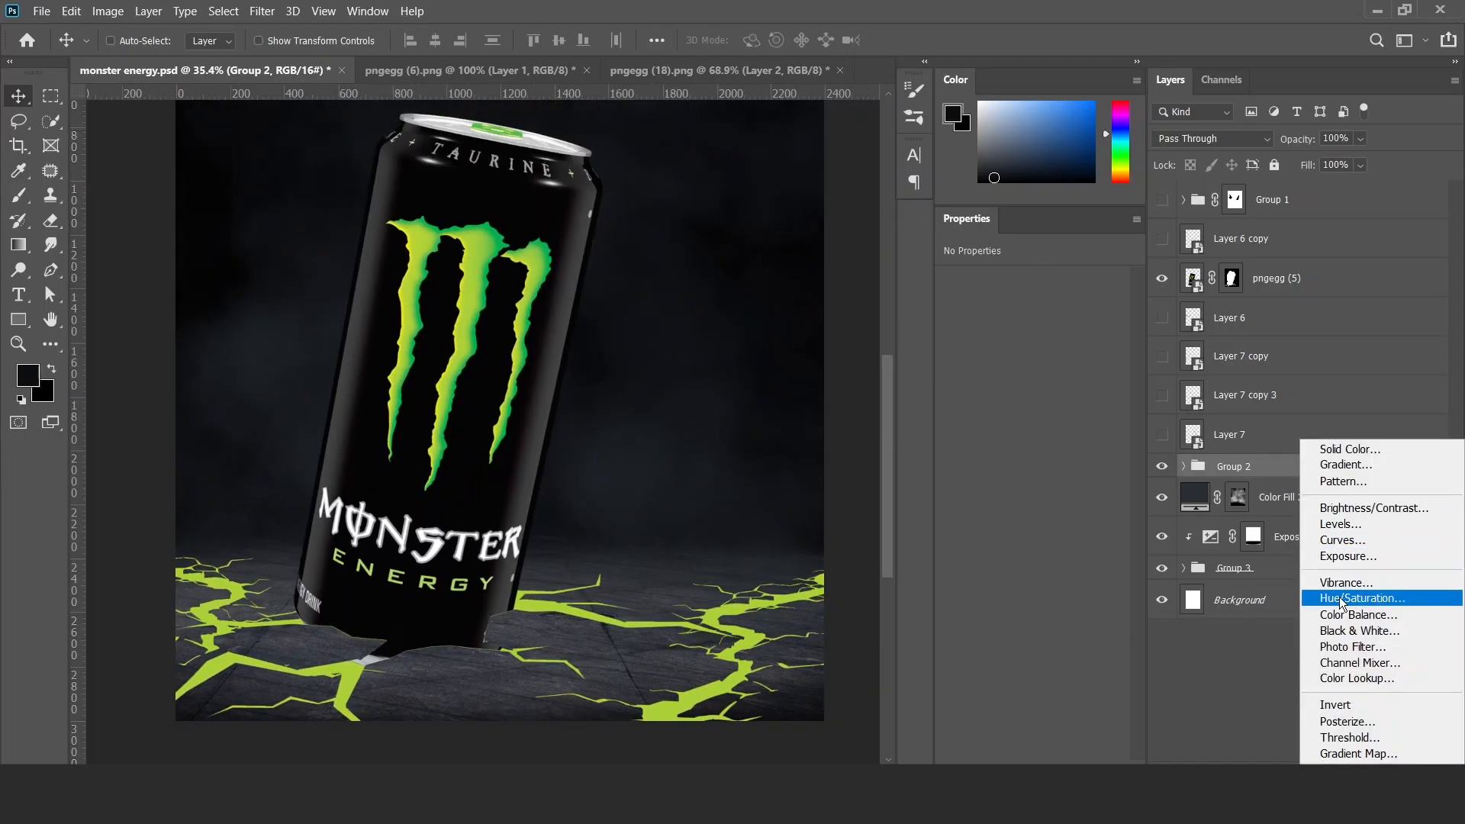
{"action": "left_click", "coordinate": [1341, 454]}
{"action": "left_click", "coordinate": [1097, 359]}
{"action": "left_click", "coordinate": [471, 275]}
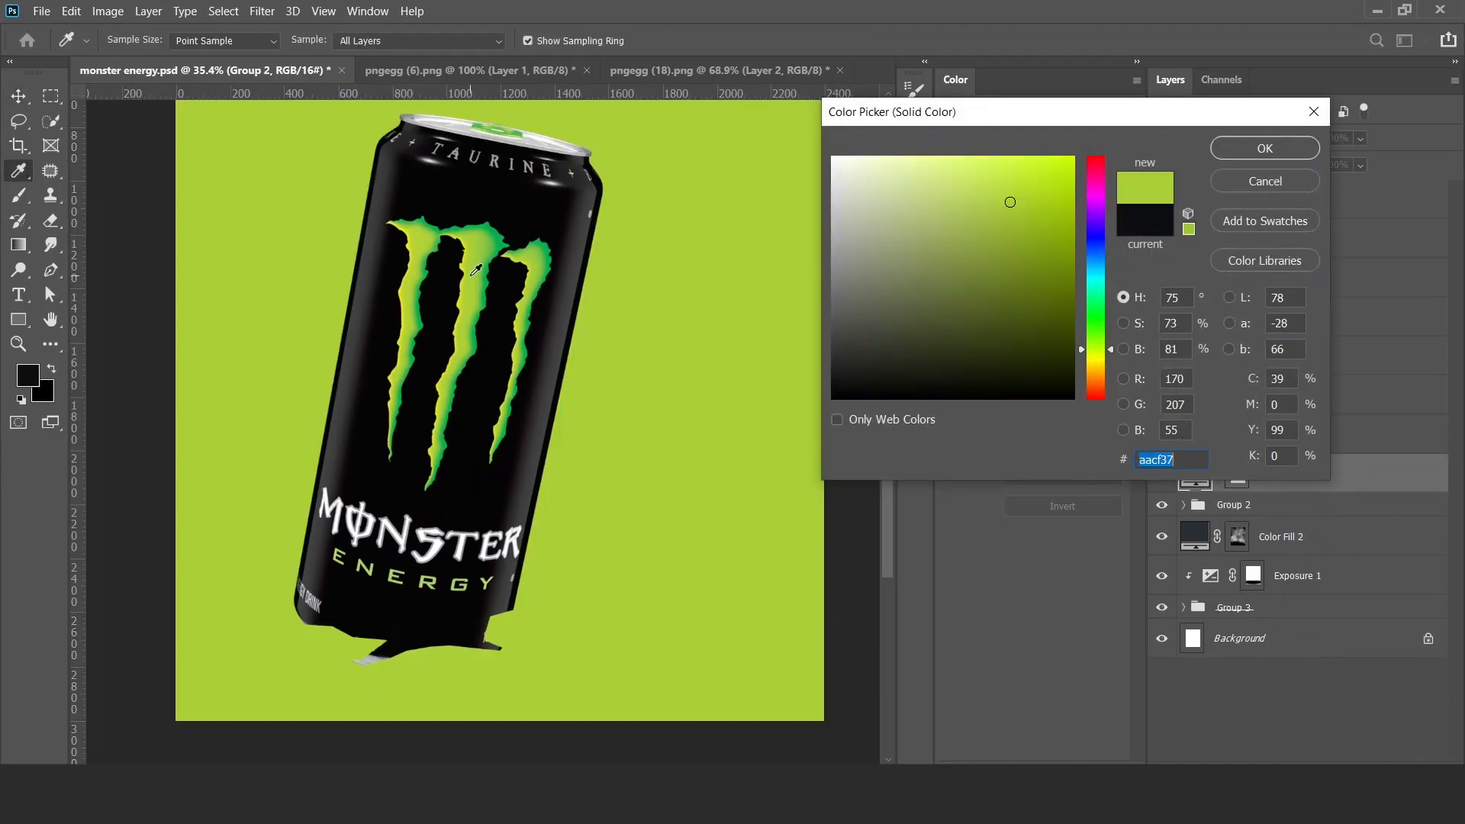
{"action": "left_click", "coordinate": [1260, 154]}
{"action": "left_click", "coordinate": [1212, 138]}
{"action": "left_click", "coordinate": [1240, 303]}
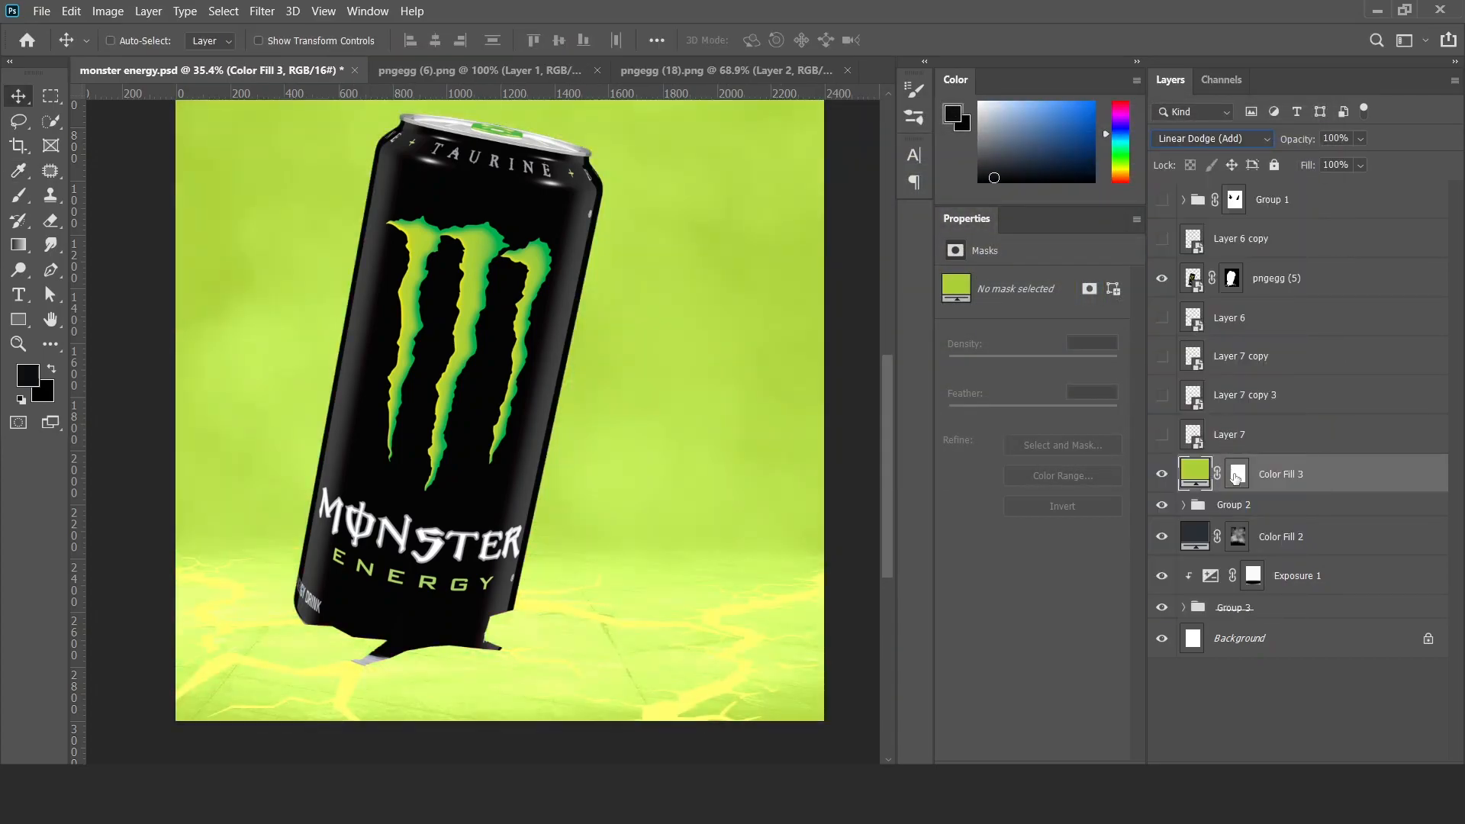
Replace the Color Fill 3 mask with one made from the crack layers' outlines and feather it by 15.5 px.
{"action": "left_click", "coordinate": [1244, 479]}
{"action": "key", "text": "ctrl+i"}
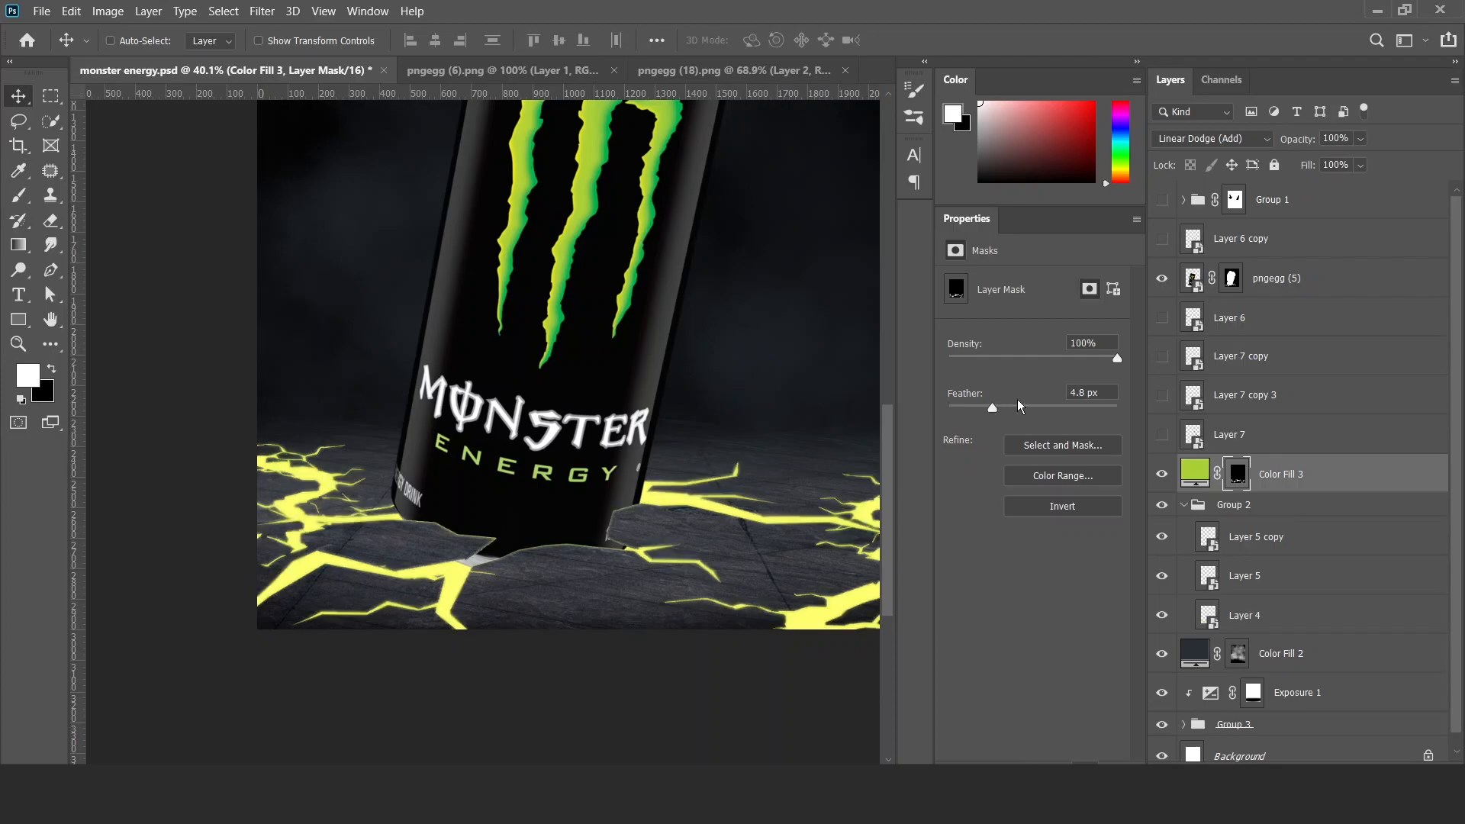
{"action": "left_click", "coordinate": [1021, 408]}
{"action": "left_click_drag", "start_coordinate": [1032, 405], "coordinate": [1023, 409]}
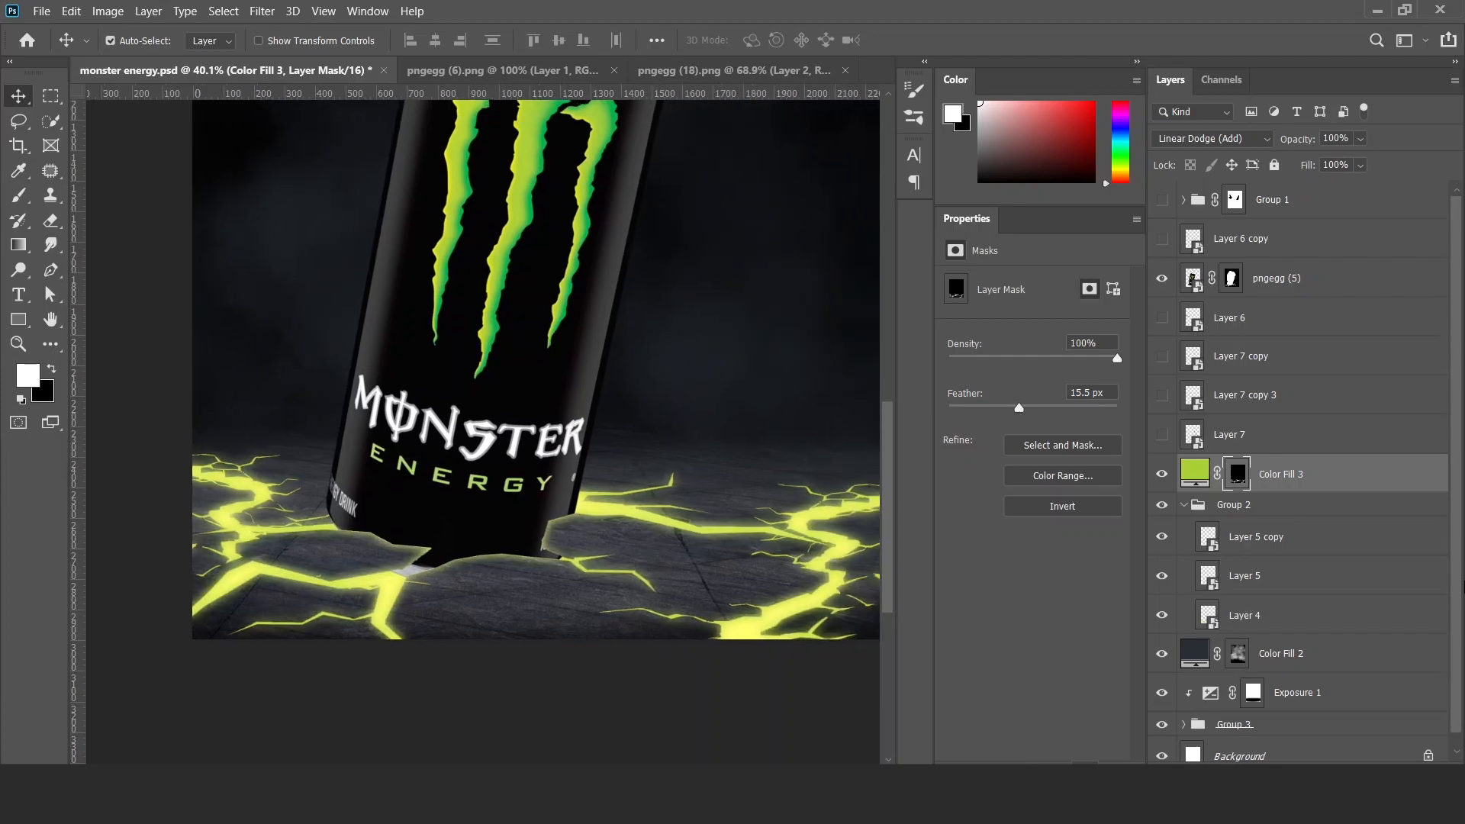
Duplicate Color Fill 3, recolour the copy to a dark olive green and change its blend mode.
{"action": "key", "text": "ctrl+j"}
{"action": "double_click", "coordinate": [1194, 474]}
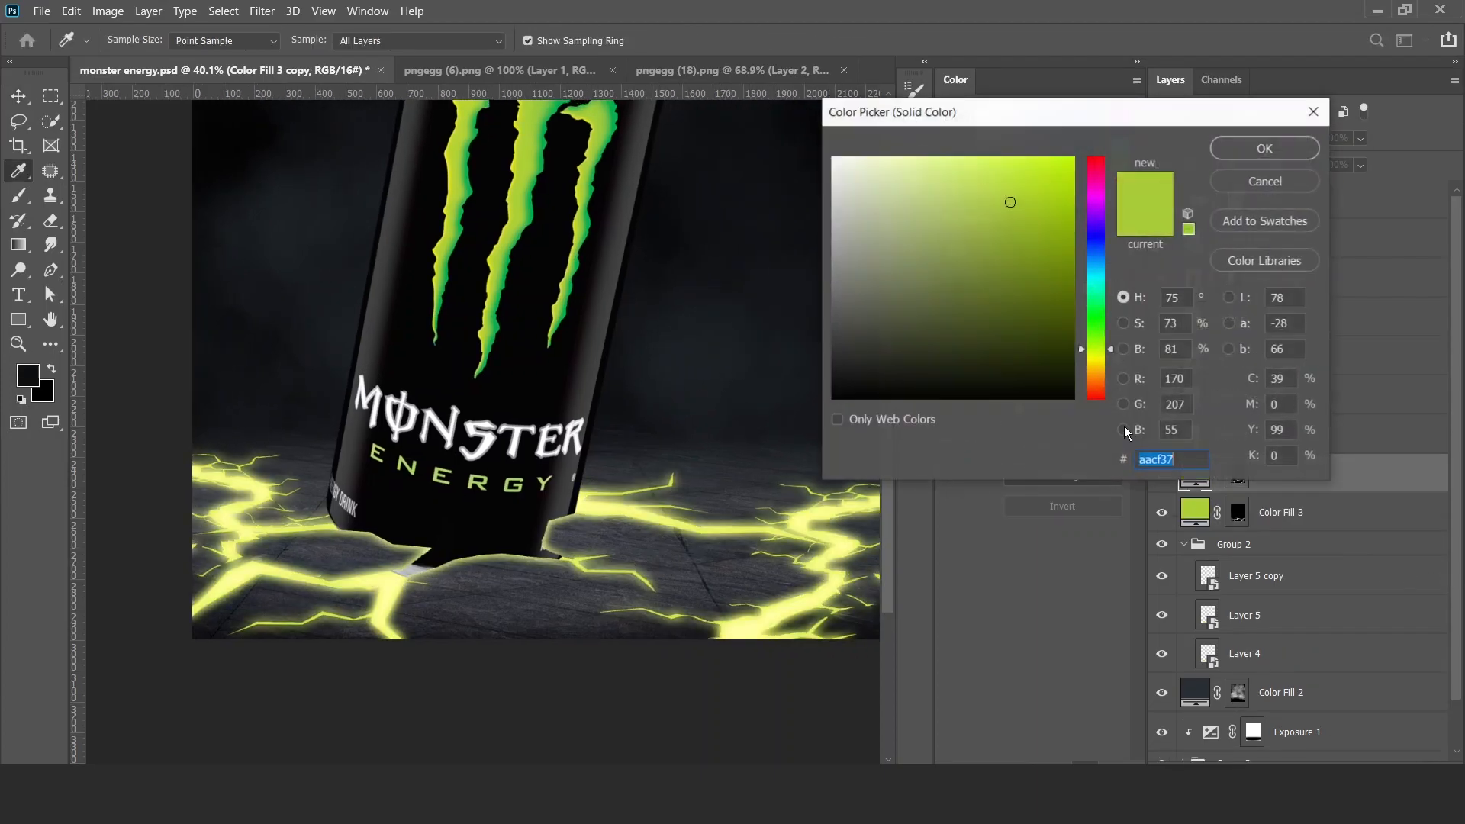
{"action": "left_click", "coordinate": [1039, 303]}
{"action": "key", "text": "Return"}
{"action": "left_click", "coordinate": [1212, 138]}
{"action": "left_click", "coordinate": [1191, 374]}
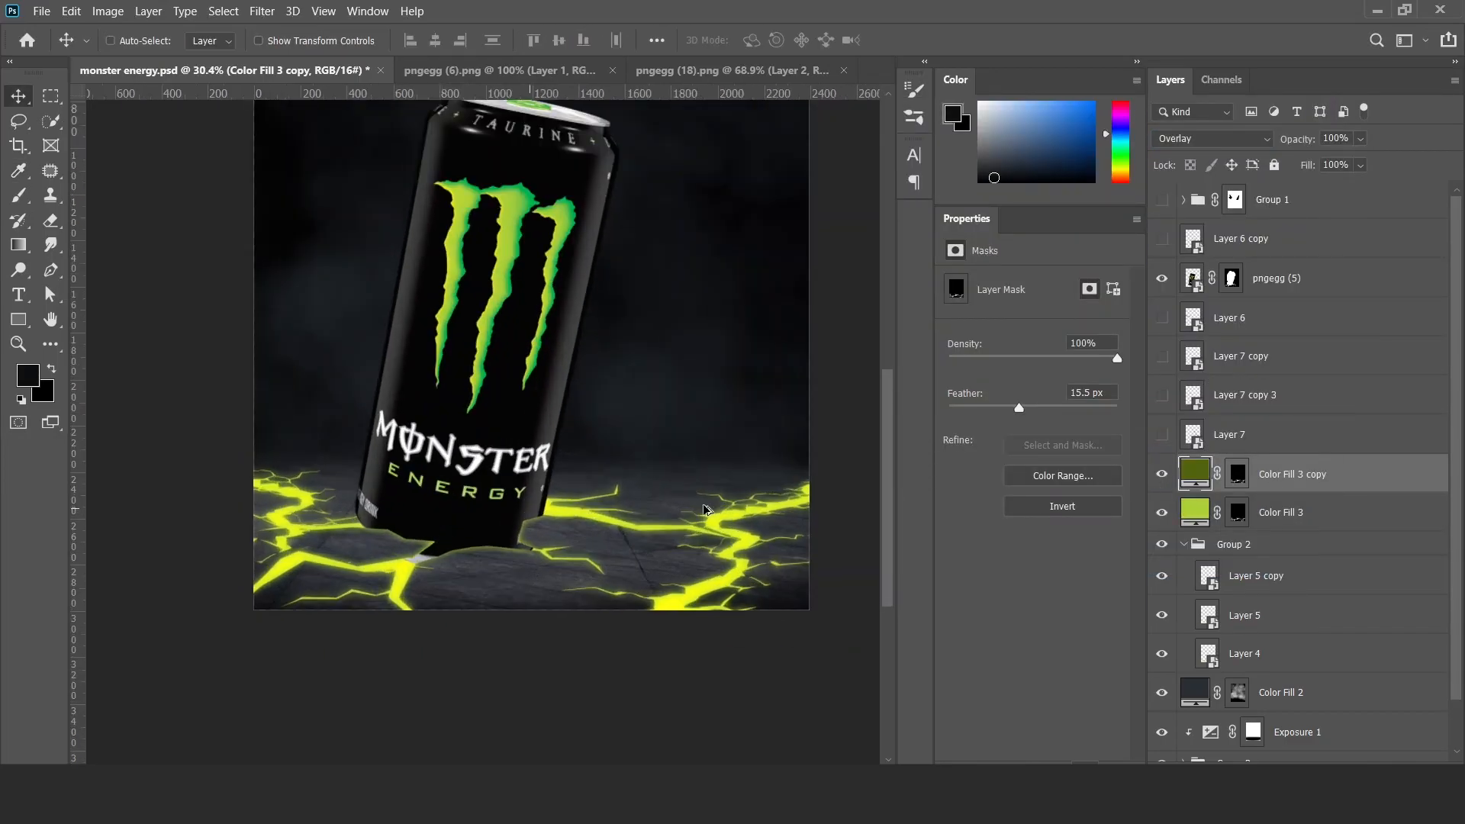
Duplicate Color Fill 3 copy, set the duplicate to Linear Dodge (Add) and feather its mask to 69.6 px.
{"action": "key", "text": "ctrl+j"}
{"action": "left_click", "coordinate": [1214, 139]}
{"action": "left_click", "coordinate": [1190, 301]}
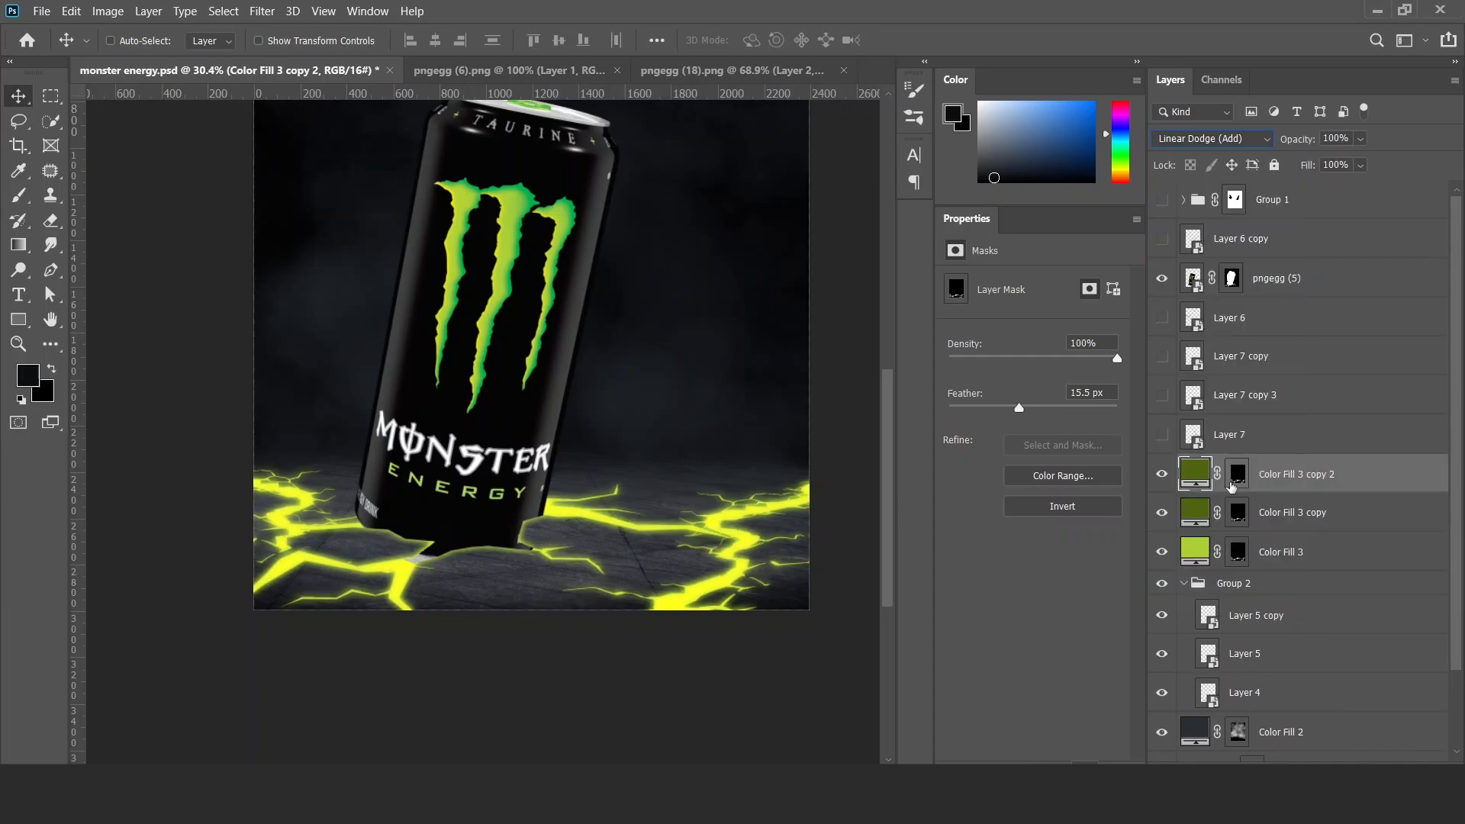
{"action": "left_click", "coordinate": [1237, 474]}
{"action": "left_click_drag", "start_coordinate": [1019, 408], "coordinate": [1042, 408]}
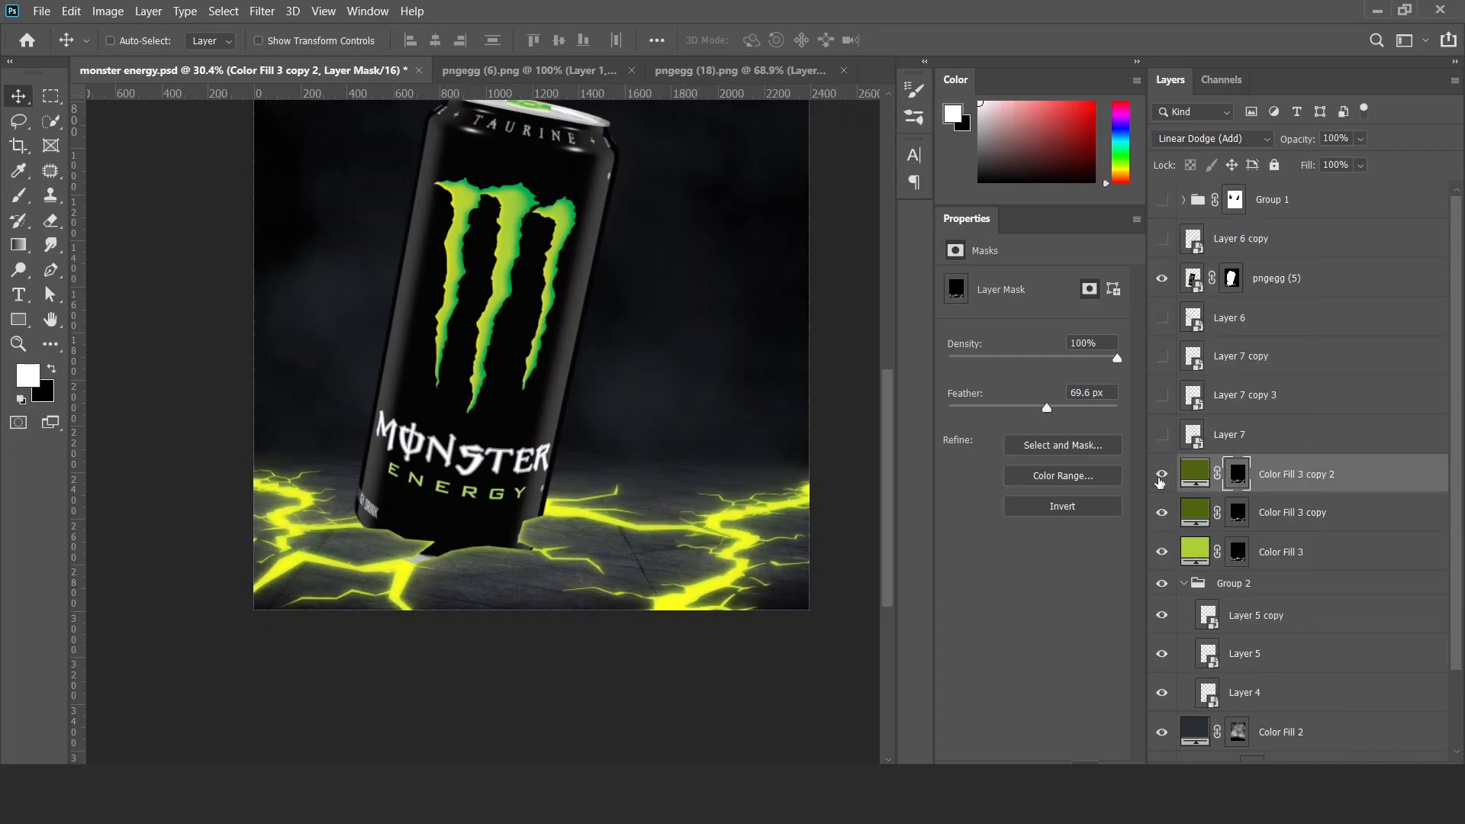
Split the Blend If Underlying Layer black range of Color Fill 3 copy 2 to 0 / 89.
{"action": "double_click", "coordinate": [1416, 489]}
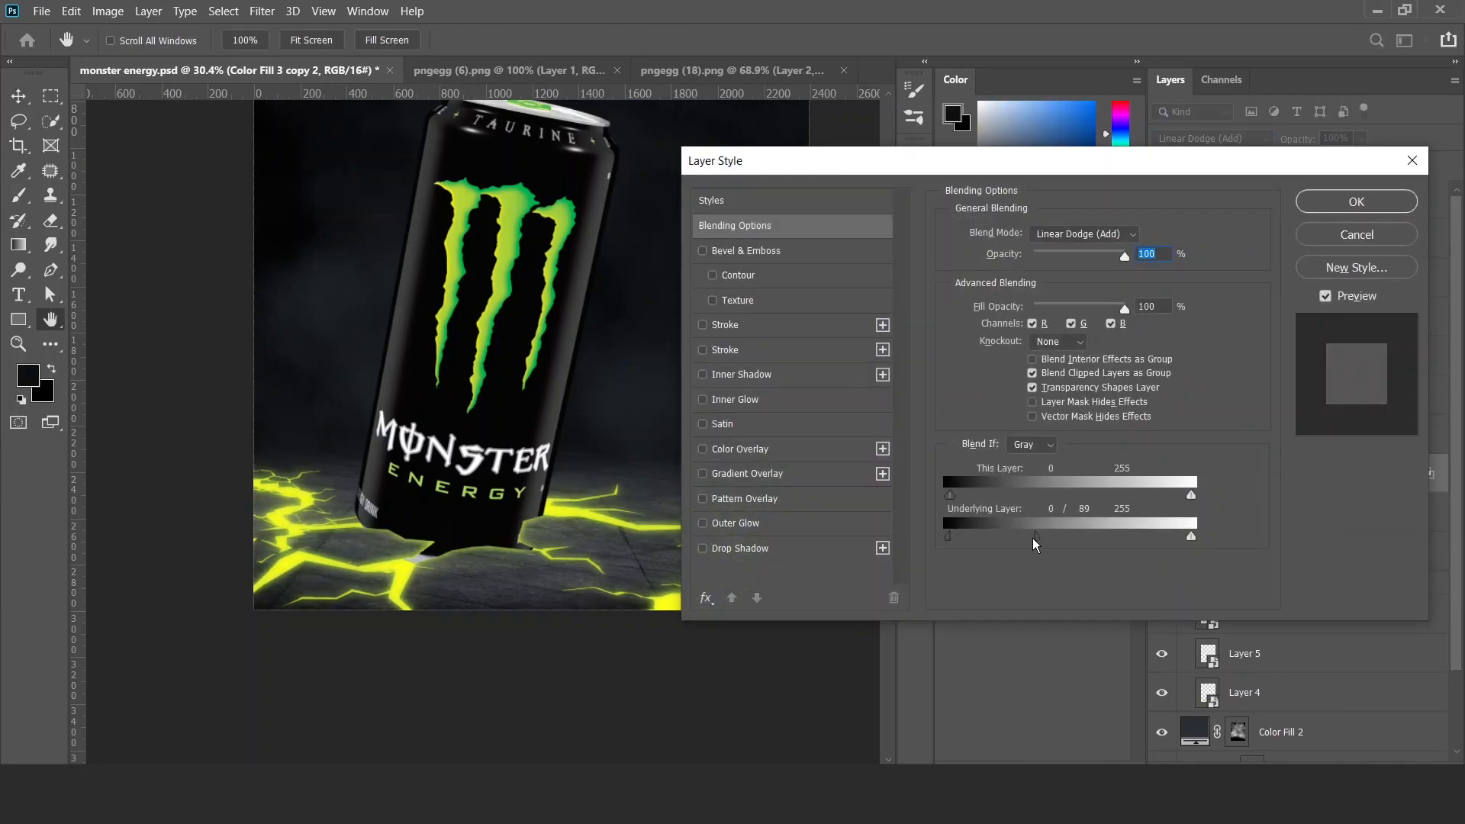
{"action": "left_click", "coordinate": [1341, 203]}
{"action": "left_click", "coordinate": [1167, 552]}
{"action": "left_click", "coordinate": [1167, 551]}
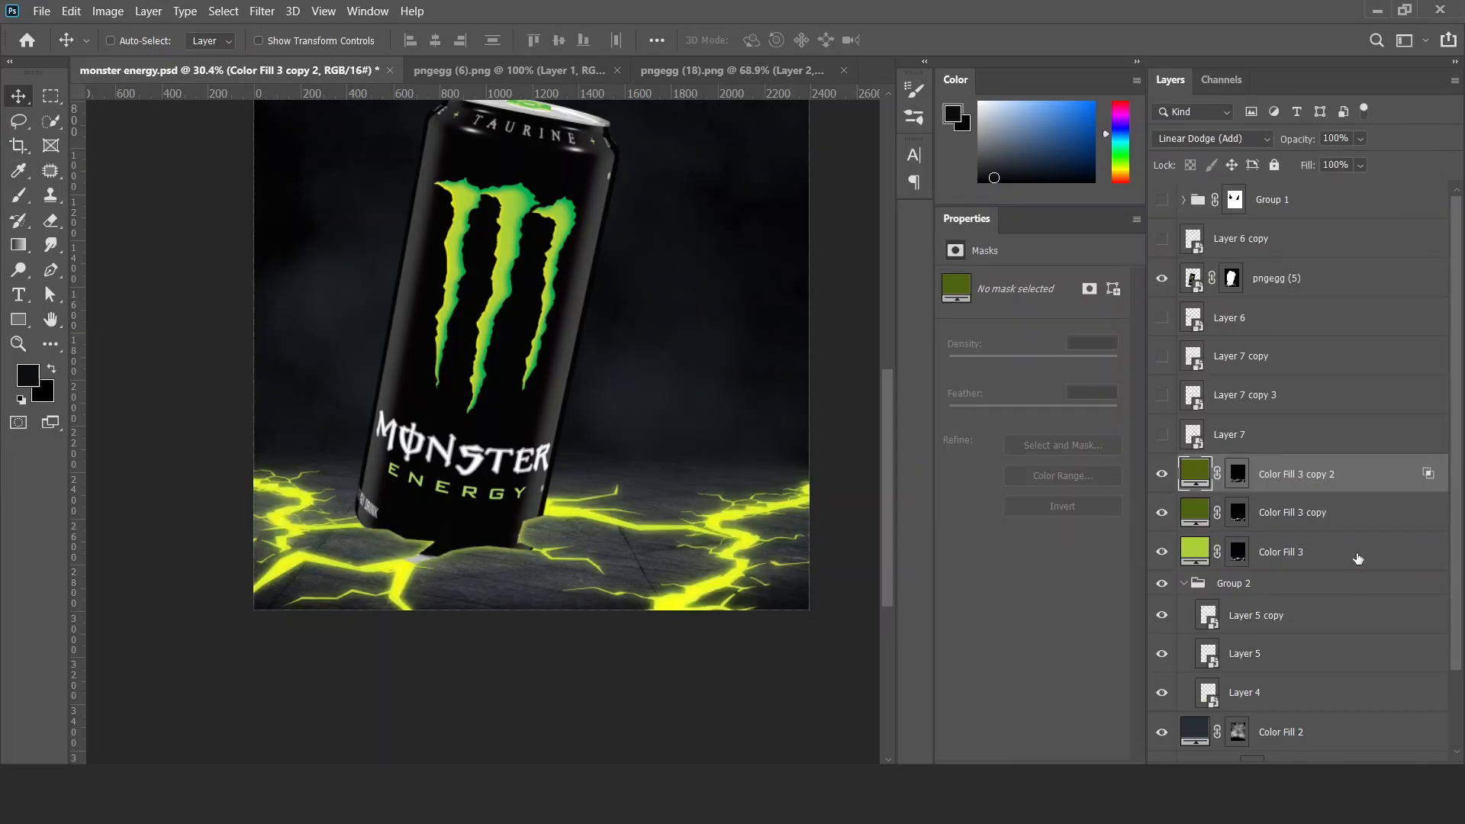
Duplicate Color Fill 3 directly beneath itself and adjust the copy's Blend If Underlying Layer range.
{"action": "left_click", "coordinate": [1347, 562]}
{"action": "left_click_drag", "start_coordinate": [1343, 572], "coordinate": [1349, 580]}
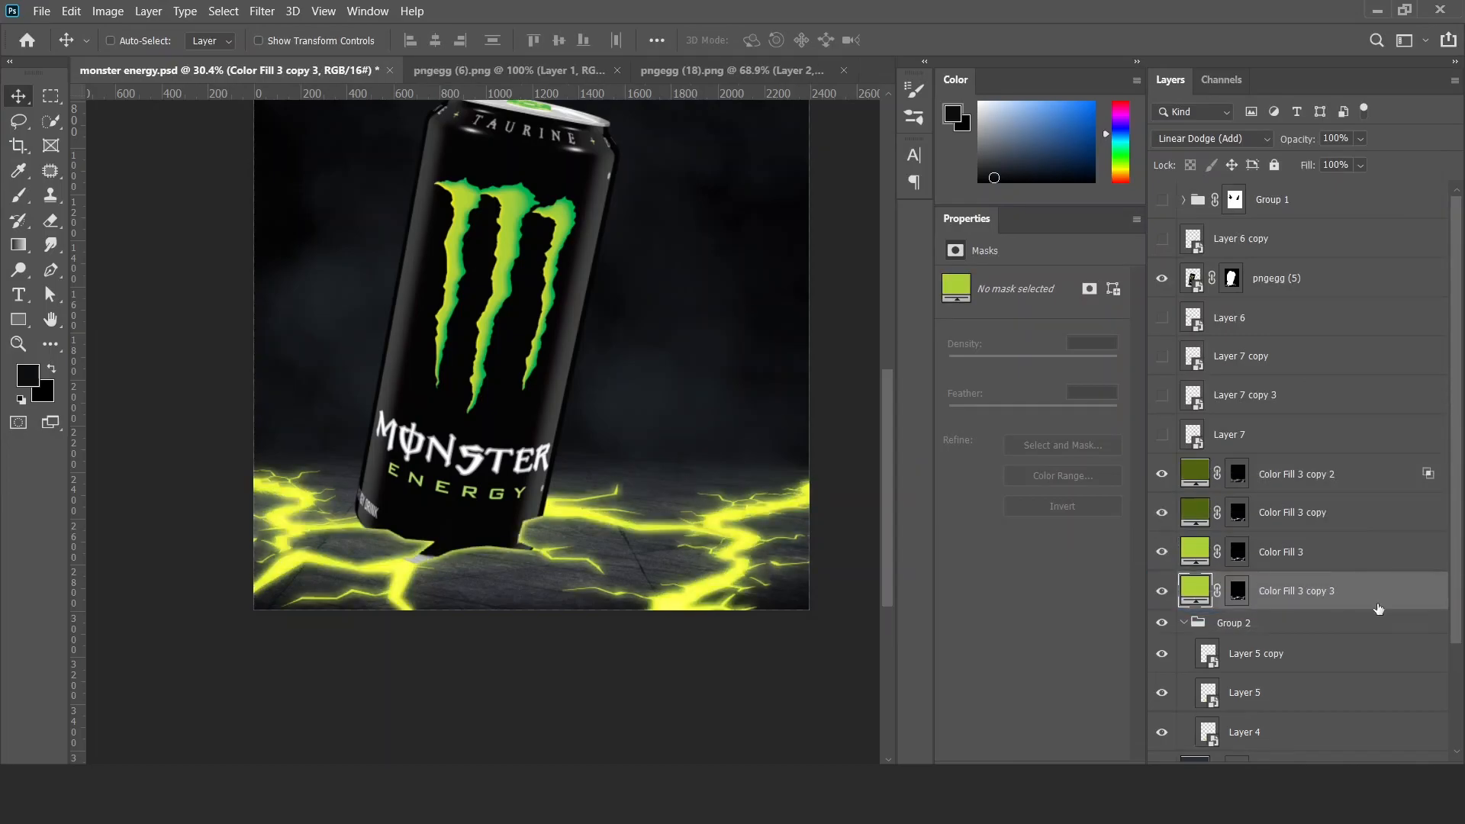
{"action": "double_click", "coordinate": [1374, 603]}
{"action": "key", "text": "Escape"}
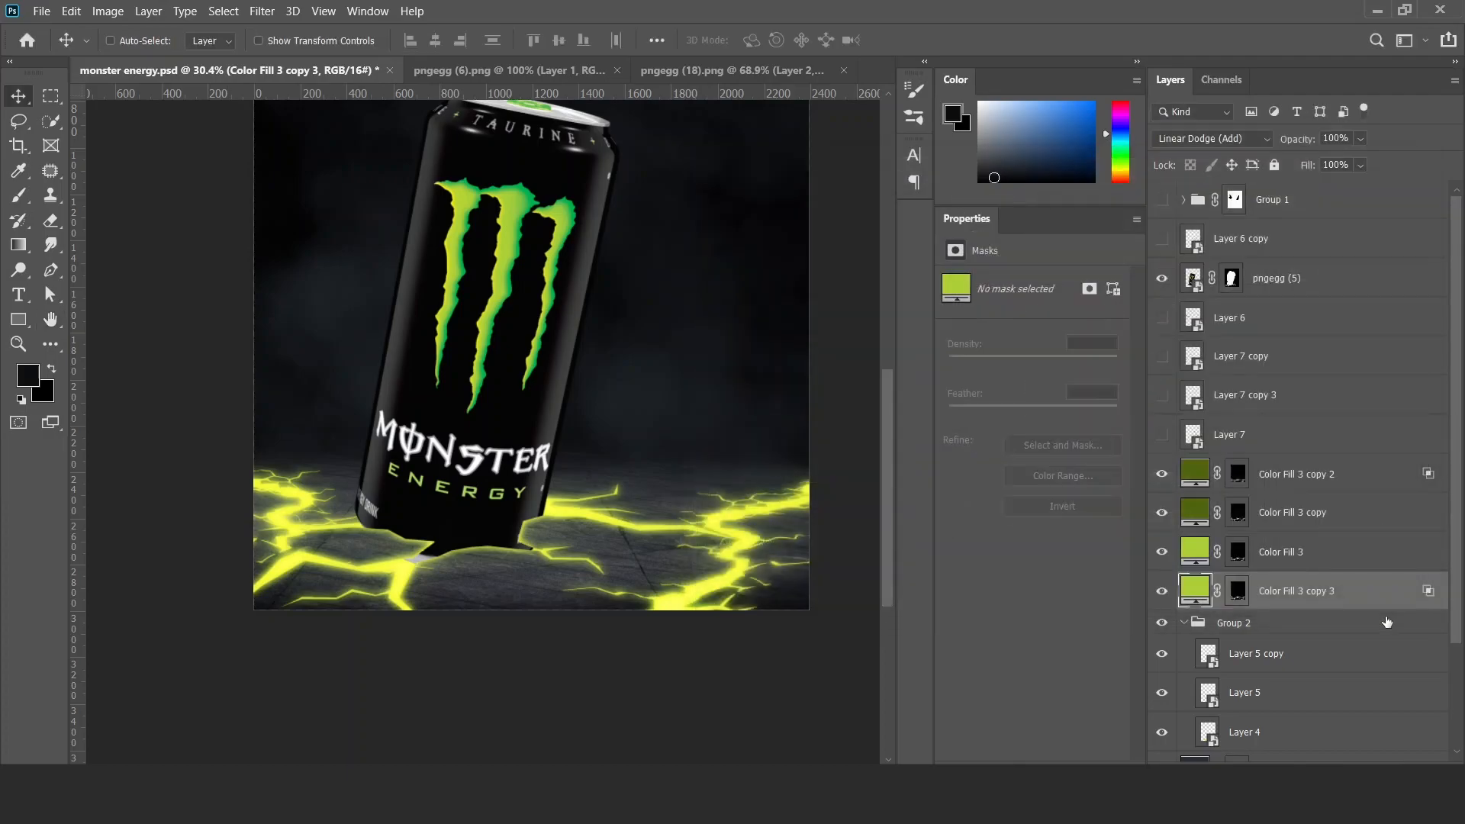
Split the Blend If Underlying Layer black range of Color Fill 3 to 0 / 122.
{"action": "key", "text": "ctrl+z"}
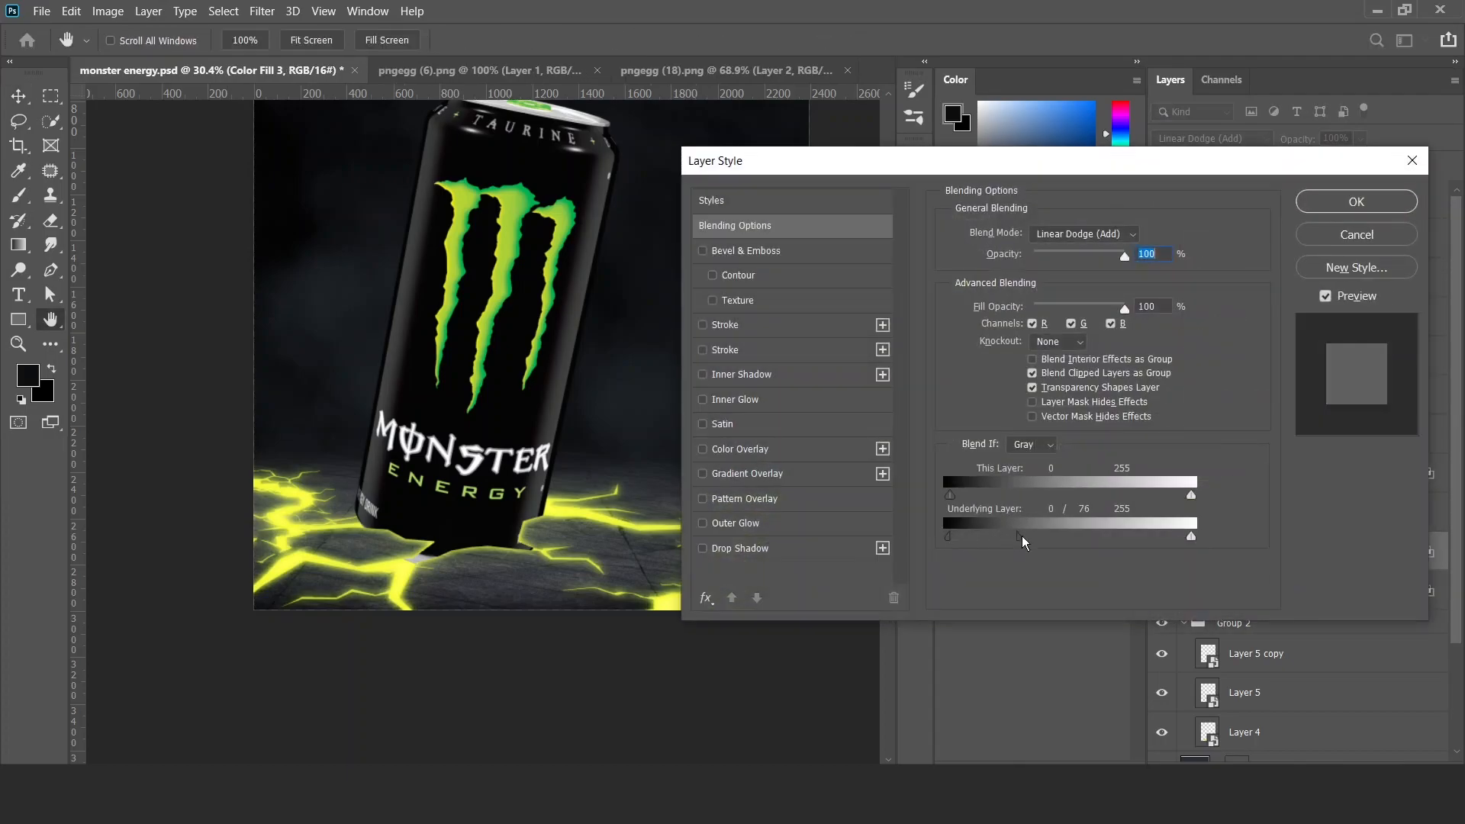
{"action": "left_click_drag", "start_coordinate": [1023, 542], "coordinate": [1068, 544]}
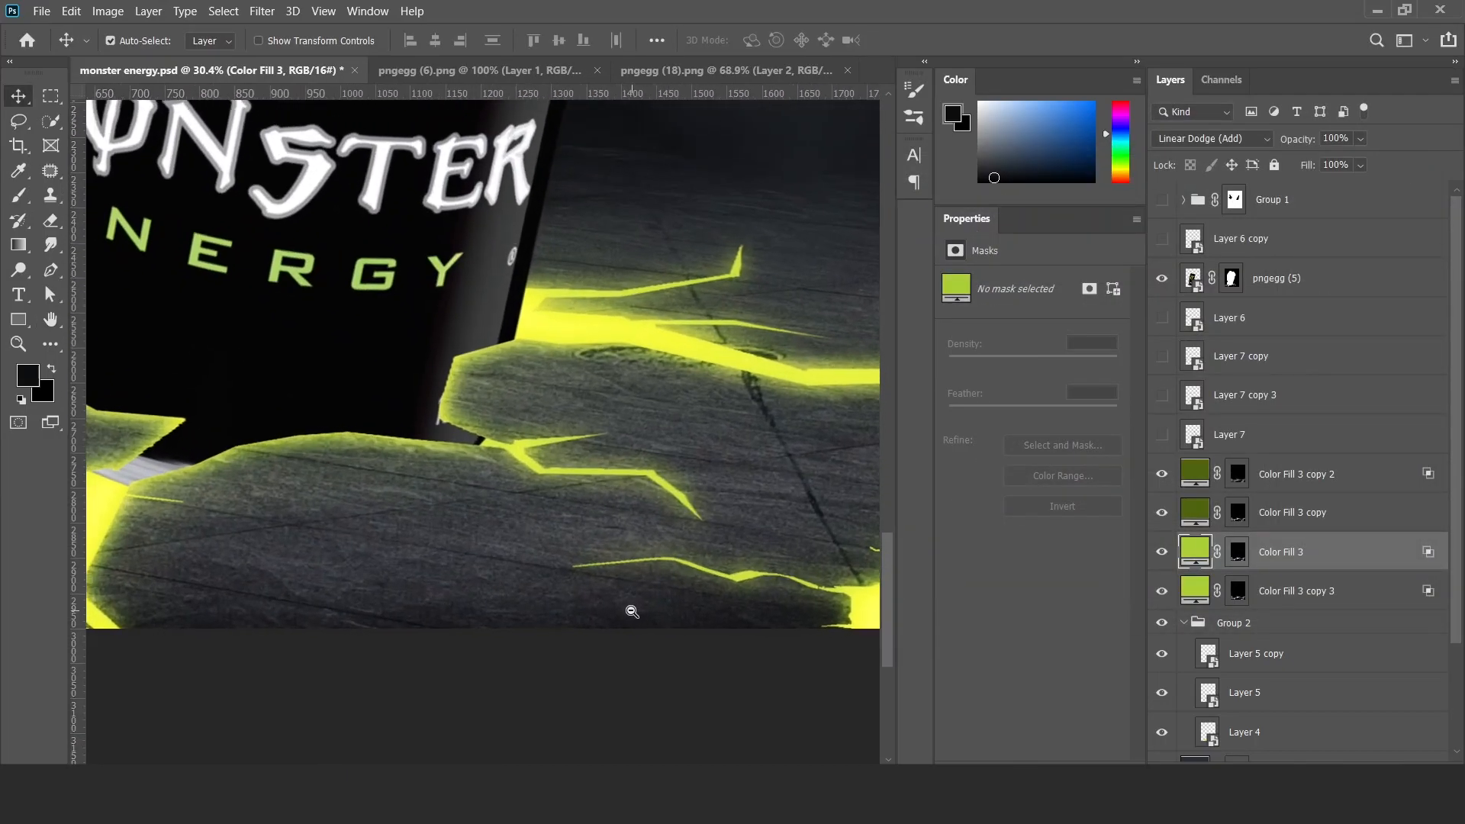
{"action": "scroll", "coordinate": [563, 579], "scroll_direction": "down", "scroll_amount": 3}
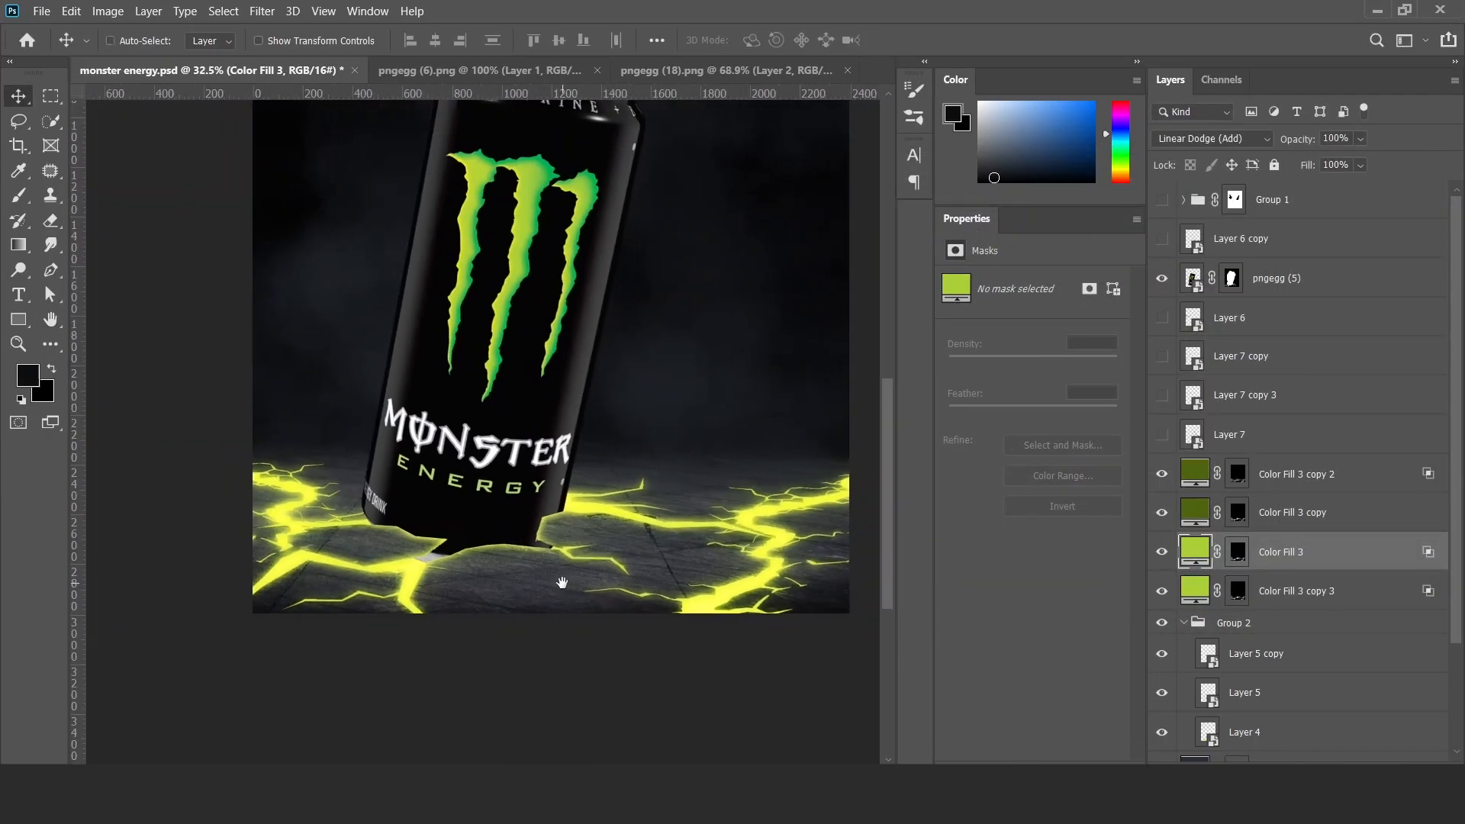
Add an Outer Bevel to Group 2 with 18 px size, 11 px soften, 8% highlight opacity and 17% shadow opacity.
{"action": "left_click", "coordinate": [1319, 630]}
{"action": "double_click", "coordinate": [1319, 635]}
{"action": "left_click", "coordinate": [505, 591], "text": "ctrl"}
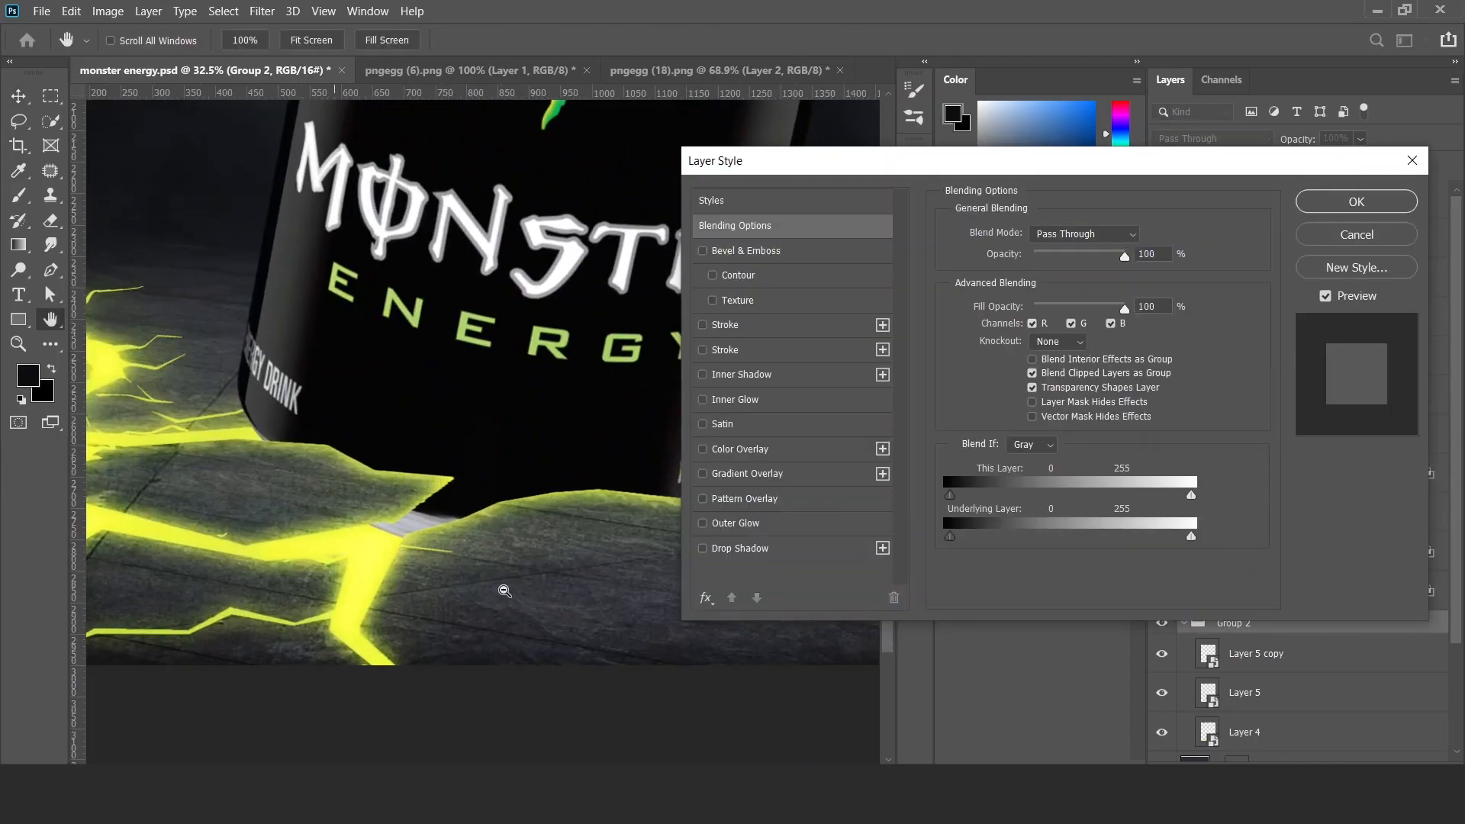
{"action": "left_click", "coordinate": [746, 250]}
{"action": "key", "text": "ctrl+minus"}
{"action": "key", "text": "ctrl+minus"}
{"action": "left_click_drag", "start_coordinate": [1035, 560], "coordinate": [1027, 560]}
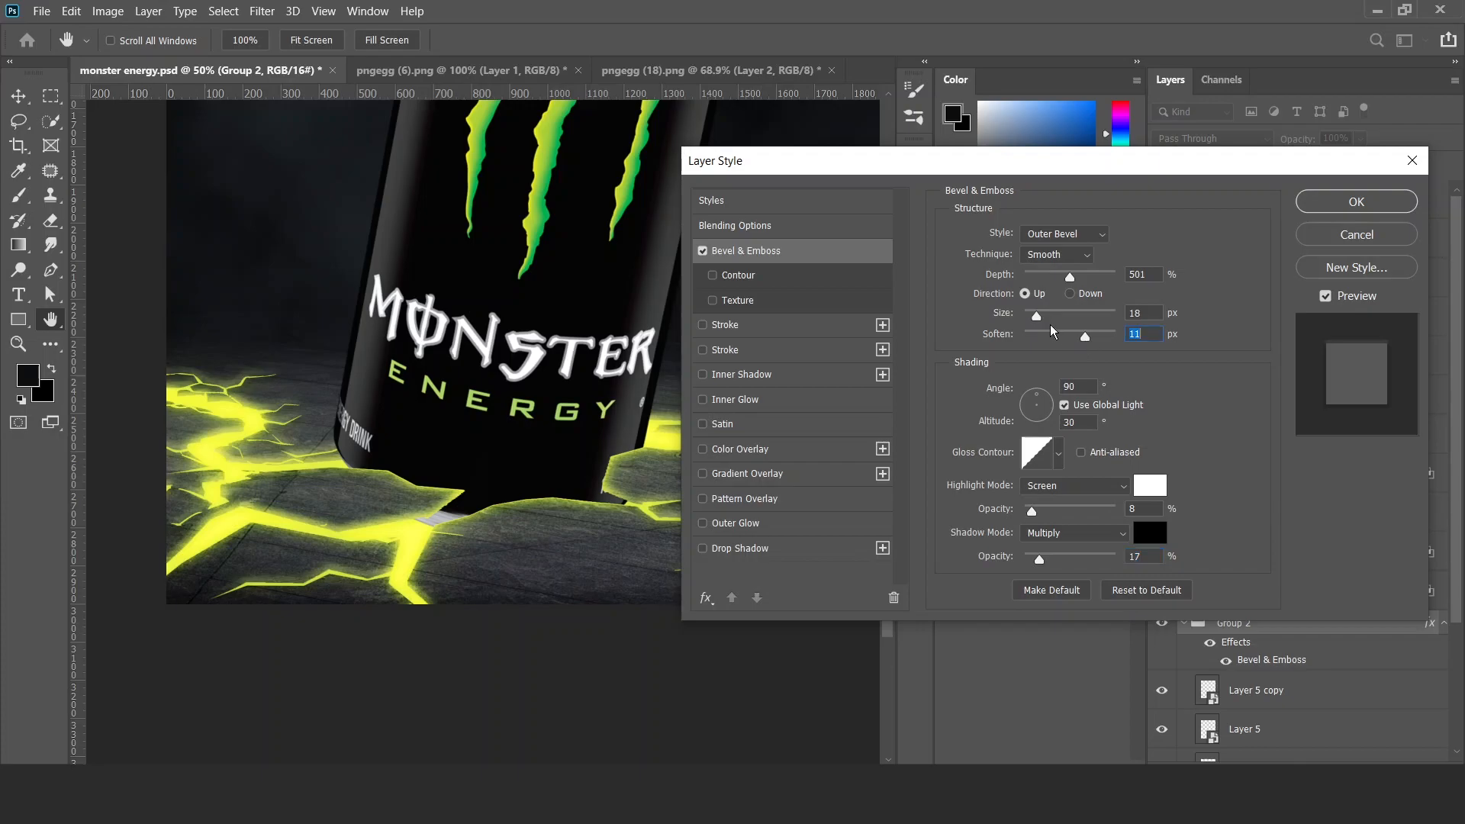
{"action": "left_click", "coordinate": [1028, 274]}
{"action": "mouse_move", "coordinate": [374, 574]}
{"action": "left_mouse_down"}
{"action": "mouse_move", "coordinate": [324, 566]}
{"action": "mouse_move", "coordinate": [348, 570]}
{"action": "left_mouse_up"}
Enable an Inner Shadow on Group 2 with black colour and the Multiply blend mode.
{"action": "left_click", "coordinate": [744, 374]}
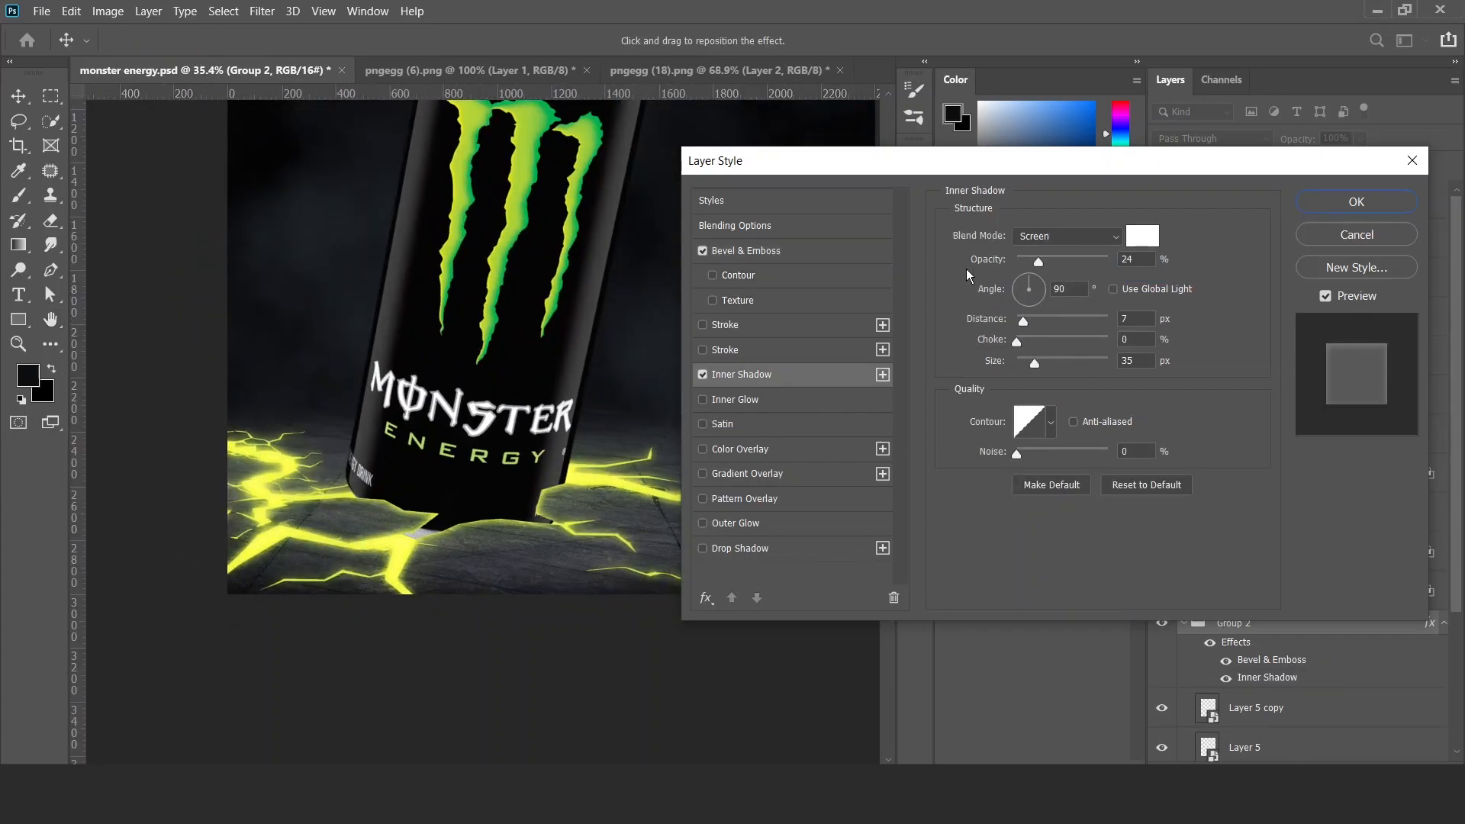
{"action": "left_click", "coordinate": [1144, 233]}
{"action": "left_click", "coordinate": [1226, 156]}
{"action": "left_click", "coordinate": [1051, 234]}
{"action": "left_click", "coordinate": [1055, 309]}
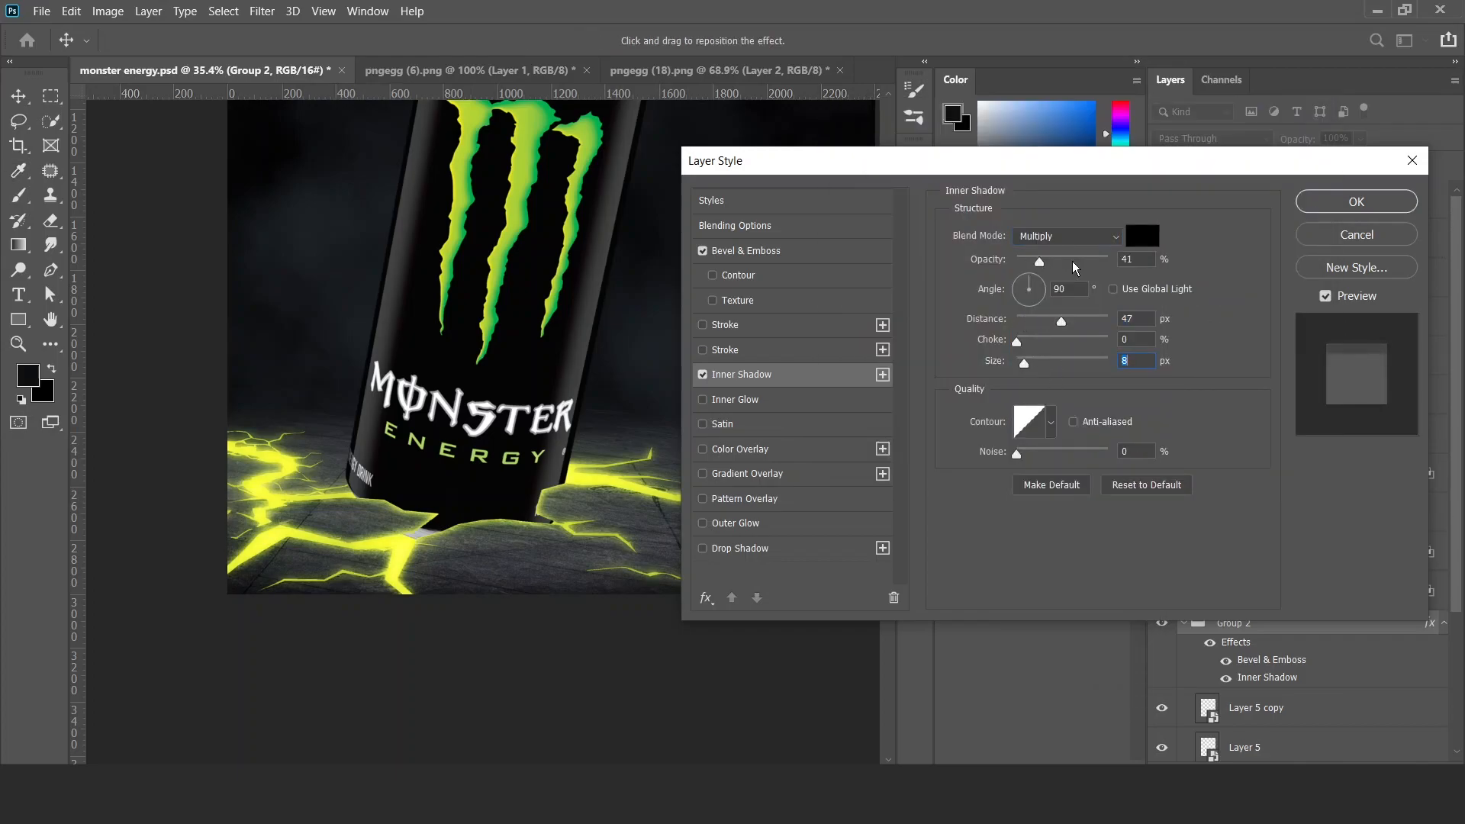
Set Group 2's Inner Shadow to 50% opacity, -88° angle, 21 px distance and 24 px size, compare it and apply the style.
{"action": "left_click_drag", "start_coordinate": [1060, 263], "coordinate": [1084, 262]}
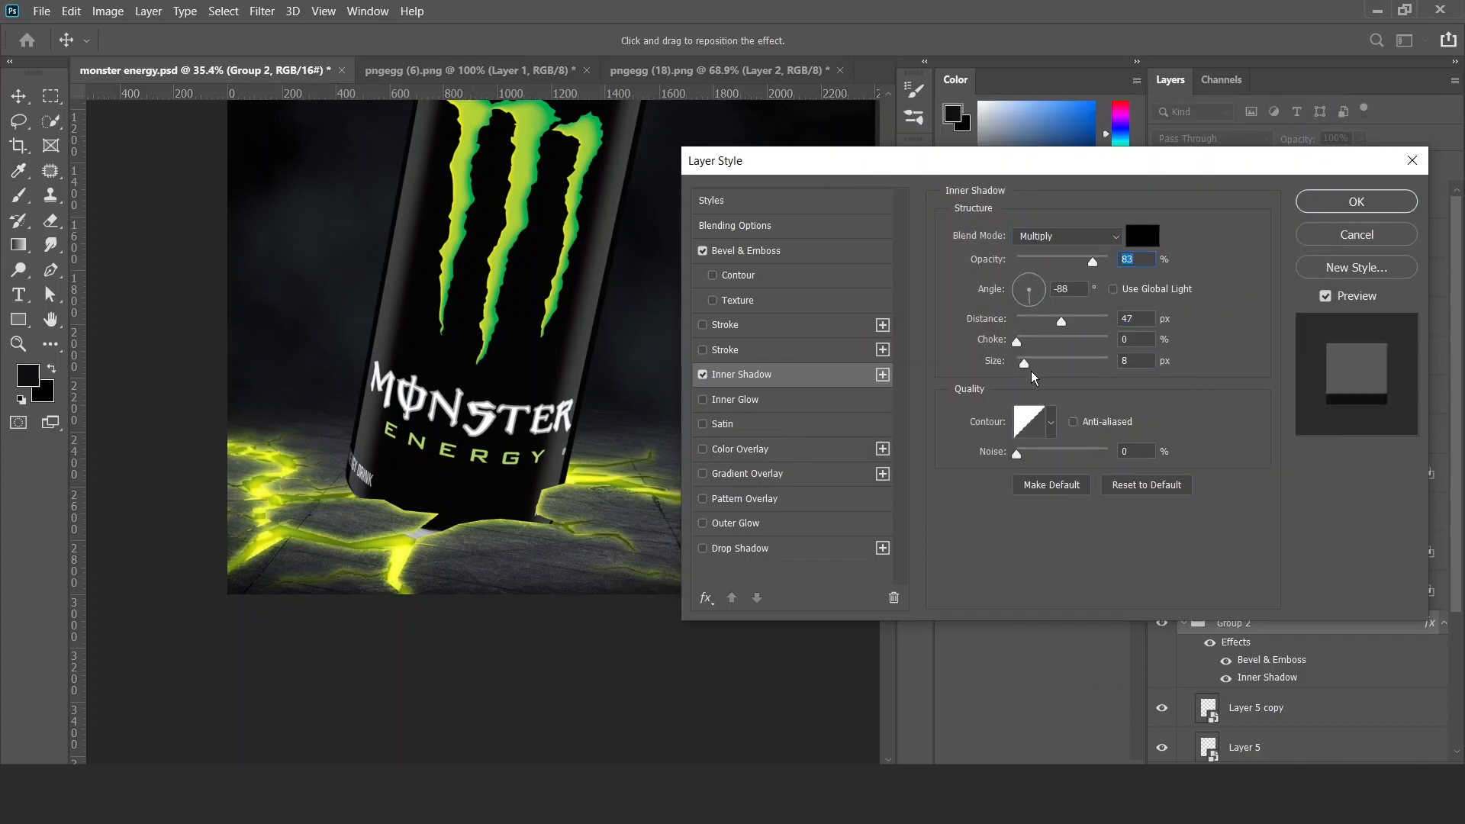
{"action": "left_click_drag", "start_coordinate": [1060, 321], "coordinate": [1052, 320]}
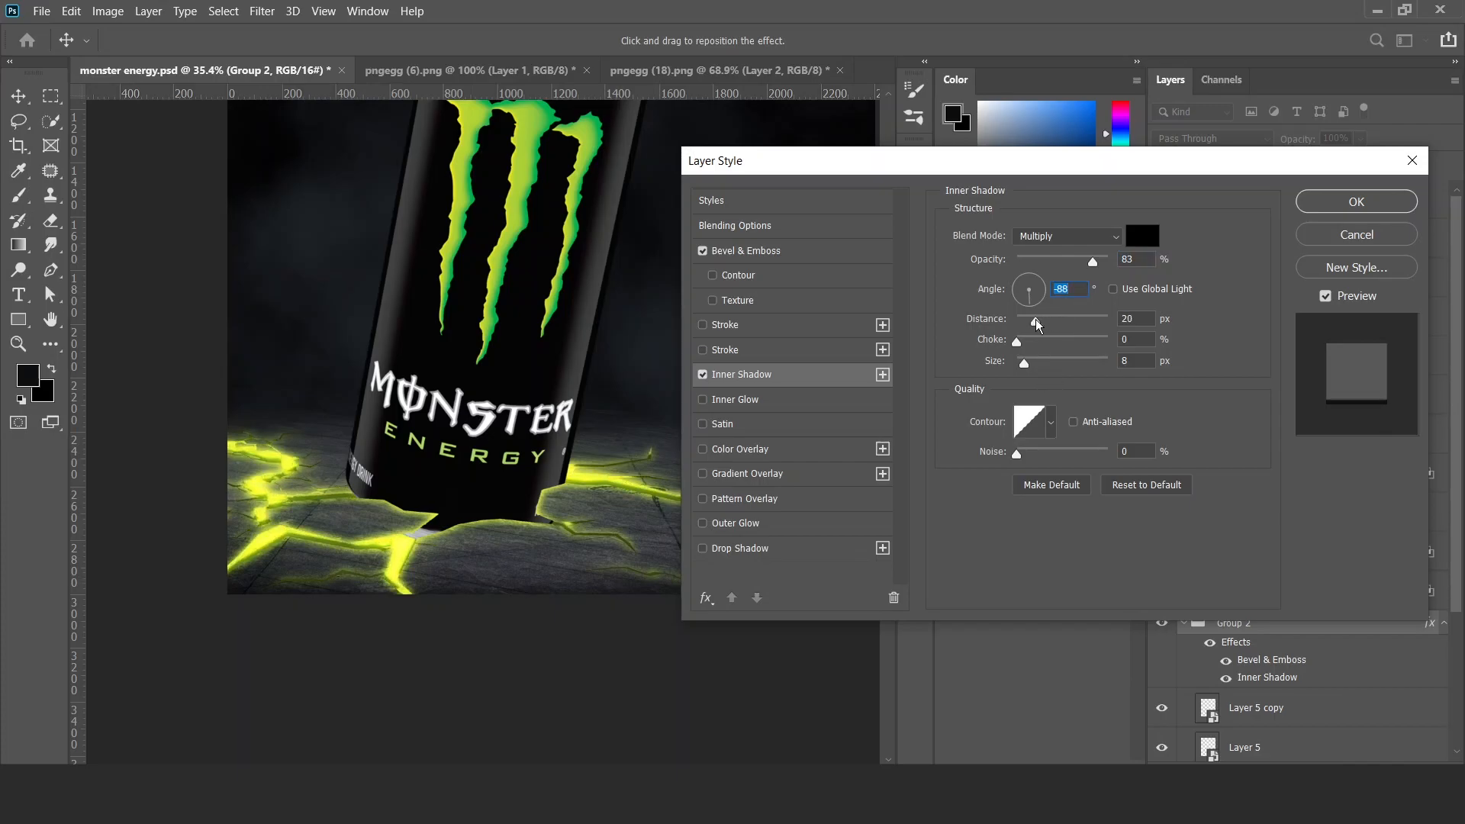
{"action": "left_click", "coordinate": [1035, 360]}
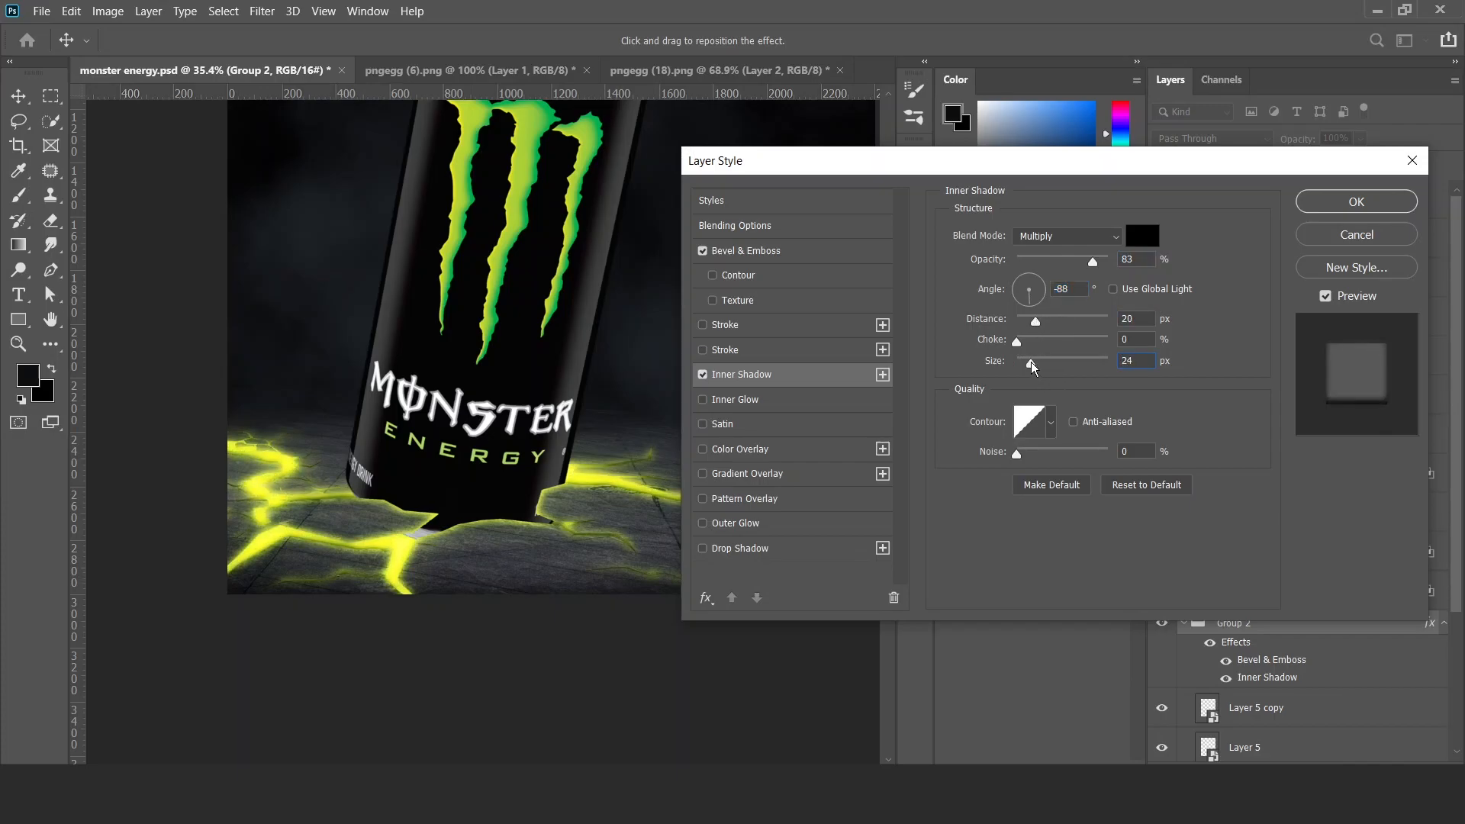
{"action": "left_click", "coordinate": [1036, 321]}
{"action": "left_click", "coordinate": [1061, 262]}
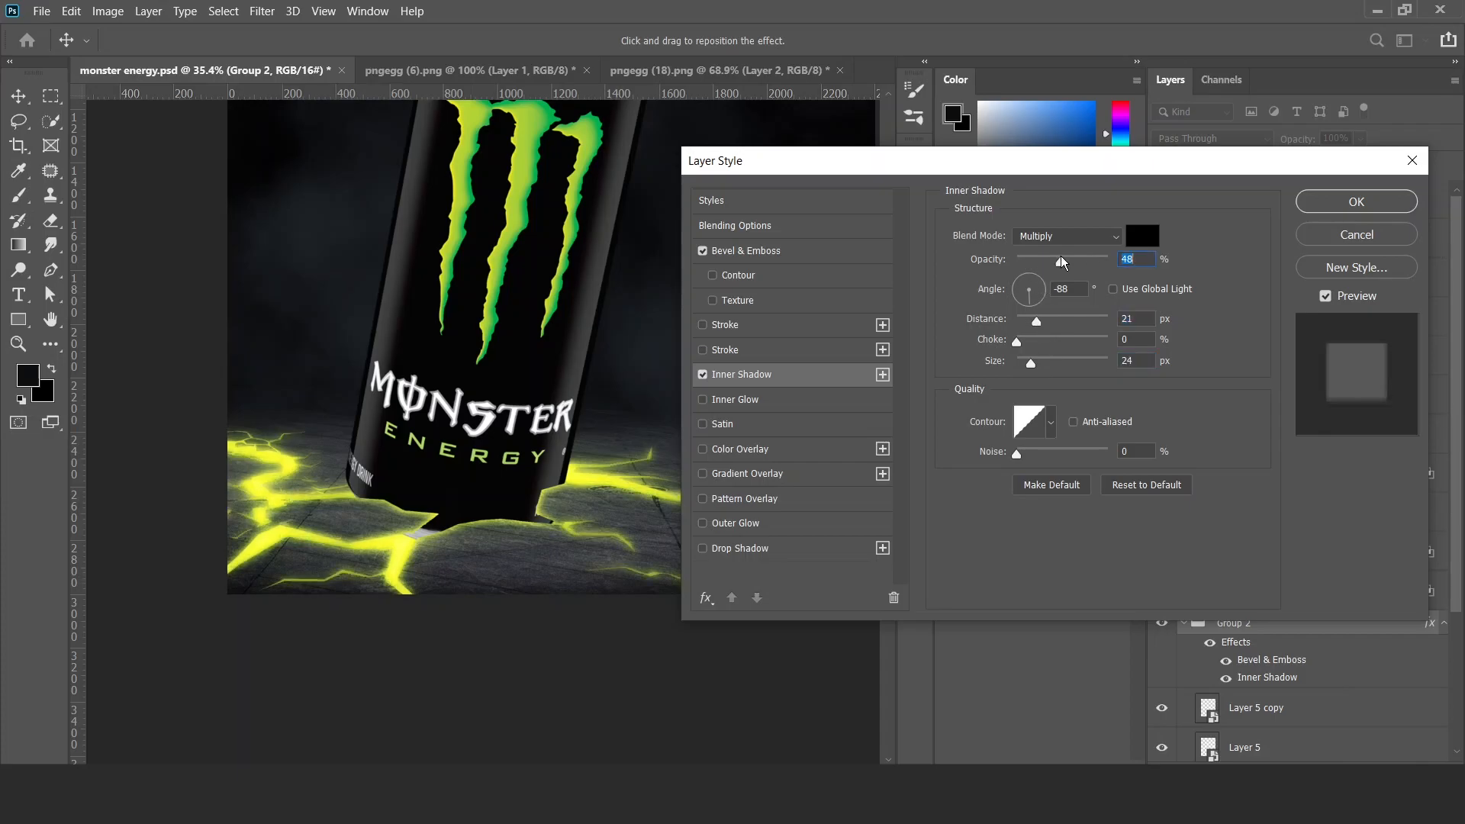
{"action": "left_click", "coordinate": [705, 377]}
{"action": "left_click", "coordinate": [705, 377]}
{"action": "left_click", "coordinate": [1344, 204]}
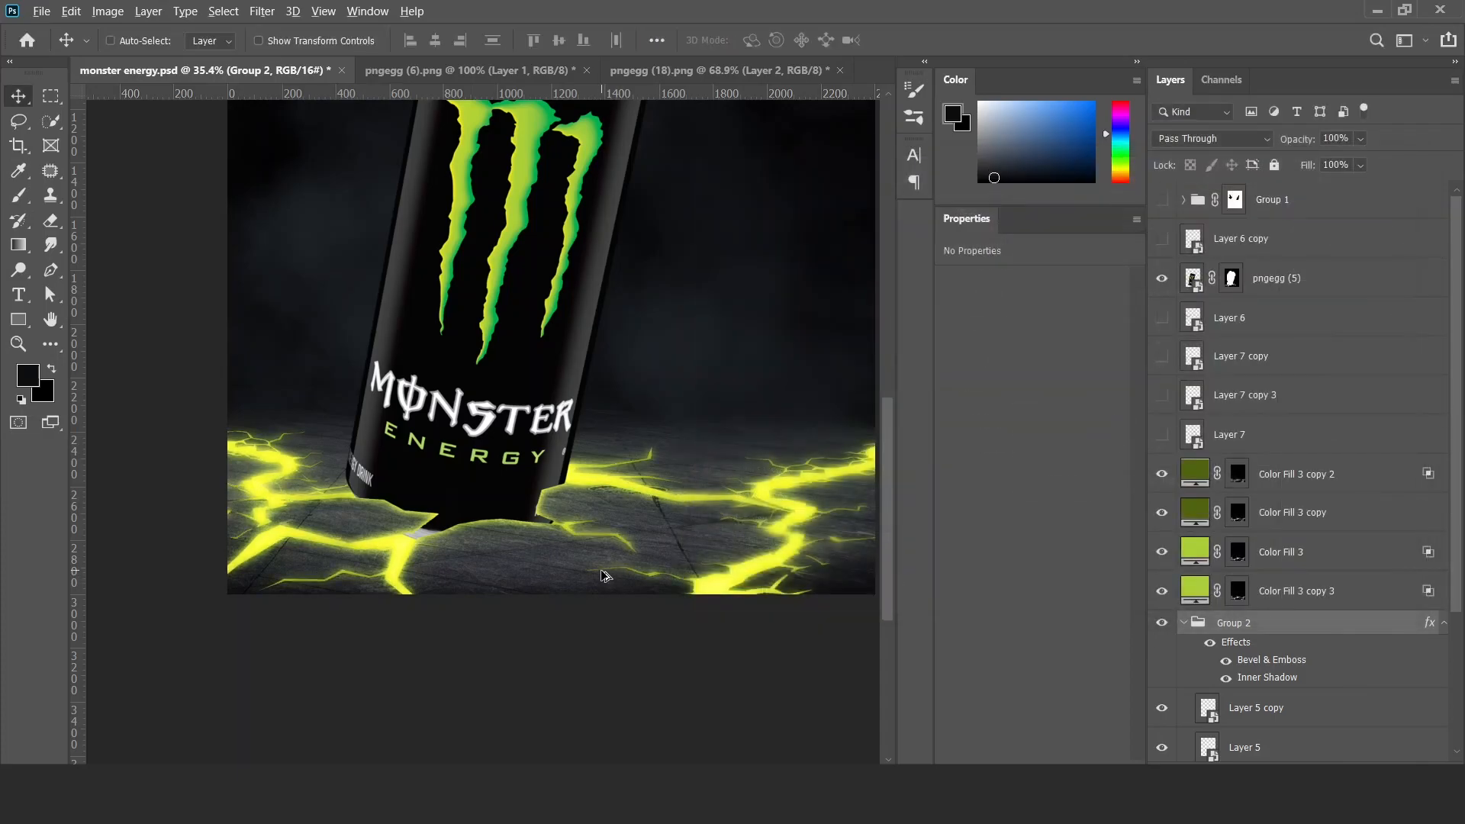
Duplicate Color Fill 3 above Color Fill 3 copy 2 and set the duplicate's blend mode to Screen.
{"action": "scroll", "coordinate": [701, 533], "scroll_direction": "up", "scroll_amount": 4}
{"action": "scroll", "coordinate": [701, 533], "scroll_direction": "down", "scroll_amount": 3}
{"action": "left_click_drag", "start_coordinate": [1284, 557], "coordinate": [1273, 461]}
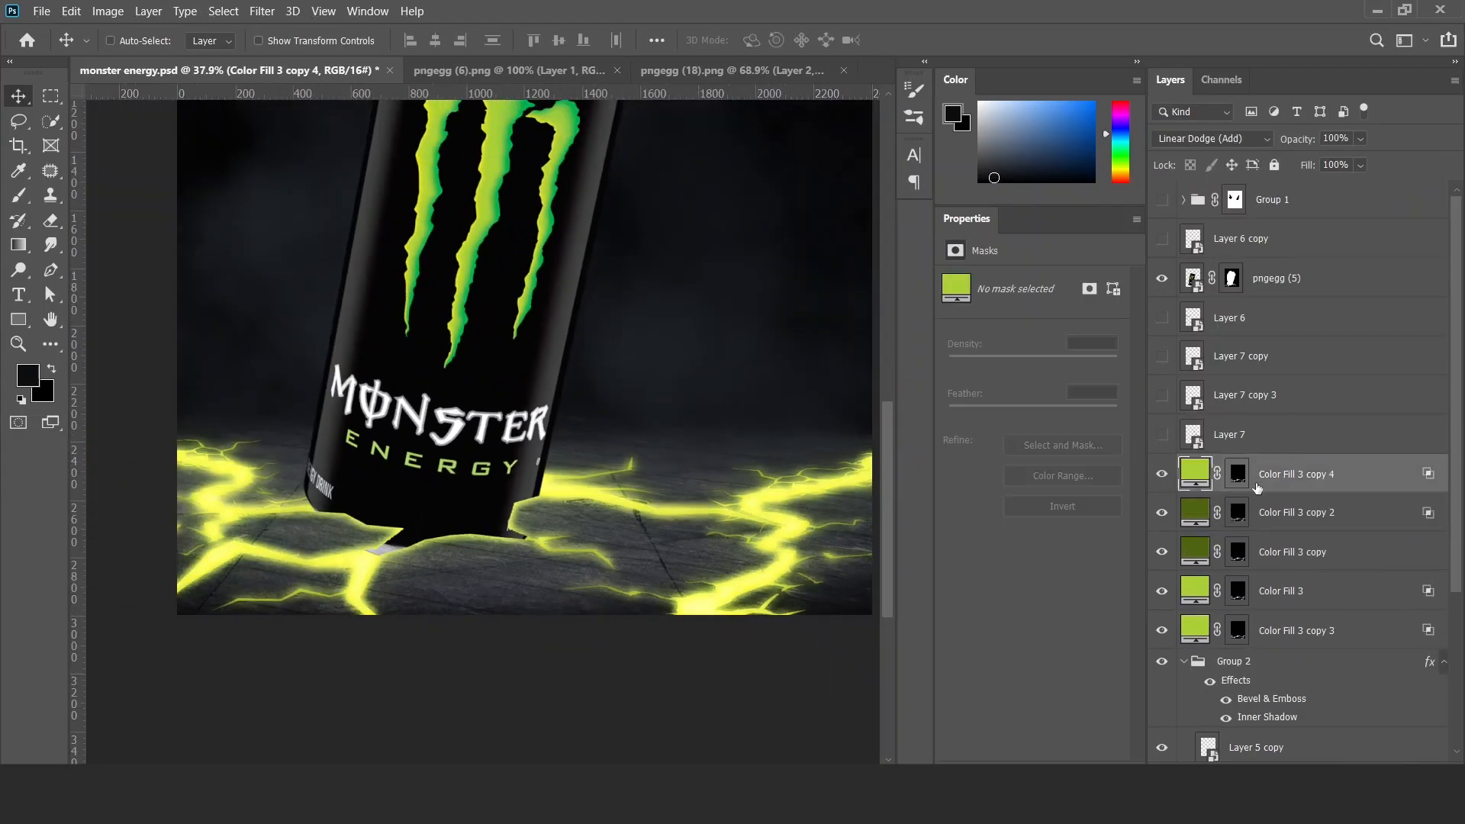
{"action": "left_click", "coordinate": [1241, 479]}
{"action": "left_click", "coordinate": [1220, 138]}
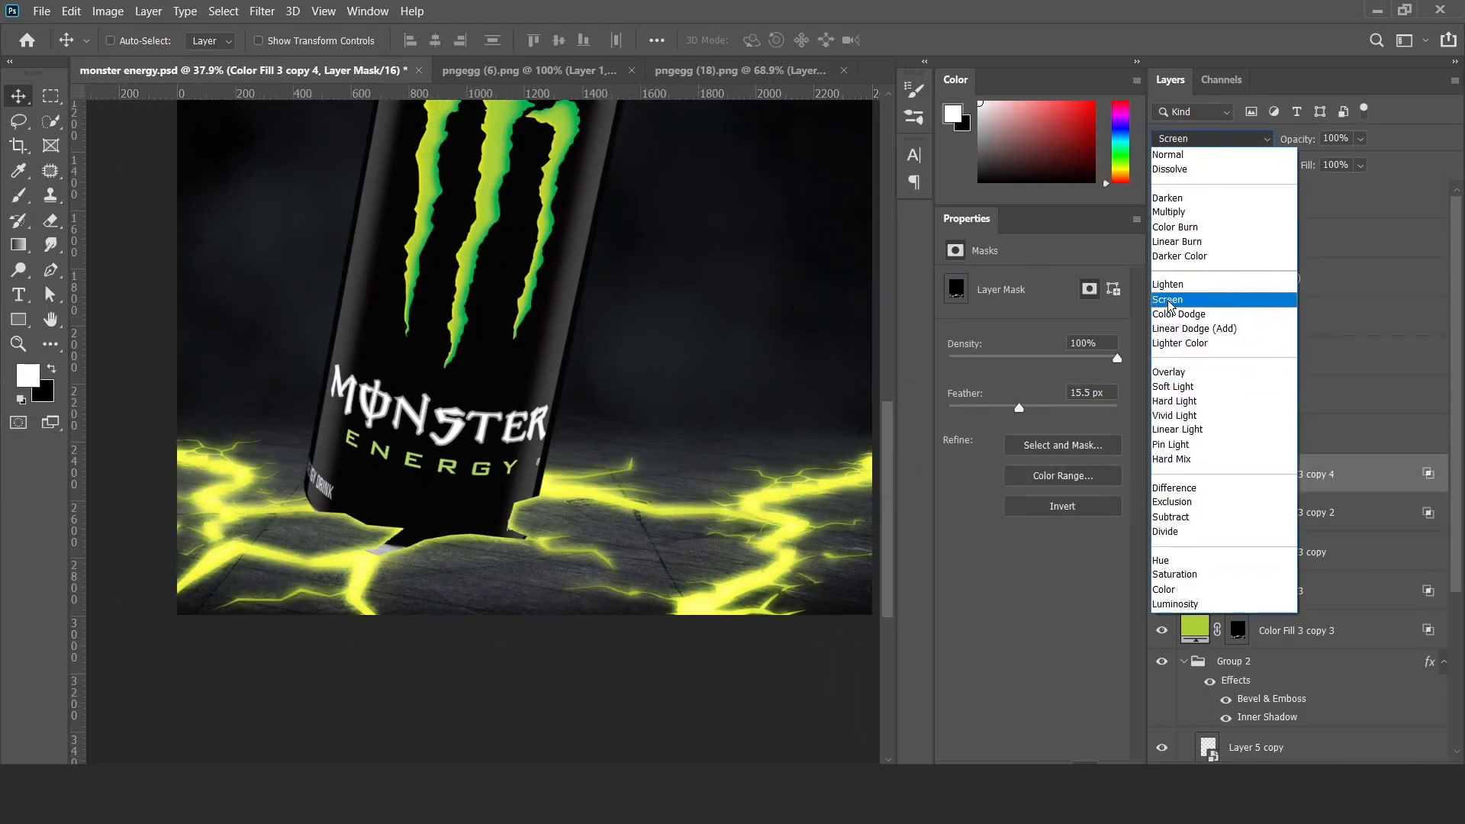
{"action": "left_click", "coordinate": [1190, 283]}
{"action": "key", "text": "b"}
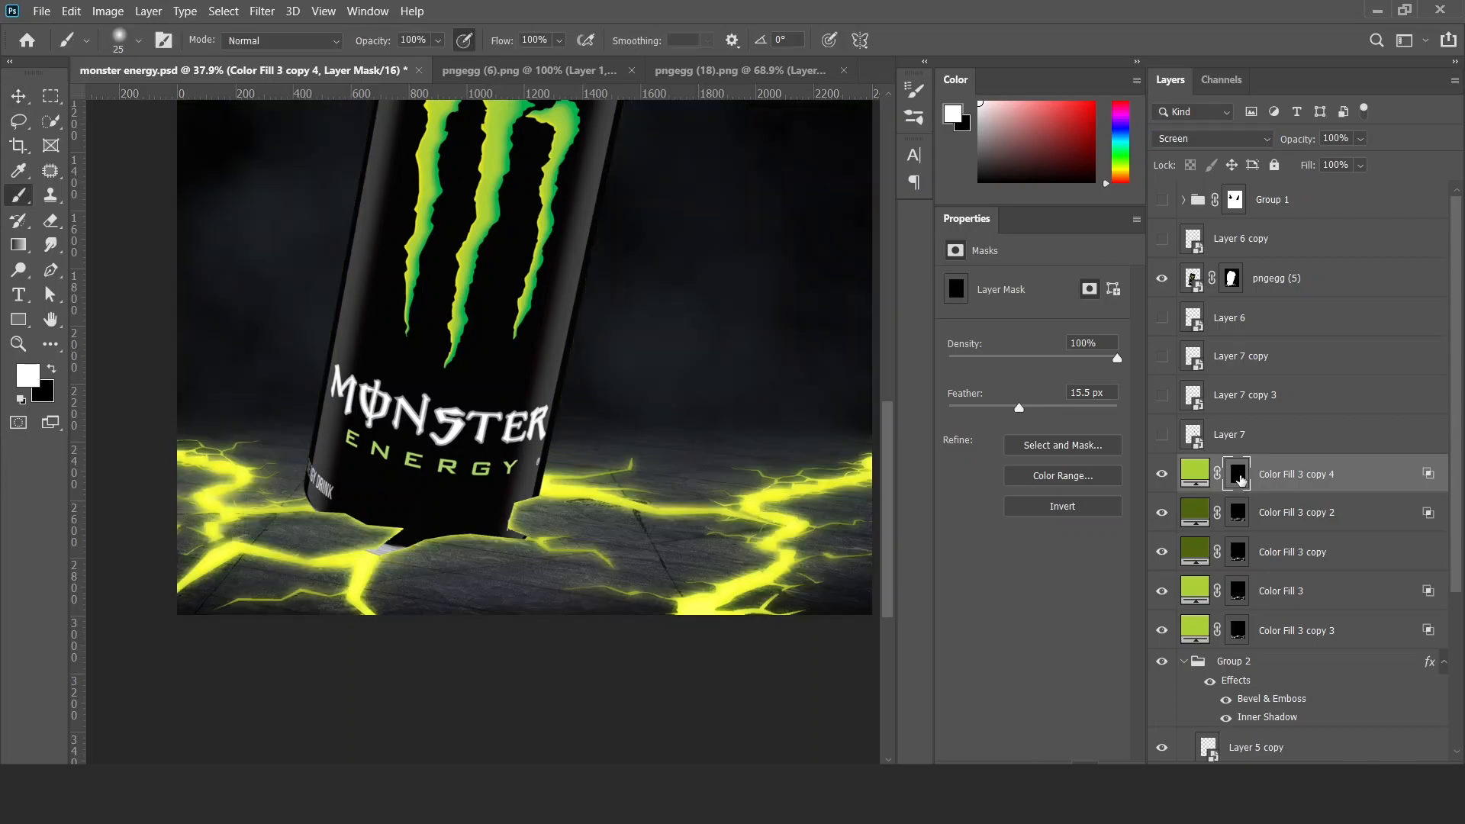
Feather the Color Fill 3 copy 3 mask to 63.3 px and widen its Blend If Underlying Layer black range.
{"action": "left_click", "coordinate": [1194, 630]}
{"action": "left_click", "coordinate": [1238, 630]}
{"action": "mouse_move", "coordinate": [1018, 407]}
{"action": "left_mouse_down"}
{"action": "mouse_move", "coordinate": [981, 408]}
{"action": "mouse_move", "coordinate": [1085, 413]}
{"action": "left_mouse_up"}
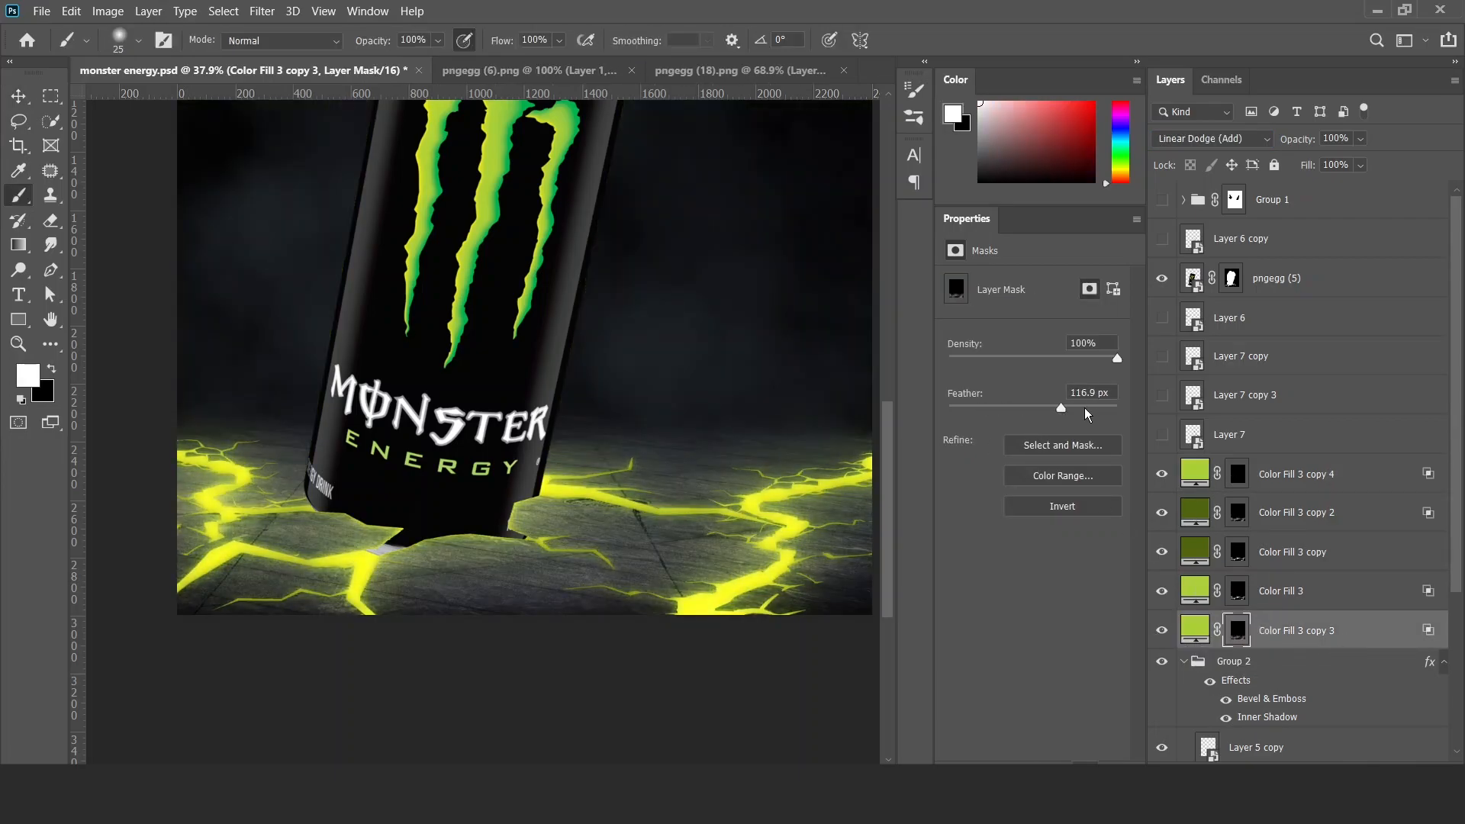
{"action": "double_click", "coordinate": [1428, 638]}
{"action": "left_click_drag", "start_coordinate": [1037, 536], "coordinate": [1116, 537]}
{"action": "left_click", "coordinate": [1344, 207]}
Compare the glow with Color Fill 3 and Color Fill 3 copy 2 hidden and shown, and select the Color Fill 3 copy 4 mask.
{"action": "left_click", "coordinate": [1162, 589]}
{"action": "left_click", "coordinate": [1162, 590]}
{"action": "left_click", "coordinate": [1162, 512]}
{"action": "left_click", "coordinate": [1162, 512]}
{"action": "left_click", "coordinate": [1235, 476]}
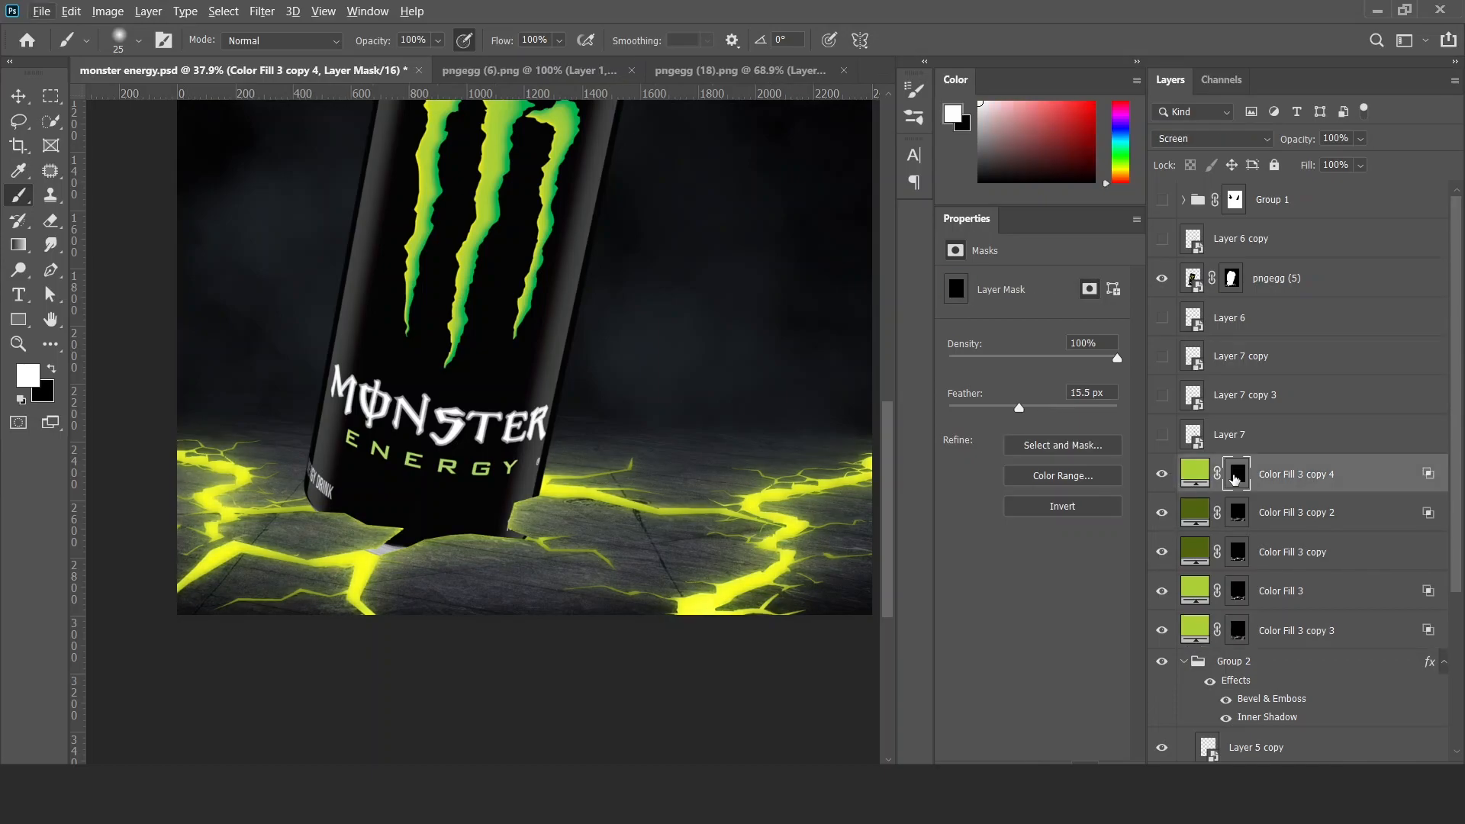
Paint soft green light over the floor on the Color Fill 3 copy 4 mask with a ragged 370 px brush at 16% opacity.
{"action": "right_click", "coordinate": [302, 402]}
{"action": "double_click", "coordinate": [367, 311]}
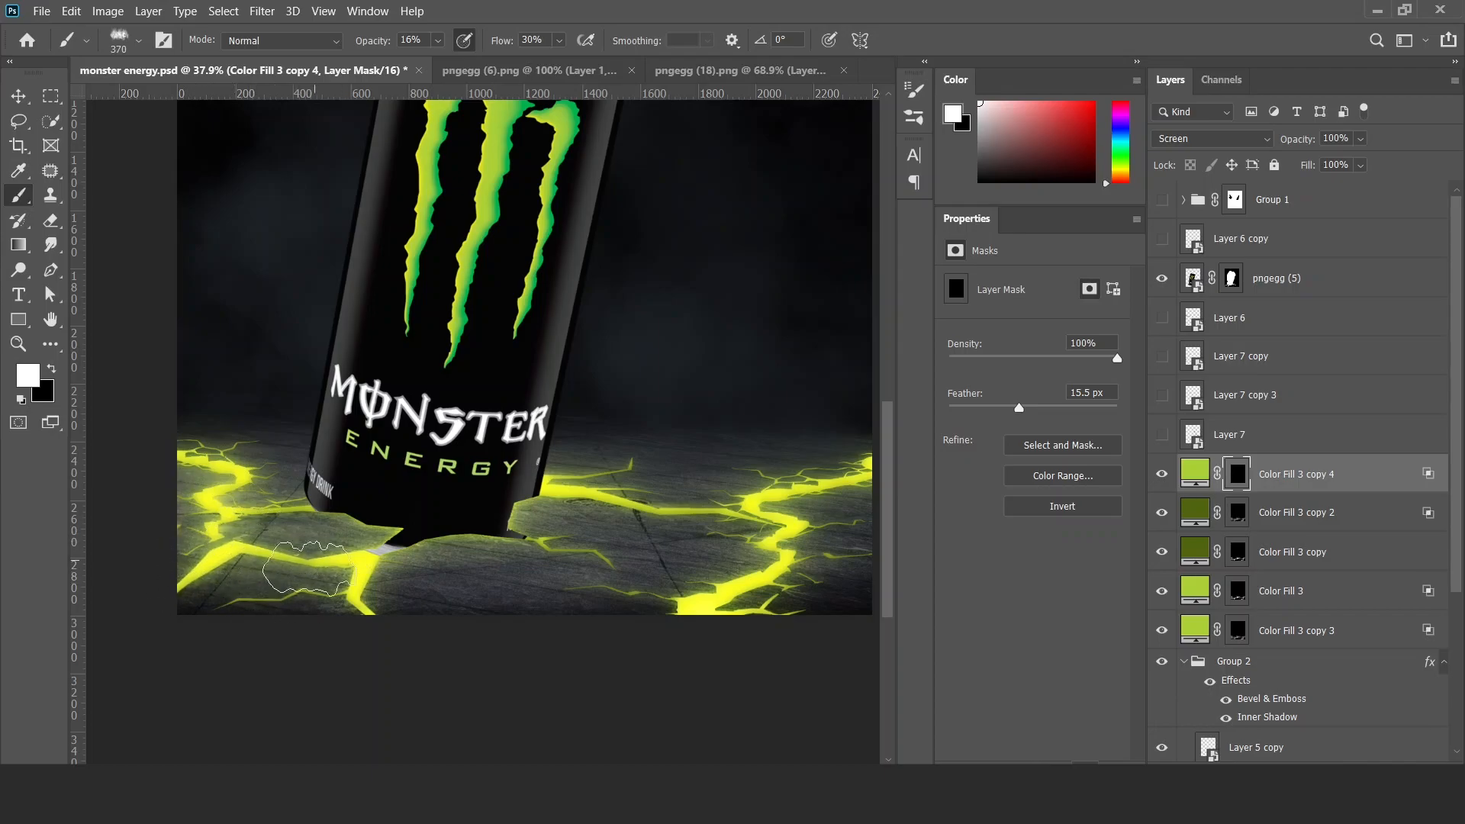
{"action": "left_click_drag", "start_coordinate": [591, 482], "coordinate": [703, 490]}
{"action": "mouse_move", "coordinate": [582, 530]}
{"action": "left_mouse_down"}
{"action": "mouse_move", "coordinate": [531, 534]}
{"action": "mouse_move", "coordinate": [611, 550]}
{"action": "left_mouse_up"}
{"action": "left_click_drag", "start_coordinate": [672, 546], "coordinate": [489, 538]}
Reset the Blend If Underlying Layer black range of Color Fill 3 copy 4 to 0.
{"action": "double_click", "coordinate": [1373, 475]}
{"action": "left_click_drag", "start_coordinate": [1093, 531], "coordinate": [937, 536]}
{"action": "left_click", "coordinate": [1342, 202]}
Spread the green glow across the whole floor on the Color Fill 3 copy 4 mask, enlarging the ragged brush to 1142 px.
{"action": "left_click_drag", "start_coordinate": [530, 567], "coordinate": [615, 570]}
{"action": "left_click", "coordinate": [617, 504]}
{"action": "left_click", "coordinate": [792, 328]}
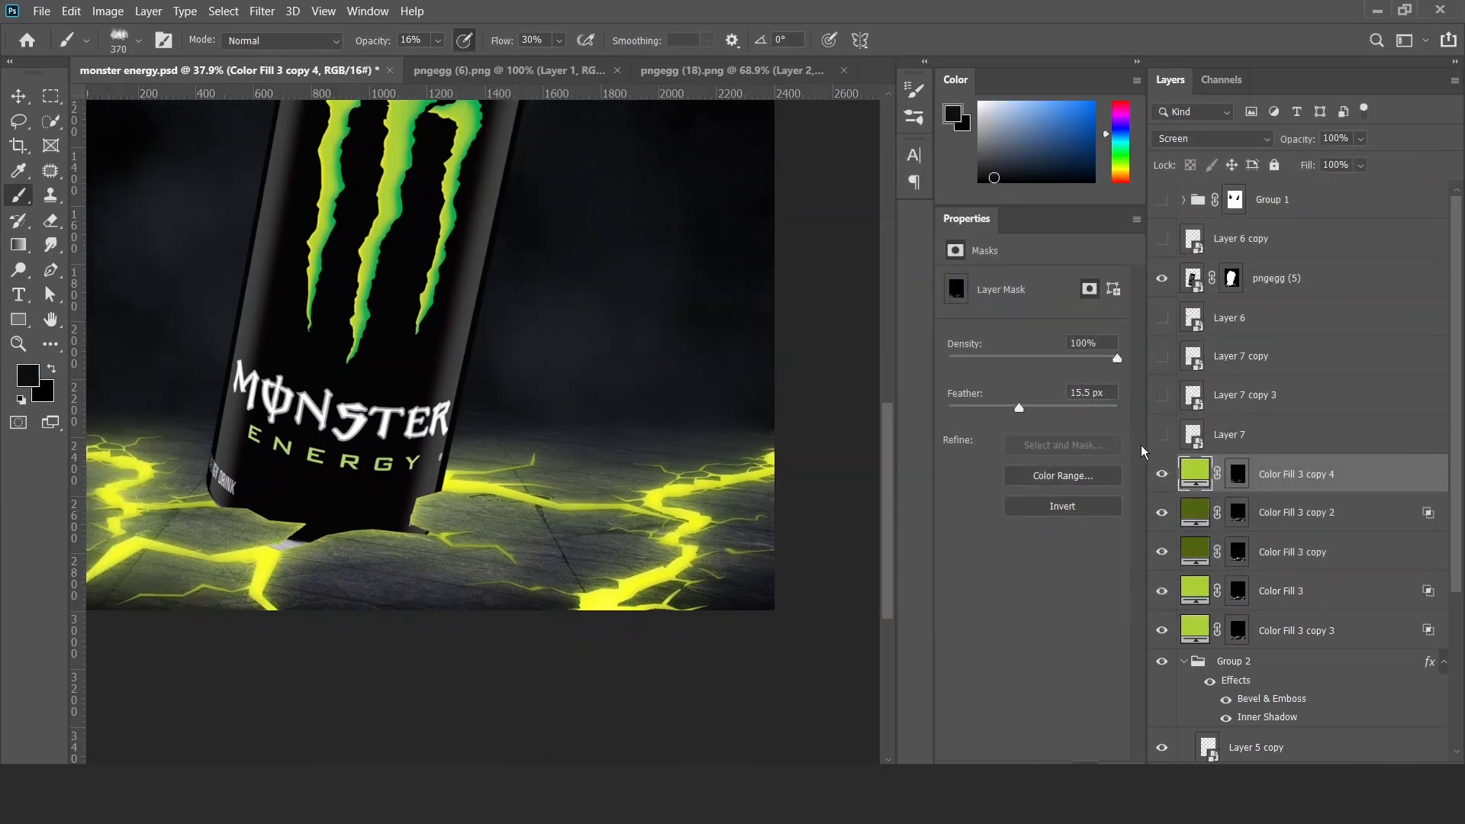
{"action": "left_click", "coordinate": [1237, 474]}
{"action": "mouse_move", "coordinate": [676, 495]}
{"action": "left_mouse_down"}
{"action": "mouse_move", "coordinate": [694, 580]}
{"action": "mouse_move", "coordinate": [443, 544]}
{"action": "mouse_move", "coordinate": [560, 578]}
{"action": "left_mouse_up"}
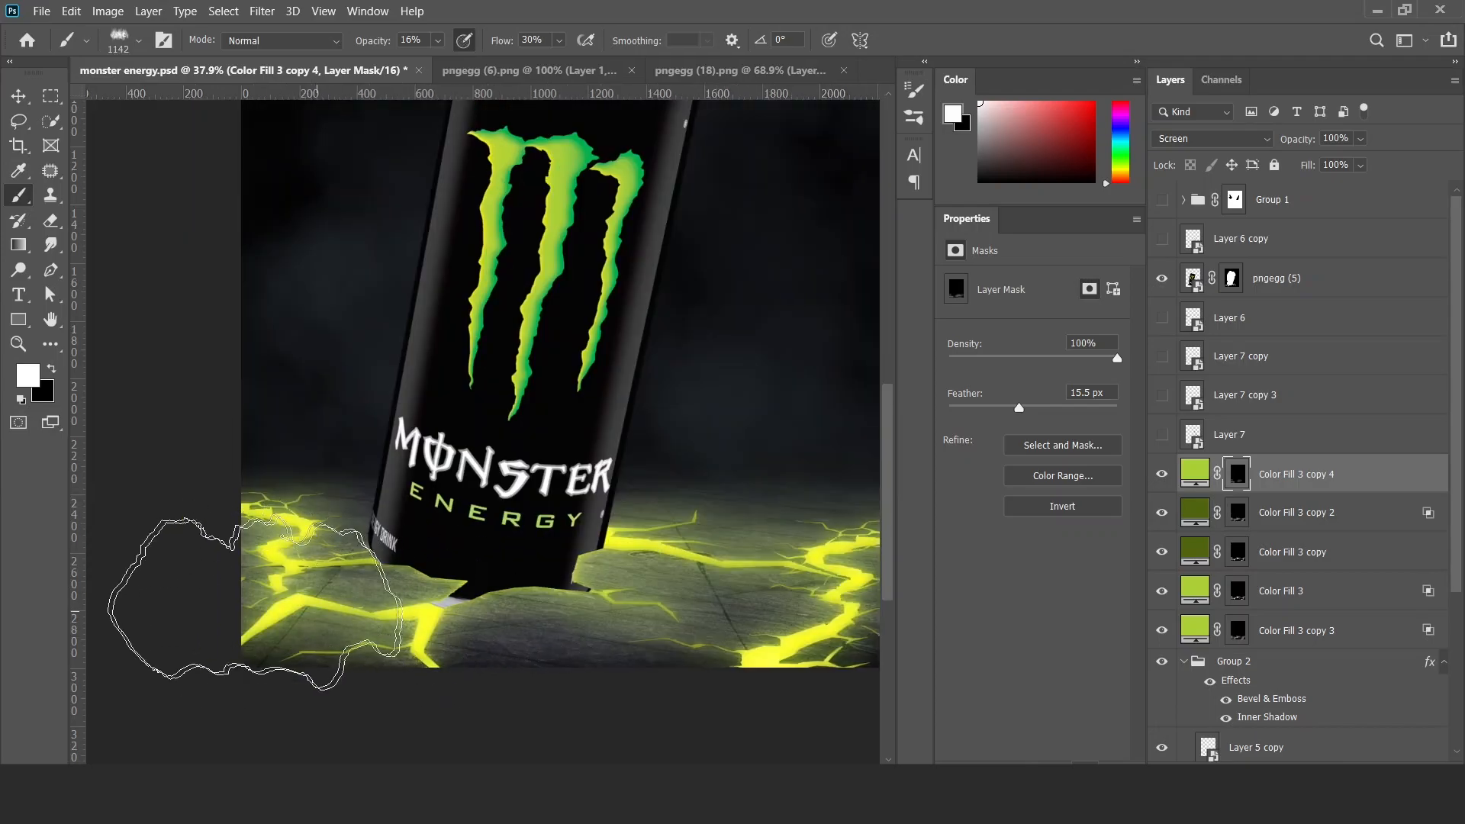
Duplicate Color Fill 3 copy 4 and clear the duplicate's mask to solid black.
{"action": "key", "text": "v"}
{"action": "key", "text": "ctrl+j"}
{"action": "left_click", "coordinate": [1238, 475]}
{"action": "key", "text": "alt+BackSpace"}
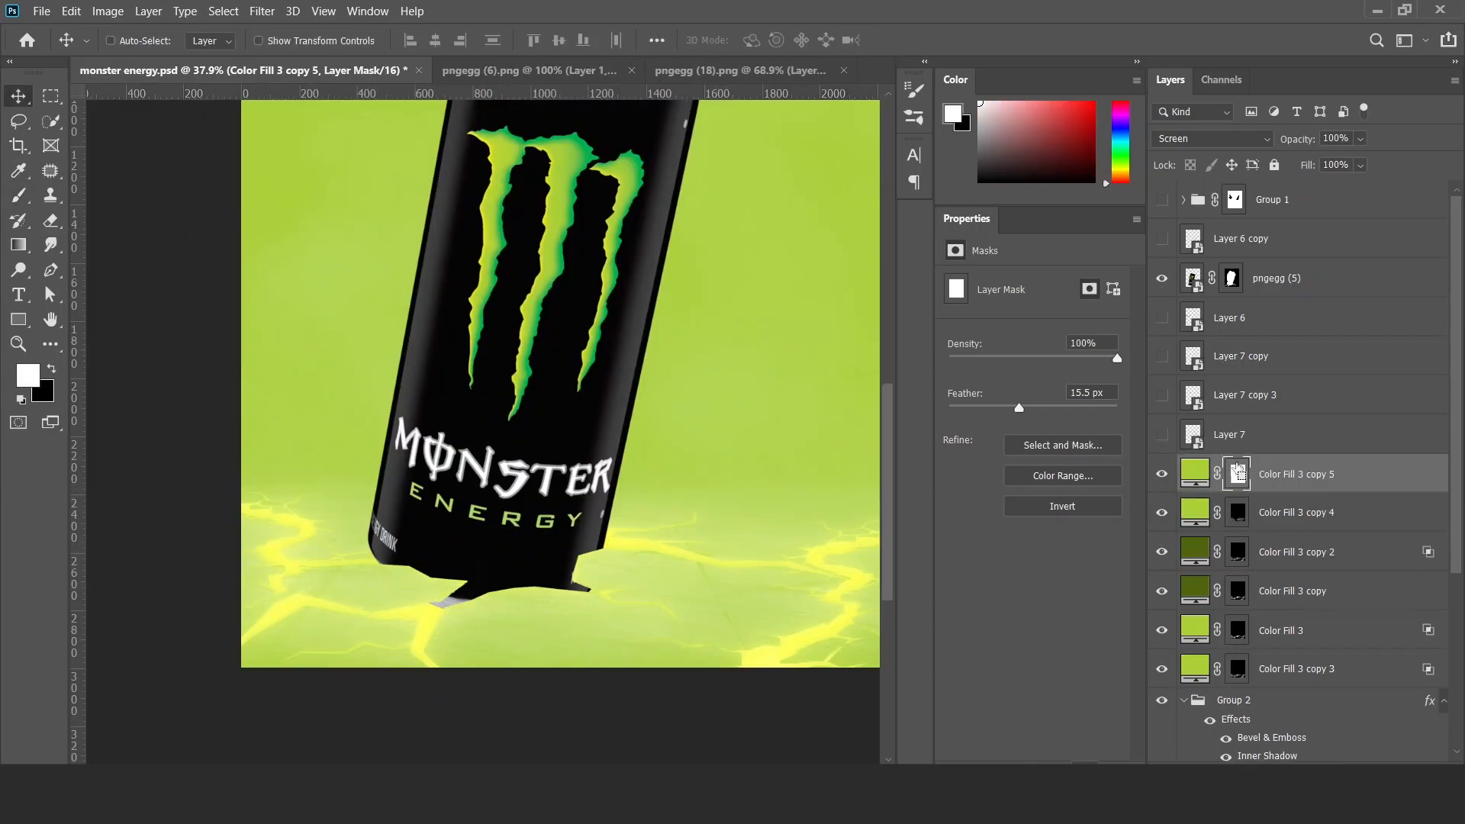
{"action": "key", "text": "ctrl+i"}
Shape a floor glow around the can on the Color Fill 3 copy 5 mask, painting white and then black with a ragged brush at 70% opacity.
{"action": "key", "text": "b"}
{"action": "right_click", "coordinate": [537, 463]}
{"action": "left_click", "coordinate": [534, 318]}
{"action": "left_click", "coordinate": [461, 418]}
{"action": "left_click_drag", "start_coordinate": [367, 528], "coordinate": [421, 529]}
{"action": "left_click_drag", "start_coordinate": [322, 587], "coordinate": [447, 584]}
{"action": "left_click_drag", "start_coordinate": [370, 46], "coordinate": [411, 46]}
{"action": "mouse_move", "coordinate": [412, 584]}
{"action": "left_mouse_down"}
{"action": "mouse_move", "coordinate": [432, 635]}
{"action": "mouse_move", "coordinate": [682, 595]}
{"action": "left_mouse_up"}
{"action": "mouse_move", "coordinate": [791, 581]}
{"action": "left_mouse_down"}
{"action": "mouse_move", "coordinate": [455, 578]}
{"action": "mouse_move", "coordinate": [539, 555]}
{"action": "mouse_move", "coordinate": [645, 570]}
{"action": "left_mouse_up"}
{"action": "key", "text": "x"}
{"action": "mouse_move", "coordinate": [546, 527]}
{"action": "left_mouse_down"}
{"action": "mouse_move", "coordinate": [631, 458]}
{"action": "mouse_move", "coordinate": [533, 501]}
{"action": "mouse_move", "coordinate": [725, 481]}
{"action": "left_mouse_up"}
{"action": "left_click_drag", "start_coordinate": [445, 467], "coordinate": [651, 526]}
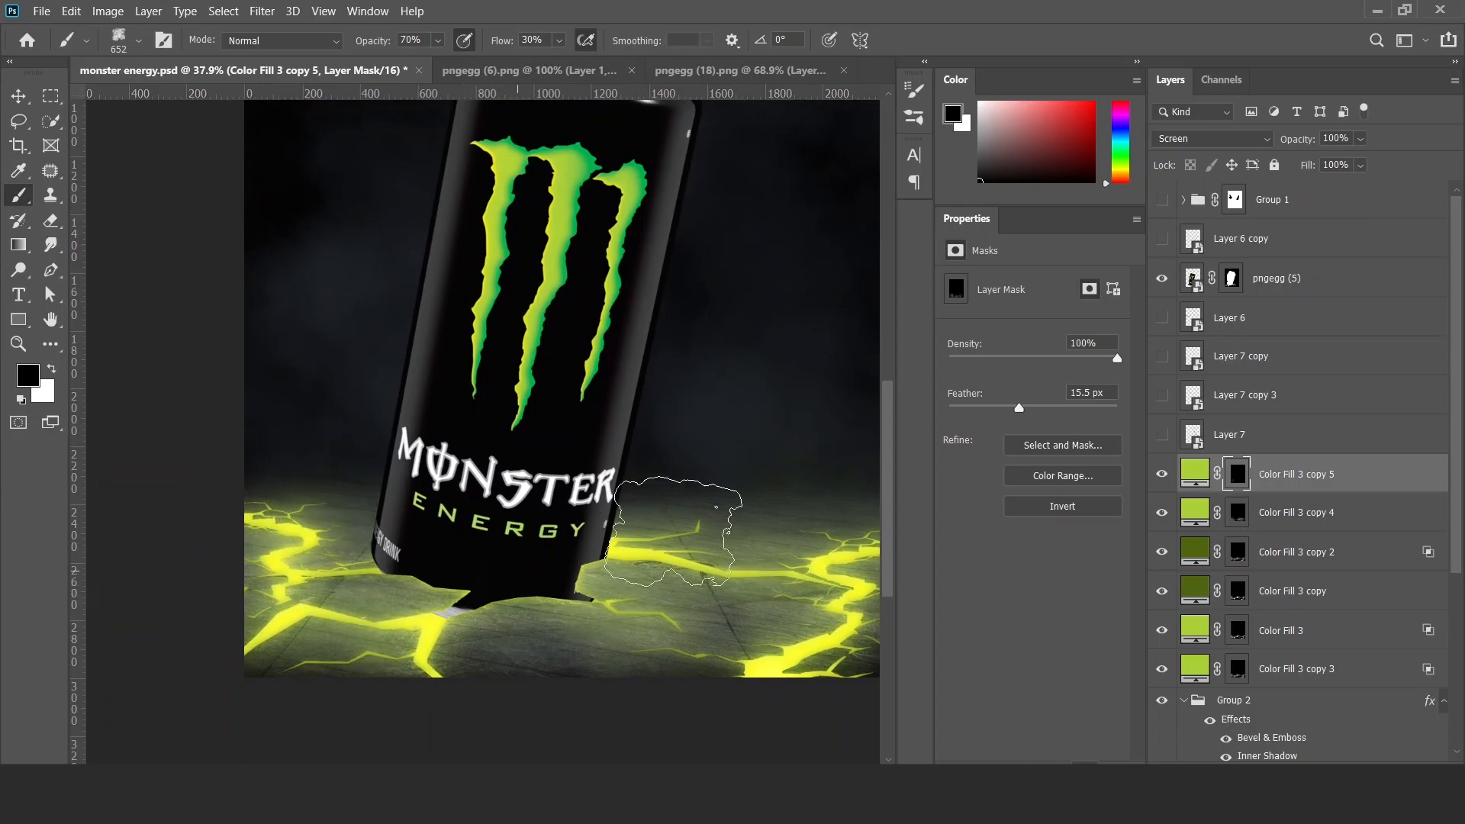
Compare Color Fill 3 copy 5 and copy 4 hidden and shown, and set Color Fill 3 copy 5 to 10% opacity.
{"action": "key", "text": "v"}
{"action": "scroll", "coordinate": [611, 538], "scroll_direction": "down", "scroll_amount": 2}
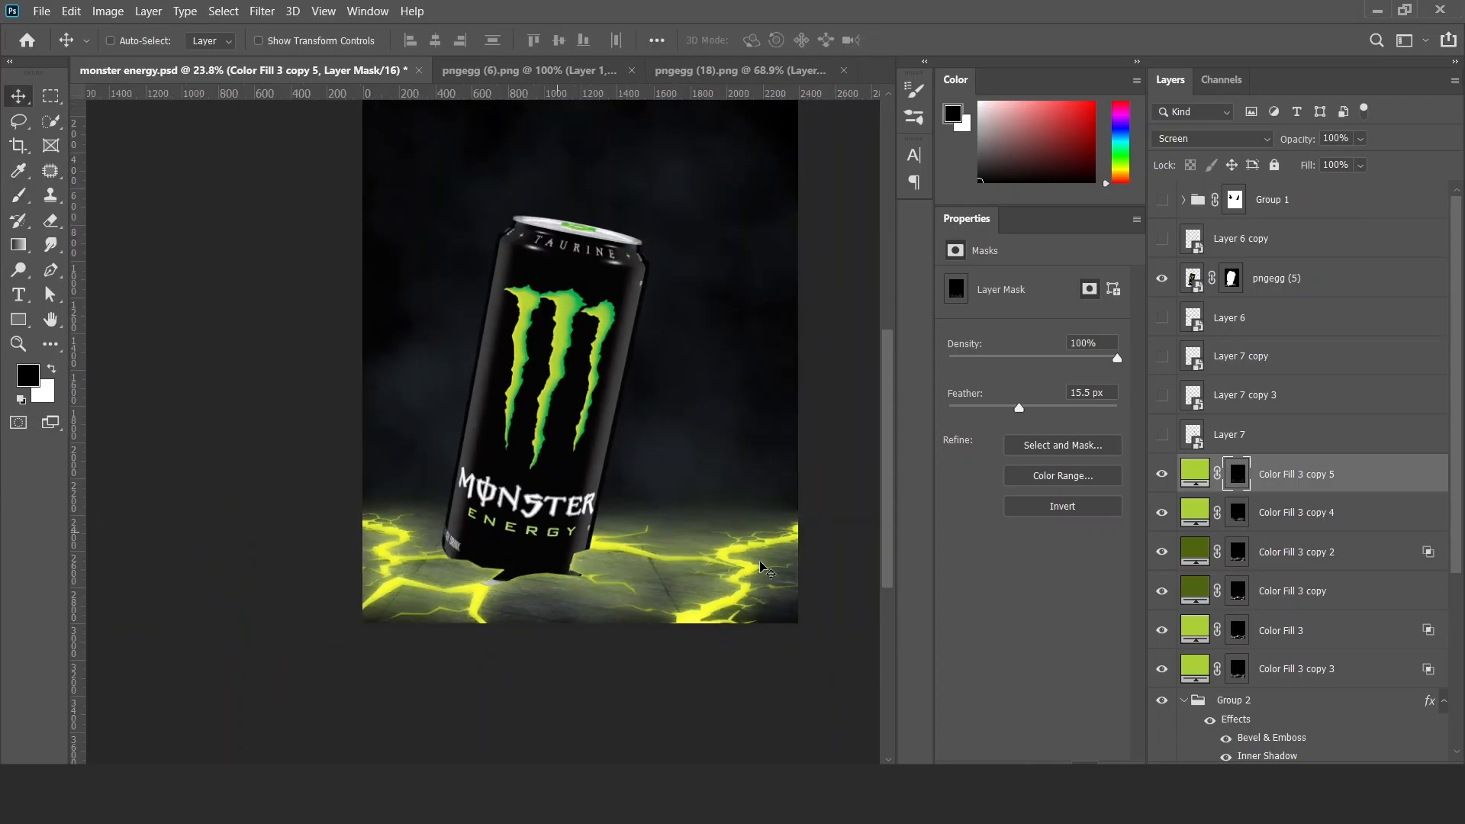
{"action": "double_click", "coordinate": [1162, 474]}
{"action": "double_click", "coordinate": [1162, 512]}
{"action": "left_click", "coordinate": [1265, 519]}
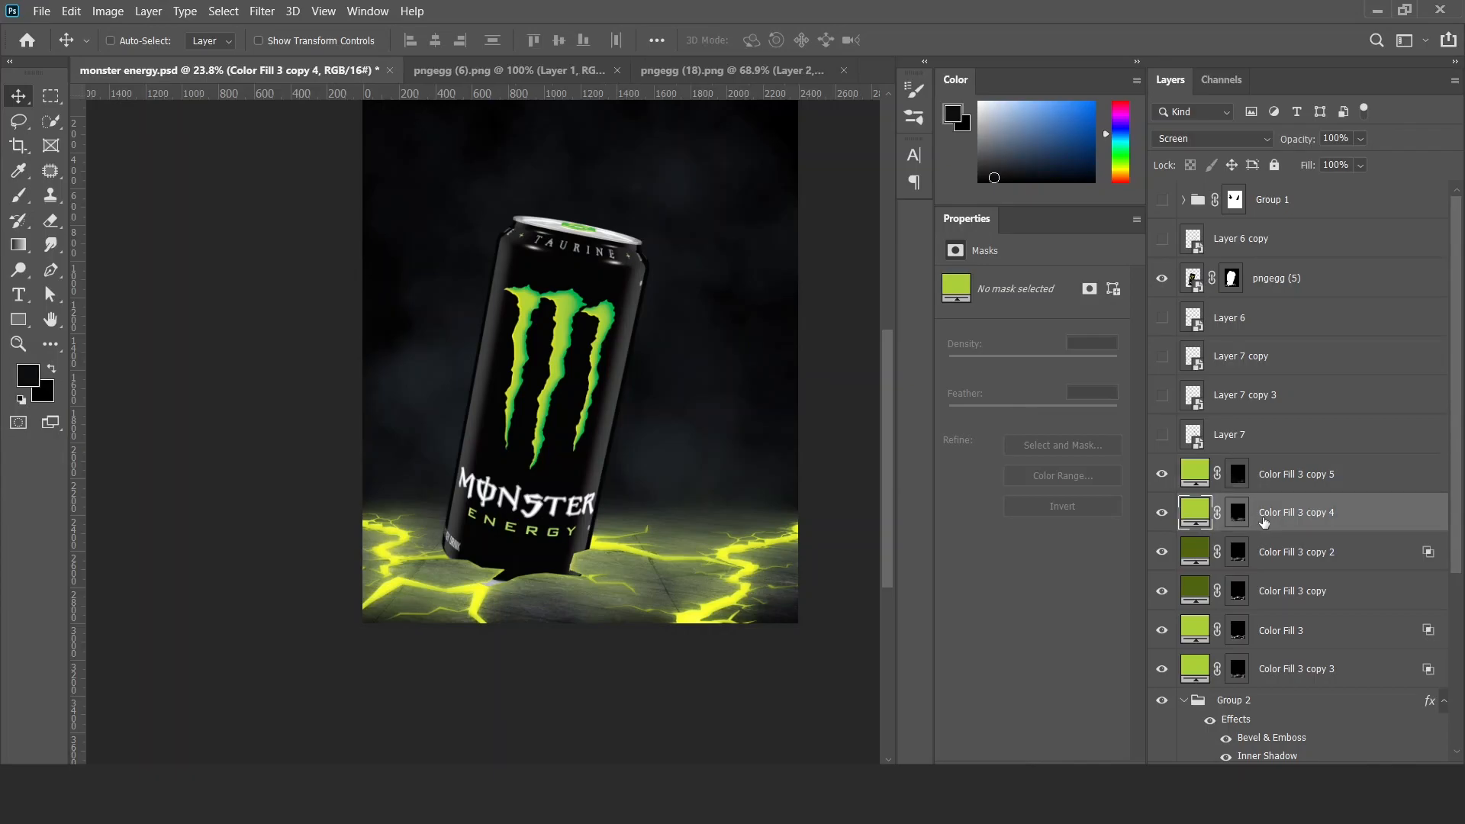
{"action": "scroll", "coordinate": [651, 587], "scroll_direction": "up", "scroll_amount": 4}
{"action": "left_click", "coordinate": [1160, 489]}
{"action": "left_click", "coordinate": [1160, 489]}
{"action": "left_click", "coordinate": [1299, 484]}
{"action": "key", "text": "1"}
{"action": "scroll", "coordinate": [551, 502], "scroll_direction": "down", "scroll_amount": 1}
{"action": "left_click_drag", "start_coordinate": [551, 492], "coordinate": [560, 544]}
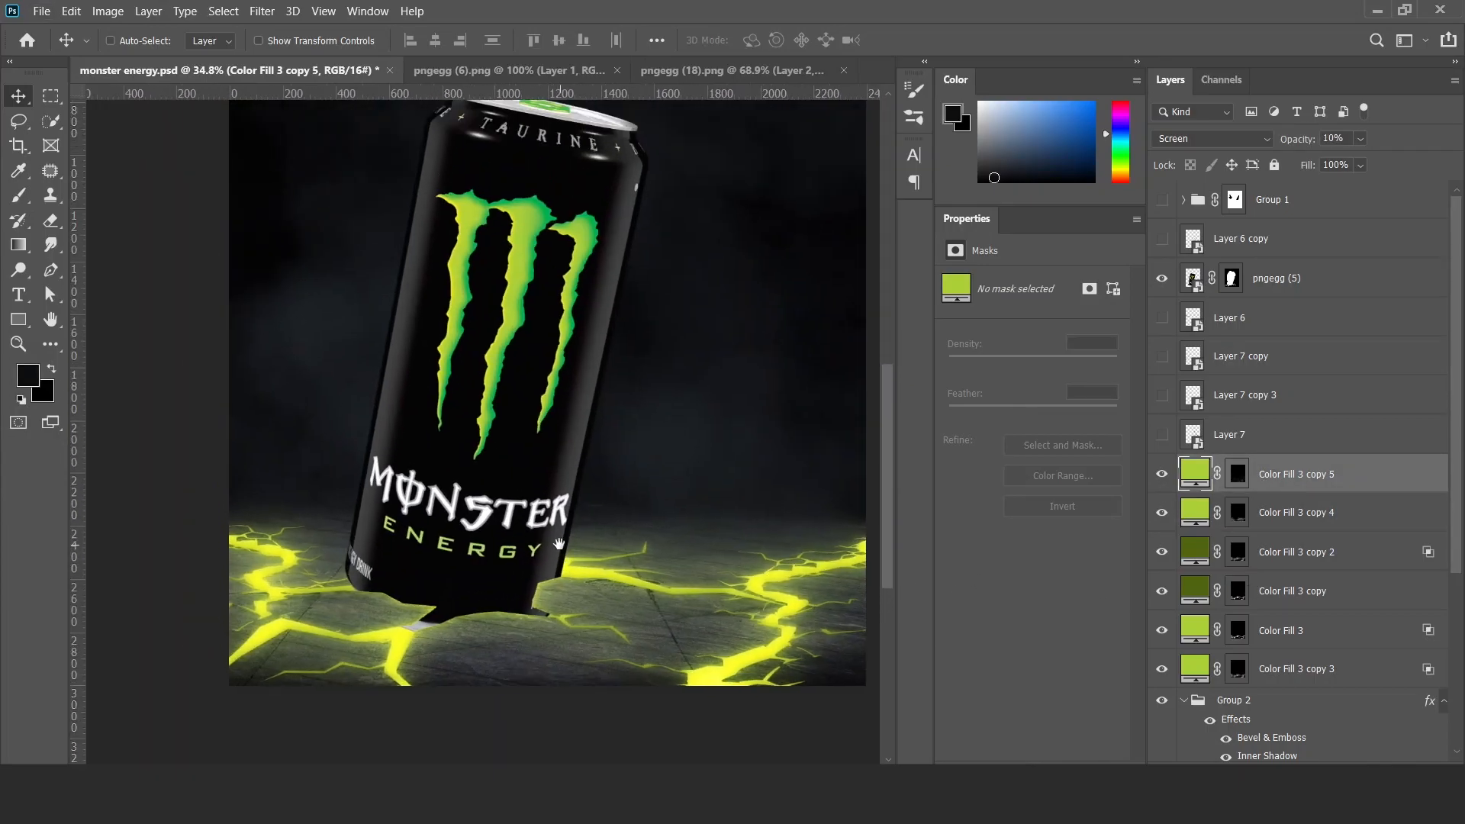
Compare the floor with Color Fill 2 hidden and shown, and select the Exposure 1 adjustment.
{"action": "scroll", "coordinate": [1255, 656], "scroll_direction": "down", "scroll_amount": 7}
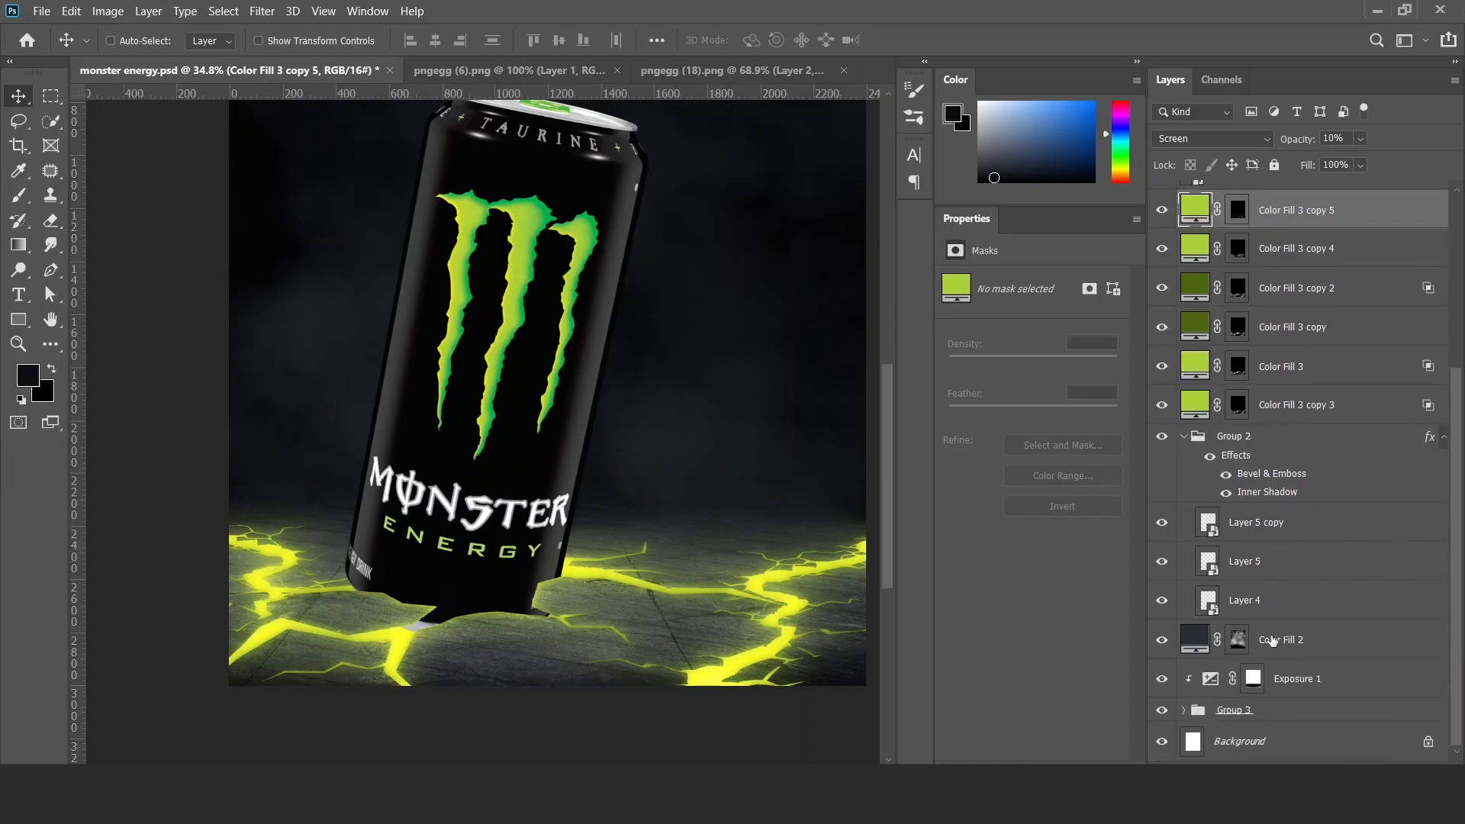
{"action": "left_click", "coordinate": [1272, 640]}
{"action": "left_click", "coordinate": [1161, 639]}
{"action": "left_click", "coordinate": [1161, 640]}
{"action": "left_click", "coordinate": [1289, 678]}
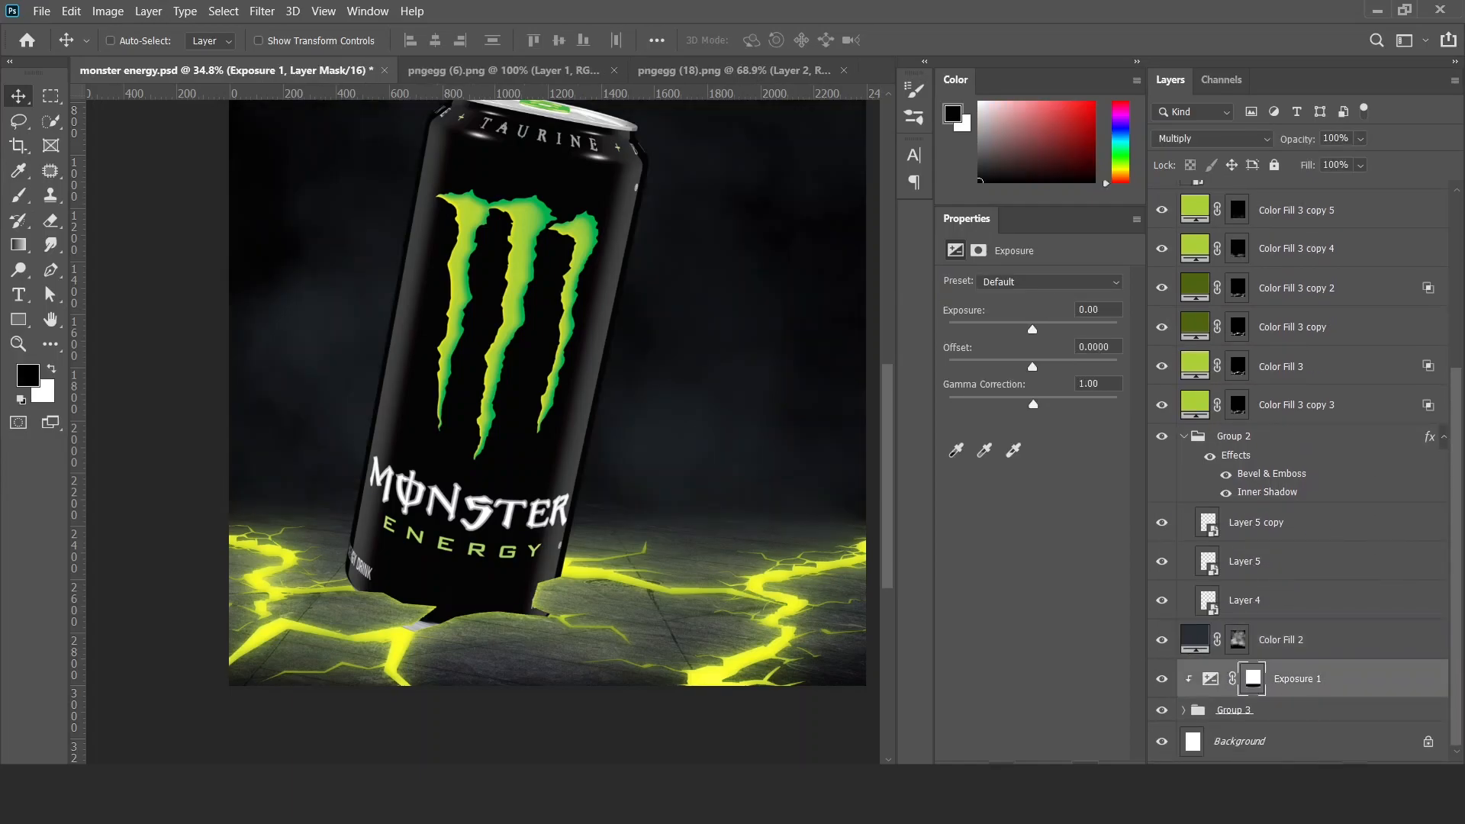
Try a green tint on the floor by duplicating Color Fill 3 copy 5 clipped above Exposure 1 and inverting its mask to white.
{"action": "left_click_drag", "start_coordinate": [1291, 405], "coordinate": [1266, 661]}
{"action": "left_click", "coordinate": [1260, 689]}
{"action": "key", "text": "ctrl+i"}
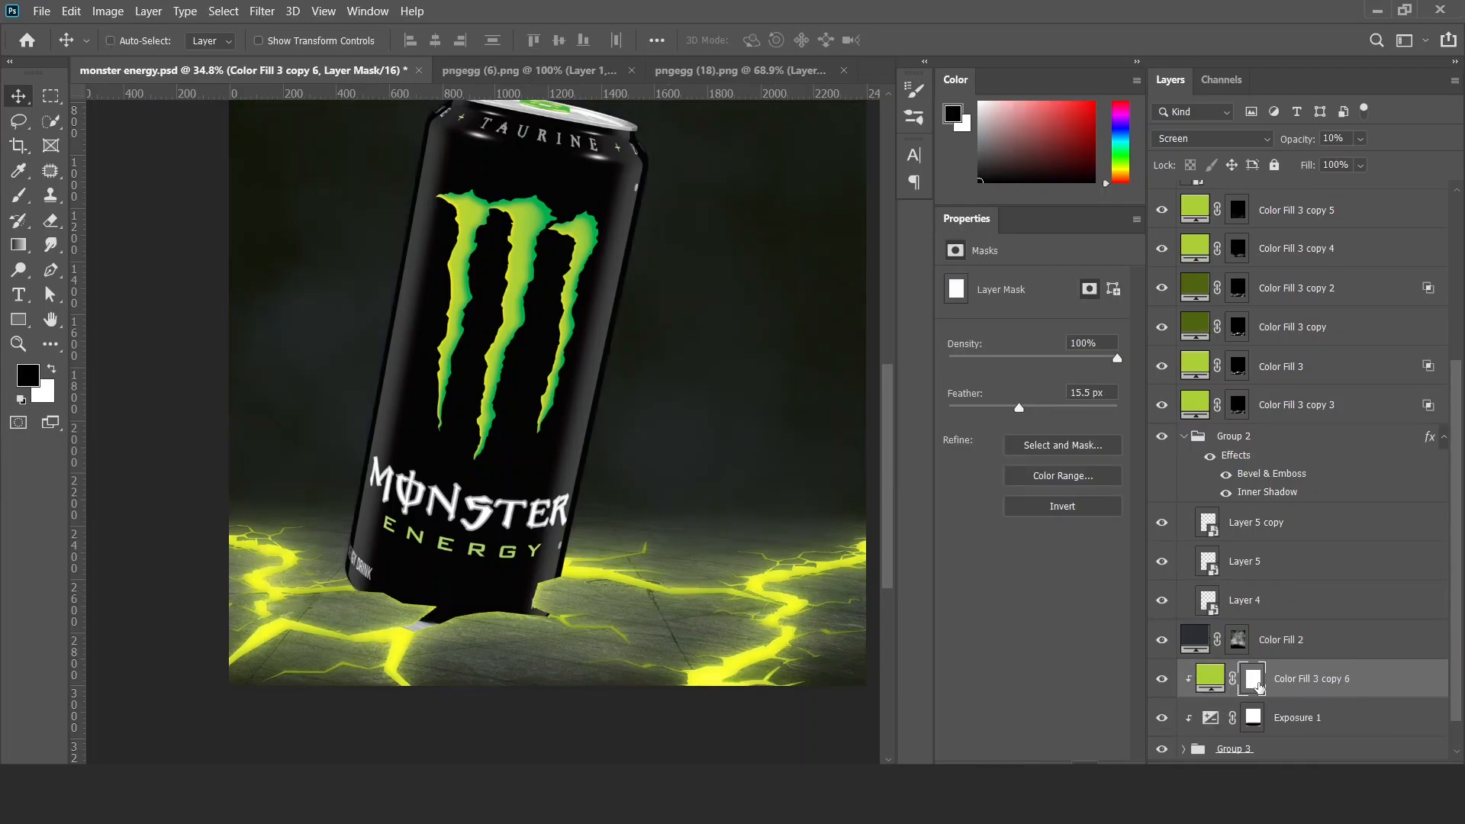
Set Color Fill 3 copy 6 to 100% opacity and split its Blend If Underlying Layer black slider to 0 / 255.
{"action": "key", "text": "0"}
{"action": "double_click", "coordinate": [1414, 686]}
{"action": "left_click_drag", "start_coordinate": [951, 537], "coordinate": [1201, 557]}
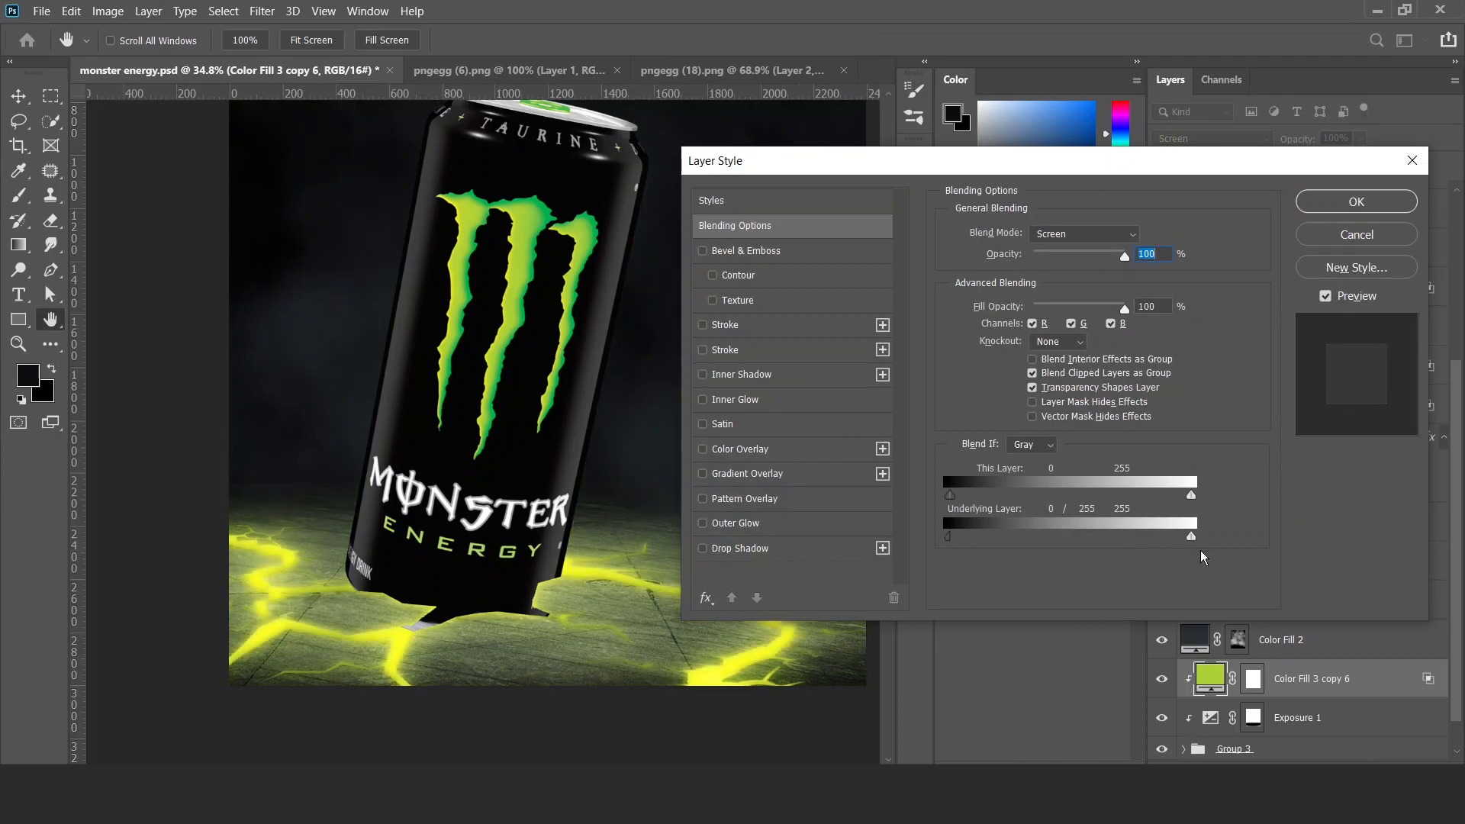
{"action": "left_click", "coordinate": [1314, 232]}
Try Color Fill 3 copy 6 at 50% and 20% opacity, and remove the layer.
{"action": "key", "text": "5"}
{"action": "left_click", "coordinate": [1169, 681]}
{"action": "scroll", "coordinate": [550, 505], "scroll_direction": "down", "scroll_amount": 2}
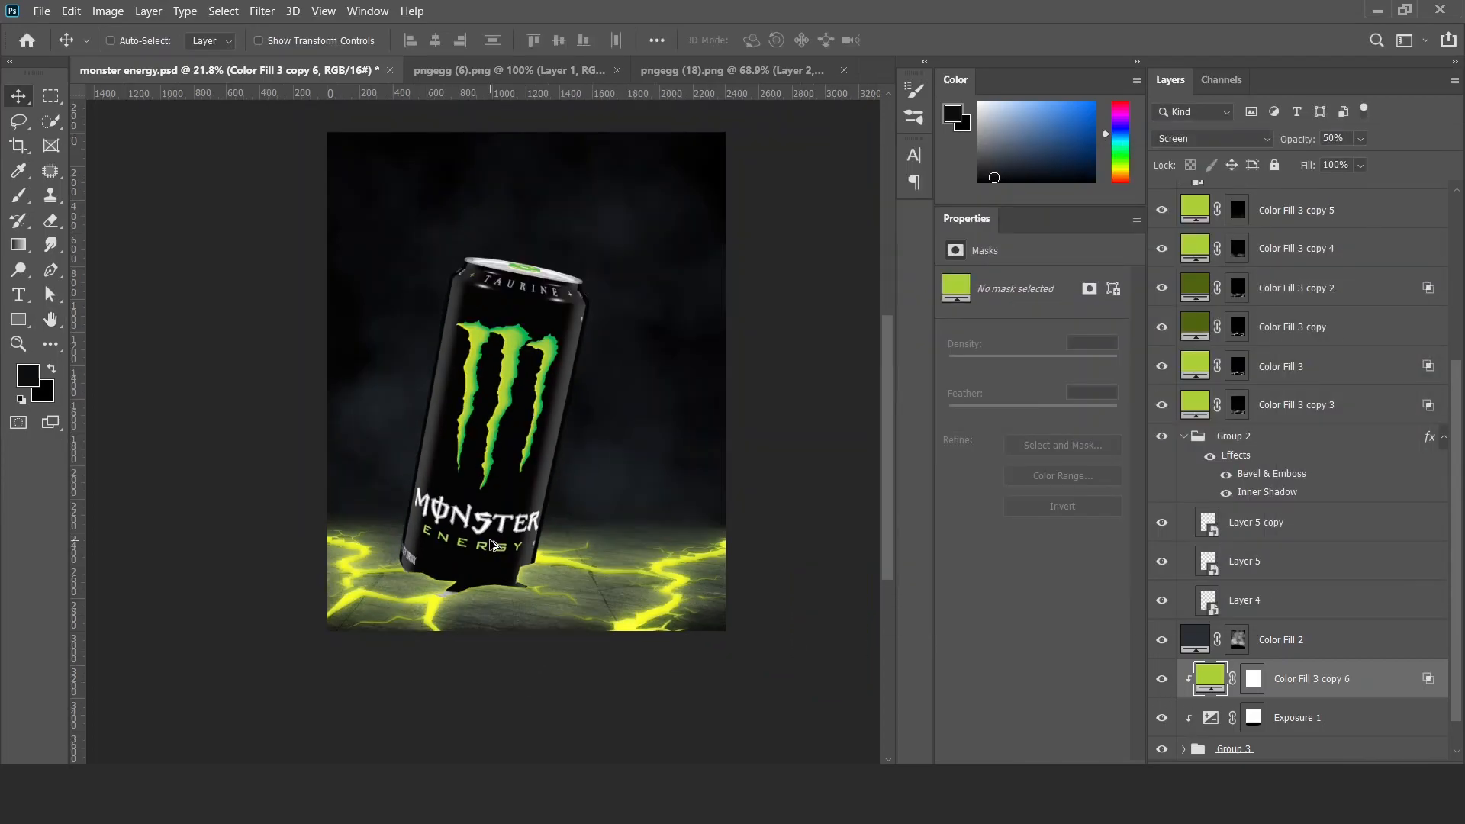
{"action": "left_click_drag", "start_coordinate": [550, 506], "coordinate": [567, 542]}
{"action": "scroll", "coordinate": [576, 534], "scroll_direction": "up", "scroll_amount": 1}
{"action": "key", "text": "2"}
{"action": "scroll", "coordinate": [1189, 713], "scroll_direction": "down", "scroll_amount": 1}
{"action": "left_click_drag", "start_coordinate": [1298, 645], "coordinate": [1298, 708]}
Try painting black over the floor on the Exposure 1 mask with the ragged brush.
{"action": "left_click", "coordinate": [1251, 686]}
{"action": "key", "text": "b"}
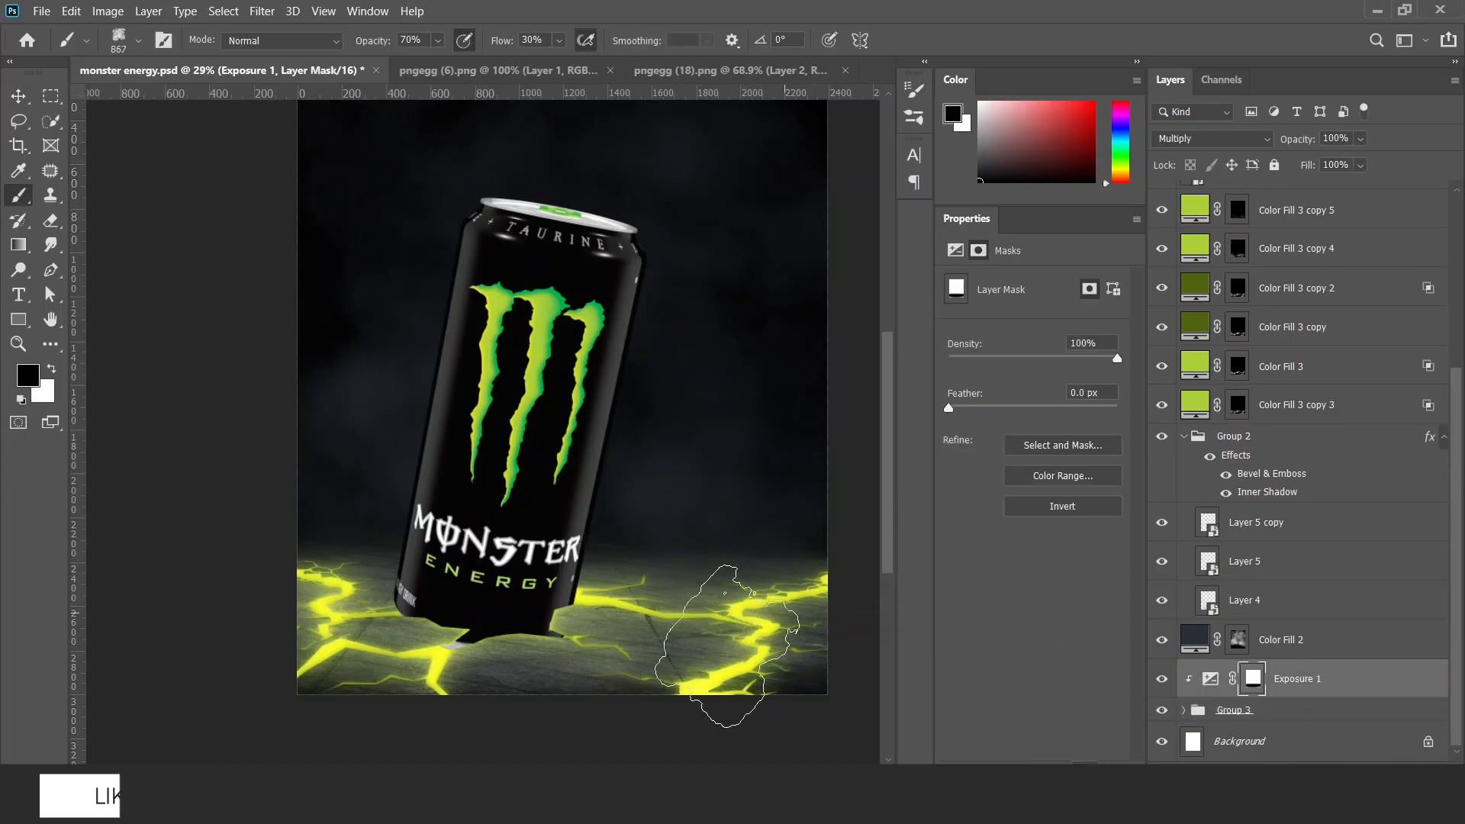
{"action": "mouse_move", "coordinate": [544, 585]}
{"action": "left_mouse_down"}
{"action": "mouse_move", "coordinate": [389, 563]}
{"action": "mouse_move", "coordinate": [530, 560]}
{"action": "left_mouse_up"}
{"action": "scroll", "coordinate": [524, 541], "scroll_direction": "down", "scroll_amount": 2}
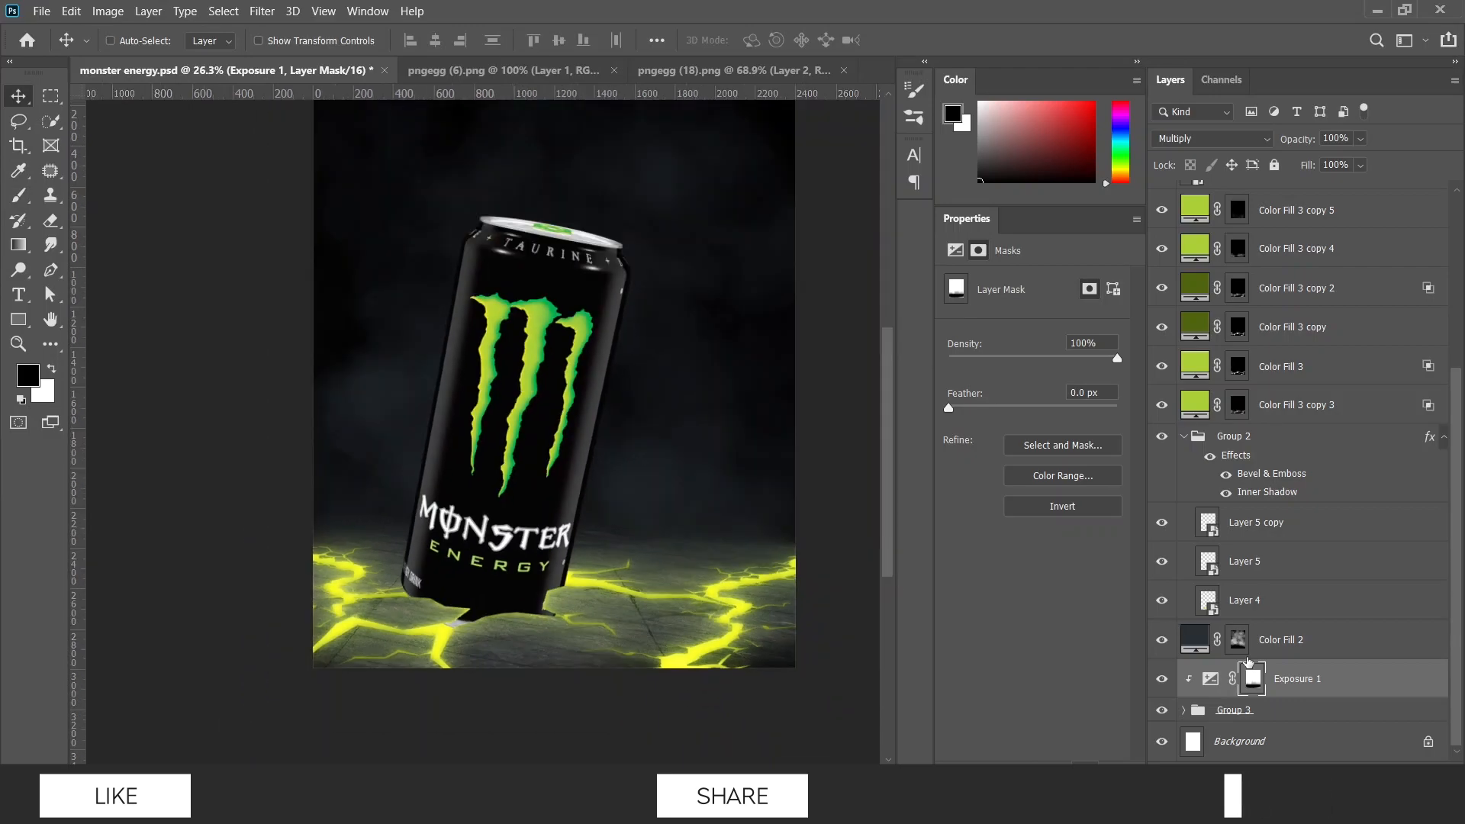
Refill the Exposure 1 mask with white, paint black over the floor with a flattened 1499 px brush, and compare the mask off and on.
{"action": "left_click", "coordinate": [1211, 678]}
{"action": "left_click", "coordinate": [1252, 680]}
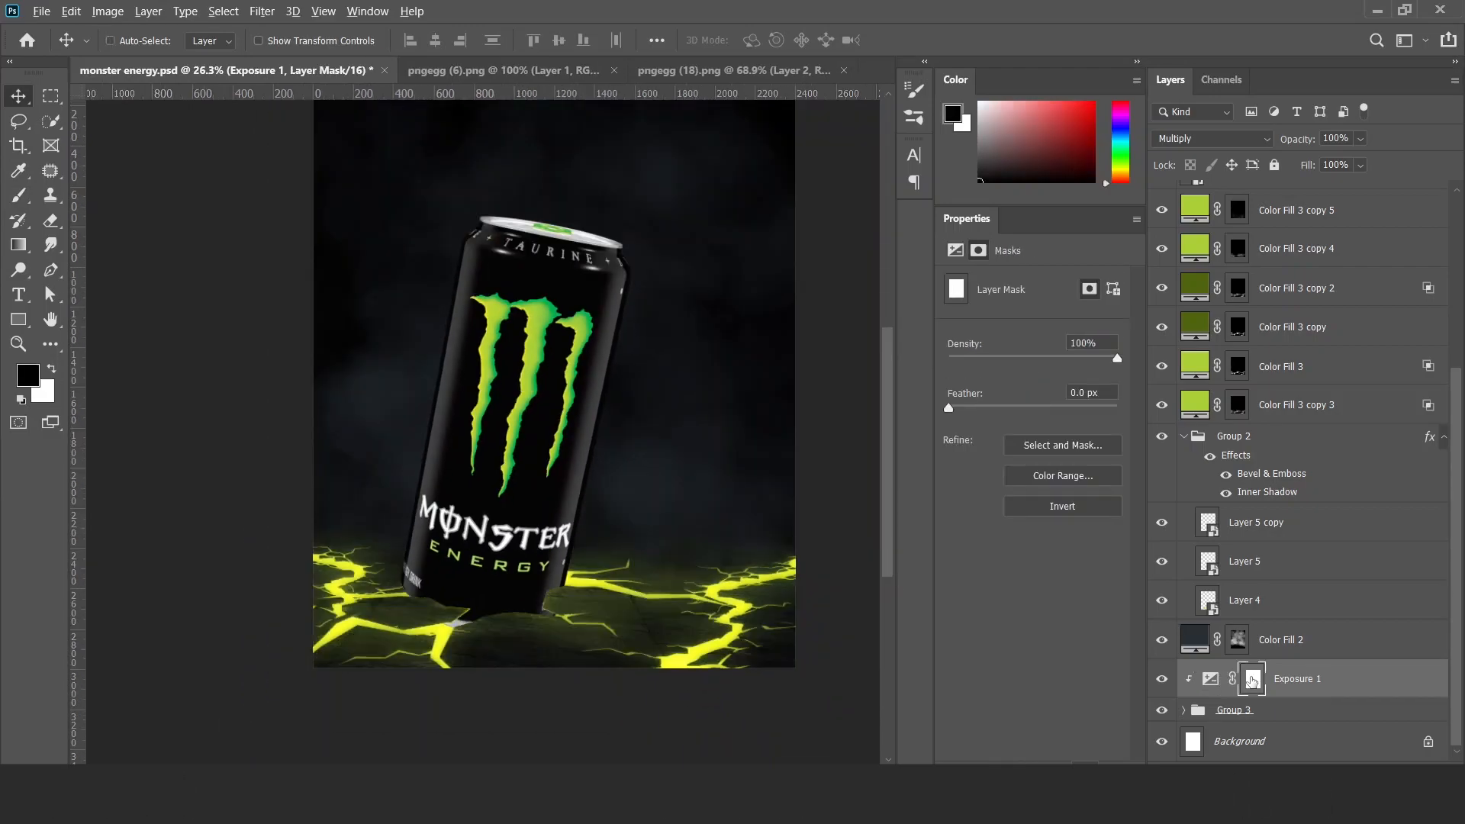
{"action": "key", "text": "b"}
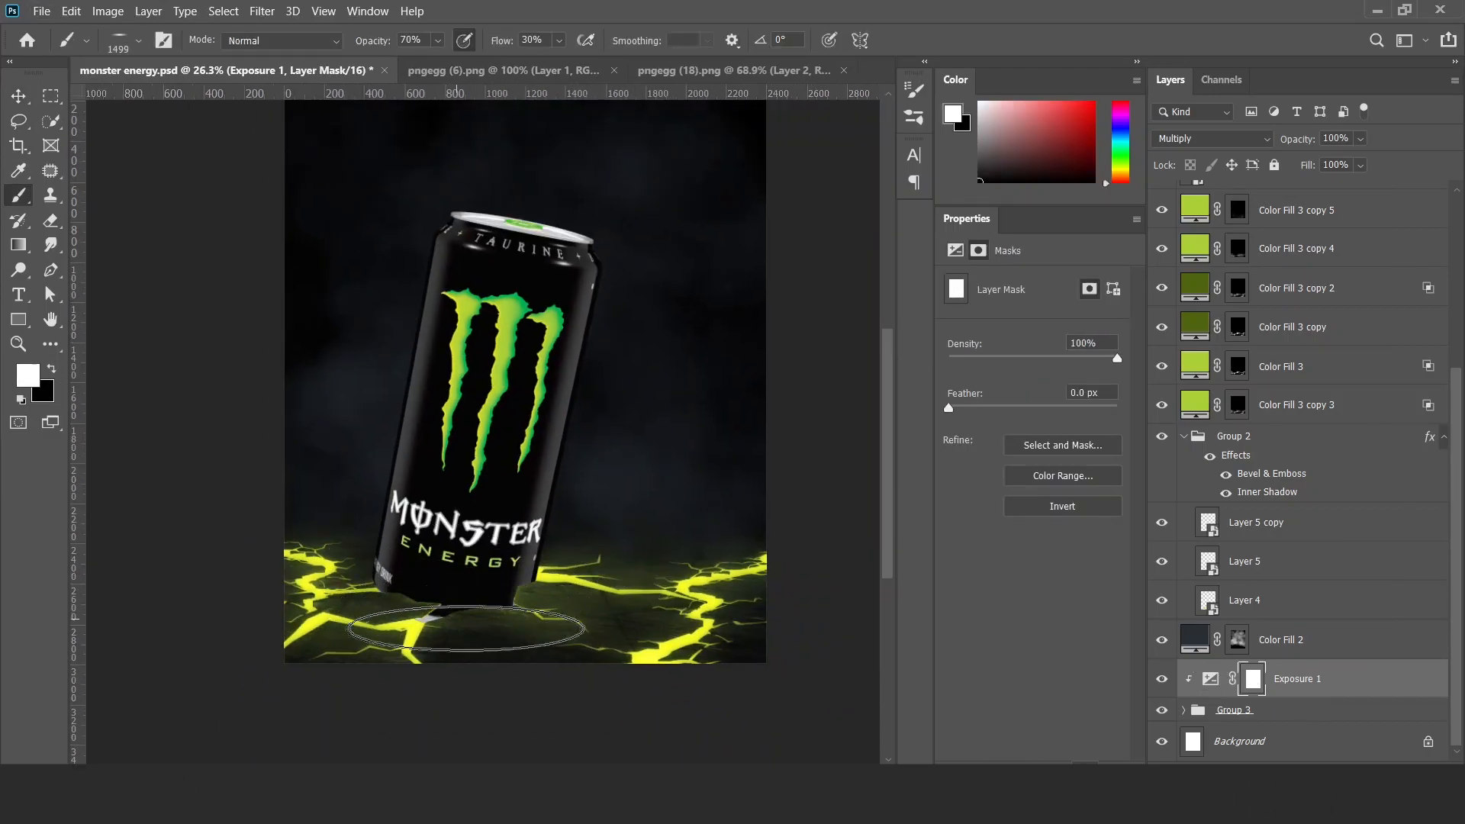
{"action": "mouse_move", "coordinate": [463, 581]}
{"action": "left_mouse_down"}
{"action": "mouse_move", "coordinate": [338, 590]}
{"action": "mouse_move", "coordinate": [435, 647]}
{"action": "mouse_move", "coordinate": [679, 581]}
{"action": "mouse_move", "coordinate": [397, 618]}
{"action": "mouse_move", "coordinate": [468, 576]}
{"action": "mouse_move", "coordinate": [328, 568]}
{"action": "mouse_move", "coordinate": [659, 637]}
{"action": "mouse_move", "coordinate": [706, 583]}
{"action": "mouse_move", "coordinate": [691, 651]}
{"action": "left_mouse_up"}
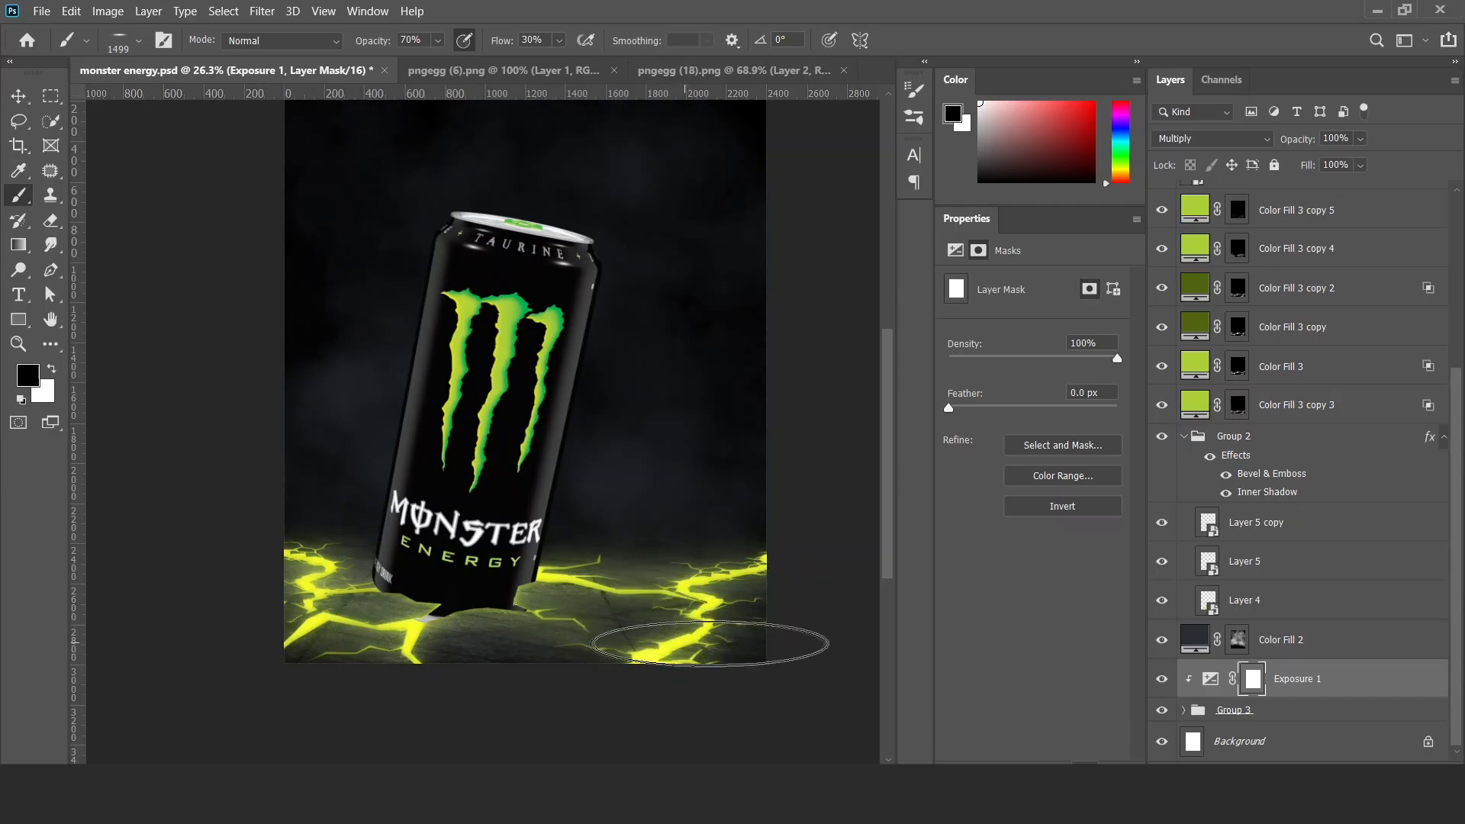
{"action": "left_click_drag", "start_coordinate": [493, 663], "coordinate": [473, 658]}
{"action": "key", "text": "v"}
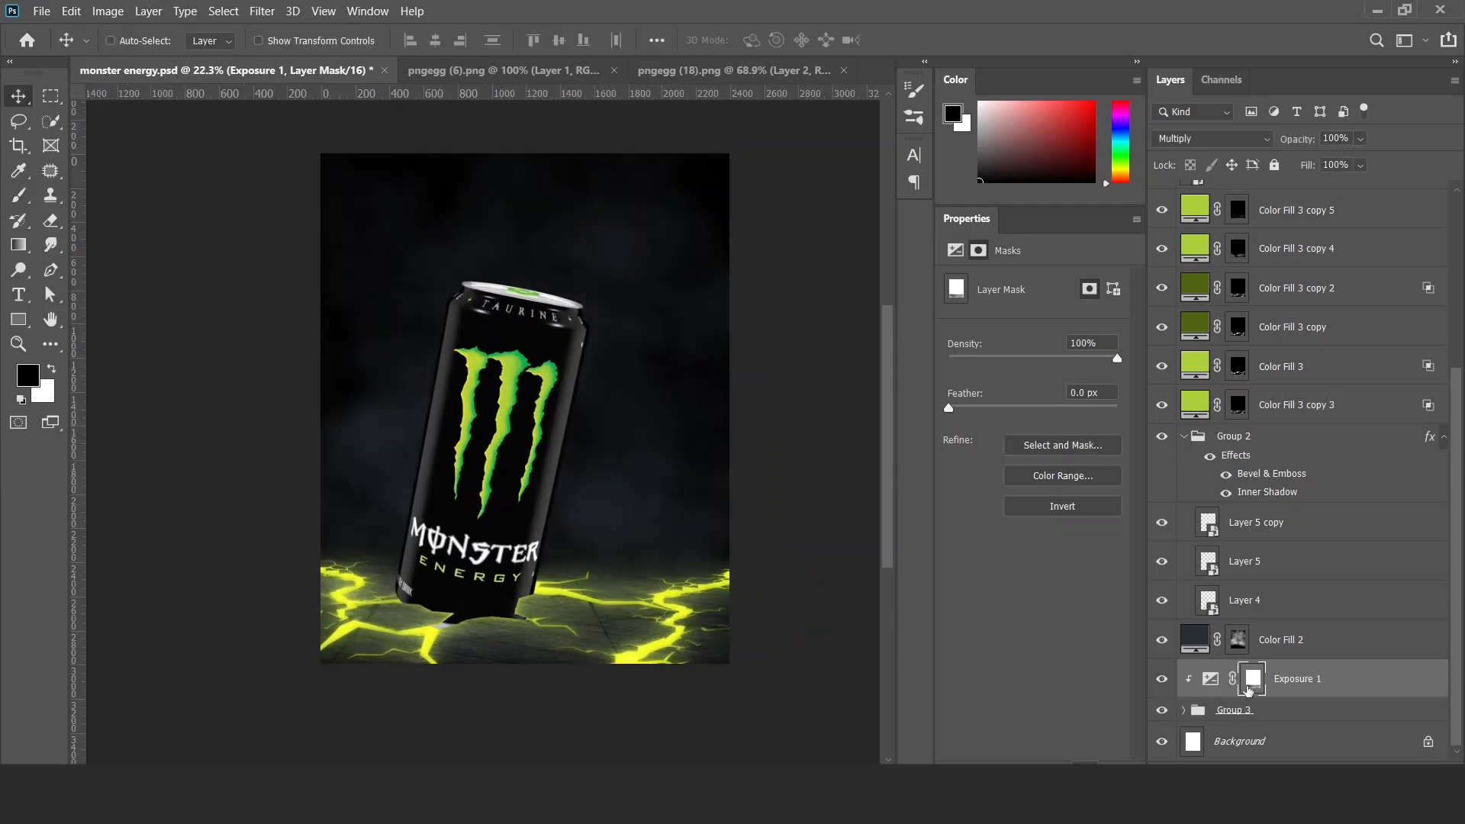
{"action": "left_click", "coordinate": [1254, 686], "text": "shift"}
{"action": "left_click", "coordinate": [1255, 686], "text": "shift"}
{"action": "left_click", "coordinate": [1254, 686], "text": "shift"}
{"action": "left_click", "coordinate": [1254, 686], "text": "shift"}
{"action": "left_click_drag", "start_coordinate": [617, 575], "coordinate": [583, 612]}
{"action": "scroll", "coordinate": [476, 568], "scroll_direction": "up", "scroll_amount": 1}
Add a Color Balance adjustment clipped to the pngegg (5) can layer, shift its midtones and check the can without it.
{"action": "left_click", "coordinate": [469, 571], "text": "ctrl"}
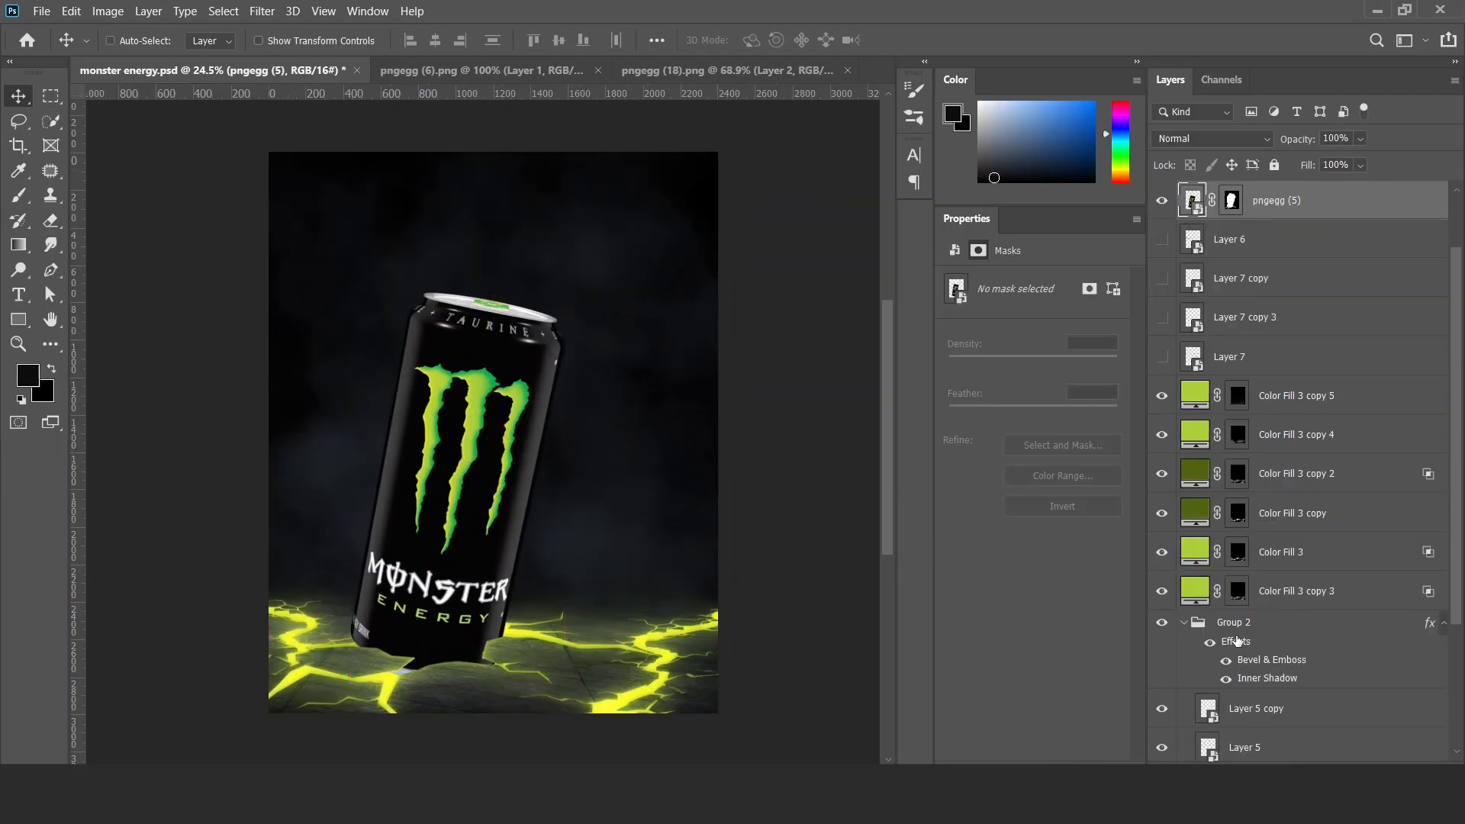
{"action": "left_click", "coordinate": [1301, 763]}
{"action": "left_click", "coordinate": [1346, 609]}
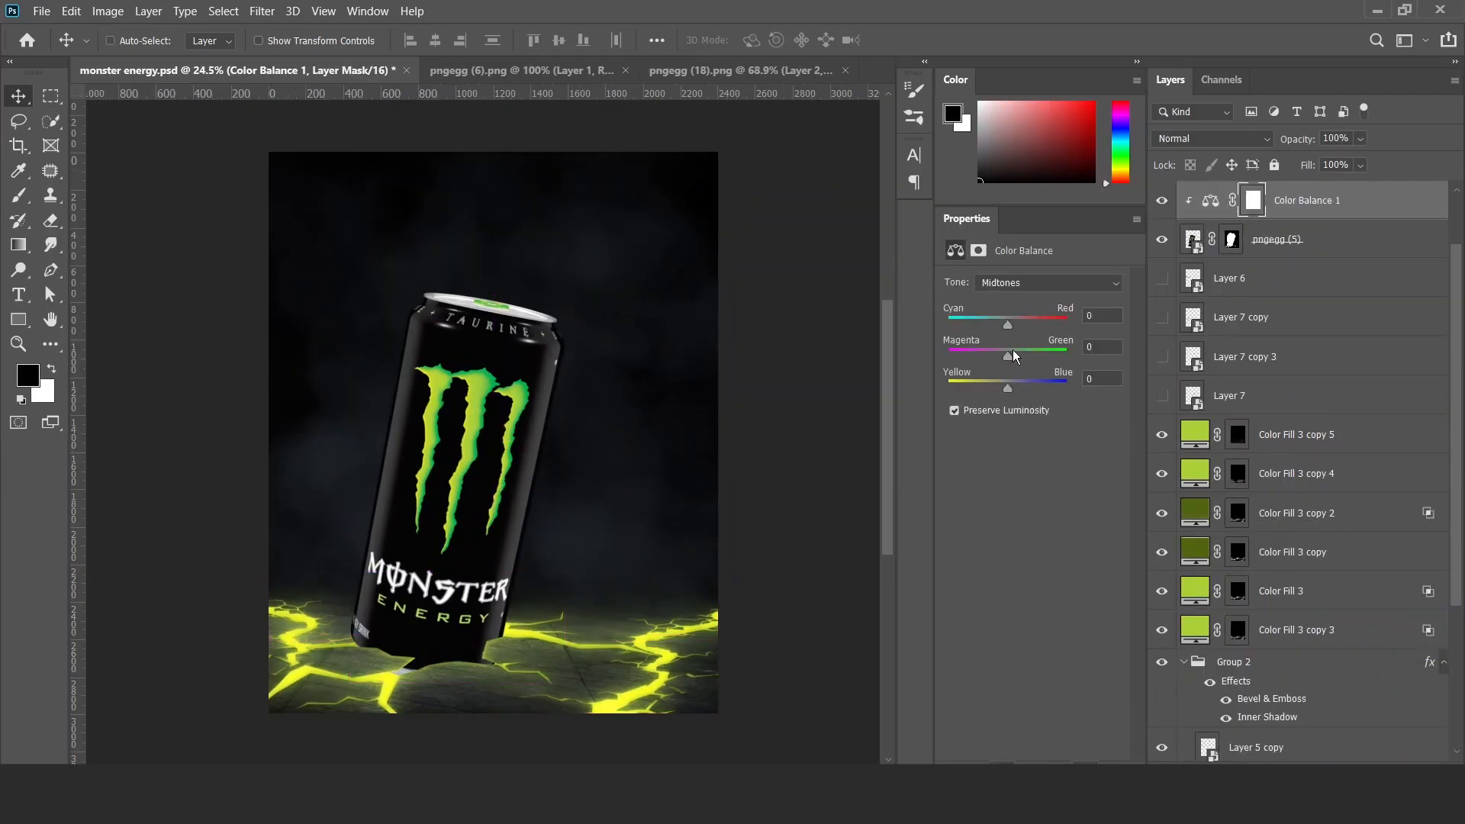
{"action": "left_click_drag", "start_coordinate": [1006, 386], "coordinate": [1008, 387]}
{"action": "mouse_move", "coordinate": [1007, 324]}
{"action": "left_mouse_down"}
{"action": "mouse_move", "coordinate": [1022, 323]}
{"action": "mouse_move", "coordinate": [1009, 324]}
{"action": "left_mouse_up"}
{"action": "left_click", "coordinate": [1161, 201]}
Duplicate Color Fill 3 copy 5 above Color Balance 1, clip it to the can and invert its mask to white.
{"action": "left_click_drag", "start_coordinate": [1291, 437], "coordinate": [1308, 201]}
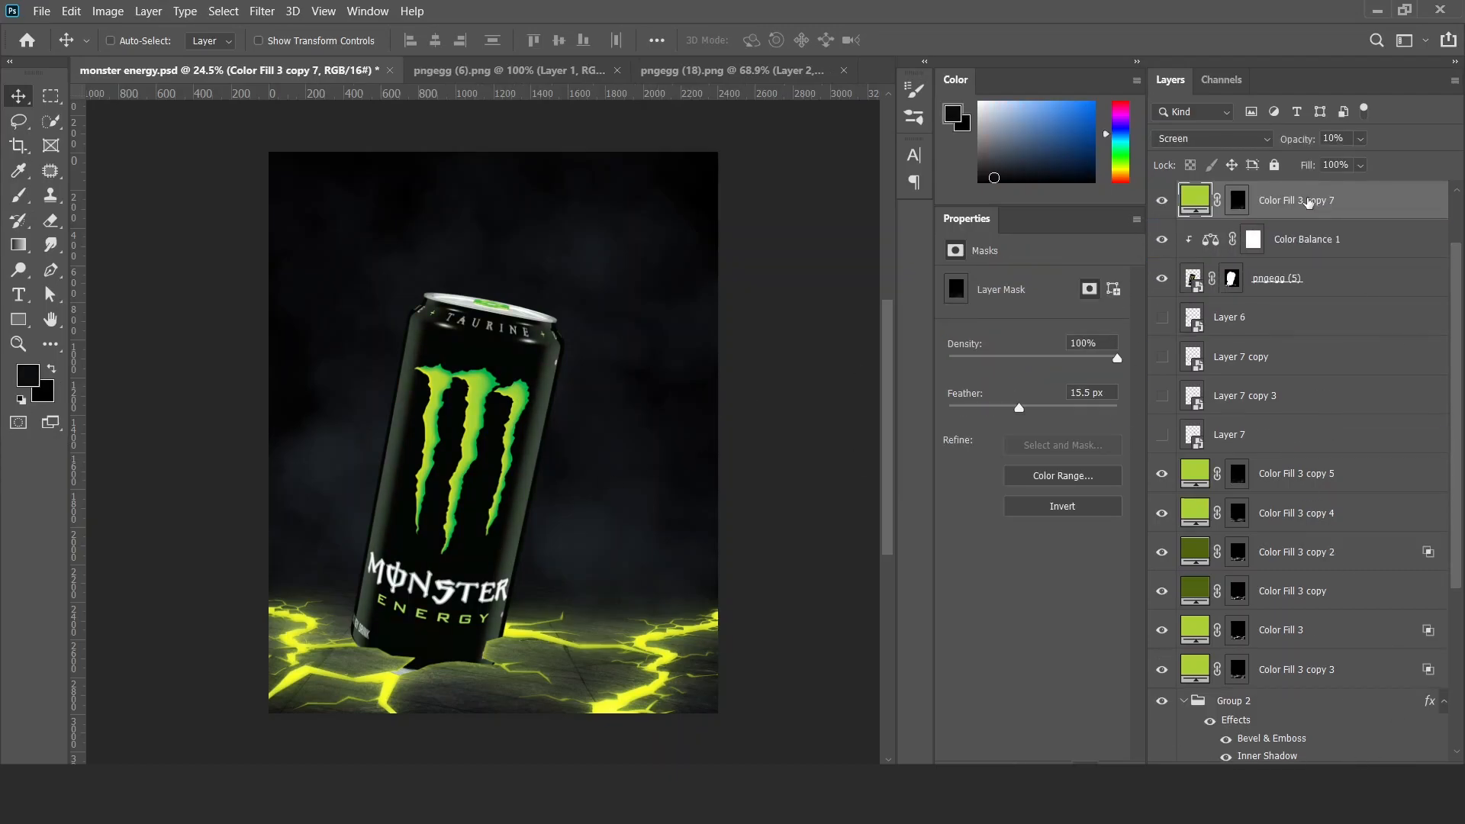
{"action": "left_click", "coordinate": [1290, 219], "text": "alt"}
{"action": "left_click", "coordinate": [1253, 201]}
{"action": "key", "text": "ctrl+i"}
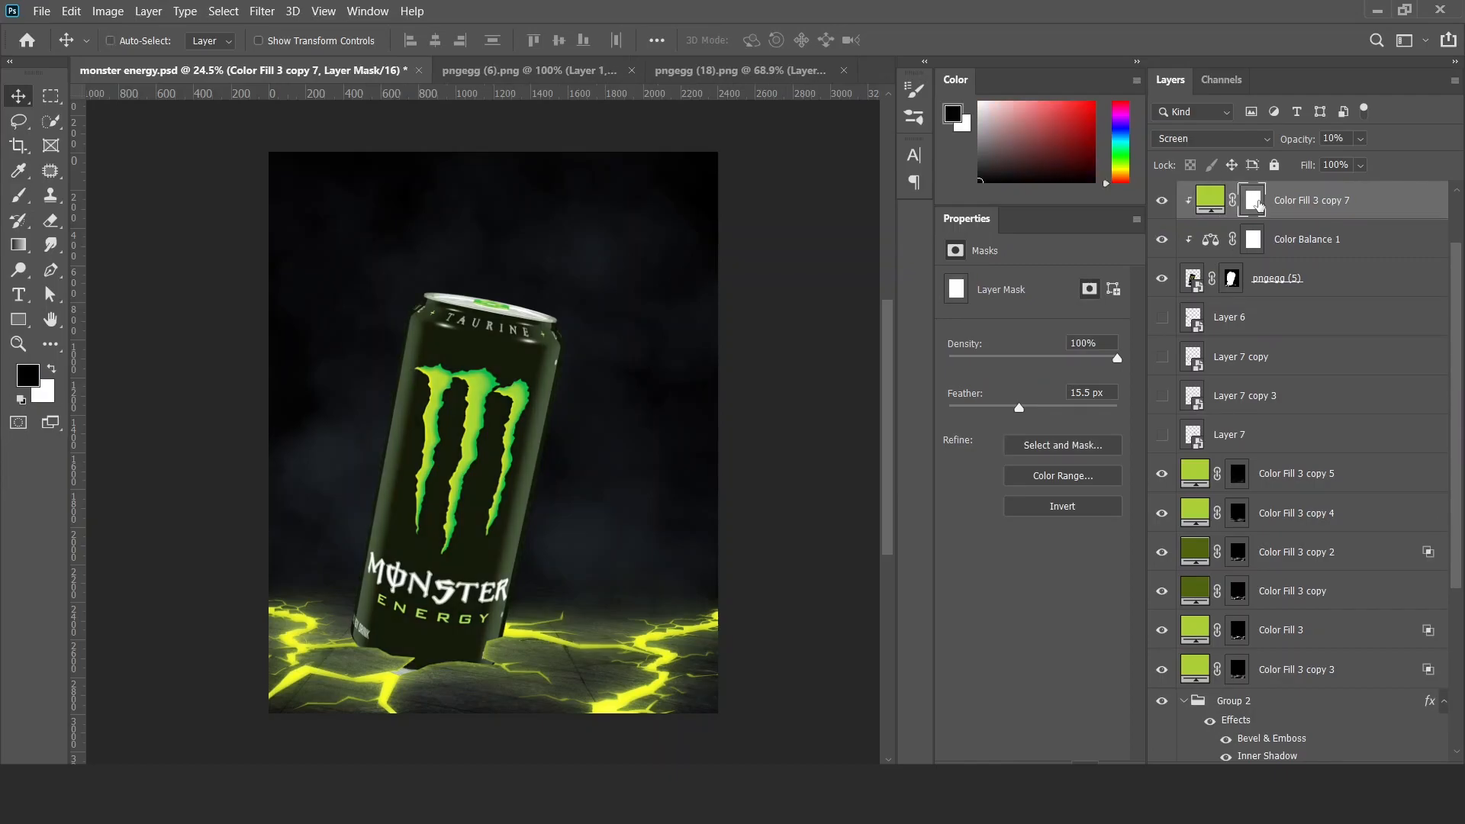
Set Color Fill 3 copy 7 to 100% opacity and shift its fill colour to a yellower green.
{"action": "key", "text": "0"}
{"action": "double_click", "coordinate": [1203, 215]}
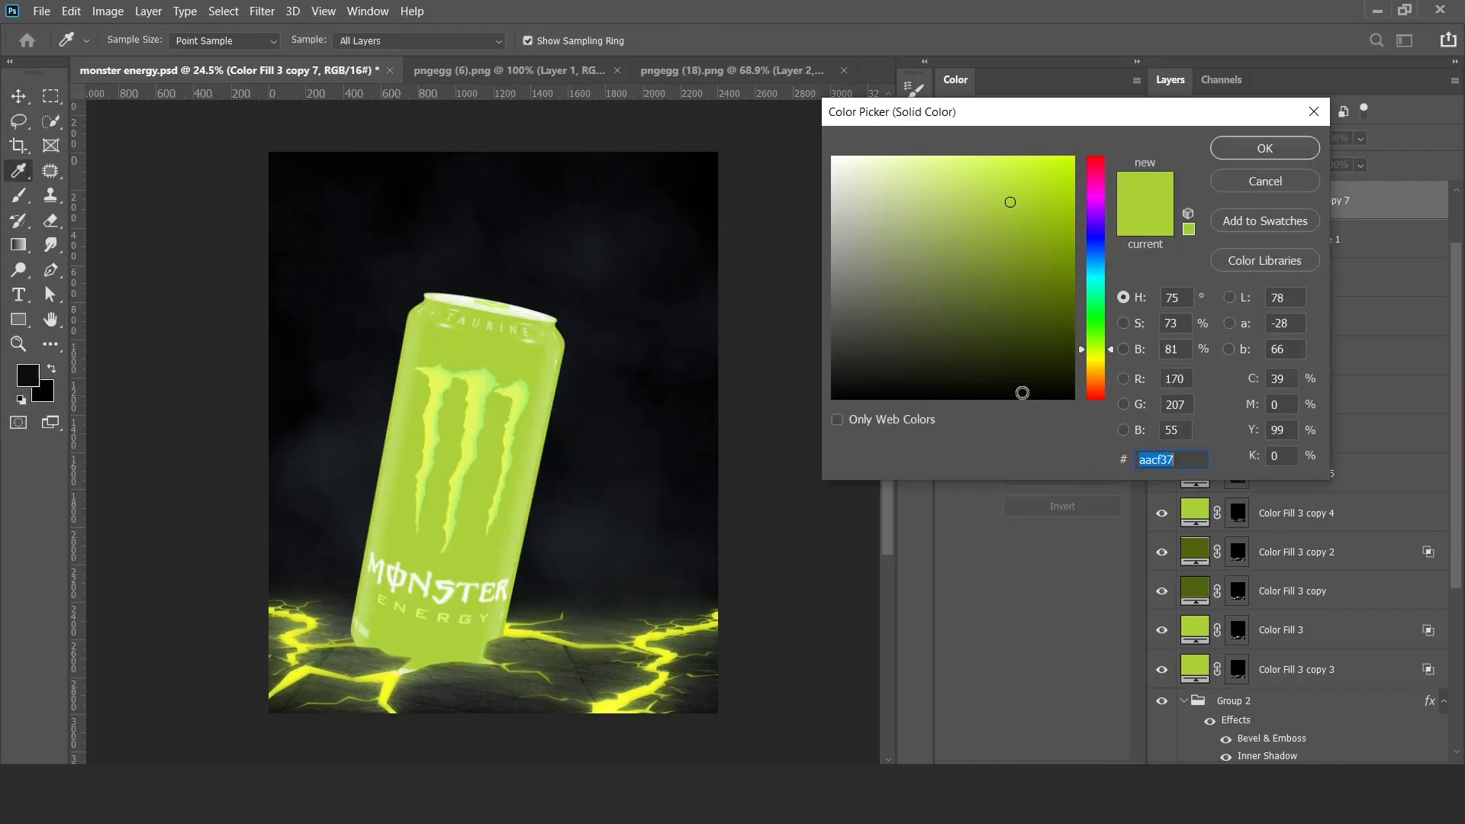
{"action": "left_click", "coordinate": [1013, 200]}
{"action": "left_click", "coordinate": [1096, 354]}
{"action": "left_click", "coordinate": [1257, 150]}
Invert the Color Fill 3 copy 7 mask to black and paint a yellow-green glow onto the can's base with a soft round brush.
{"action": "left_click", "coordinate": [1257, 206]}
{"action": "key", "text": "ctrl+i"}
{"action": "key", "text": "b"}
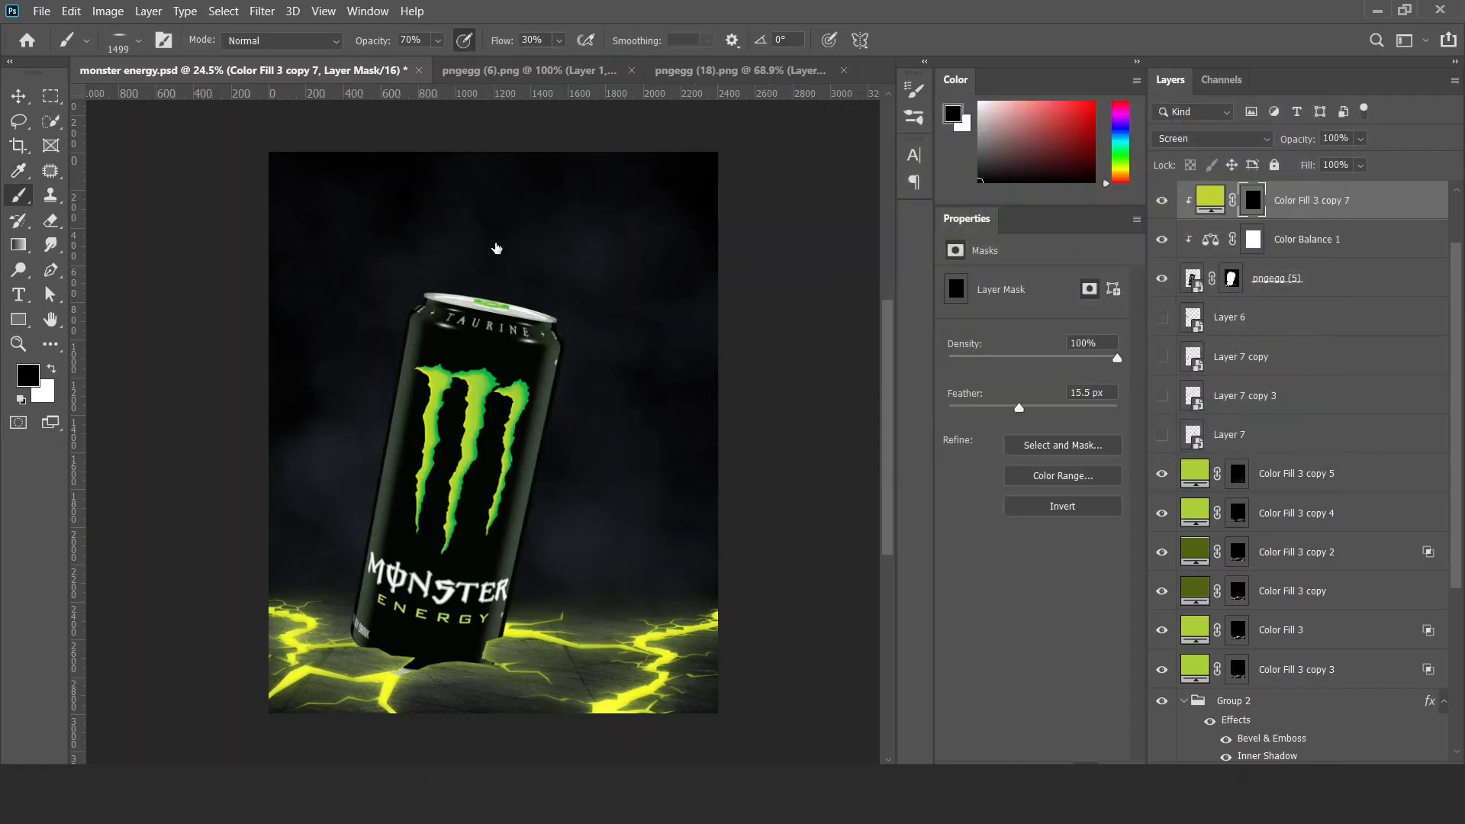
{"action": "right_click", "coordinate": [555, 559]}
{"action": "left_click", "coordinate": [1053, 425]}
{"action": "left_click", "coordinate": [350, 621]}
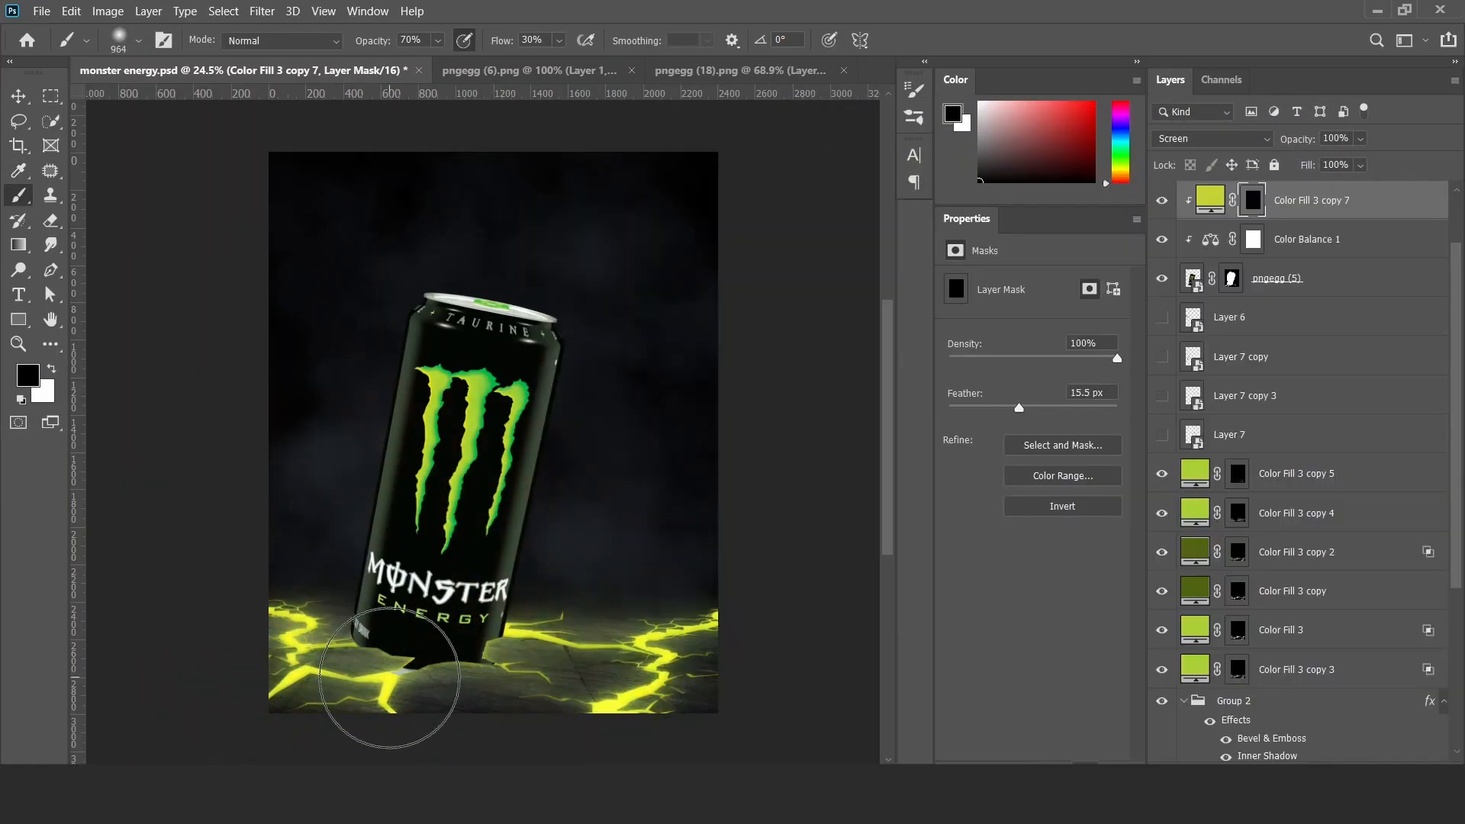
{"action": "key", "text": "x"}
{"action": "mouse_move", "coordinate": [392, 679]}
{"action": "left_mouse_down"}
{"action": "mouse_move", "coordinate": [519, 695]}
{"action": "mouse_move", "coordinate": [543, 664]}
{"action": "mouse_move", "coordinate": [435, 711]}
{"action": "mouse_move", "coordinate": [319, 700]}
{"action": "mouse_move", "coordinate": [434, 701]}
{"action": "mouse_move", "coordinate": [540, 663]}
{"action": "mouse_move", "coordinate": [553, 677]}
{"action": "mouse_move", "coordinate": [320, 681]}
{"action": "mouse_move", "coordinate": [339, 708]}
{"action": "mouse_move", "coordinate": [424, 675]}
{"action": "mouse_move", "coordinate": [343, 615]}
{"action": "mouse_move", "coordinate": [532, 669]}
{"action": "left_mouse_up"}
{"action": "left_click_drag", "start_coordinate": [470, 632], "coordinate": [416, 635]}
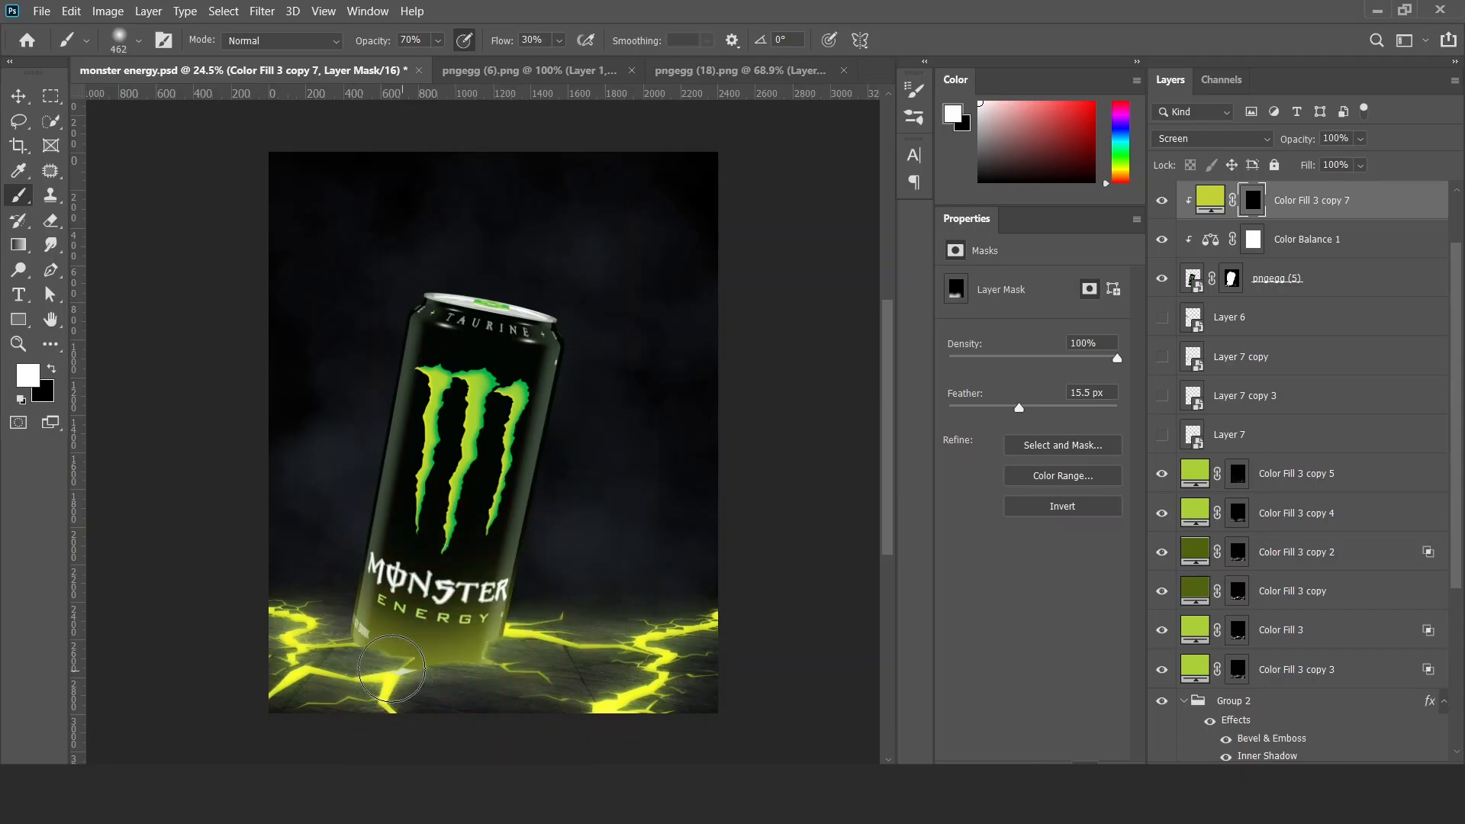
{"action": "key", "text": "v"}
Duplicate Color Fill 3 copy 7 beneath itself, clear the duplicate's mask to black and paint a tighter glow along the can's bottom edge.
{"action": "left_click_drag", "start_coordinate": [1289, 200], "coordinate": [1290, 223]}
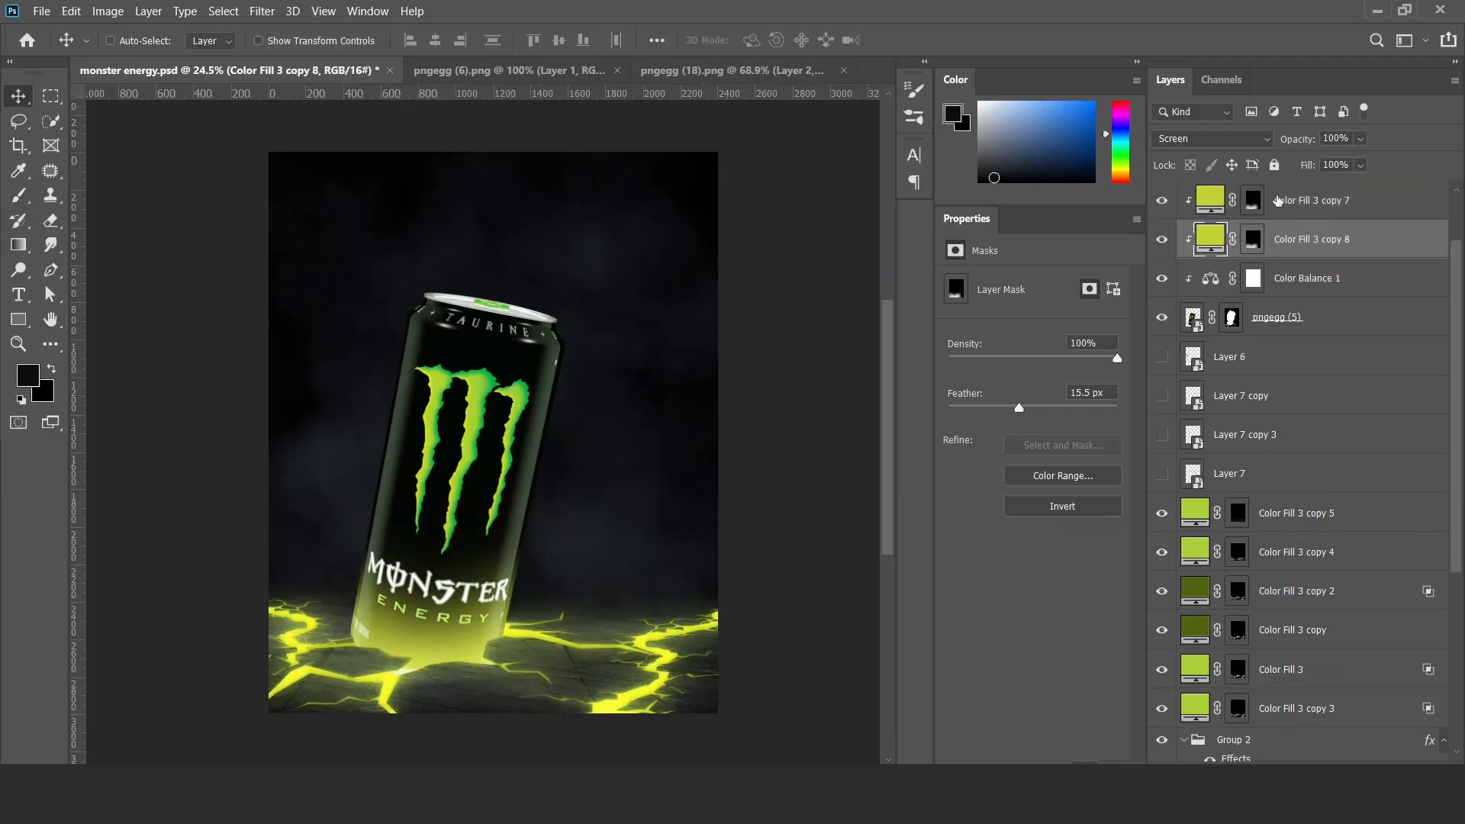
{"action": "left_click", "coordinate": [1253, 239]}
{"action": "key", "text": "alt+BackSpace"}
{"action": "key", "text": "ctrl+i"}
{"action": "key", "text": "b"}
{"action": "left_click_drag", "start_coordinate": [398, 668], "coordinate": [392, 667]}
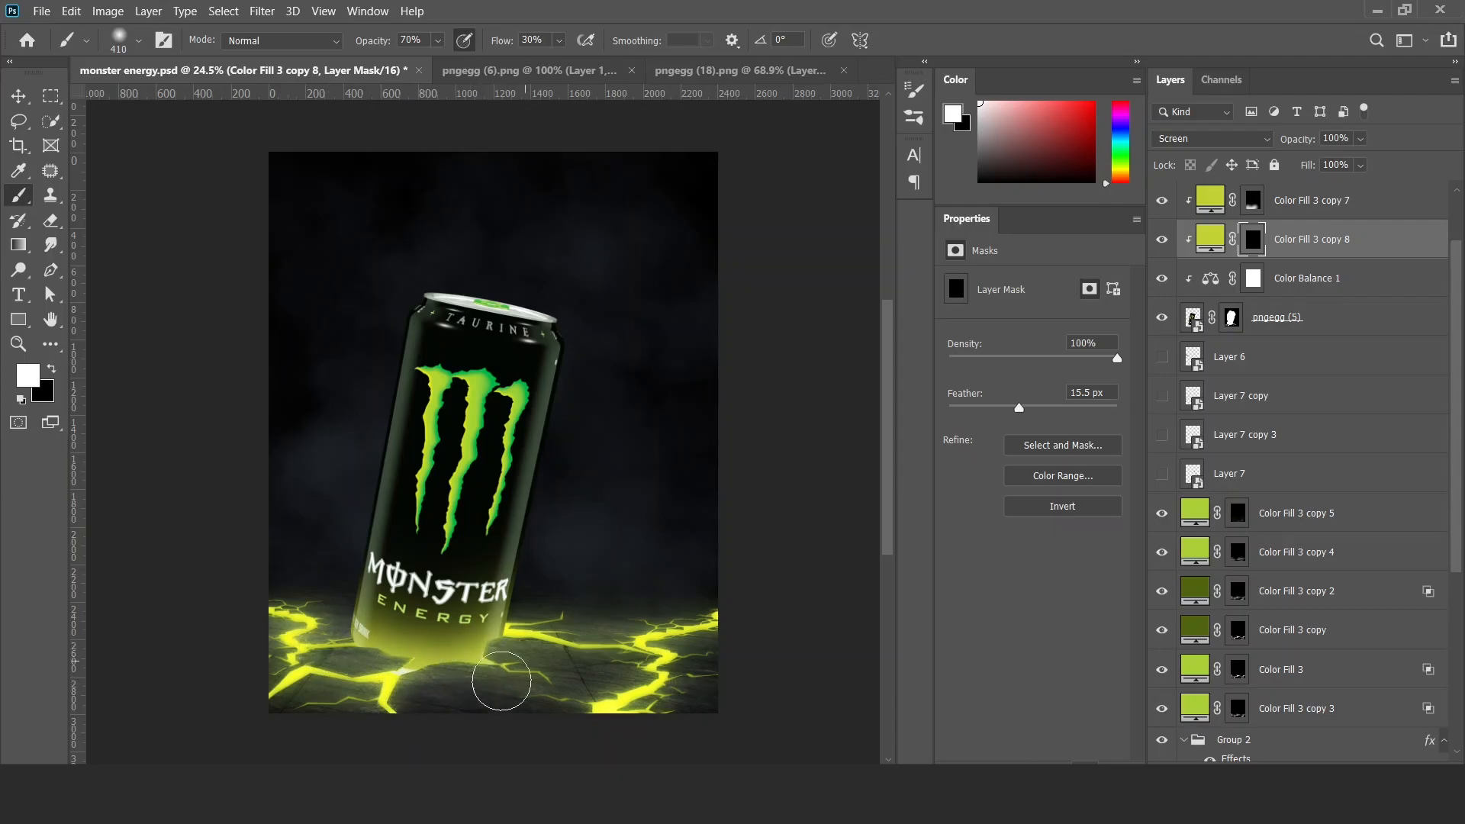
{"action": "key", "text": "v"}
Duplicate the yellow-green fill as an unclipped layer above Color Fill 3 copy 7, clear its mask and paint glow where the can meets the floor.
{"action": "scroll", "coordinate": [1282, 336], "scroll_direction": "up", "scroll_amount": 3}
{"action": "left_click_drag", "start_coordinate": [1290, 356], "coordinate": [1278, 282]}
{"action": "left_click", "coordinate": [1245, 279]}
{"action": "key", "text": "alt+BackSpace"}
{"action": "key", "text": "ctrl+i"}
{"action": "key", "text": "b"}
{"action": "scroll", "coordinate": [368, 666], "scroll_direction": "up", "scroll_amount": 5}
{"action": "left_click_drag", "start_coordinate": [336, 629], "coordinate": [324, 636]}
{"action": "mouse_move", "coordinate": [404, 614]}
{"action": "left_mouse_down"}
{"action": "mouse_move", "coordinate": [488, 664]}
{"action": "mouse_move", "coordinate": [542, 660]}
{"action": "mouse_move", "coordinate": [658, 641]}
{"action": "mouse_move", "coordinate": [725, 580]}
{"action": "left_mouse_up"}
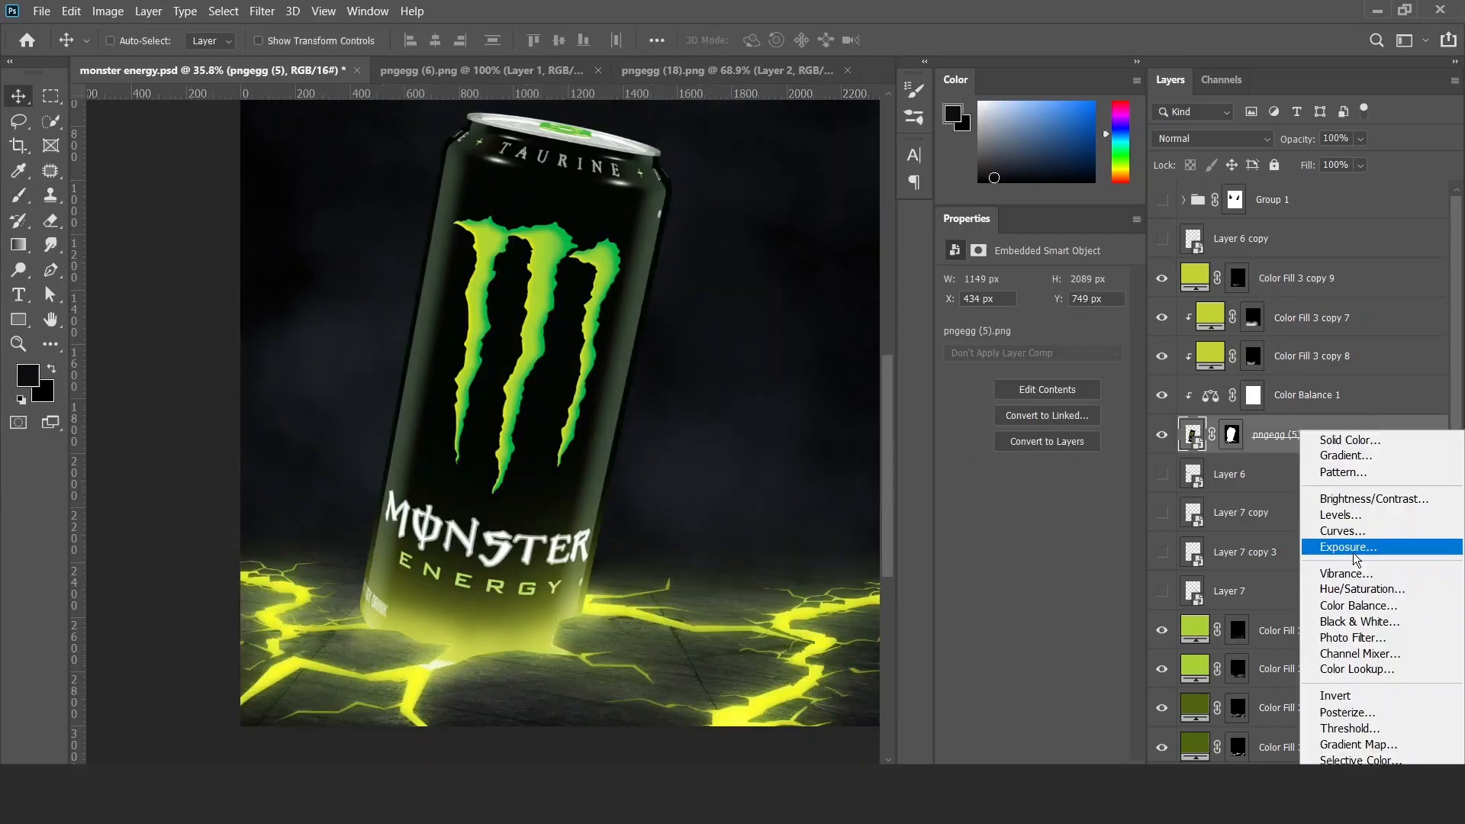
Add an Exposure adjustment clipped directly above pngegg (5) and set its blend mode to Multiply.
{"action": "left_click", "coordinate": [1251, 546]}
{"action": "left_click", "coordinate": [1212, 139]}
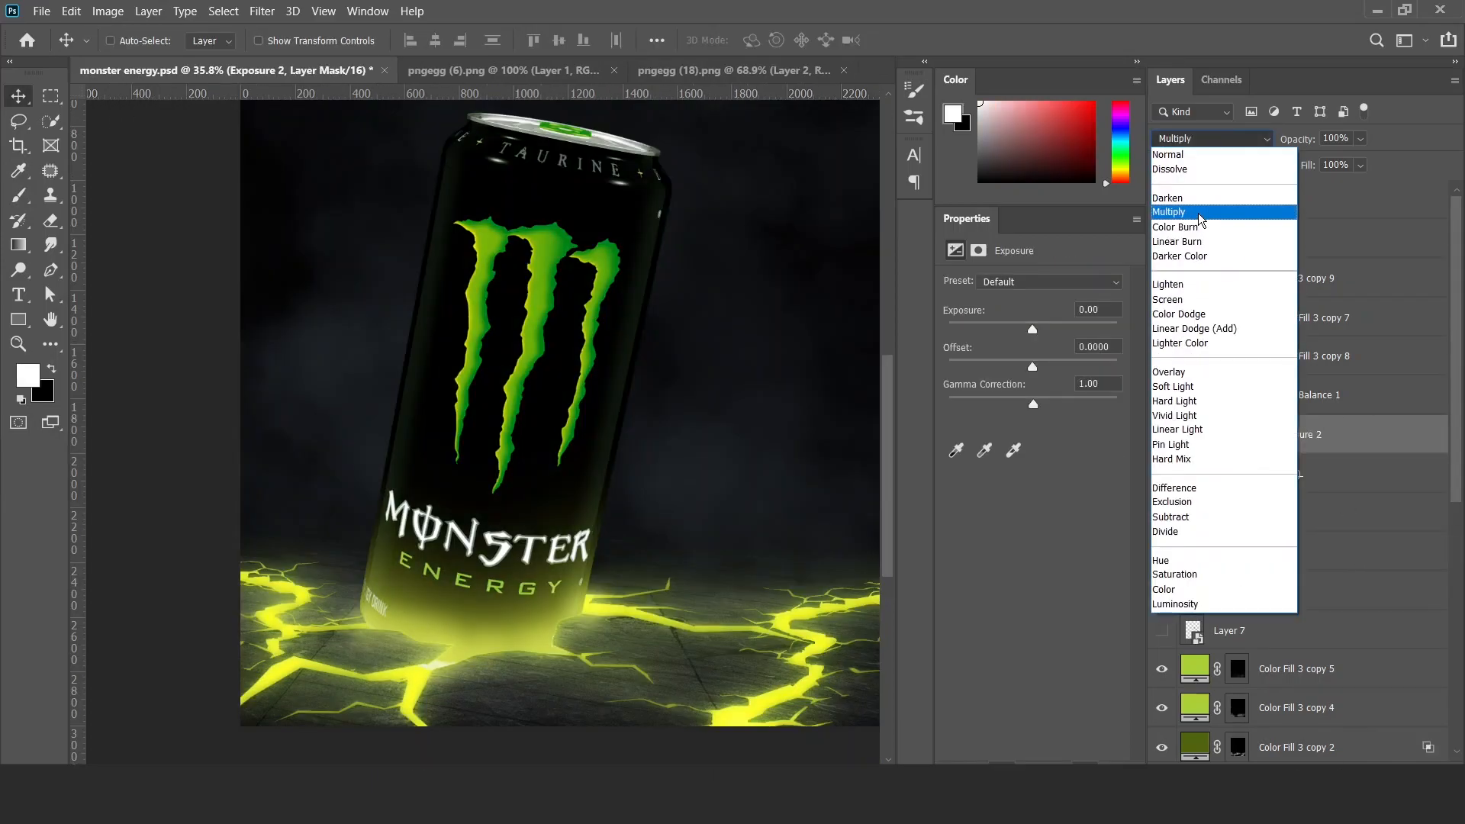
{"action": "left_click", "coordinate": [1198, 214]}
{"action": "scroll", "coordinate": [422, 353], "scroll_direction": "down", "scroll_amount": 2}
{"action": "scroll", "coordinate": [537, 517], "scroll_direction": "up", "scroll_amount": 1}
Paint black over the can's centre on the Exposure 2 mask with a large soft brush, and compare the adjustment hidden and shown.
{"action": "mouse_move", "coordinate": [488, 370]}
{"action": "left_mouse_down"}
{"action": "mouse_move", "coordinate": [537, 517]}
{"action": "mouse_move", "coordinate": [713, 467]}
{"action": "left_mouse_up"}
{"action": "key", "text": "b"}
{"action": "key", "text": "x"}
{"action": "left_click", "coordinate": [531, 421]}
{"action": "left_click_drag", "start_coordinate": [529, 422], "coordinate": [591, 420]}
{"action": "left_click", "coordinate": [536, 432]}
{"action": "left_click", "coordinate": [520, 449]}
{"action": "left_click", "coordinate": [1163, 435]}
{"action": "left_click", "coordinate": [1163, 435]}
{"action": "left_click_drag", "start_coordinate": [500, 467], "coordinate": [507, 525]}
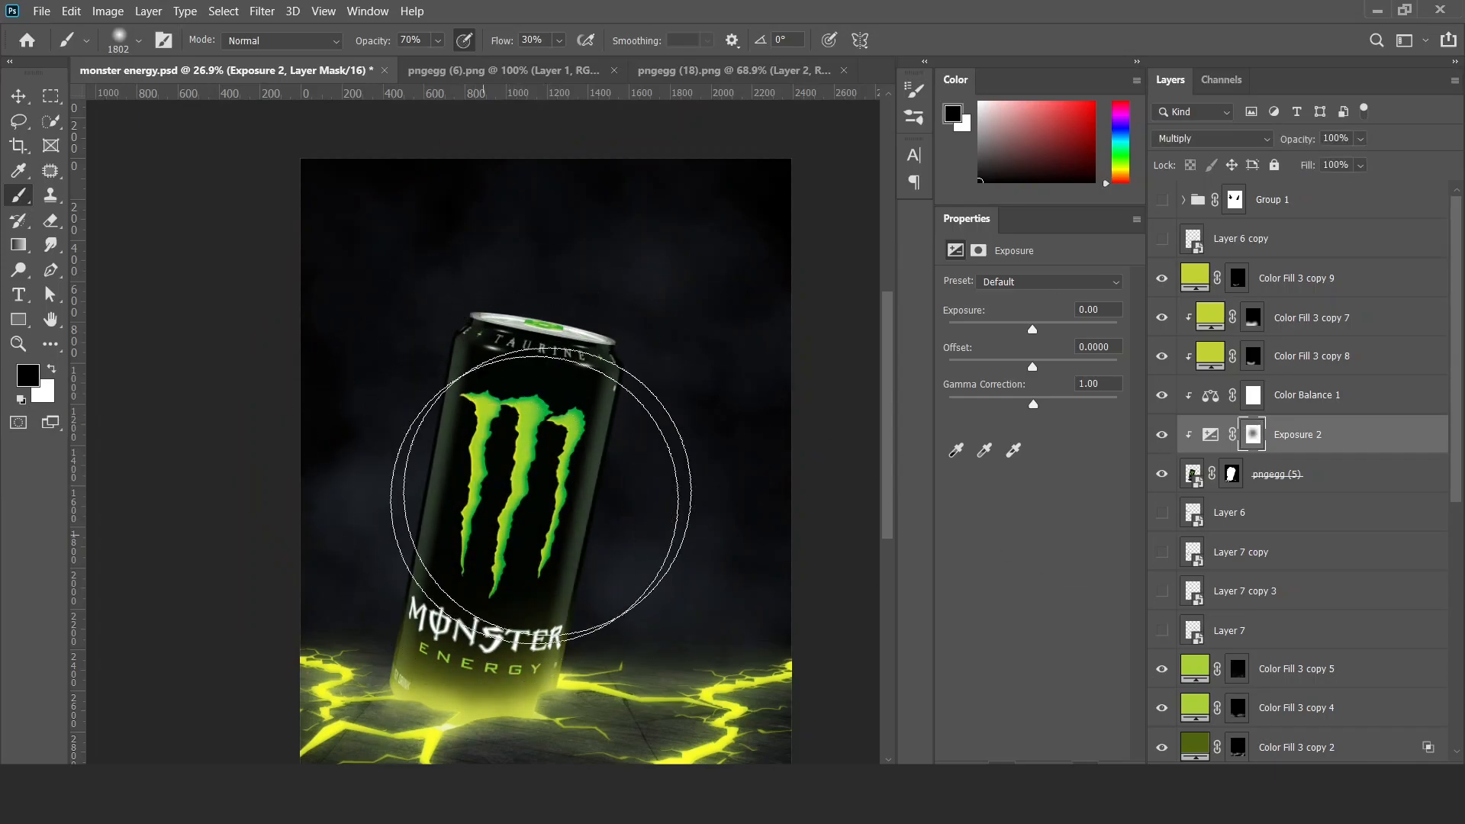
{"action": "key", "text": "v"}
{"action": "left_click", "coordinate": [1163, 437]}
{"action": "left_click", "coordinate": [1162, 437]}
Duplicate Exposure 2 below Color Fill 3 copy 9, clip it, set it to Normal and lower its Exposure to -5.91.
{"action": "left_click_drag", "start_coordinate": [1298, 434], "coordinate": [1293, 295]}
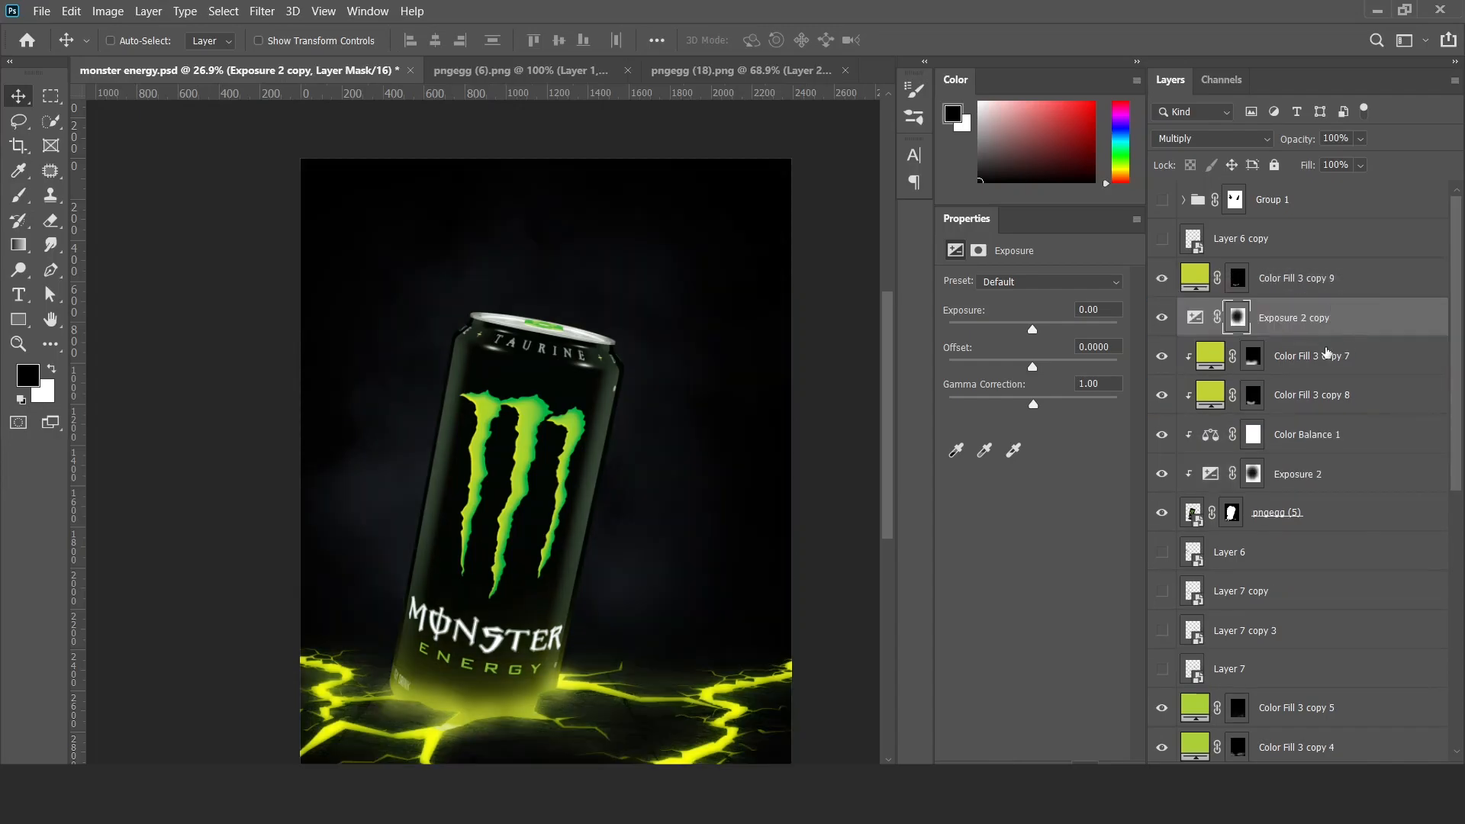
{"action": "left_click", "coordinate": [1311, 330], "text": "alt"}
{"action": "left_click", "coordinate": [1220, 138]}
{"action": "left_click", "coordinate": [1219, 157]}
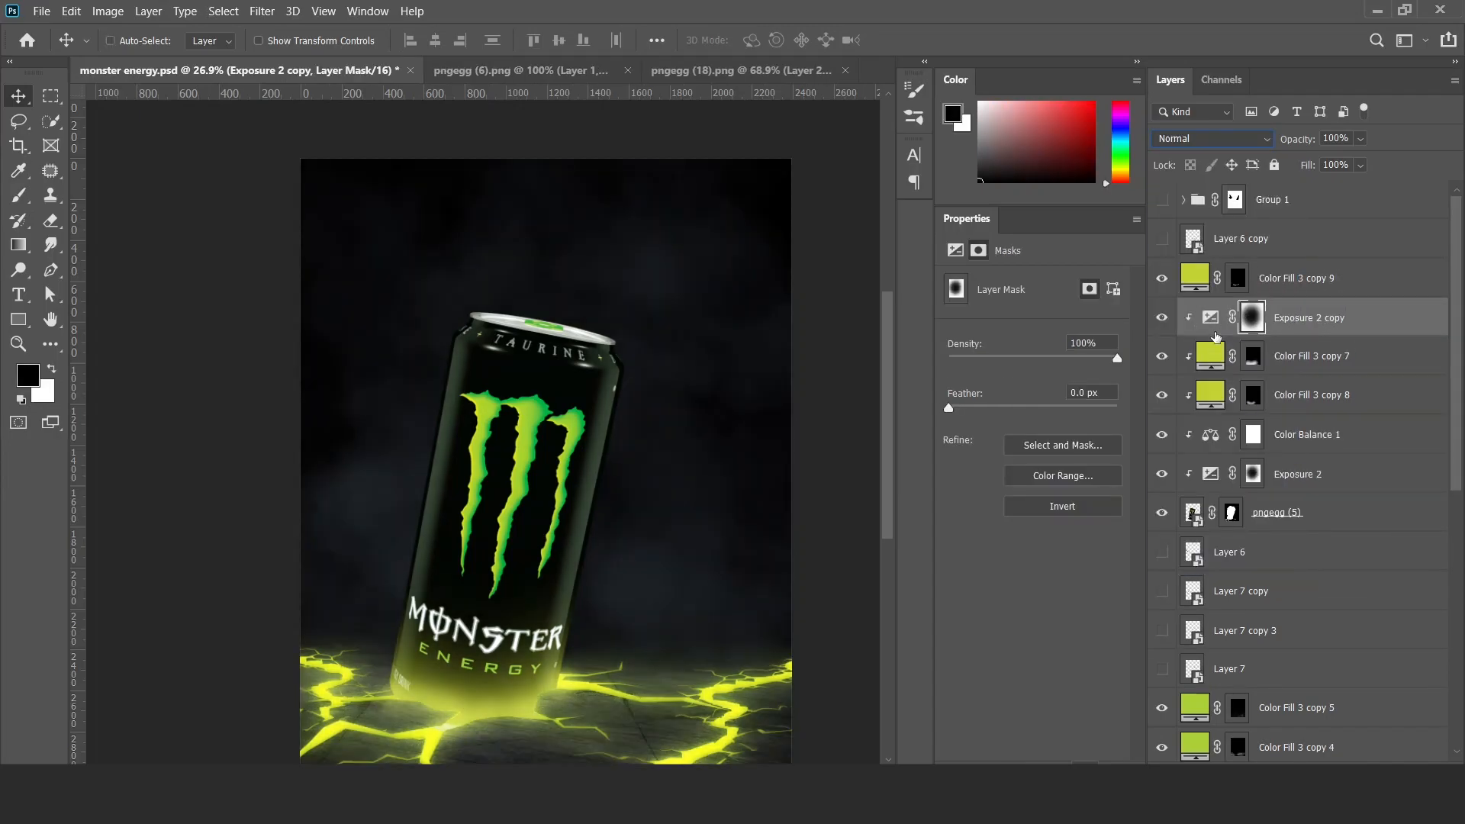
{"action": "left_click", "coordinate": [1211, 319]}
{"action": "left_click_drag", "start_coordinate": [1032, 330], "coordinate": [982, 342]}
Invert the Exposure 2 copy mask, try painting shading around the can's base, and delete the adjustment.
{"action": "key", "text": "ctrl+i"}
{"action": "key", "text": "b"}
{"action": "left_click_drag", "start_coordinate": [572, 665], "coordinate": [351, 711]}
{"action": "mouse_move", "coordinate": [451, 718]}
{"action": "left_mouse_down"}
{"action": "mouse_move", "coordinate": [467, 648]}
{"action": "mouse_move", "coordinate": [573, 650]}
{"action": "left_mouse_up"}
{"action": "key", "text": "v"}
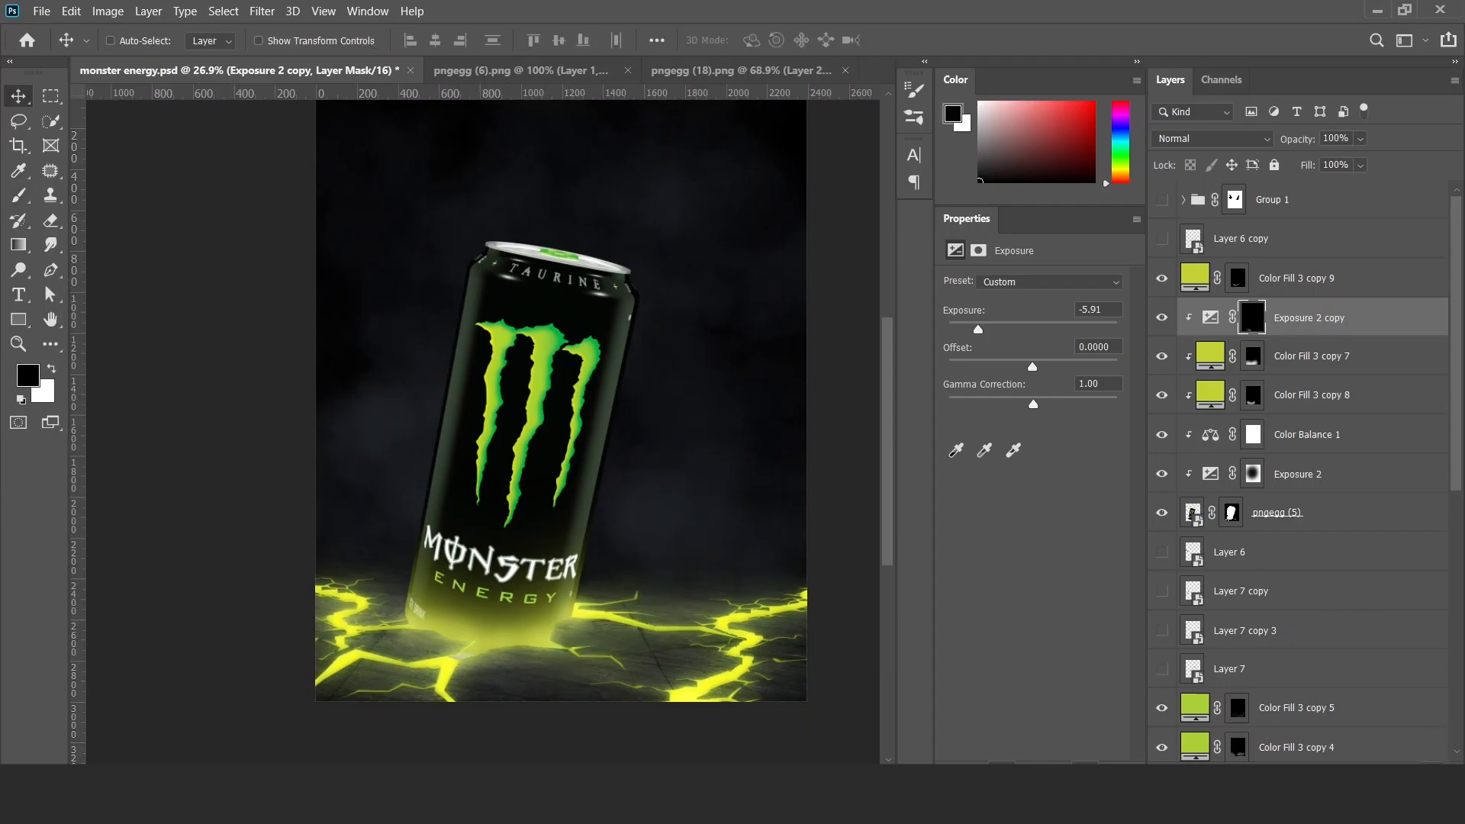
{"action": "key", "text": "Delete"}
{"action": "key", "text": "Delete"}
Compare Exposure 2 hidden and shown, and set its opacity to 50%.
{"action": "mouse_move", "coordinate": [406, 547]}
{"action": "left_mouse_down"}
{"action": "mouse_move", "coordinate": [379, 529]}
{"action": "mouse_move", "coordinate": [507, 526]}
{"action": "mouse_move", "coordinate": [378, 550]}
{"action": "left_mouse_up"}
{"action": "left_click", "coordinate": [1159, 435]}
{"action": "left_click", "coordinate": [1160, 434]}
{"action": "left_click", "coordinate": [1297, 432]}
{"action": "left_click_drag", "start_coordinate": [694, 504], "coordinate": [650, 547]}
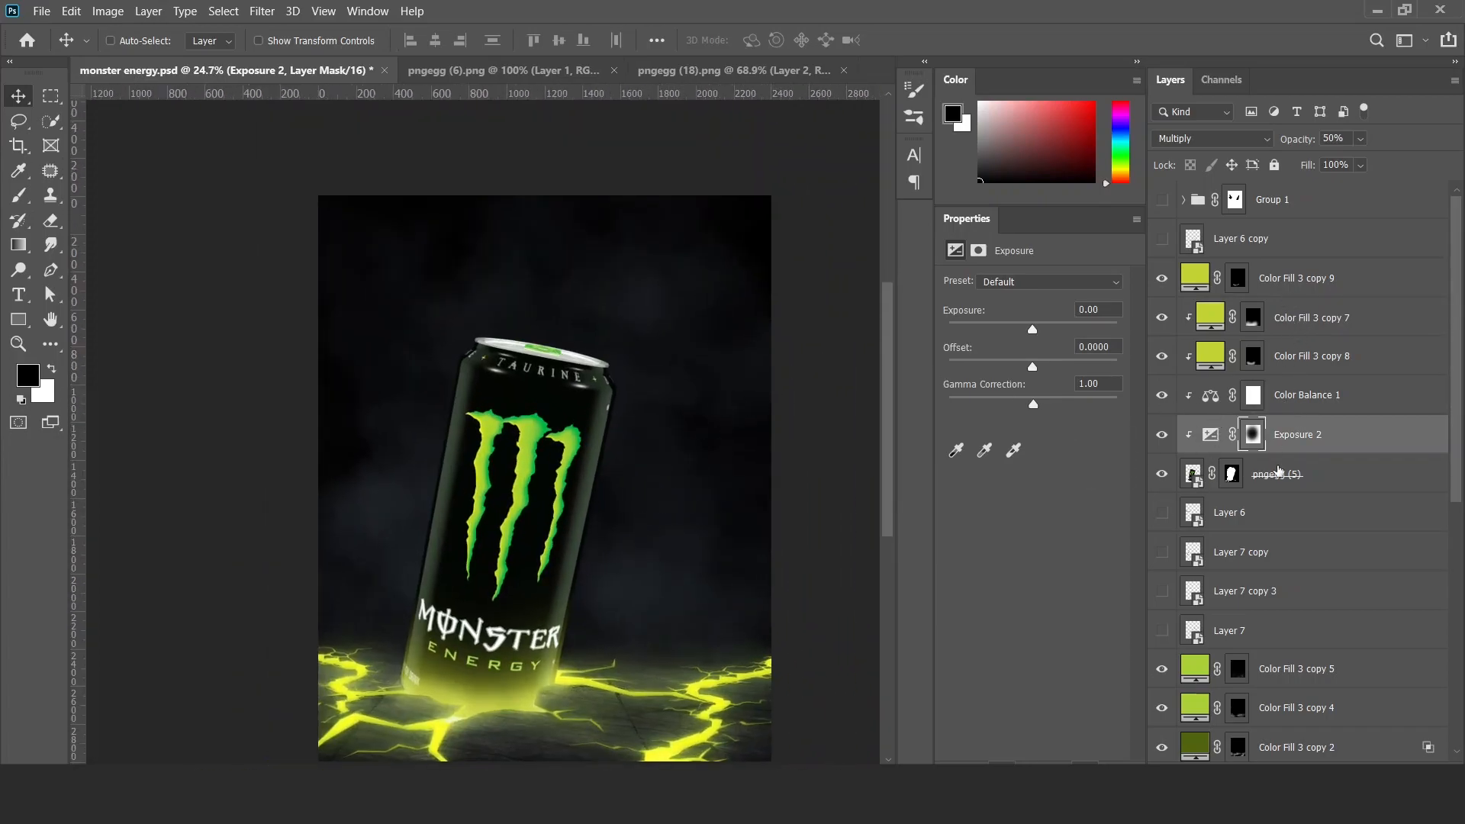
Add a clipped Curves adjustment above Color Balance 1, shape it to brighten midtones with slightly darker shadows, and compare the result.
{"action": "left_click", "coordinate": [1302, 411]}
{"action": "left_click", "coordinate": [1304, 772]}
{"action": "left_click", "coordinate": [1323, 534]}
{"action": "left_click_drag", "start_coordinate": [1014, 439], "coordinate": [1048, 379]}
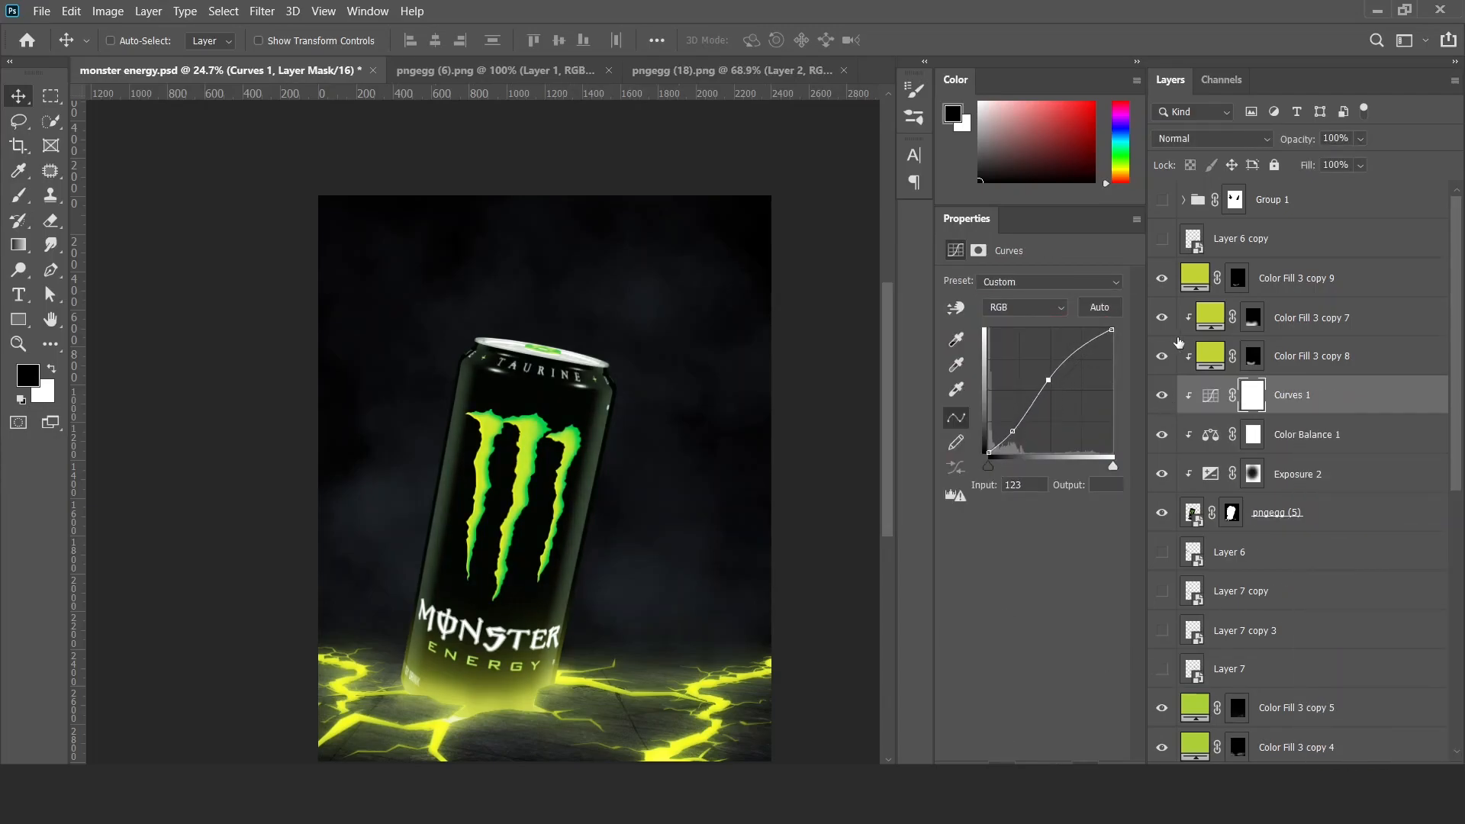
{"action": "left_click_drag", "start_coordinate": [1151, 421], "coordinate": [1162, 279]}
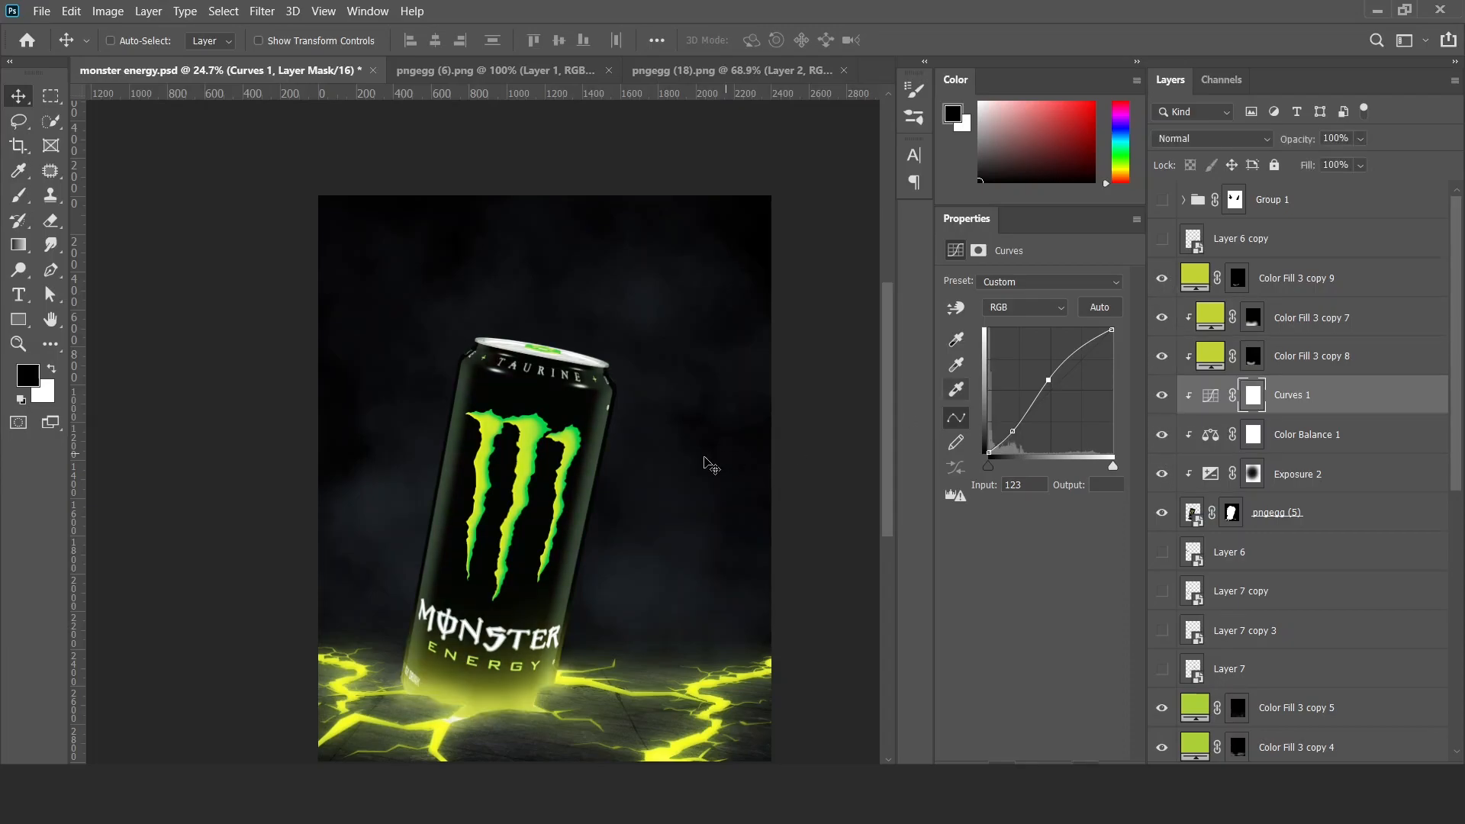
{"action": "scroll", "coordinate": [495, 515], "scroll_direction": "down", "scroll_amount": 7}
{"action": "scroll", "coordinate": [494, 515], "scroll_direction": "up", "scroll_amount": 6}
Set the Color Balance 1 adjustment's opacity to 30% and check the can against the floor.
{"action": "left_click", "coordinate": [1302, 435]}
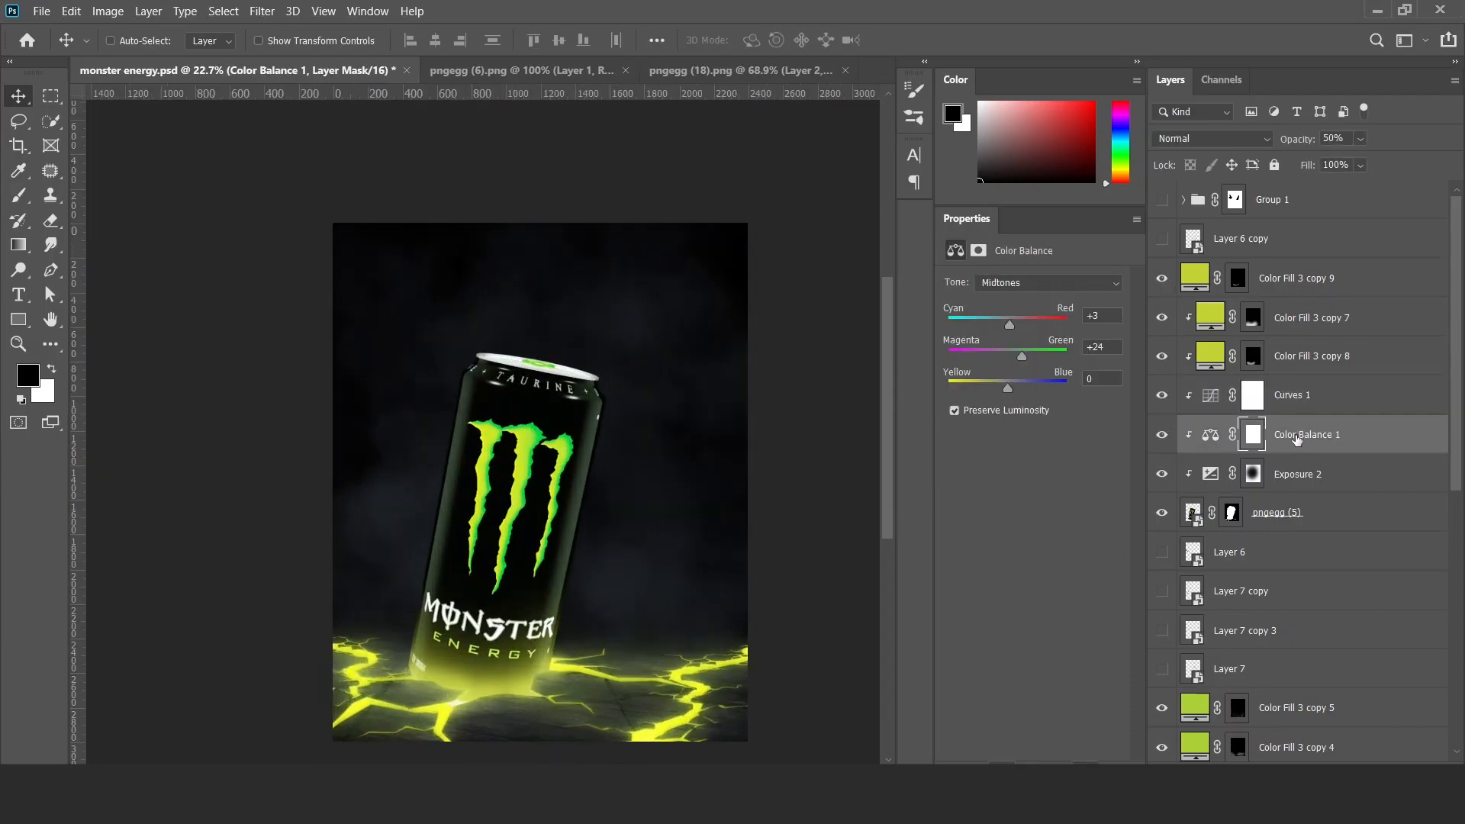
{"action": "scroll", "coordinate": [618, 534], "scroll_direction": "down", "scroll_amount": 5}
{"action": "scroll", "coordinate": [572, 598], "scroll_direction": "up", "scroll_amount": 7}
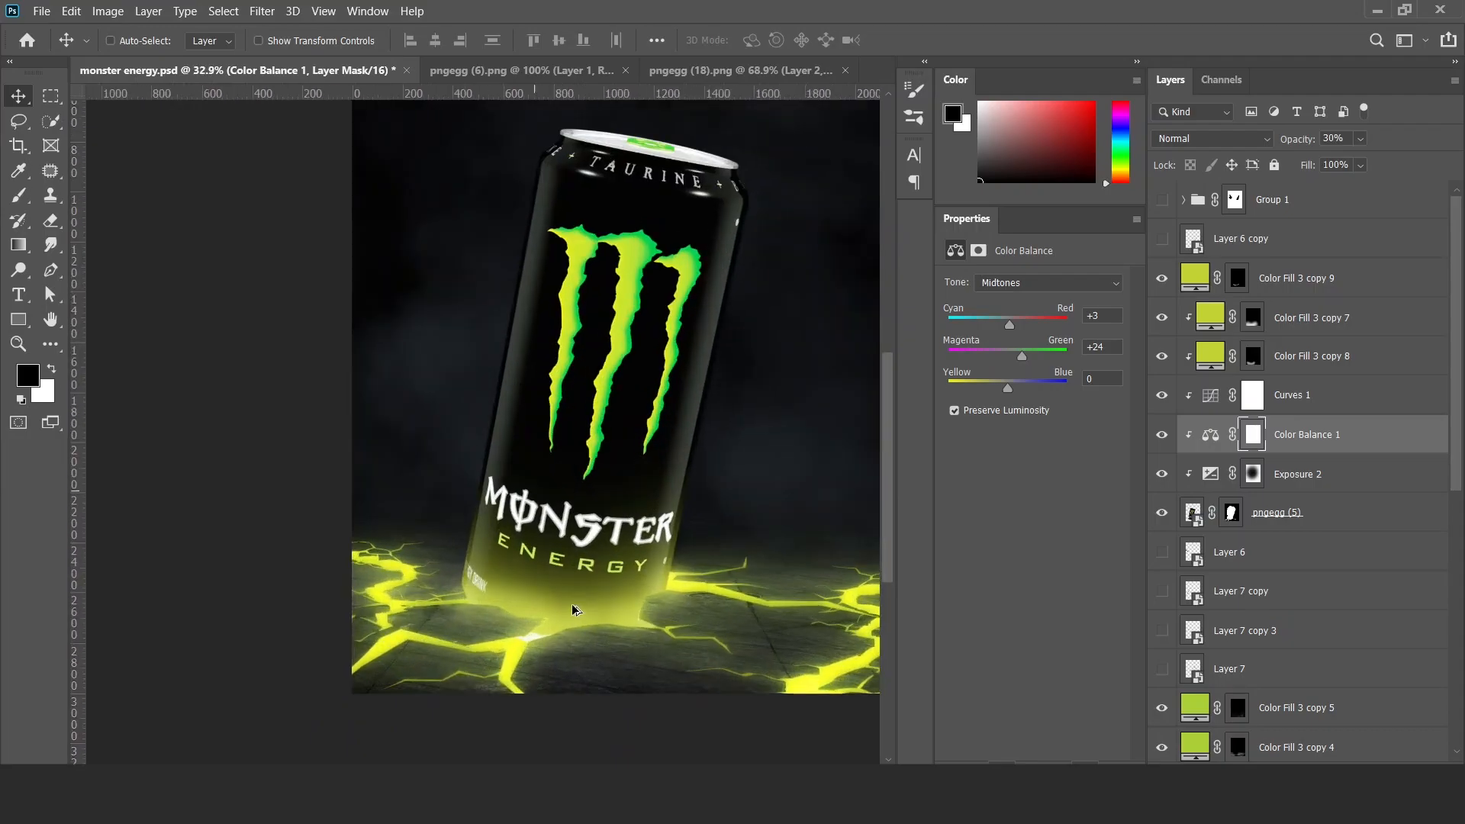
{"action": "left_click_drag", "start_coordinate": [617, 604], "coordinate": [559, 589]}
{"action": "scroll", "coordinate": [564, 583], "scroll_direction": "down", "scroll_amount": 3}
{"action": "left_click_drag", "start_coordinate": [681, 527], "coordinate": [666, 582]}
{"action": "scroll", "coordinate": [590, 510], "scroll_direction": "up", "scroll_amount": 3}
{"action": "left_click_drag", "start_coordinate": [590, 510], "coordinate": [639, 514]}
{"action": "scroll", "coordinate": [1359, 689], "scroll_direction": "down", "scroll_amount": 4}
{"action": "scroll", "coordinate": [1358, 689], "scroll_direction": "down", "scroll_amount": 4}
Try recoloring the Color Fill 2 smoke to the olive tone 3c3c30.
{"action": "double_click", "coordinate": [1192, 634]}
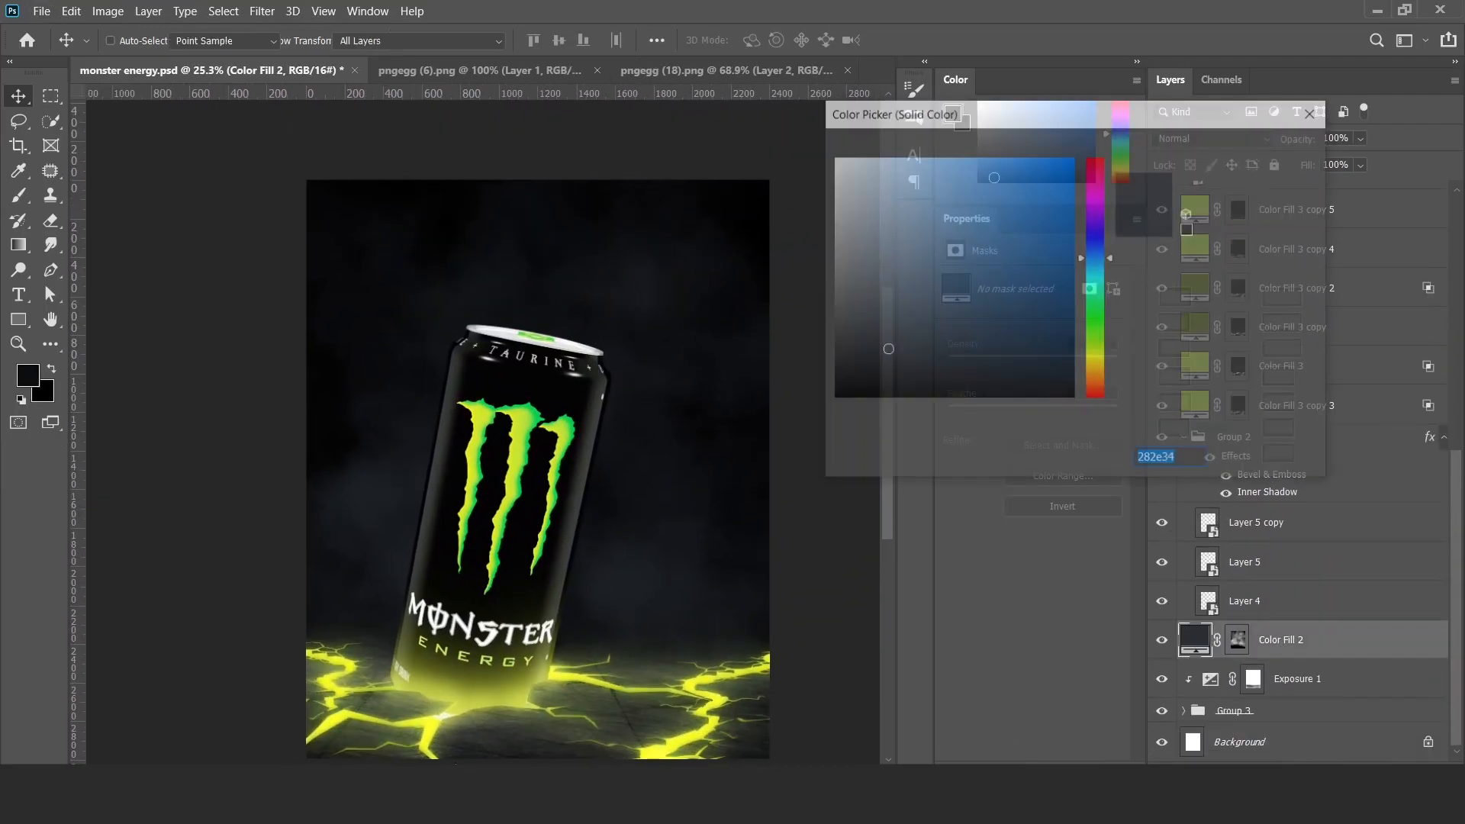
{"action": "left_click", "coordinate": [558, 674]}
{"action": "left_click", "coordinate": [1143, 229]}
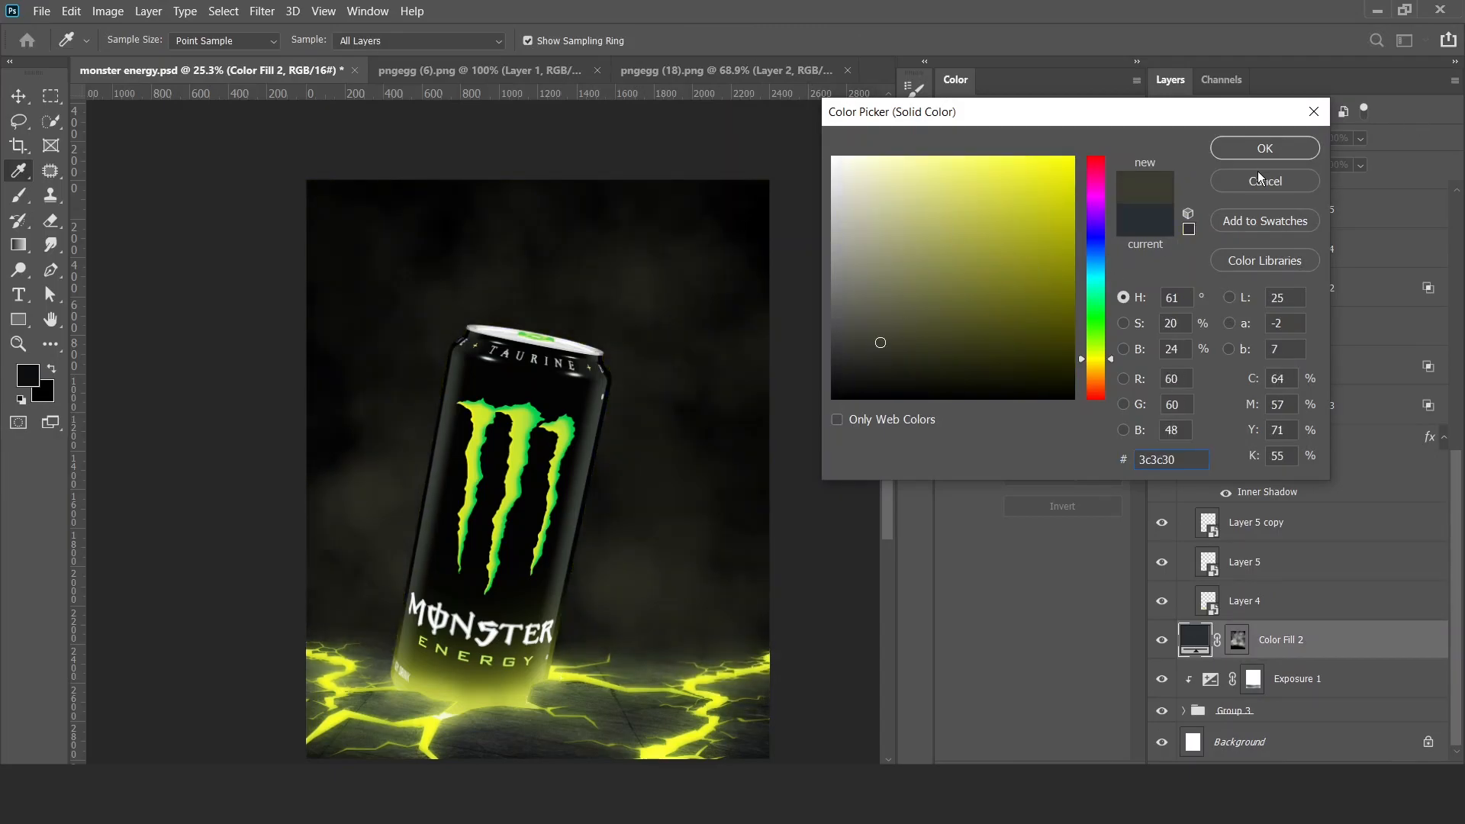
{"action": "left_click", "coordinate": [1260, 151]}
Duplicate Color Fill 2 and change the copy's fill to a dark olive green.
{"action": "key", "text": "ctrl+j"}
{"action": "double_click", "coordinate": [1209, 641]}
{"action": "left_click_drag", "start_coordinate": [1103, 299], "coordinate": [1096, 354]}
{"action": "left_click_drag", "start_coordinate": [921, 336], "coordinate": [926, 333]}
{"action": "left_click", "coordinate": [1264, 148]}
Fill the Color Fill 2 copy mask with black and paint white on it to reveal olive smoke above the floor.
{"action": "left_click", "coordinate": [1268, 639]}
{"action": "key", "text": "alt+BackSpace"}
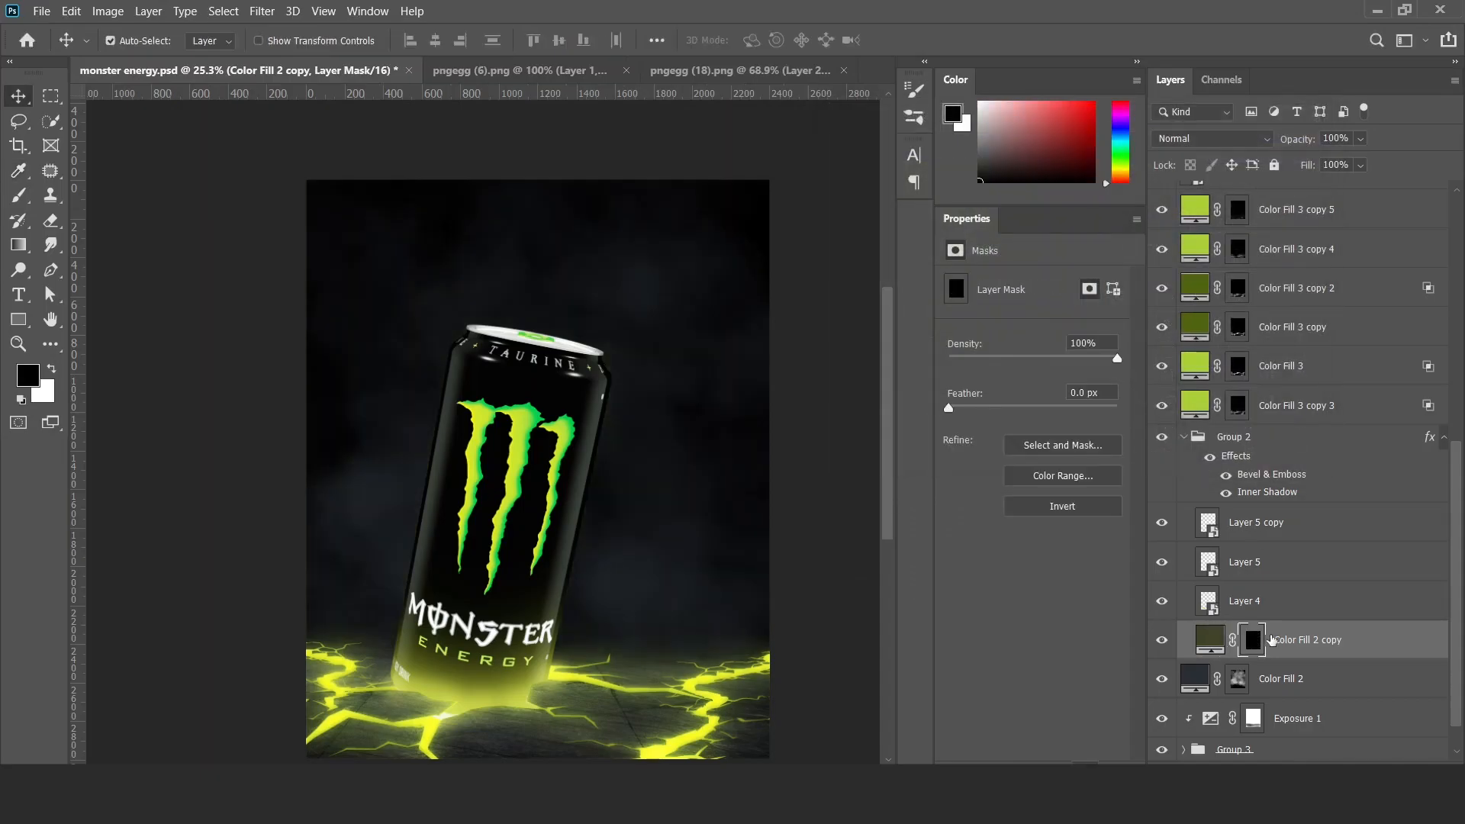
{"action": "key", "text": "b"}
{"action": "key", "text": "x"}
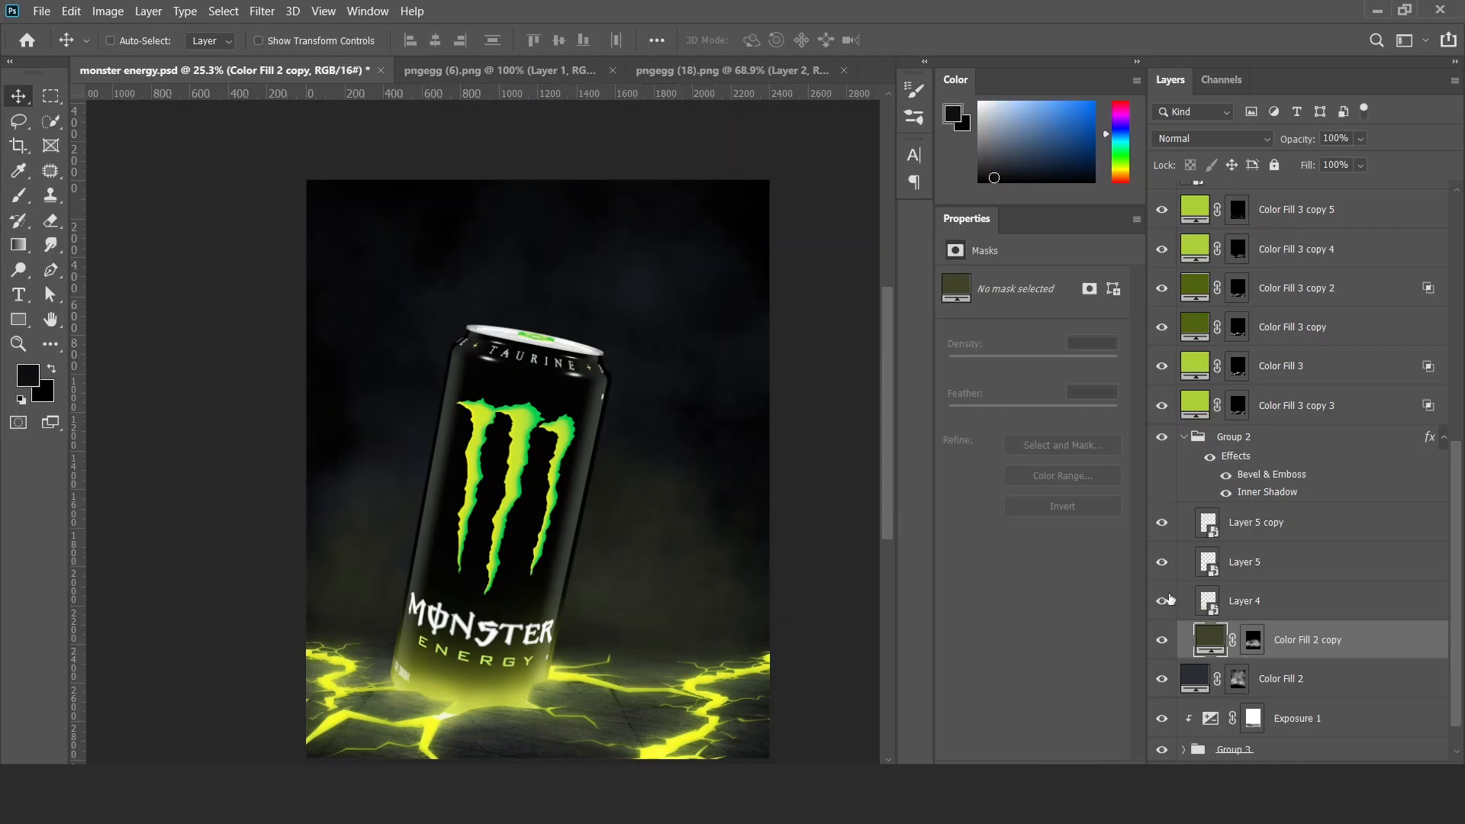
Change the Color Fill 2 copy's fill to green 3d4a27 and set its opacity to 55%.
{"action": "double_click", "coordinate": [1211, 643]}
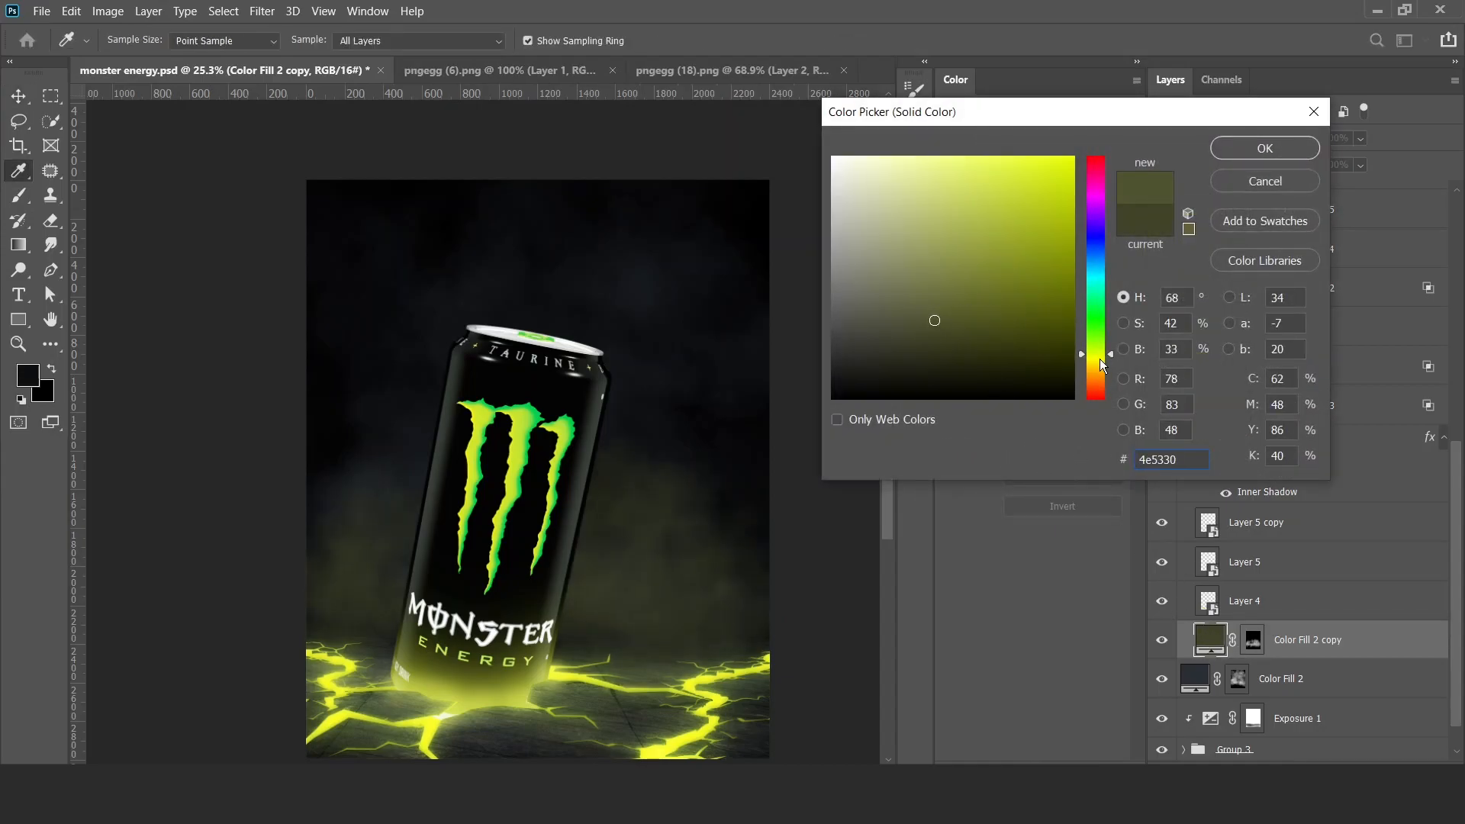
{"action": "left_click_drag", "start_coordinate": [1102, 360], "coordinate": [1102, 343]}
{"action": "key", "text": "Return"}
{"action": "scroll", "coordinate": [654, 599], "scroll_direction": "down", "scroll_amount": 5}
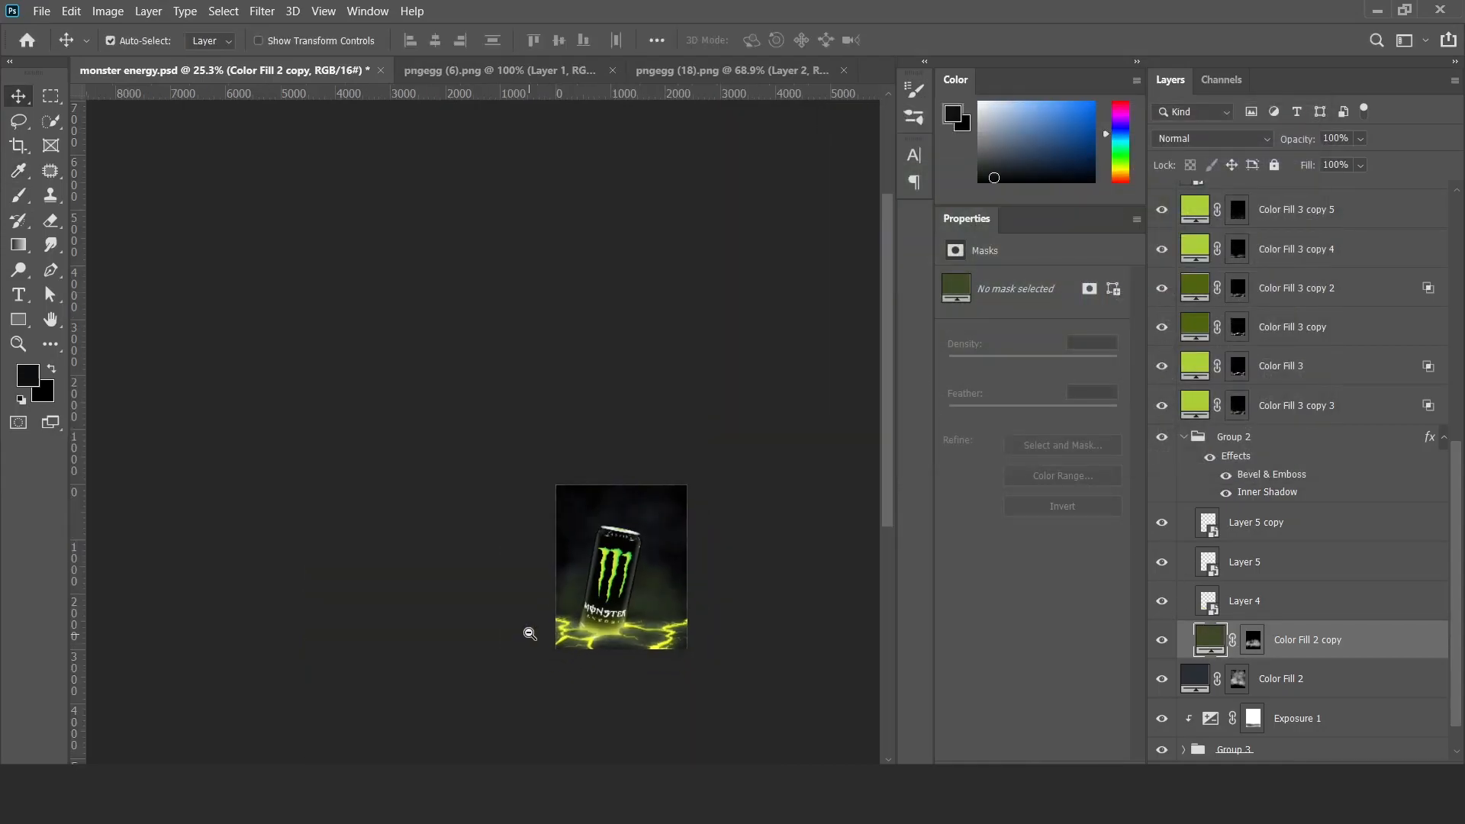
{"action": "scroll", "coordinate": [654, 598], "scroll_direction": "up", "scroll_amount": 7}
{"action": "scroll", "coordinate": [655, 599], "scroll_direction": "down", "scroll_amount": 5}
{"action": "scroll", "coordinate": [649, 610], "scroll_direction": "up", "scroll_amount": 8}
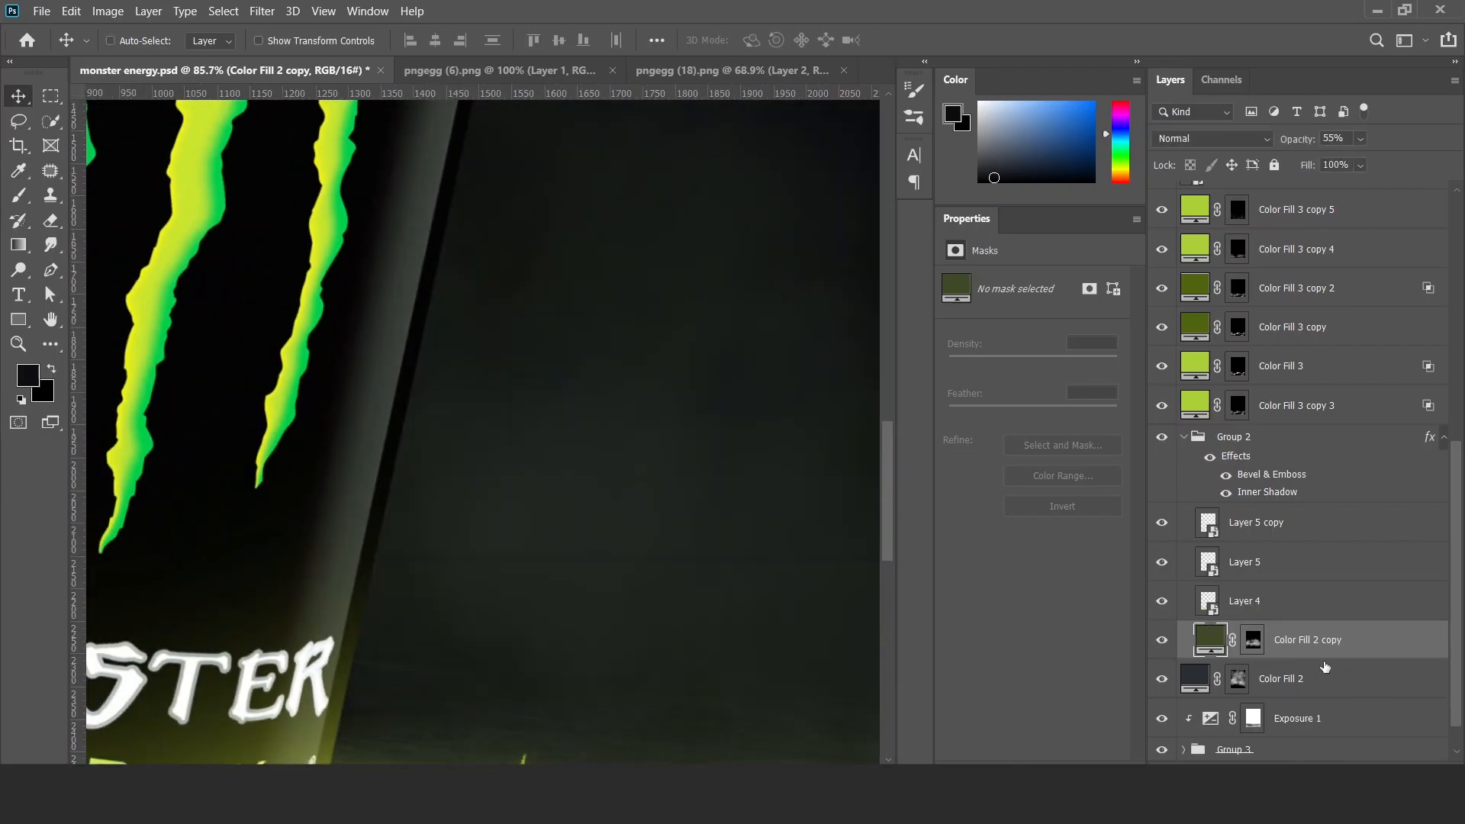
Move Color Fill 2 copy out of Group 2 and compare it hidden and shown.
{"action": "scroll", "coordinate": [565, 575], "scroll_direction": "down", "scroll_amount": 3}
{"action": "scroll", "coordinate": [640, 625], "scroll_direction": "down", "scroll_amount": 5}
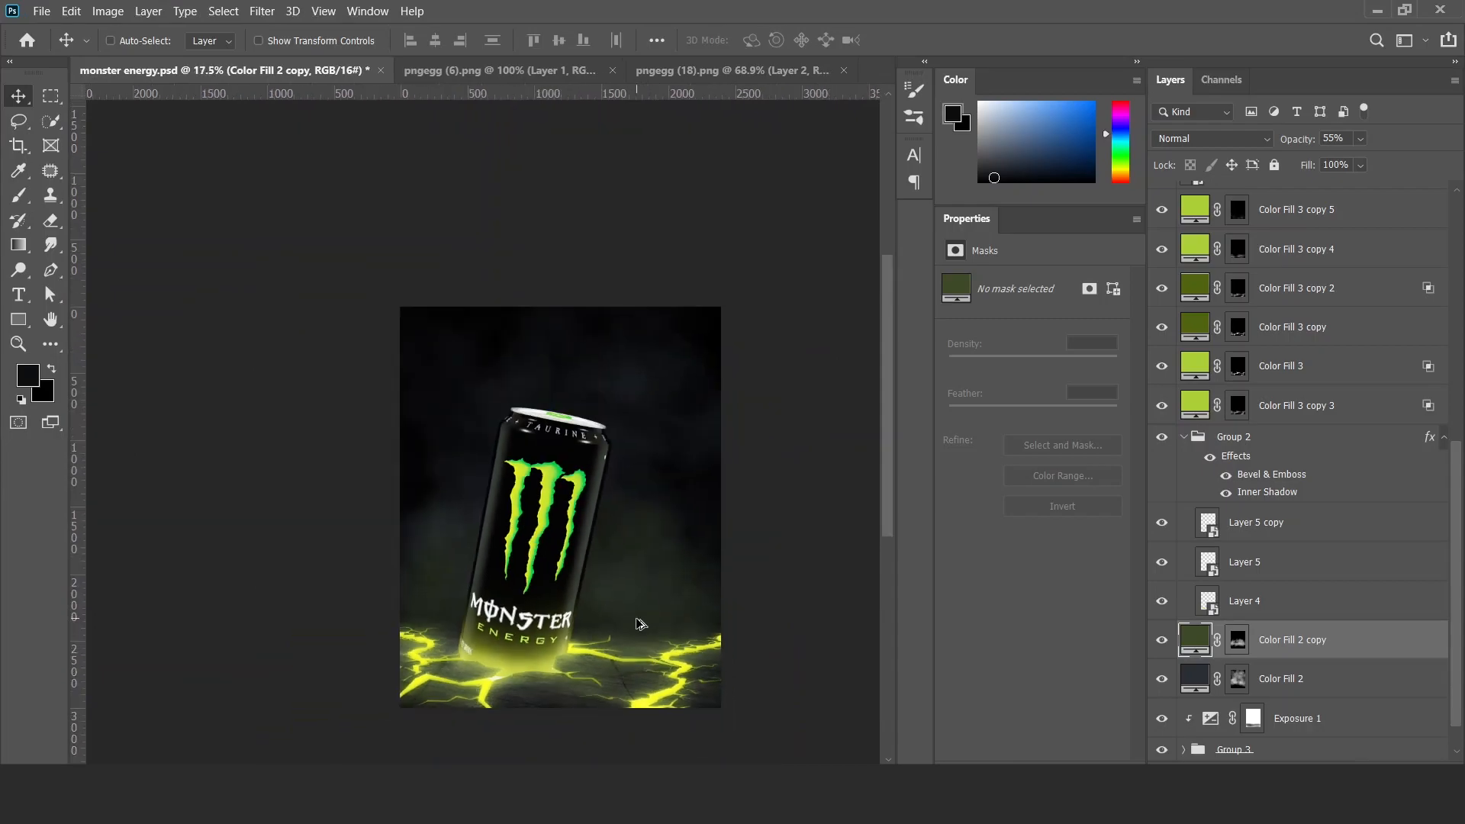
{"action": "scroll", "coordinate": [640, 626], "scroll_direction": "up", "scroll_amount": 4}
{"action": "left_click", "coordinate": [1161, 640]}
{"action": "left_click", "coordinate": [1161, 640]}
Change the Color Fill 2 copy's fill to olive 5c632c and set its opacity to 50%.
{"action": "double_click", "coordinate": [1210, 640]}
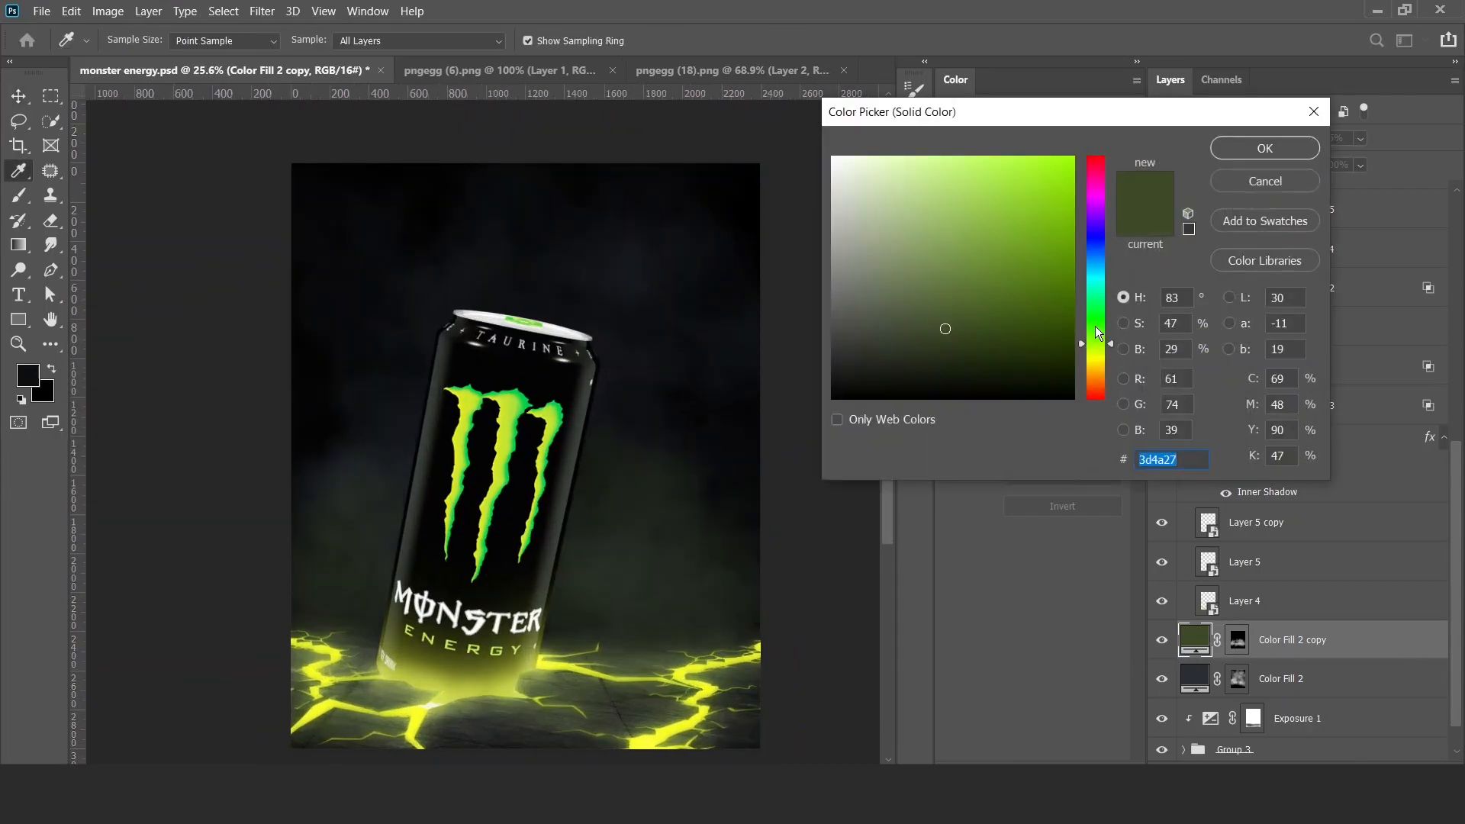
{"action": "left_click_drag", "start_coordinate": [1100, 351], "coordinate": [1100, 358]}
{"action": "left_click", "coordinate": [969, 305]}
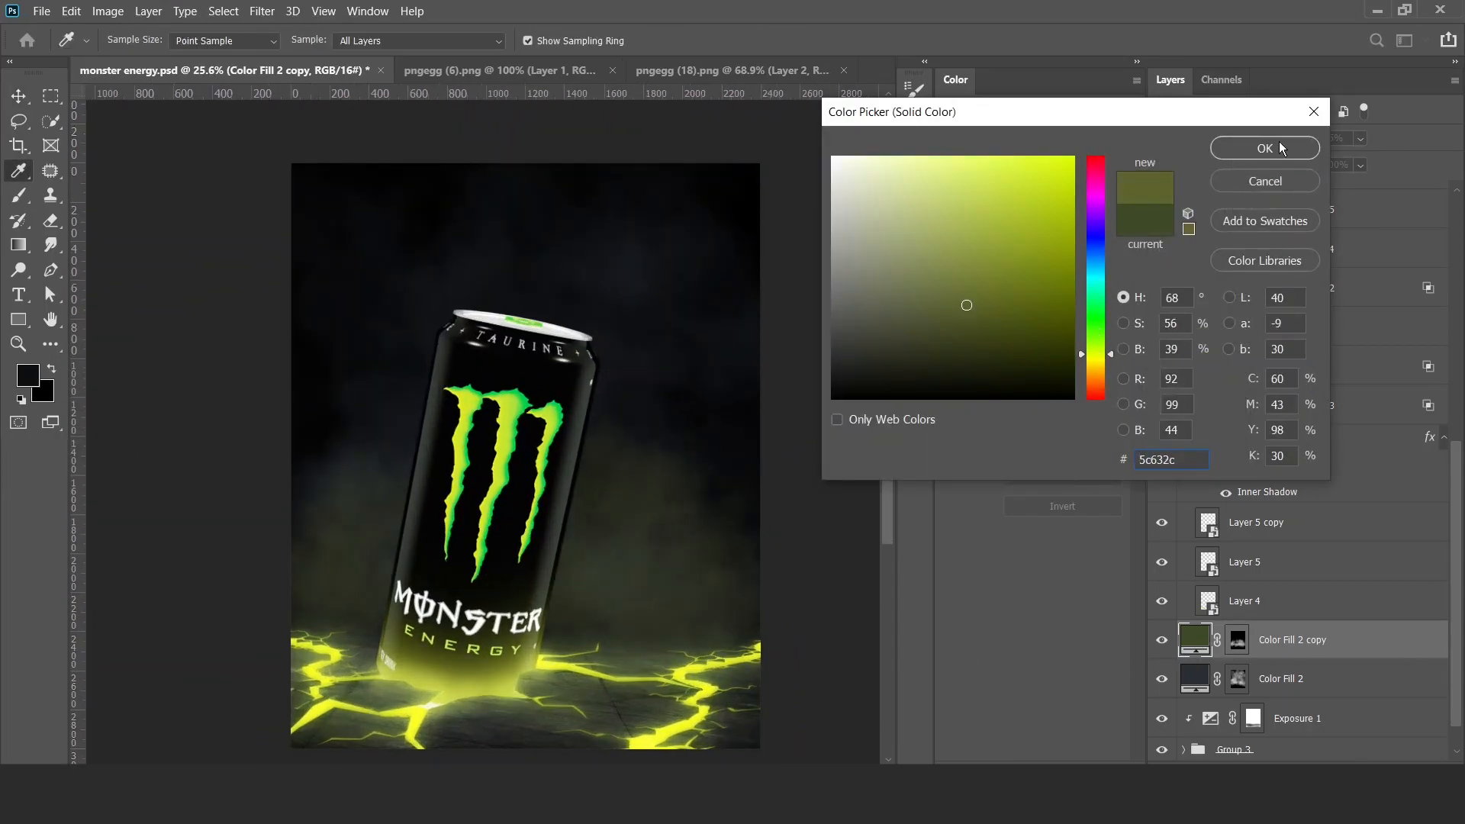
{"action": "left_click", "coordinate": [1281, 148]}
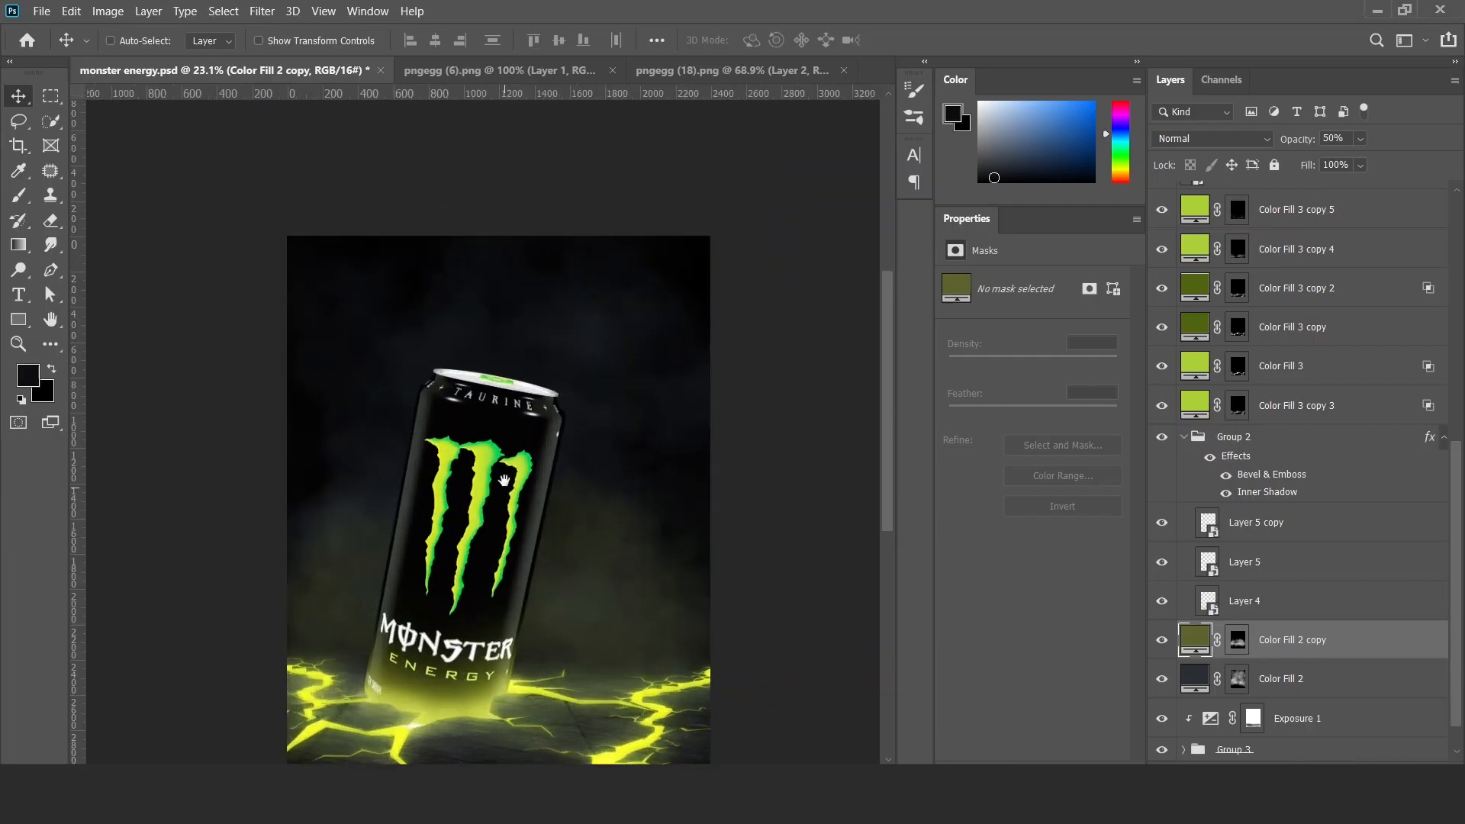
Create a new layer and paint a large soft white glow over the poster's upper-left corner.
{"action": "scroll", "coordinate": [1202, 344], "scroll_direction": "up", "scroll_amount": 5}
{"action": "left_click", "coordinate": [1296, 241]}
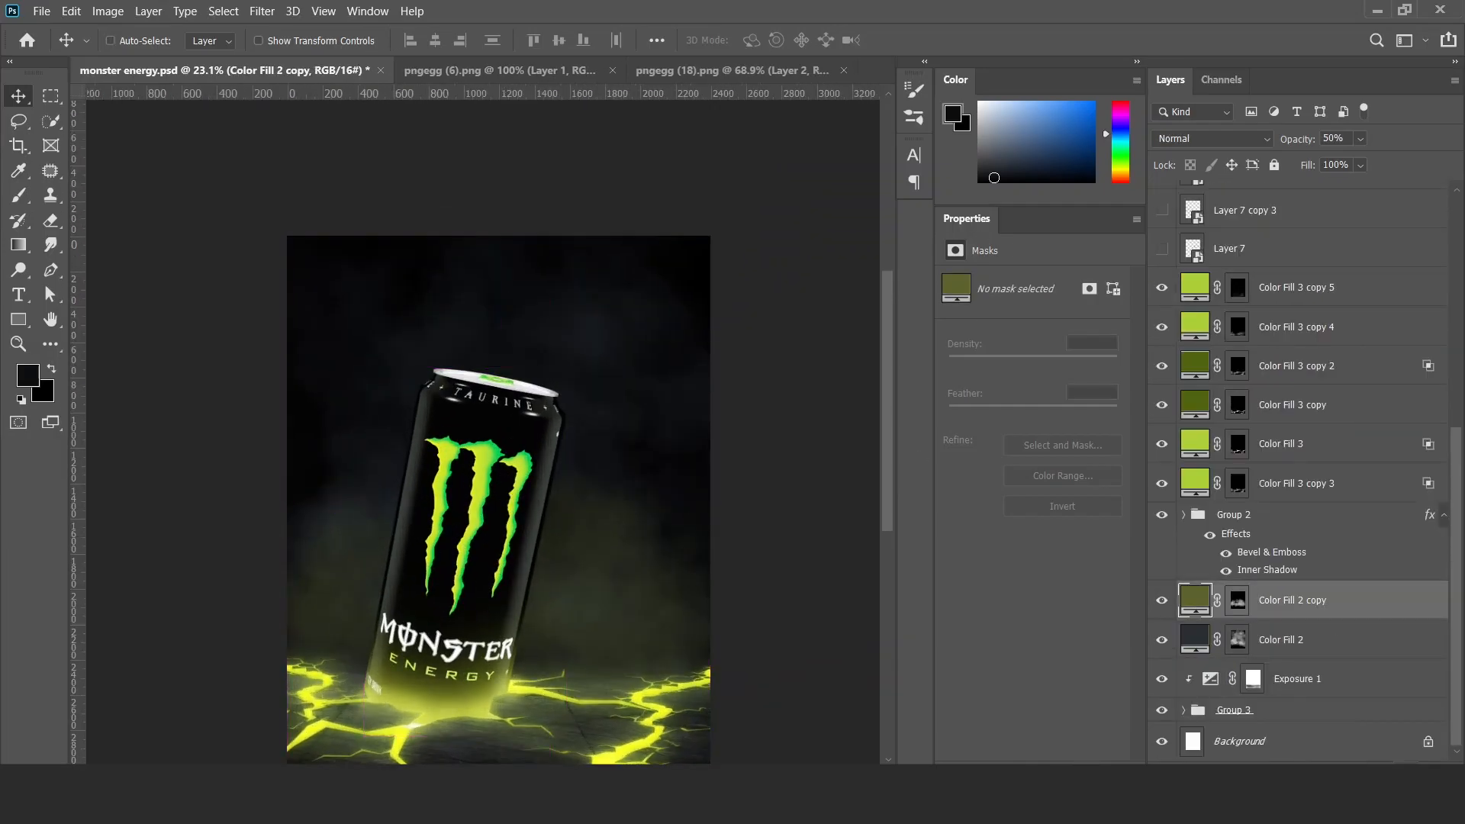
{"action": "key", "text": "ctrl+shift+alt+n"}
{"action": "key", "text": "b"}
{"action": "key", "text": "d"}
{"action": "left_click_drag", "start_coordinate": [637, 399], "coordinate": [807, 274]}
{"action": "key", "text": "x"}
{"action": "mouse_move", "coordinate": [320, 256]}
{"action": "left_mouse_down"}
{"action": "mouse_move", "coordinate": [235, 274]}
{"action": "mouse_move", "coordinate": [117, 445]}
{"action": "mouse_move", "coordinate": [236, 196]}
{"action": "left_mouse_up"}
Set the white glow layer to Screen and place it directly below Group 2.
{"action": "key", "text": "v"}
{"action": "left_click", "coordinate": [1211, 138]}
{"action": "left_click", "coordinate": [1176, 280]}
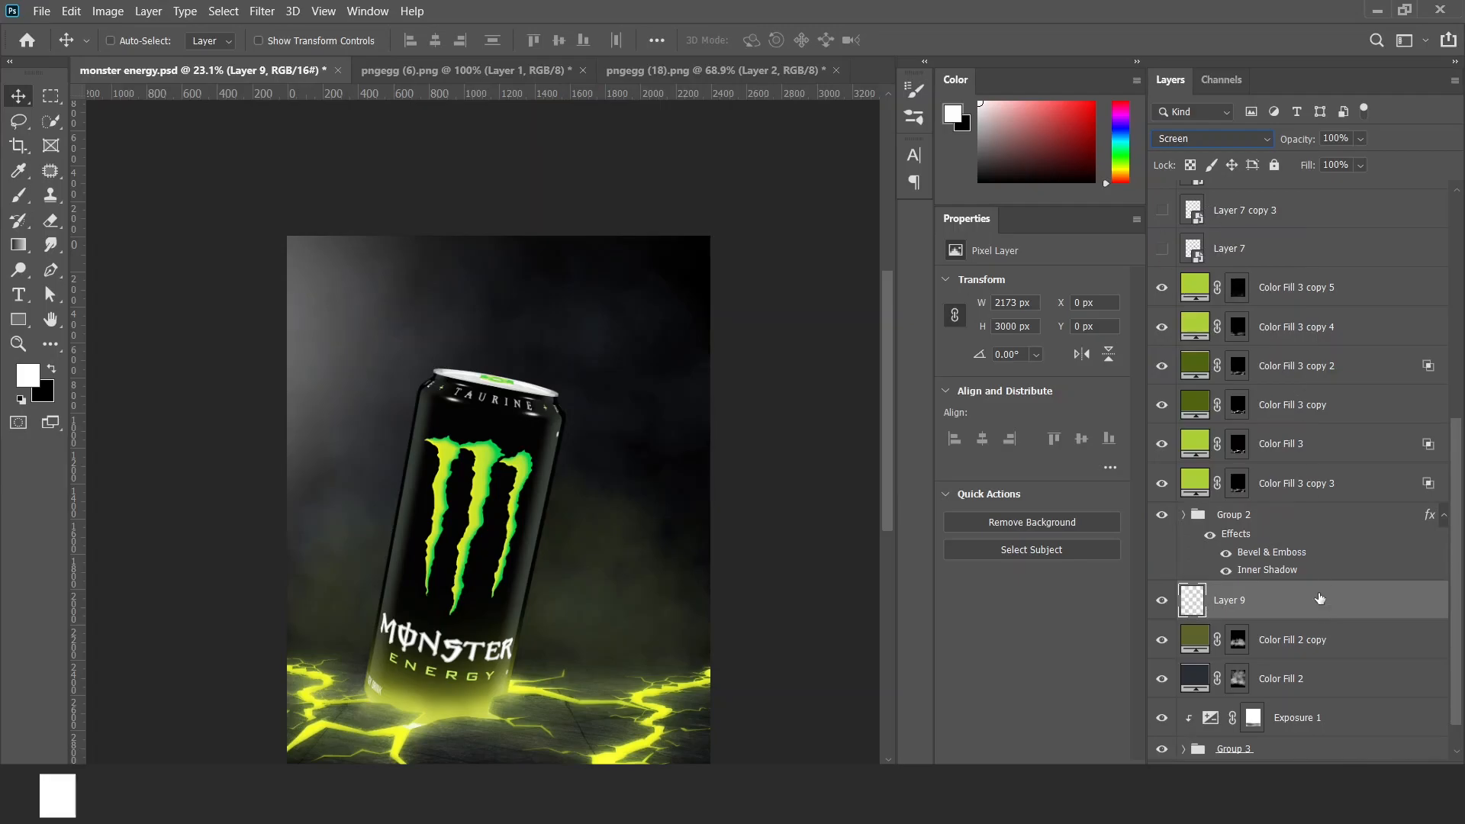
Give Layer 9 a yellow eef038 Color Overlay and split its Underlying Layer black Blend If slider to fade the glow from dark areas.
{"action": "double_click", "coordinate": [1328, 600]}
{"action": "left_click", "coordinate": [740, 448]}
{"action": "left_click", "coordinate": [1142, 233]}
{"action": "type", "text": "eef038"}
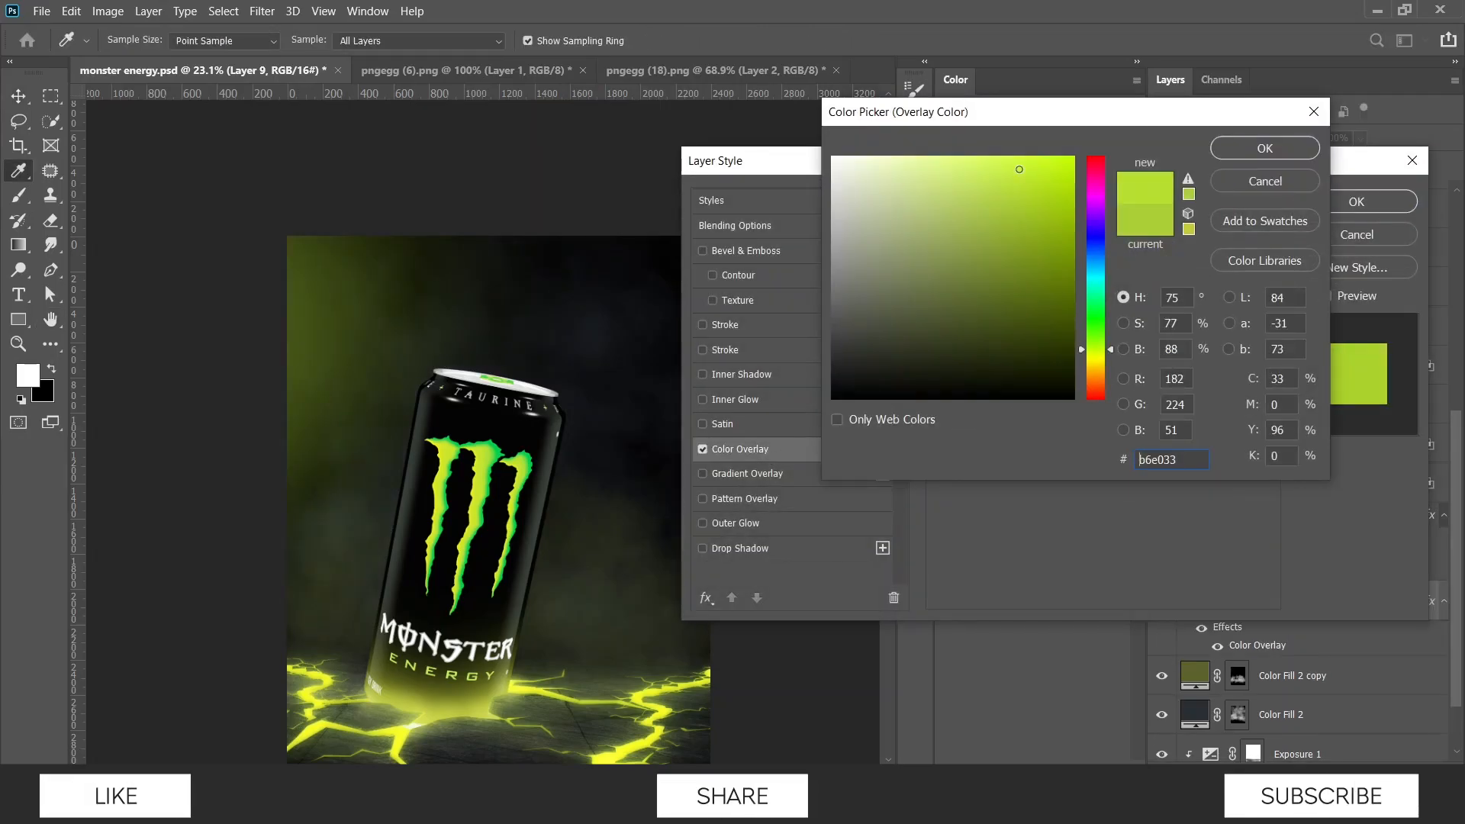
{"action": "left_click", "coordinate": [1265, 148]}
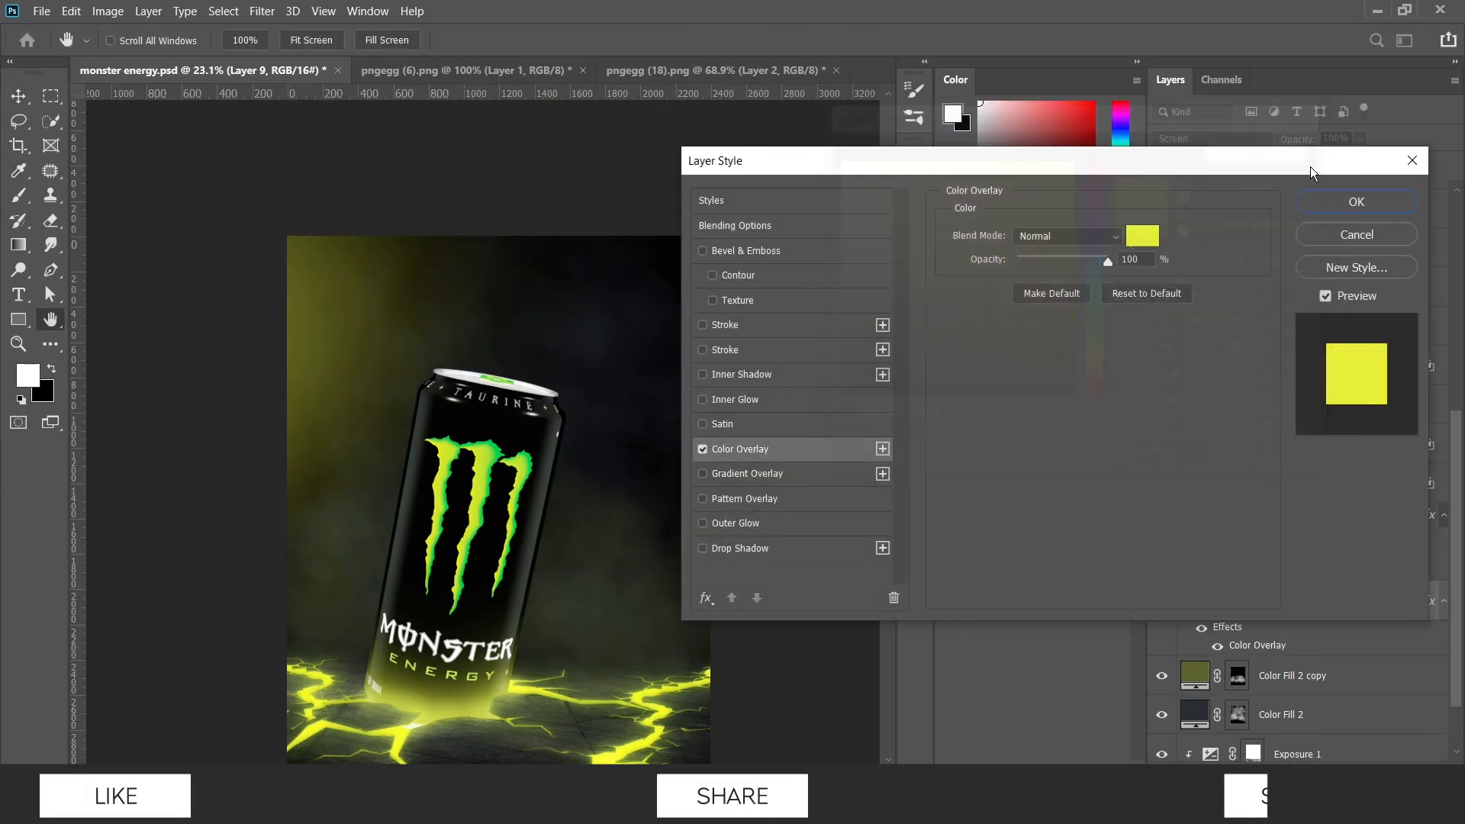
{"action": "left_click", "coordinate": [1356, 202]}
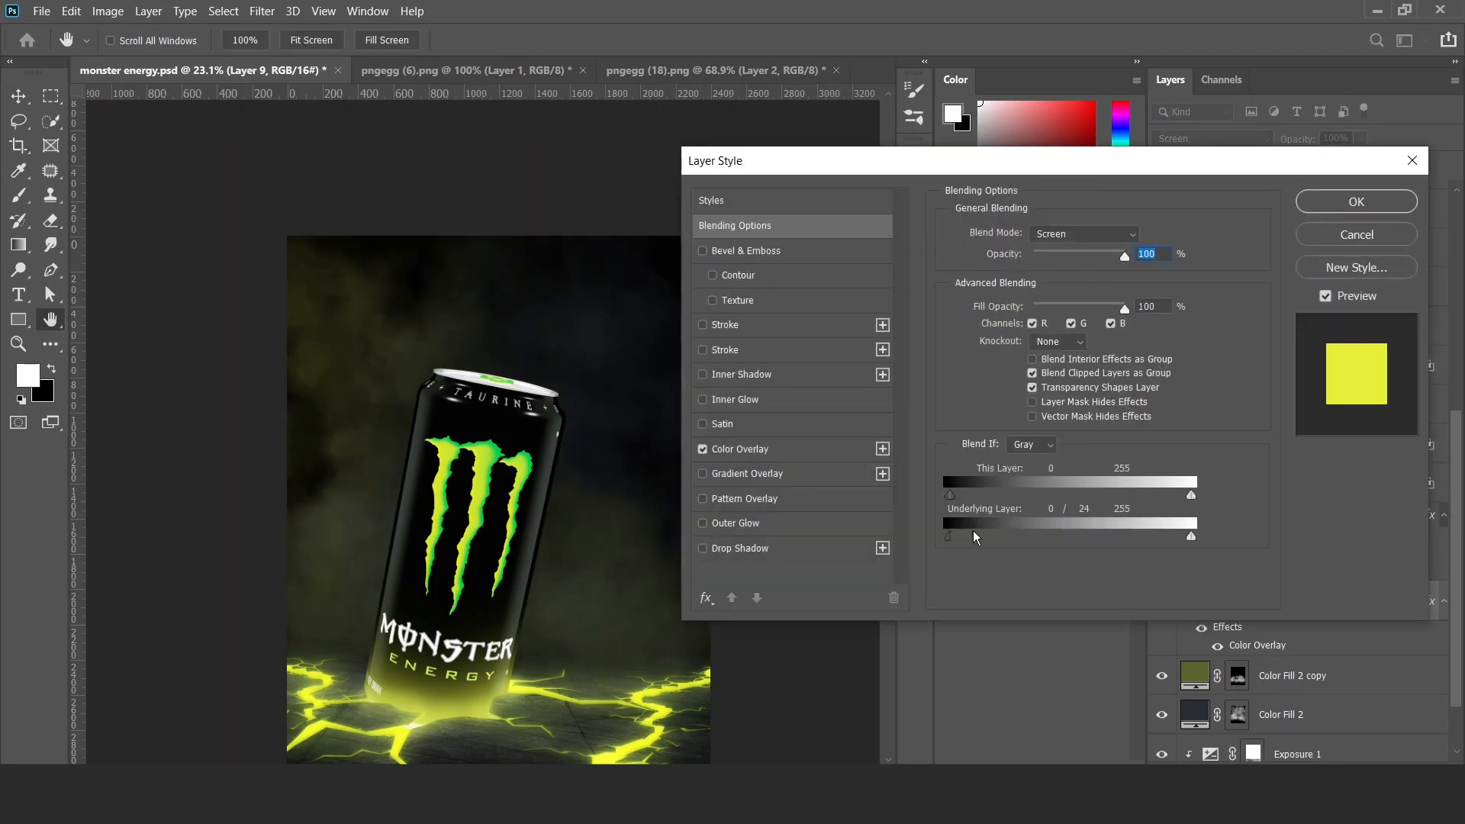
{"action": "left_click_drag", "start_coordinate": [970, 536], "coordinate": [980, 537]}
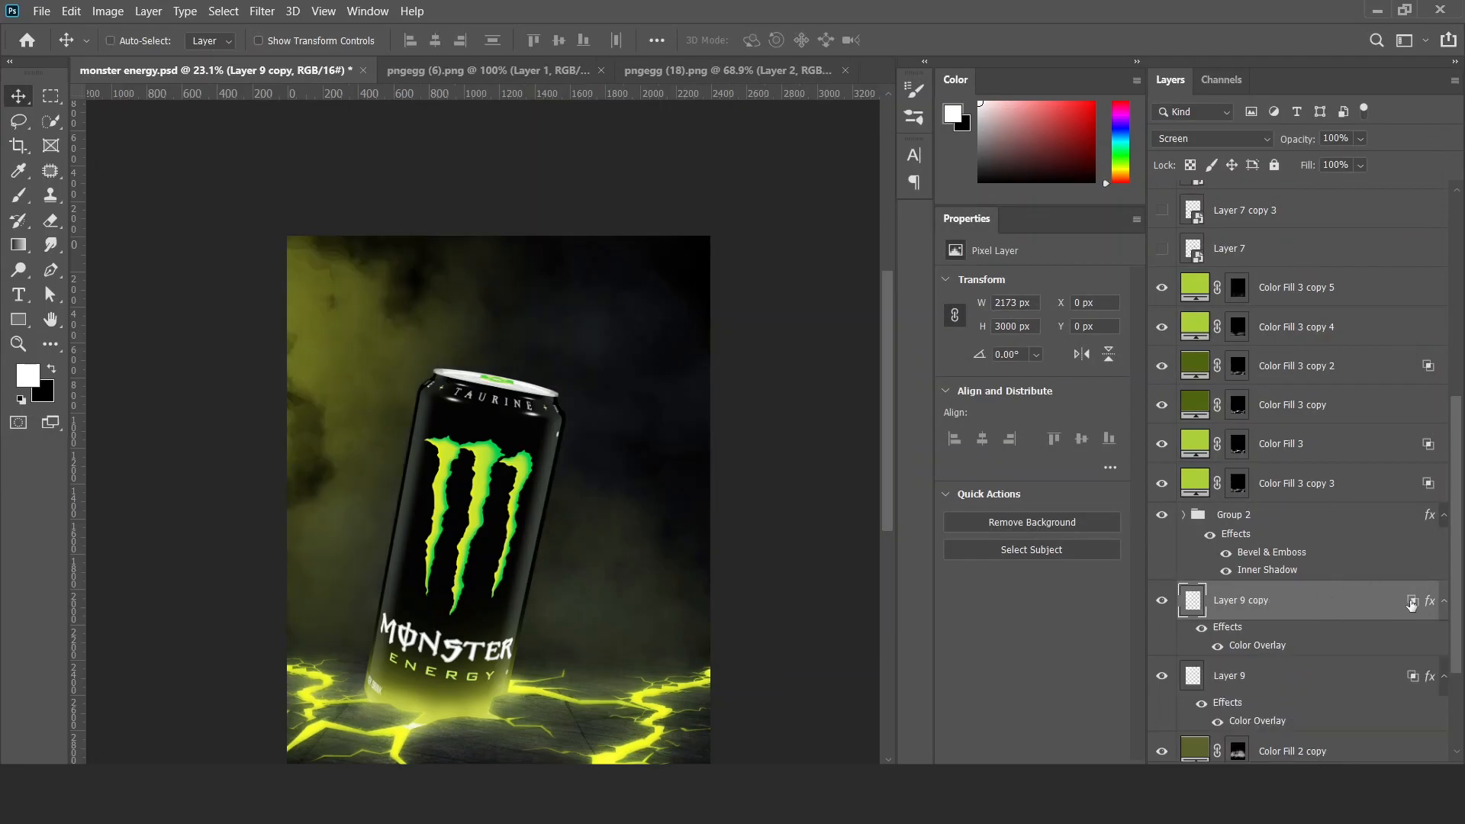
Duplicate Layer 9 and reset the copy's Underlying Layer Blend If range to 0–255.
{"action": "double_click", "coordinate": [1412, 603]}
{"action": "left_click_drag", "start_coordinate": [974, 537], "coordinate": [831, 524]}
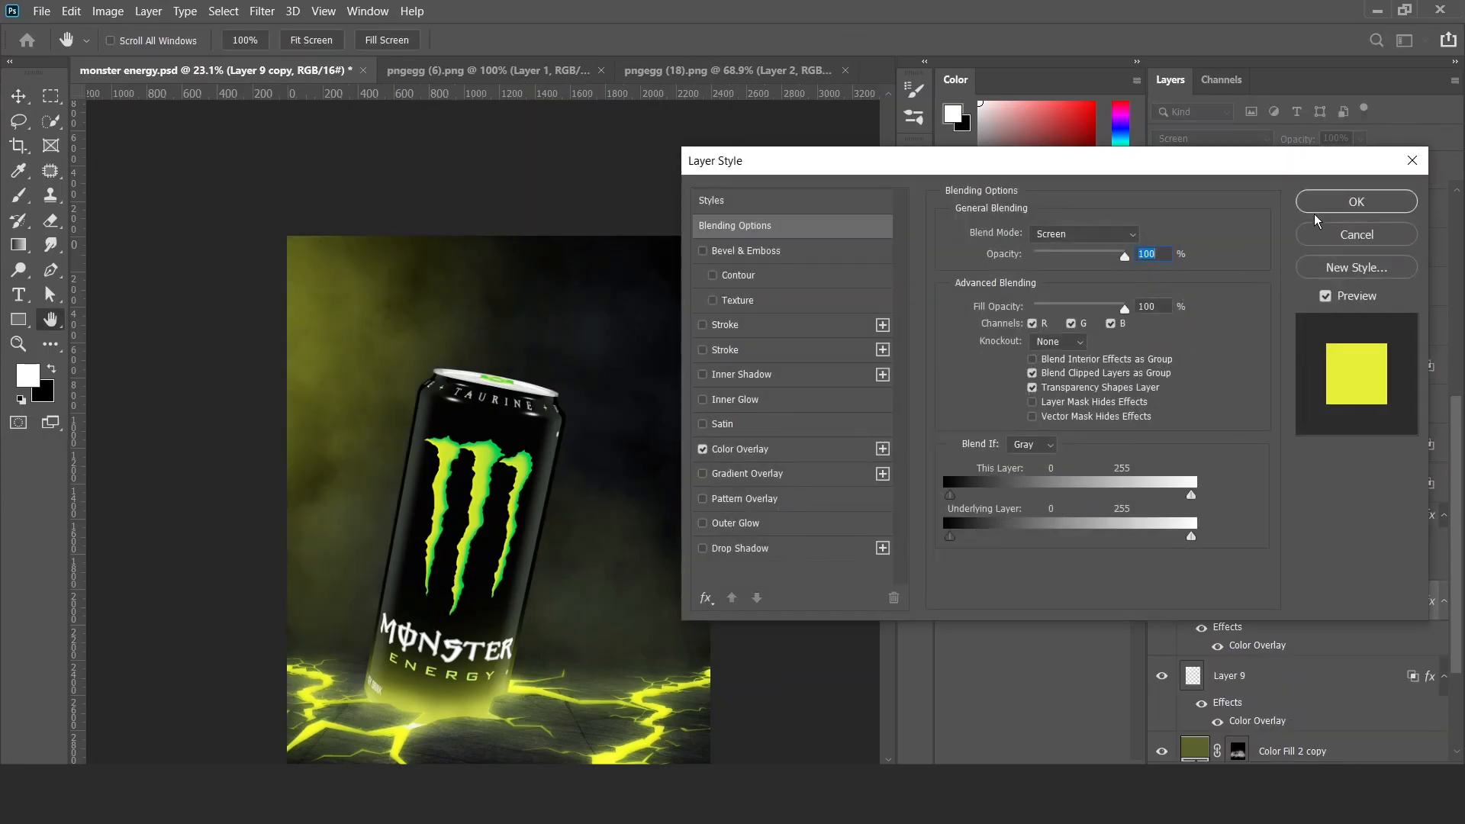
{"action": "left_click", "coordinate": [1356, 201]}
Try Overlay on Layer 9 copy, convert it to a smart object, and set its blend mode to Screen.
{"action": "left_click", "coordinate": [1191, 140]}
{"action": "left_click", "coordinate": [1181, 374]}
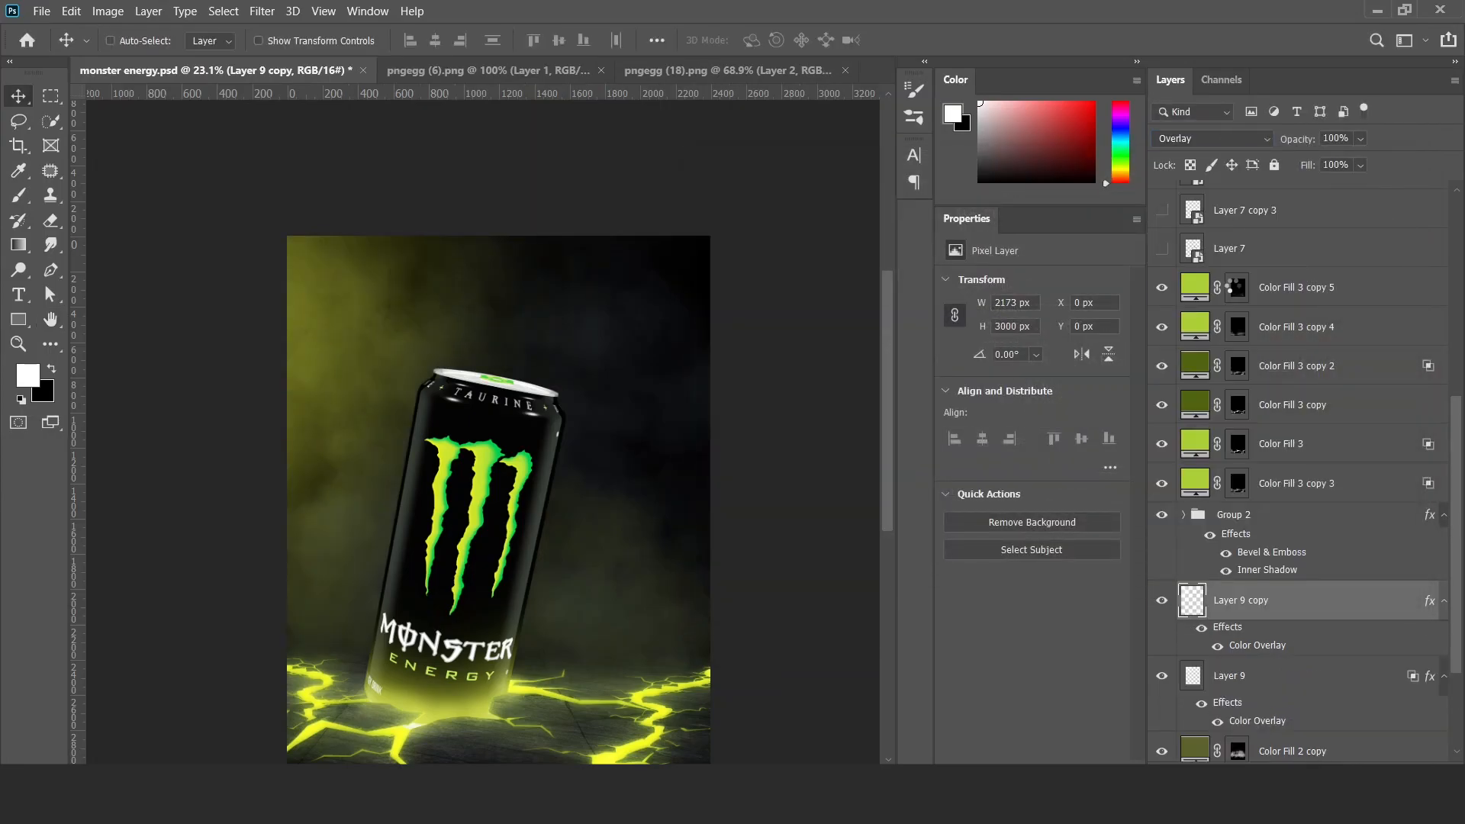
{"action": "left_click", "coordinate": [1181, 140]}
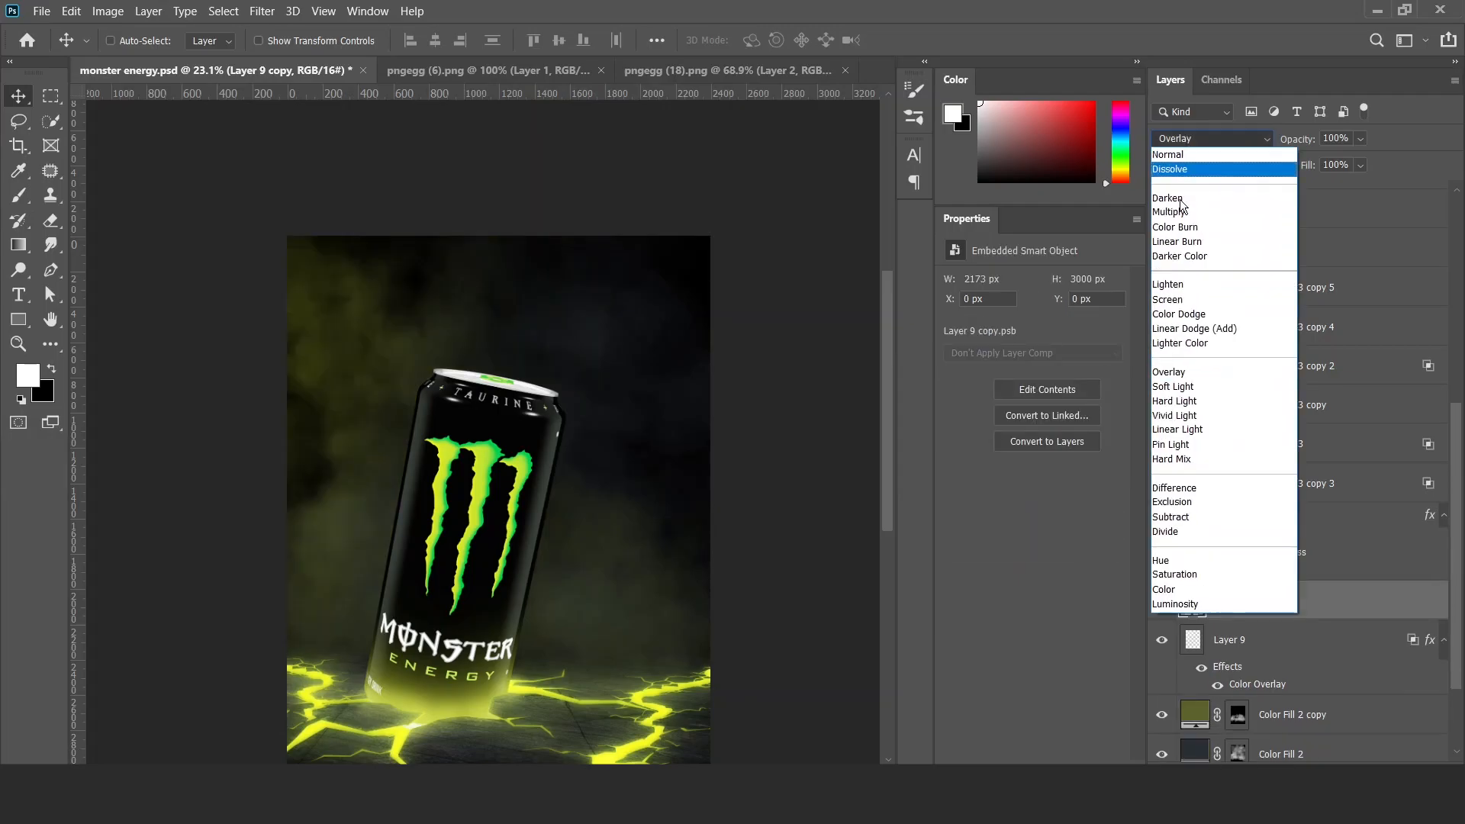
{"action": "left_click", "coordinate": [1171, 299]}
{"action": "scroll", "coordinate": [502, 343], "scroll_direction": "down", "scroll_amount": 2}
{"action": "scroll", "coordinate": [460, 516], "scroll_direction": "up", "scroll_amount": 3}
Duplicate the can layer pngegg (5) below the original and delete the copy's layer mask.
{"action": "left_click", "coordinate": [549, 426], "text": "ctrl"}
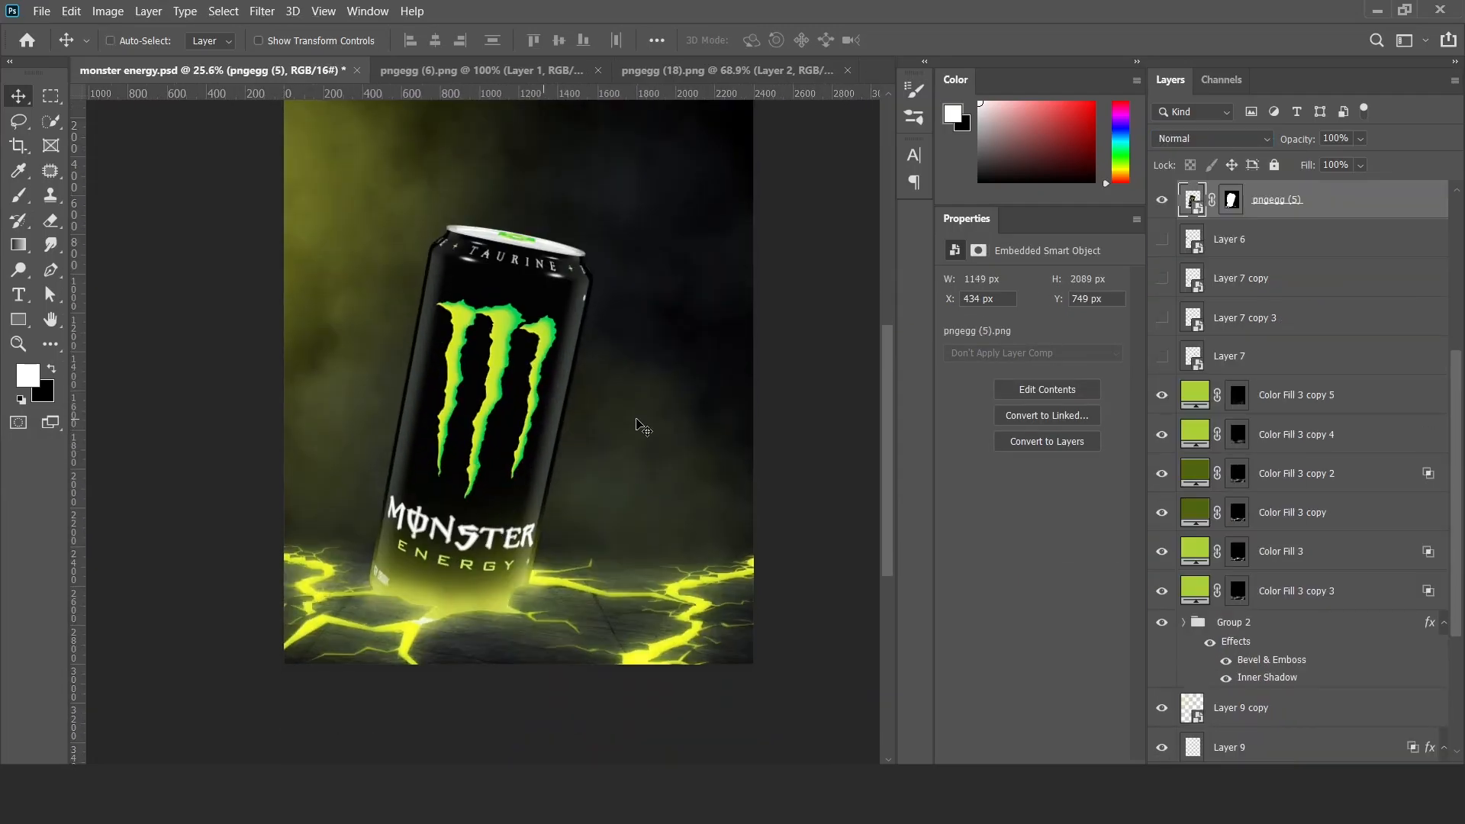
{"action": "left_click_drag", "start_coordinate": [1278, 214], "coordinate": [1262, 244]}
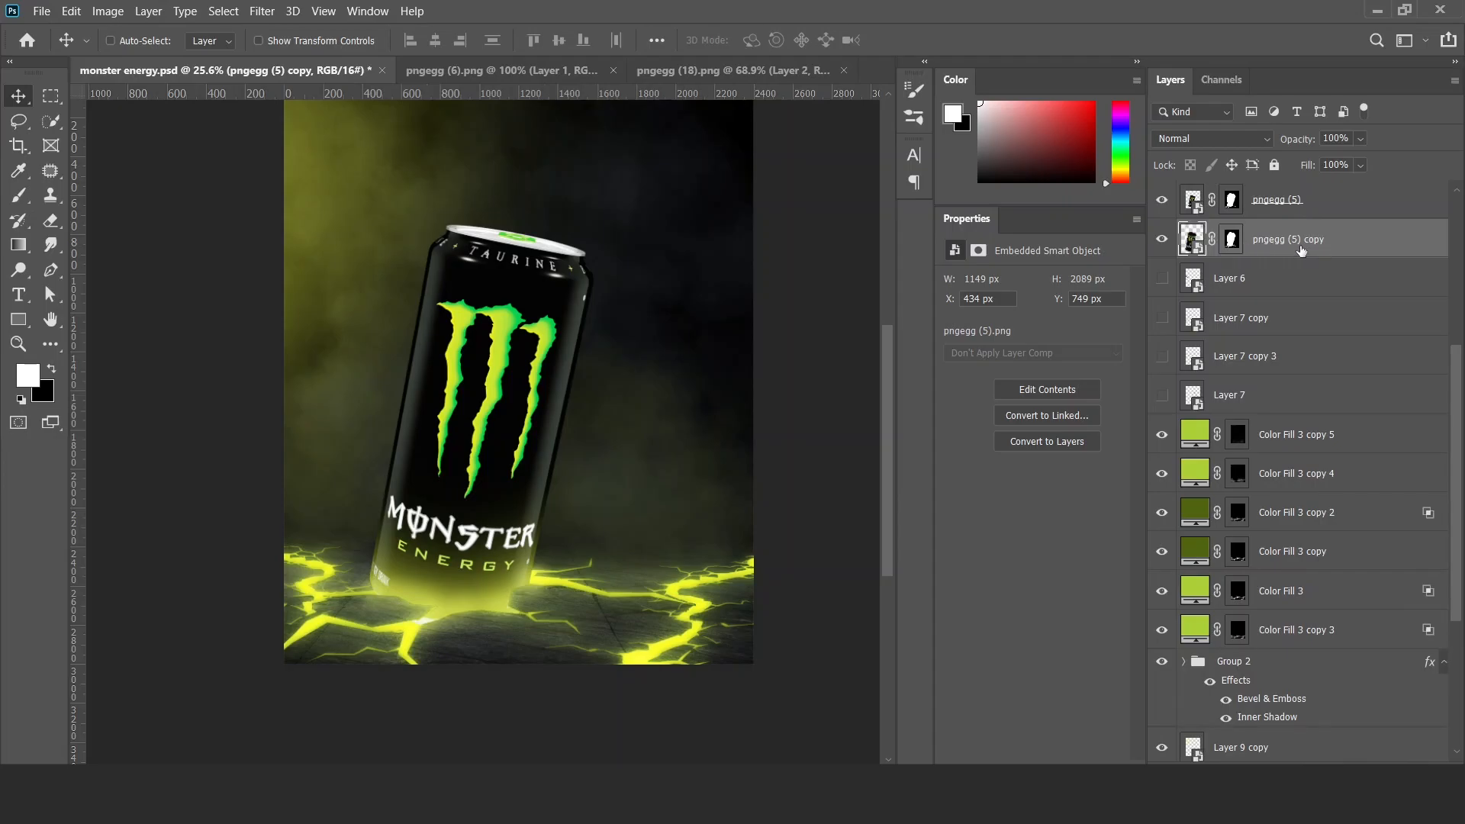
{"action": "key", "text": "ctrl+t"}
{"action": "left_click", "coordinate": [769, 345]}
{"action": "left_click_drag", "start_coordinate": [1226, 246], "coordinate": [1432, 772]}
Flip the can copy vertically and distort it into a slanted shadow shape across the floor from the can's base.
{"action": "key", "text": "ctrl+t"}
{"action": "left_click_drag", "start_coordinate": [516, 223], "coordinate": [669, 756]}
{"action": "left_click_drag", "start_coordinate": [567, 665], "coordinate": [568, 584]}
{"action": "left_click_drag", "start_coordinate": [309, 609], "coordinate": [314, 579]}
{"action": "left_click_drag", "start_coordinate": [713, 732], "coordinate": [696, 677]}
{"action": "left_click_drag", "start_coordinate": [781, 727], "coordinate": [782, 666]}
{"action": "left_click_drag", "start_coordinate": [526, 675], "coordinate": [518, 704]}
{"action": "left_click_drag", "start_coordinate": [421, 523], "coordinate": [399, 521]}
{"action": "left_click_drag", "start_coordinate": [533, 523], "coordinate": [538, 524]}
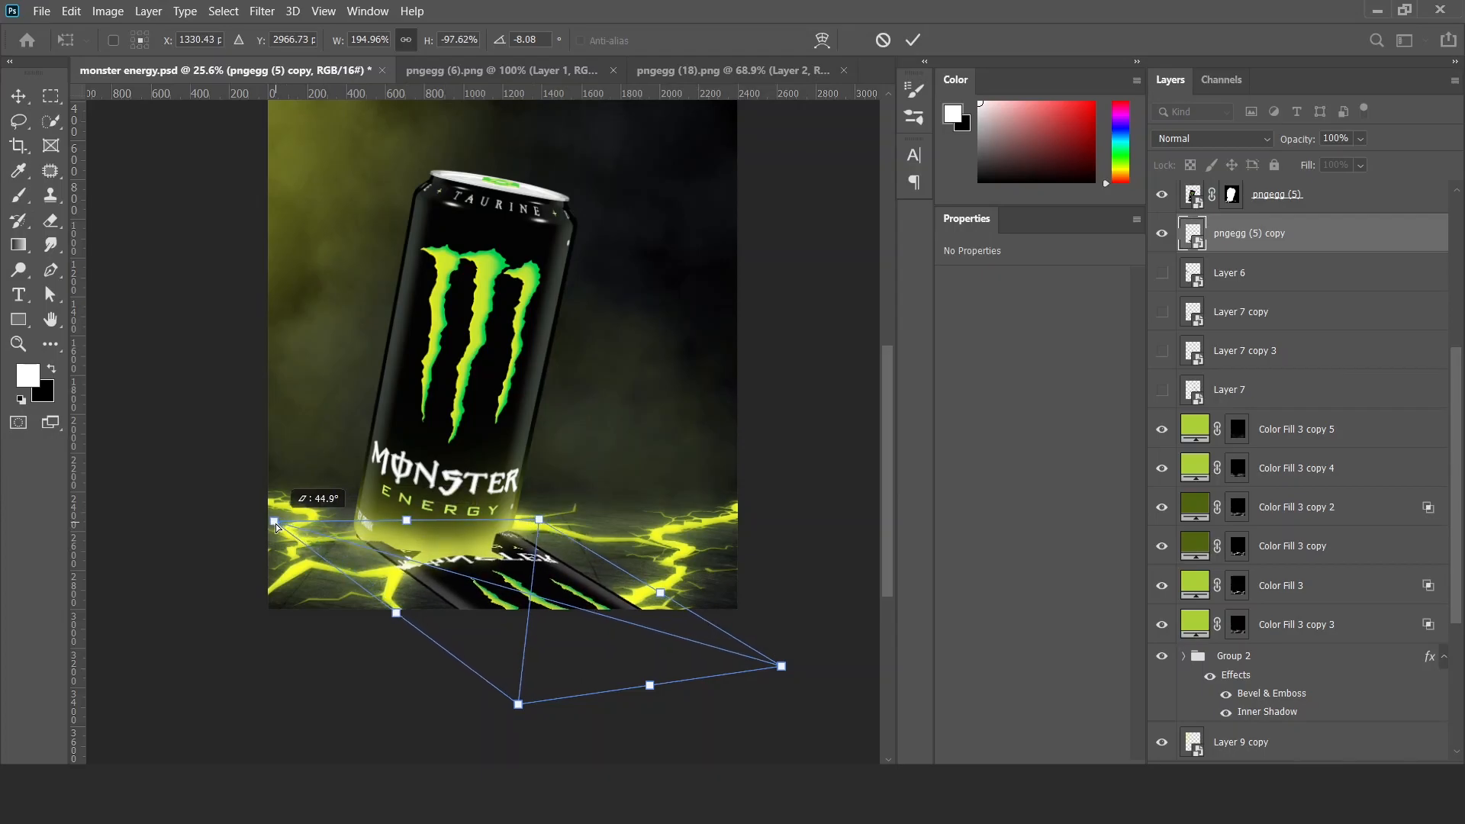
{"action": "key", "text": "Return"}
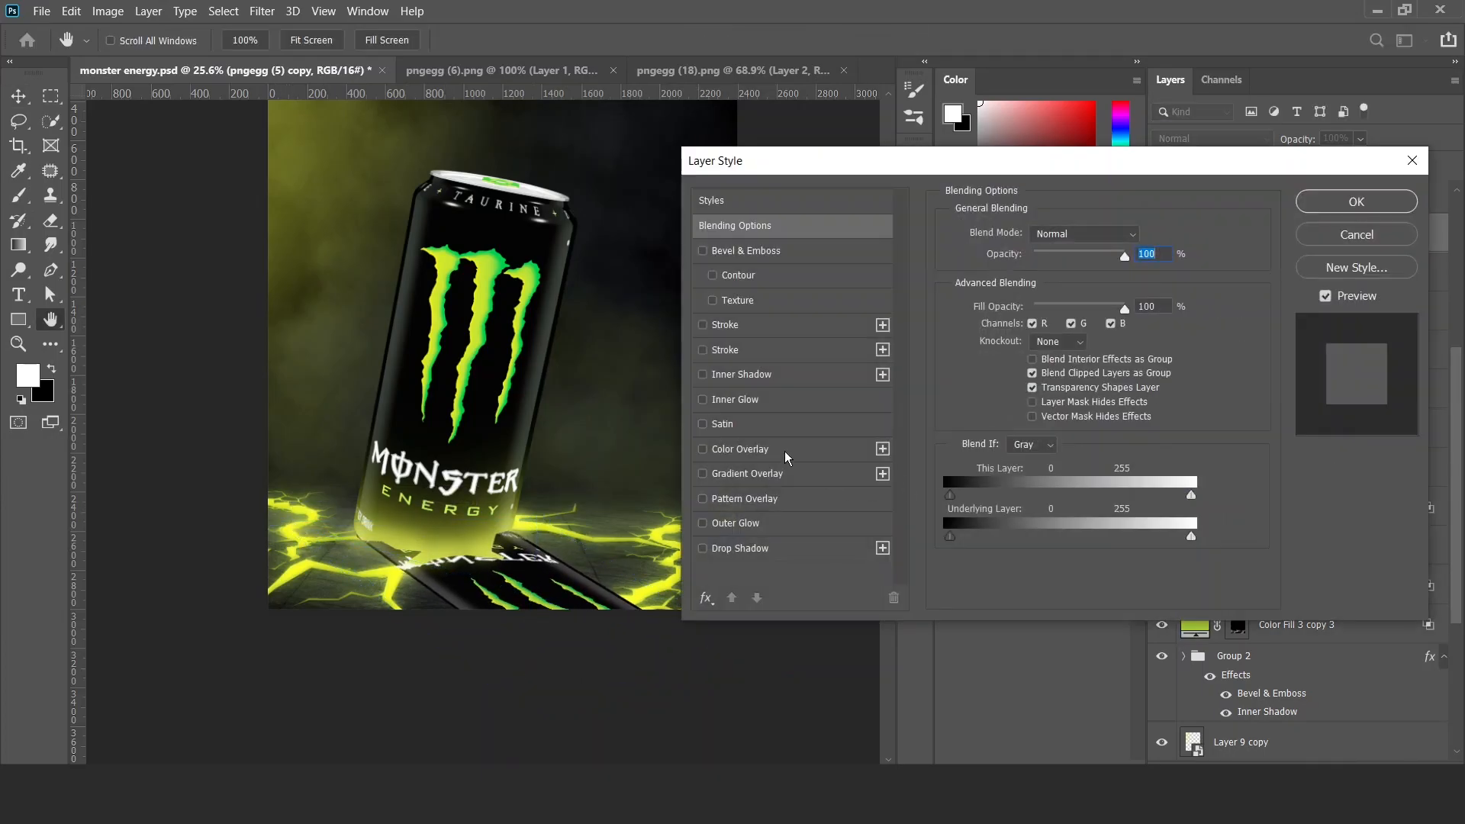
Add a very dark olive Color Overlay to pngegg (5) copy so it forms a solid shadow.
{"action": "left_click", "coordinate": [784, 451]}
{"action": "left_click", "coordinate": [1148, 236]}
{"action": "left_click", "coordinate": [1031, 310]}
{"action": "left_click", "coordinate": [1042, 334]}
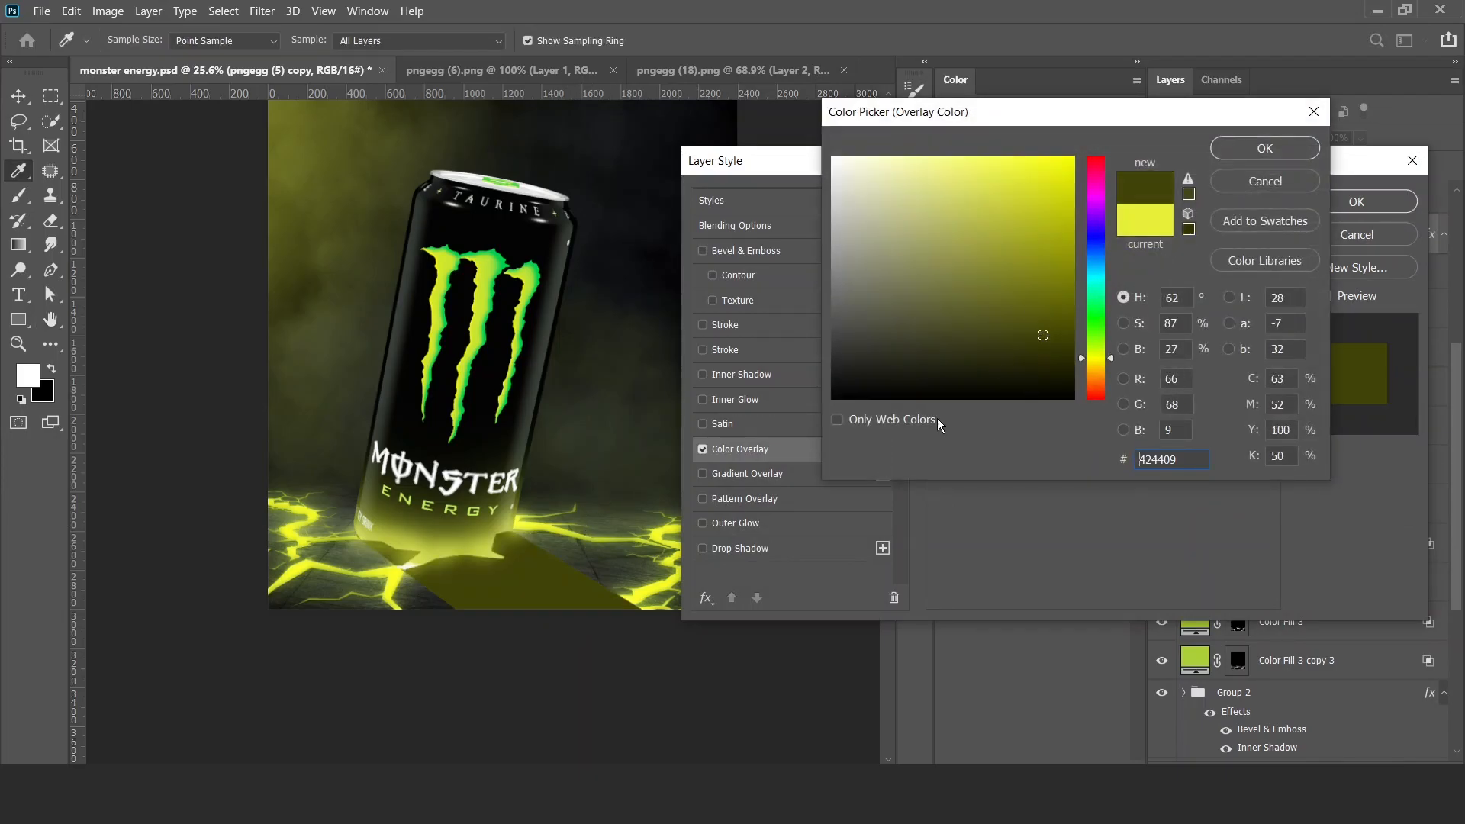
{"action": "left_click", "coordinate": [609, 558]}
{"action": "left_click", "coordinate": [1015, 364]}
{"action": "left_click", "coordinate": [1264, 148]}
{"action": "left_click", "coordinate": [1356, 201]}
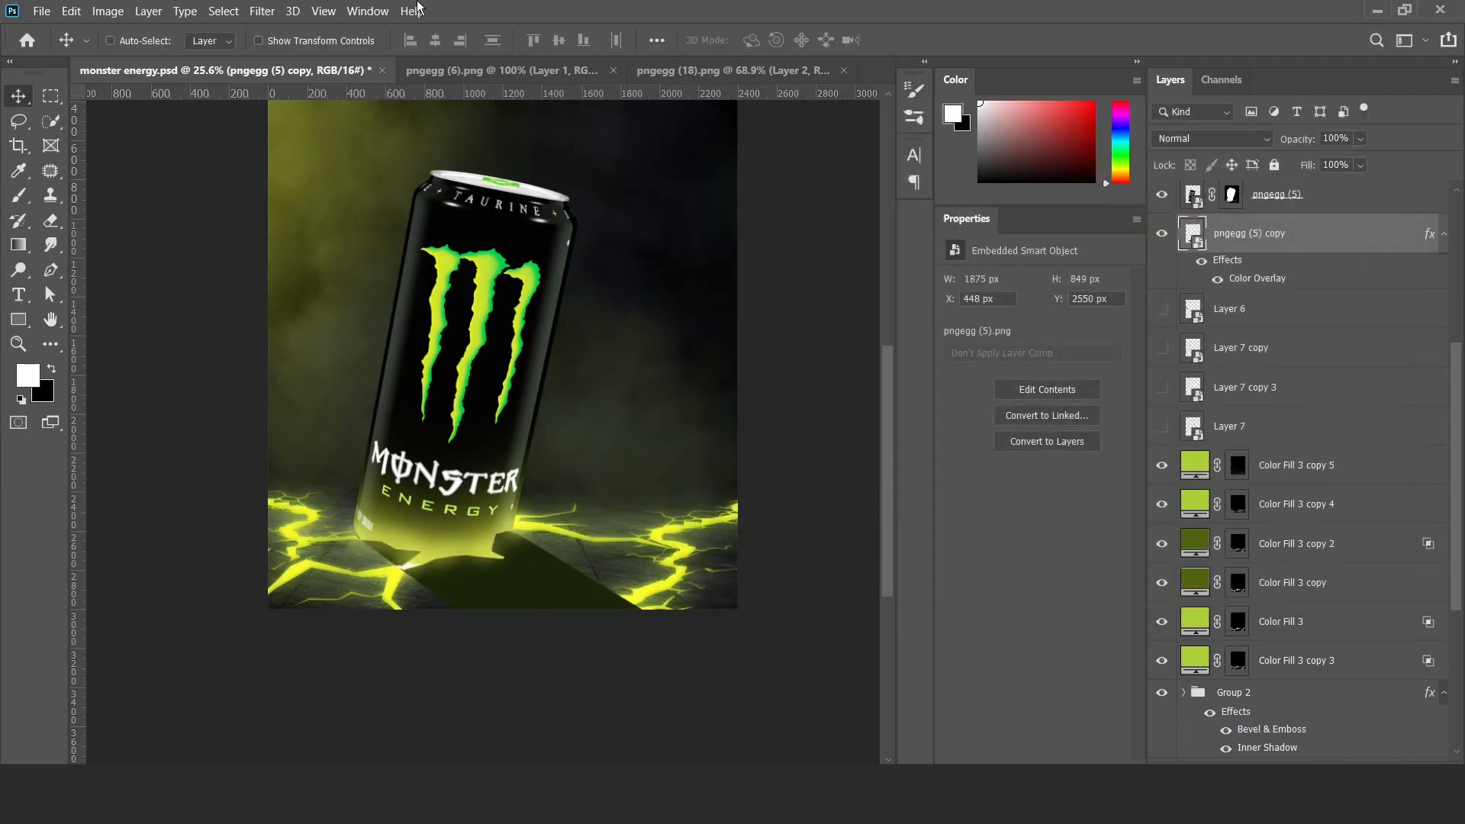
Apply a Field Blur to the can's shadow and set the shadow layer's opacity to 70%.
{"action": "left_click", "coordinate": [262, 10]}
{"action": "mouse_move", "coordinate": [373, 232]}
{"action": "left_click", "coordinate": [530, 232]}
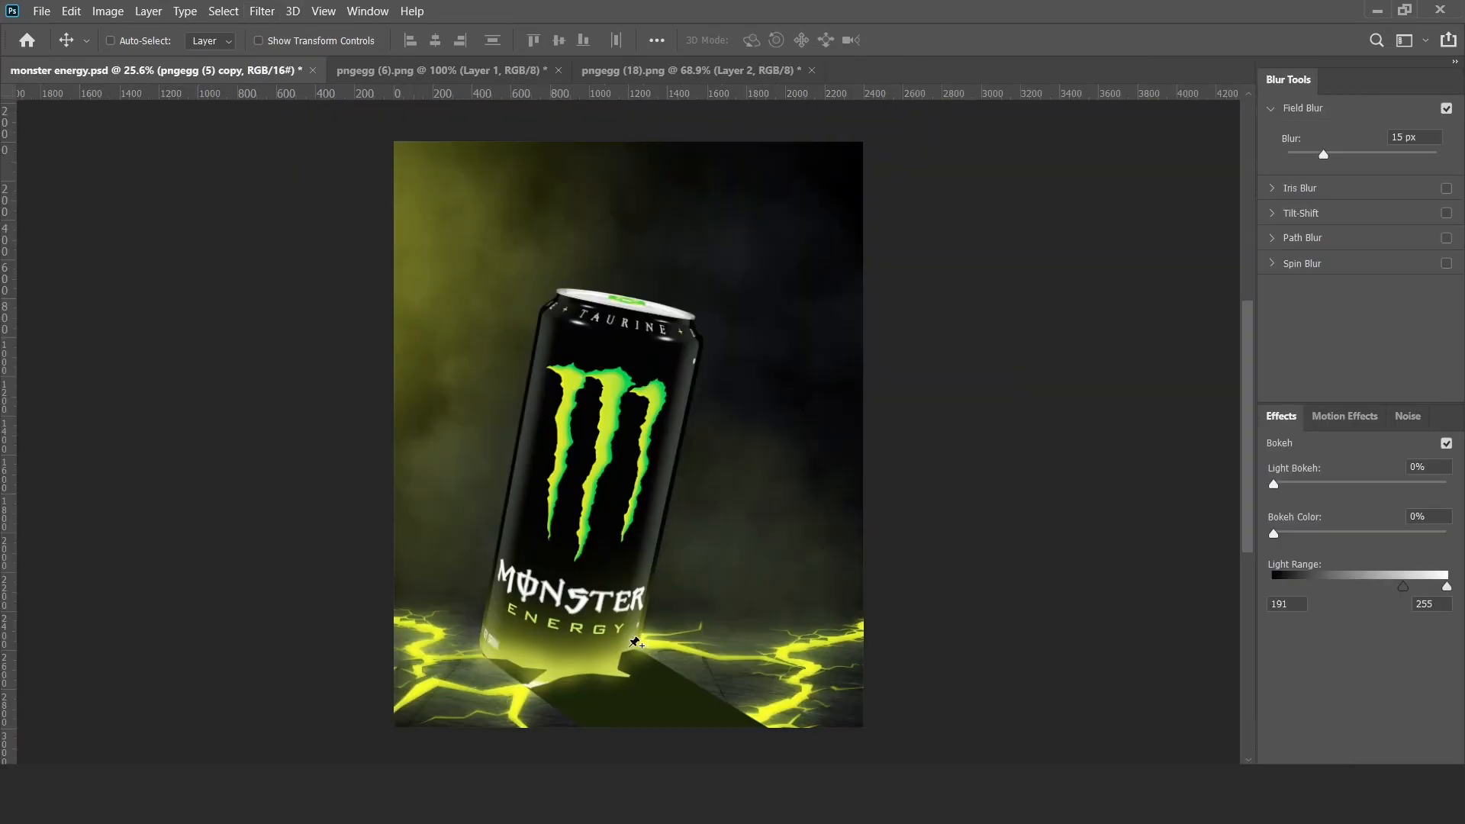
{"action": "left_click", "coordinate": [584, 655]}
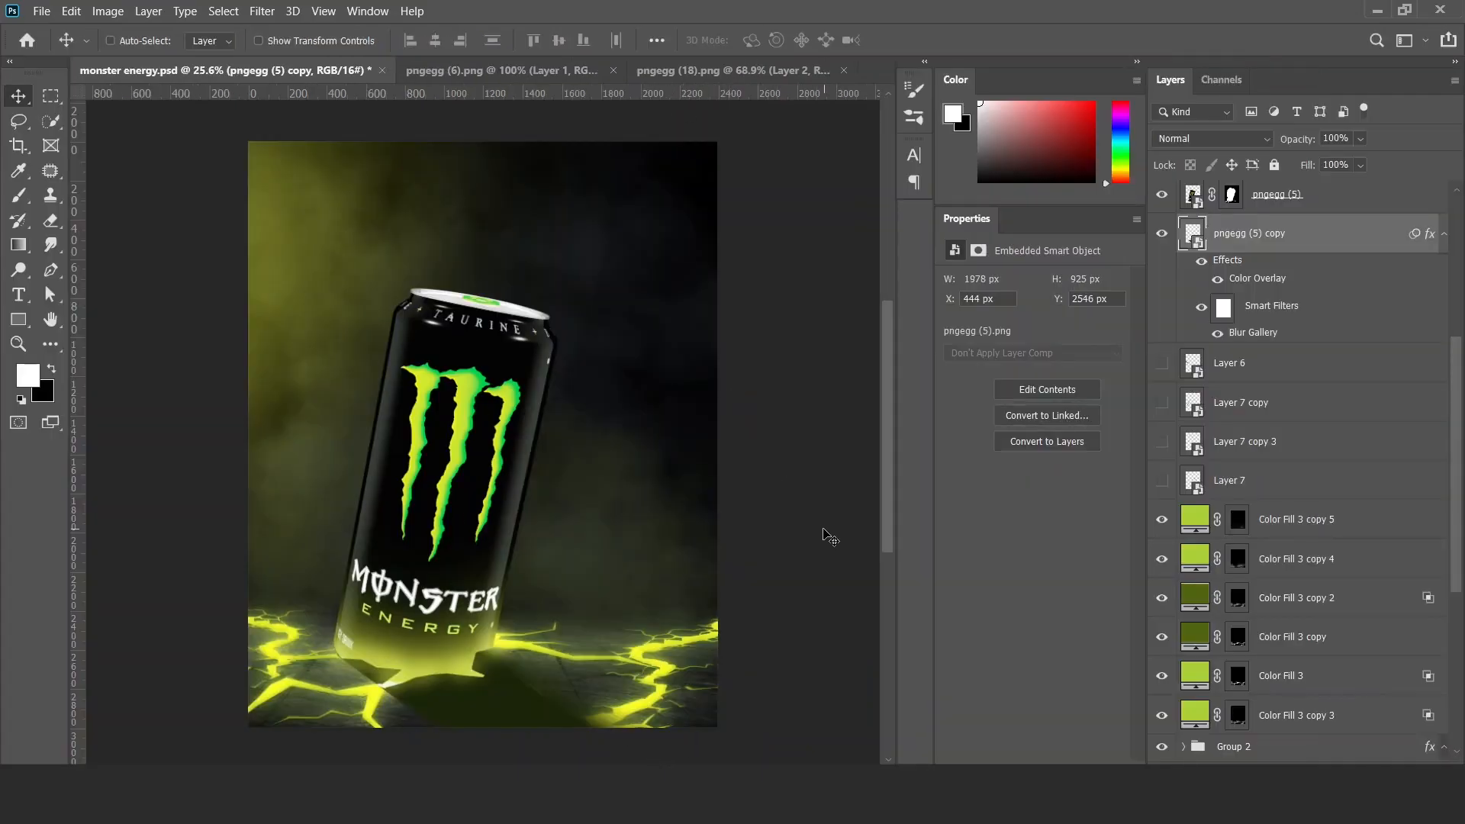
{"action": "key", "text": "7"}
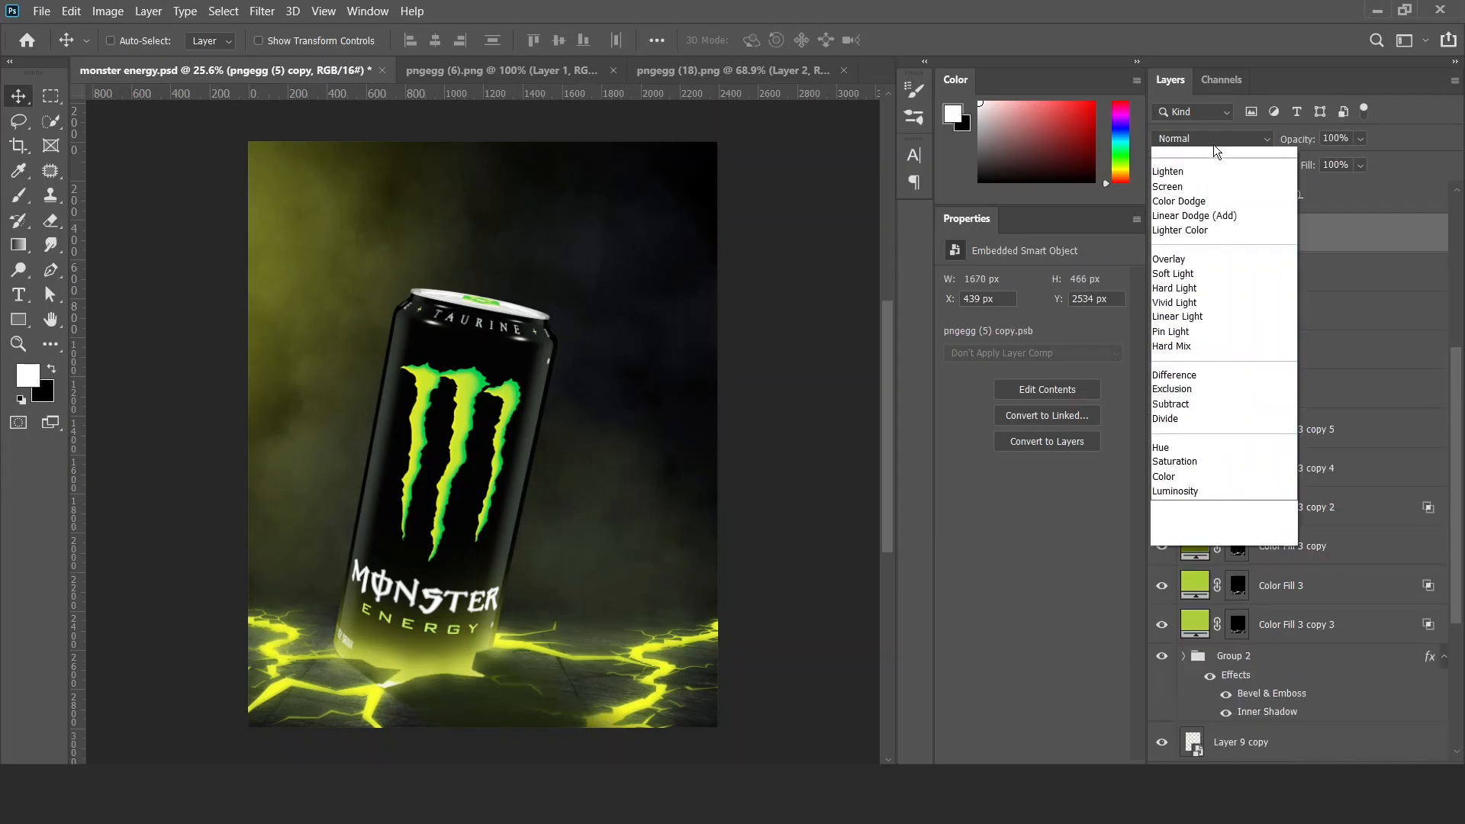
Convert the blurred shadow layer to a smart object and set it to Multiply at 50% opacity.
{"action": "left_click", "coordinate": [1213, 153]}
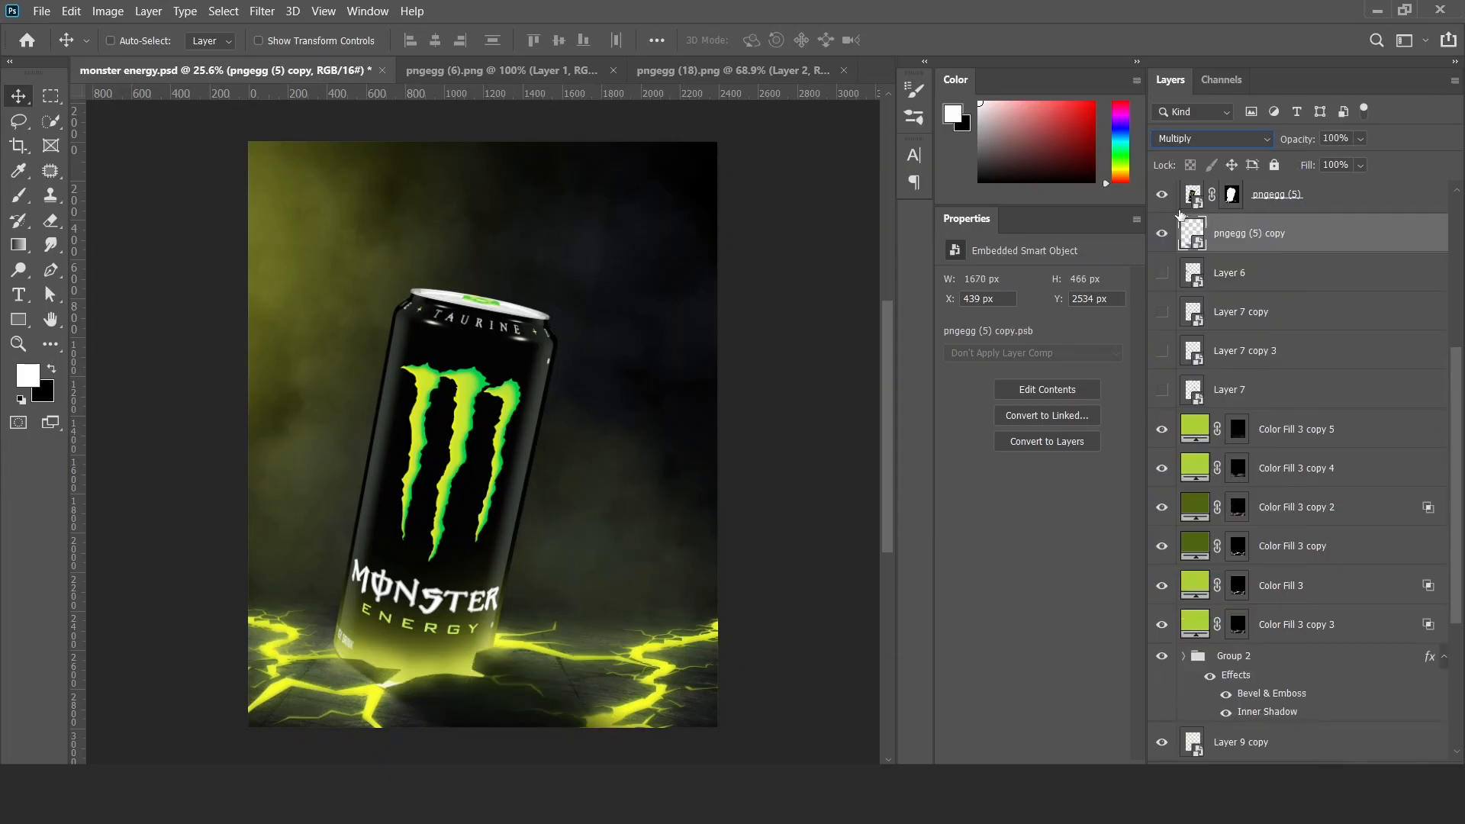
{"action": "key", "text": "5"}
{"action": "left_click", "coordinate": [596, 459], "text": "alt"}
{"action": "left_click", "coordinate": [576, 463], "text": "ctrl"}
{"action": "left_click", "coordinate": [576, 463], "text": "alt"}
{"action": "left_click", "coordinate": [574, 462], "text": "alt"}
{"action": "left_click_drag", "start_coordinate": [561, 462], "coordinate": [559, 491]}
{"action": "left_click", "coordinate": [519, 492], "text": "ctrl"}
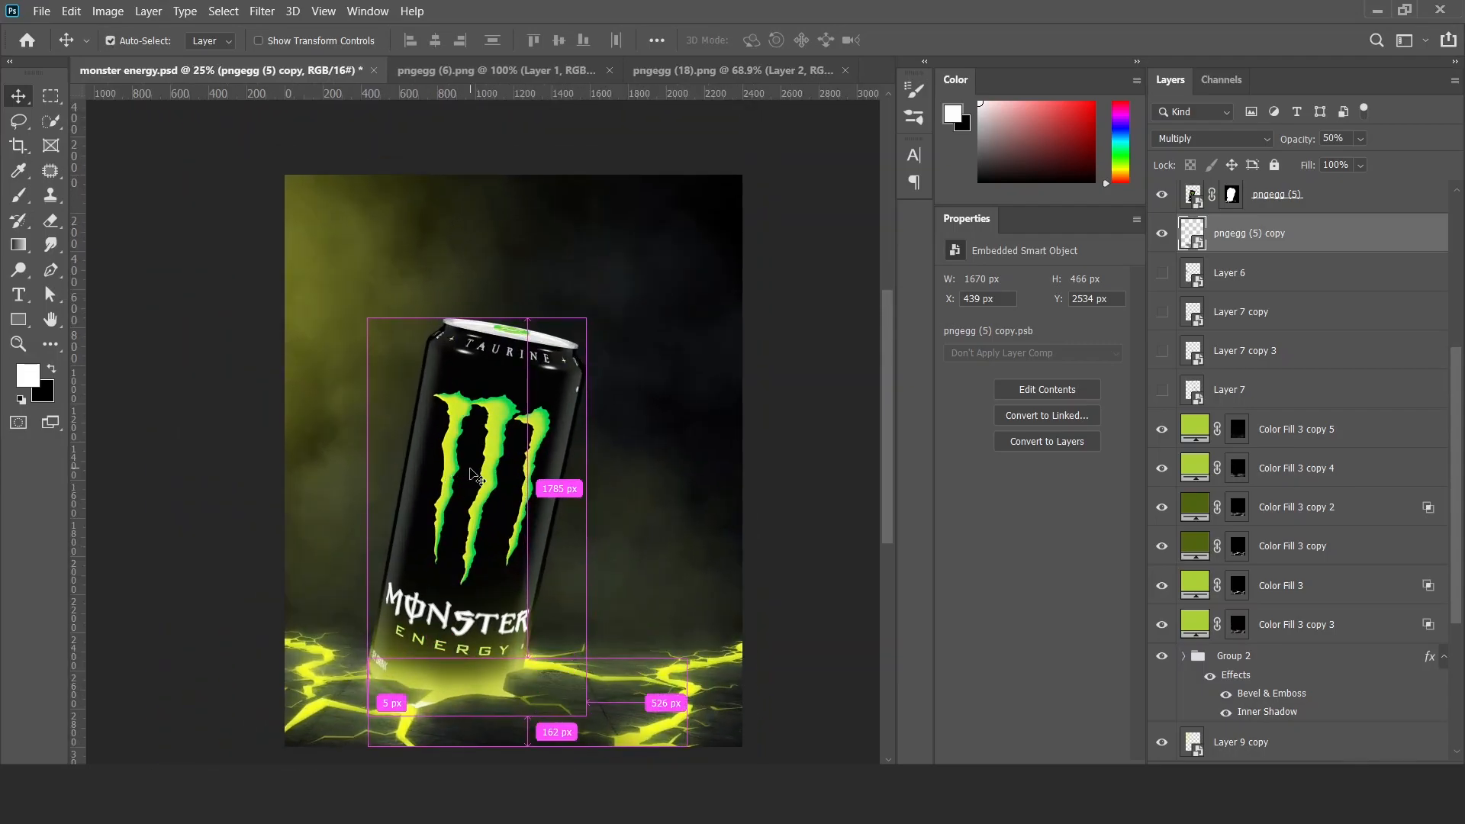
Duplicate the Color Fill 3 copy 7 glow layer clipped to the can and clear the duplicate's mask to black.
{"action": "left_click", "coordinate": [473, 476], "text": "ctrl"}
{"action": "scroll", "coordinate": [1271, 402], "scroll_direction": "up", "scroll_amount": 3}
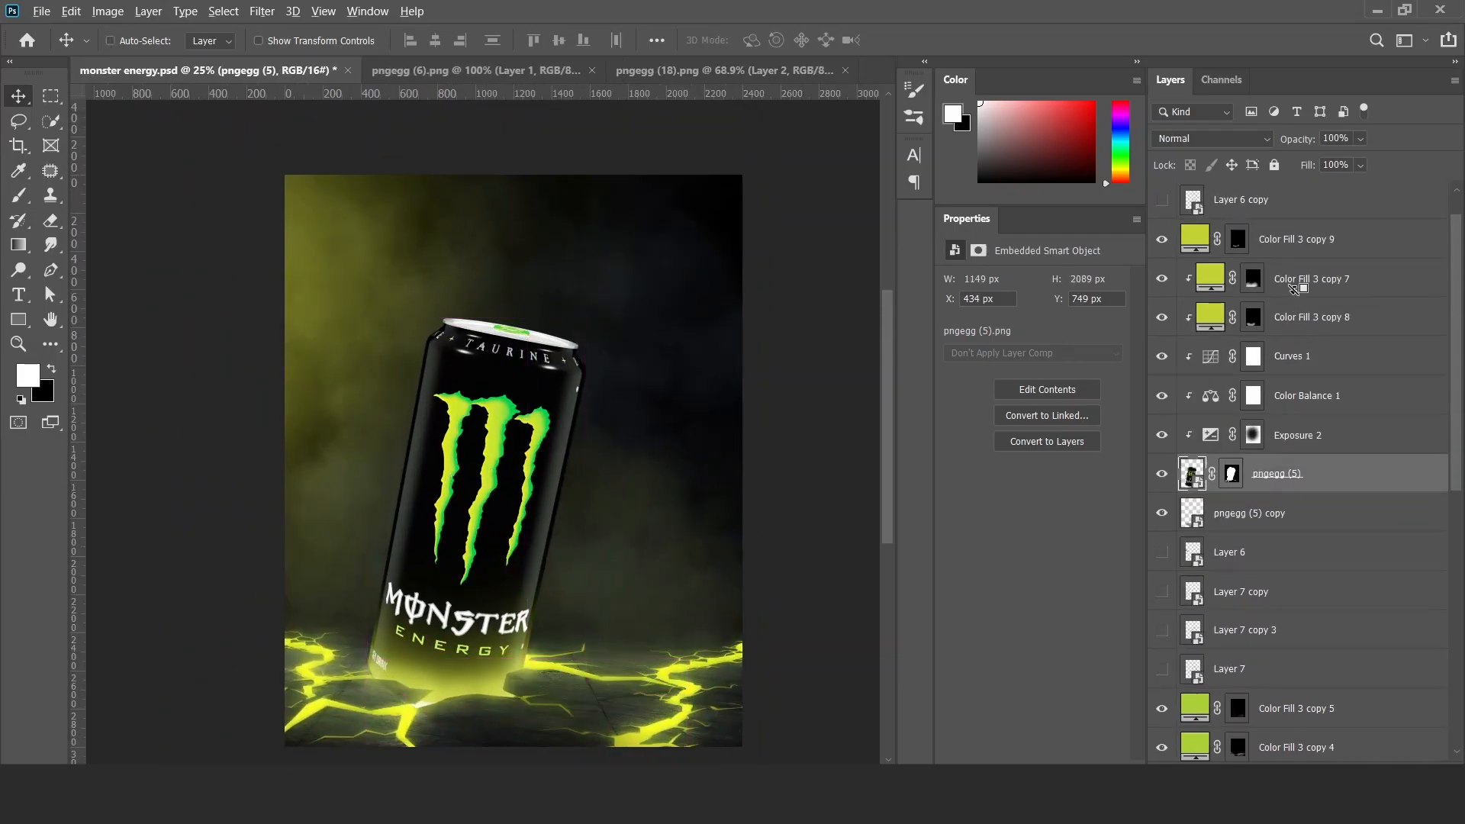
{"action": "left_click_drag", "start_coordinate": [1297, 289], "coordinate": [1289, 276]}
{"action": "left_click", "coordinate": [1252, 279]}
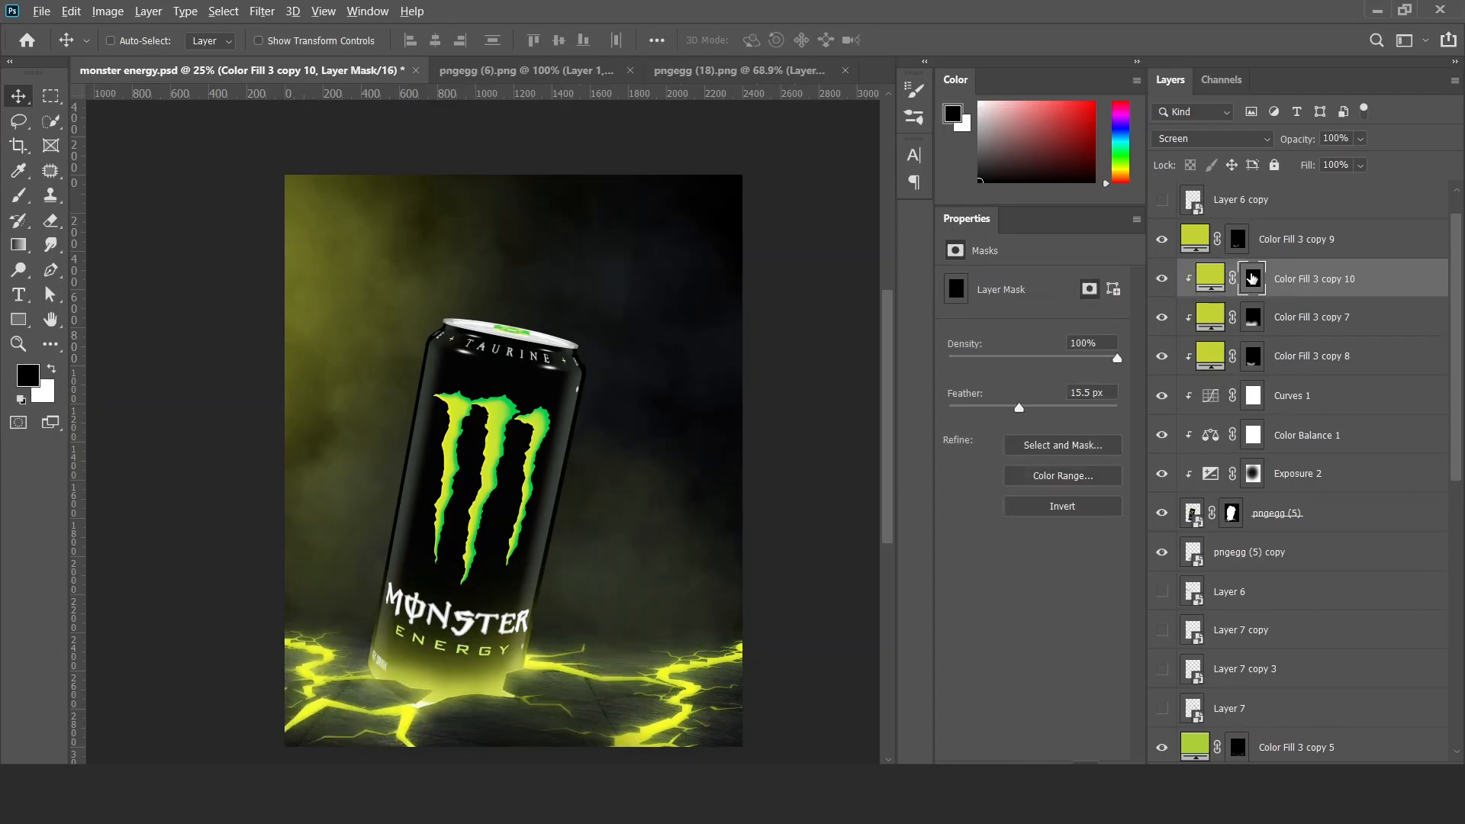
{"action": "key", "text": "ctrl+i"}
{"action": "key", "text": "ctrl+i"}
Paint the duplicated glow's mask with a soft brush to add green light along the can's left side, with mask feather at 0 px.
{"action": "key", "text": "b"}
{"action": "mouse_move", "coordinate": [460, 362]}
{"action": "left_mouse_down"}
{"action": "mouse_move", "coordinate": [290, 320]}
{"action": "mouse_move", "coordinate": [310, 418]}
{"action": "mouse_move", "coordinate": [278, 556]}
{"action": "mouse_move", "coordinate": [345, 267]}
{"action": "left_mouse_up"}
{"action": "key", "text": "x"}
{"action": "left_click_drag", "start_coordinate": [458, 405], "coordinate": [407, 383]}
{"action": "key", "text": "x"}
{"action": "key", "text": "x"}
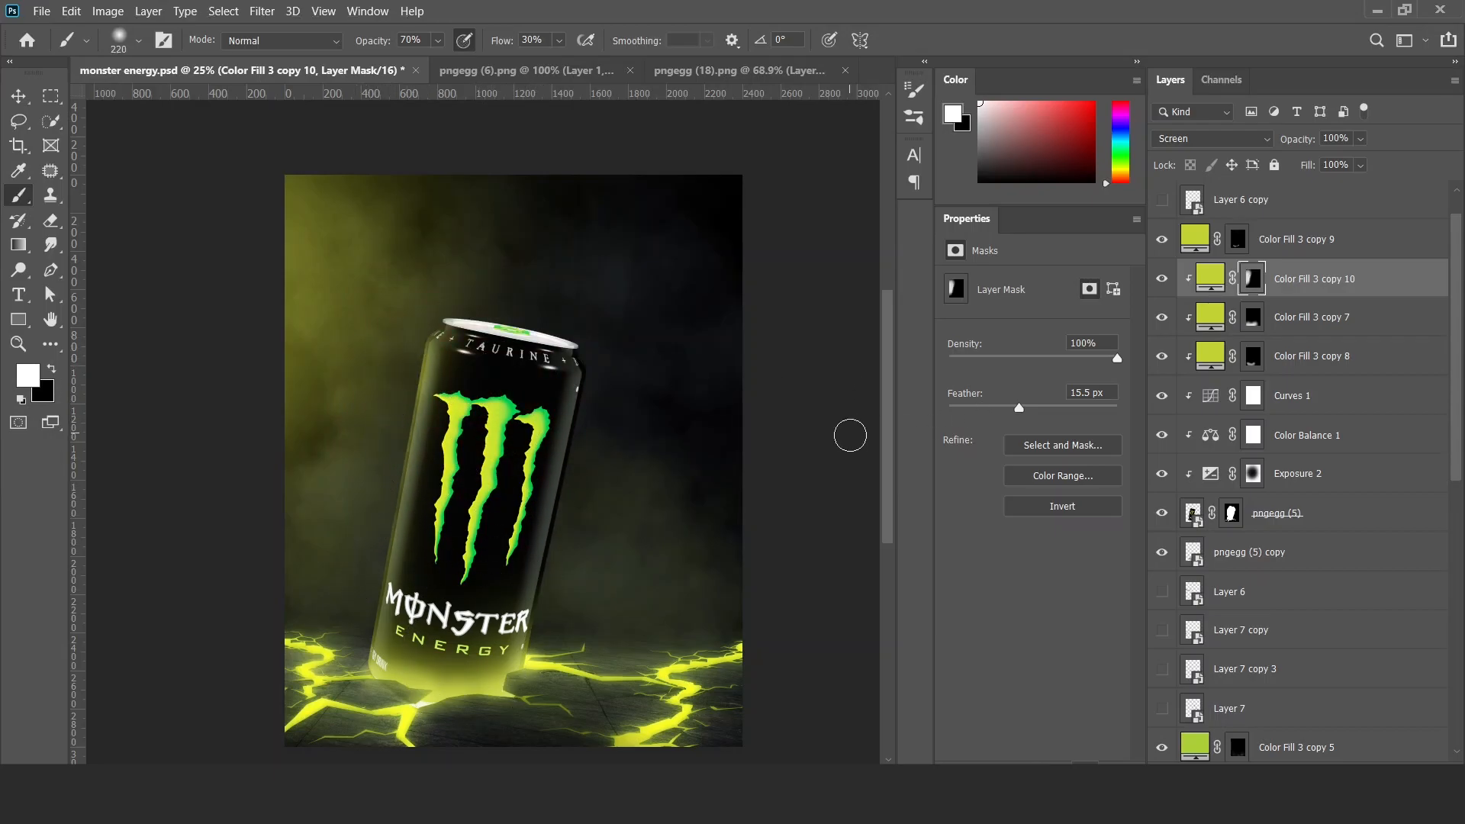
{"action": "left_click_drag", "start_coordinate": [481, 467], "coordinate": [492, 467]}
{"action": "key", "text": "v"}
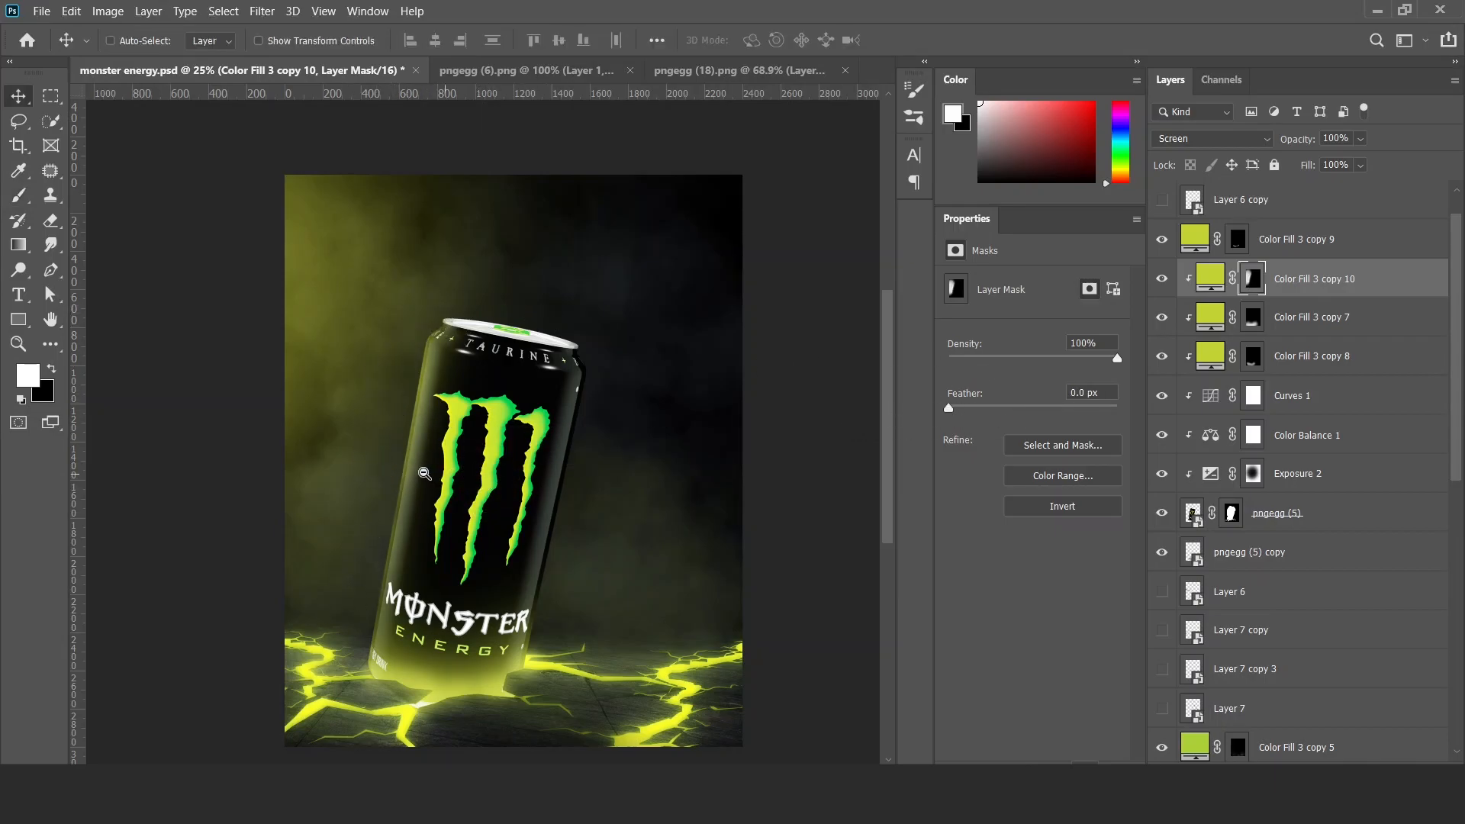
Add an Exposure adjustment of -3.48 clipped to the can above the glow layers and invert its mask.
{"action": "scroll", "coordinate": [470, 473], "scroll_direction": "down", "scroll_amount": 3}
{"action": "scroll", "coordinate": [547, 453], "scroll_direction": "up", "scroll_amount": 3}
{"action": "left_click", "coordinate": [1368, 744]}
{"action": "left_click", "coordinate": [1331, 547]}
{"action": "left_click_drag", "start_coordinate": [1032, 329], "coordinate": [989, 326]}
{"action": "key", "text": "ctrl+i"}
Paint white on the Exposure 3 mask with a large soft brush to darken the can's lid and right side.
{"action": "key", "text": "b"}
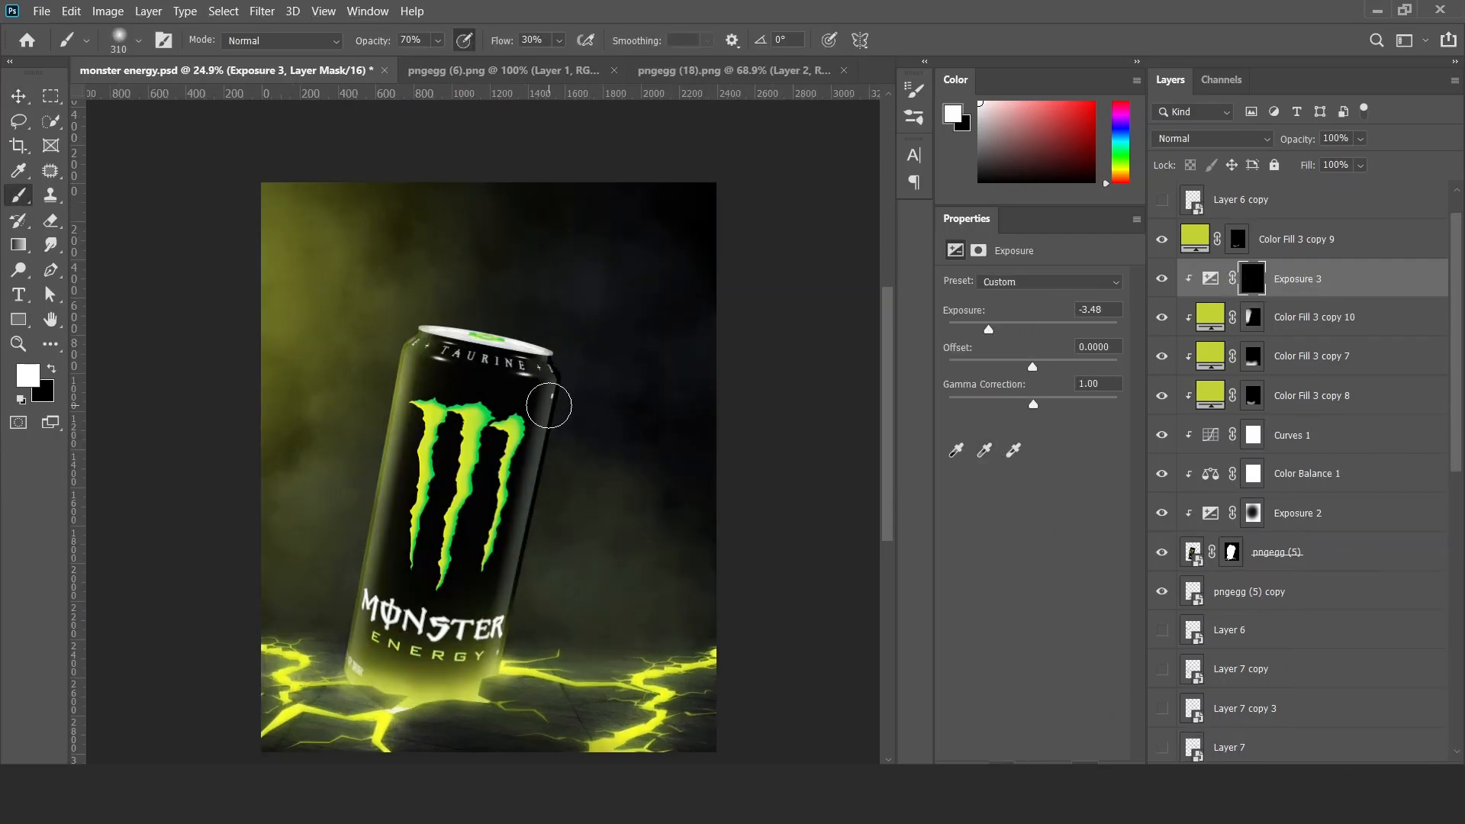
{"action": "mouse_move", "coordinate": [526, 343]}
{"action": "left_mouse_down"}
{"action": "mouse_move", "coordinate": [532, 461]}
{"action": "mouse_move", "coordinate": [516, 299]}
{"action": "left_mouse_up"}
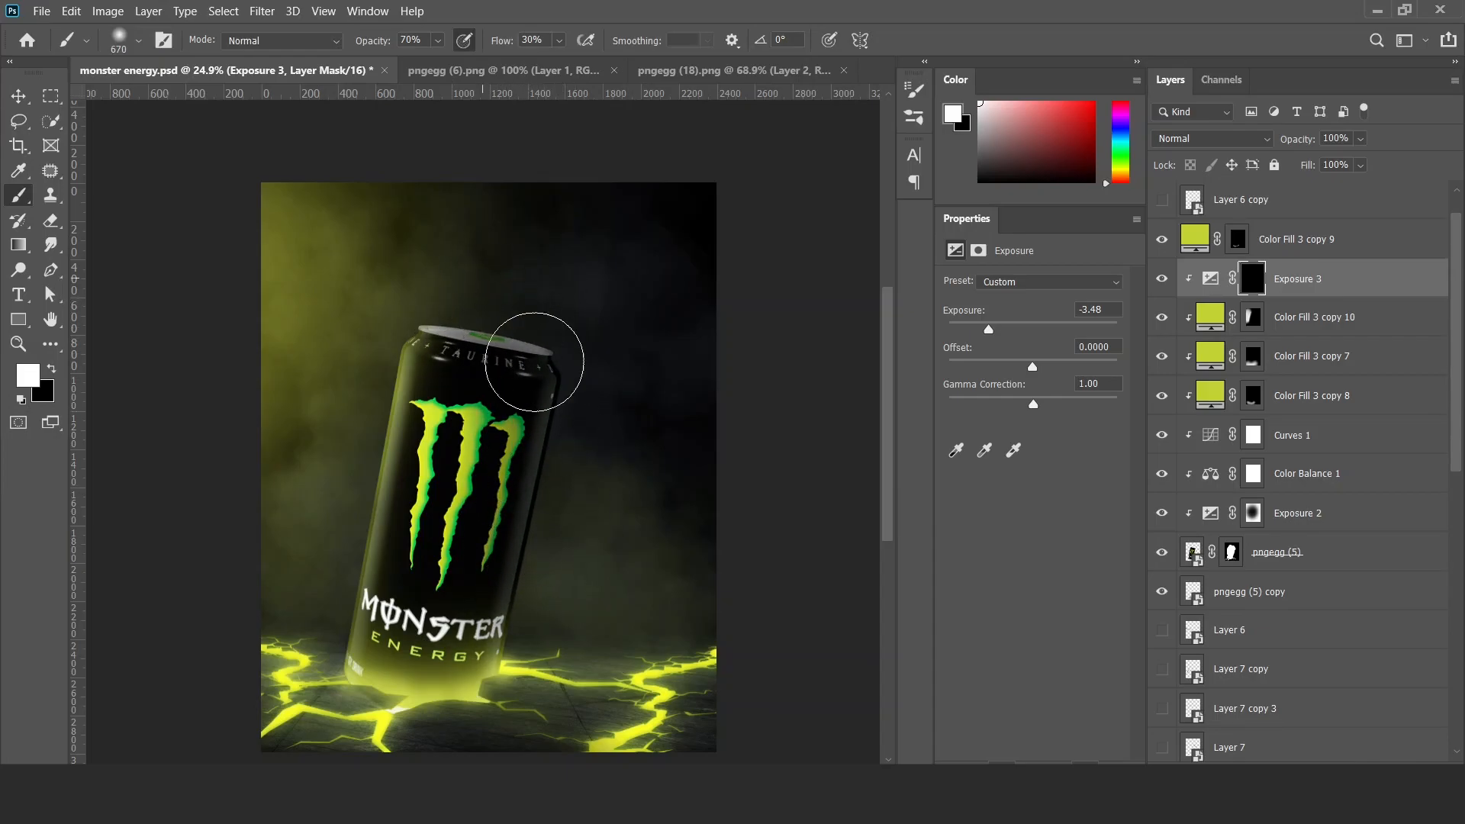
{"action": "key", "text": "x"}
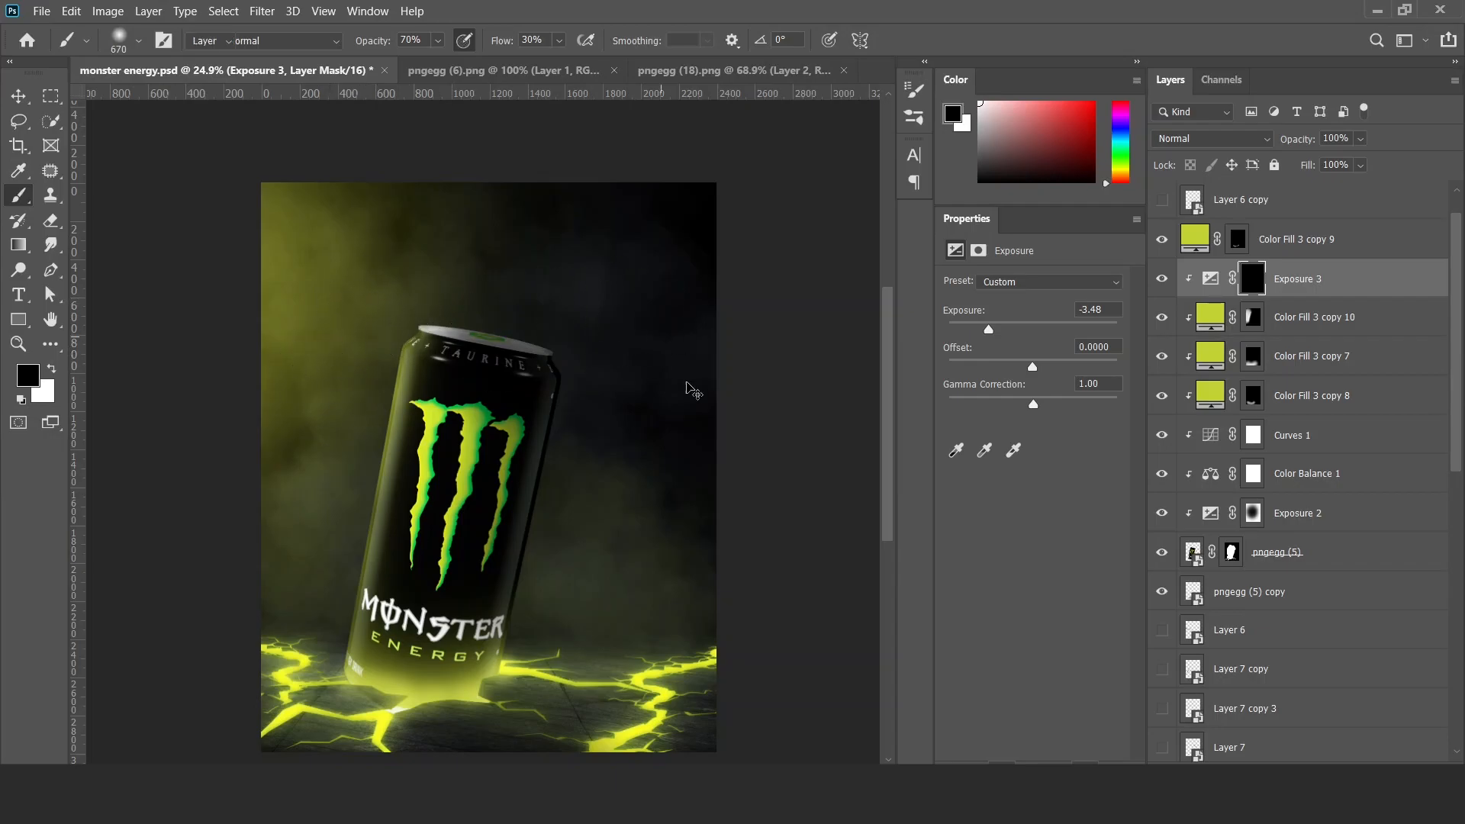
Refine the Color Fill 3 copy 10 mask around the can's upper part with a large soft black brush.
{"action": "key", "text": "v"}
{"action": "left_click", "coordinate": [1258, 316]}
{"action": "key", "text": "b"}
{"action": "key", "text": "x"}
{"action": "key", "text": "x"}
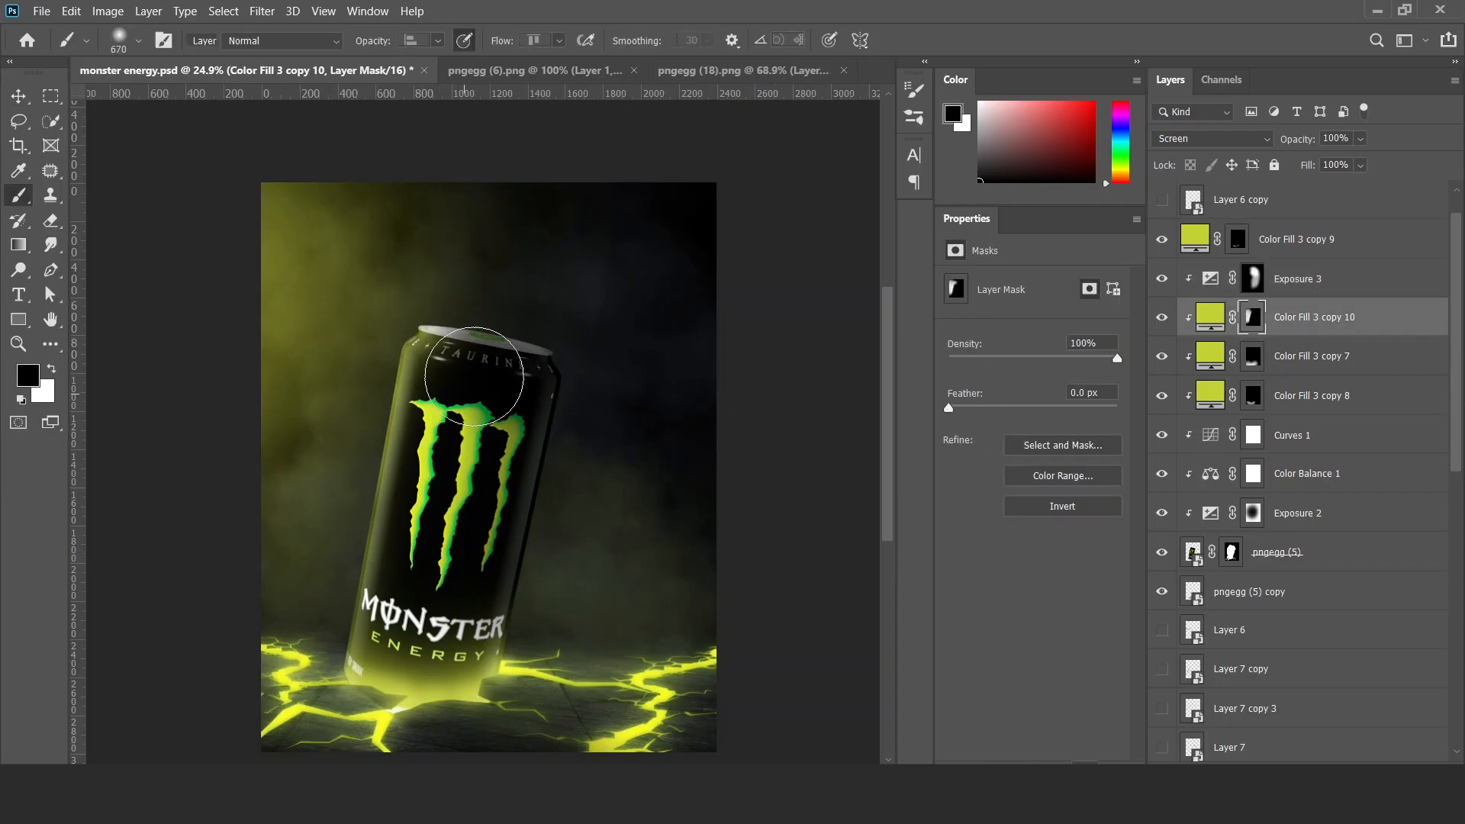
{"action": "scroll", "coordinate": [485, 497], "scroll_direction": "down", "scroll_amount": 6}
{"action": "key", "text": "v"}
{"action": "key", "text": "b"}
{"action": "scroll", "coordinate": [475, 479], "scroll_direction": "up", "scroll_amount": 8}
{"action": "key", "text": "v"}
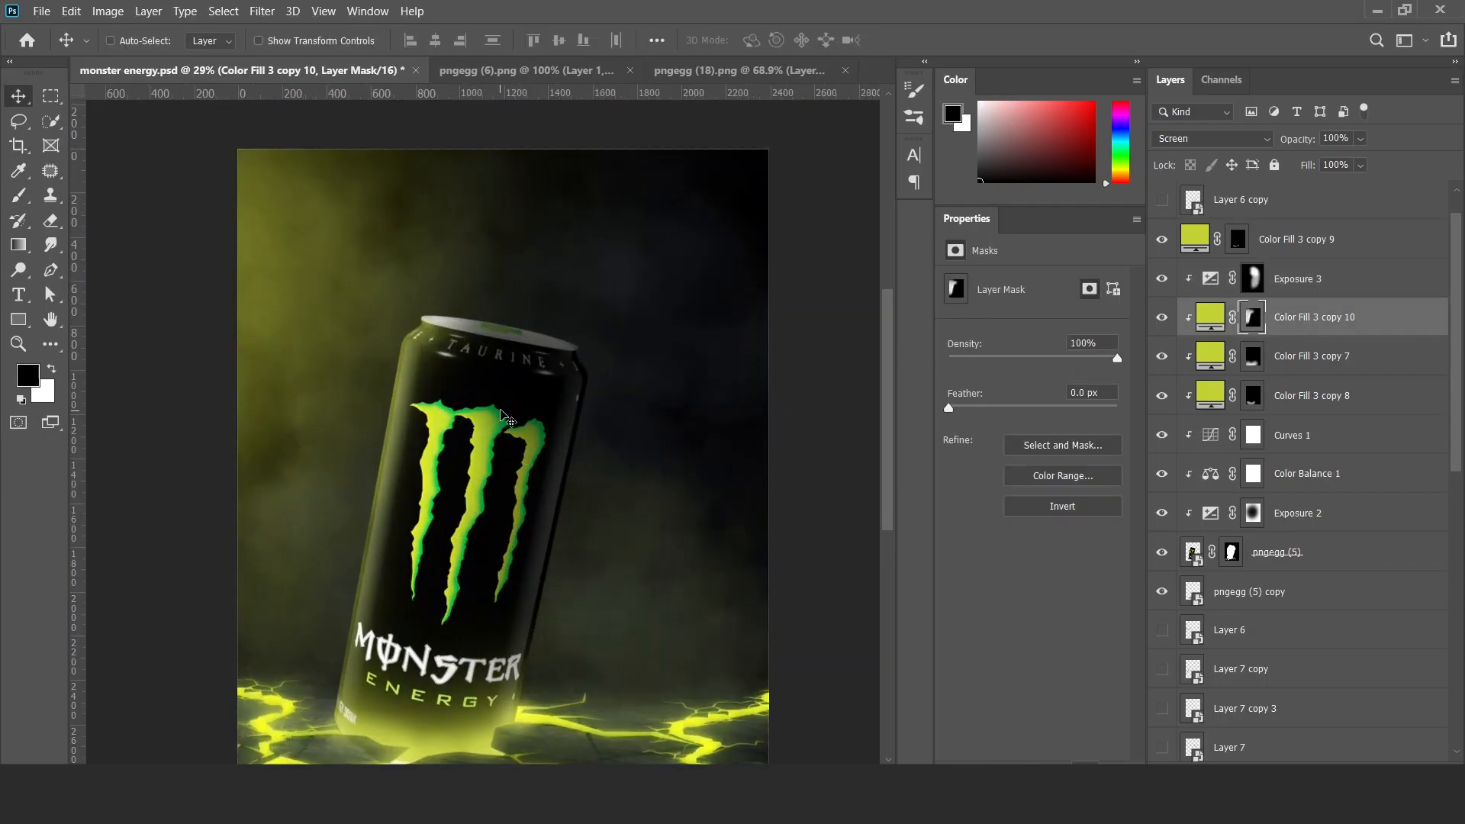
Select the mask of the Color Fill 2 copy background glow and fill it with black.
{"action": "scroll", "coordinate": [497, 447], "scroll_direction": "up", "scroll_amount": 2}
{"action": "scroll", "coordinate": [592, 463], "scroll_direction": "down", "scroll_amount": 3}
{"action": "left_click", "coordinate": [695, 336], "text": "ctrl"}
{"action": "scroll", "coordinate": [656, 495], "scroll_direction": "down", "scroll_amount": 2}
{"action": "scroll", "coordinate": [554, 504], "scroll_direction": "up", "scroll_amount": 1}
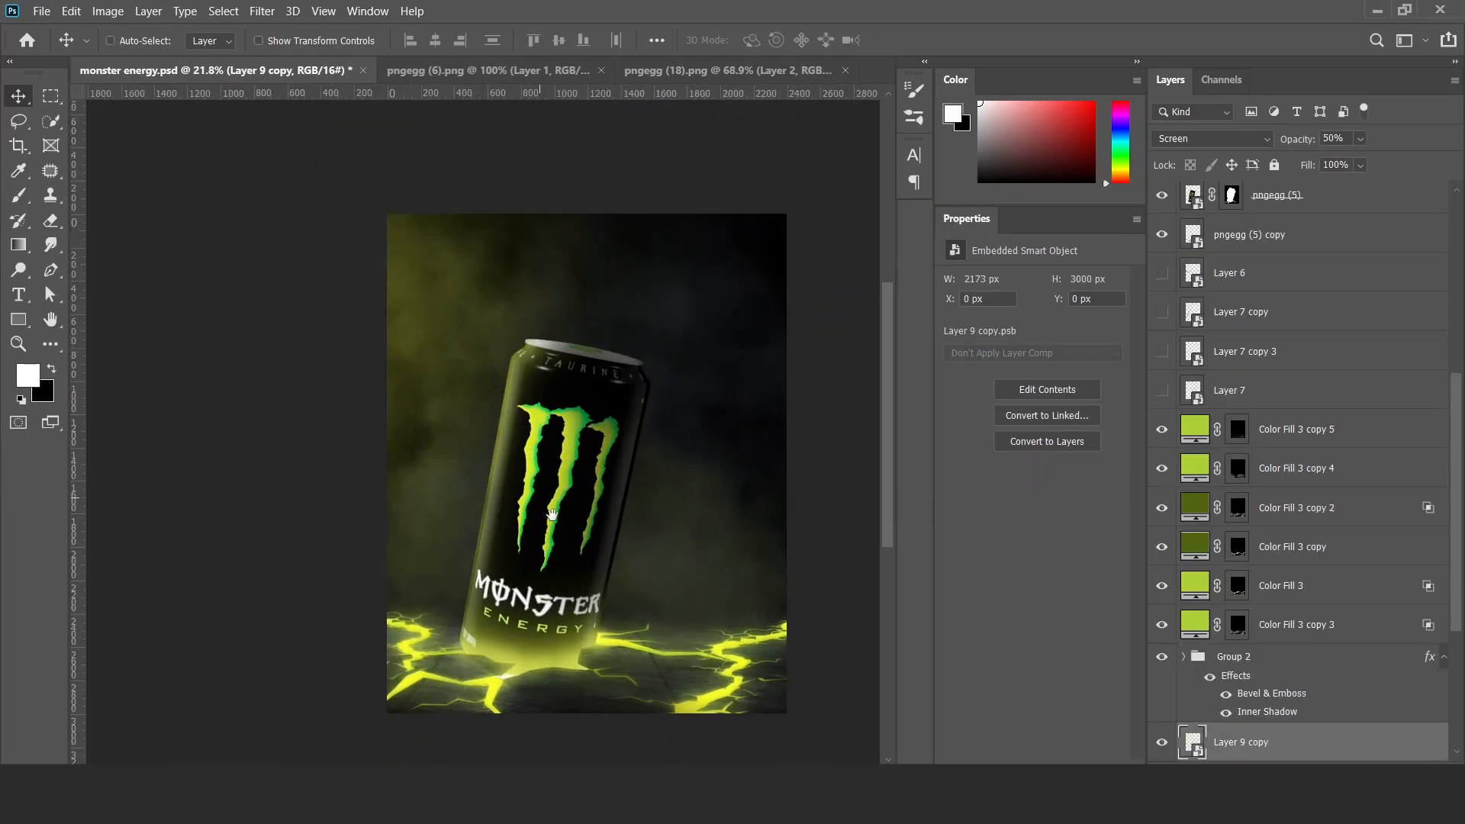
{"action": "left_click", "coordinate": [704, 531], "text": "ctrl"}
{"action": "left_click", "coordinate": [1238, 748]}
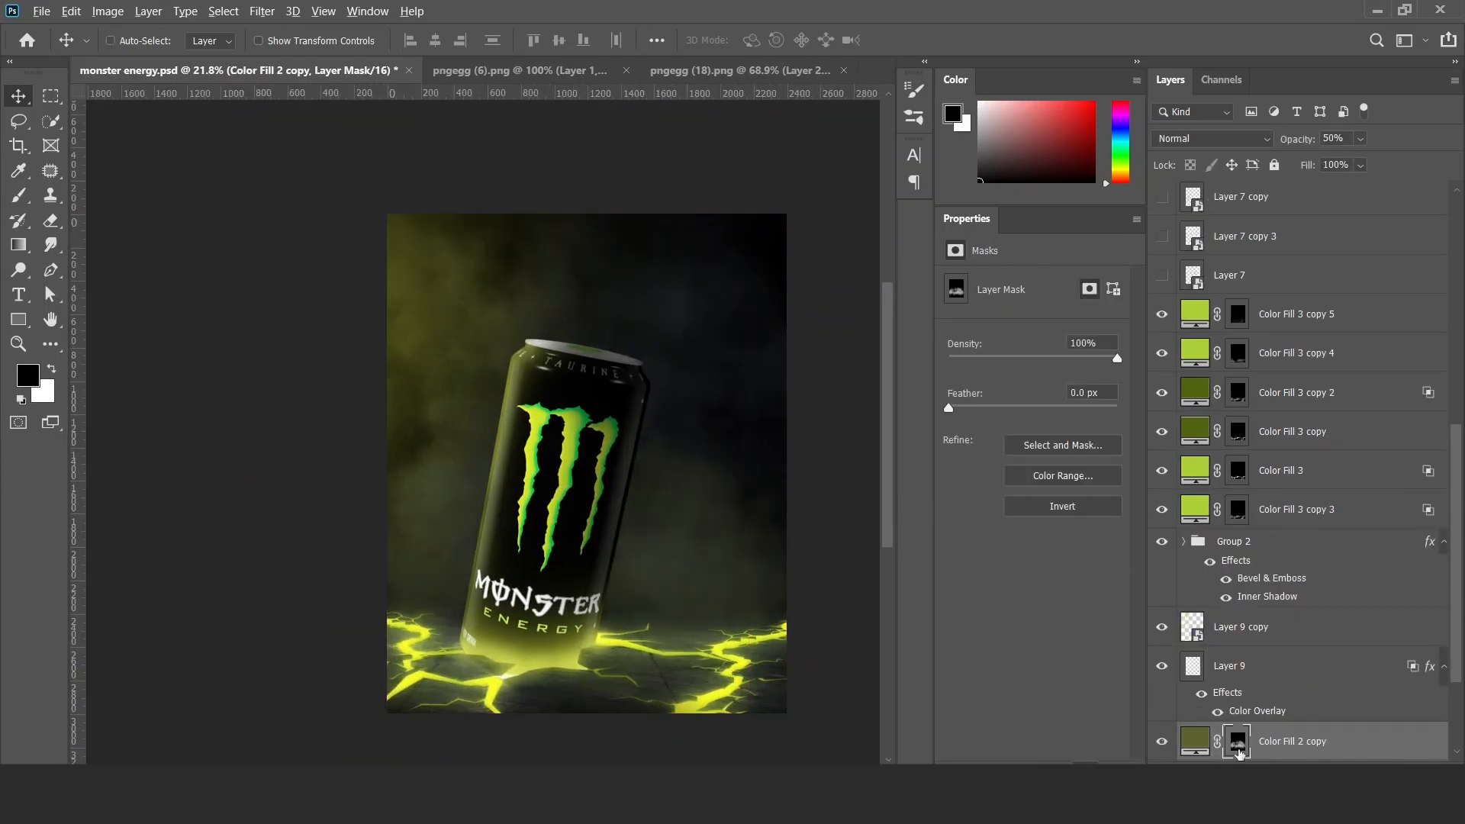
{"action": "left_click", "coordinate": [1238, 748], "text": "shift"}
{"action": "left_click", "coordinate": [1238, 748], "text": "shift"}
{"action": "key", "text": "b"}
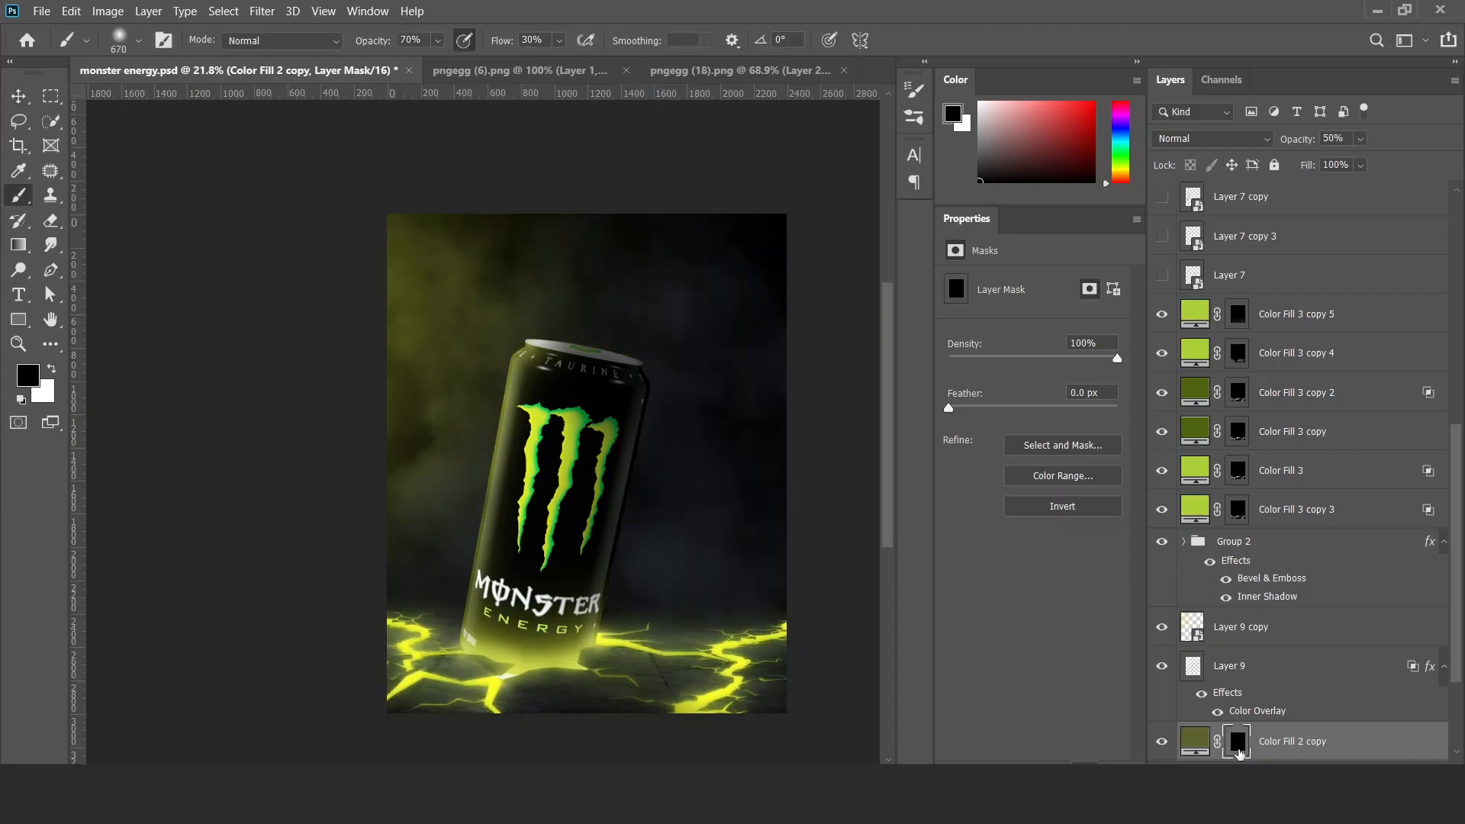
Set up a soft 325 px brush at 100% opacity and 100% flow with white as the painting colour.
{"action": "left_click_drag", "start_coordinate": [603, 354], "coordinate": [595, 348]}
{"action": "right_click", "coordinate": [595, 348]}
{"action": "left_click", "coordinate": [624, 4]}
{"action": "left_click_drag", "start_coordinate": [507, 386], "coordinate": [497, 384]}
{"action": "key", "text": "x"}
Paint straight light rays on the Color Fill 2 copy mask, running from the poster's upper-left corner down behind the can.
{"action": "left_click", "coordinate": [365, 259]}
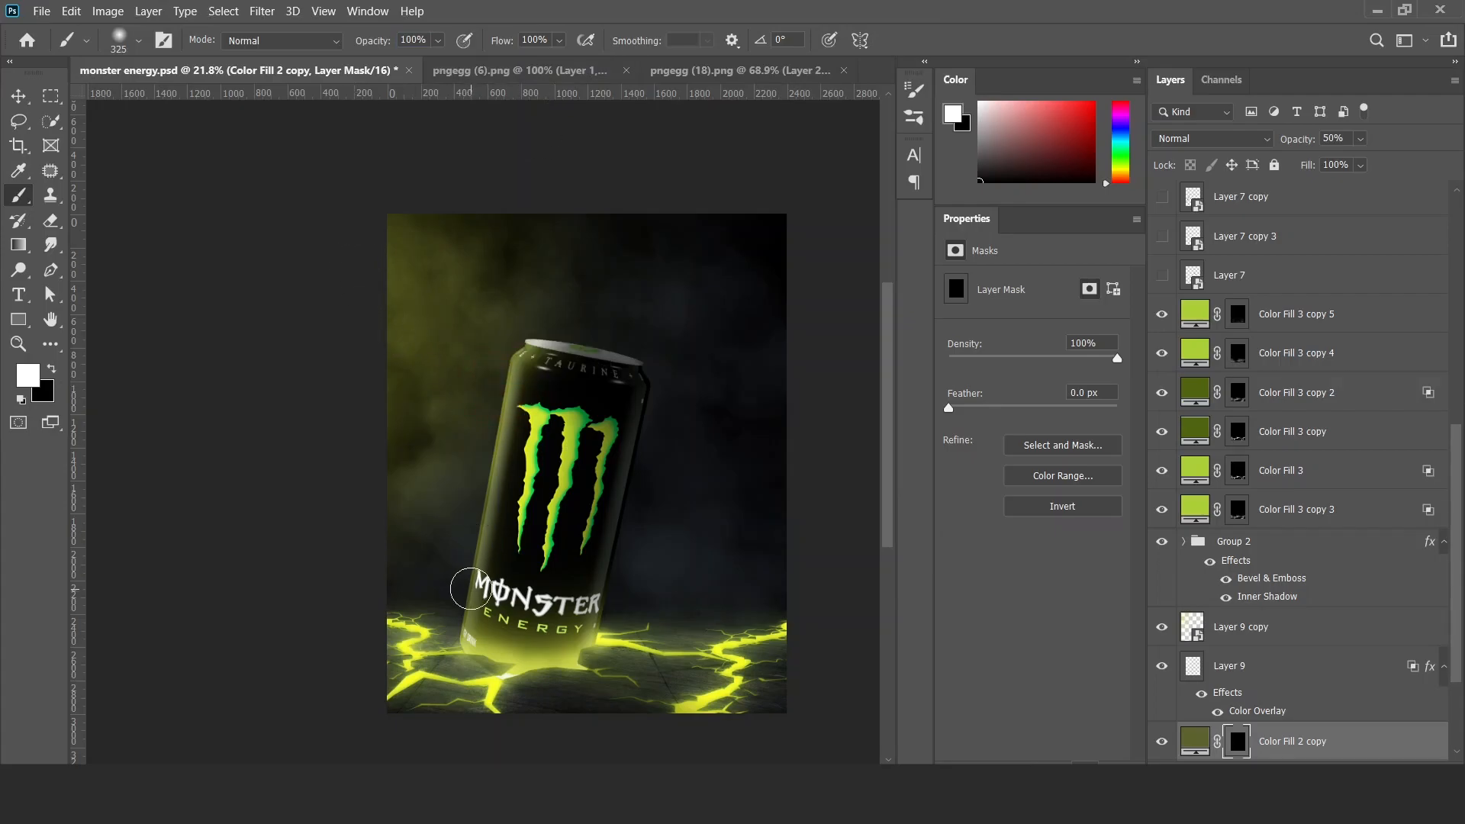
{"action": "left_click", "coordinate": [472, 589], "text": "shift"}
{"action": "left_click", "coordinate": [369, 220]}
{"action": "left_click", "coordinate": [489, 595], "text": "shift"}
{"action": "key", "text": "ctrl+z"}
{"action": "left_click", "coordinate": [334, 230]}
{"action": "left_click", "coordinate": [577, 478], "text": "shift"}
{"action": "key", "text": "ctrl+z"}
{"action": "left_click", "coordinate": [555, 557], "text": "shift"}
{"action": "left_click", "coordinate": [383, 267]}
{"action": "left_click", "coordinate": [613, 456], "text": "shift"}
{"action": "key", "text": "v"}
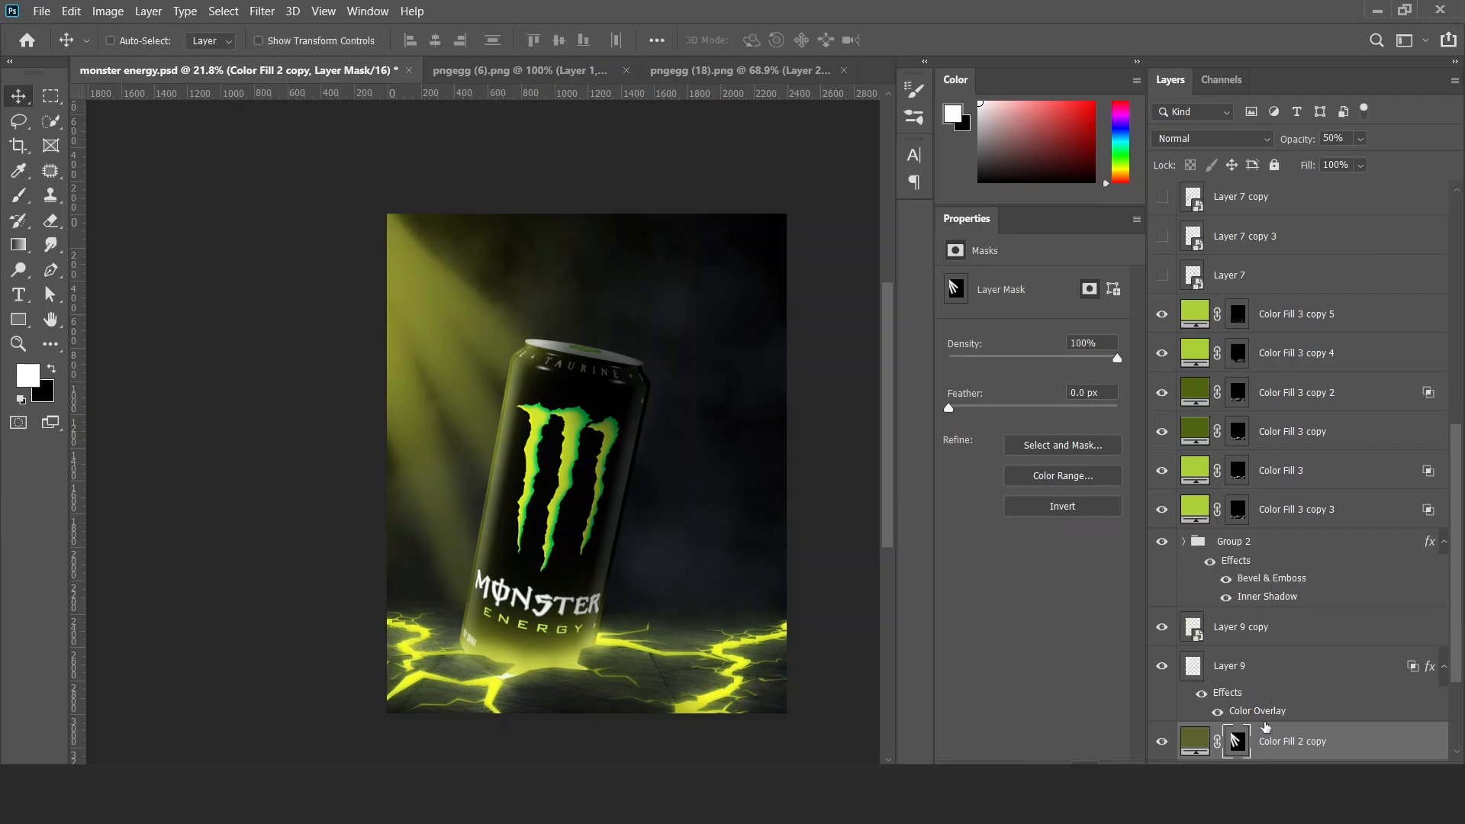
Carve straight dark gaps between the light rays with black on the mask and feather the mask to 39.7 px.
{"action": "key", "text": "b"}
{"action": "key", "text": "x"}
{"action": "left_click", "coordinate": [353, 198]}
{"action": "left_click", "coordinate": [656, 402], "text": "shift"}
{"action": "key", "text": "ctrl+z"}
{"action": "left_click", "coordinate": [379, 191]}
{"action": "left_click", "coordinate": [649, 429], "text": "shift"}
{"action": "left_click", "coordinate": [464, 645], "text": "shift"}
{"action": "key", "text": "v"}
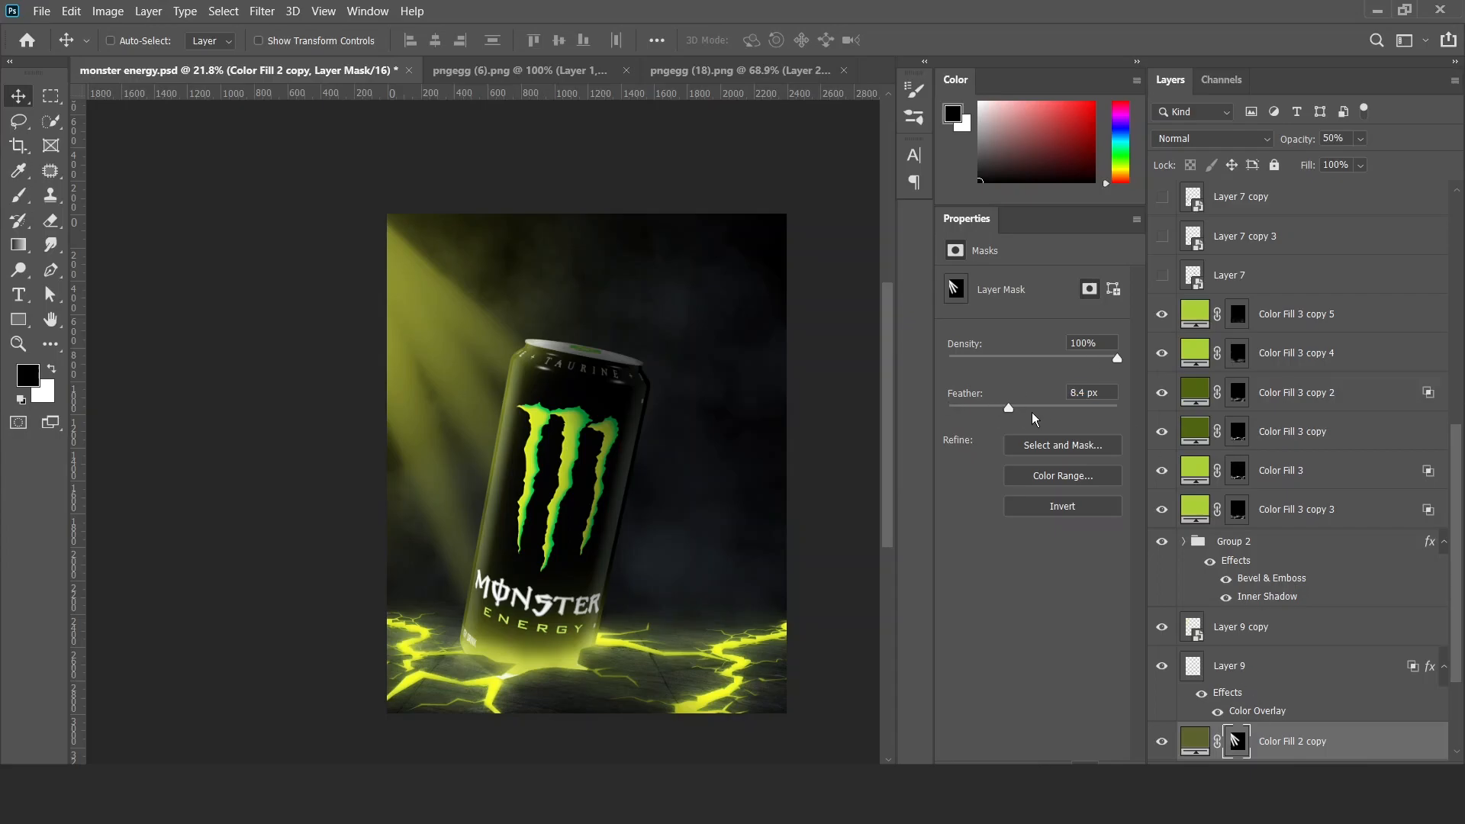
Split the underlying layer's dark Blend If slider on Color Fill 2 copy so the rays blend into the smoke.
{"action": "key", "text": "b"}
{"action": "double_click", "coordinate": [1356, 740]}
{"action": "left_click_drag", "start_coordinate": [951, 537], "coordinate": [988, 533]}
{"action": "left_click", "coordinate": [1355, 201]}
{"action": "left_click", "coordinate": [1237, 741]}
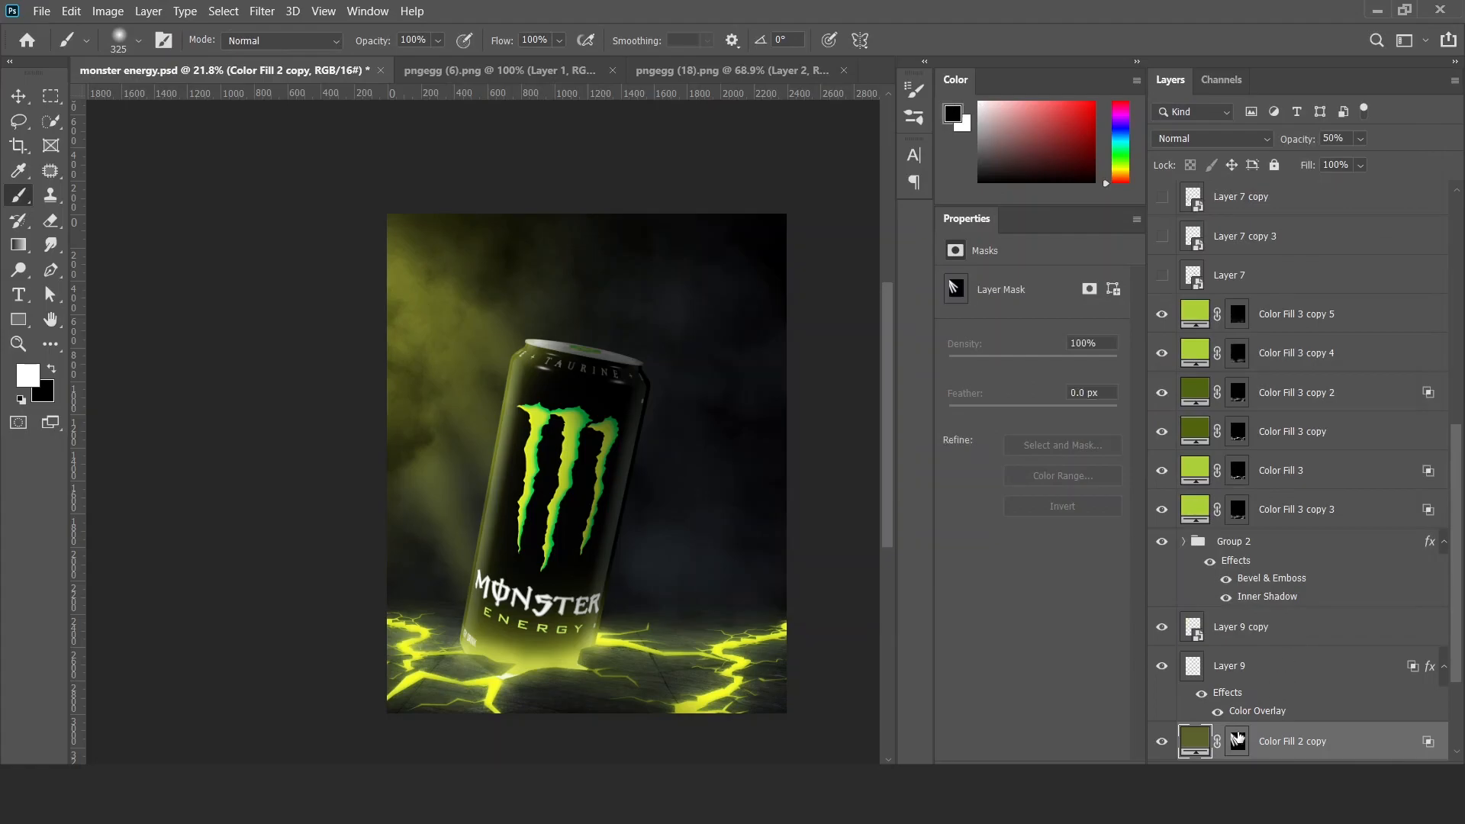
Reshape the light rays on the Color Fill 2 copy mask with further black and white diagonal brush strokes towards the can.
{"action": "right_click", "coordinate": [673, 417]}
{"action": "left_click", "coordinate": [1060, 395]}
{"action": "left_click", "coordinate": [424, 417]}
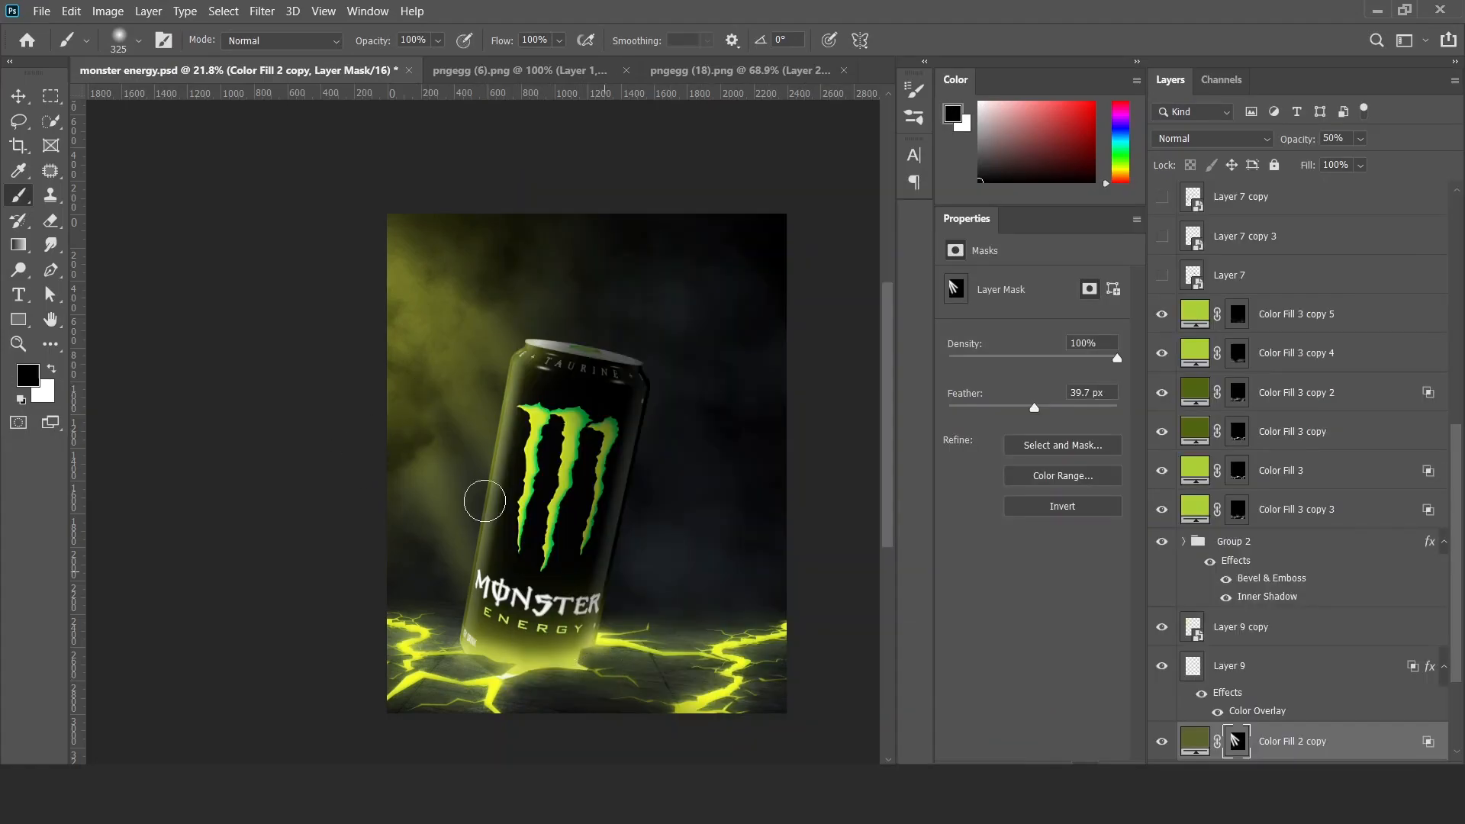
{"action": "key", "text": "x"}
{"action": "key", "text": "x"}
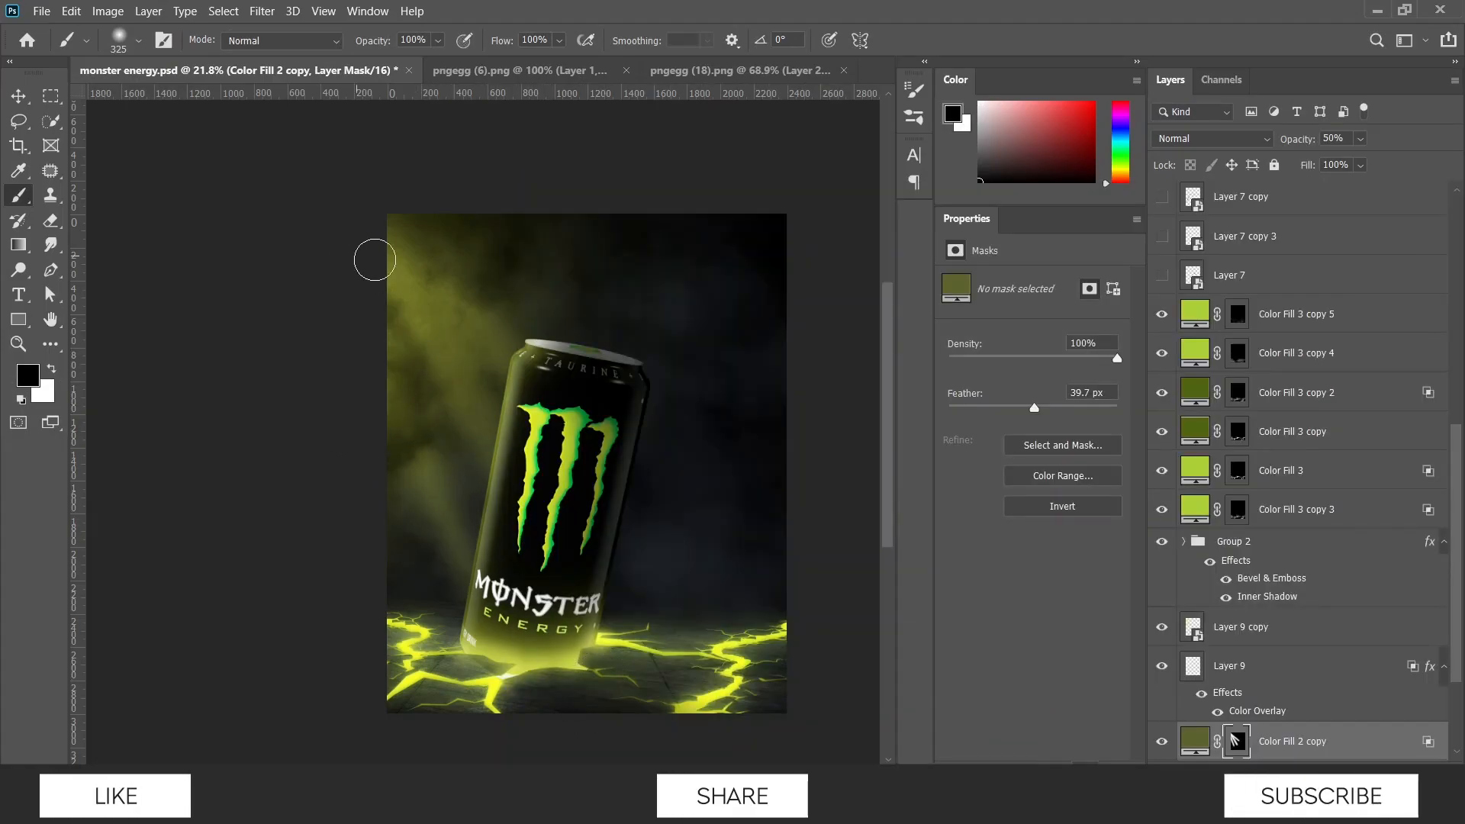
{"action": "mouse_move", "coordinate": [432, 346]}
{"action": "left_mouse_down"}
{"action": "mouse_move", "coordinate": [506, 481]}
{"action": "mouse_move", "coordinate": [473, 585]}
{"action": "left_mouse_up"}
{"action": "left_click_drag", "start_coordinate": [454, 369], "coordinate": [562, 573]}
{"action": "mouse_move", "coordinate": [447, 291]}
{"action": "left_mouse_down"}
{"action": "mouse_move", "coordinate": [492, 352]}
{"action": "mouse_move", "coordinate": [545, 639]}
{"action": "left_mouse_up"}
{"action": "key", "text": "x"}
{"action": "left_click_drag", "start_coordinate": [437, 467], "coordinate": [469, 534]}
{"action": "left_click_drag", "start_coordinate": [391, 290], "coordinate": [473, 529]}
{"action": "left_click_drag", "start_coordinate": [415, 260], "coordinate": [549, 435]}
{"action": "mouse_move", "coordinate": [451, 388]}
{"action": "left_mouse_down"}
{"action": "mouse_move", "coordinate": [406, 468]}
{"action": "mouse_move", "coordinate": [379, 484]}
{"action": "mouse_move", "coordinate": [490, 469]}
{"action": "mouse_move", "coordinate": [452, 441]}
{"action": "left_mouse_up"}
{"action": "key", "text": "v"}
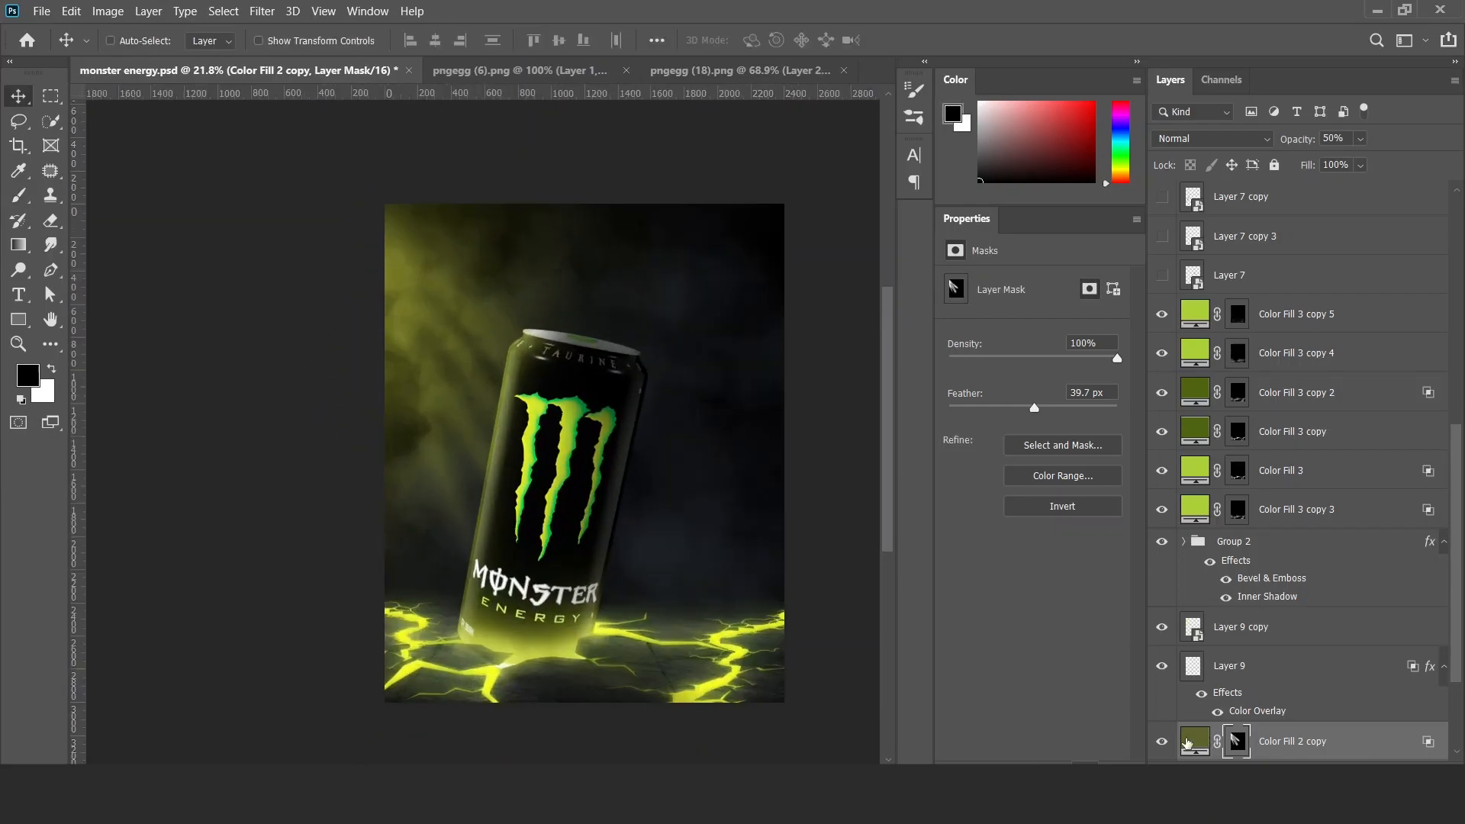
Try Color Fill 2 copy above the crack fills, undo the move, and set the layer's opacity to 30%.
{"action": "left_click_drag", "start_coordinate": [1188, 742], "coordinate": [1194, 296]}
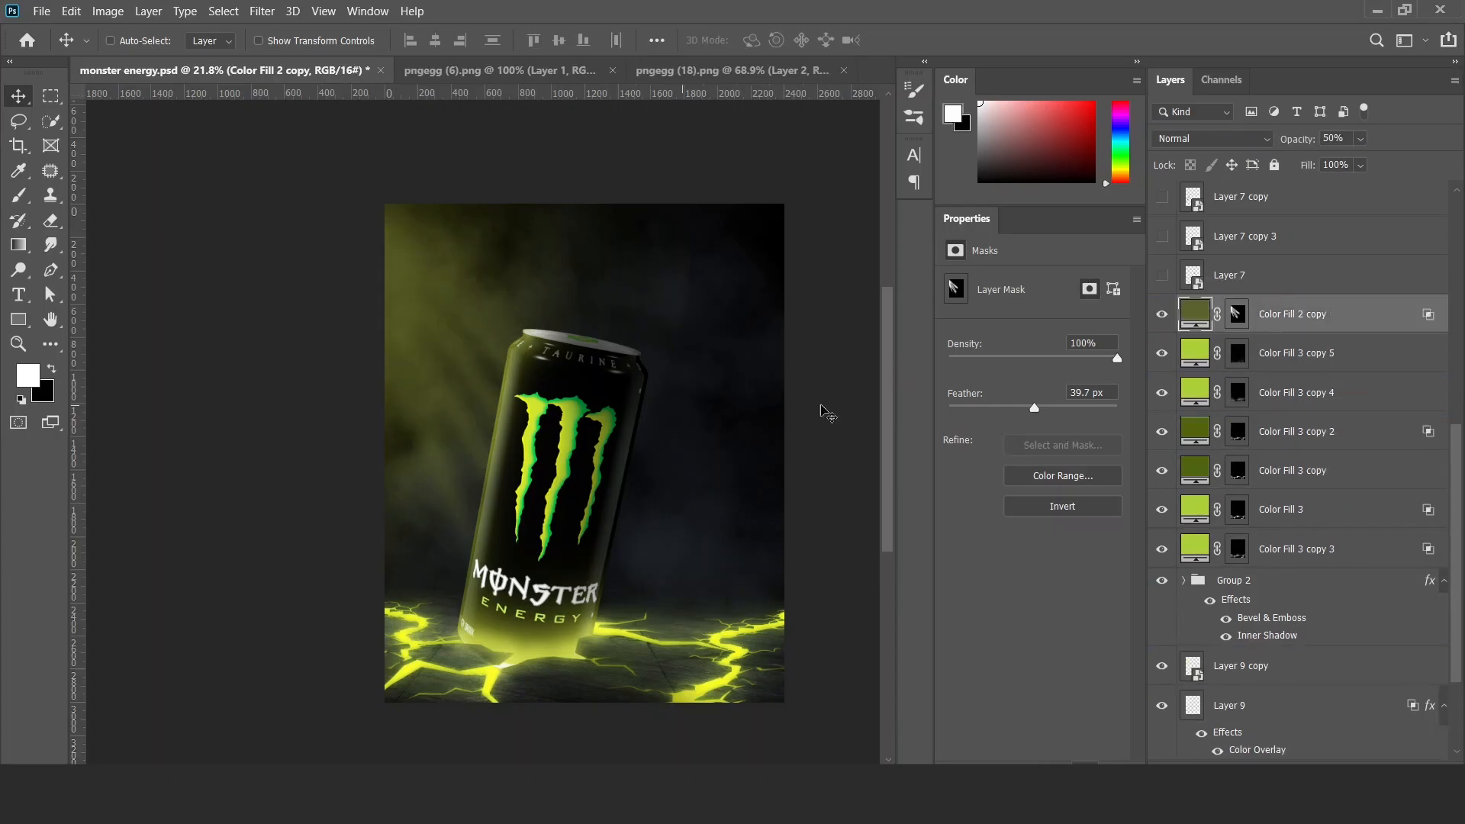
{"action": "key", "text": "ctrl+z"}
{"action": "scroll", "coordinate": [629, 419], "scroll_direction": "down", "scroll_amount": 1}
{"action": "key", "text": "0"}
{"action": "key", "text": "5"}
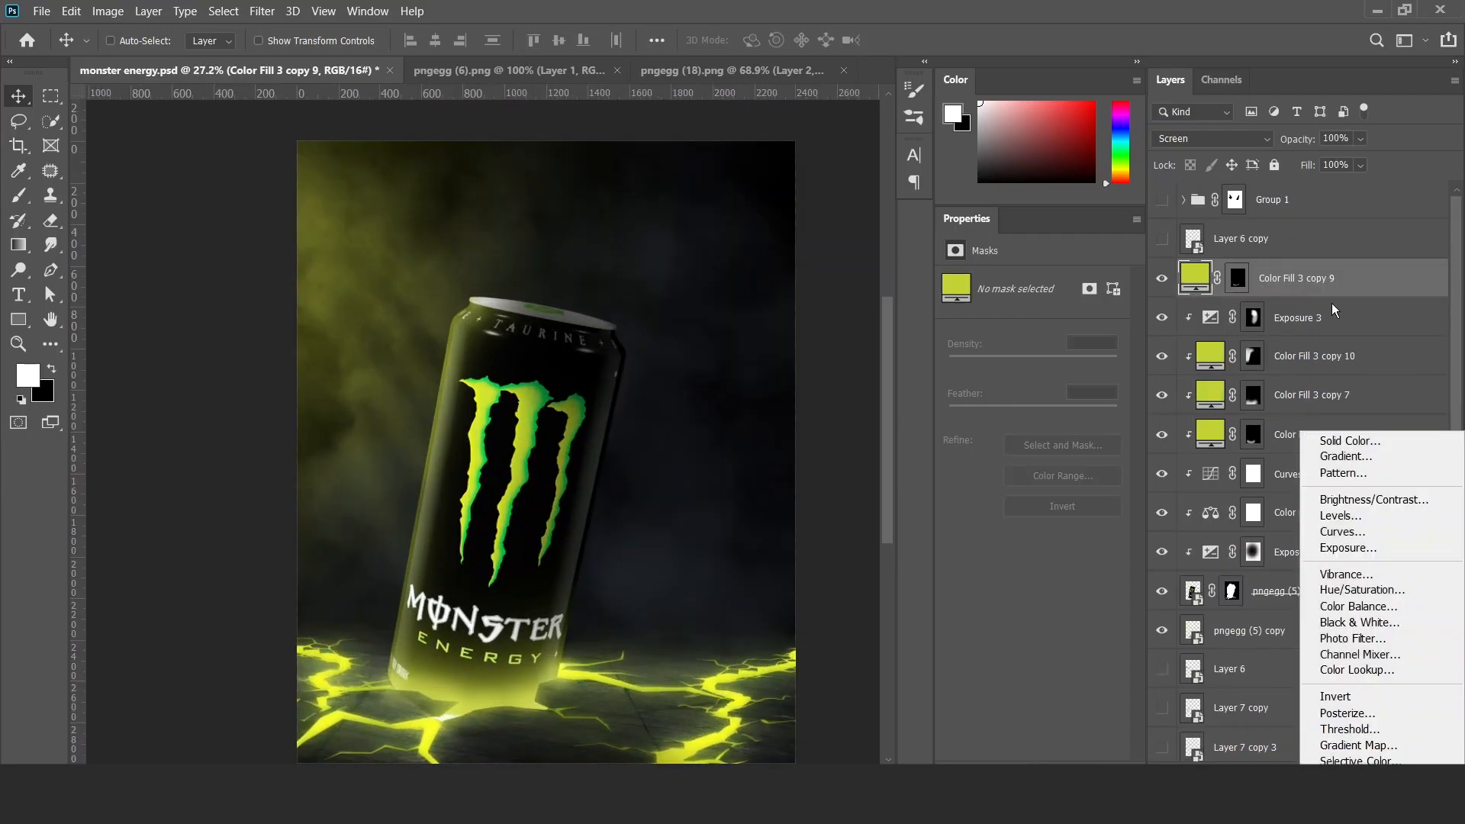
Add a dark green #2a3612 Solid Color fill layer above Color Fill 3 copy 9 and set its opacity to 60%.
{"action": "left_click", "coordinate": [1347, 440]}
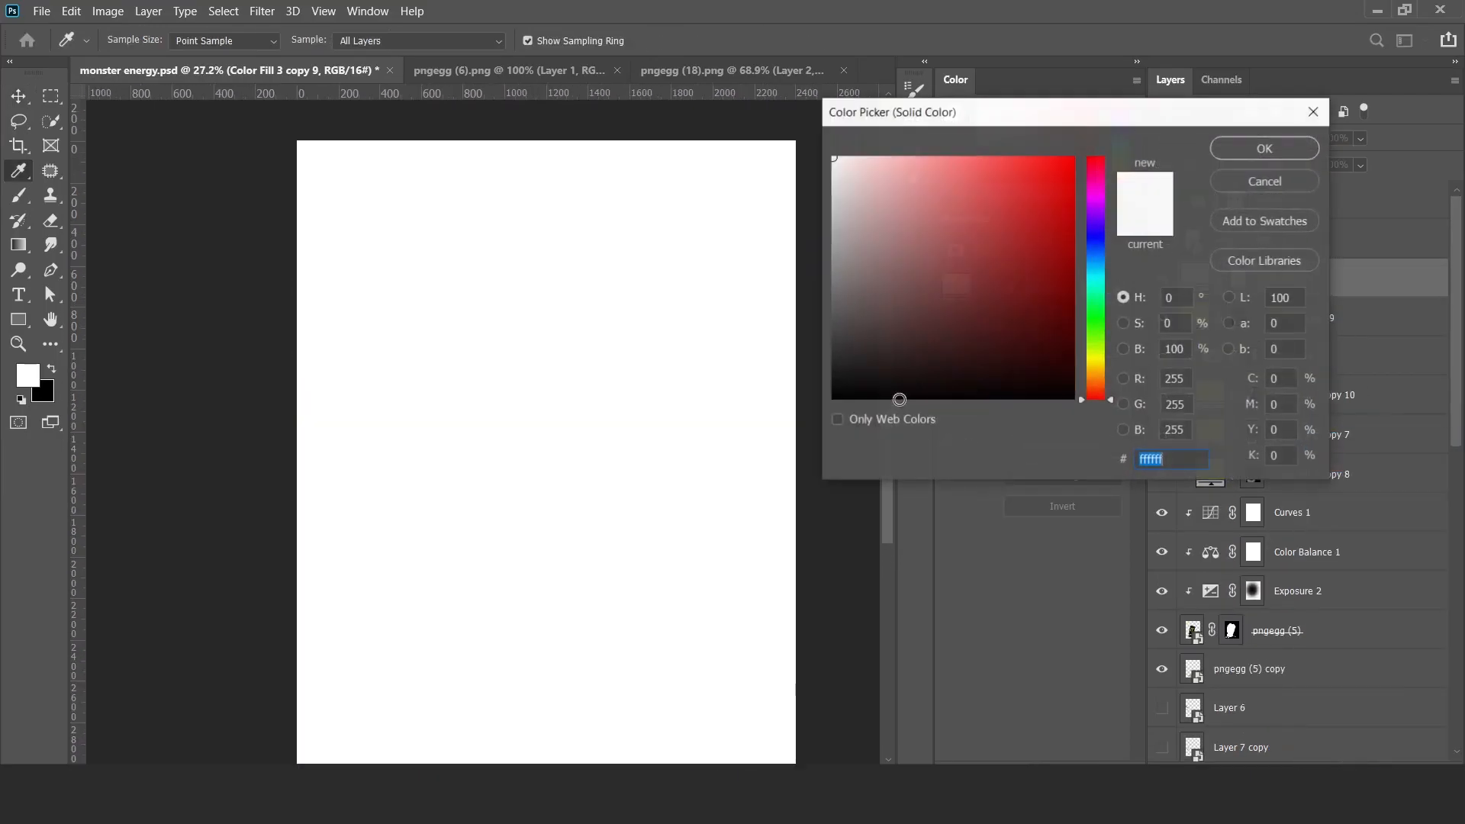
{"action": "left_click", "coordinate": [846, 324]}
{"action": "left_click_drag", "start_coordinate": [1094, 318], "coordinate": [1092, 345]}
{"action": "left_click", "coordinate": [992, 348]}
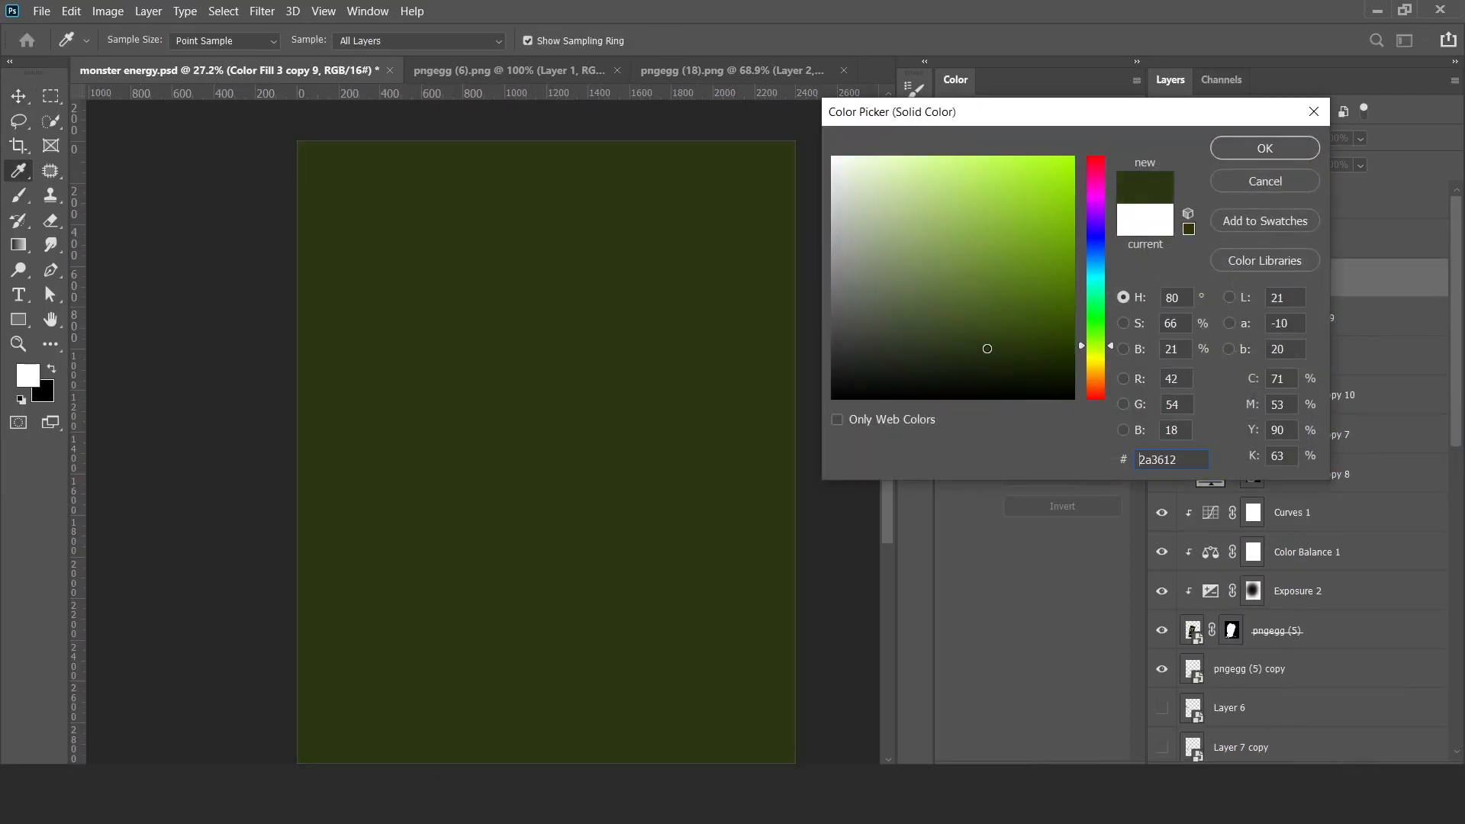
{"action": "left_click", "coordinate": [1244, 153]}
{"action": "key", "text": "6"}
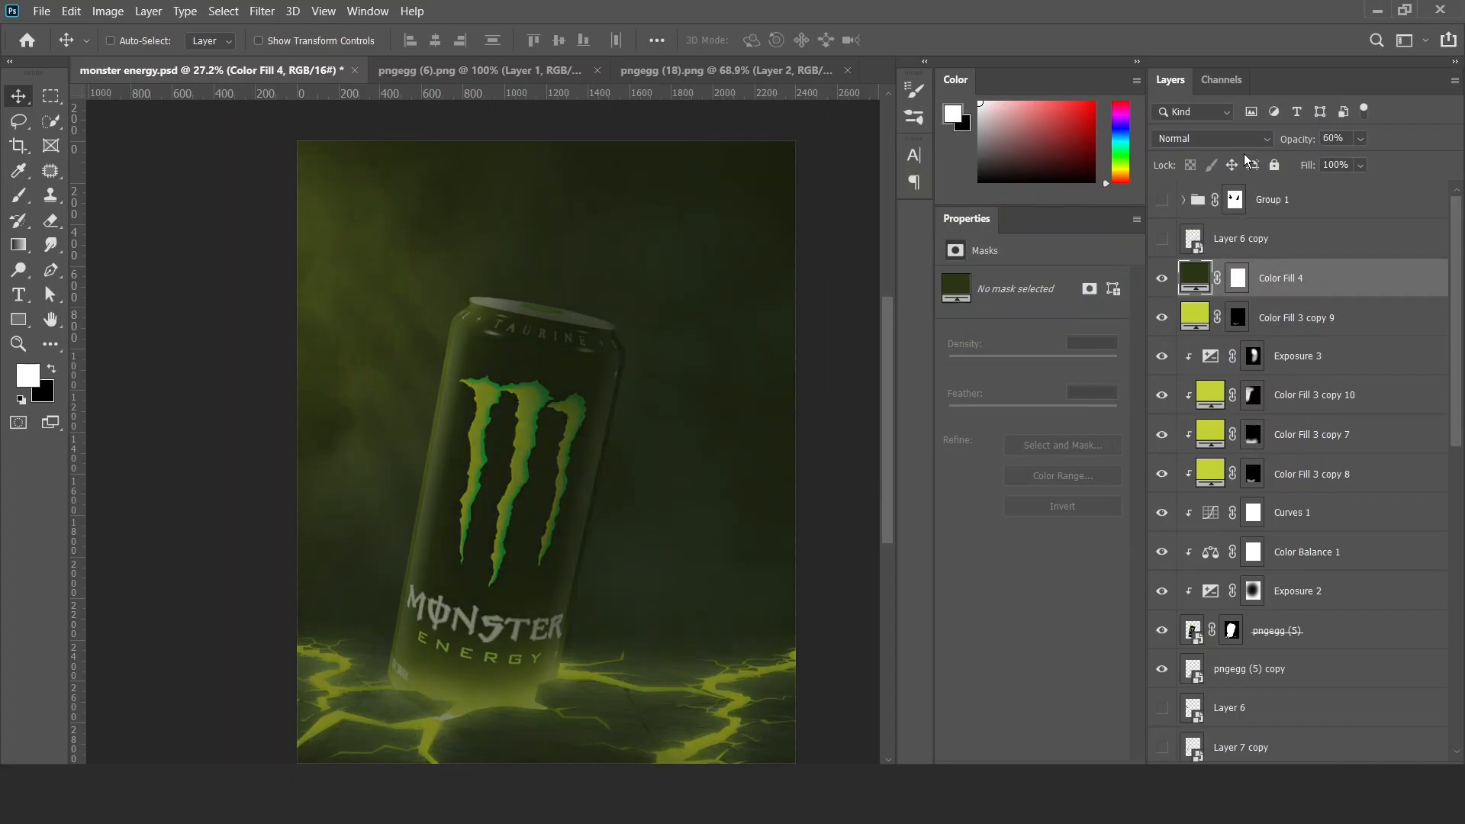
Split the underlying layer's white Blend If slider on Color Fill 4 to 0 / 255 and invert the layer's mask.
{"action": "double_click", "coordinate": [1381, 290]}
{"action": "left_click_drag", "start_coordinate": [1190, 538], "coordinate": [1018, 538]}
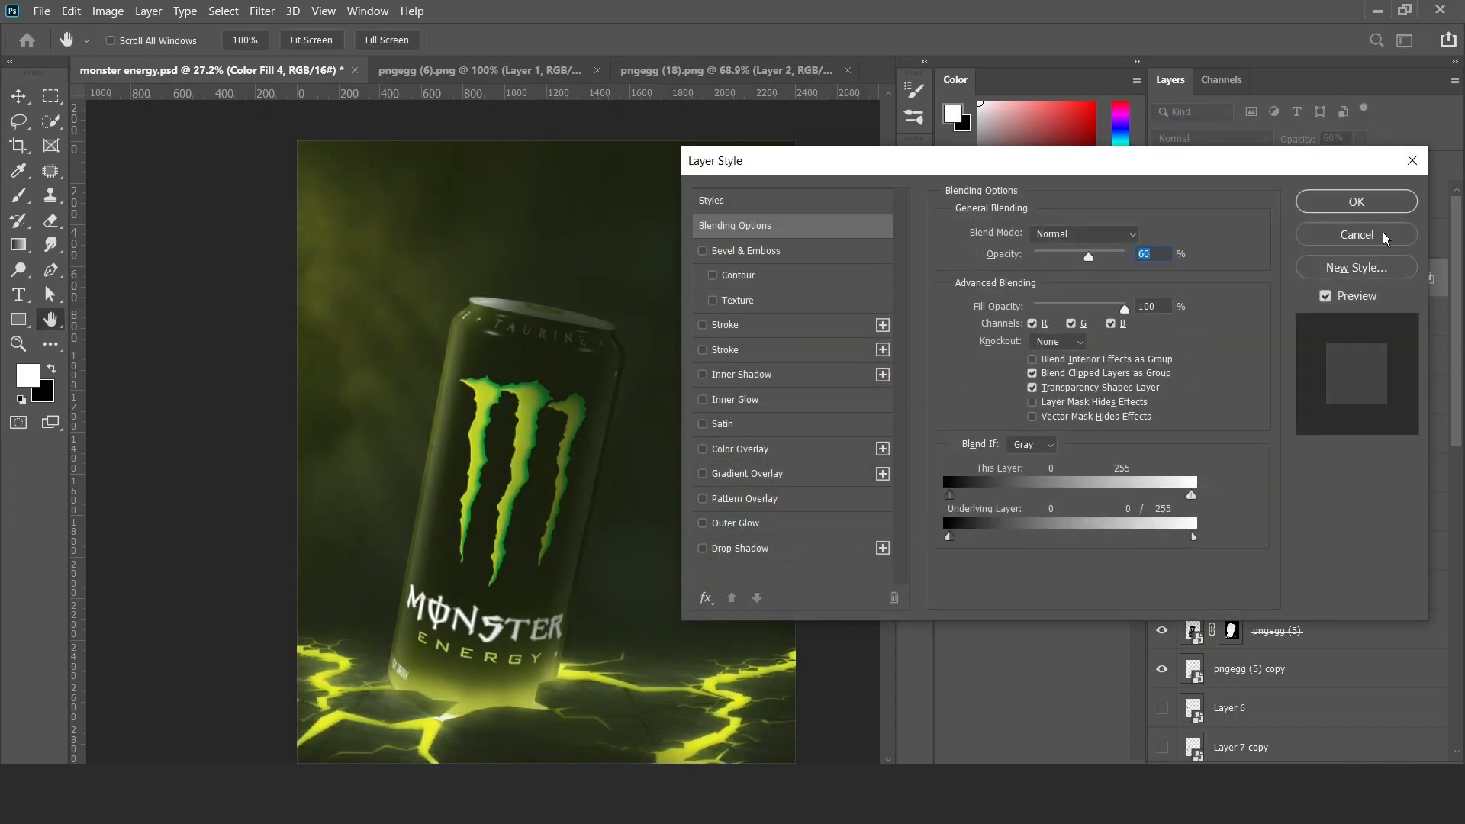
{"action": "left_click", "coordinate": [1371, 203]}
{"action": "left_click", "coordinate": [1237, 279]}
{"action": "key", "text": "ctrl+i"}
Paint green haze on the Color Fill 4 mask over the can and the background to its right, using smoke brushes up to 50% opacity.
{"action": "key", "text": "b"}
{"action": "key", "text": "x"}
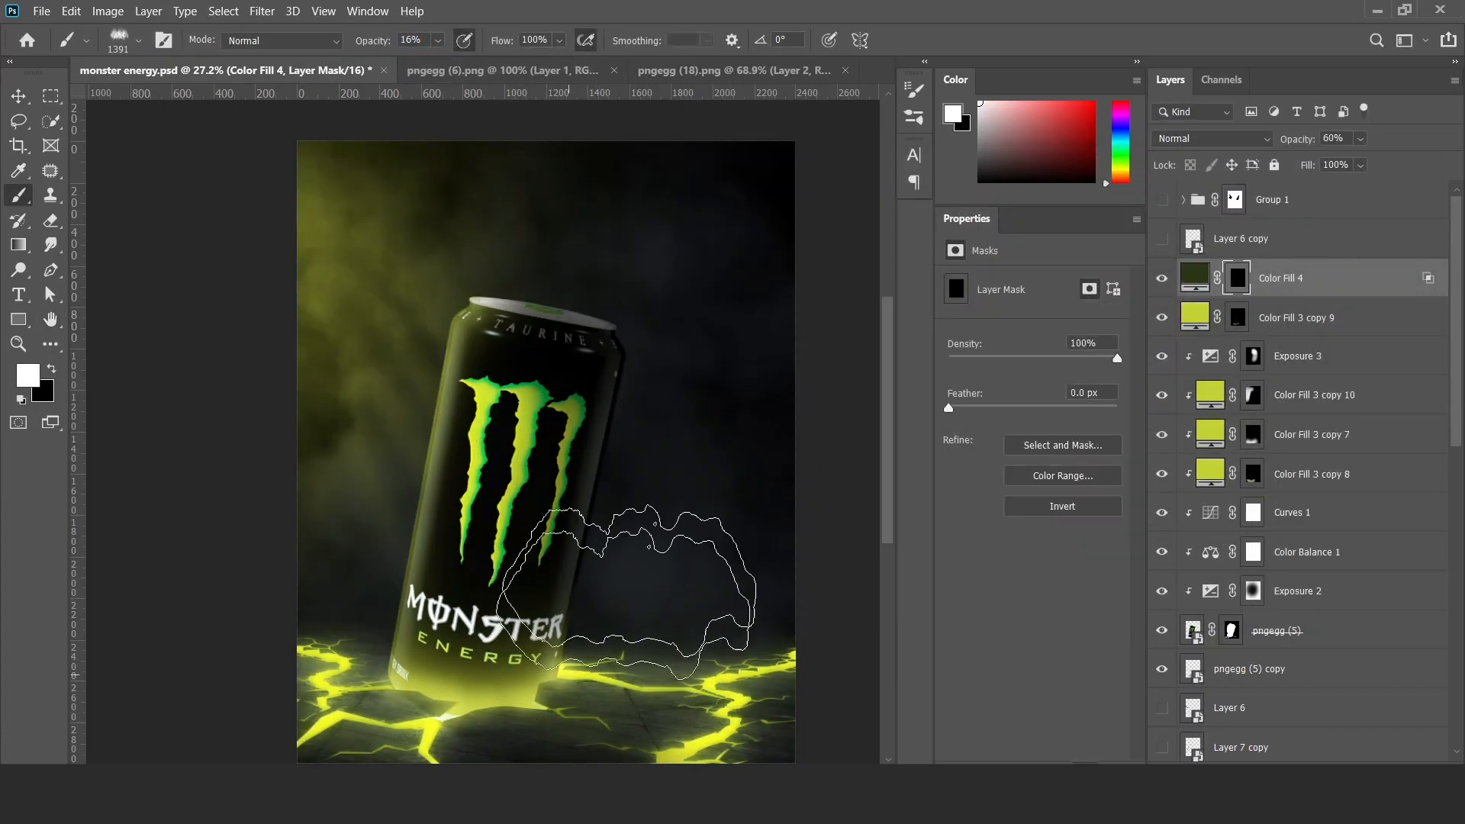
{"action": "right_click", "coordinate": [600, 463]}
{"action": "left_click", "coordinate": [681, 314]}
{"action": "left_click", "coordinate": [450, 435]}
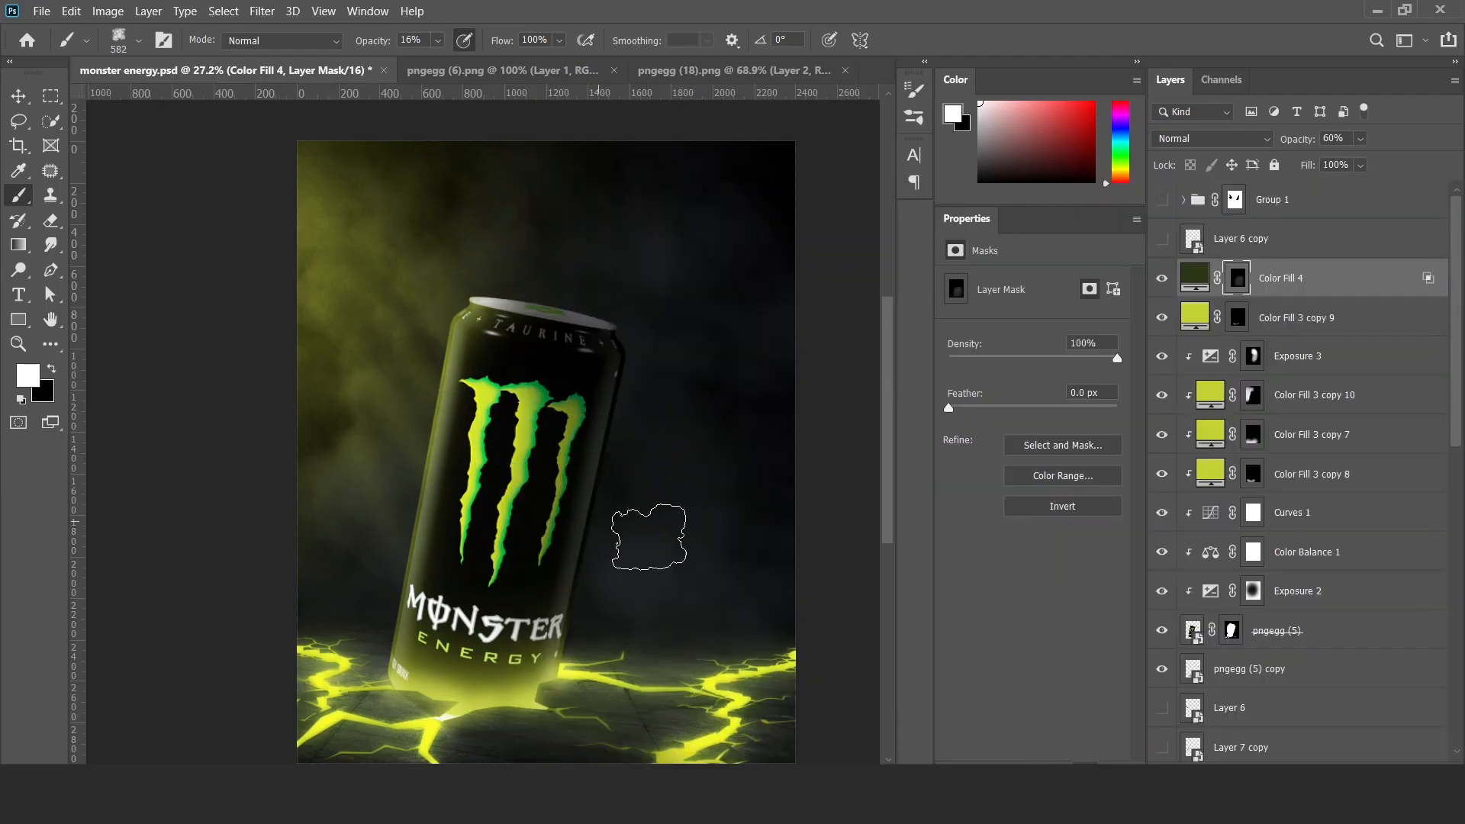
{"action": "mouse_move", "coordinate": [706, 578]}
{"action": "left_mouse_down"}
{"action": "mouse_move", "coordinate": [570, 562]}
{"action": "mouse_move", "coordinate": [722, 469]}
{"action": "mouse_move", "coordinate": [552, 153]}
{"action": "left_mouse_up"}
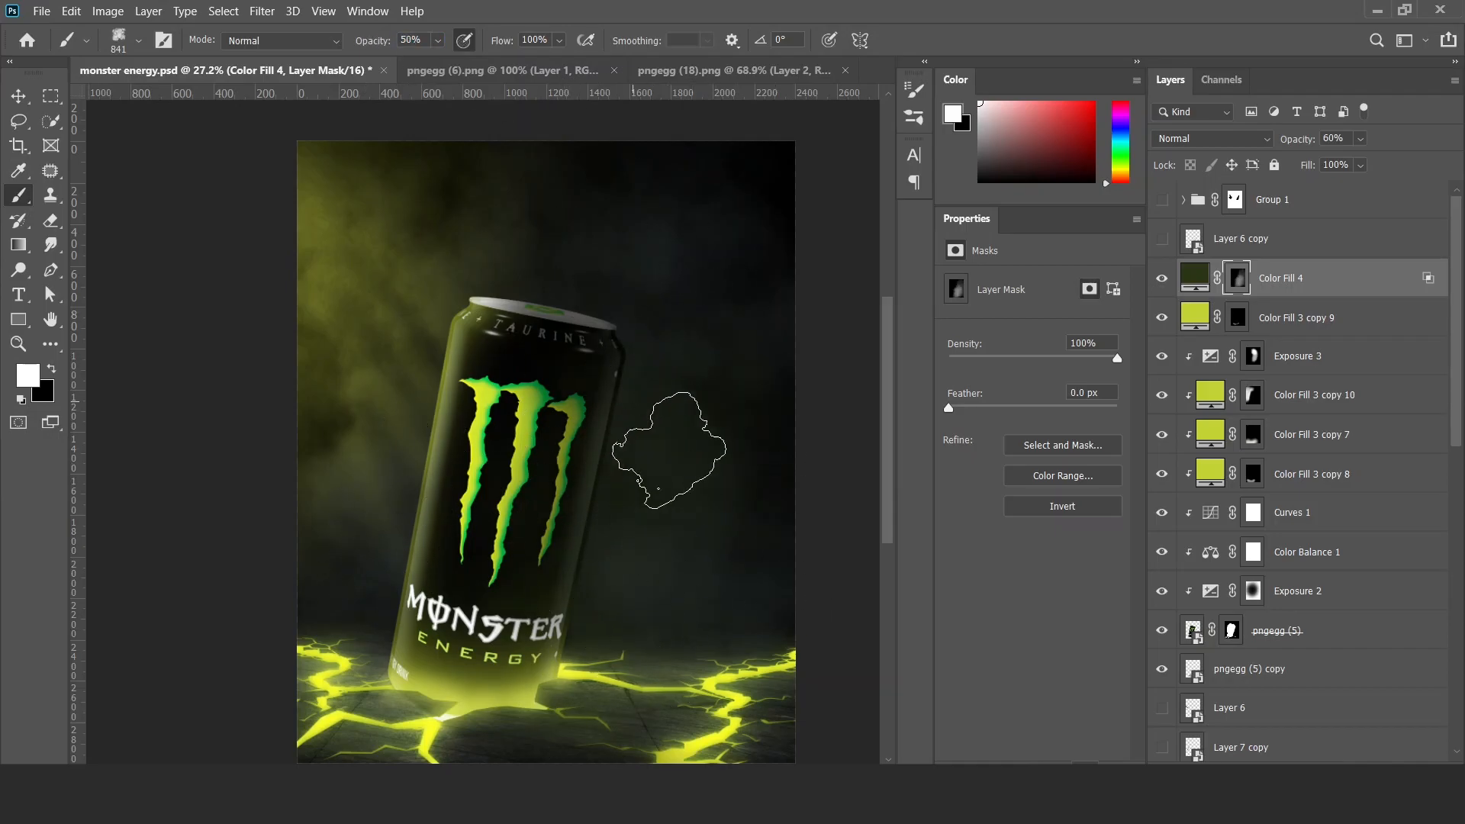
{"action": "scroll", "coordinate": [600, 608], "scroll_direction": "down", "scroll_amount": 3}
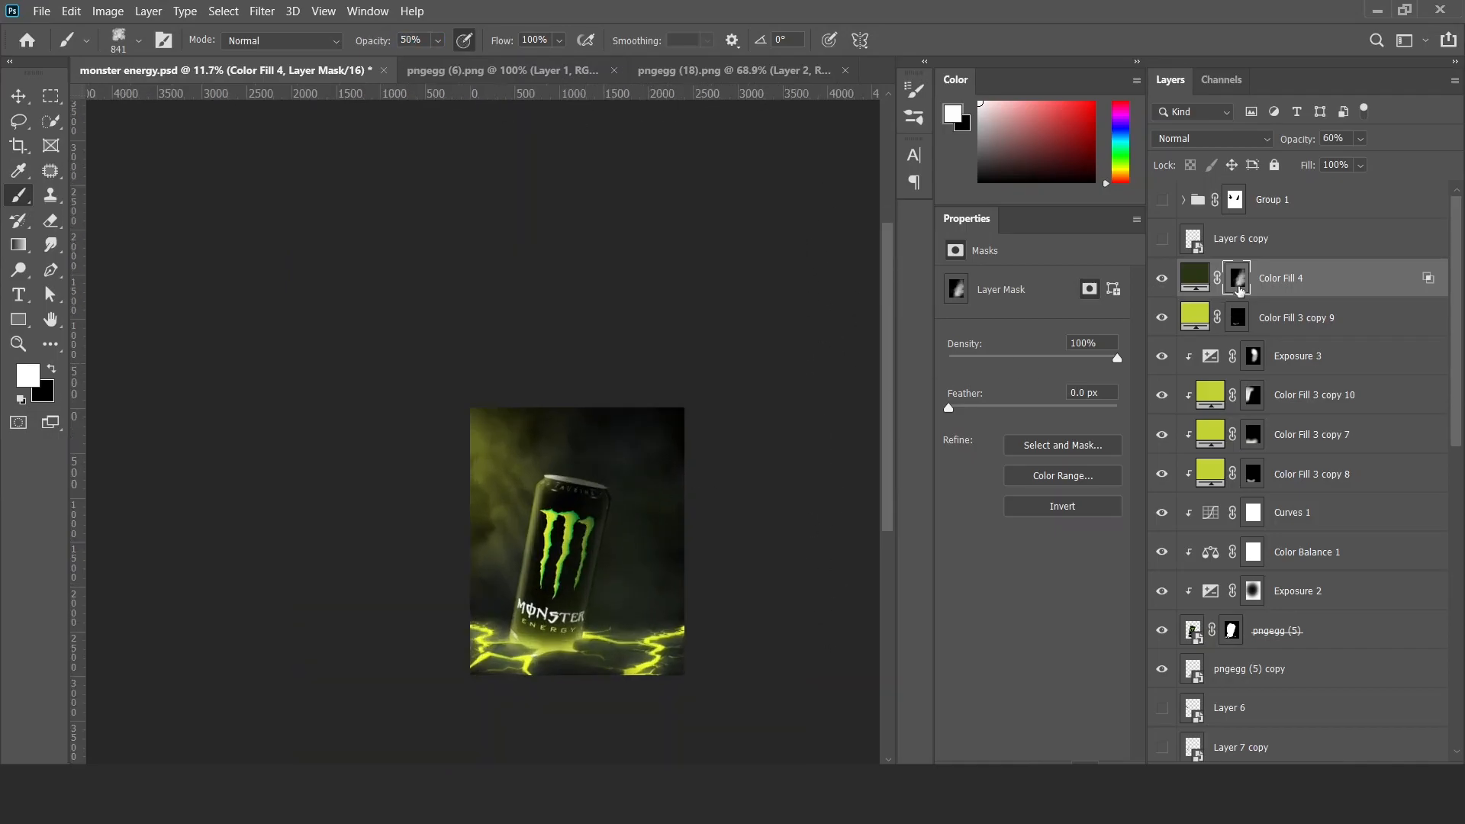
{"action": "scroll", "coordinate": [618, 610], "scroll_direction": "up", "scroll_amount": 5}
{"action": "key", "text": "v"}
{"action": "scroll", "coordinate": [624, 611], "scroll_direction": "up", "scroll_amount": 1}
{"action": "left_click_drag", "start_coordinate": [579, 542], "coordinate": [808, 467]}
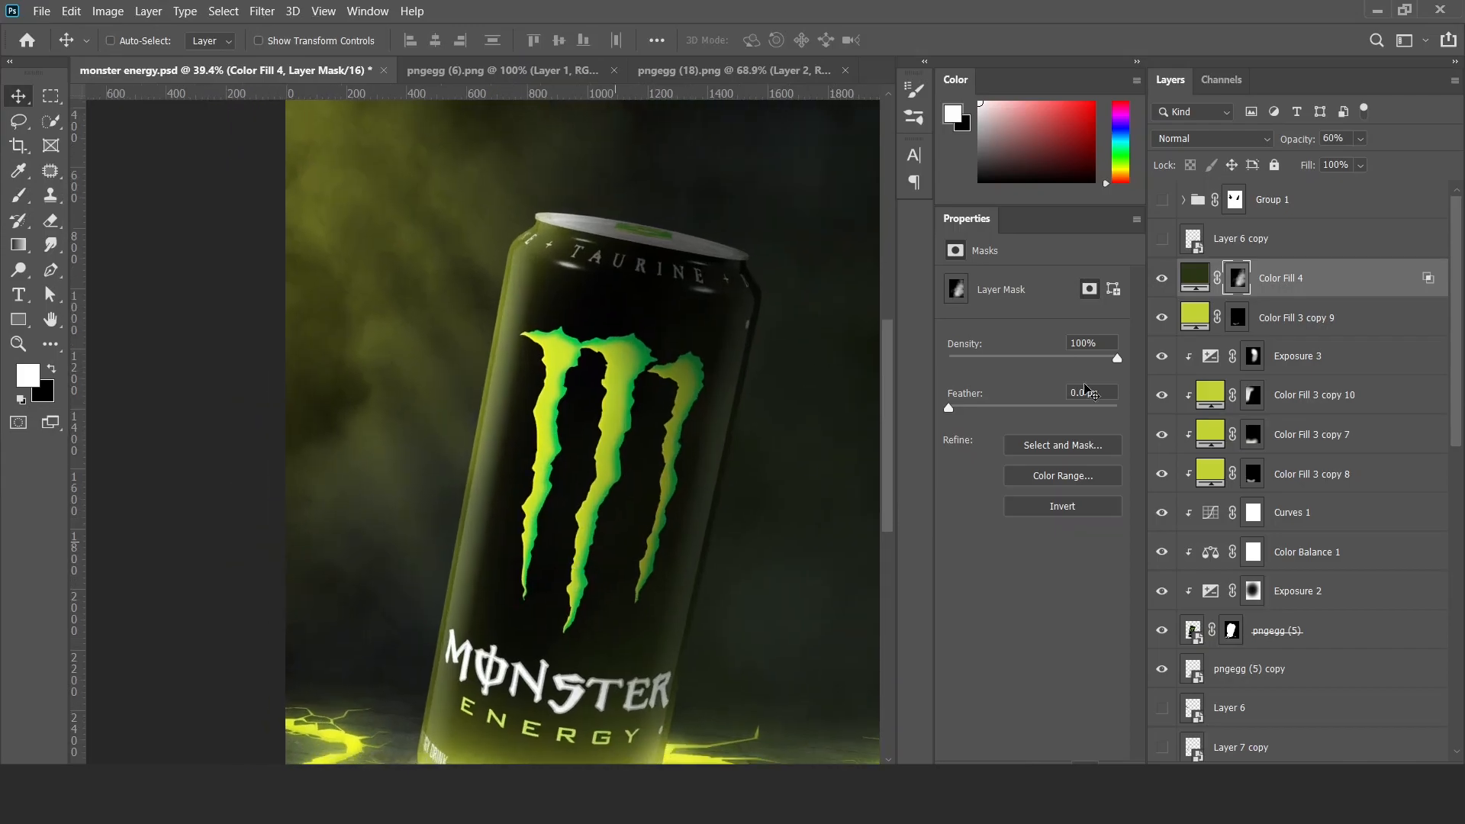
Create a new layer above Color Fill 4 and paint a single soft white brush dab on the can.
{"action": "key", "text": "ctrl+alt+shift+n"}
{"action": "key", "text": "b"}
{"action": "right_click", "coordinate": [609, 396]}
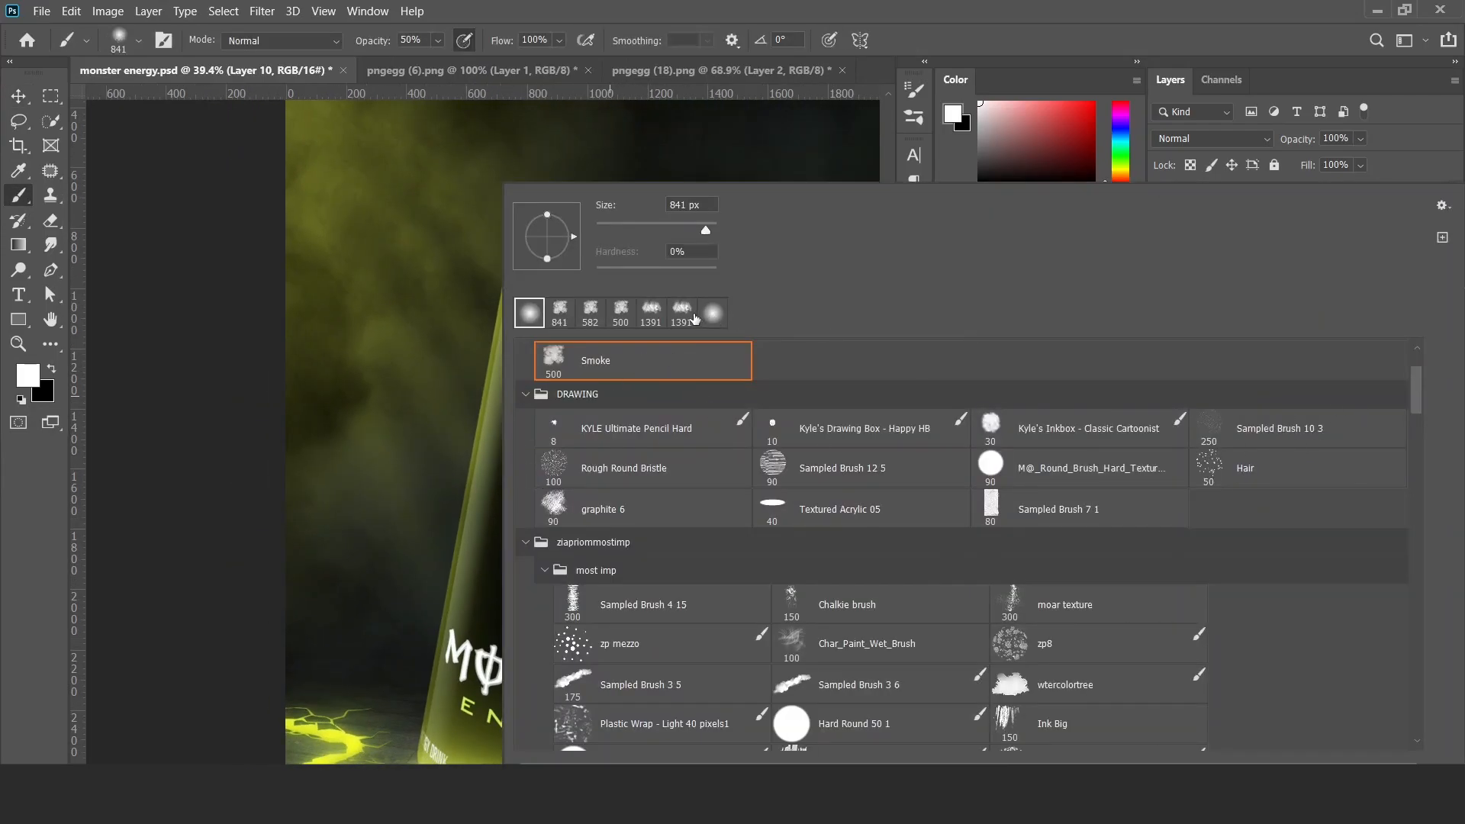
{"action": "double_click", "coordinate": [692, 316]}
{"action": "left_click", "coordinate": [533, 359]}
Transform the dab into a thin tilted streak aligned with the can's left edge.
{"action": "key", "text": "ctrl+t"}
{"action": "mouse_move", "coordinate": [689, 357]}
{"action": "left_mouse_down"}
{"action": "mouse_move", "coordinate": [546, 344]}
{"action": "mouse_move", "coordinate": [524, 438]}
{"action": "left_mouse_up"}
{"action": "key", "text": "Return"}
{"action": "key", "text": "v"}
{"action": "key", "text": "ctrl+t"}
{"action": "mouse_move", "coordinate": [560, 337]}
{"action": "left_mouse_down"}
{"action": "mouse_move", "coordinate": [584, 370]}
{"action": "mouse_move", "coordinate": [566, 326]}
{"action": "left_mouse_up"}
{"action": "key", "text": "Return"}
{"action": "key", "text": "ctrl+t"}
{"action": "key", "text": "Return"}
Set Layer 10 to Screen and give it a Color Overlay in the bright yellow-green sampled from the glowing cracks.
{"action": "left_click", "coordinate": [1213, 138]}
{"action": "left_click", "coordinate": [1173, 295]}
{"action": "double_click", "coordinate": [1305, 283]}
{"action": "left_click", "coordinate": [740, 448]}
{"action": "left_click", "coordinate": [1143, 236]}
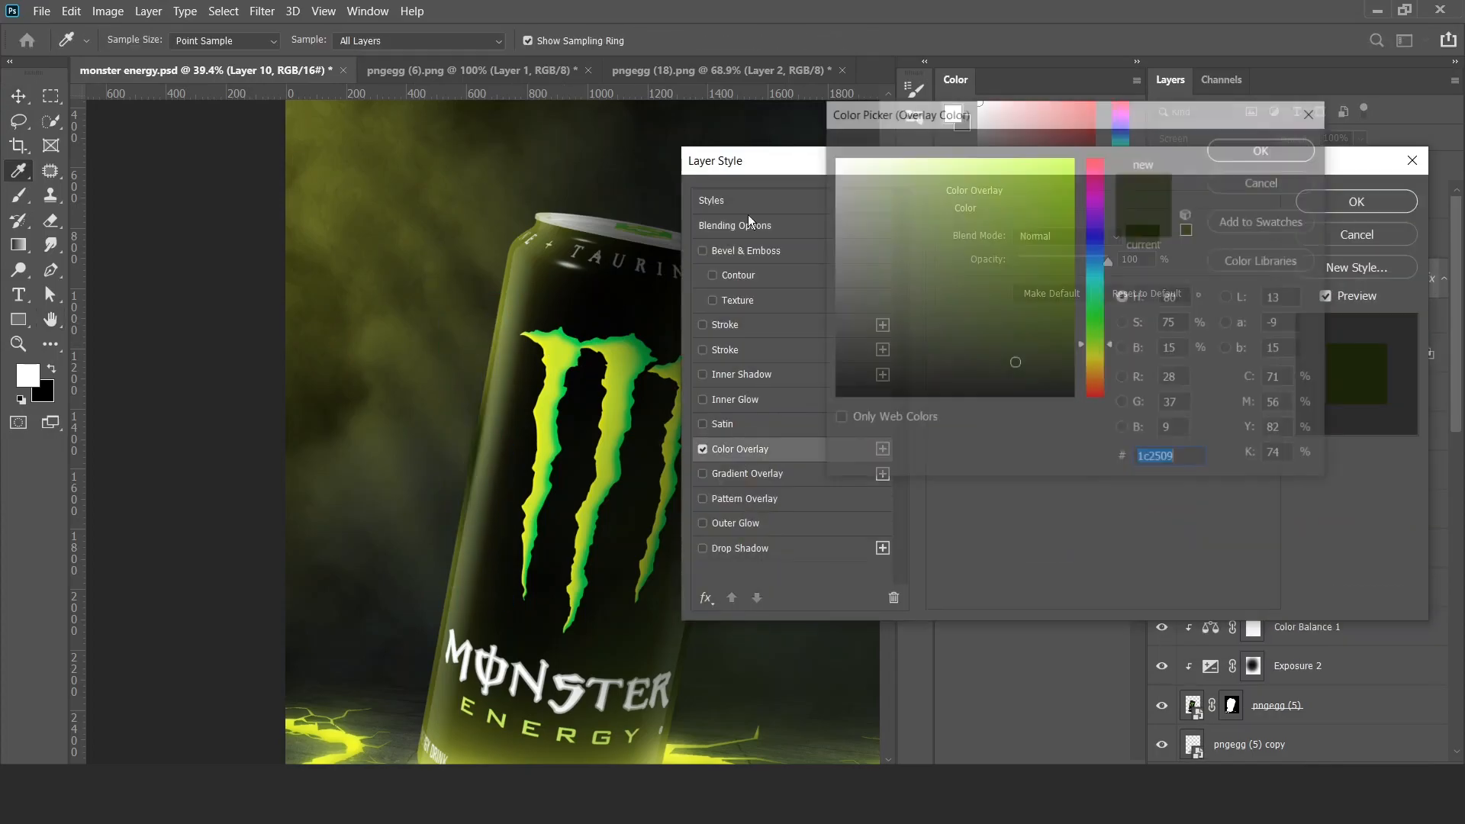
{"action": "left_click", "coordinate": [339, 734]}
{"action": "left_click", "coordinate": [1262, 150]}
{"action": "left_click", "coordinate": [1356, 202]}
Nudge the glowing streak slightly right onto the can's edge and set its opacity to 60%.
{"action": "key", "text": "v"}
{"action": "scroll", "coordinate": [492, 328], "scroll_direction": "down", "scroll_amount": 2}
{"action": "key", "text": "Right"}
{"action": "key", "text": "Right"}
{"action": "key", "text": "Right"}
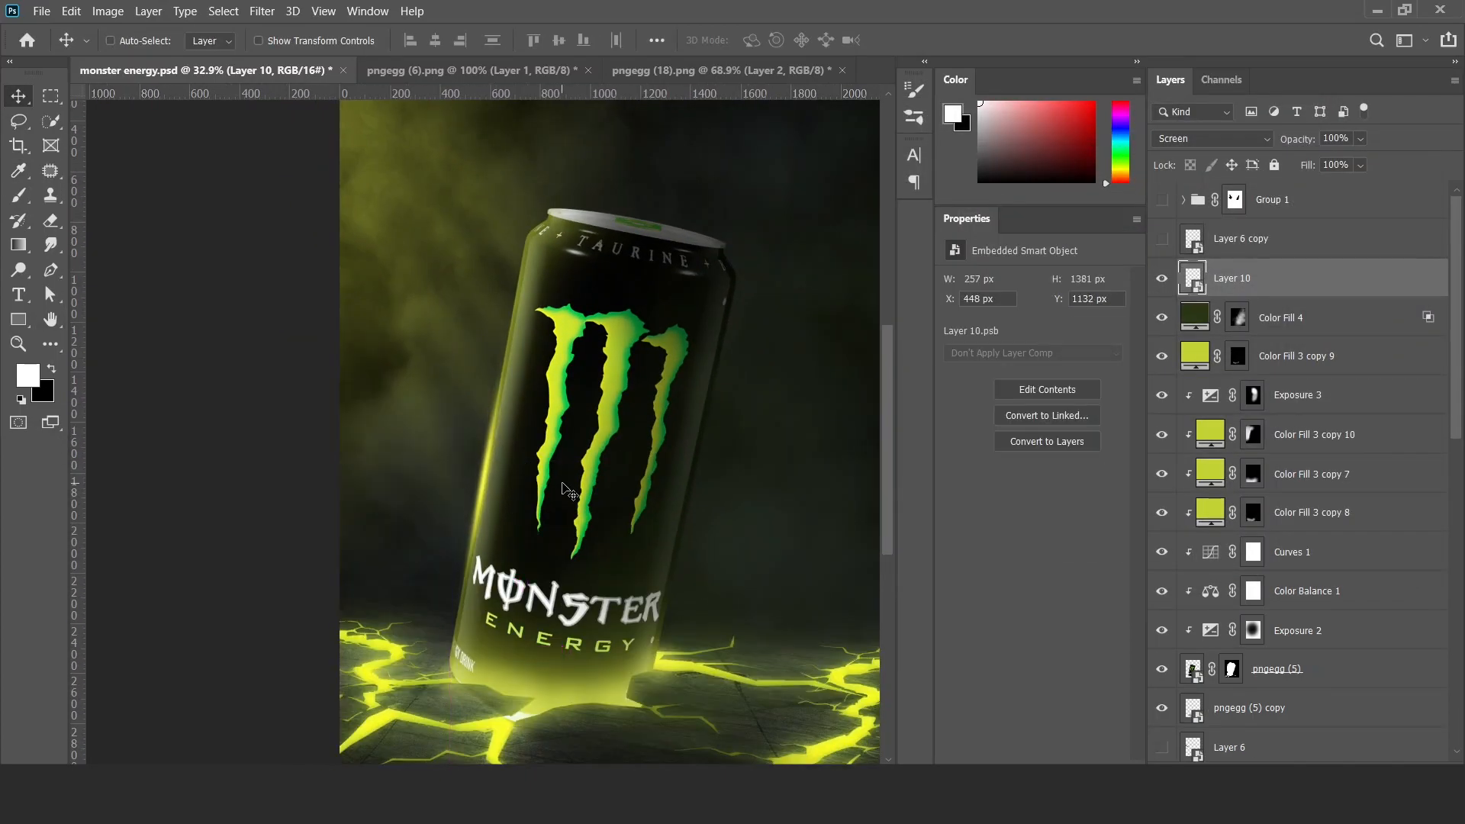
{"action": "key", "text": "6"}
Duplicate the glowing streak upwards along the can's left edge and scale the copy down to 148 × 796 px.
{"action": "left_click_drag", "start_coordinate": [565, 395], "coordinate": [579, 315]}
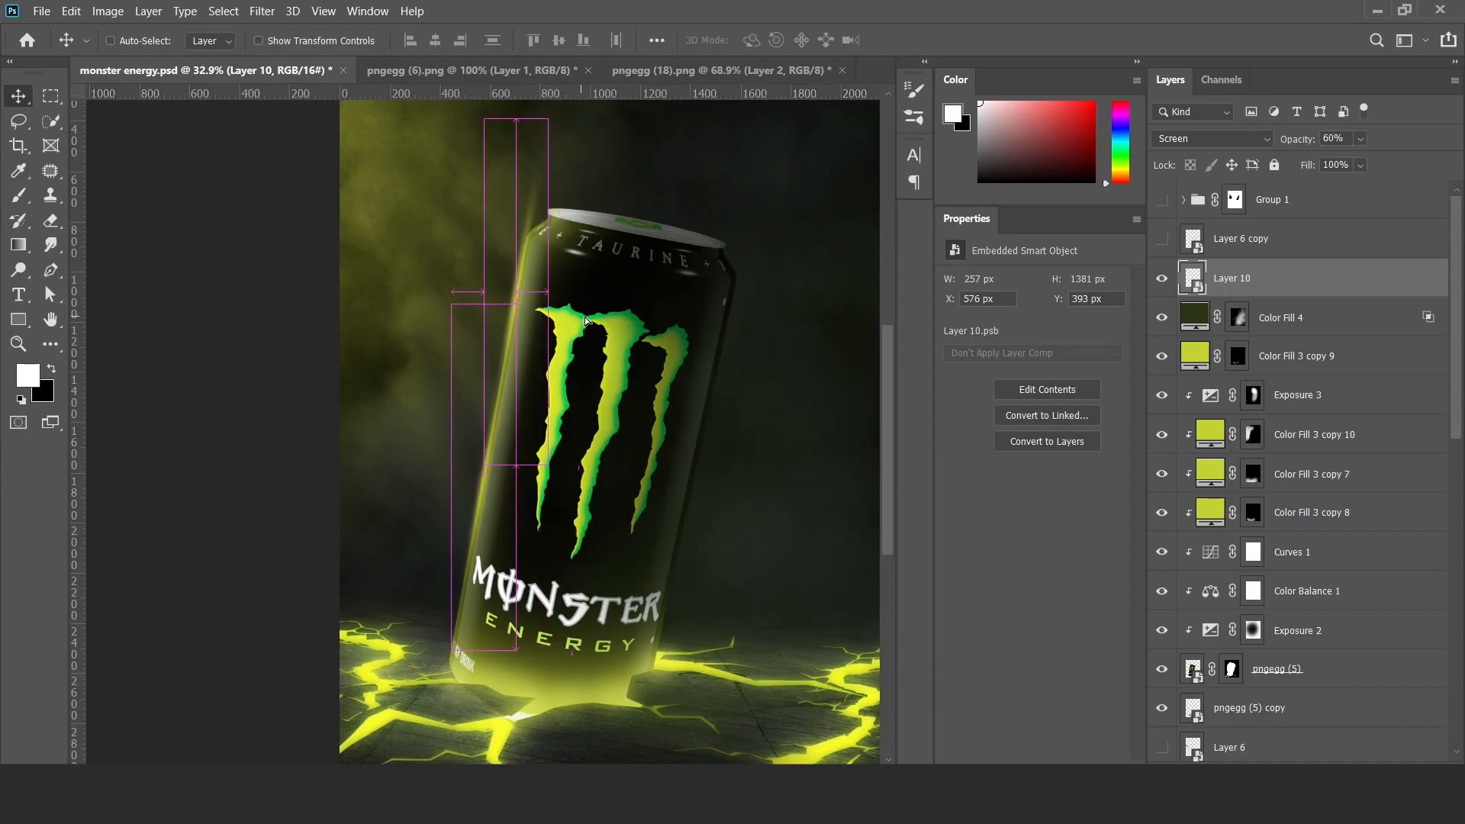
{"action": "key", "text": "ctrl+t"}
{"action": "left_click_drag", "start_coordinate": [552, 120], "coordinate": [539, 193]}
{"action": "key", "text": "Return"}
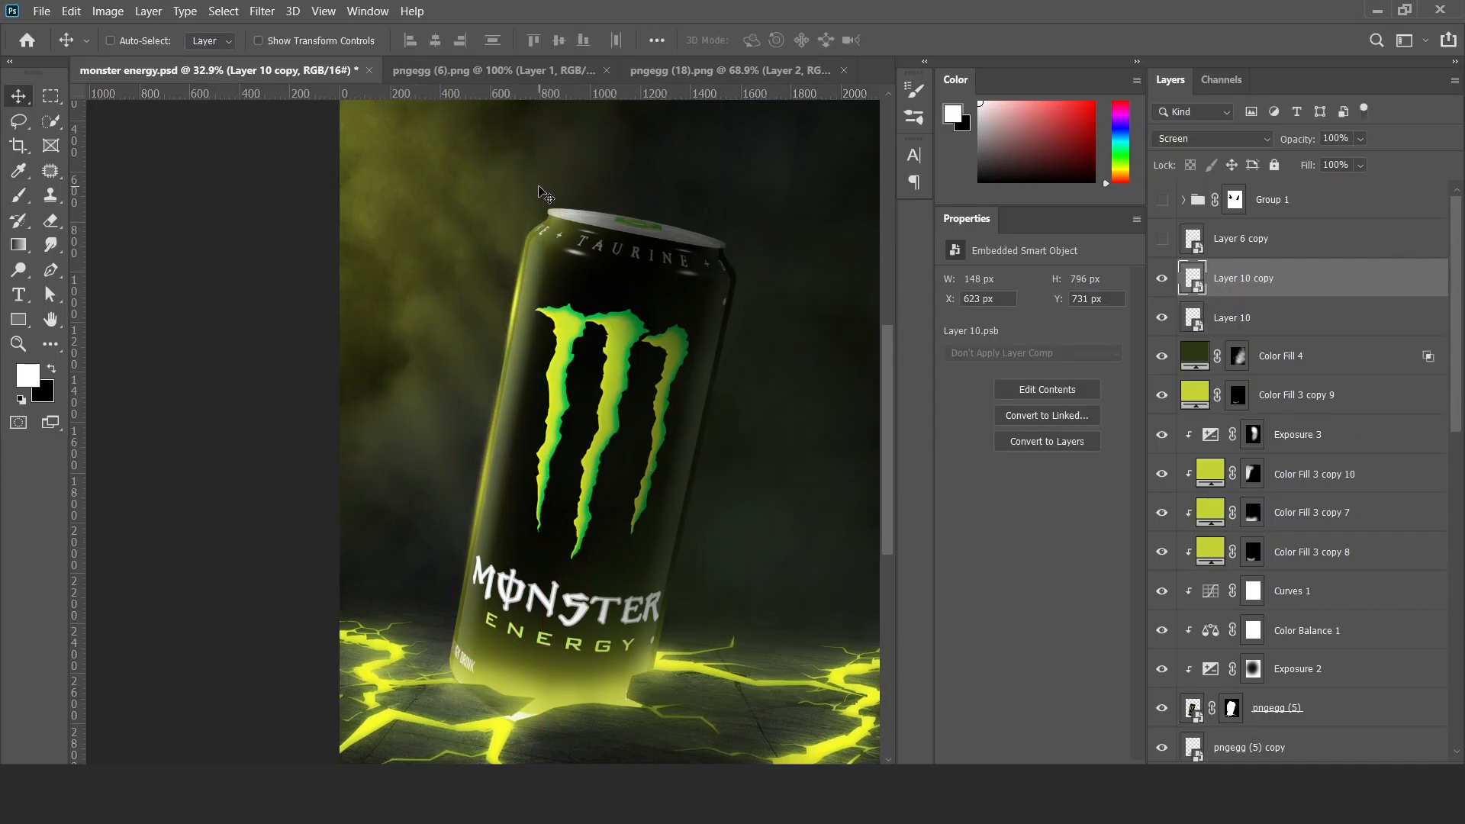
{"action": "scroll", "coordinate": [647, 287], "scroll_direction": "down", "scroll_amount": 4}
{"action": "left_click_drag", "start_coordinate": [647, 287], "coordinate": [630, 380]}
{"action": "scroll", "coordinate": [599, 366], "scroll_direction": "up", "scroll_amount": 9}
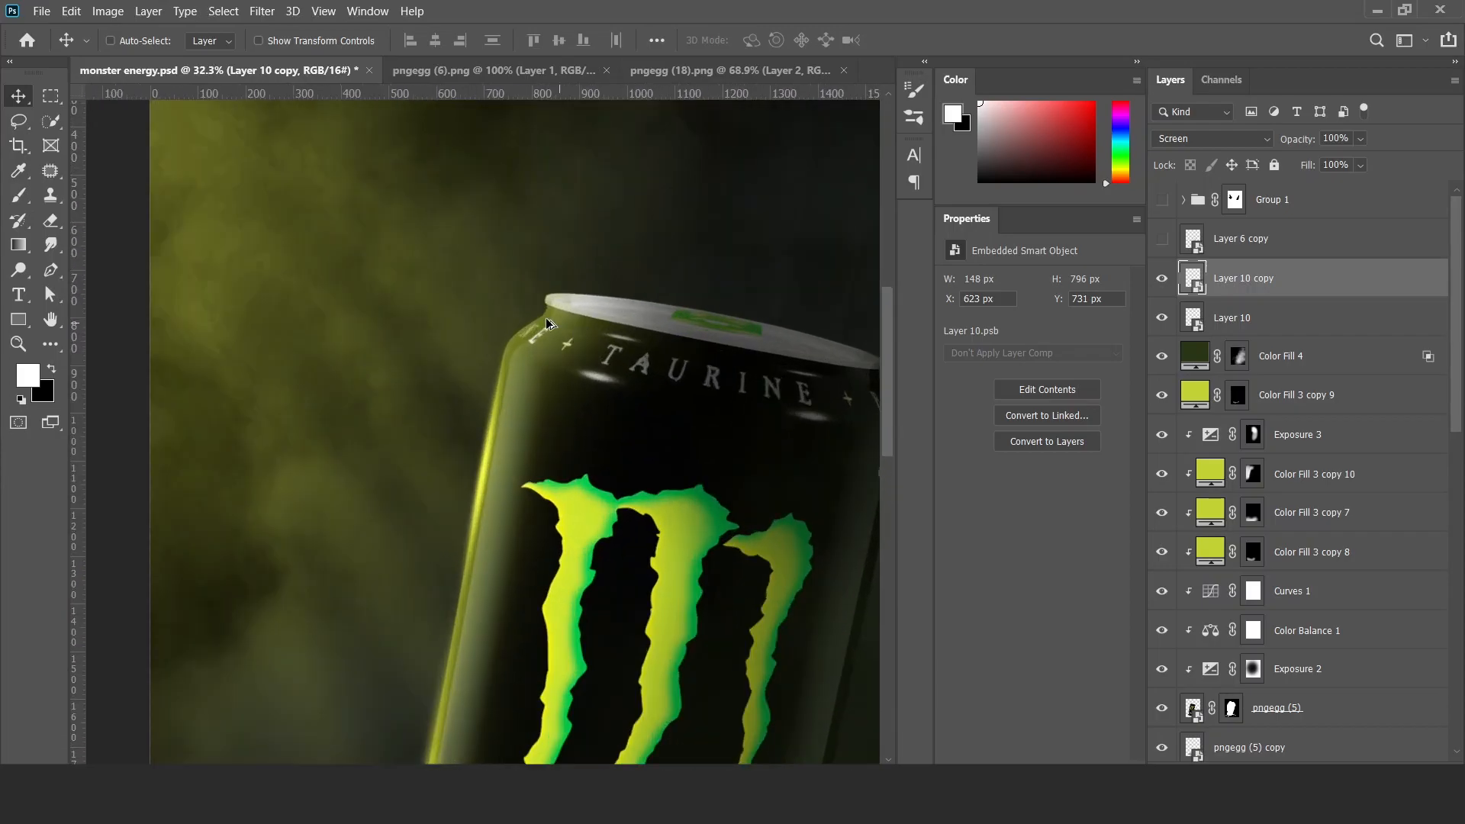
{"action": "left_click_drag", "start_coordinate": [547, 318], "coordinate": [510, 338]}
{"action": "left_click", "coordinate": [1360, 763]}
{"action": "key", "text": "b"}
{"action": "left_click_drag", "start_coordinate": [635, 284], "coordinate": [586, 269]}
{"action": "right_click", "coordinate": [586, 270]}
{"action": "left_click_drag", "start_coordinate": [425, 448], "coordinate": [428, 451]}
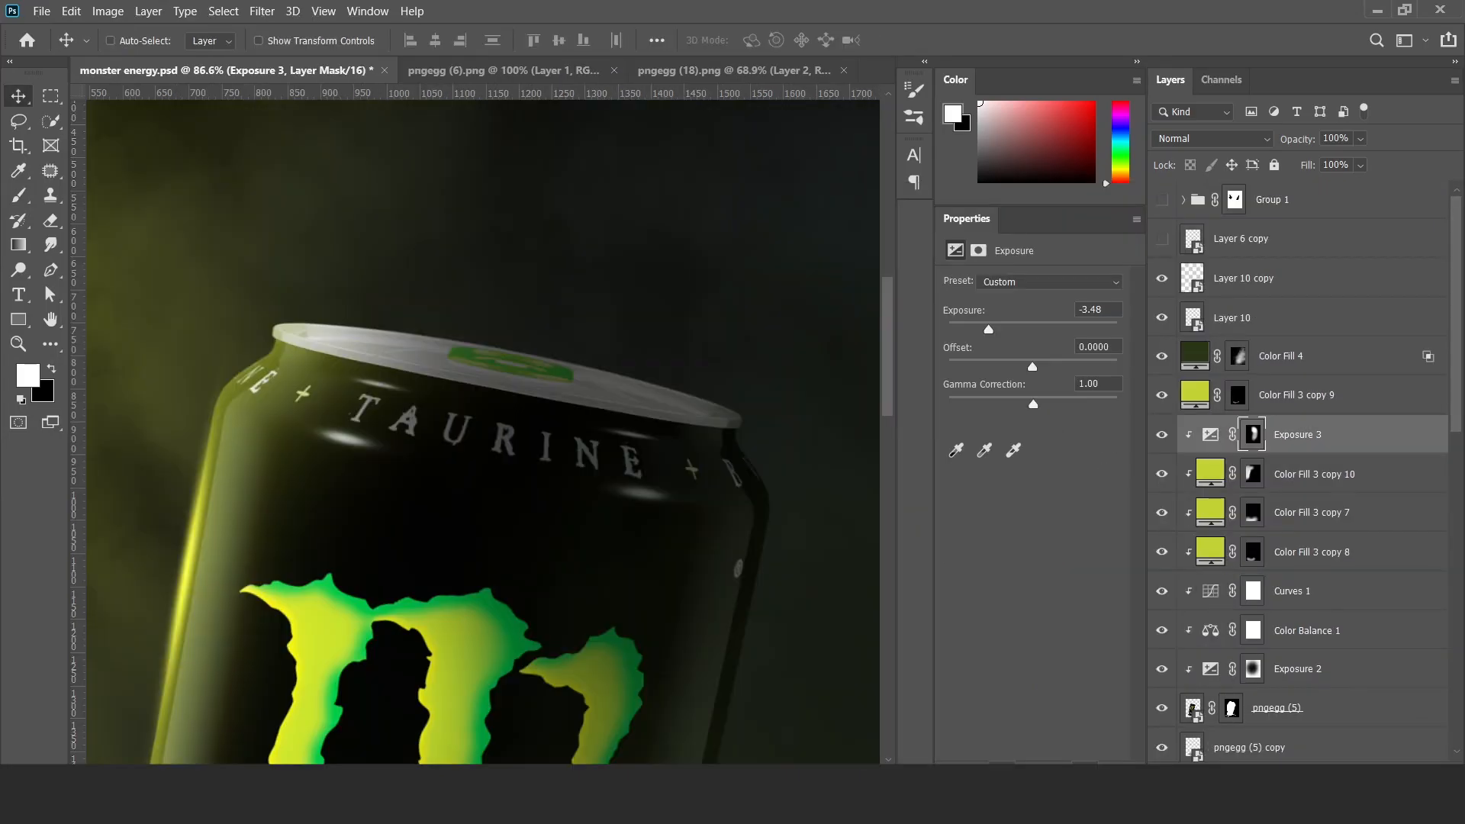
Add an Exposure adjustment clipped above Exposure 3, set its exposure to +2.27 and invert its mask to black.
{"action": "left_click", "coordinate": [1314, 763]}
{"action": "left_click", "coordinate": [1347, 550]}
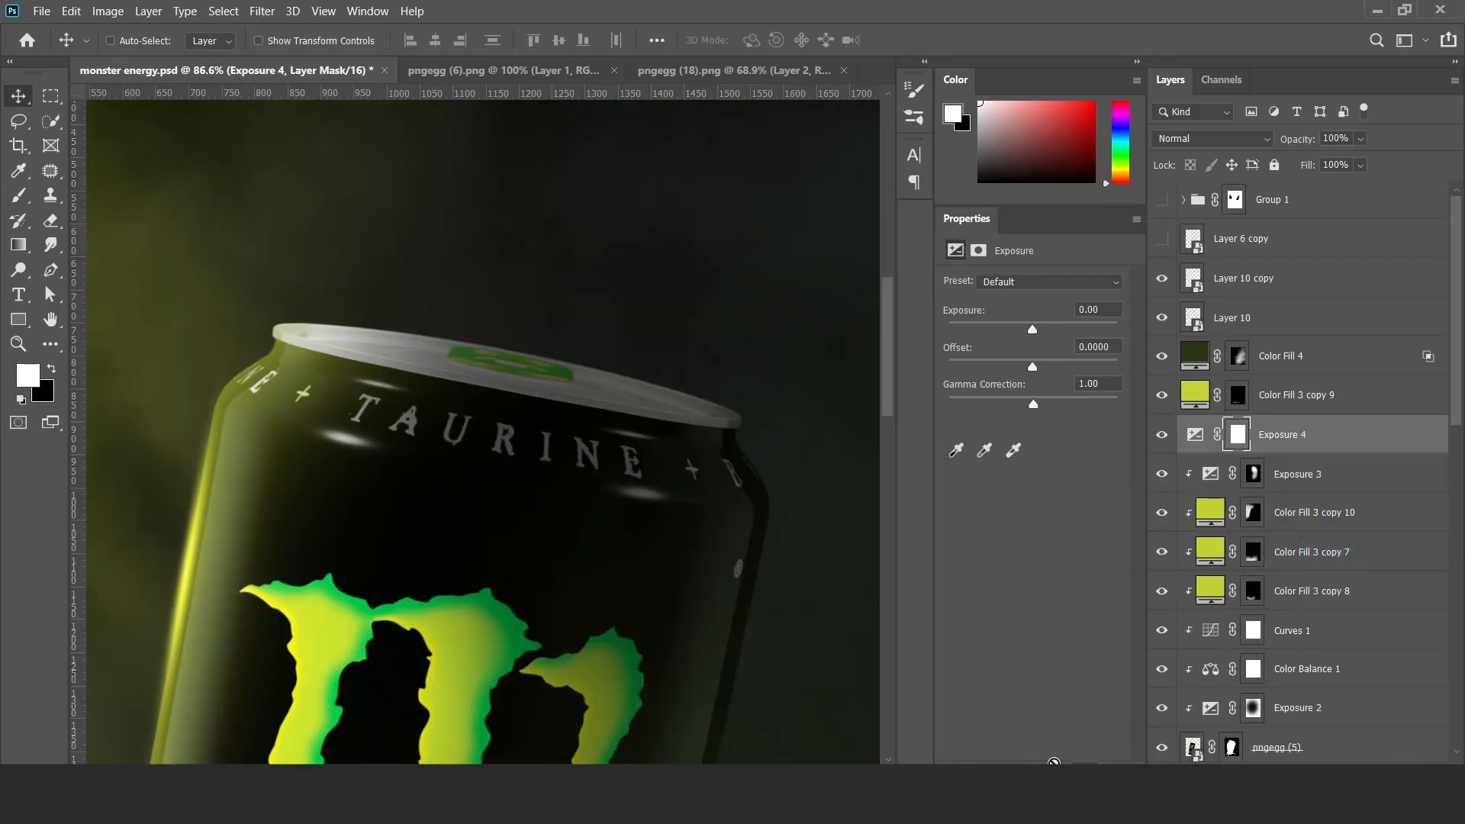
{"action": "left_click", "coordinate": [1061, 325]}
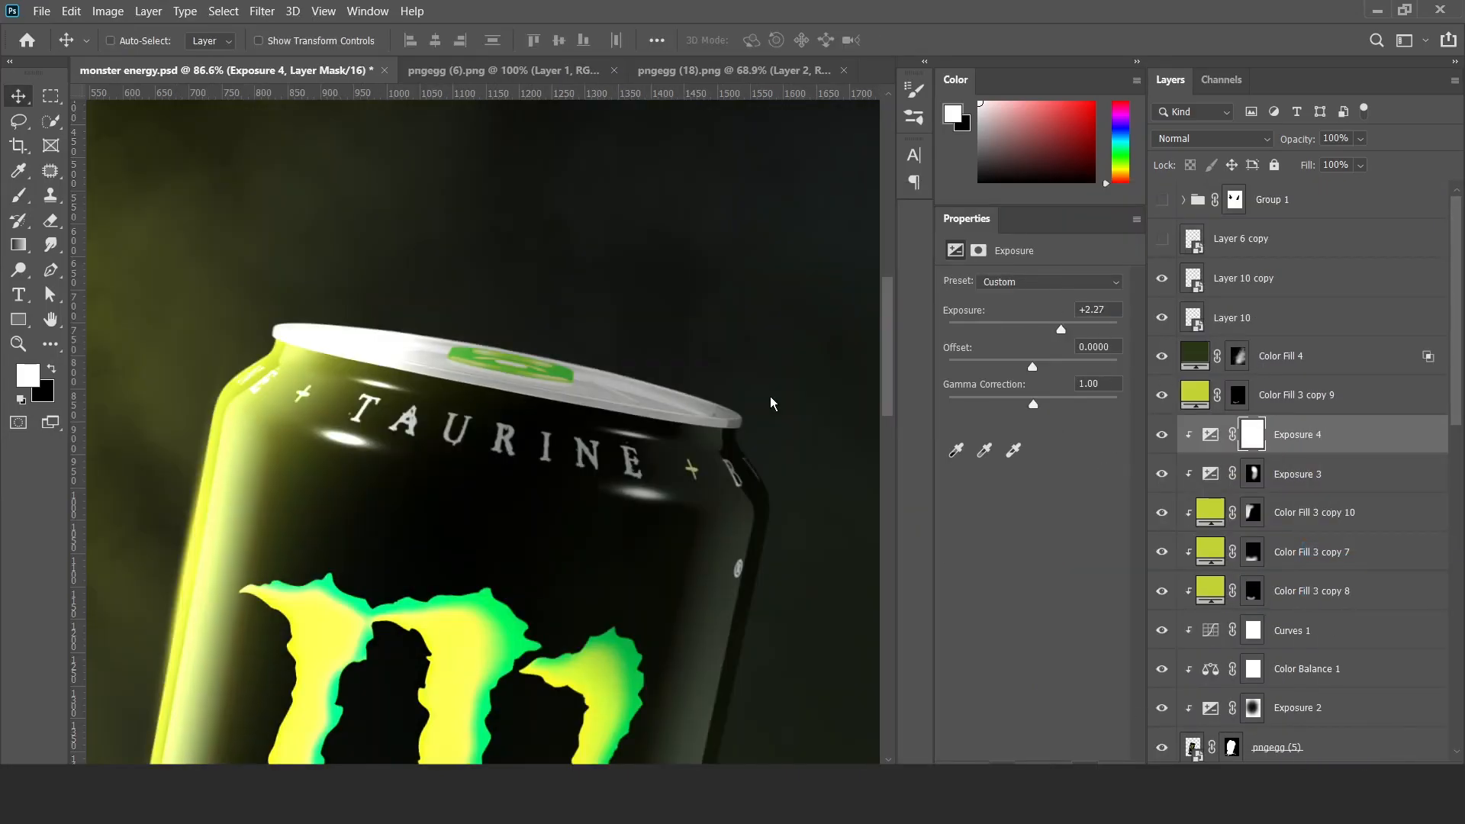
{"action": "key", "text": "ctrl+i"}
Paint the Exposure 4 mask with a large soft round brush to brighten the can's upper rim and left side, correcting excess with black.
{"action": "left_click_drag", "start_coordinate": [639, 518], "coordinate": [473, 525]}
{"action": "key", "text": "b"}
{"action": "left_click_drag", "start_coordinate": [552, 560], "coordinate": [620, 572]}
{"action": "left_click_drag", "start_coordinate": [648, 588], "coordinate": [568, 454]}
{"action": "mouse_move", "coordinate": [562, 406]}
{"action": "left_mouse_down"}
{"action": "mouse_move", "coordinate": [620, 372]}
{"action": "mouse_move", "coordinate": [677, 237]}
{"action": "left_mouse_up"}
{"action": "left_click_drag", "start_coordinate": [477, 496], "coordinate": [496, 510]}
{"action": "right_click", "coordinate": [487, 299]}
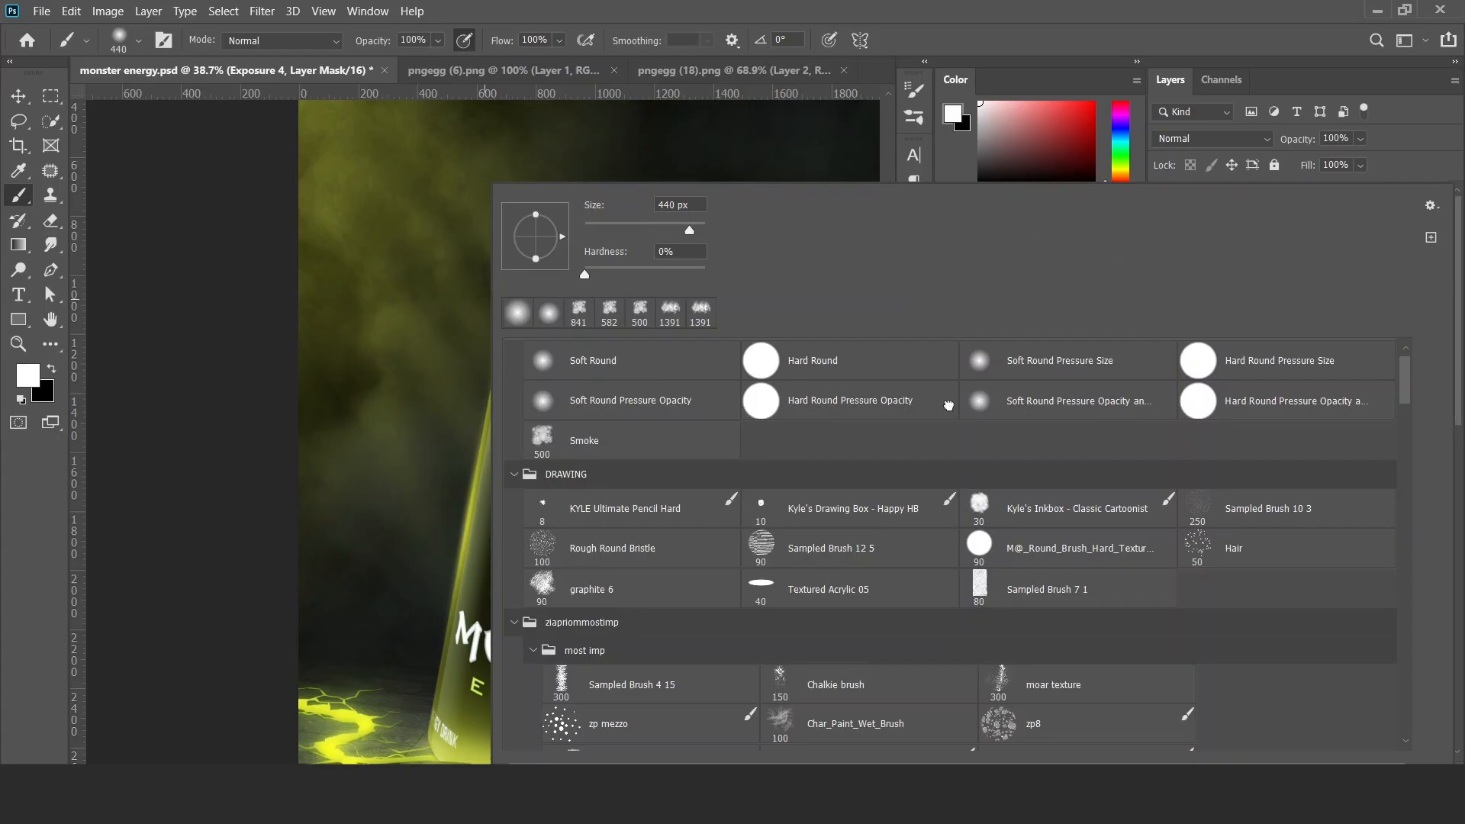
{"action": "double_click", "coordinate": [998, 404]}
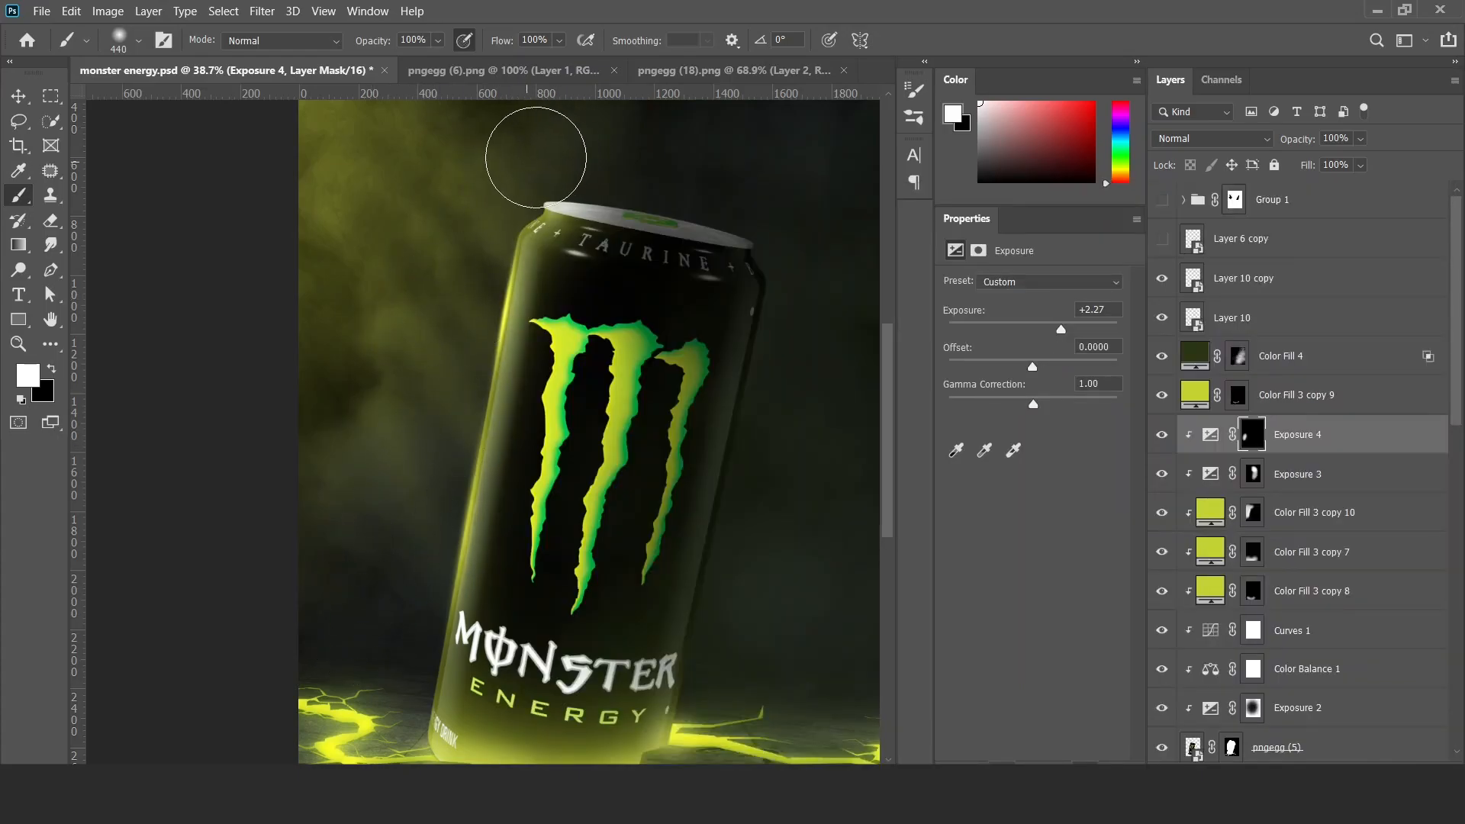
{"action": "left_click_drag", "start_coordinate": [654, 162], "coordinate": [583, 161]}
{"action": "key", "text": "x"}
{"action": "left_click_drag", "start_coordinate": [716, 239], "coordinate": [589, 281]}
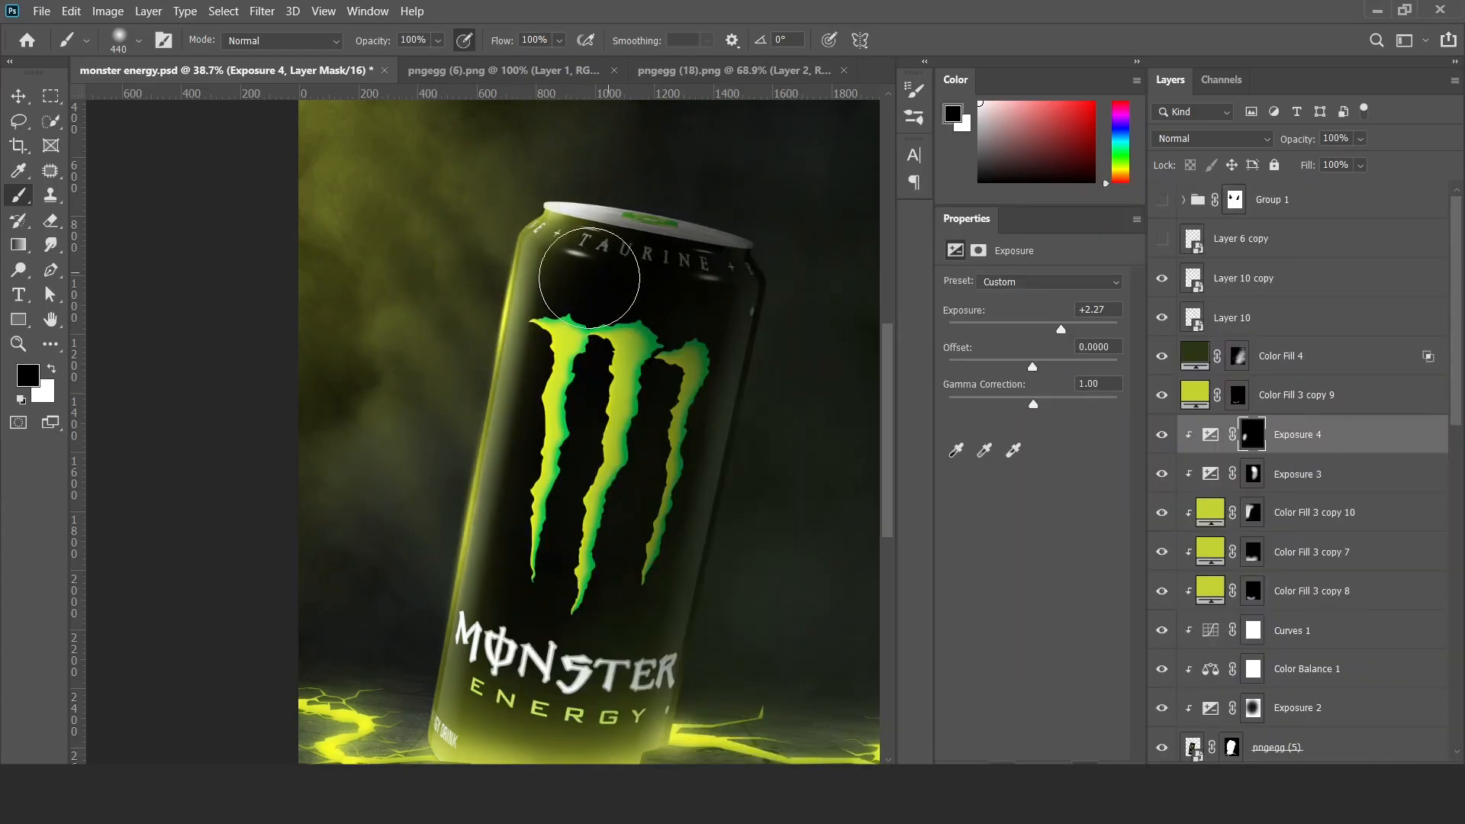
{"action": "key", "text": "v"}
{"action": "left_click", "coordinate": [1162, 435]}
{"action": "scroll", "coordinate": [660, 542], "scroll_direction": "down", "scroll_amount": 5}
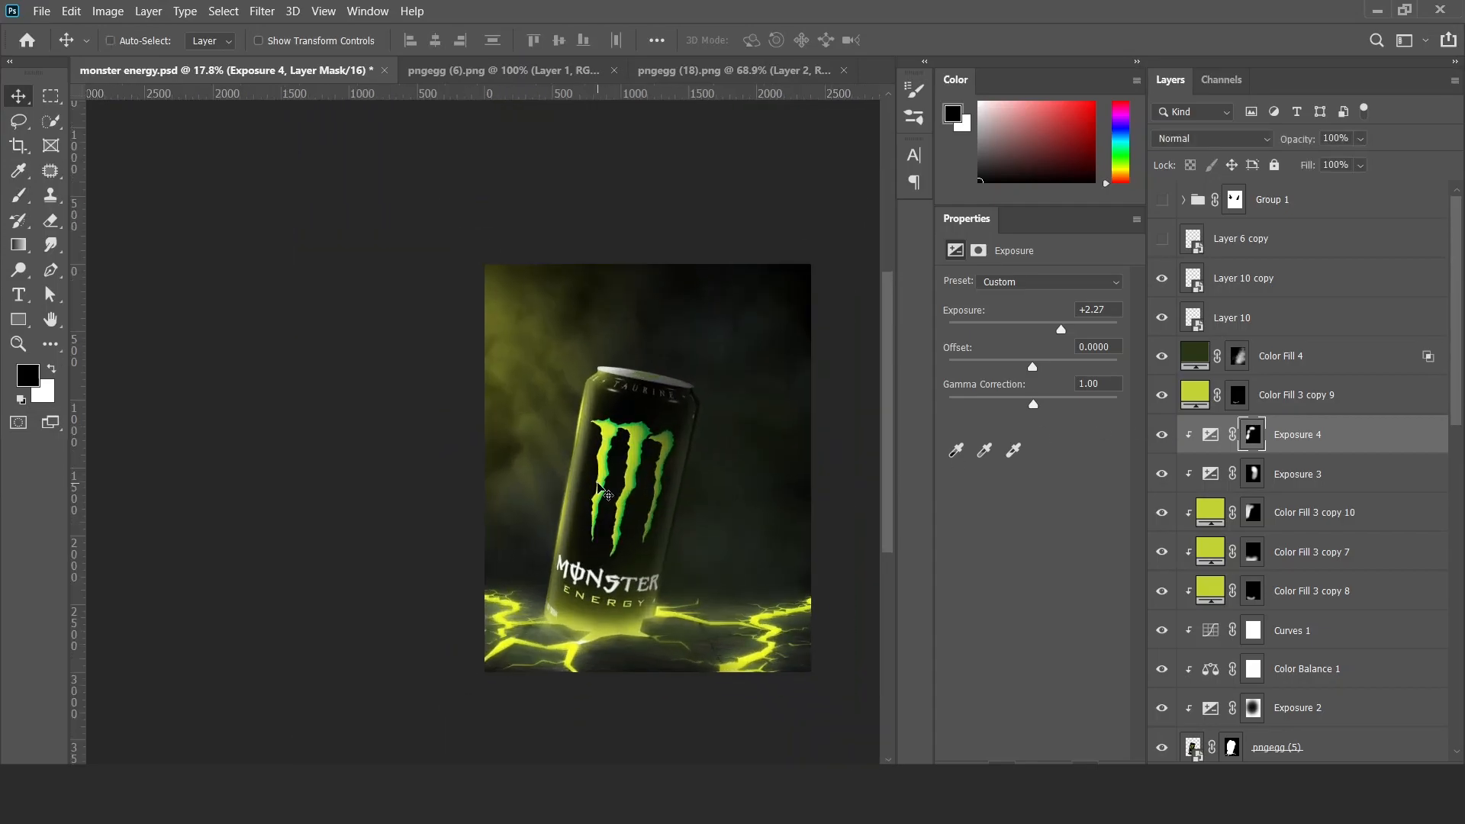
Paint black with a very large soft brush on the Color Fill 4 mask to reduce its haze around the can and floor.
{"action": "scroll", "coordinate": [660, 542], "scroll_direction": "up", "scroll_amount": 3}
{"action": "scroll", "coordinate": [660, 542], "scroll_direction": "up", "scroll_amount": 2}
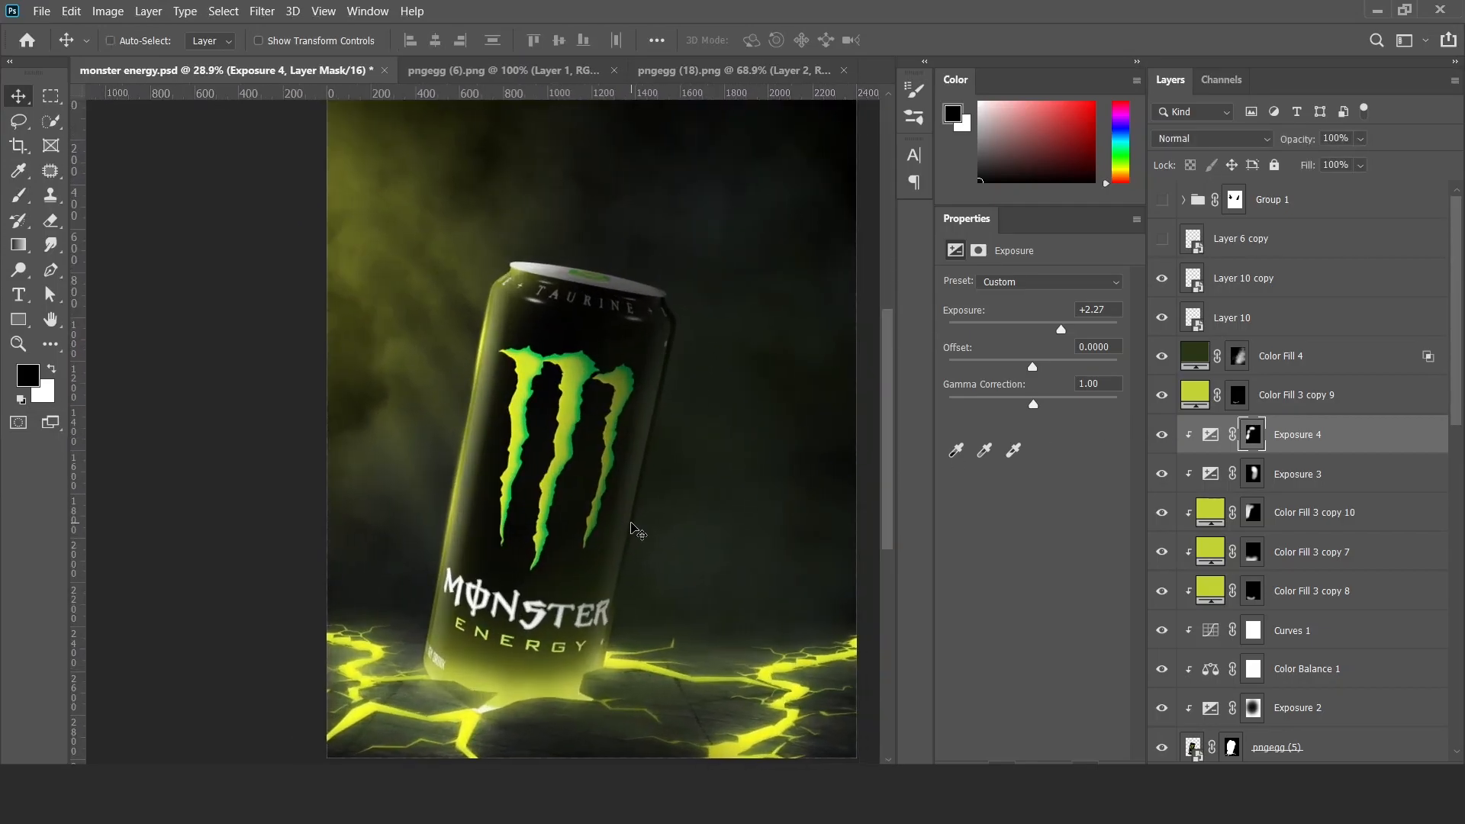
{"action": "scroll", "coordinate": [641, 534], "scroll_direction": "down", "scroll_amount": 3}
{"action": "scroll", "coordinate": [631, 523], "scroll_direction": "up", "scroll_amount": 2}
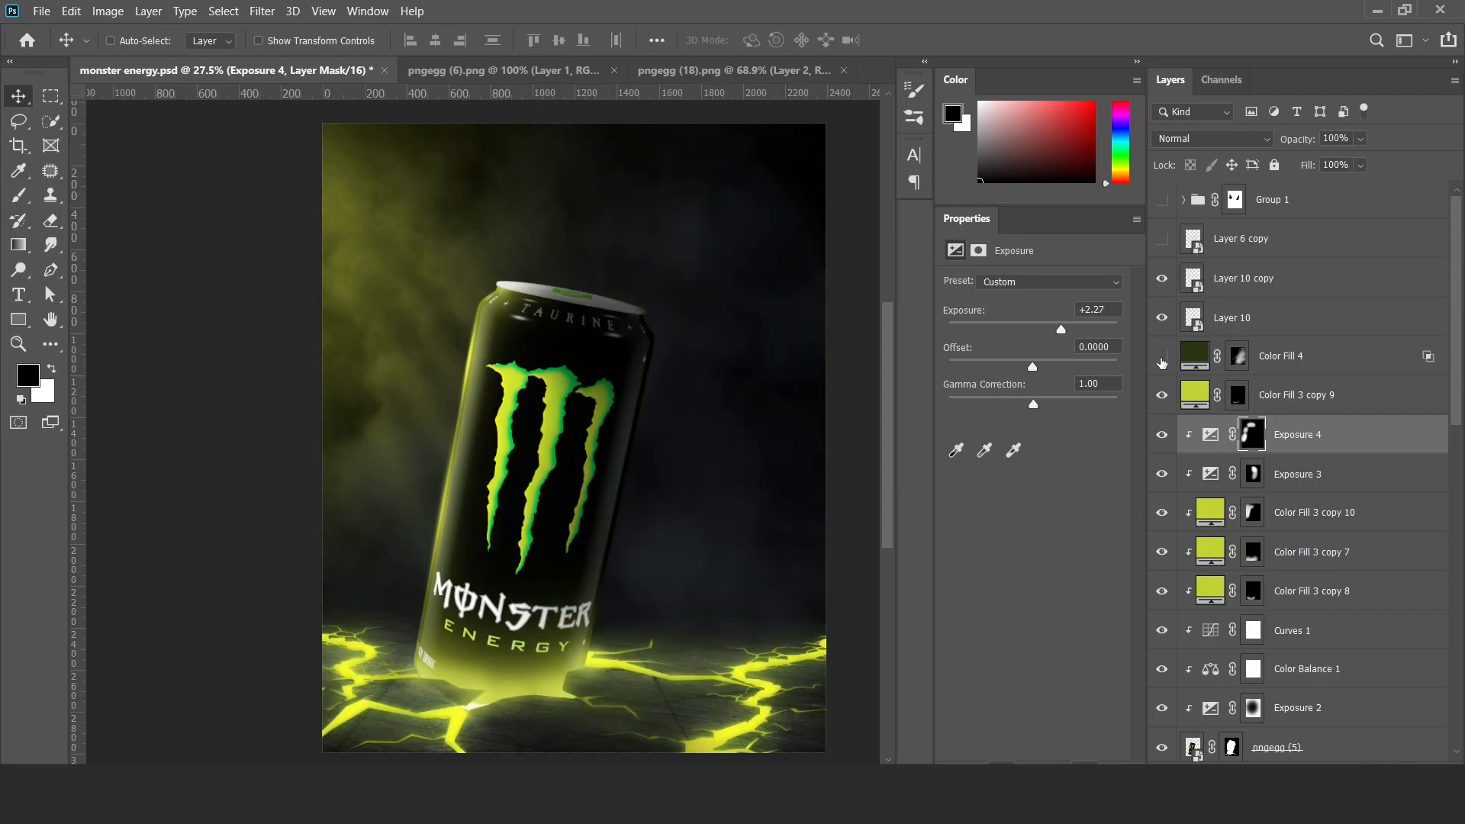
{"action": "left_click", "coordinate": [1237, 356]}
{"action": "key", "text": "b"}
{"action": "left_click_drag", "start_coordinate": [596, 641], "coordinate": [737, 643]}
{"action": "scroll", "coordinate": [509, 728], "scroll_direction": "down", "scroll_amount": 3}
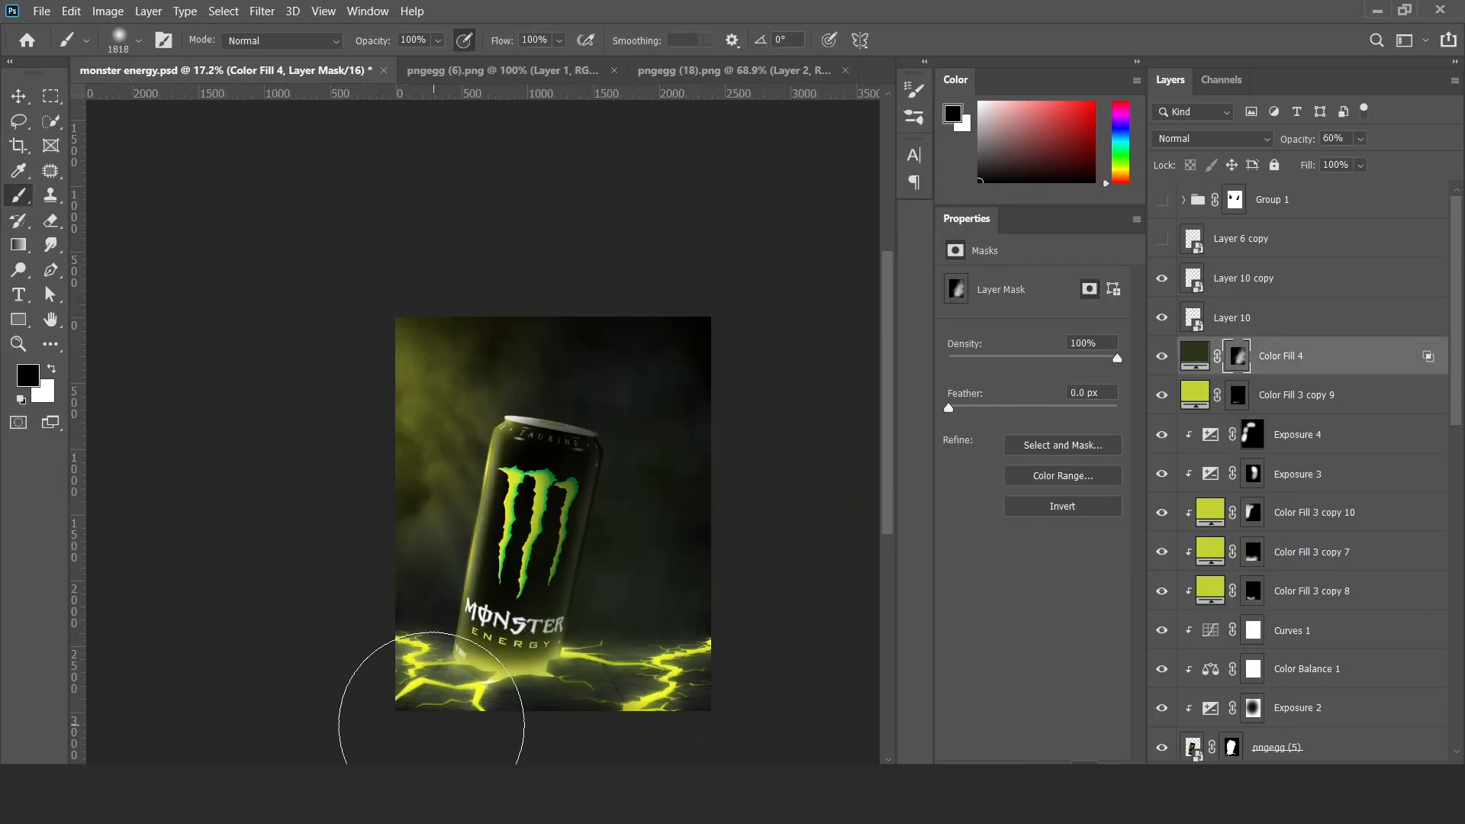
{"action": "scroll", "coordinate": [553, 668], "scroll_direction": "up", "scroll_amount": 1}
{"action": "mouse_move", "coordinate": [553, 668]}
{"action": "left_mouse_down"}
{"action": "mouse_move", "coordinate": [600, 479]}
{"action": "mouse_move", "coordinate": [568, 527]}
{"action": "mouse_move", "coordinate": [612, 568]}
{"action": "left_mouse_up"}
{"action": "key", "text": "v"}
{"action": "scroll", "coordinate": [585, 563], "scroll_direction": "up", "scroll_amount": 4}
{"action": "left_click", "coordinate": [1161, 553]}
{"action": "left_click", "coordinate": [1161, 552]}
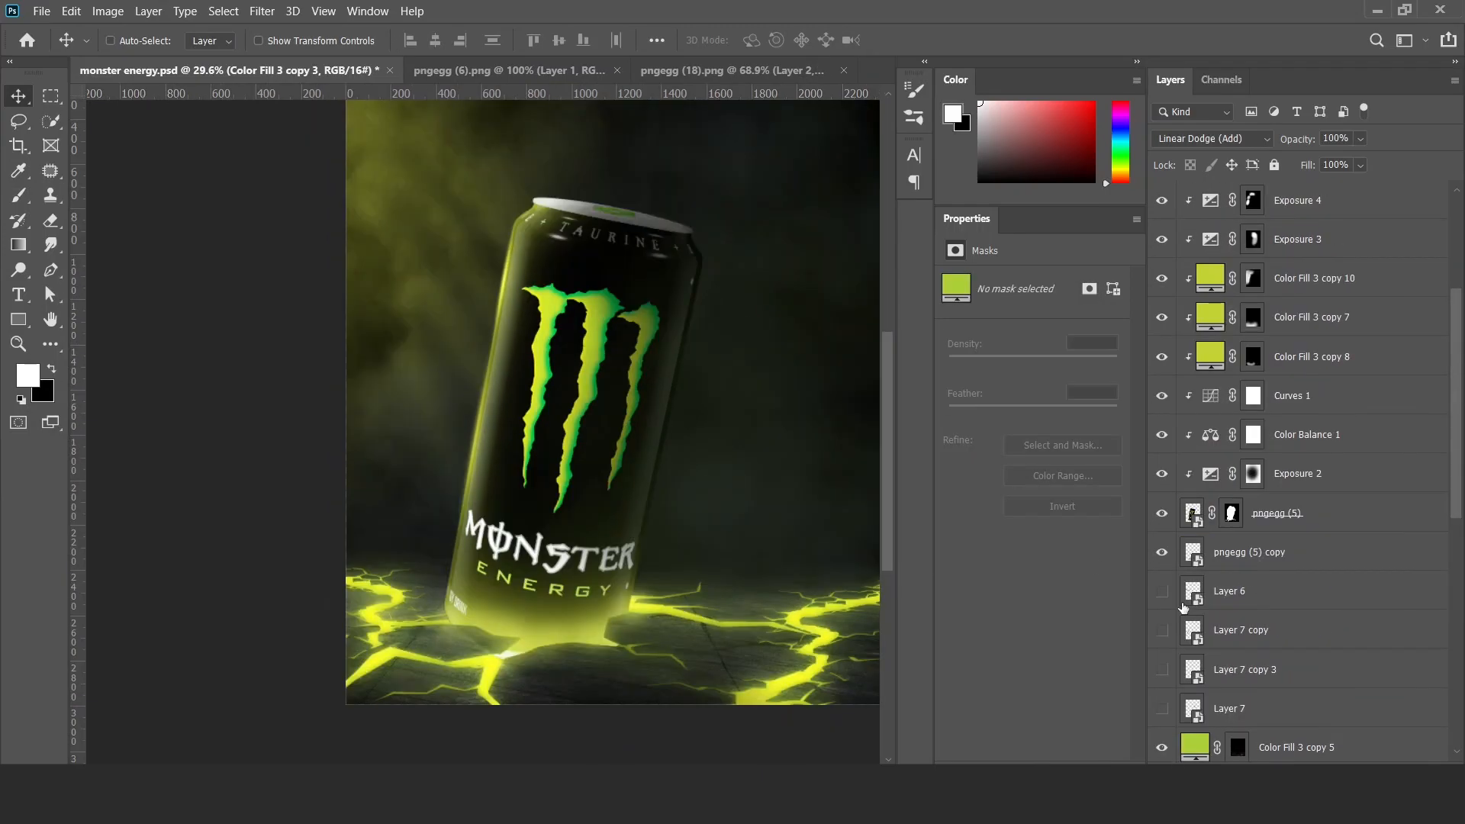
{"action": "left_click", "coordinate": [1162, 592]}
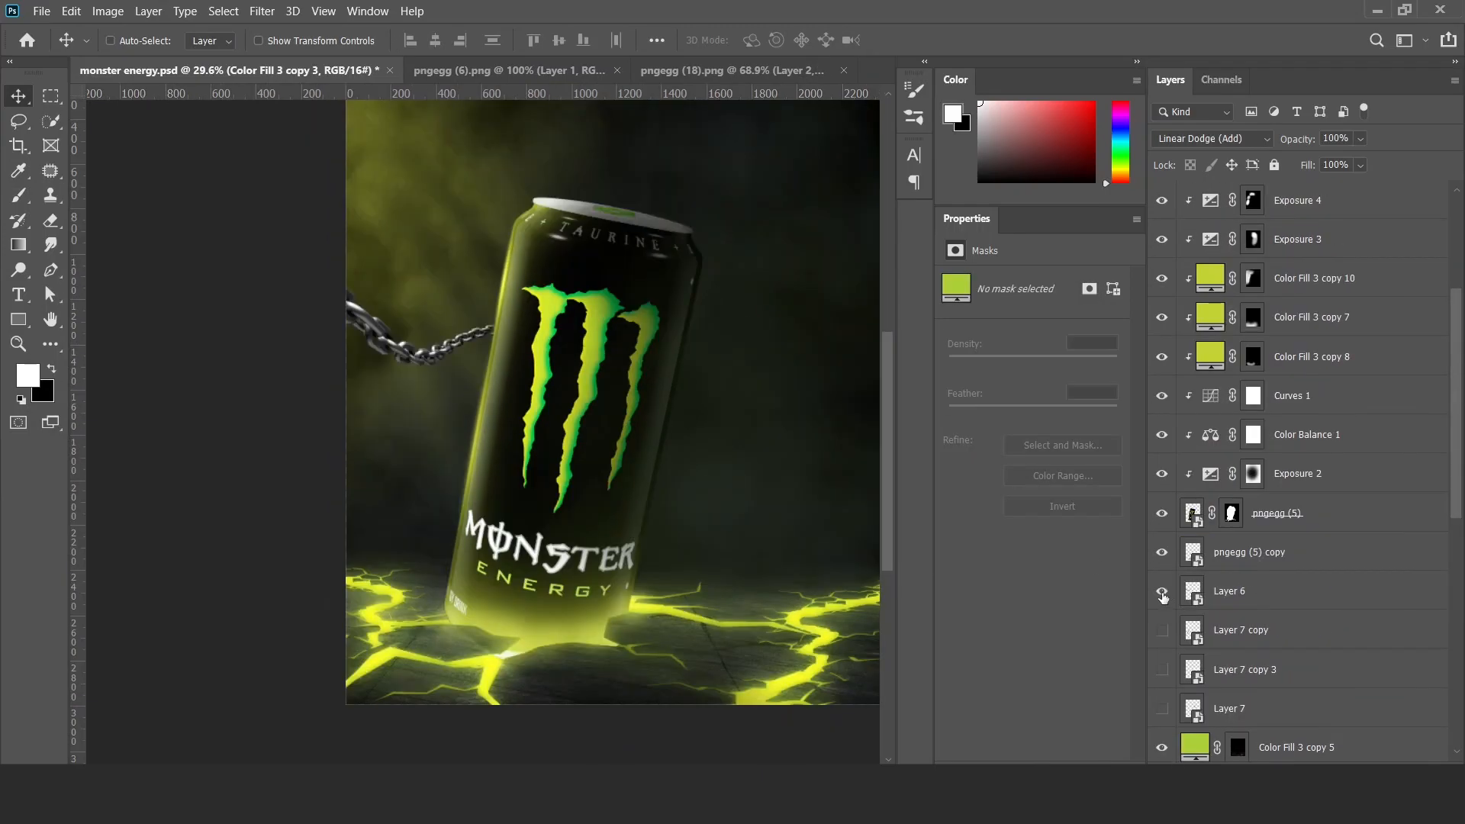
Darken the chain on Layer 6 with a clipped Exposure adjustment set to -2.50.
{"action": "left_click", "coordinate": [1225, 602]}
{"action": "scroll", "coordinate": [532, 405], "scroll_direction": "up", "scroll_amount": 3}
{"action": "left_click_drag", "start_coordinate": [477, 383], "coordinate": [473, 419]}
{"action": "left_click", "coordinate": [1305, 773]}
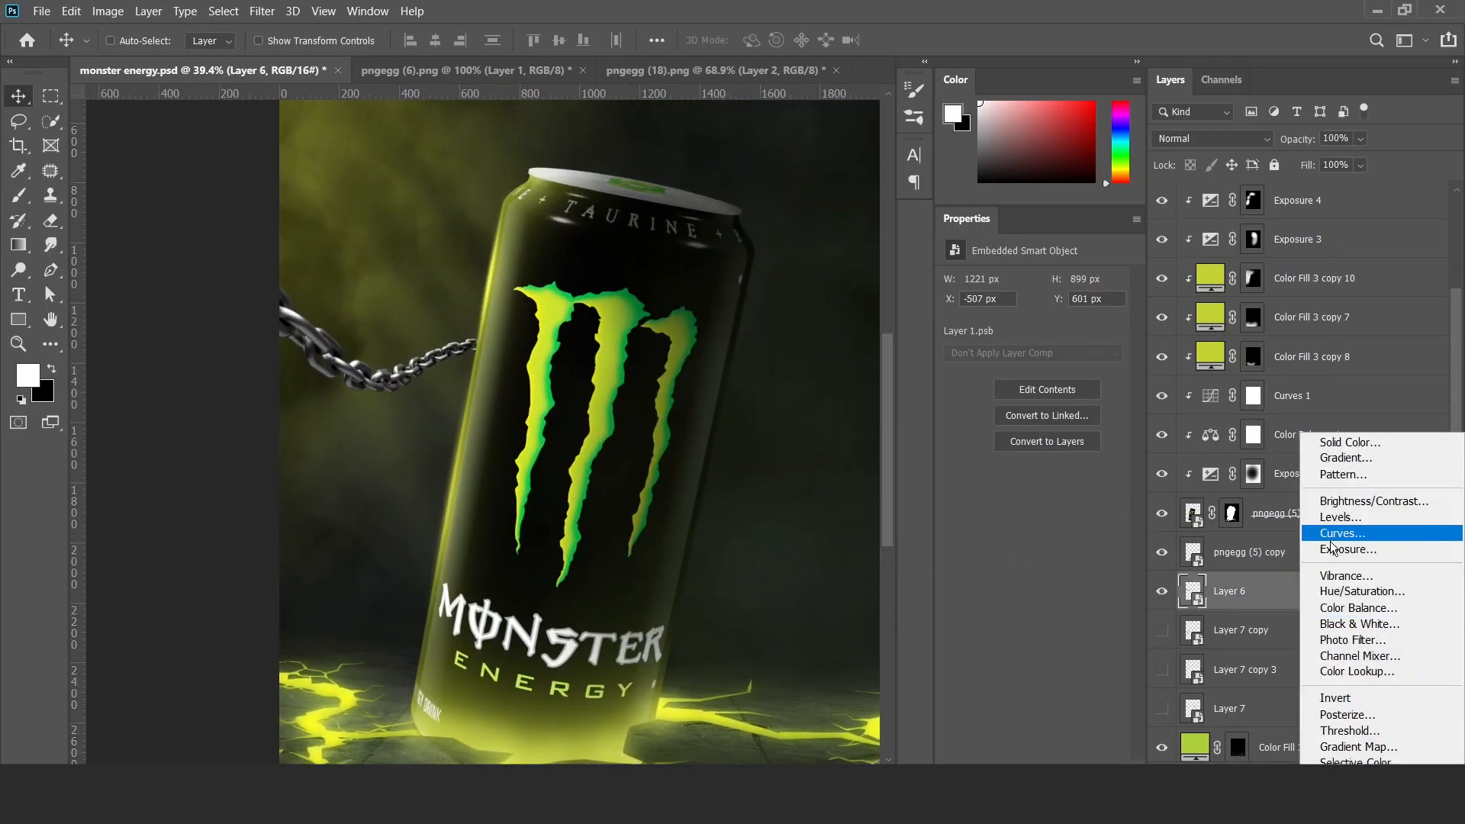
{"action": "left_click", "coordinate": [1336, 549]}
{"action": "key", "text": "ctrl+alt+g"}
{"action": "left_click_drag", "start_coordinate": [1032, 328], "coordinate": [1001, 328]}
Paint along the chain links on the Exposure 5 mask with a 64 px soft black brush to restore their highlights.
{"action": "key", "text": "b"}
{"action": "scroll", "coordinate": [366, 304], "scroll_direction": "up", "scroll_amount": 5}
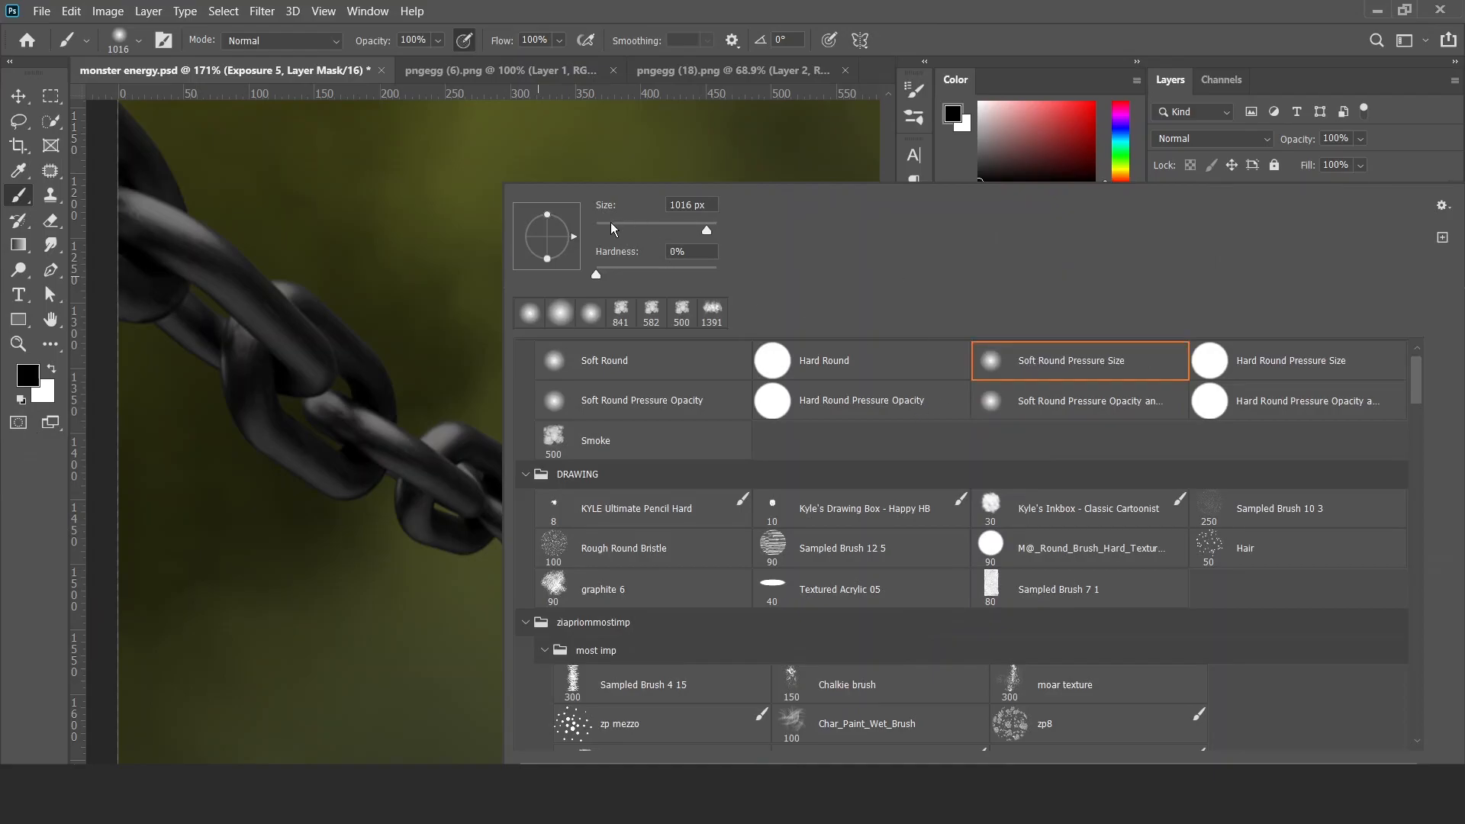
{"action": "type", "text": "64"}
{"action": "key", "text": "Return"}
{"action": "left_click_drag", "start_coordinate": [253, 140], "coordinate": [422, 369]}
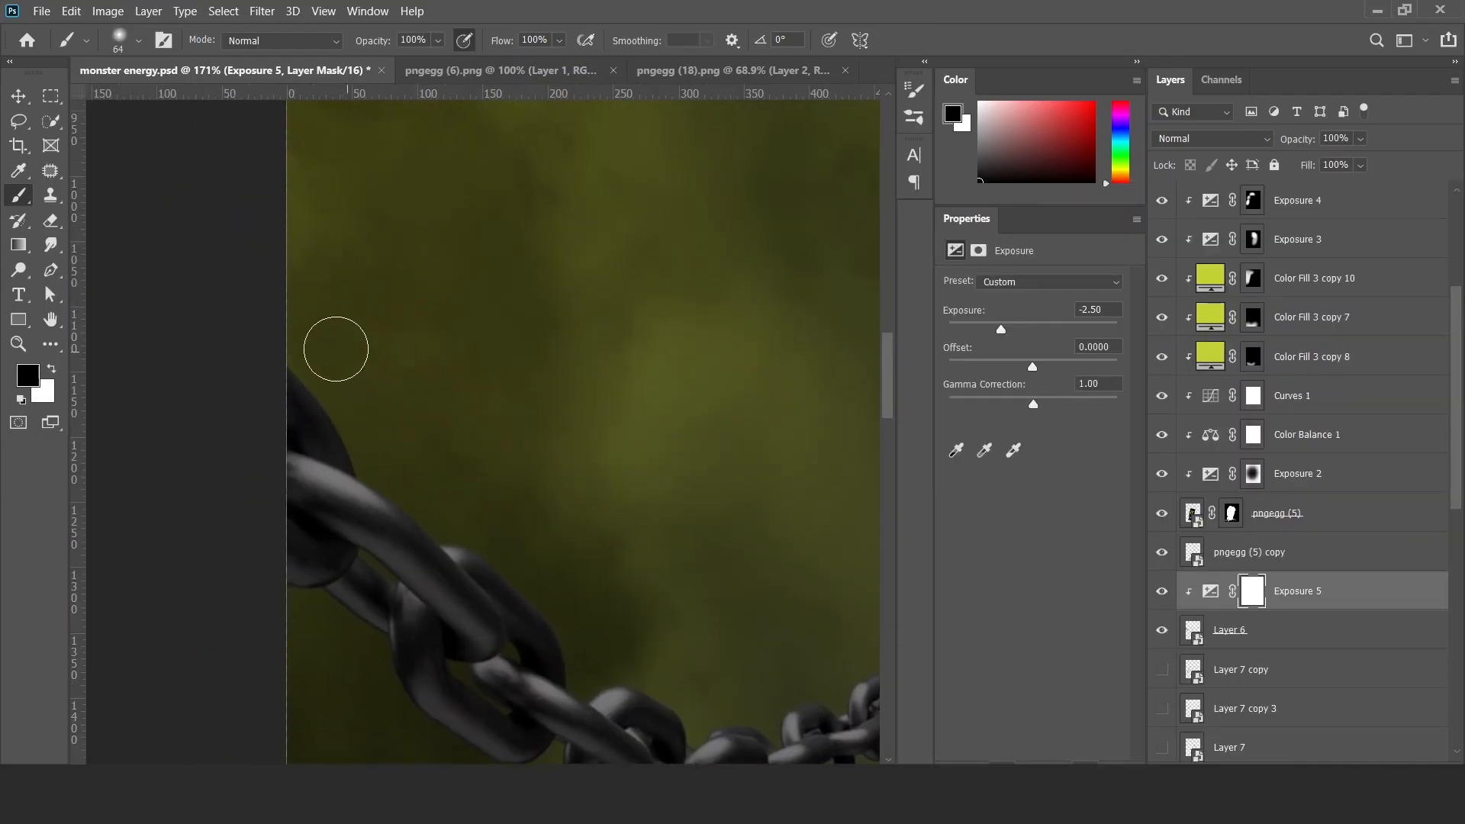
{"action": "left_click_drag", "start_coordinate": [611, 677], "coordinate": [409, 540]}
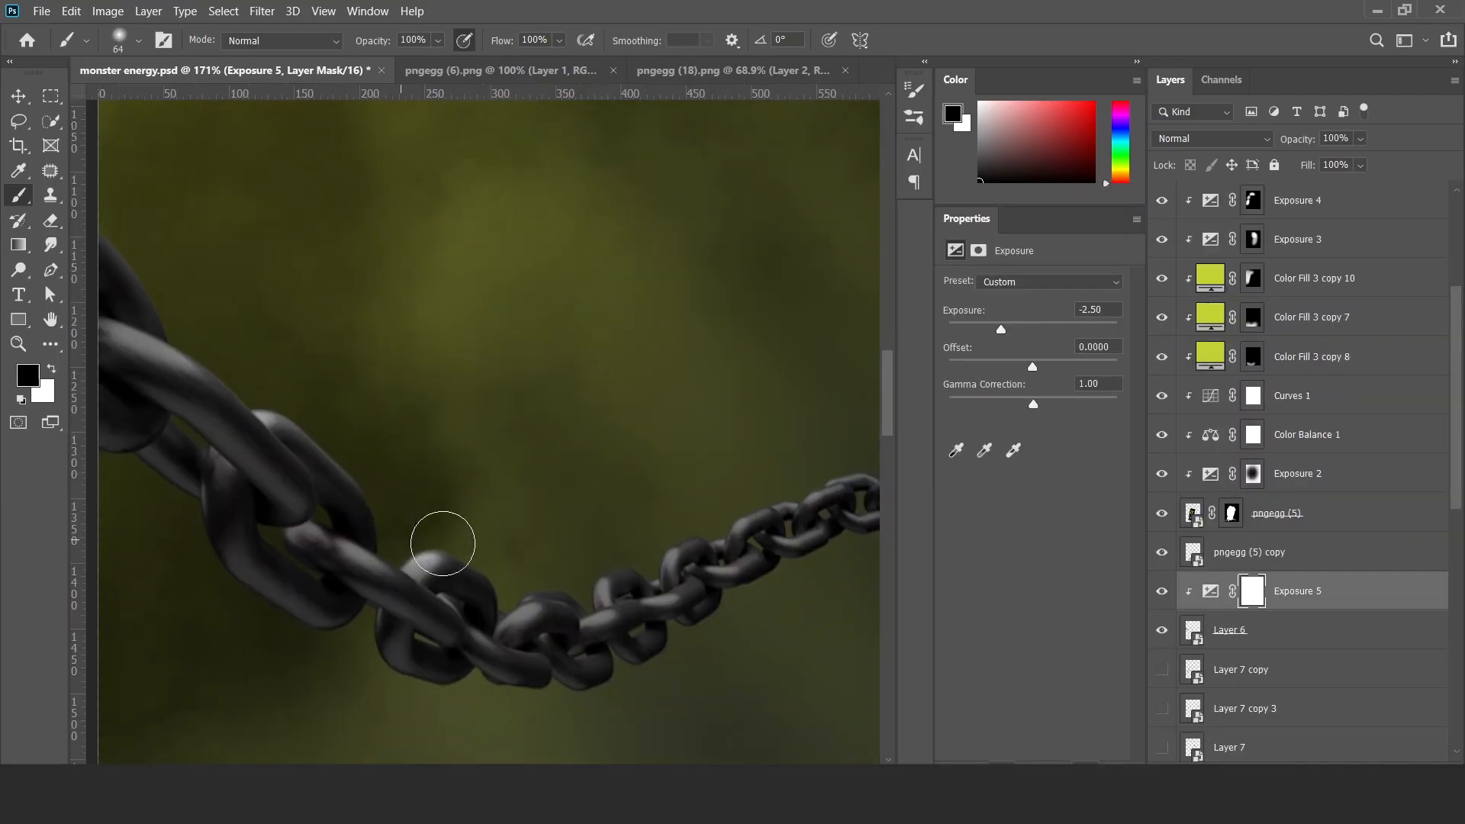
{"action": "mouse_move", "coordinate": [799, 485]}
{"action": "left_mouse_down"}
{"action": "mouse_move", "coordinate": [438, 534]}
{"action": "mouse_move", "coordinate": [464, 521]}
{"action": "left_mouse_up"}
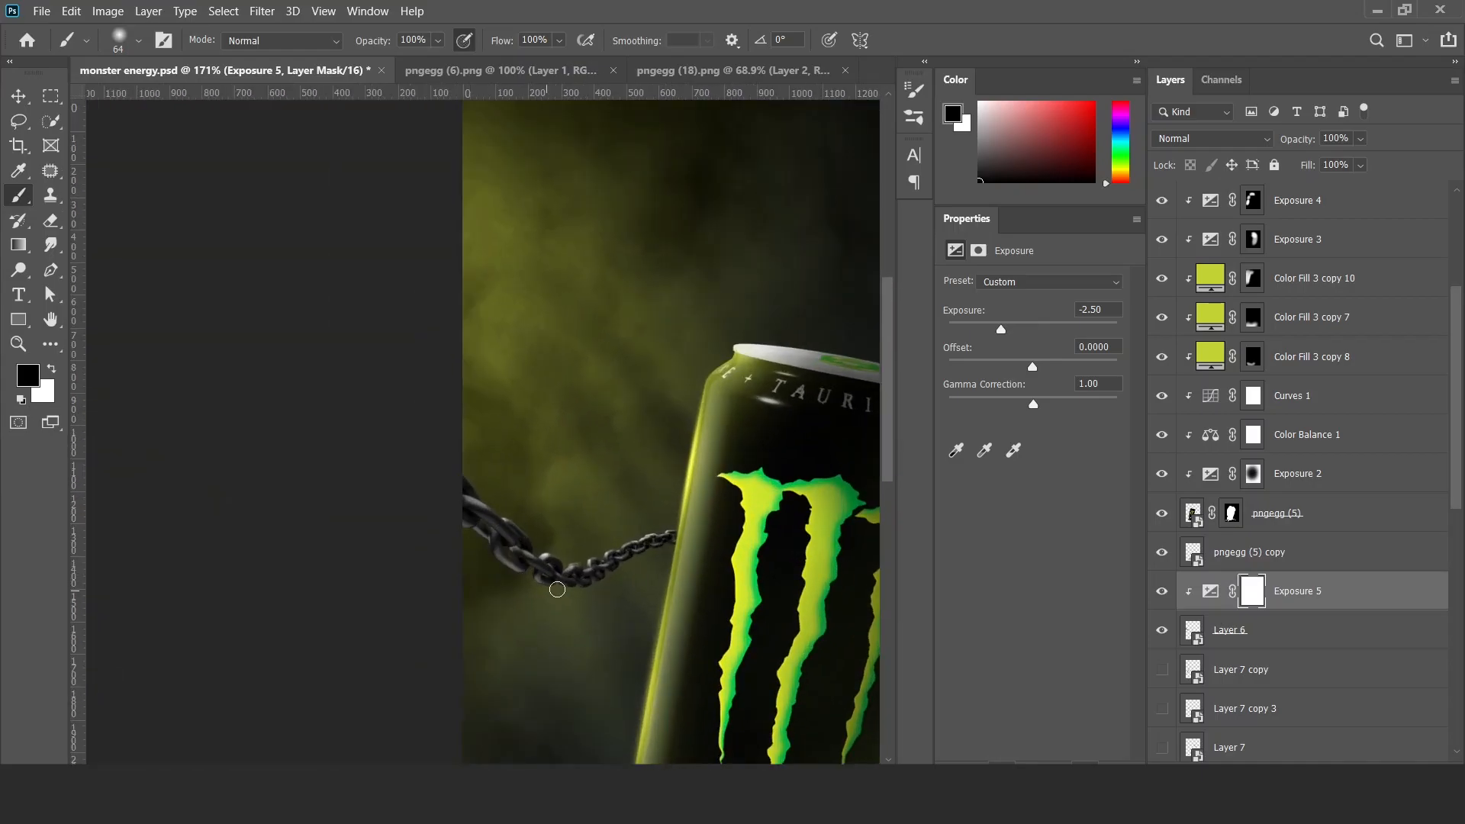
{"action": "left_click_drag", "start_coordinate": [605, 574], "coordinate": [660, 549]}
Set the chain's Exposure 5 adjustment to -4.55.
{"action": "left_click", "coordinate": [1219, 591]}
{"action": "left_click_drag", "start_coordinate": [1002, 330], "coordinate": [981, 333]}
{"action": "mouse_move", "coordinate": [662, 620]}
{"action": "left_mouse_down"}
{"action": "mouse_move", "coordinate": [598, 632]}
{"action": "mouse_move", "coordinate": [589, 509]}
{"action": "left_mouse_up"}
{"action": "key", "text": "v"}
Tint the chain yellow-green with a clipped, colorized Hue/Saturation adjustment at hue 68, saturation 45 and lightness -2.
{"action": "left_click", "coordinate": [1308, 771]}
{"action": "left_click", "coordinate": [1327, 589]}
{"action": "left_click", "coordinate": [1043, 456]}
{"action": "left_click_drag", "start_coordinate": [949, 356], "coordinate": [977, 356]}
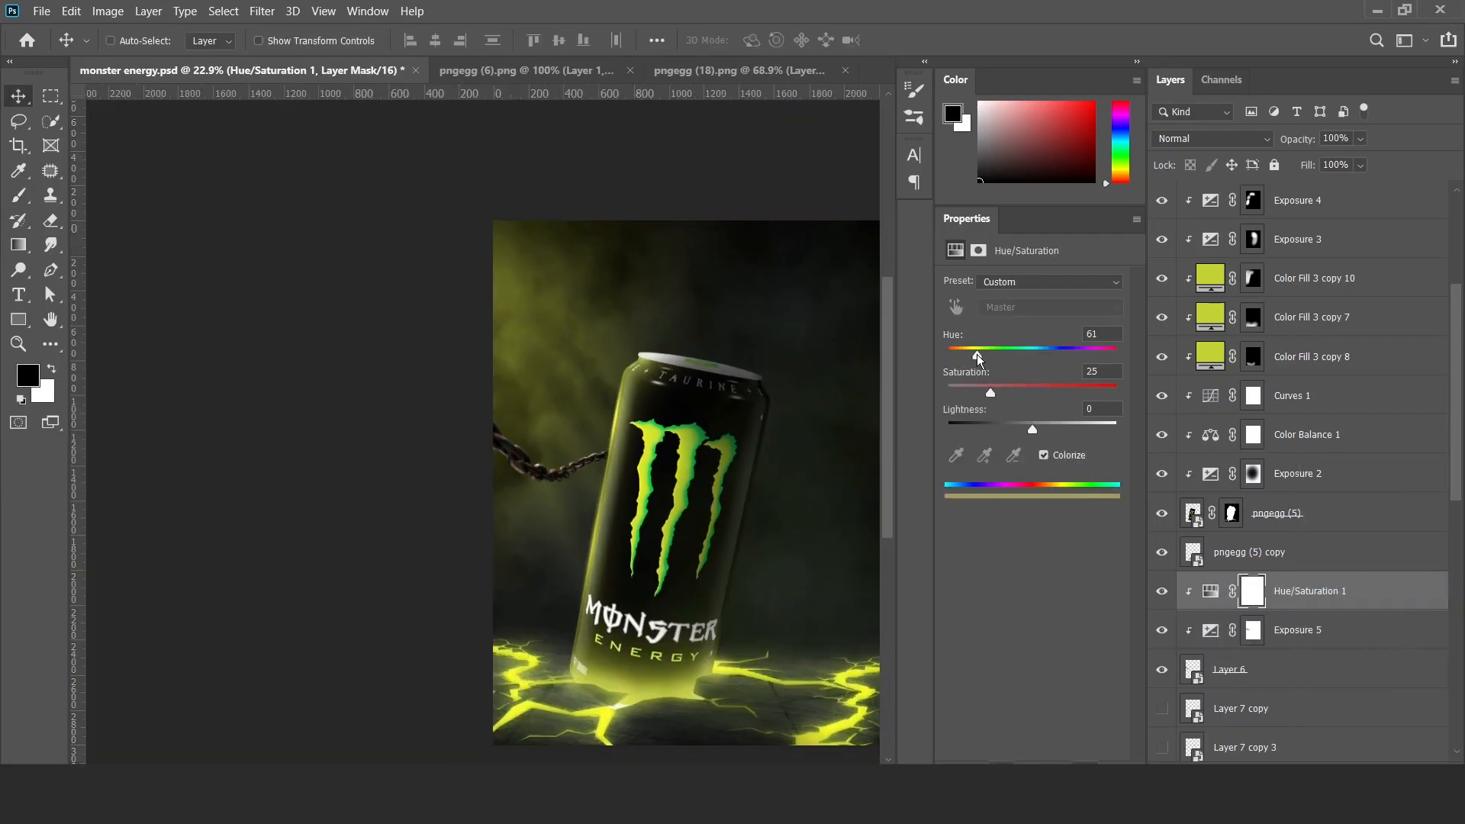
{"action": "left_click_drag", "start_coordinate": [1025, 430], "coordinate": [1032, 430]}
{"action": "left_click", "coordinate": [1162, 592]}
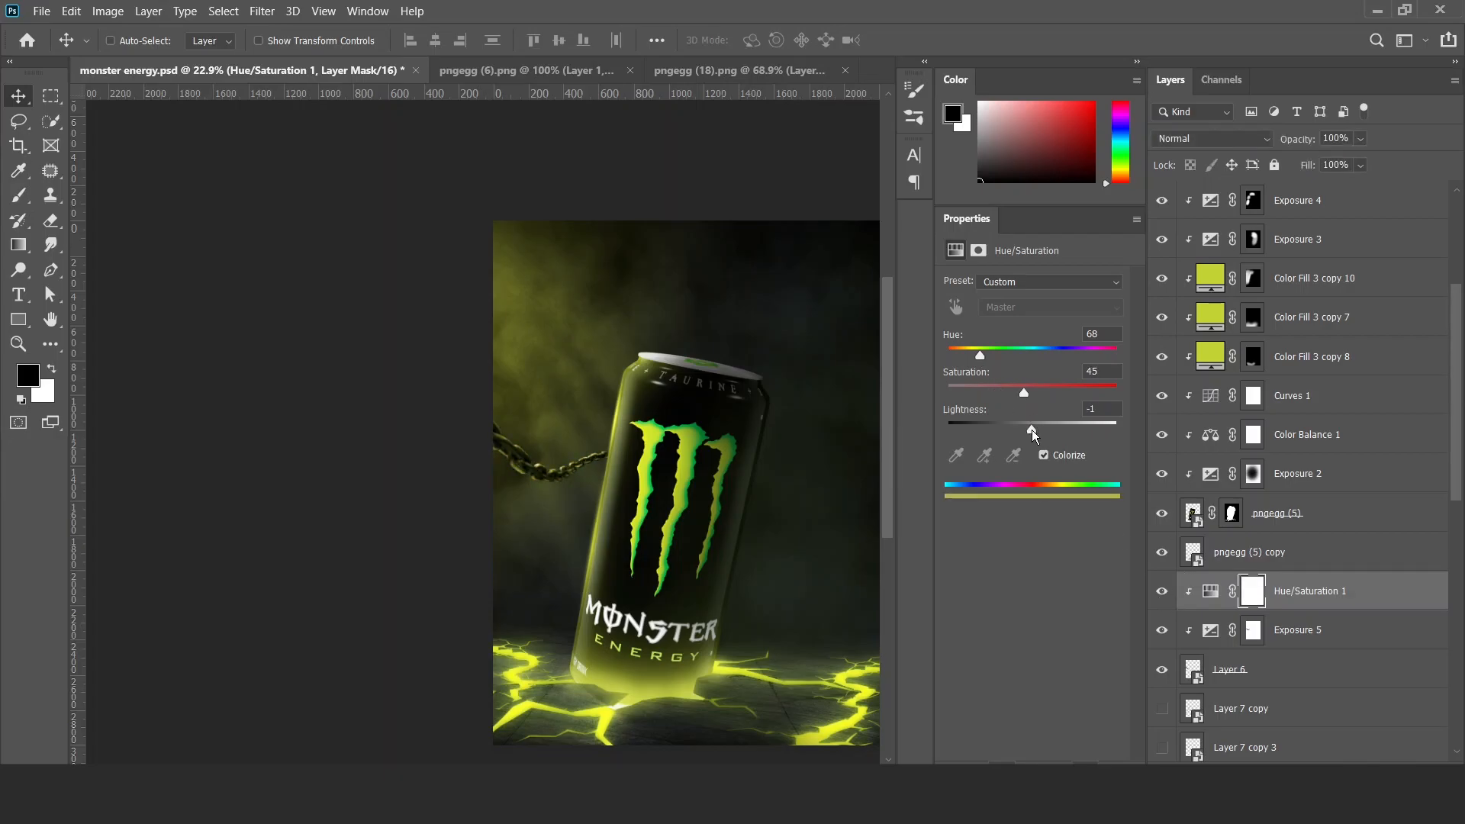
{"action": "mouse_move", "coordinate": [590, 452]}
{"action": "left_mouse_down"}
{"action": "mouse_move", "coordinate": [657, 487]}
{"action": "mouse_move", "coordinate": [599, 482]}
{"action": "mouse_move", "coordinate": [598, 454]}
{"action": "left_mouse_up"}
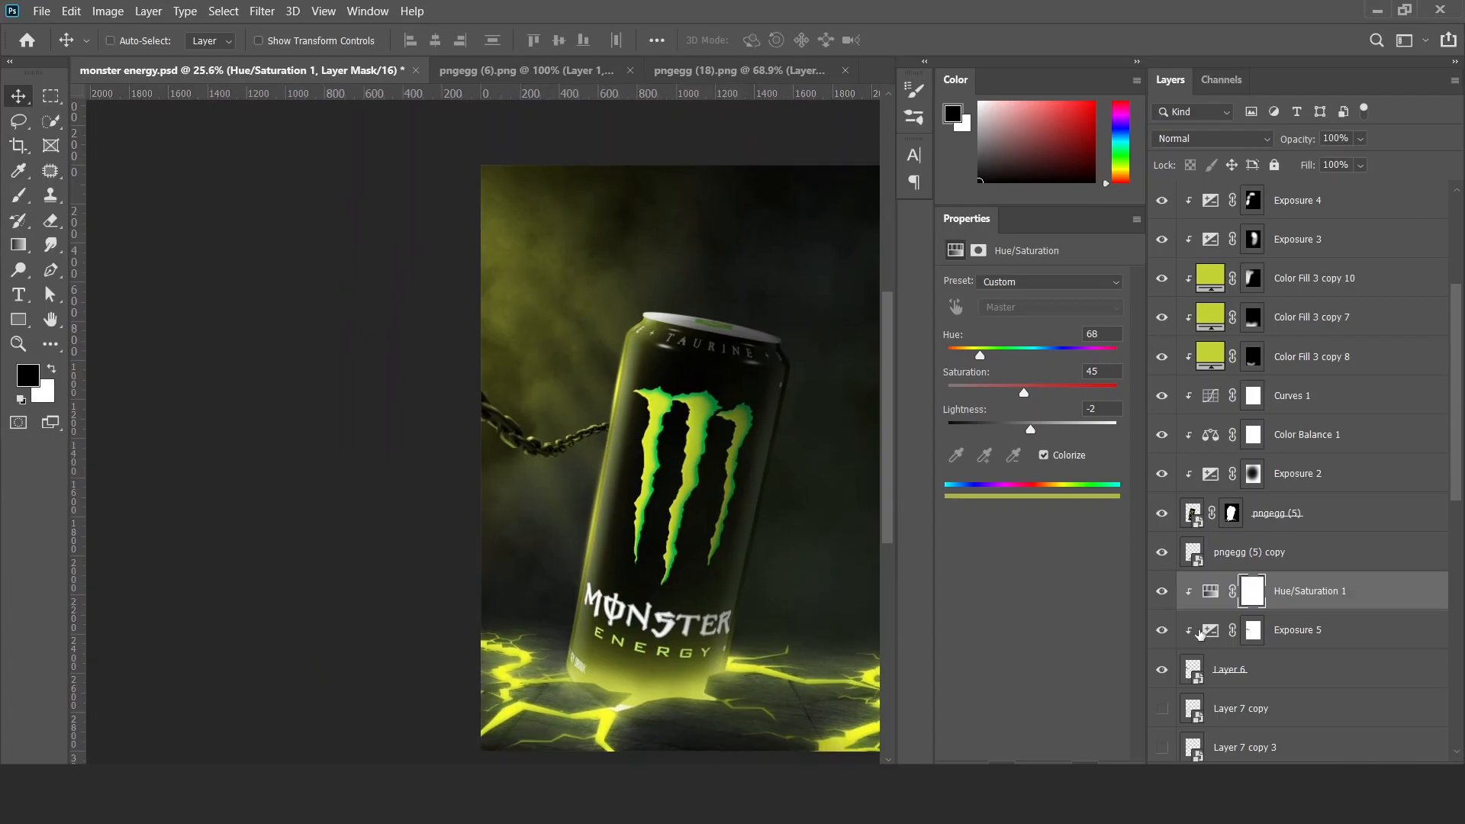
Duplicate the chain's Hue/Saturation adjustment and raise the copy's saturation and lightness for a brighter tint.
{"action": "key", "text": "ctrl+j"}
{"action": "left_click", "coordinate": [1309, 609], "text": "alt"}
{"action": "left_click", "coordinate": [1210, 591]}
{"action": "left_click_drag", "start_coordinate": [1024, 393], "coordinate": [1056, 430]}
Restrict the Hue/Saturation copy's tonal range with the Blend If sliders and invert its mask to black.
{"action": "double_click", "coordinate": [1410, 602]}
{"action": "left_click_drag", "start_coordinate": [951, 539], "coordinate": [1097, 540]}
{"action": "left_click", "coordinate": [1336, 203]}
{"action": "left_click", "coordinate": [1255, 595]}
{"action": "key", "text": "ctrl+i"}
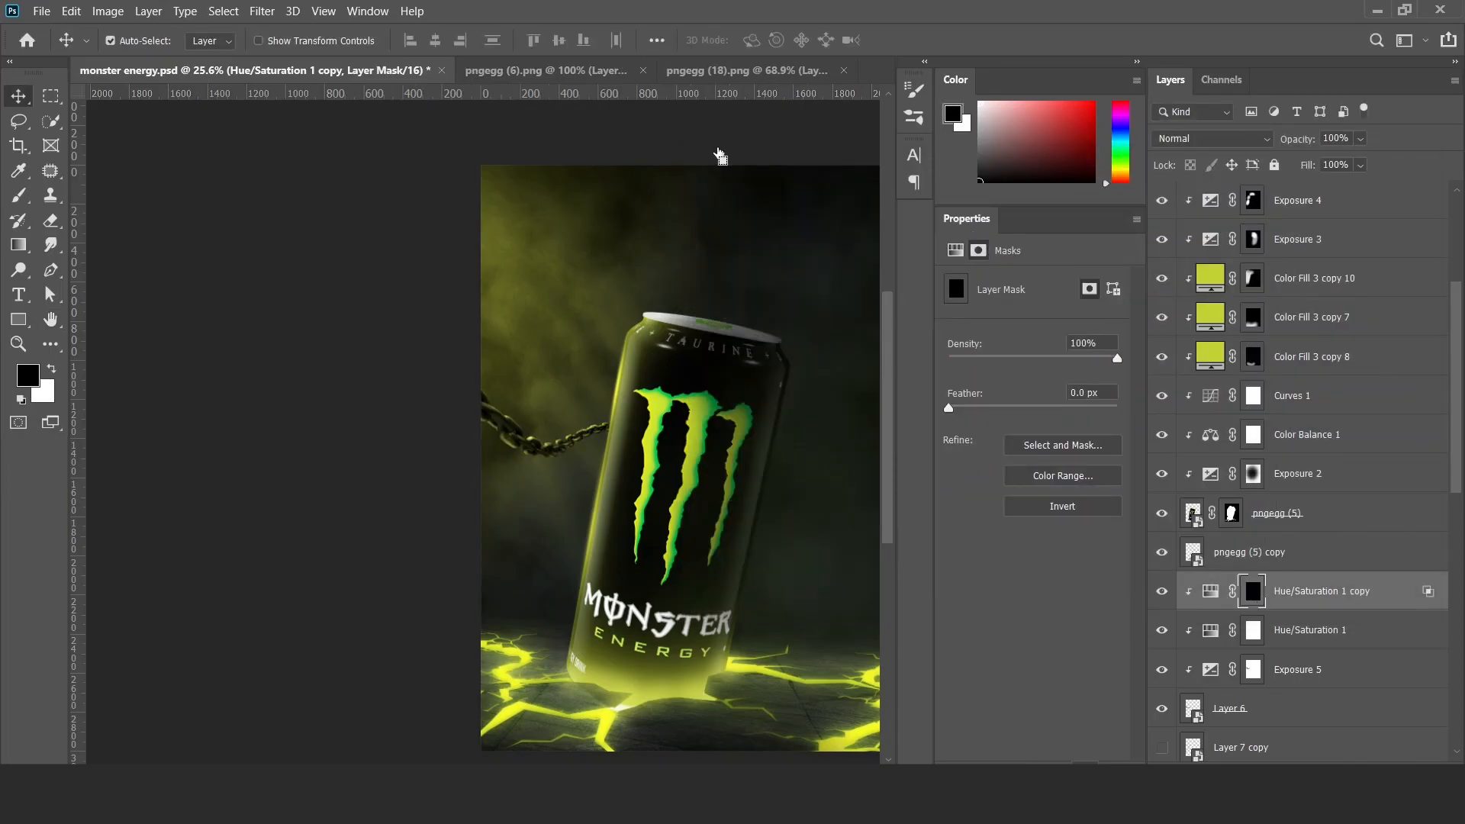
Paint the edges of the chain links in white on the Hue/Saturation 1 copy mask to reveal bright yellow-green highlights.
{"action": "left_click_drag", "start_coordinate": [636, 552], "coordinate": [721, 550]}
{"action": "mouse_move", "coordinate": [546, 298]}
{"action": "left_mouse_down"}
{"action": "mouse_move", "coordinate": [565, 488]}
{"action": "mouse_move", "coordinate": [546, 512]}
{"action": "left_mouse_up"}
{"action": "key", "text": "b"}
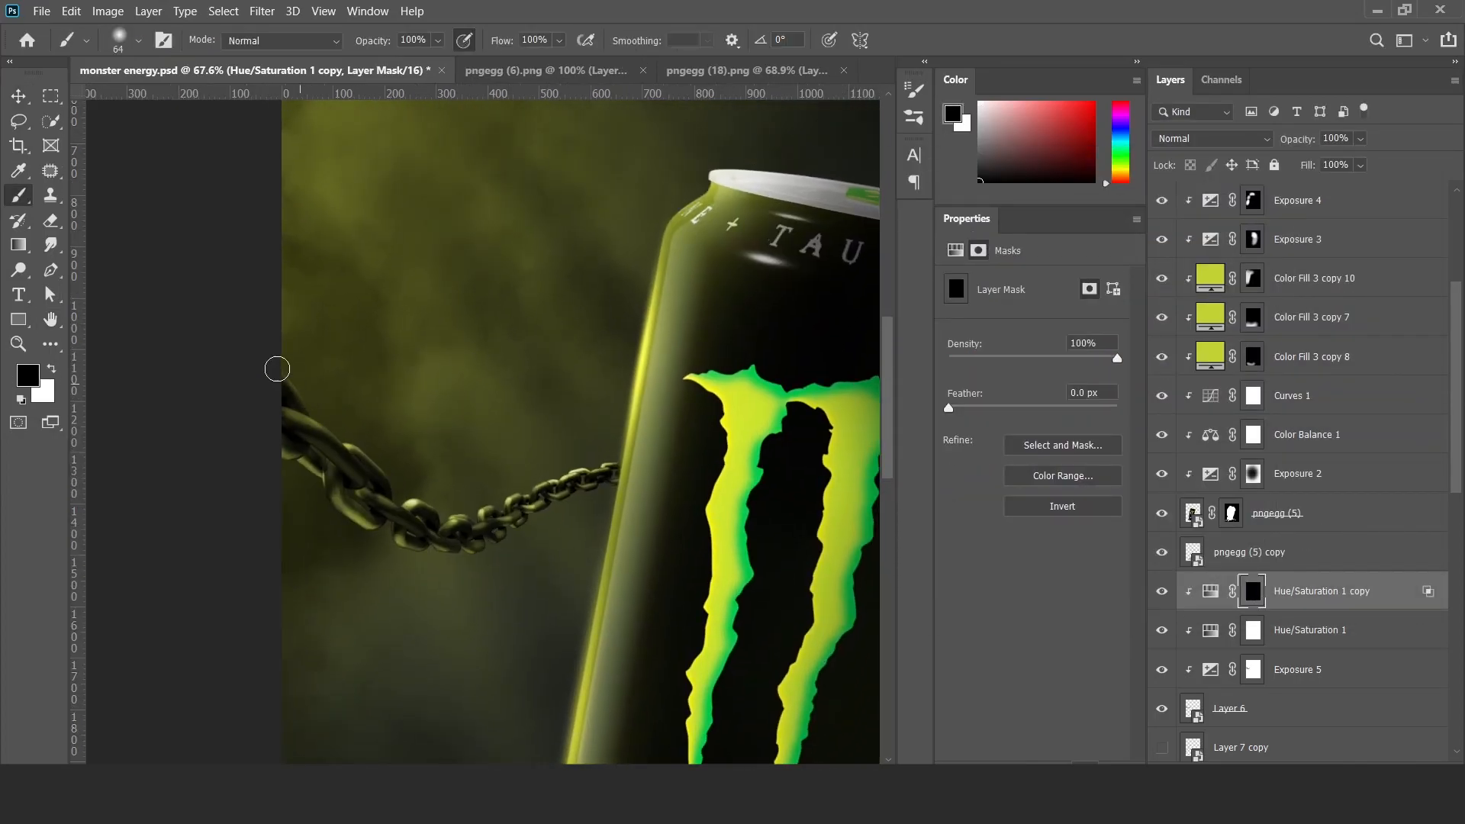
{"action": "key", "text": "x"}
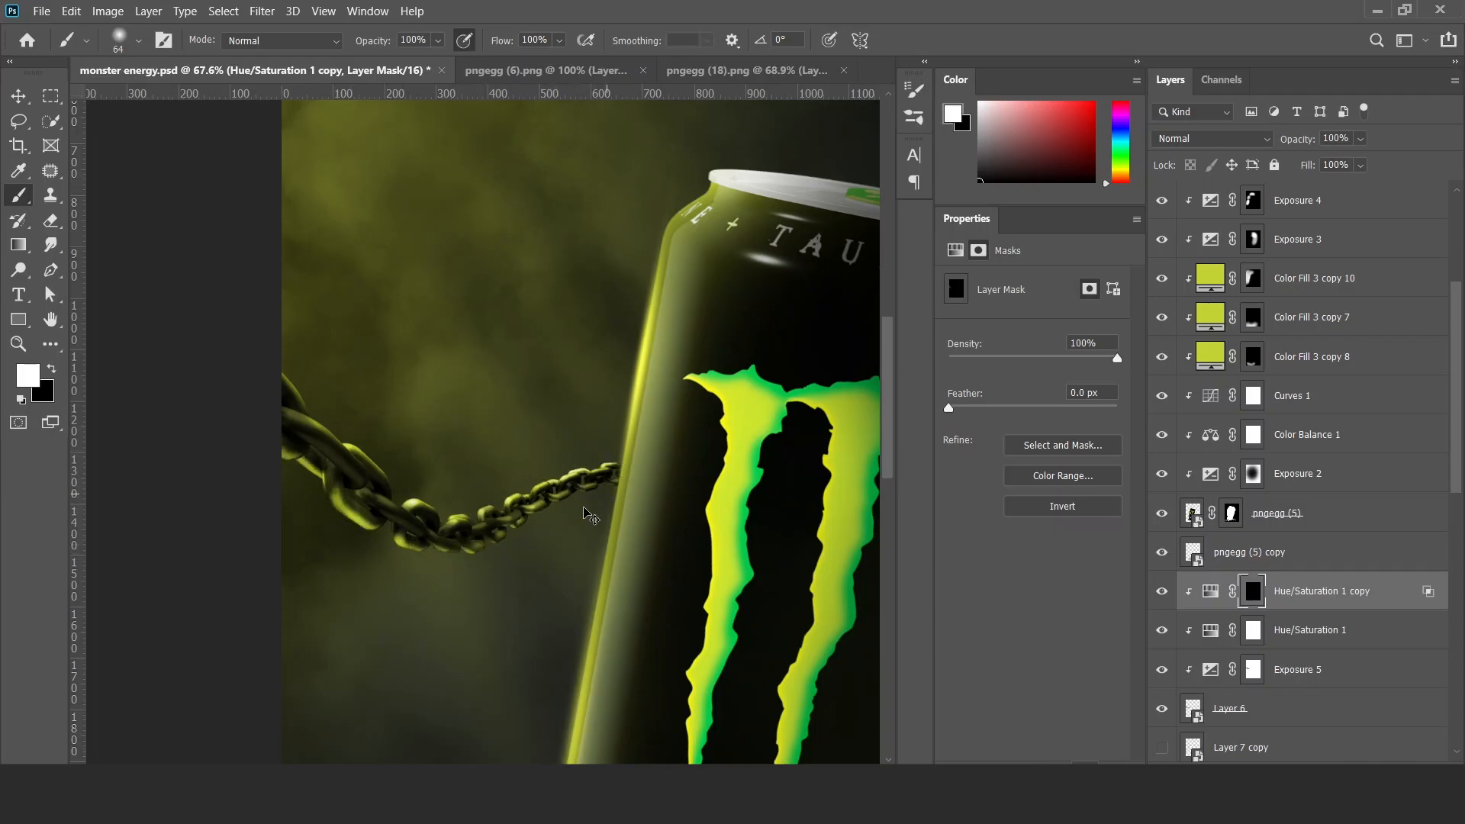
{"action": "left_click_drag", "start_coordinate": [450, 553], "coordinate": [355, 553]}
{"action": "left_click_drag", "start_coordinate": [618, 625], "coordinate": [562, 577]}
{"action": "key", "text": "v"}
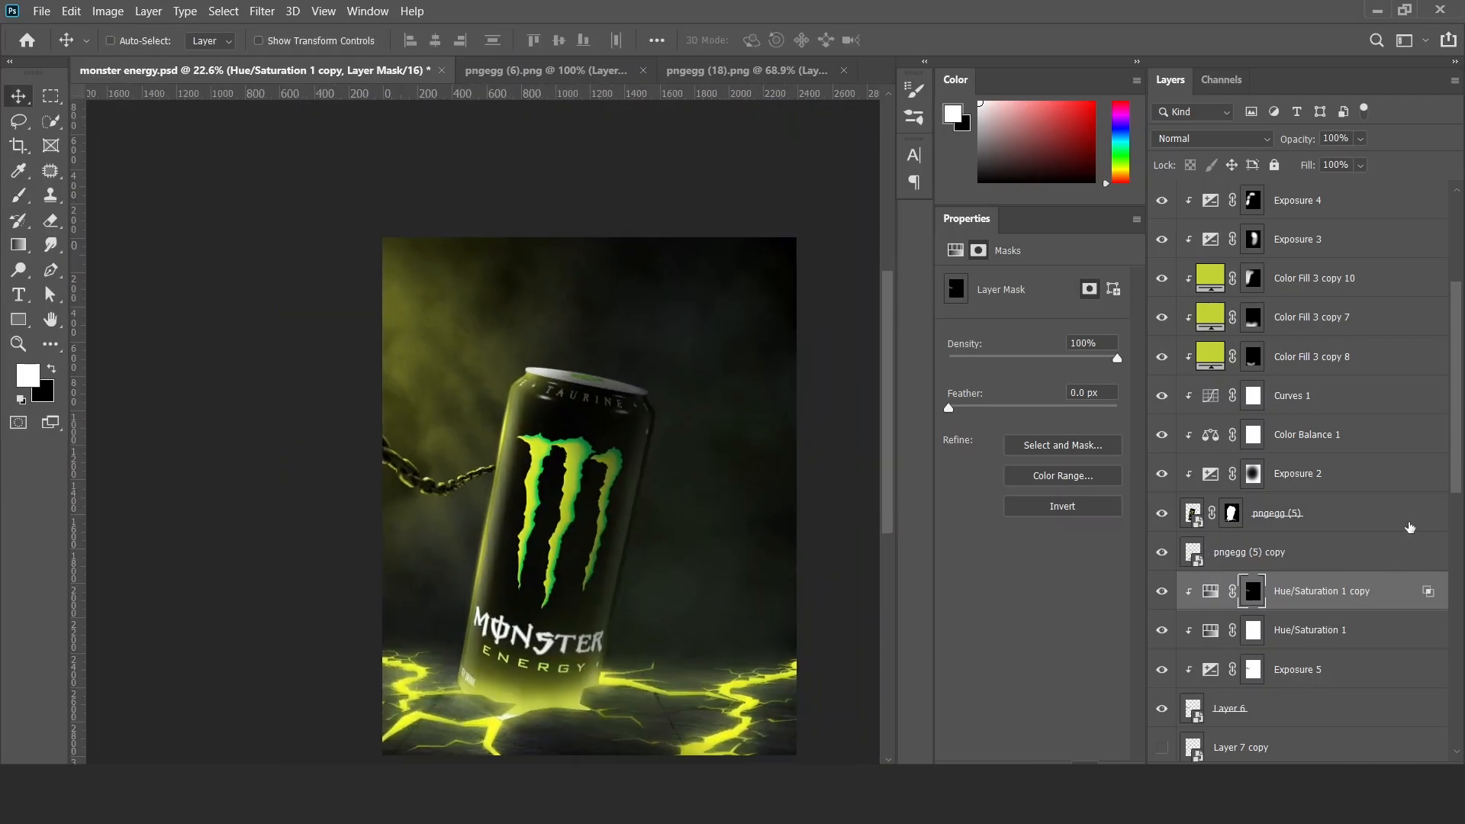
Show the lower chain on Layer 7 copy and duplicate the upper chain's three adjustment layers directly above it.
{"action": "scroll", "coordinate": [1297, 527], "scroll_direction": "down", "scroll_amount": 2}
{"action": "left_click", "coordinate": [1236, 657]}
{"action": "left_click", "coordinate": [1162, 679]}
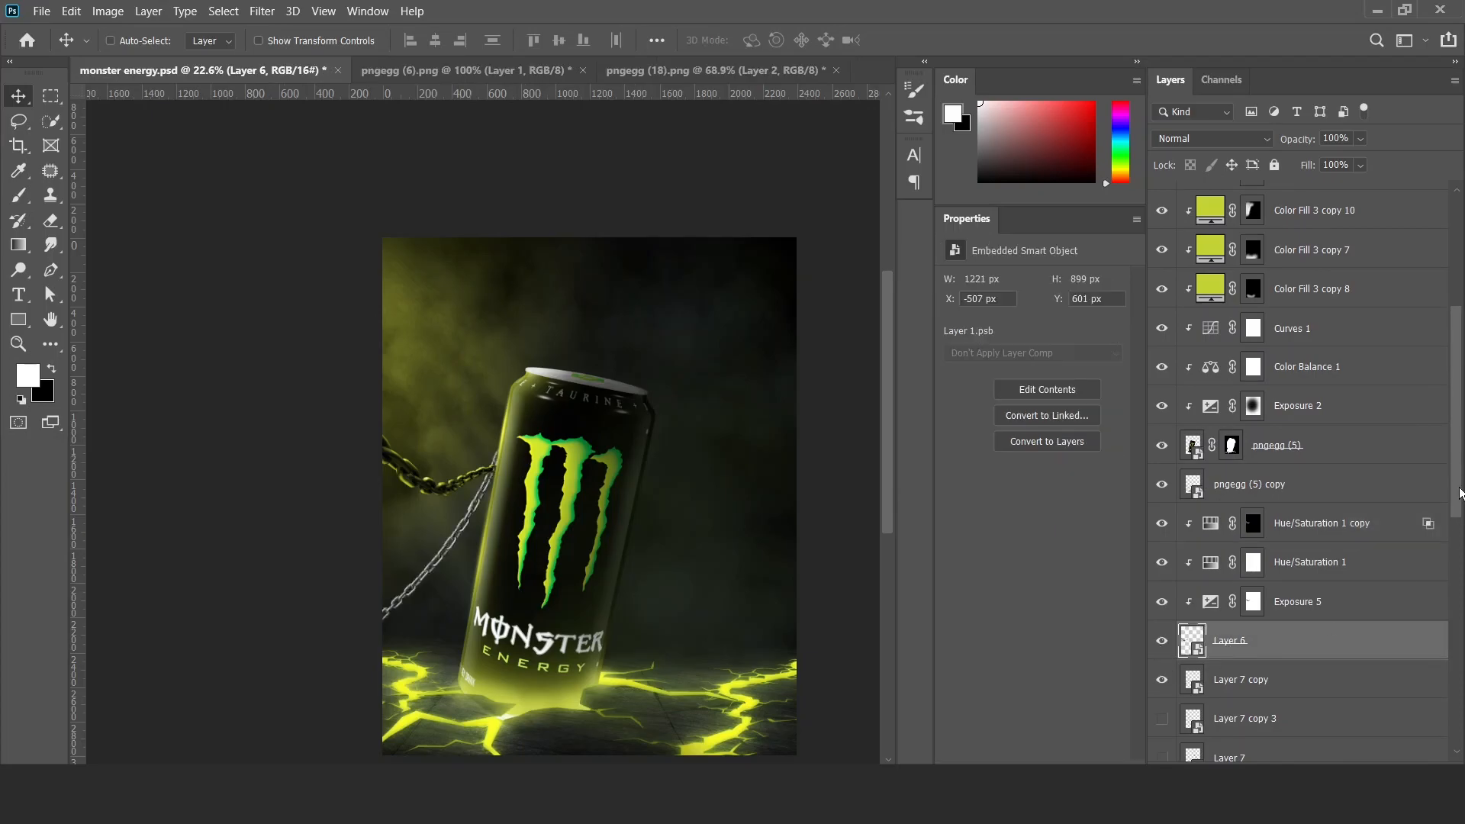
{"action": "scroll", "coordinate": [1255, 625], "scroll_direction": "down", "scroll_amount": 3}
{"action": "left_click", "coordinate": [1290, 498]}
{"action": "left_click", "coordinate": [1309, 421], "text": "shift"}
{"action": "left_click_drag", "start_coordinate": [1313, 476], "coordinate": [1312, 549]}
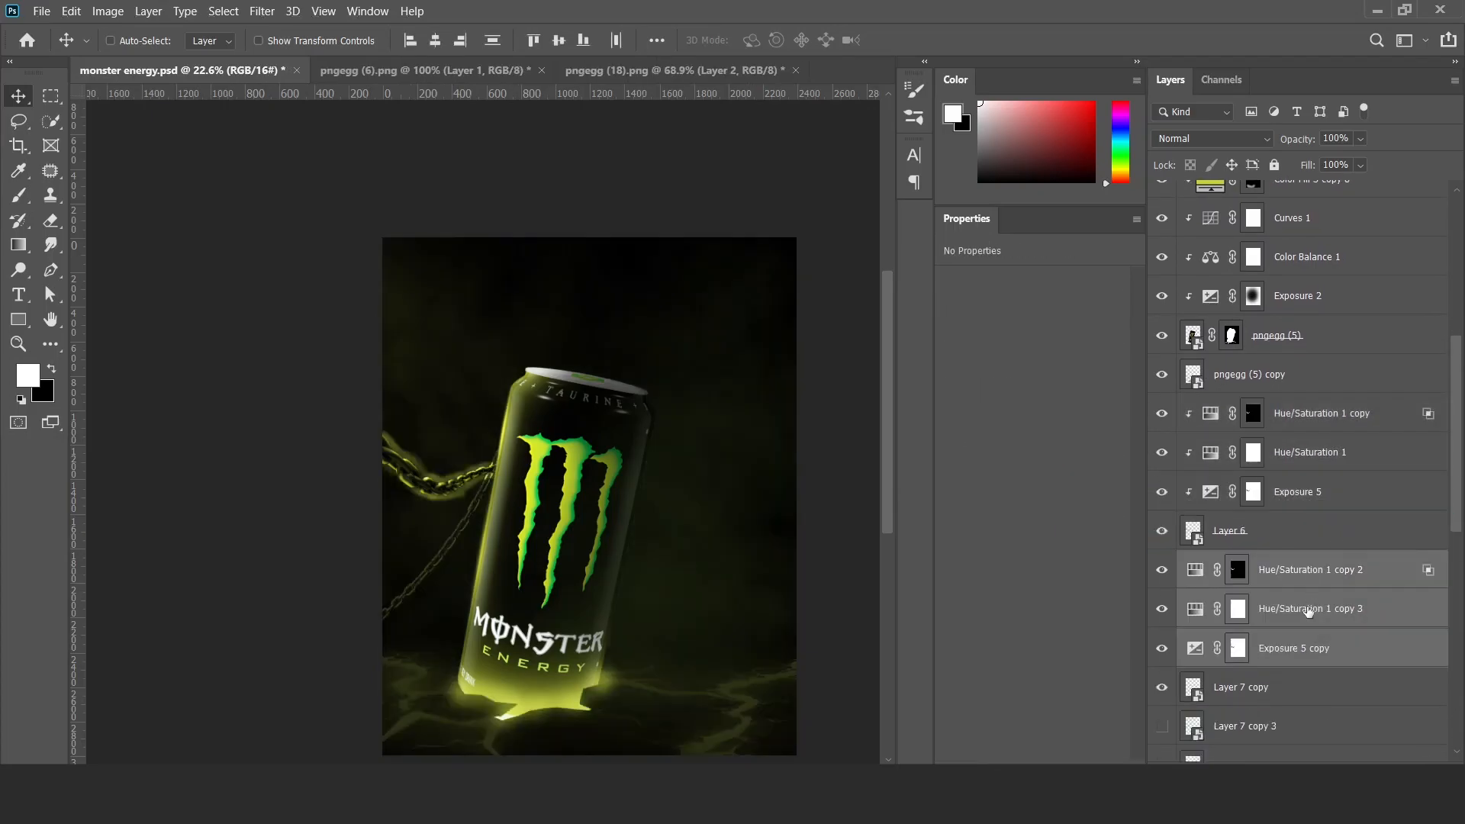
Clip the duplicated Exposure and two Hue/Saturation adjustments to Layer 7 copy.
{"action": "left_click", "coordinate": [1285, 666], "text": "alt"}
{"action": "left_click", "coordinate": [1290, 624], "text": "alt"}
{"action": "left_click", "coordinate": [1298, 583], "text": "alt"}
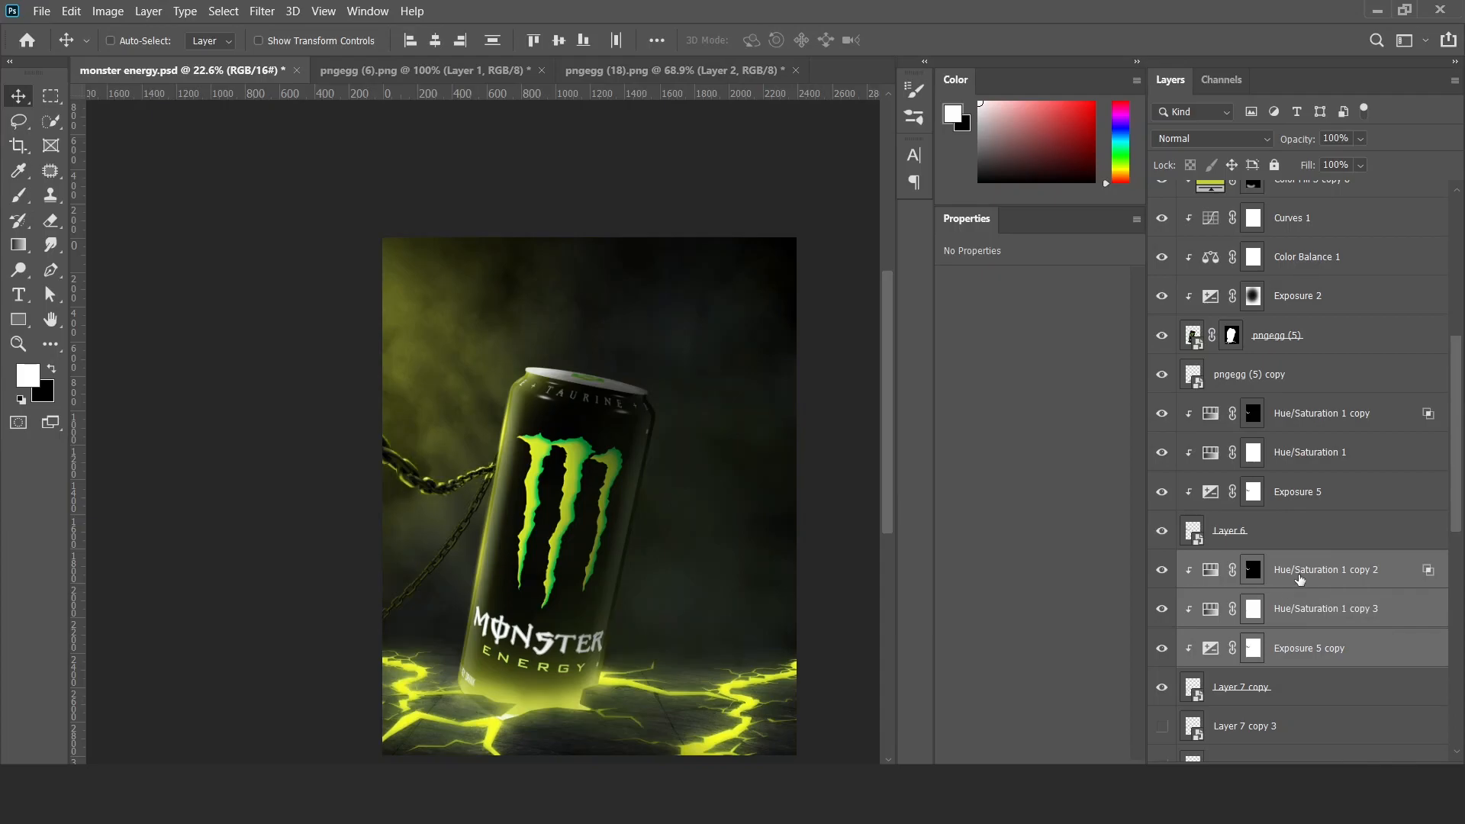
Refine the Exposure 5 copy mask over the lower chain with a white brush and reset the Hue/Saturation 1 copy 2 mask to black.
{"action": "left_click", "coordinate": [1253, 648]}
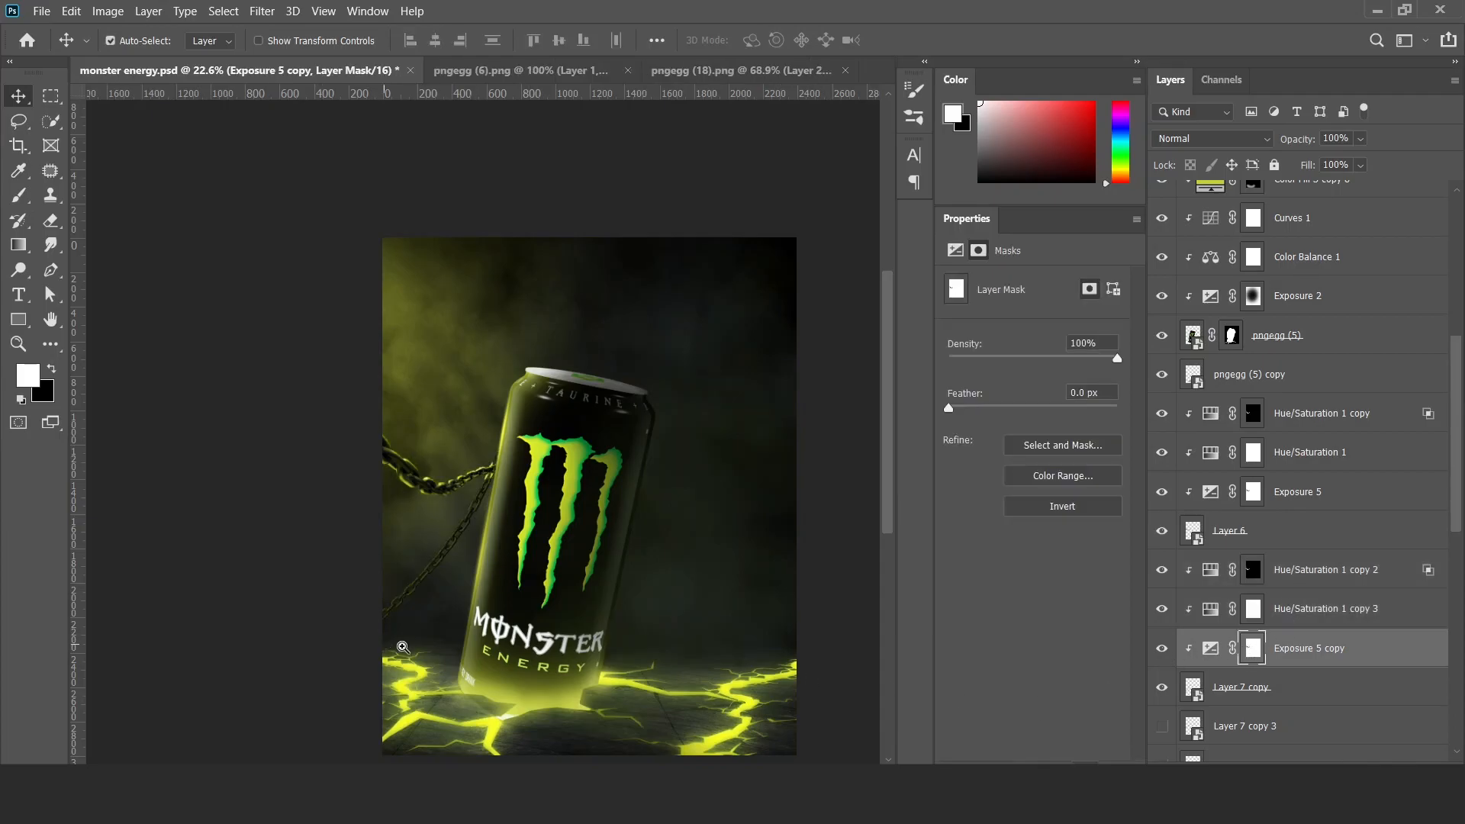
{"action": "scroll", "coordinate": [385, 568], "scroll_direction": "up", "scroll_amount": 3}
{"action": "key", "text": "b"}
{"action": "scroll", "coordinate": [386, 602], "scroll_direction": "down", "scroll_amount": 3}
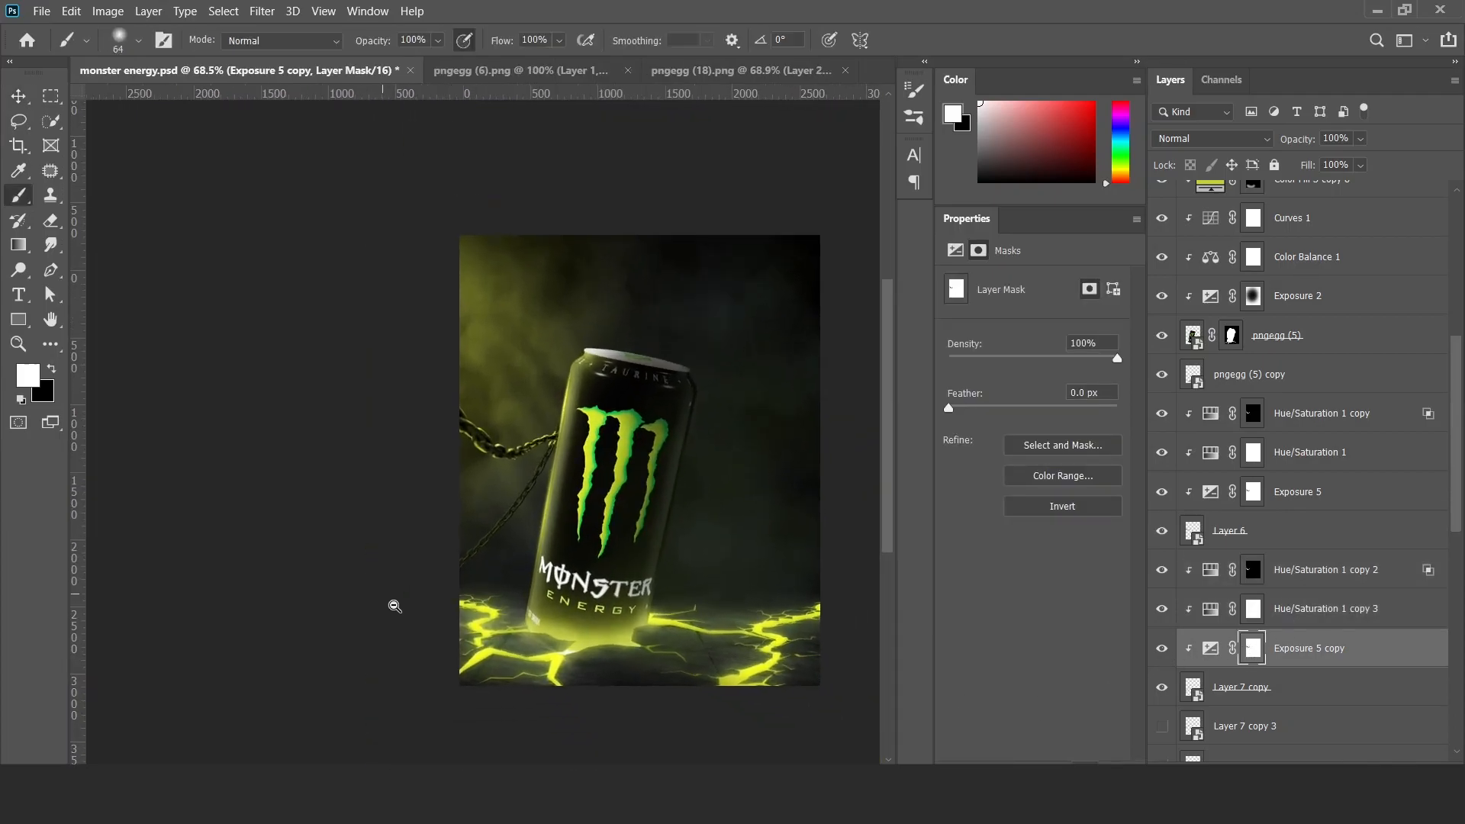
{"action": "scroll", "coordinate": [418, 615], "scroll_direction": "up", "scroll_amount": 2}
{"action": "scroll", "coordinate": [418, 614], "scroll_direction": "up", "scroll_amount": 1}
{"action": "key", "text": "v"}
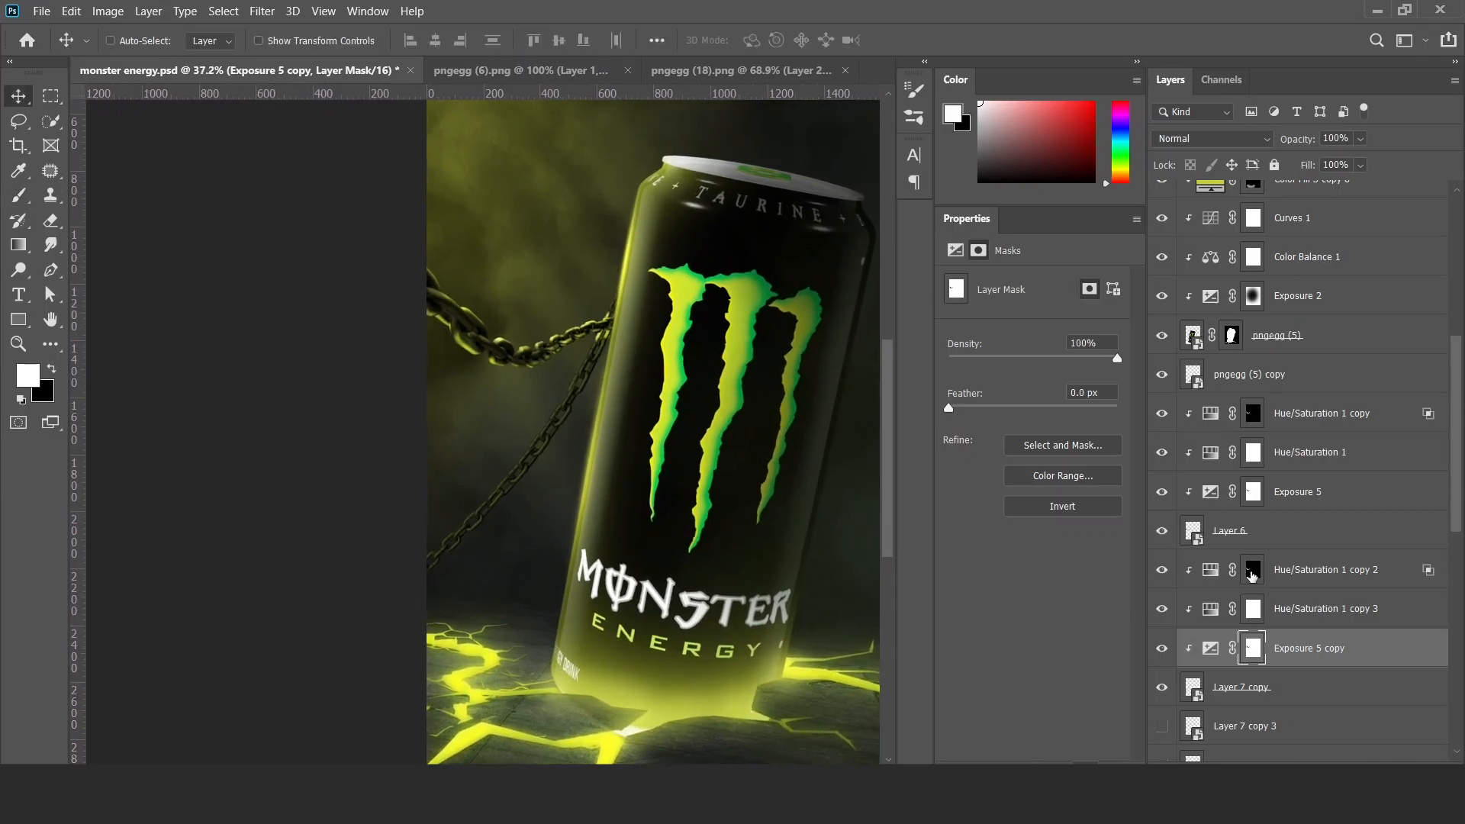
{"action": "left_click", "coordinate": [1251, 572]}
{"action": "left_click", "coordinate": [1215, 650]}
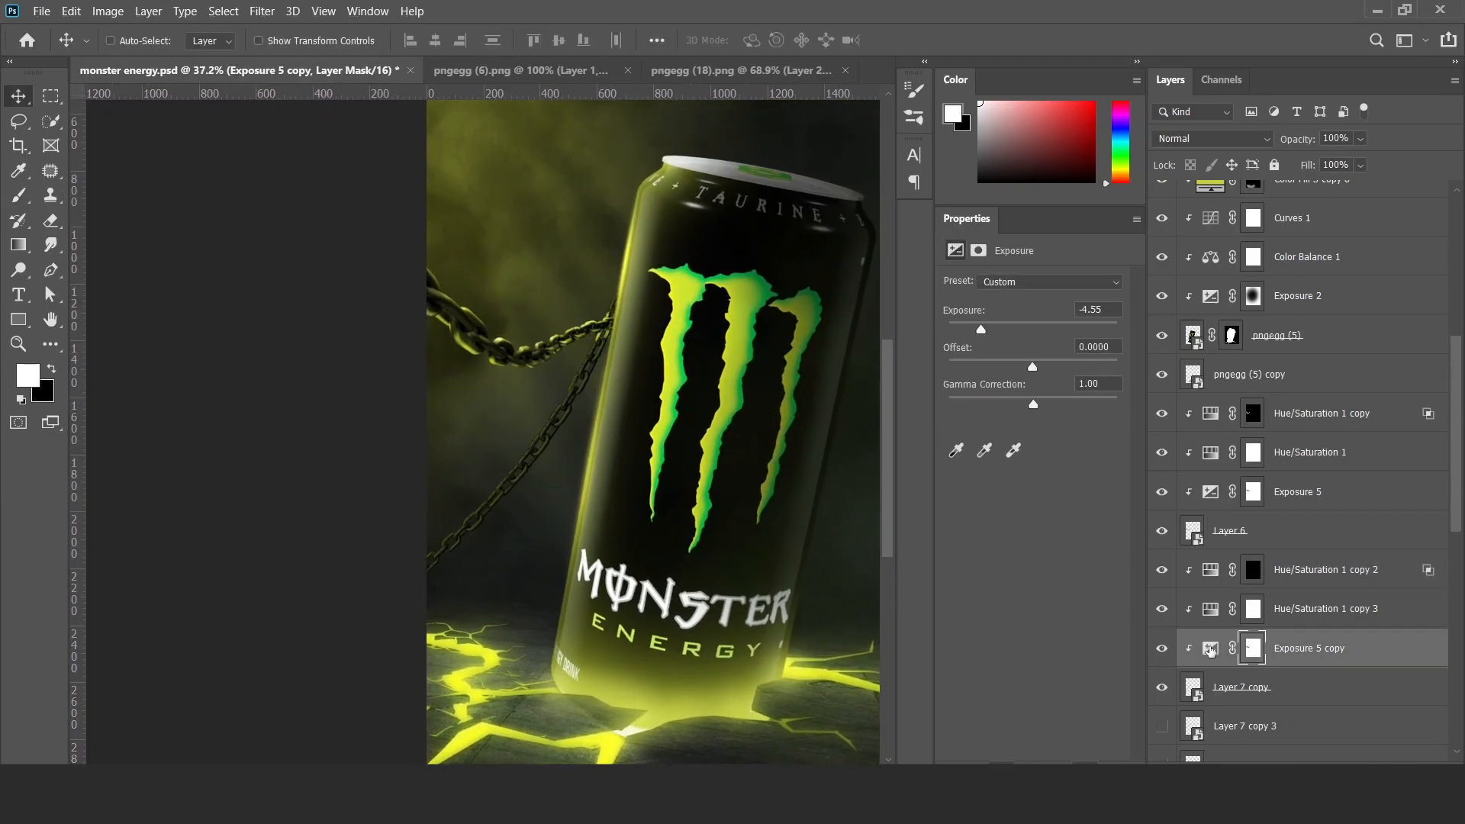
Add a clipped solid color fill sampled from the olive background haze and place it above Hue/Saturation 1 copy 2.
{"action": "left_click", "coordinate": [1303, 772]}
{"action": "left_click", "coordinate": [1340, 449]}
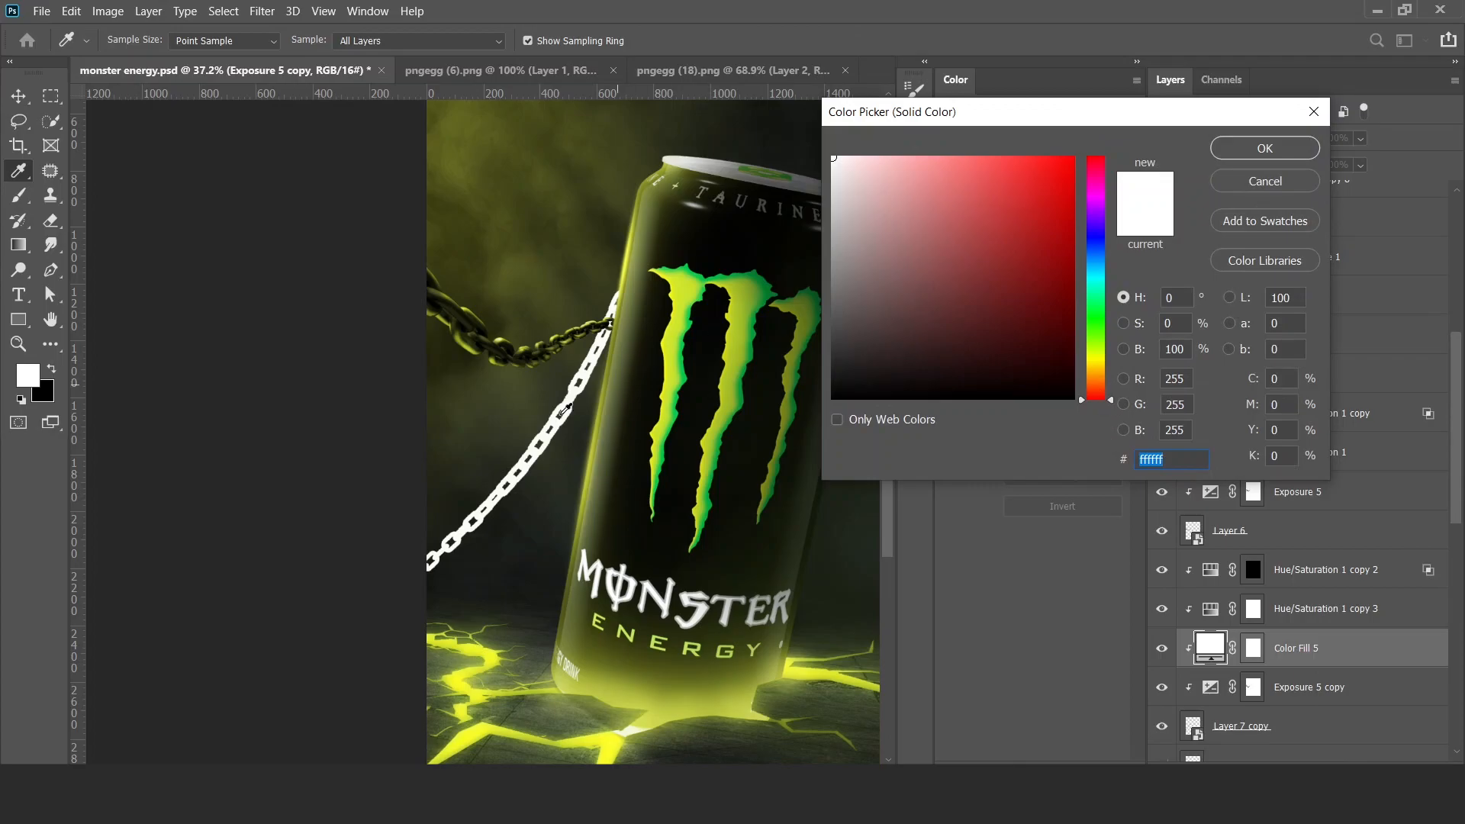
{"action": "left_click", "coordinate": [461, 460]}
{"action": "left_click", "coordinate": [483, 408]}
{"action": "left_click", "coordinate": [1263, 148]}
{"action": "left_click_drag", "start_coordinate": [1181, 571], "coordinate": [1289, 568]}
Change the Color Fill 5 color to the sampled dark tone 191c19 and set the layer's opacity to 70%.
{"action": "double_click", "coordinate": [1216, 577]}
{"action": "left_click", "coordinate": [481, 572]}
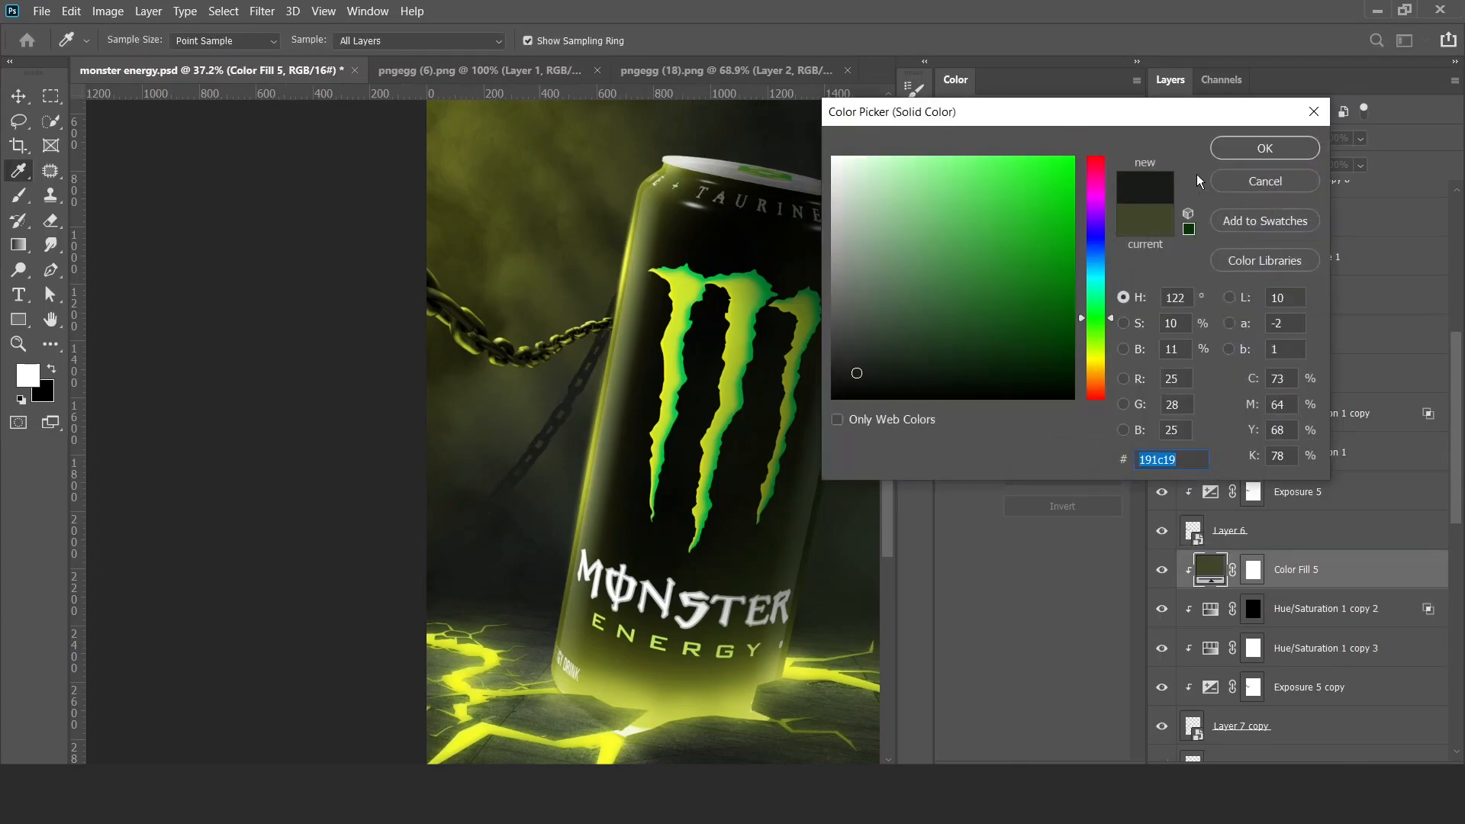
{"action": "left_click", "coordinate": [1262, 147]}
{"action": "key", "text": "7"}
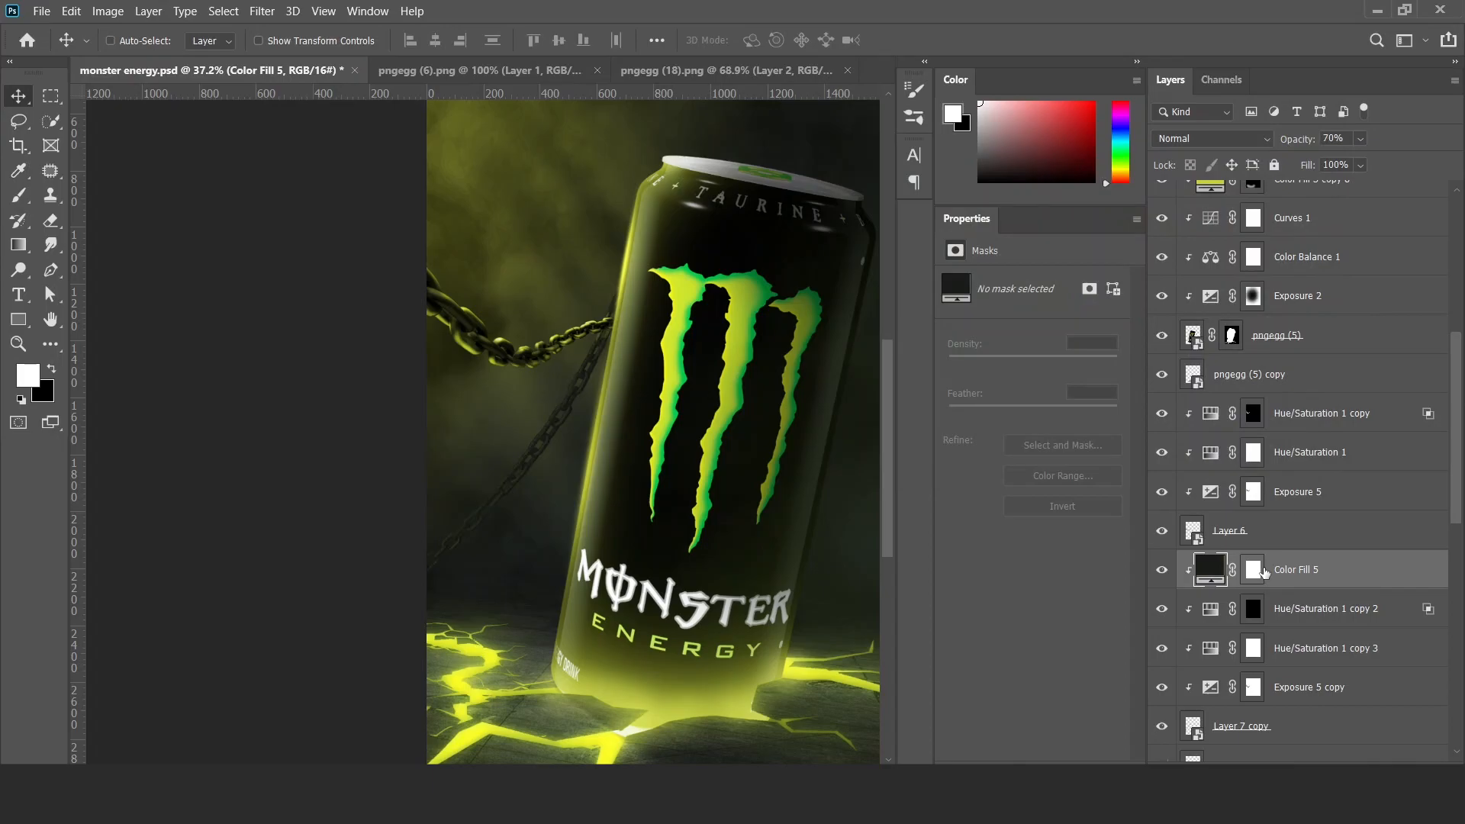
Paint black on the Color Fill 5 mask where the lower chain meets the can.
{"action": "left_click", "coordinate": [1260, 573]}
{"action": "key", "text": "b"}
{"action": "left_click_drag", "start_coordinate": [585, 410], "coordinate": [674, 373]}
{"action": "key", "text": "x"}
{"action": "left_click", "coordinate": [496, 374]}
Brush black along the lower chain on the Exposure 5 copy mask to lighten its upper links.
{"action": "key", "text": "z"}
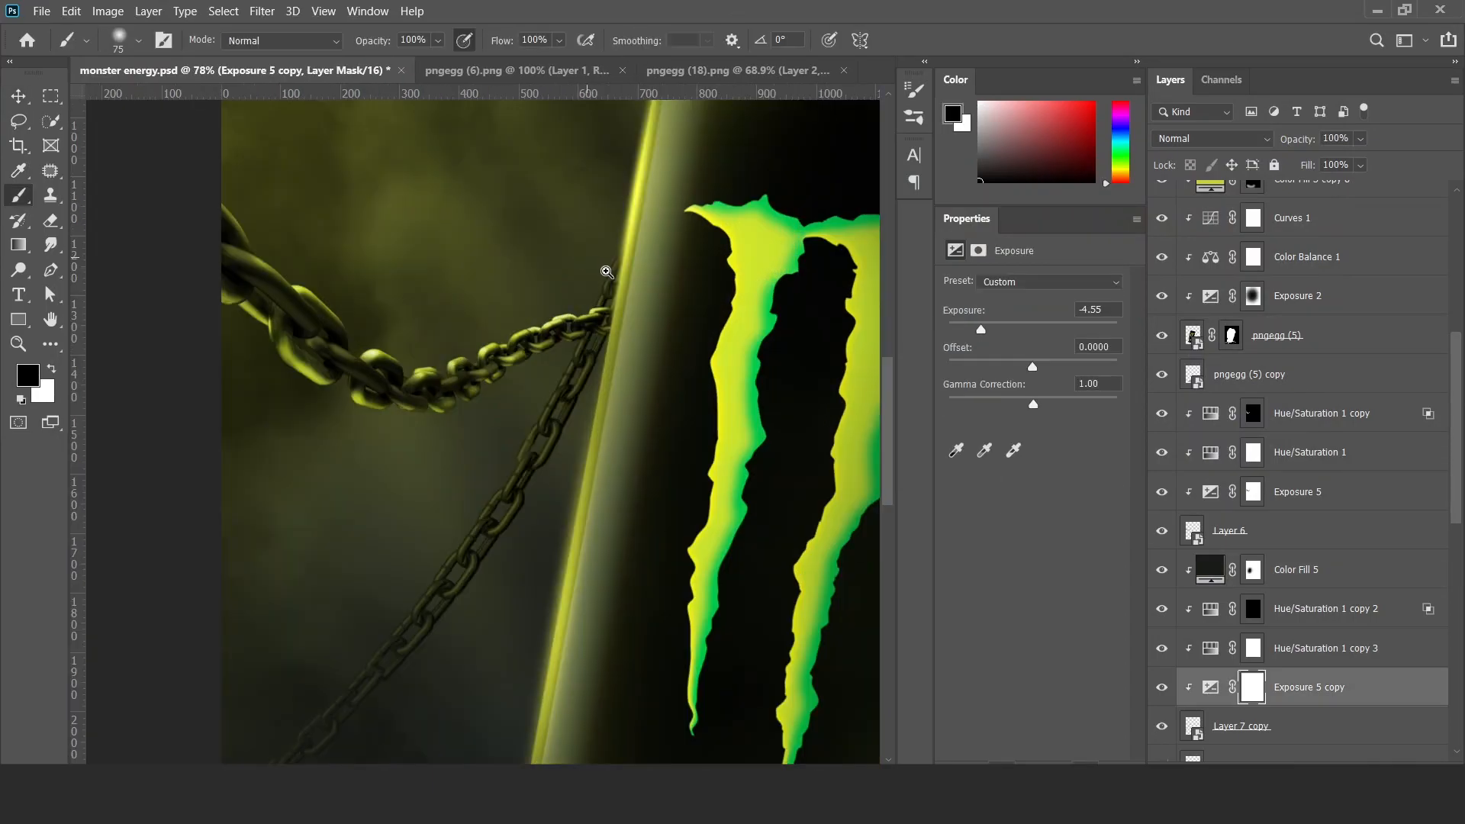
{"action": "left_click", "coordinate": [606, 271]}
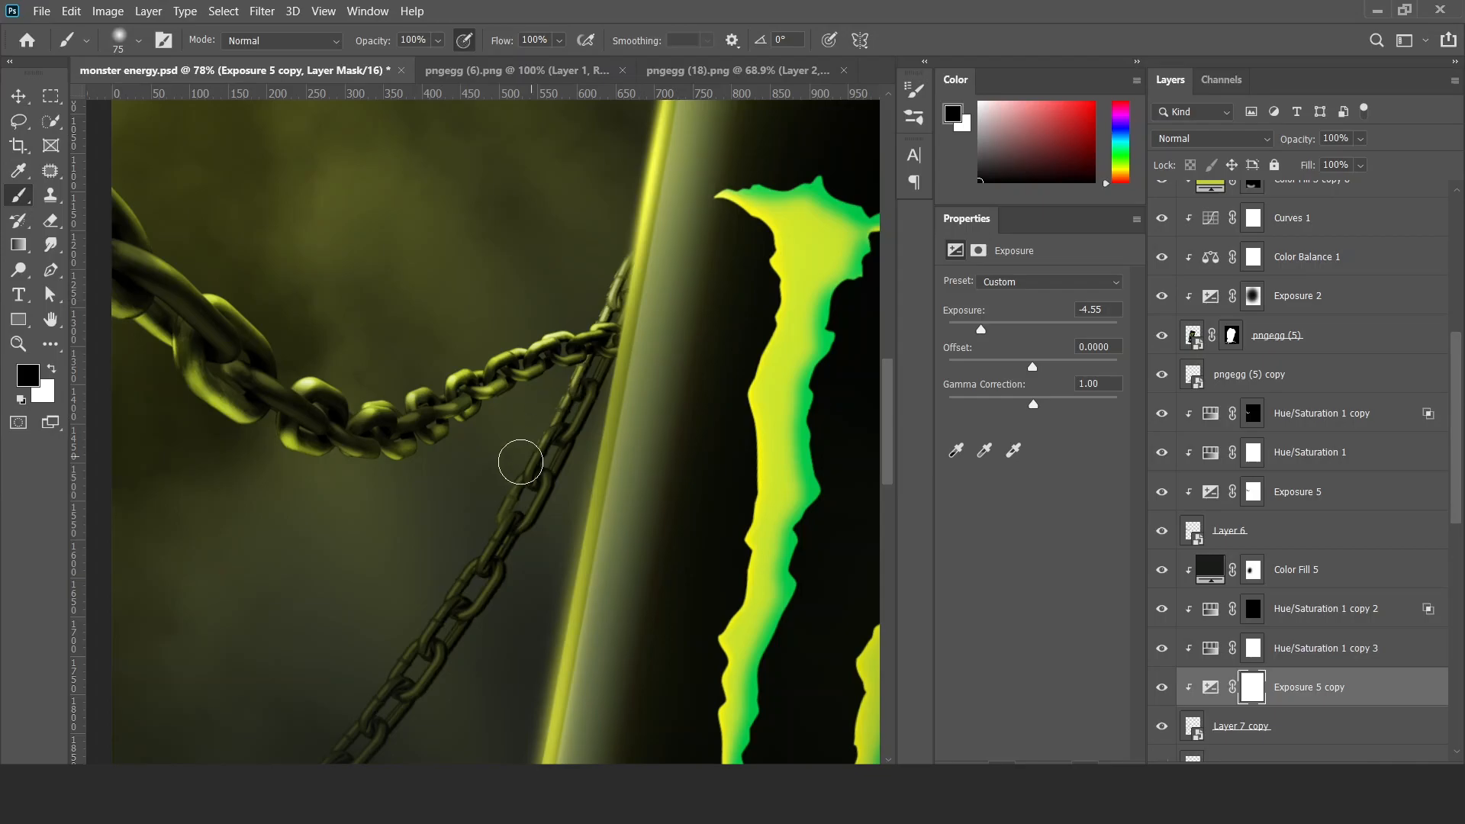
{"action": "key", "text": "ctrl+space"}
{"action": "mouse_move", "coordinate": [454, 573]}
{"action": "left_mouse_down"}
{"action": "mouse_move", "coordinate": [369, 621]}
{"action": "mouse_move", "coordinate": [432, 611]}
{"action": "mouse_move", "coordinate": [544, 451]}
{"action": "mouse_move", "coordinate": [483, 526]}
{"action": "mouse_move", "coordinate": [556, 533]}
{"action": "mouse_move", "coordinate": [588, 500]}
{"action": "left_mouse_up"}
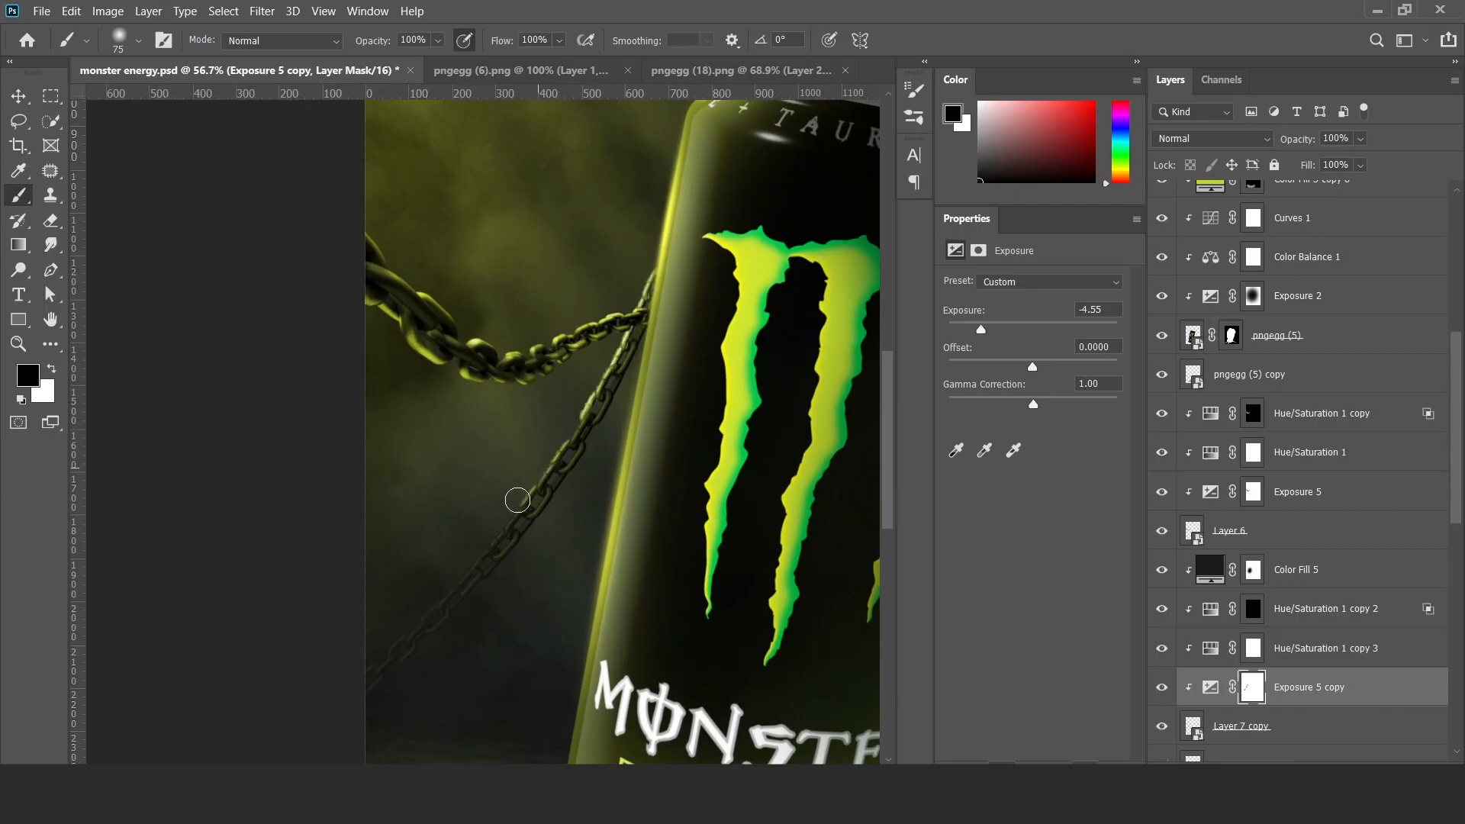
Paint white along the lower chain on the Hue/Saturation 1 copy 2 mask to add highlights.
{"action": "left_click", "coordinate": [1253, 608]}
{"action": "key", "text": "x"}
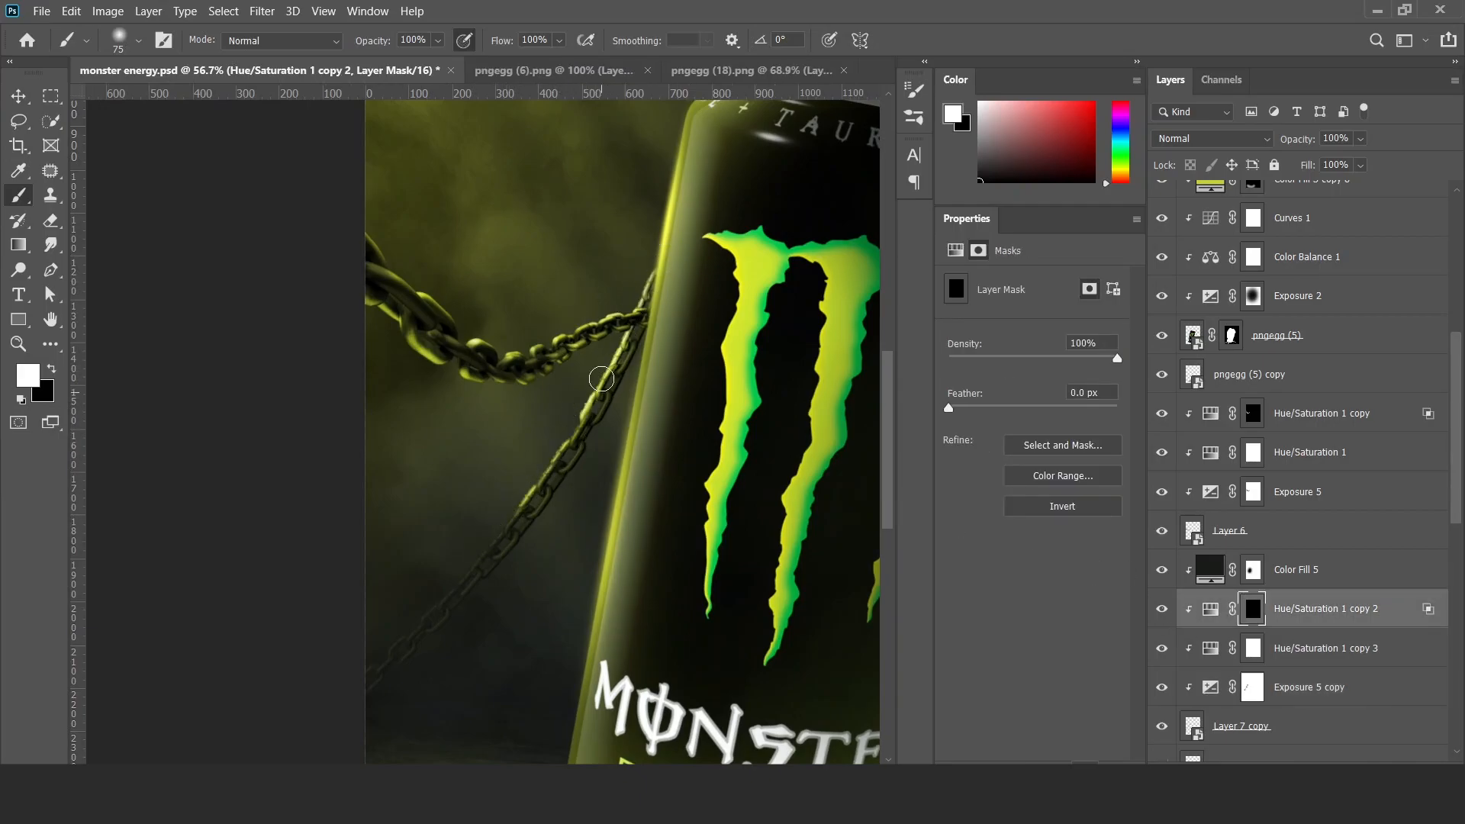
{"action": "mouse_move", "coordinate": [488, 586]}
{"action": "left_mouse_down"}
{"action": "mouse_move", "coordinate": [425, 615]}
{"action": "mouse_move", "coordinate": [484, 586]}
{"action": "left_mouse_up"}
{"action": "key", "text": "c"}
{"action": "key", "text": "v"}
{"action": "scroll", "coordinate": [565, 578], "scroll_direction": "up", "scroll_amount": 2}
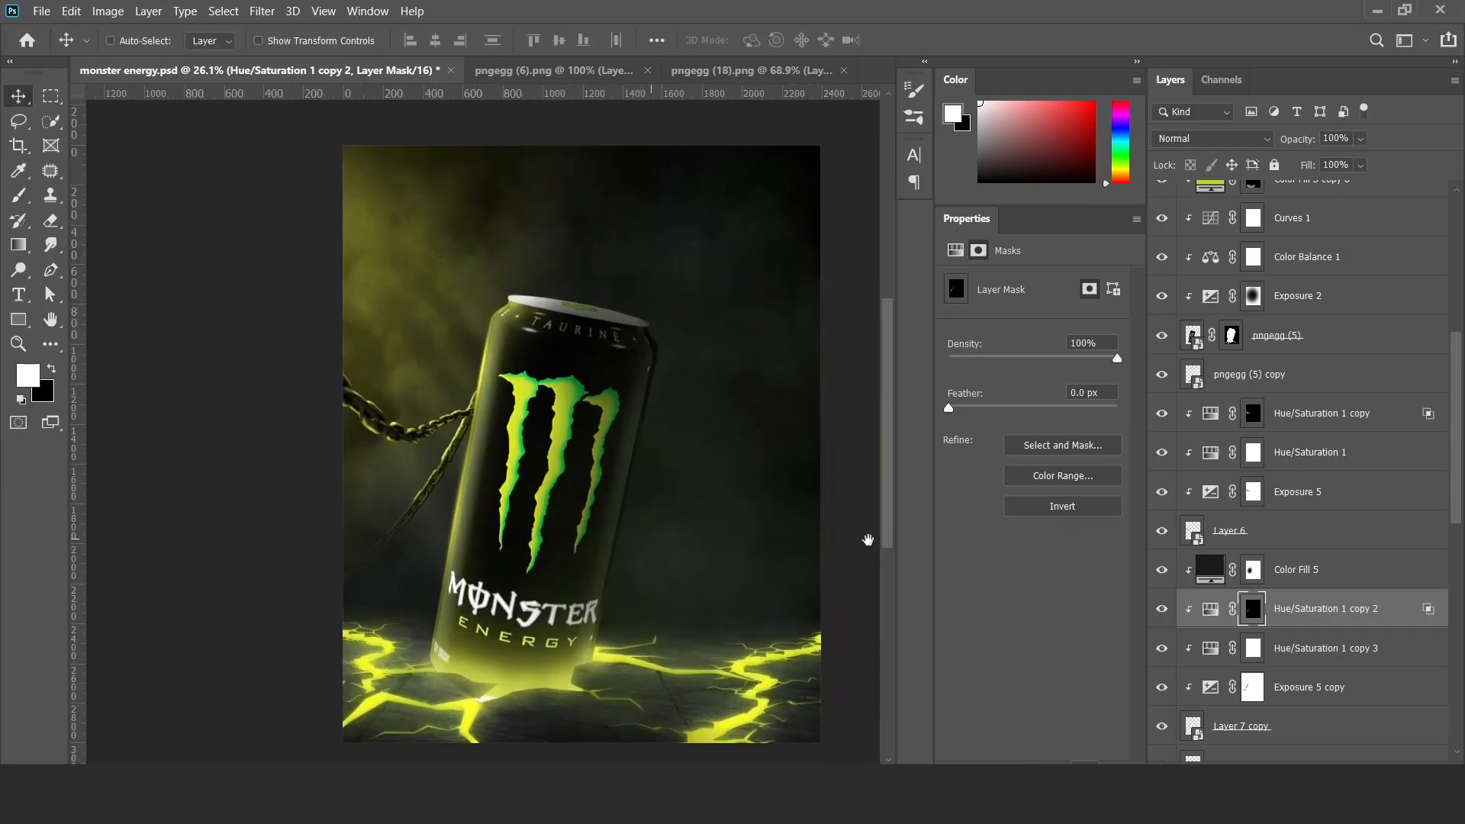
Group Layer 6 with its adjustments and clip duplicates of Layer 7 copy's adjustments to the thin chain, Layer 7 copy 3.
{"action": "scroll", "coordinate": [1183, 535], "scroll_direction": "down", "scroll_amount": 2}
{"action": "left_click", "coordinate": [1246, 458]}
{"action": "key", "text": "ctrl+g"}
{"action": "left_click", "coordinate": [1247, 555]}
{"action": "key", "text": "ctrl+comma"}
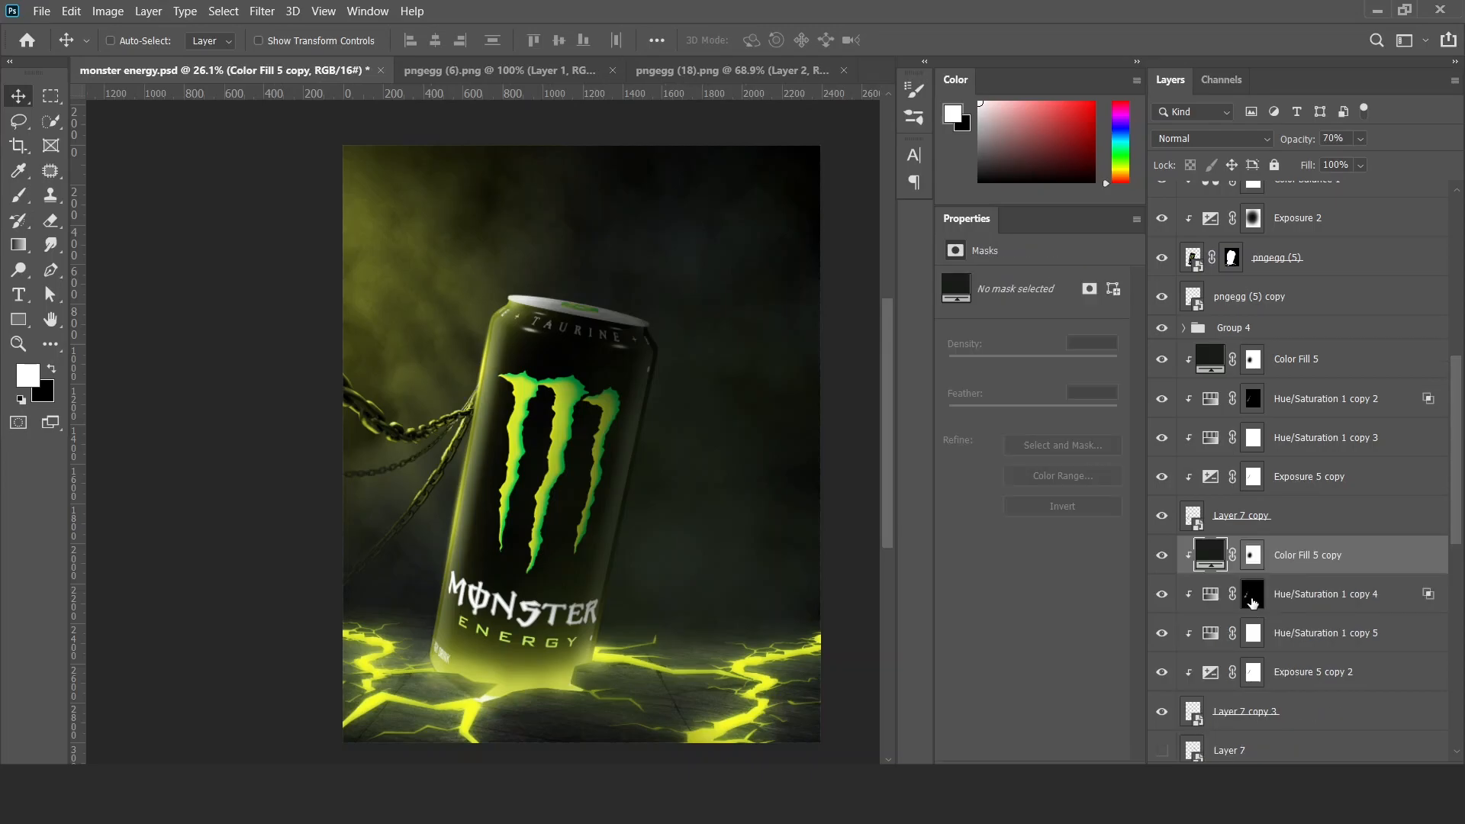
Reset the Hue/Saturation 1 copy 4 mask to white and paint white on the Exposure 5 copy 2 mask over the thin chain.
{"action": "left_click", "coordinate": [1252, 598]}
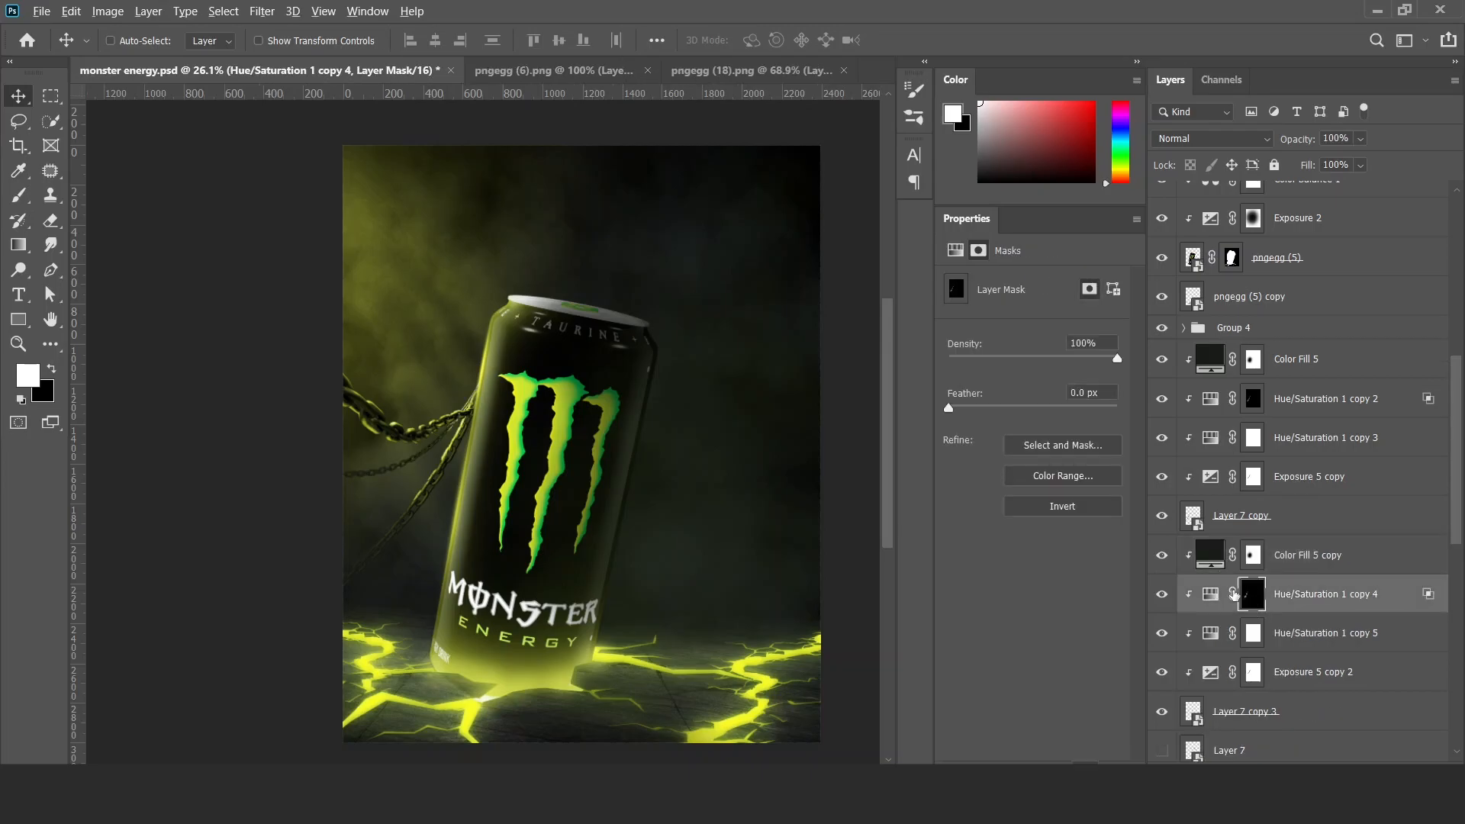
{"action": "scroll", "coordinate": [438, 481], "scroll_direction": "up", "scroll_amount": 5}
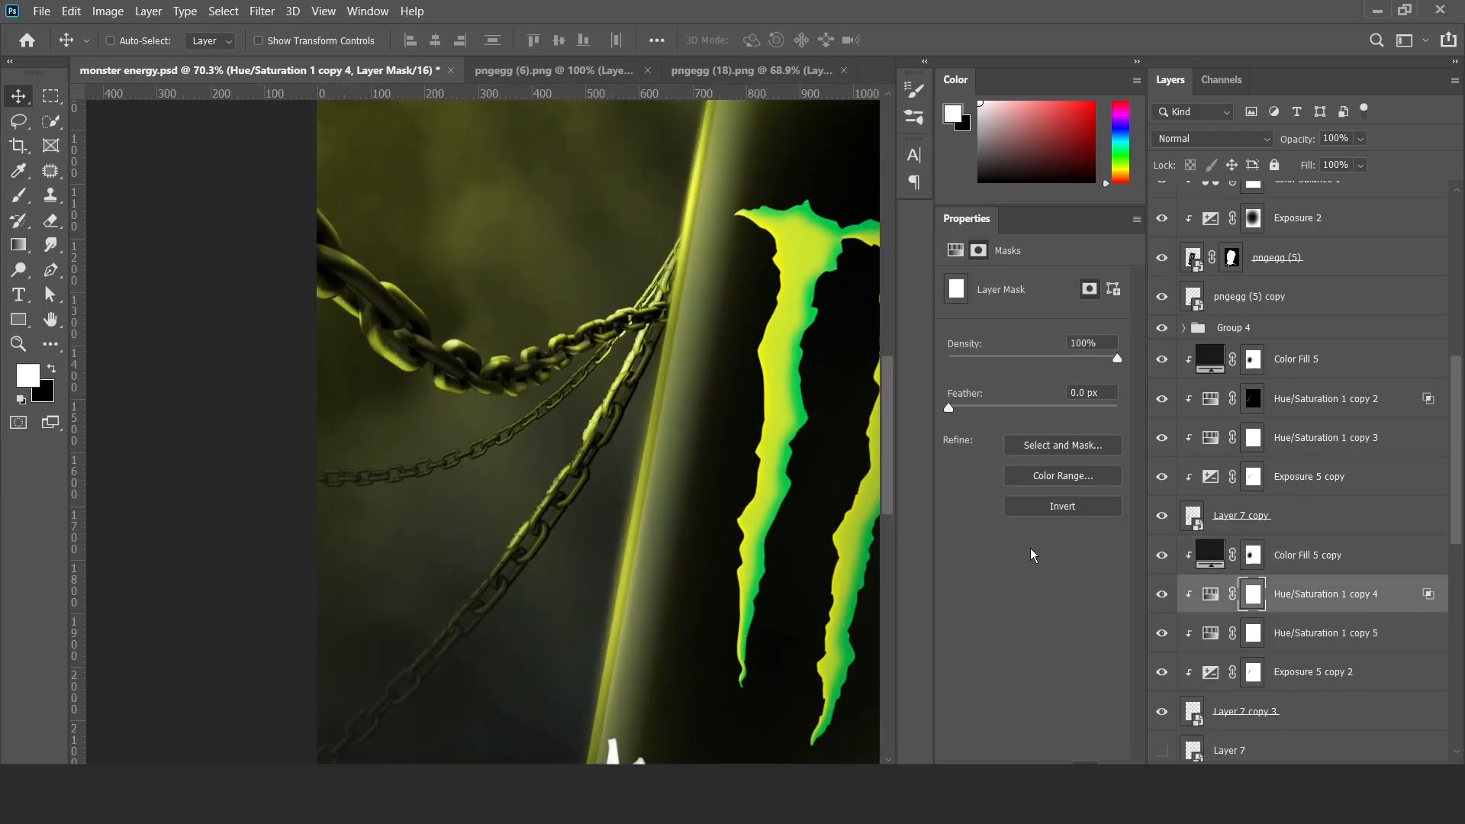
{"action": "key", "text": "b"}
{"action": "left_click", "coordinate": [1252, 673]}
{"action": "left_click_drag", "start_coordinate": [513, 372], "coordinate": [576, 347]}
{"action": "left_click_drag", "start_coordinate": [669, 290], "coordinate": [620, 304]}
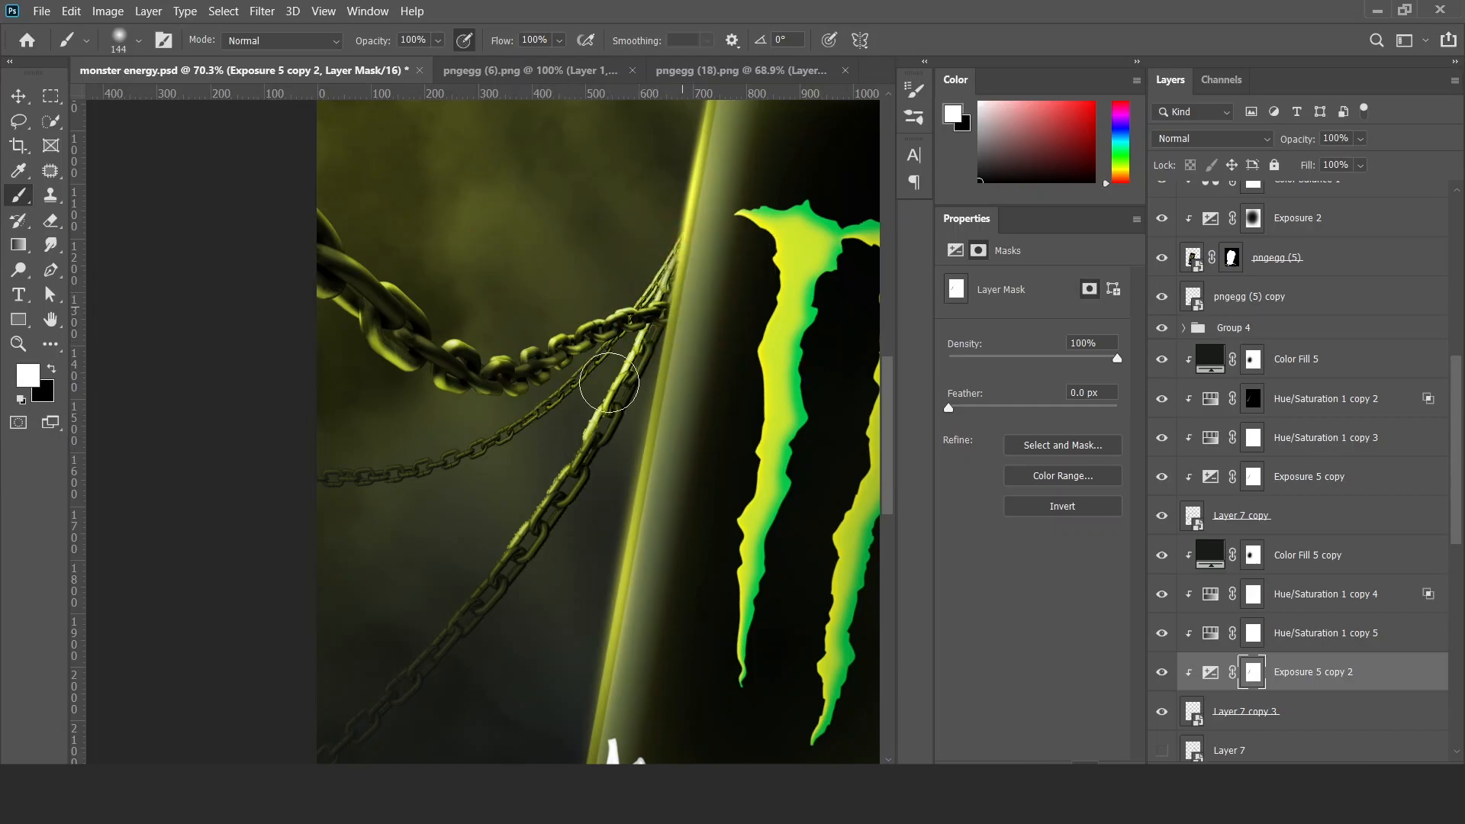
{"action": "key", "text": "x"}
{"action": "left_click", "coordinate": [1253, 627]}
{"action": "left_click", "coordinate": [1254, 595]}
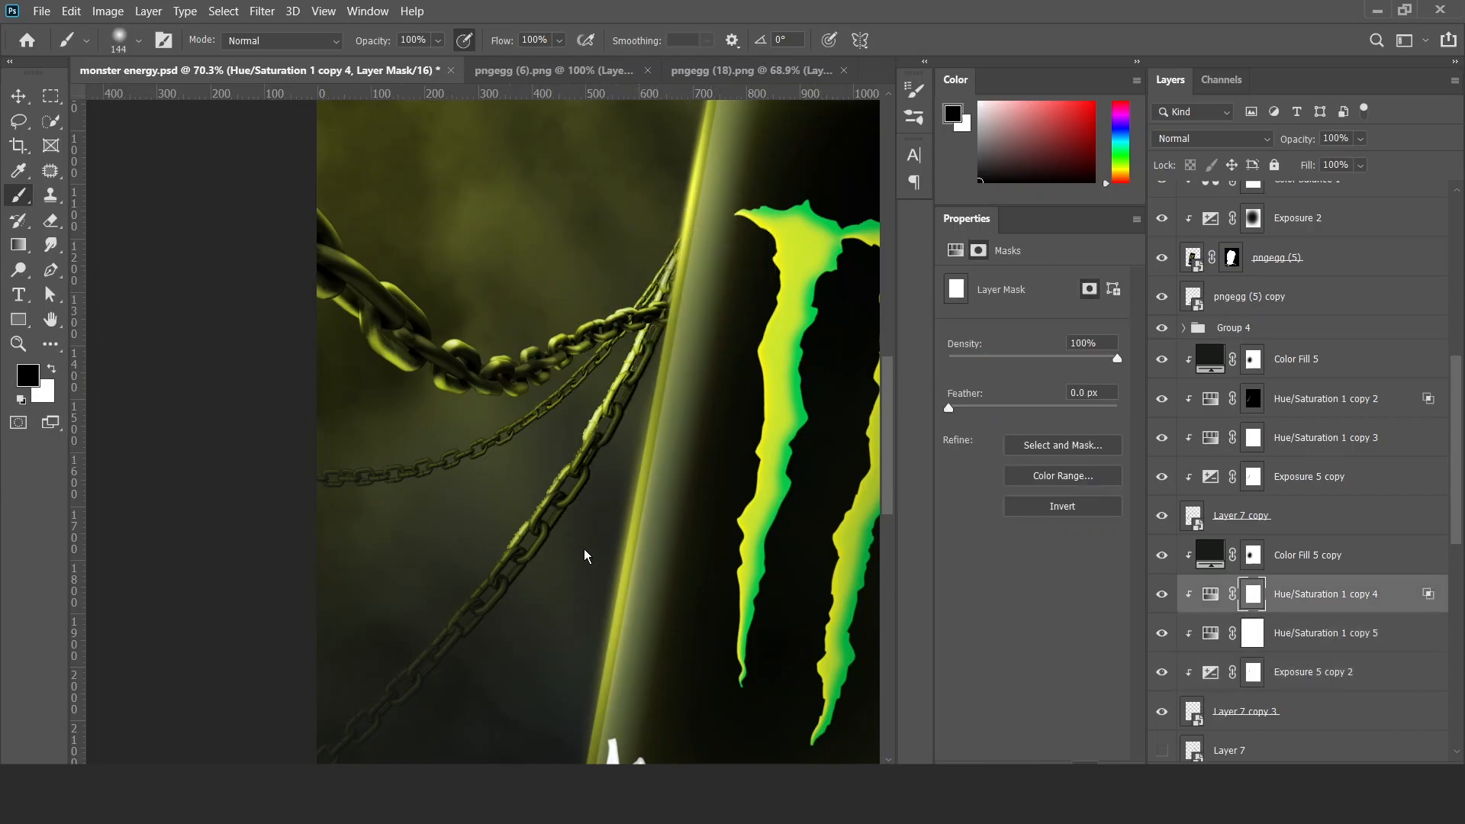
Apply a Field Blur to Layer 7 copy 3 with a 0 px pin at the can and another pin at the chain's far end.
{"action": "key", "text": "v"}
{"action": "left_click_drag", "start_coordinate": [487, 486], "coordinate": [584, 488]}
{"action": "left_click", "coordinate": [1292, 719]}
{"action": "left_click", "coordinate": [263, 12]}
{"action": "mouse_move", "coordinate": [445, 230]}
{"action": "left_click", "coordinate": [505, 230]}
{"action": "left_click", "coordinate": [444, 346]}
{"action": "left_click", "coordinate": [214, 506]}
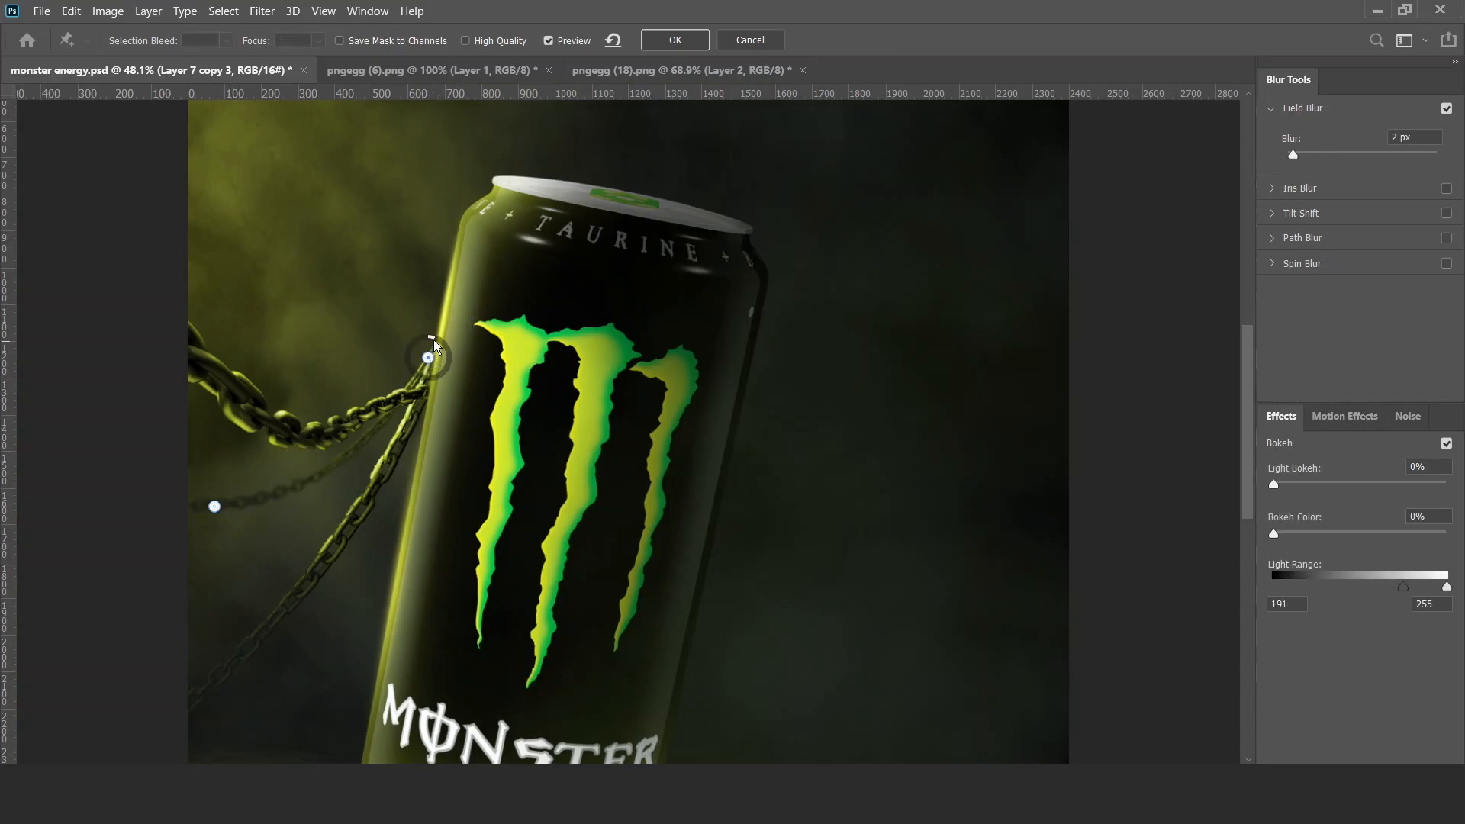
{"action": "left_click", "coordinate": [662, 42]}
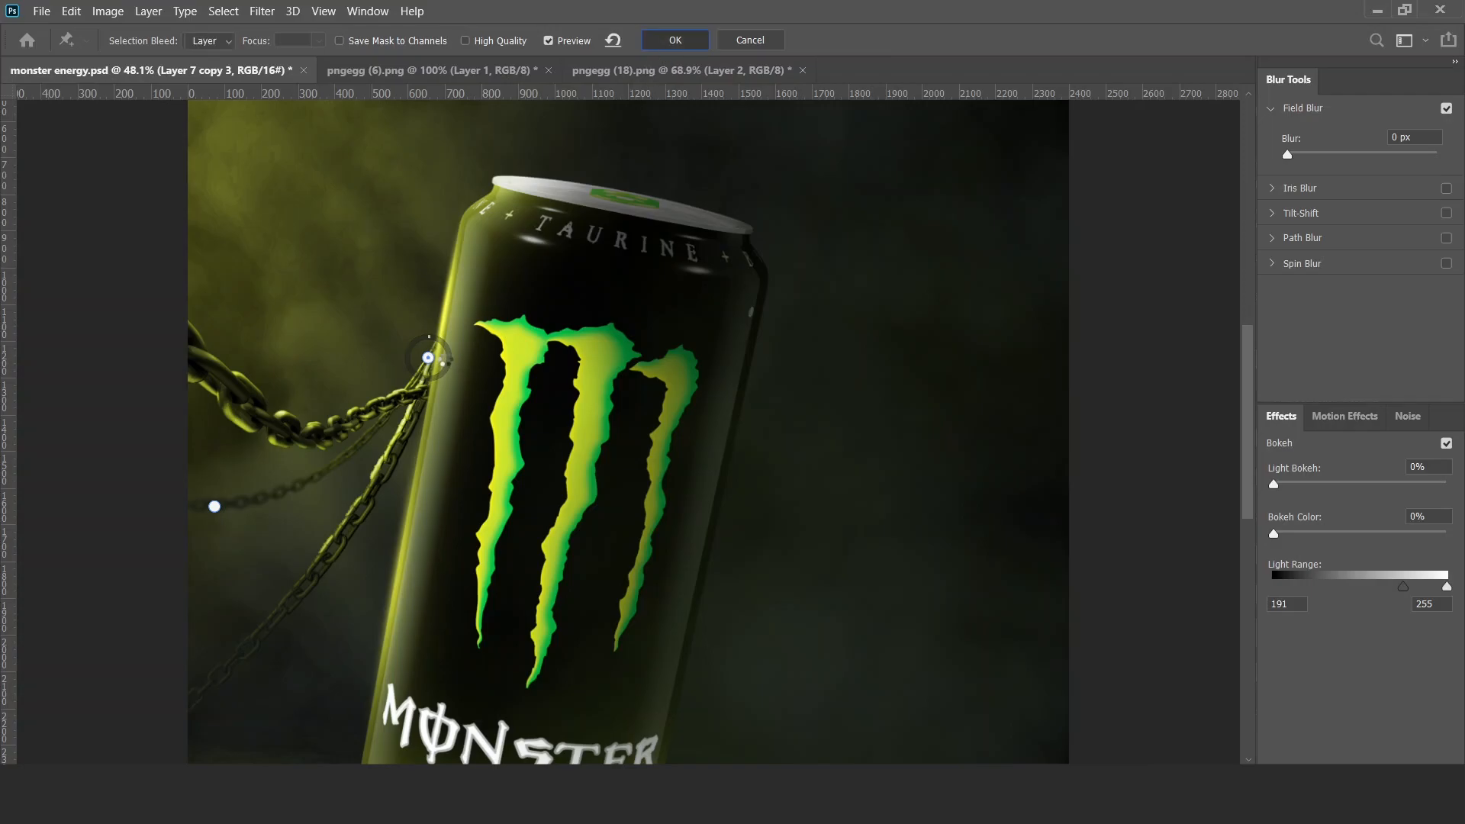
Try a Field Blur on Layer 7 copy with one pin at the can and a 9 px pin at the chain's lower end.
{"action": "left_click", "coordinate": [287, 481], "text": "ctrl"}
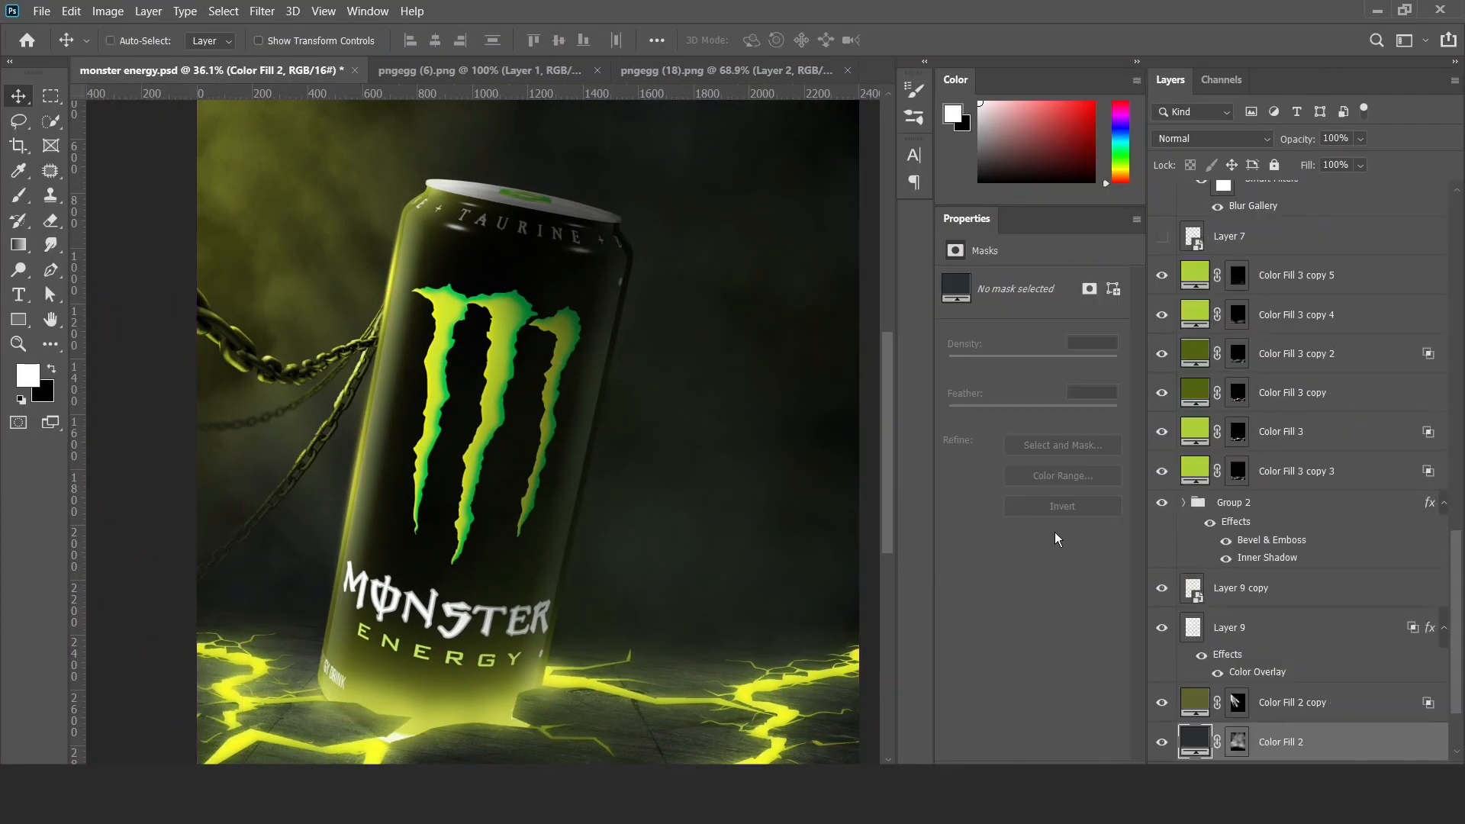
{"action": "left_click", "coordinate": [1229, 502]}
{"action": "scroll", "coordinate": [1224, 492], "scroll_direction": "up", "scroll_amount": 7}
{"action": "left_click", "coordinate": [1213, 473]}
{"action": "left_click", "coordinate": [261, 11]}
{"action": "left_click", "coordinate": [290, 30]}
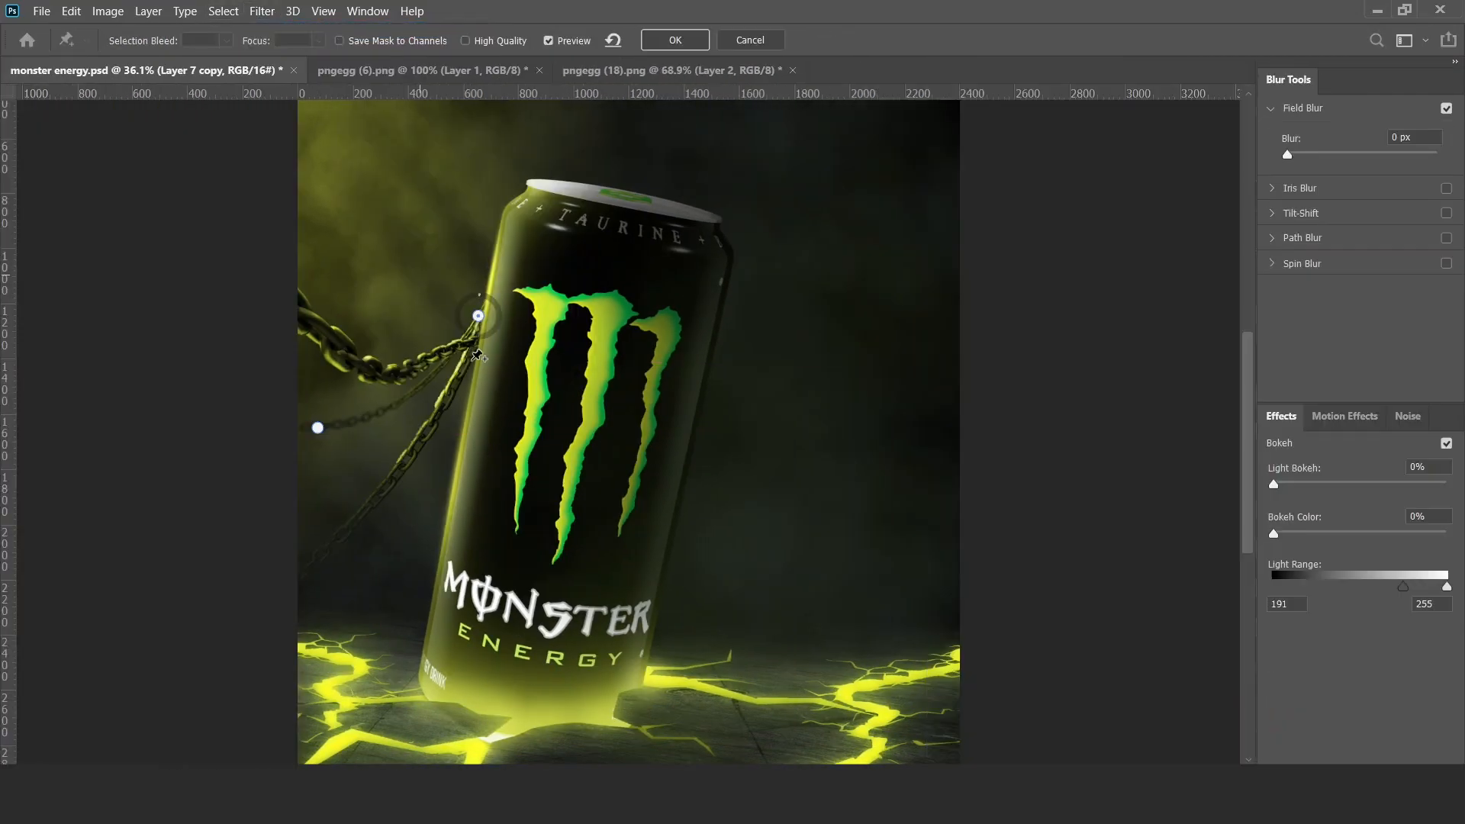
{"action": "left_click_drag", "start_coordinate": [318, 427], "coordinate": [289, 555]}
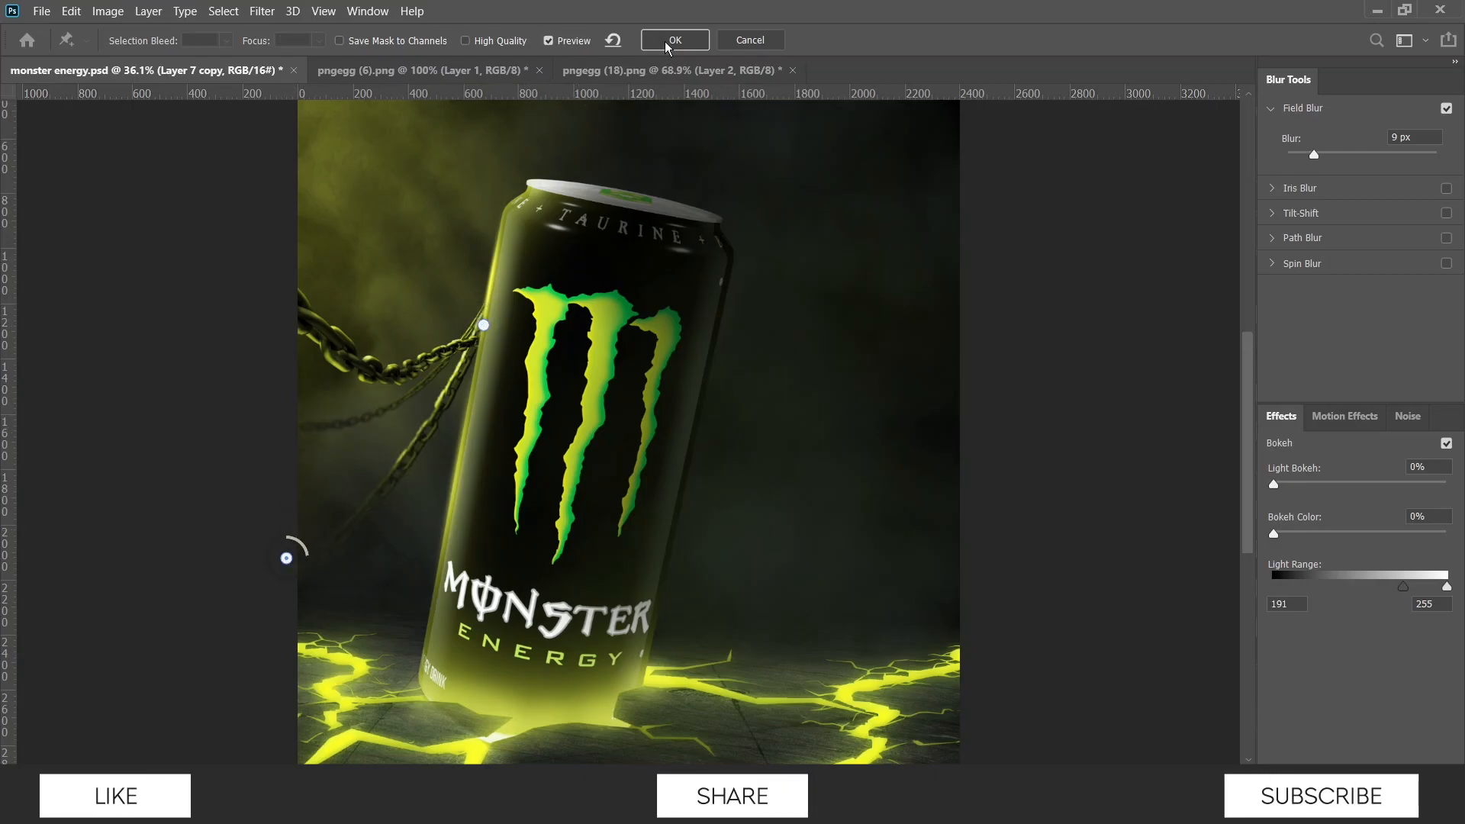
{"action": "left_click", "coordinate": [750, 41]}
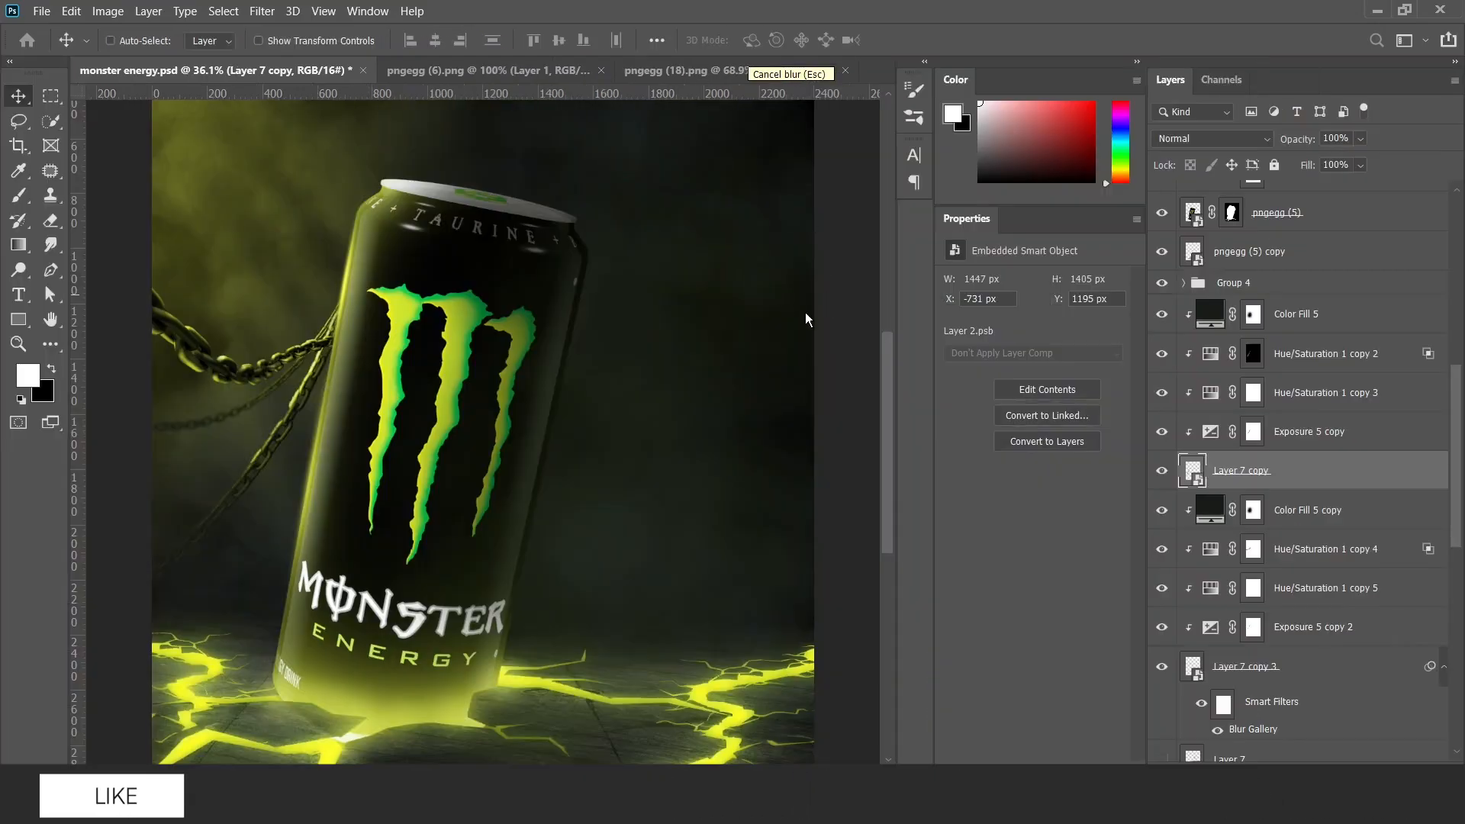
Start a Field Blur on the lower chain, Layer 7 copy.
{"action": "left_click", "coordinate": [276, 16]}
{"action": "mouse_move", "coordinate": [412, 229]}
{"action": "left_click", "coordinate": [531, 283]}
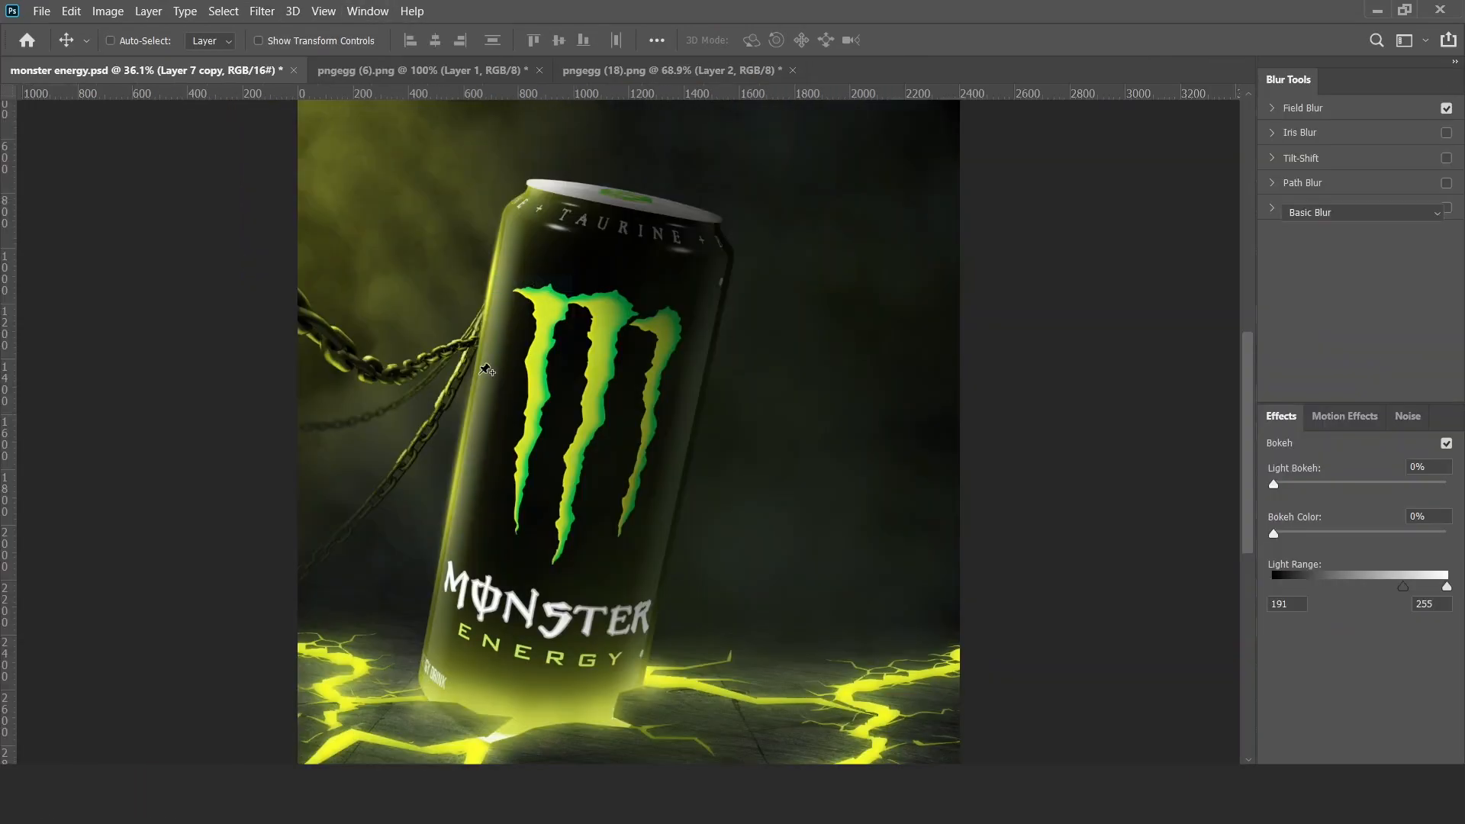
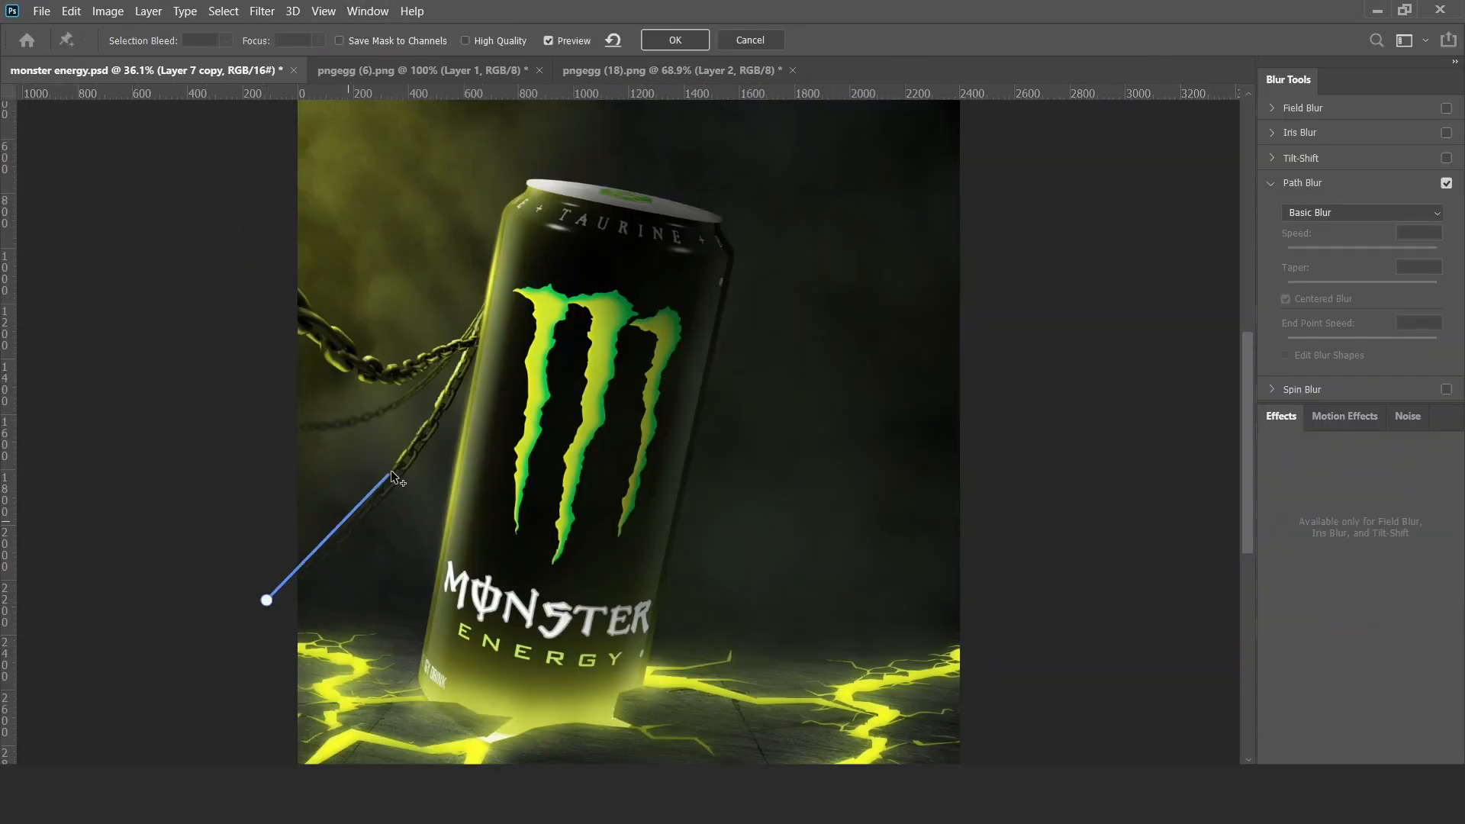
Apply a 50% Path Blur along Layer 7 copy's lower chain up to the can and paint black on its filter mask near the can.
{"action": "left_click", "coordinate": [416, 449]}
{"action": "double_click", "coordinate": [492, 302]}
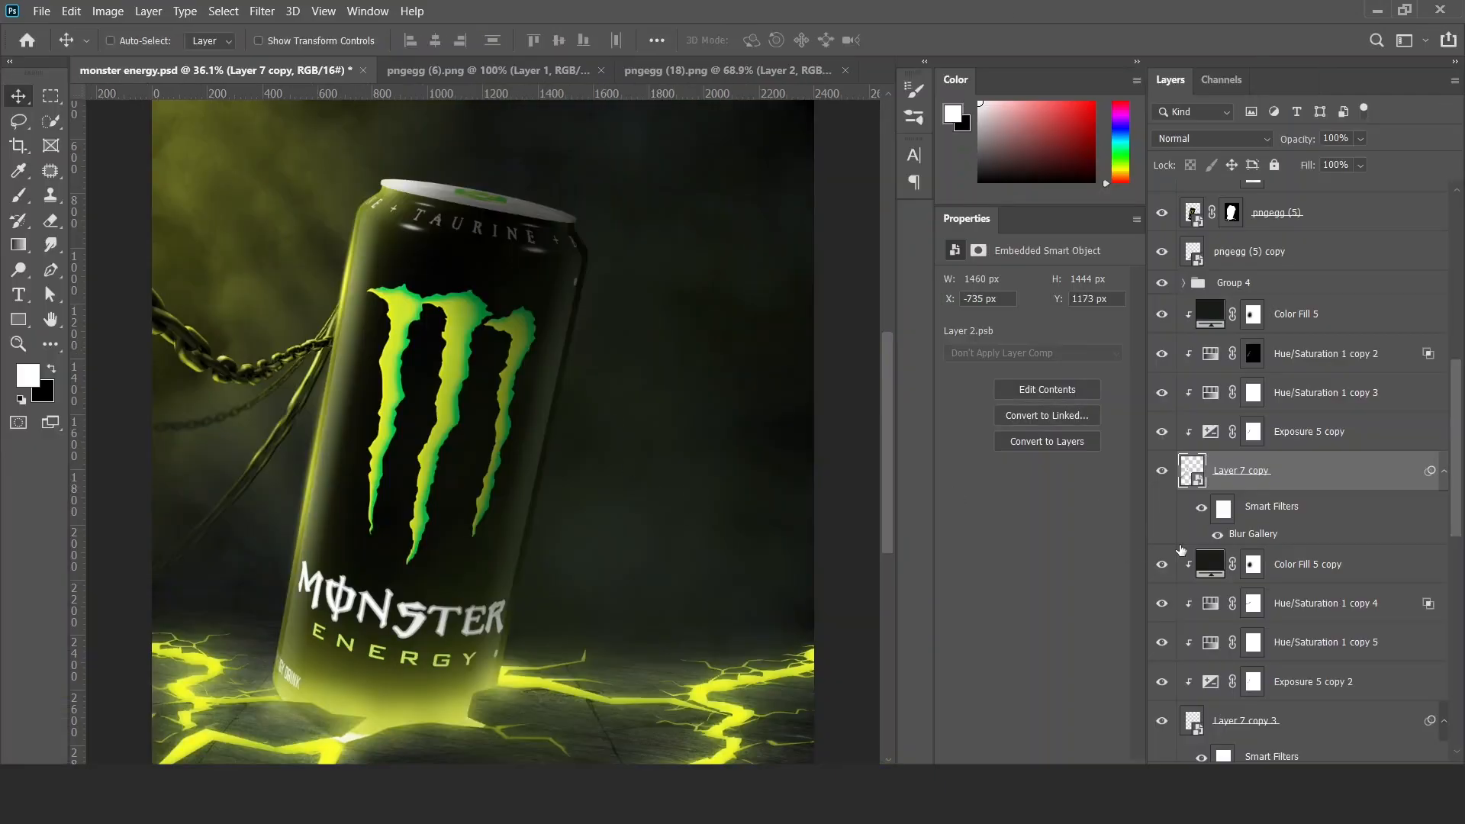
{"action": "left_click", "coordinate": [1223, 508]}
{"action": "key", "text": "b"}
{"action": "key", "text": "x"}
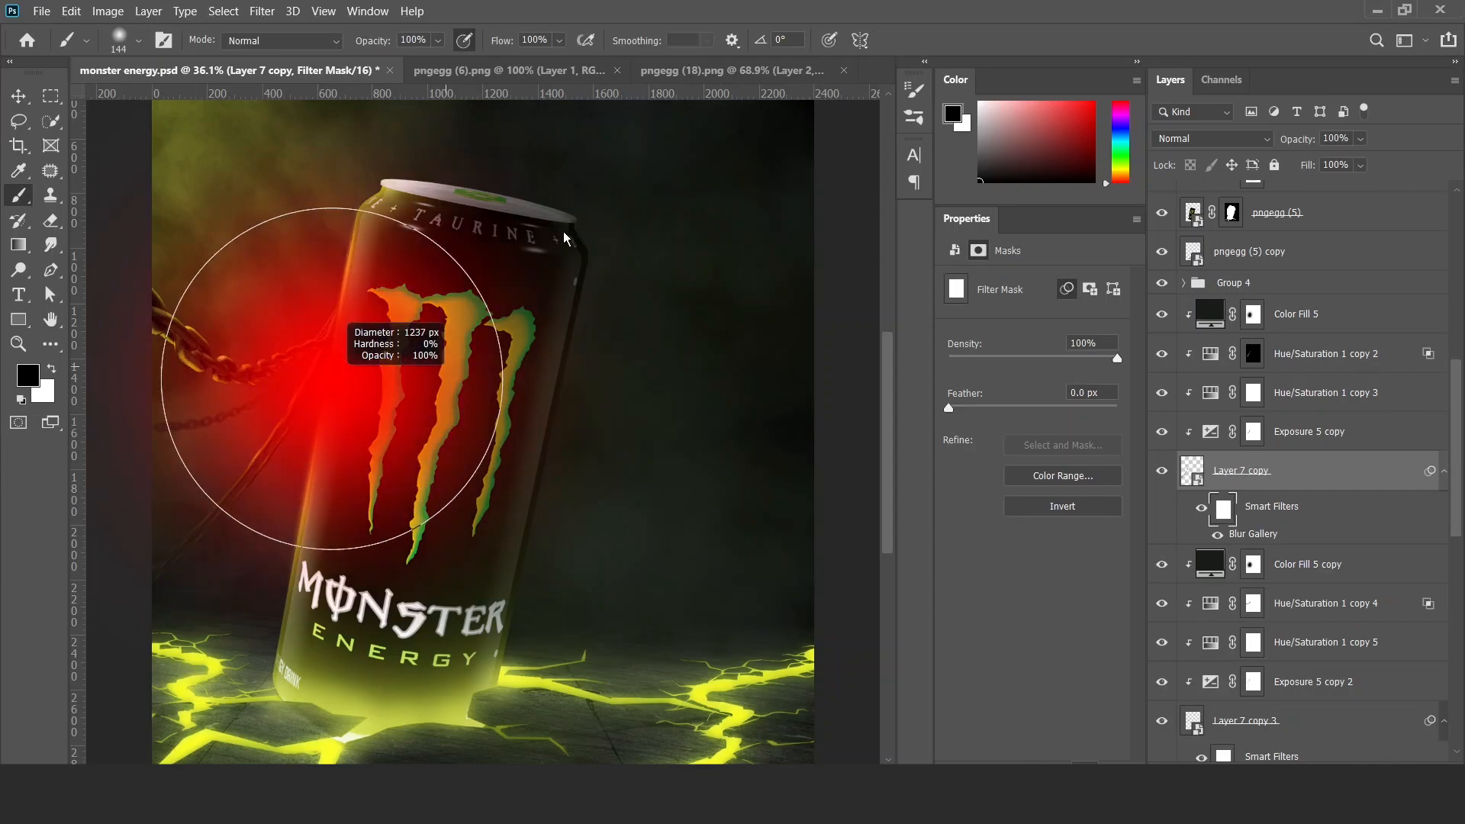
{"action": "key", "text": "v"}
{"action": "scroll", "coordinate": [610, 315], "scroll_direction": "down", "scroll_amount": 3}
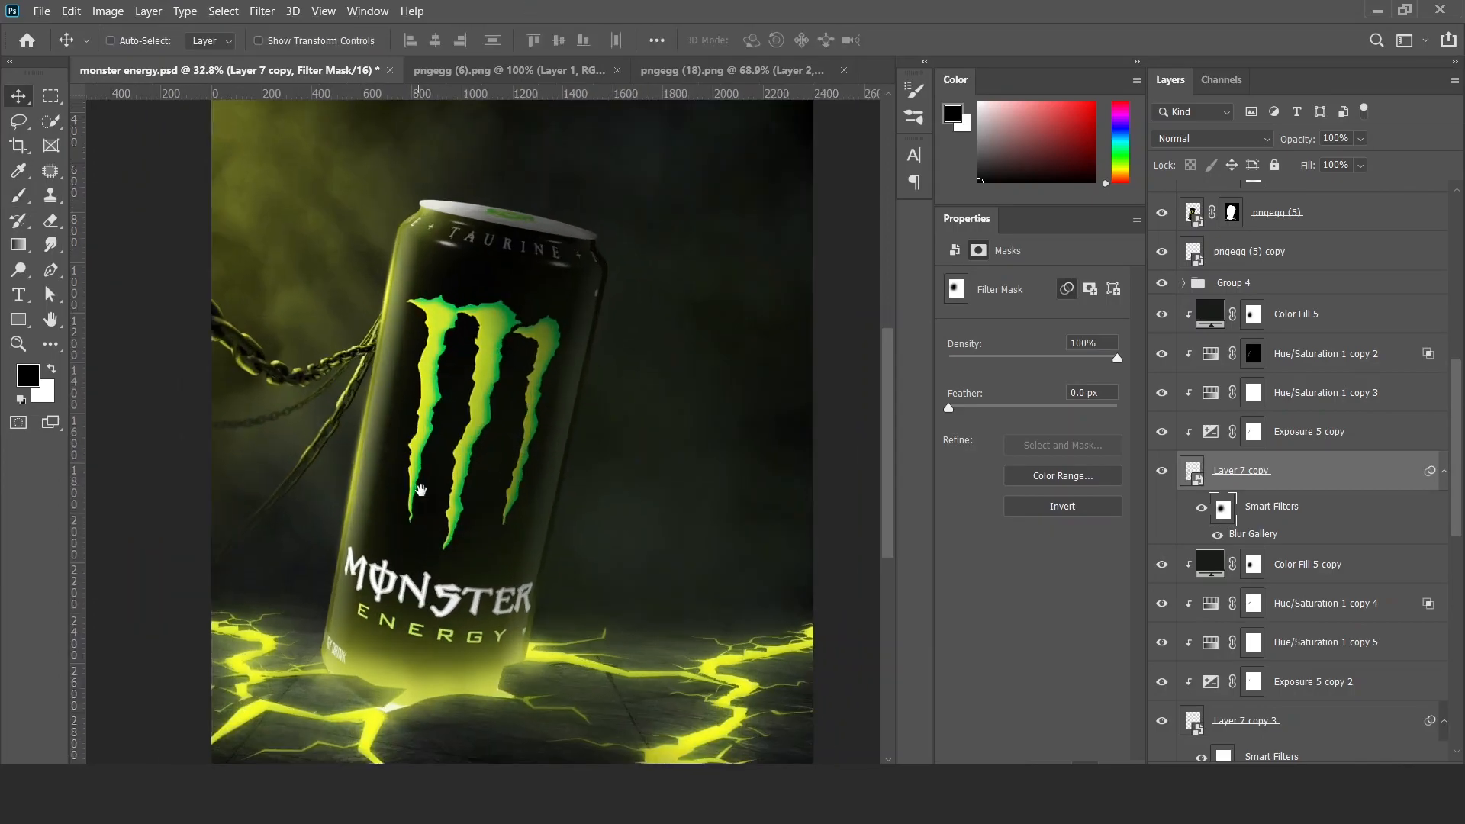
Apply a Field Blur to Layer 6 in Group 4 with a 0 px pin at the can and a 51 px pin beyond the chain's far end.
{"action": "left_click", "coordinate": [1236, 286]}
{"action": "left_click", "coordinate": [1184, 283]}
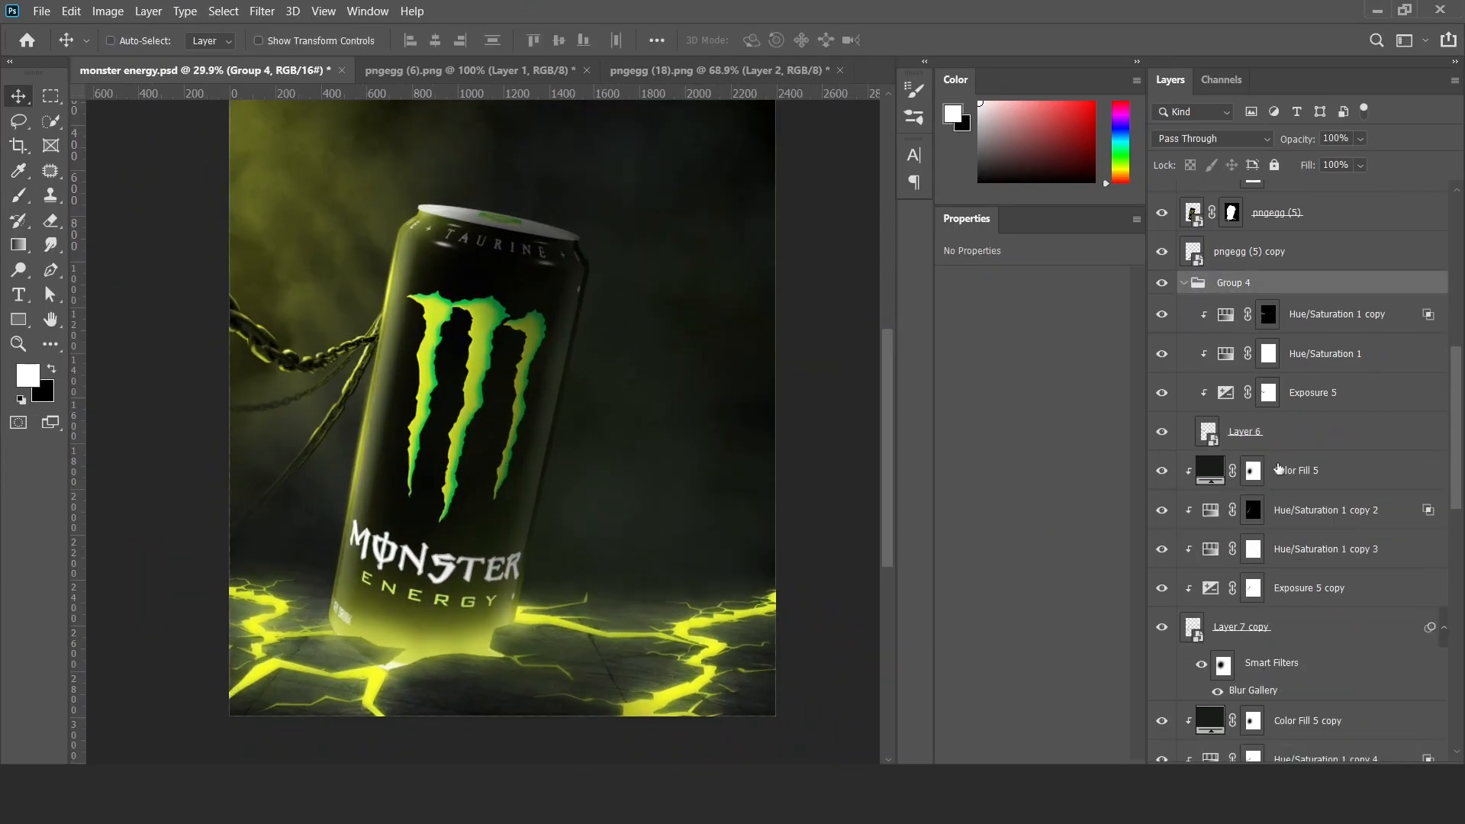
{"action": "left_click", "coordinate": [1243, 431]}
{"action": "left_click", "coordinate": [261, 11]}
{"action": "mouse_move", "coordinate": [367, 230]}
{"action": "left_click", "coordinate": [526, 231]}
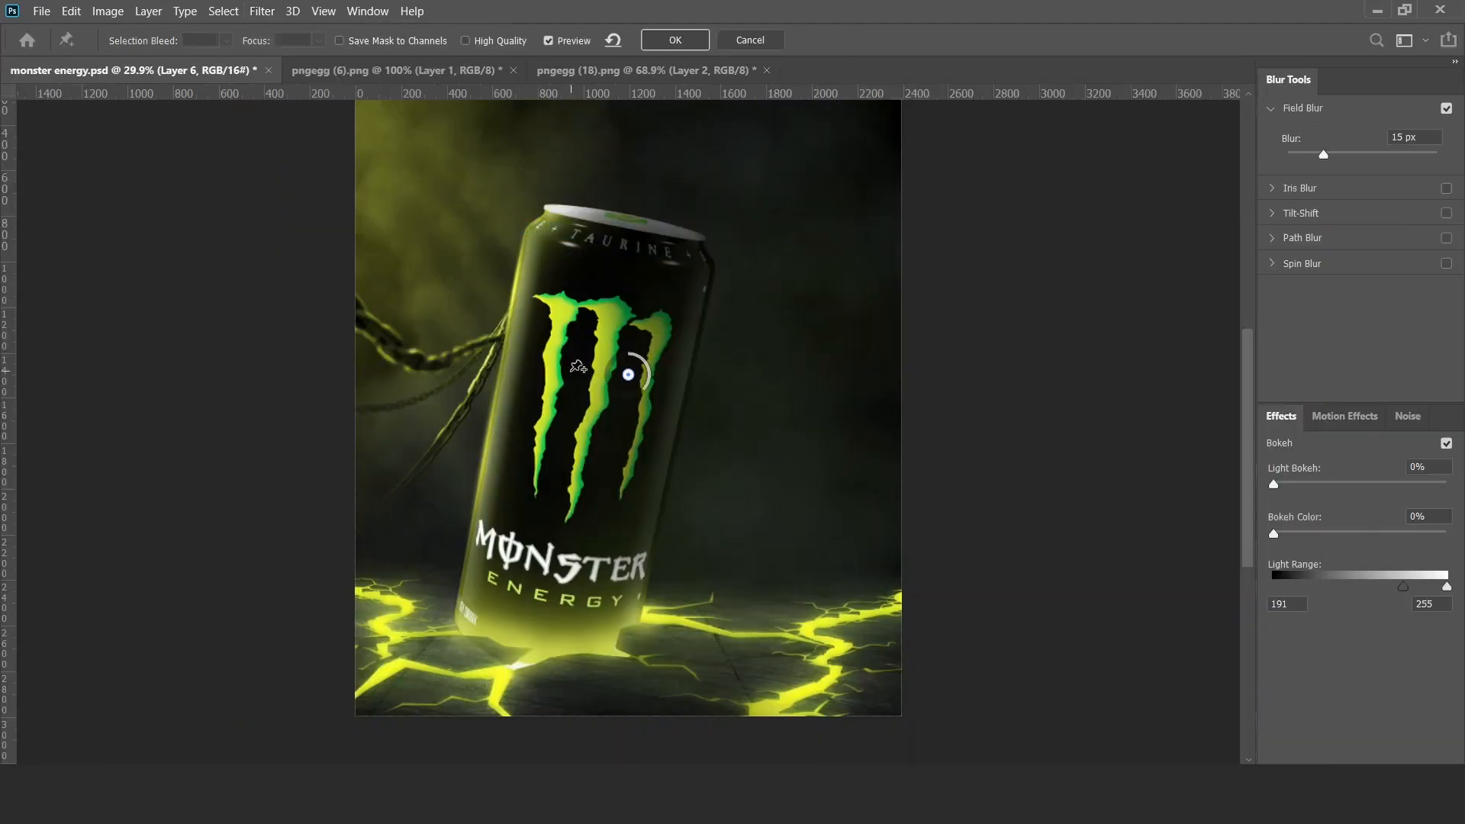
{"action": "left_click_drag", "start_coordinate": [553, 363], "coordinate": [507, 342]}
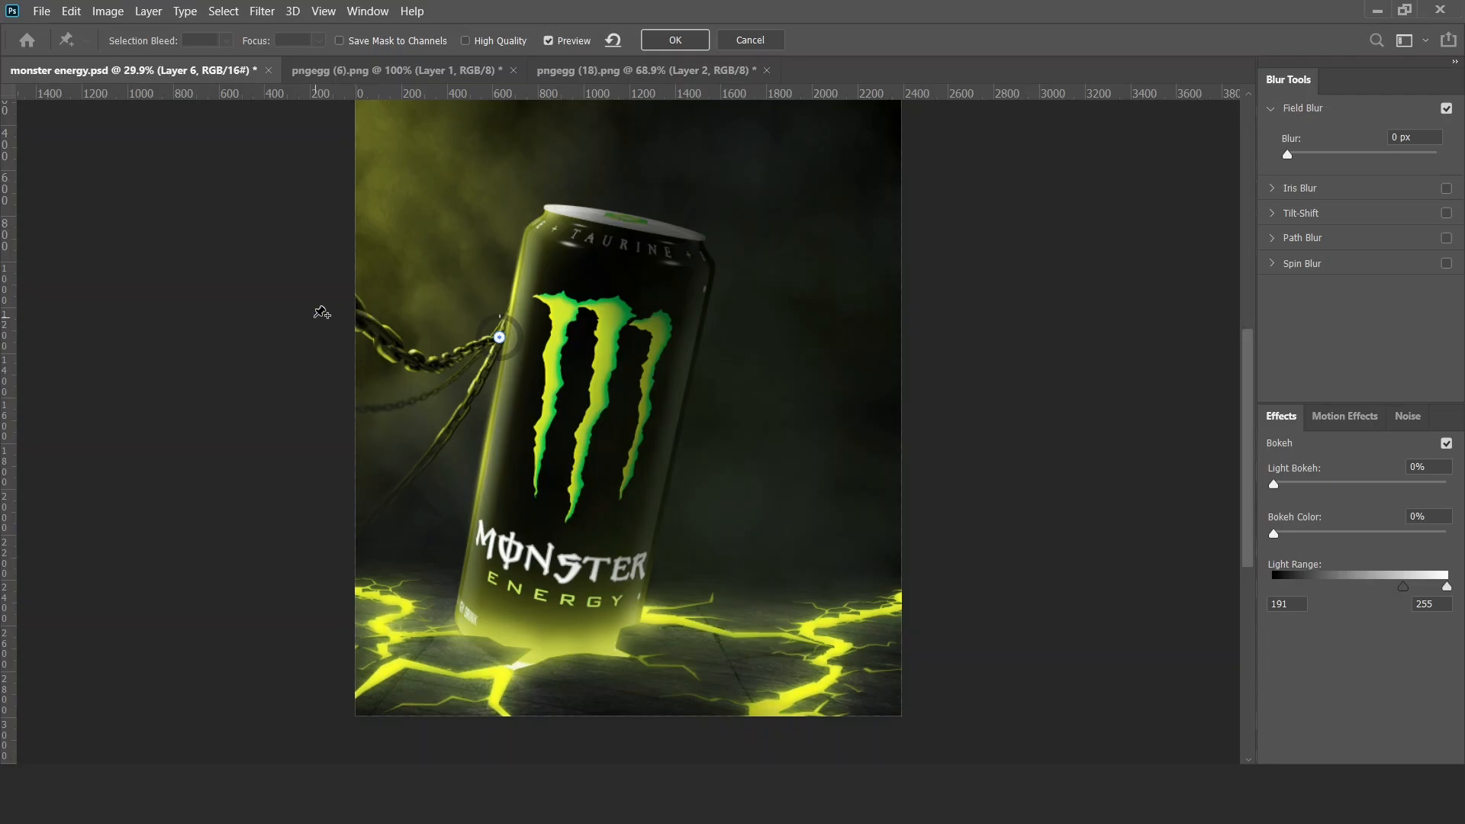
{"action": "left_click", "coordinate": [329, 312]}
{"action": "left_click_drag", "start_coordinate": [275, 326], "coordinate": [270, 314]}
{"action": "left_click", "coordinate": [666, 41]}
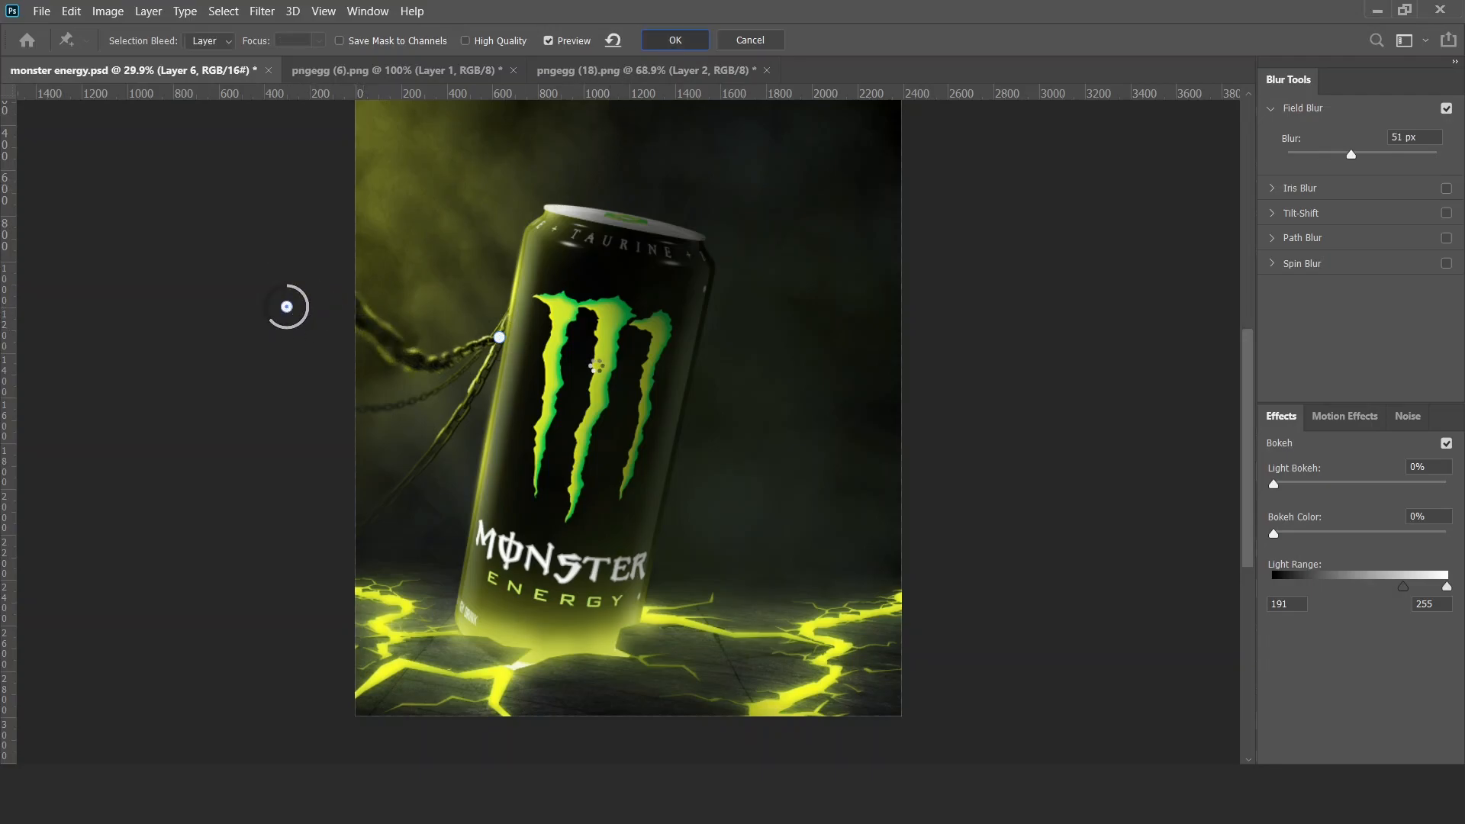
Paint black on the Exposure 5 copy 3 mask along the thin chain on the can's right side.
{"action": "scroll", "coordinate": [601, 386], "scroll_direction": "down", "scroll_amount": 1}
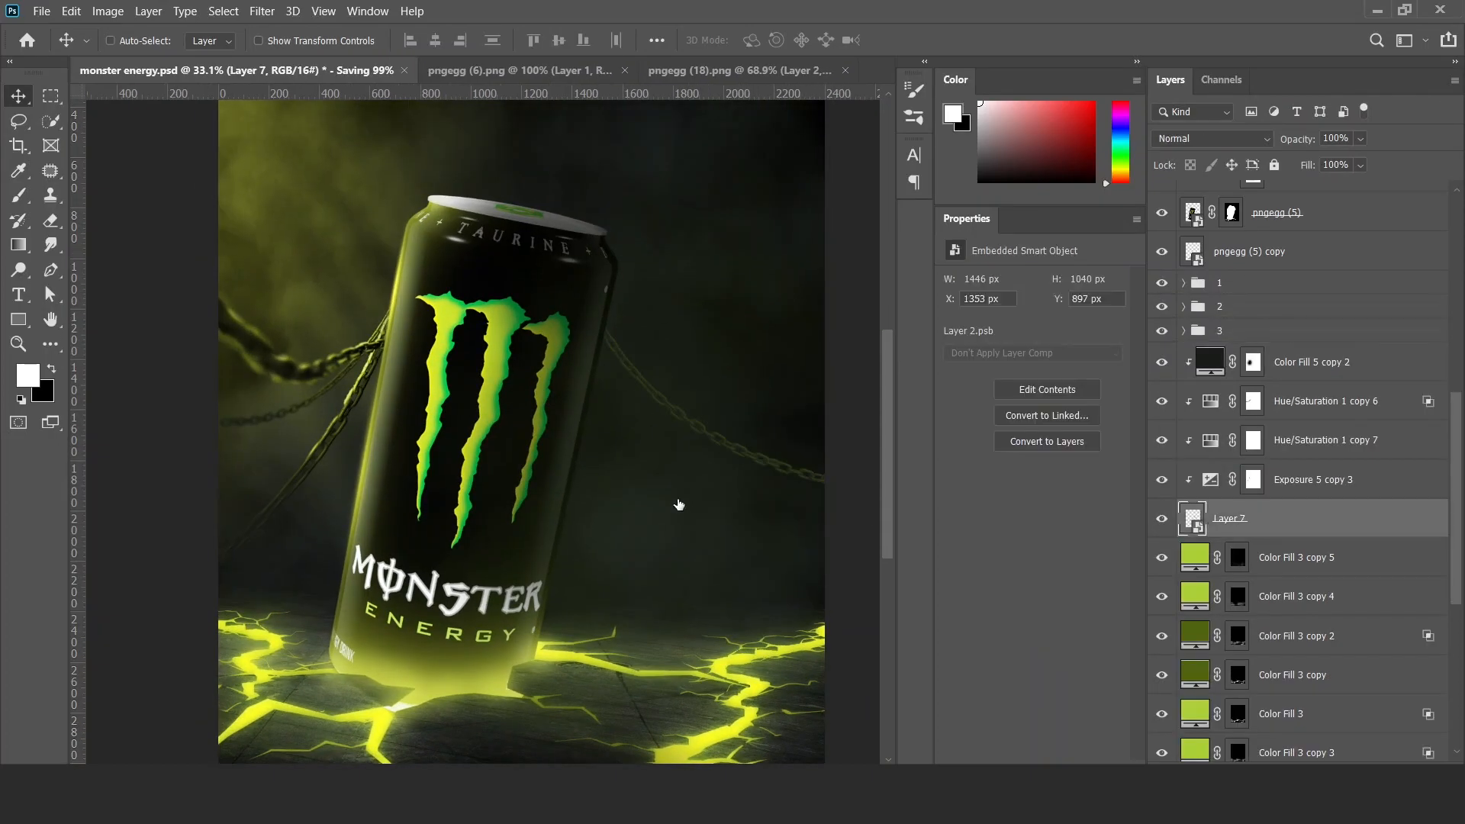
{"action": "left_click_drag", "start_coordinate": [648, 441], "coordinate": [521, 440]}
{"action": "left_click", "coordinate": [1248, 482]}
{"action": "key", "text": "b"}
{"action": "left_click_drag", "start_coordinate": [493, 385], "coordinate": [376, 321]}
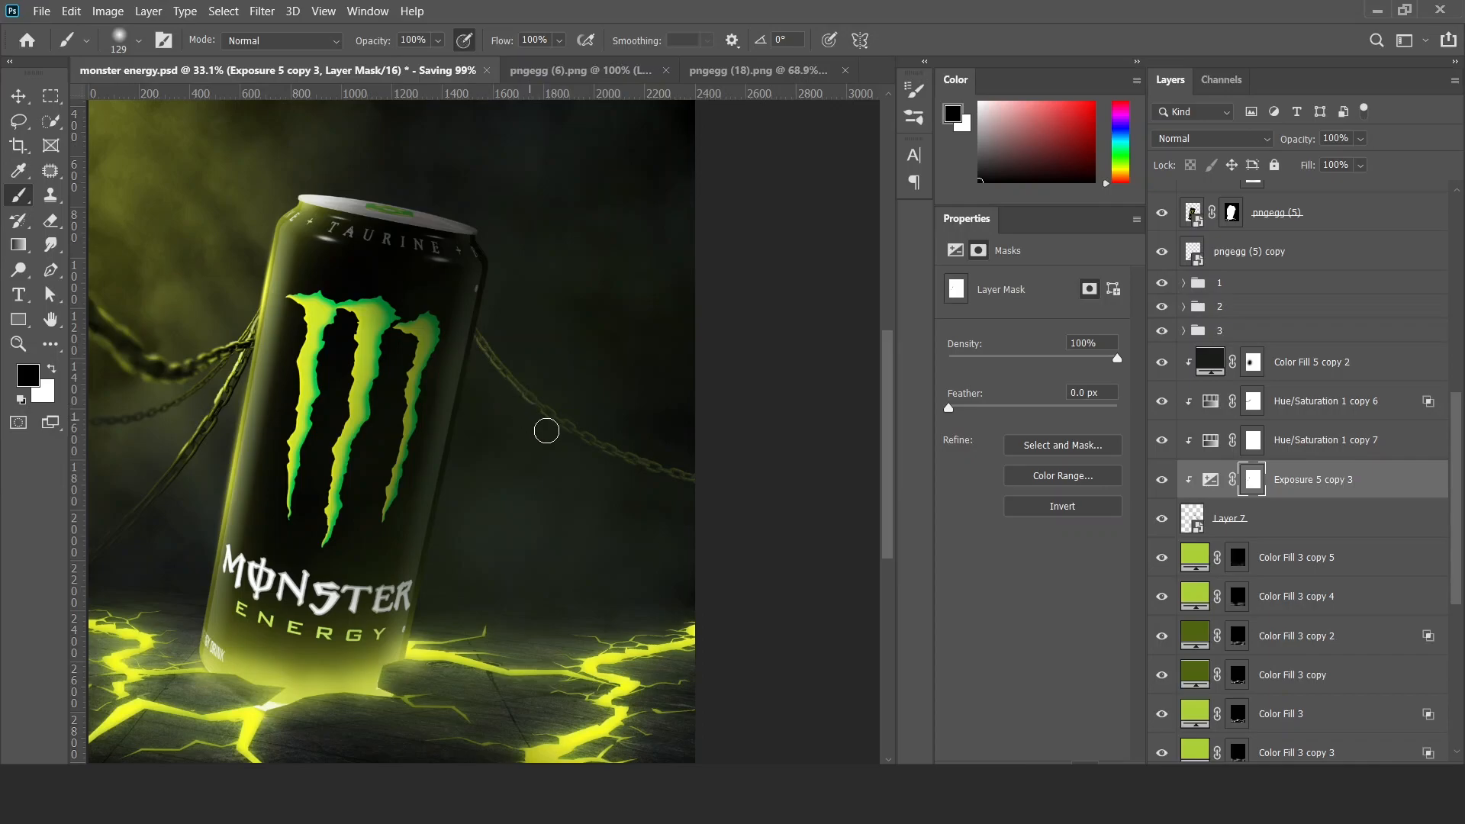
Reset the Hue/Saturation 1 copy 6 mask to white and paint on the Color Fill 5 copy 2 mask around the thin right chain.
{"action": "left_click", "coordinate": [1251, 440]}
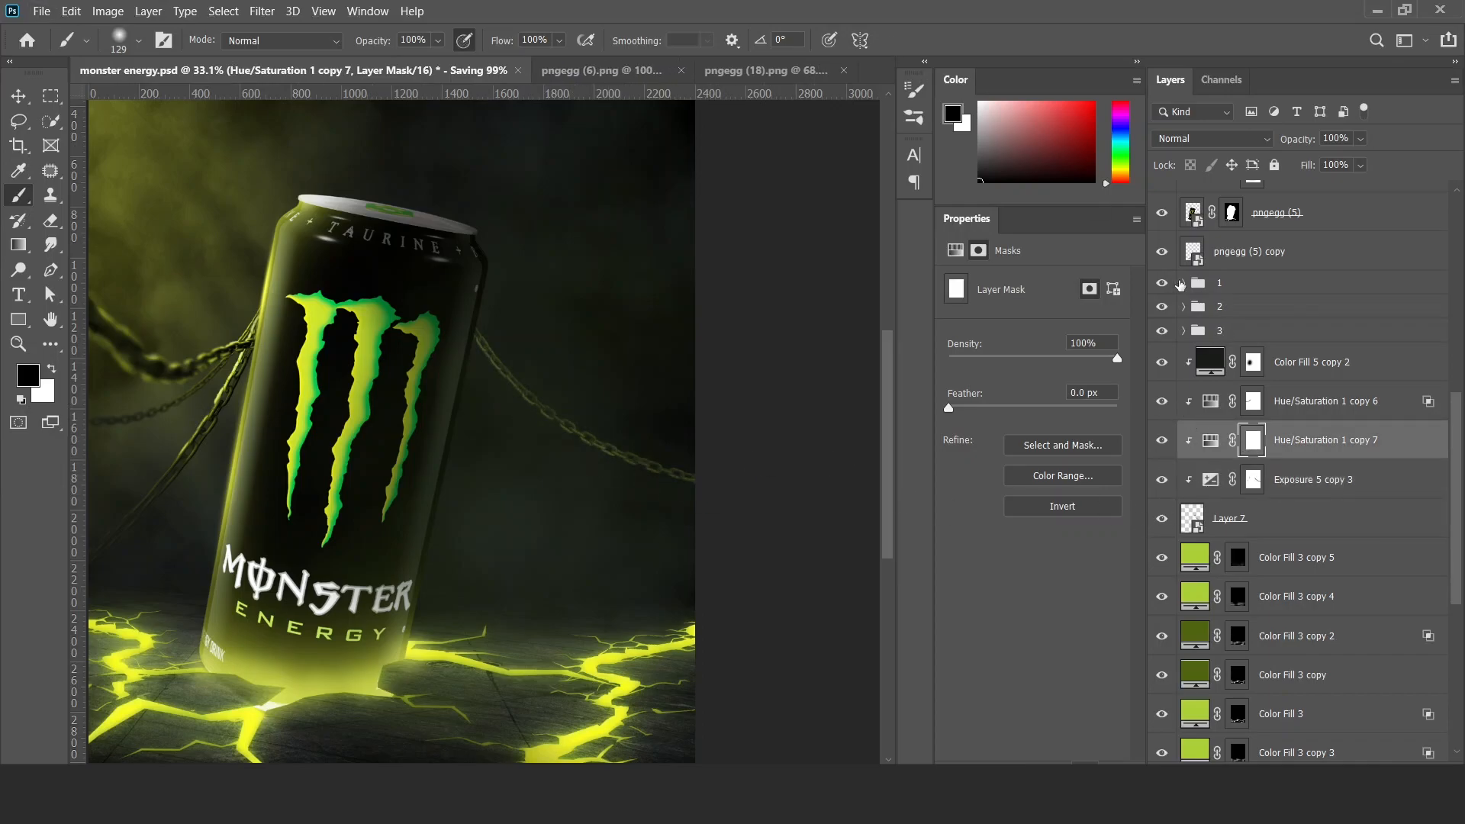
{"action": "key", "text": "alt+bracketright"}
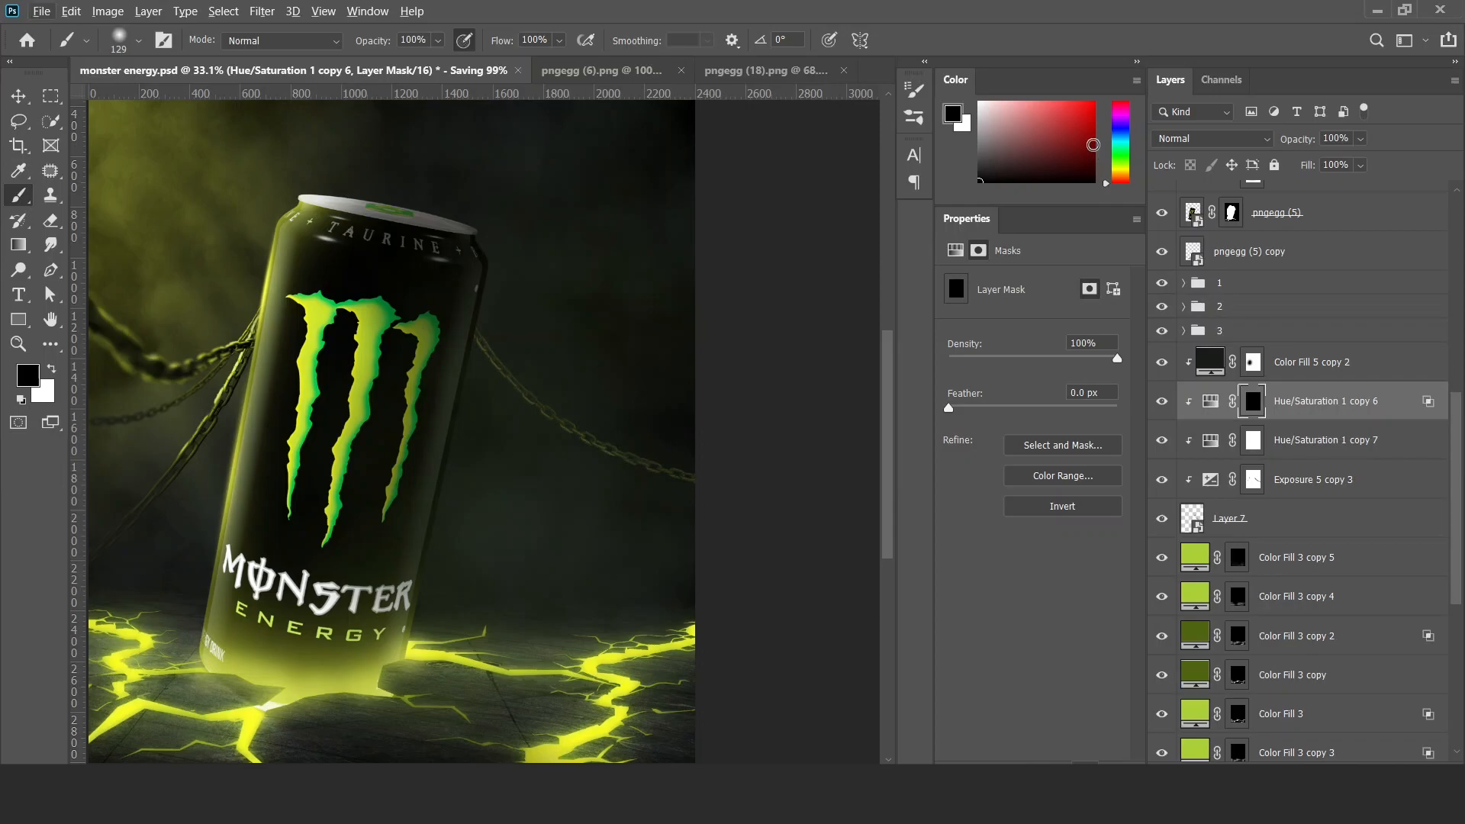
{"action": "left_click", "coordinate": [1259, 367]}
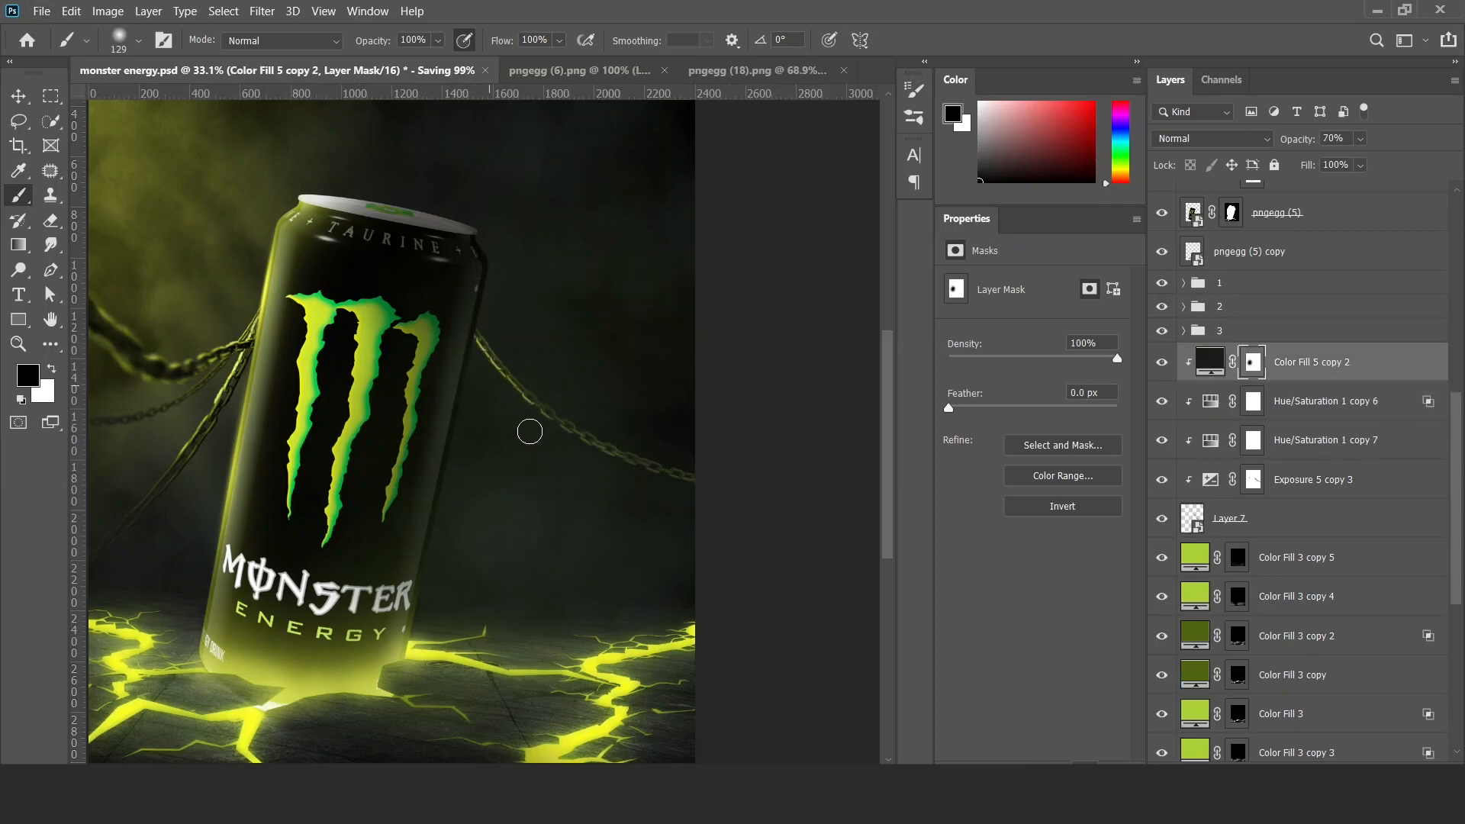
{"action": "right_click", "coordinate": [610, 445], "text": "alt"}
{"action": "key", "text": "x"}
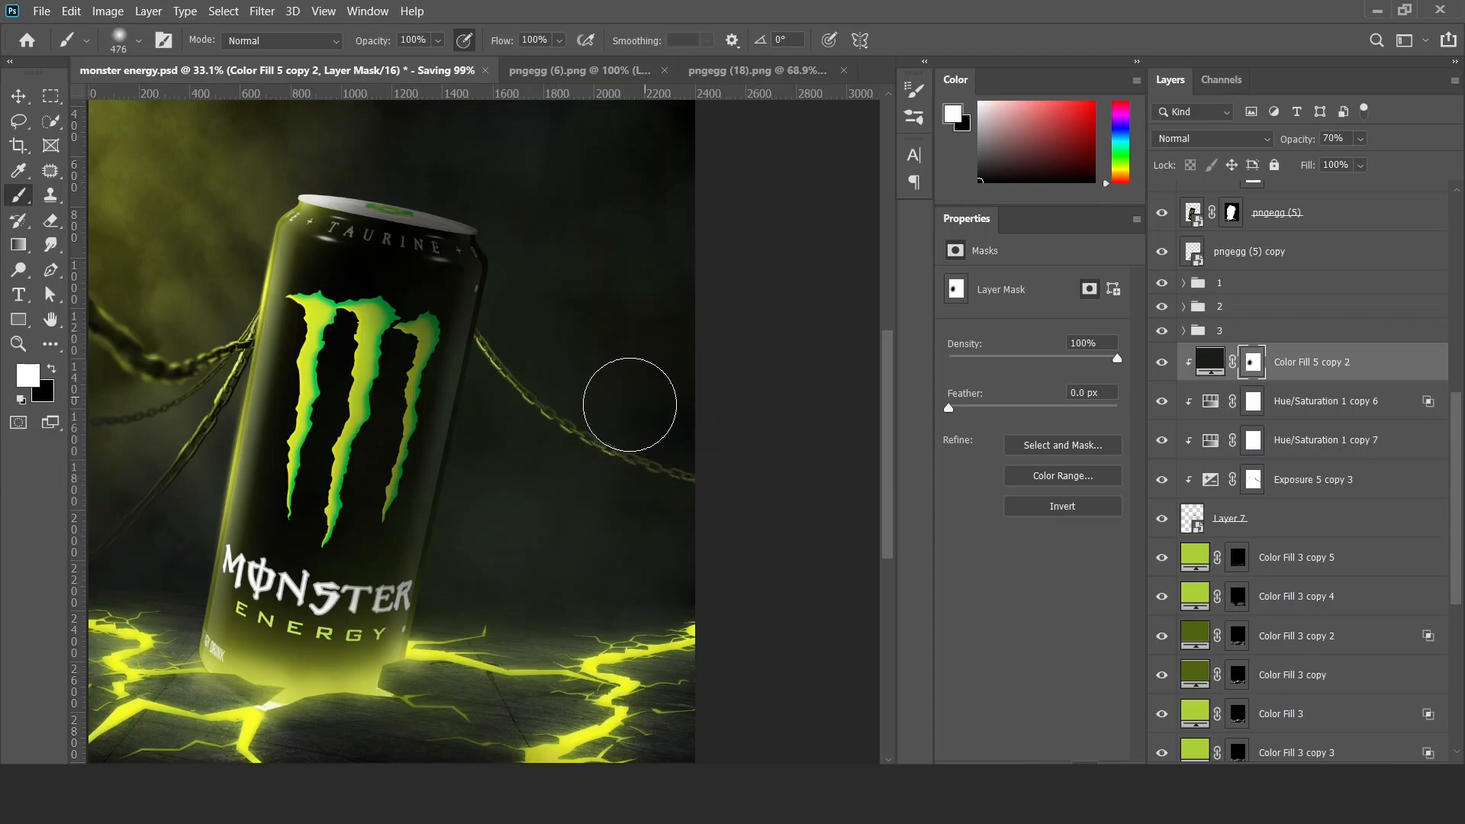
{"action": "key", "text": "v"}
Refine the Exposure 5 copy 3 mask with black and white strokes along the links of the thin right chain.
{"action": "key", "text": "b"}
{"action": "key", "text": "x"}
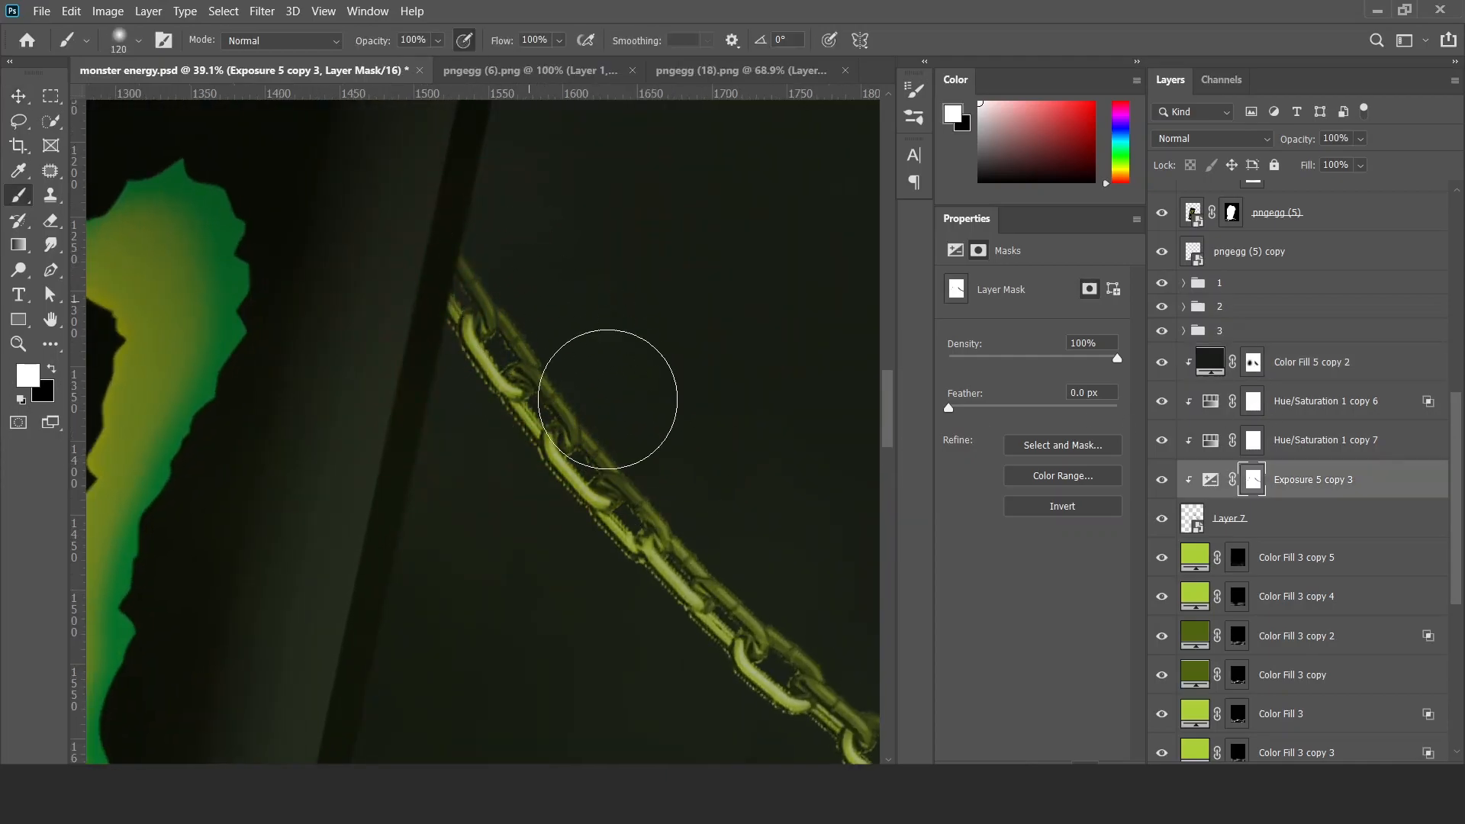
{"action": "left_click_drag", "start_coordinate": [608, 392], "coordinate": [506, 369]}
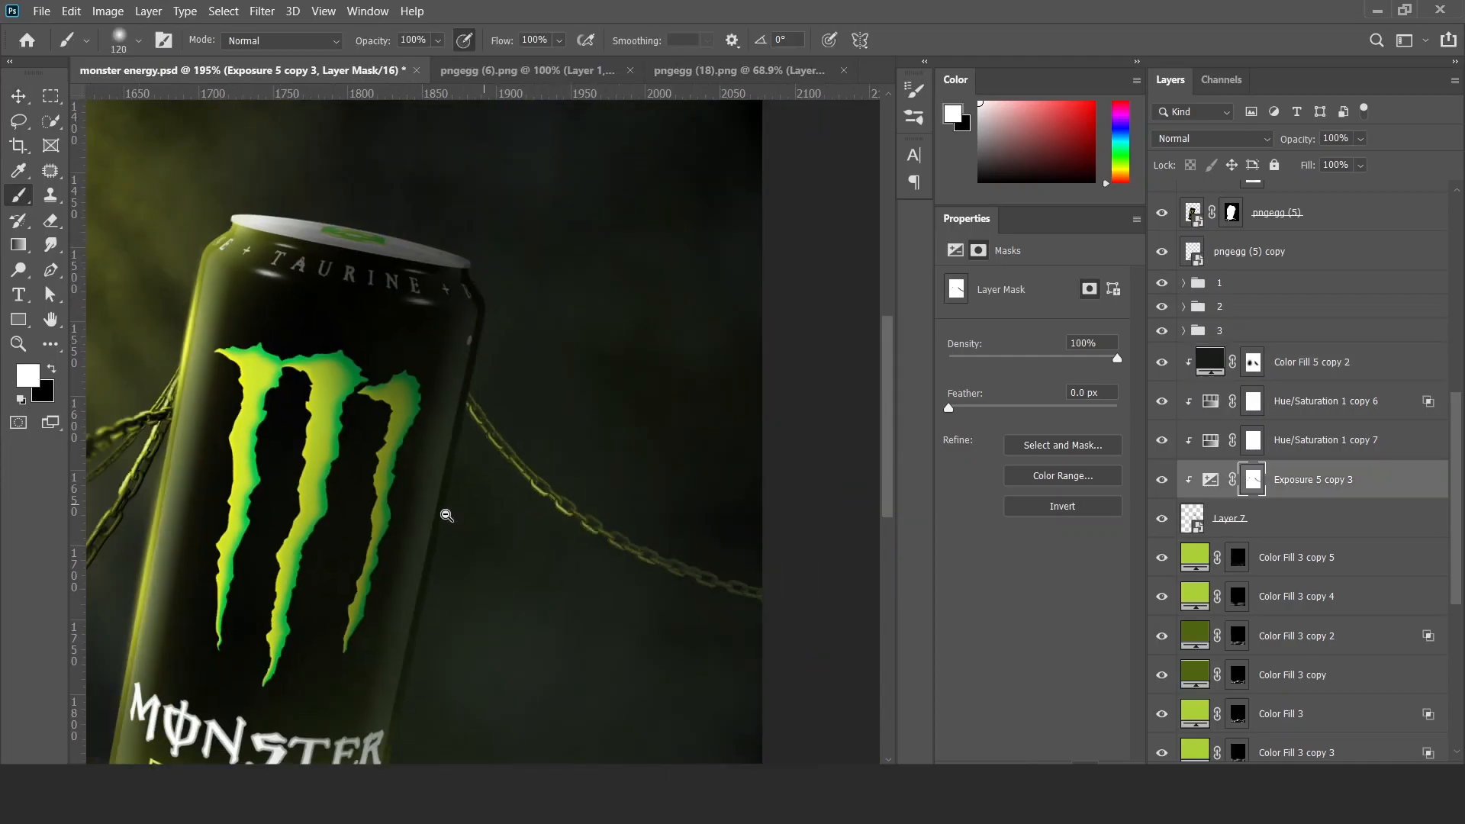
{"action": "key", "text": "x"}
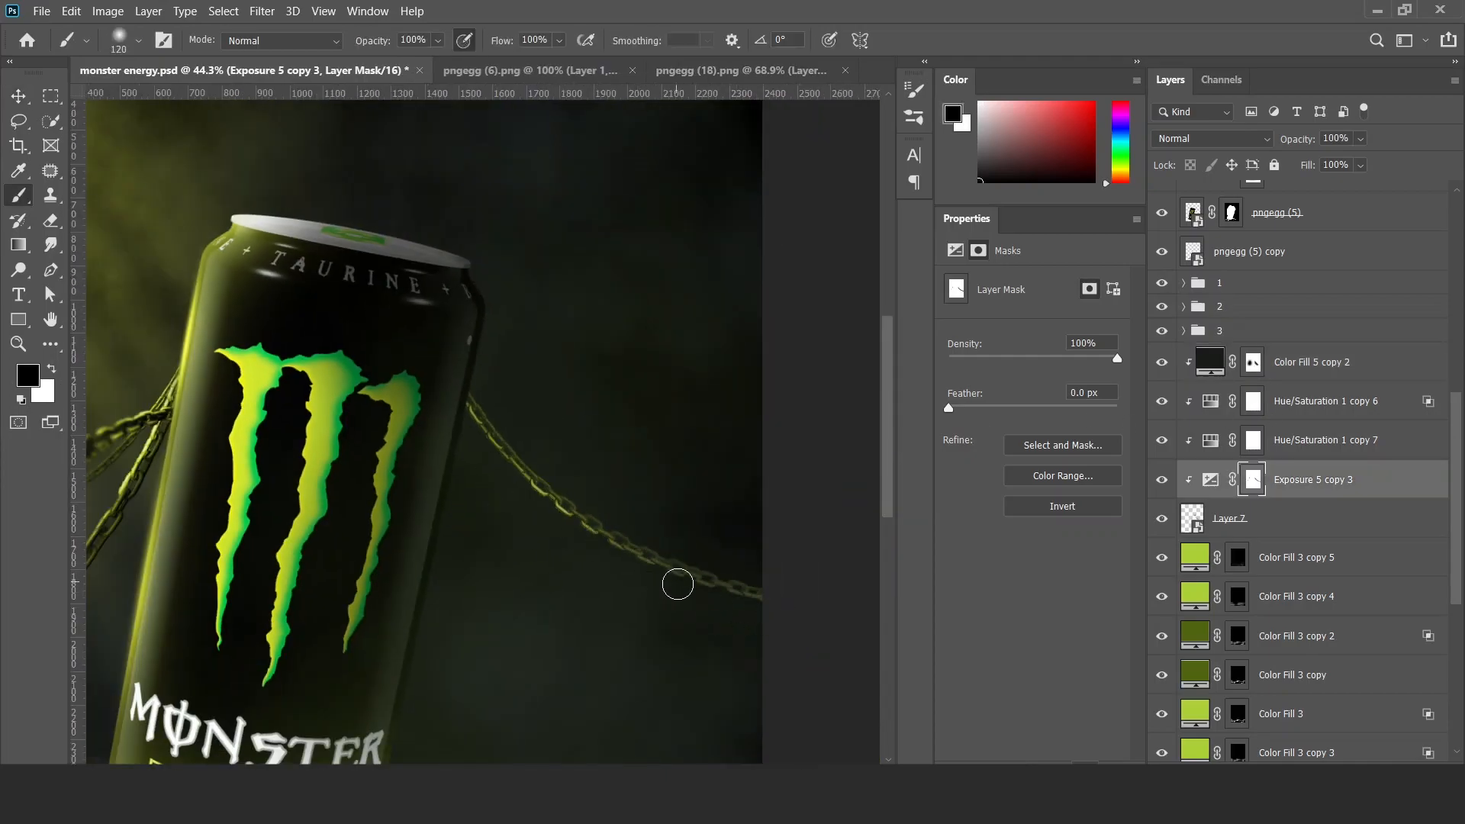
{"action": "key", "text": "x"}
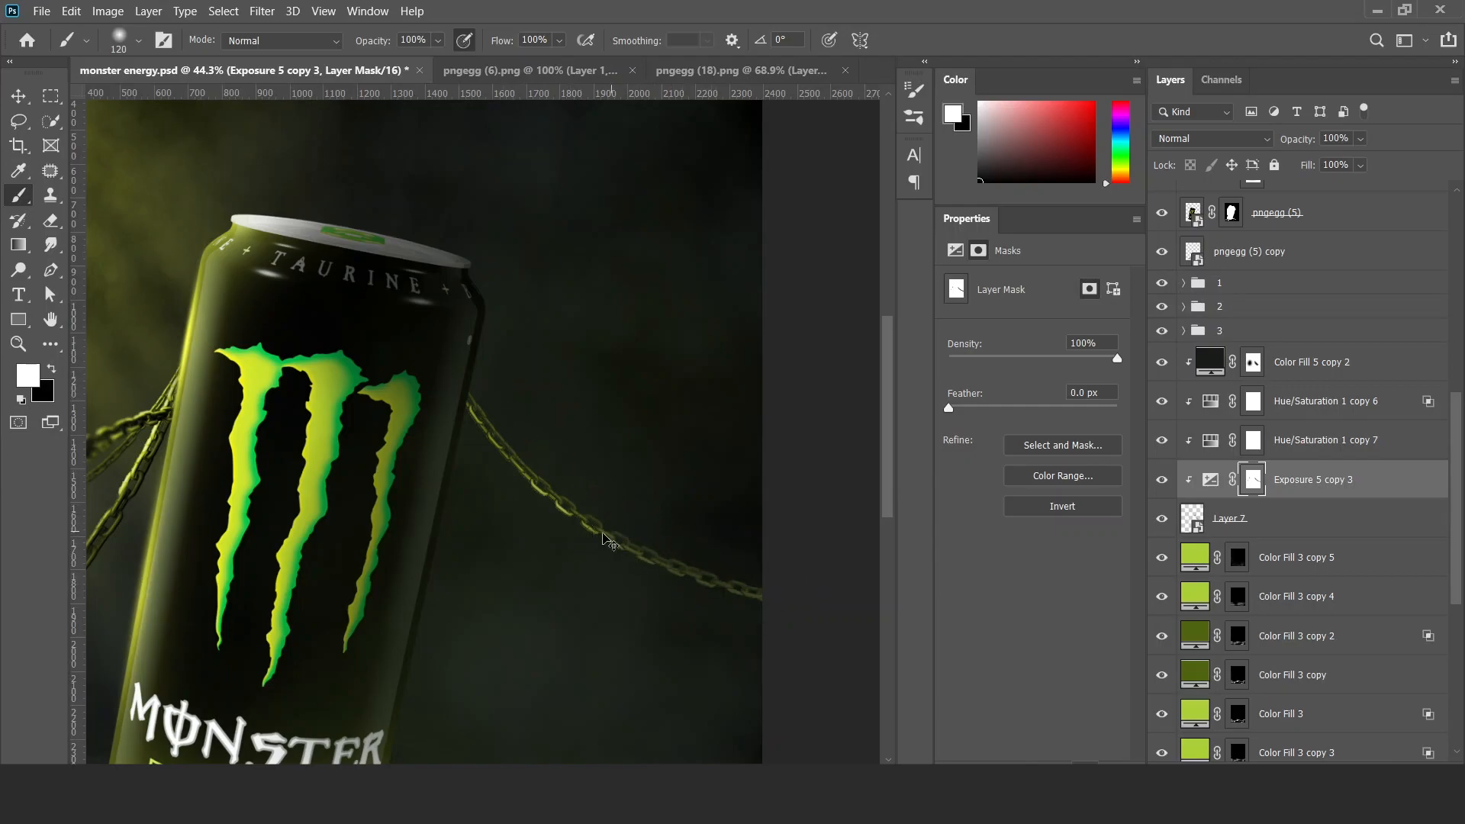
{"action": "left_click_drag", "start_coordinate": [553, 564], "coordinate": [415, 592]}
{"action": "left_click_drag", "start_coordinate": [514, 579], "coordinate": [619, 515]}
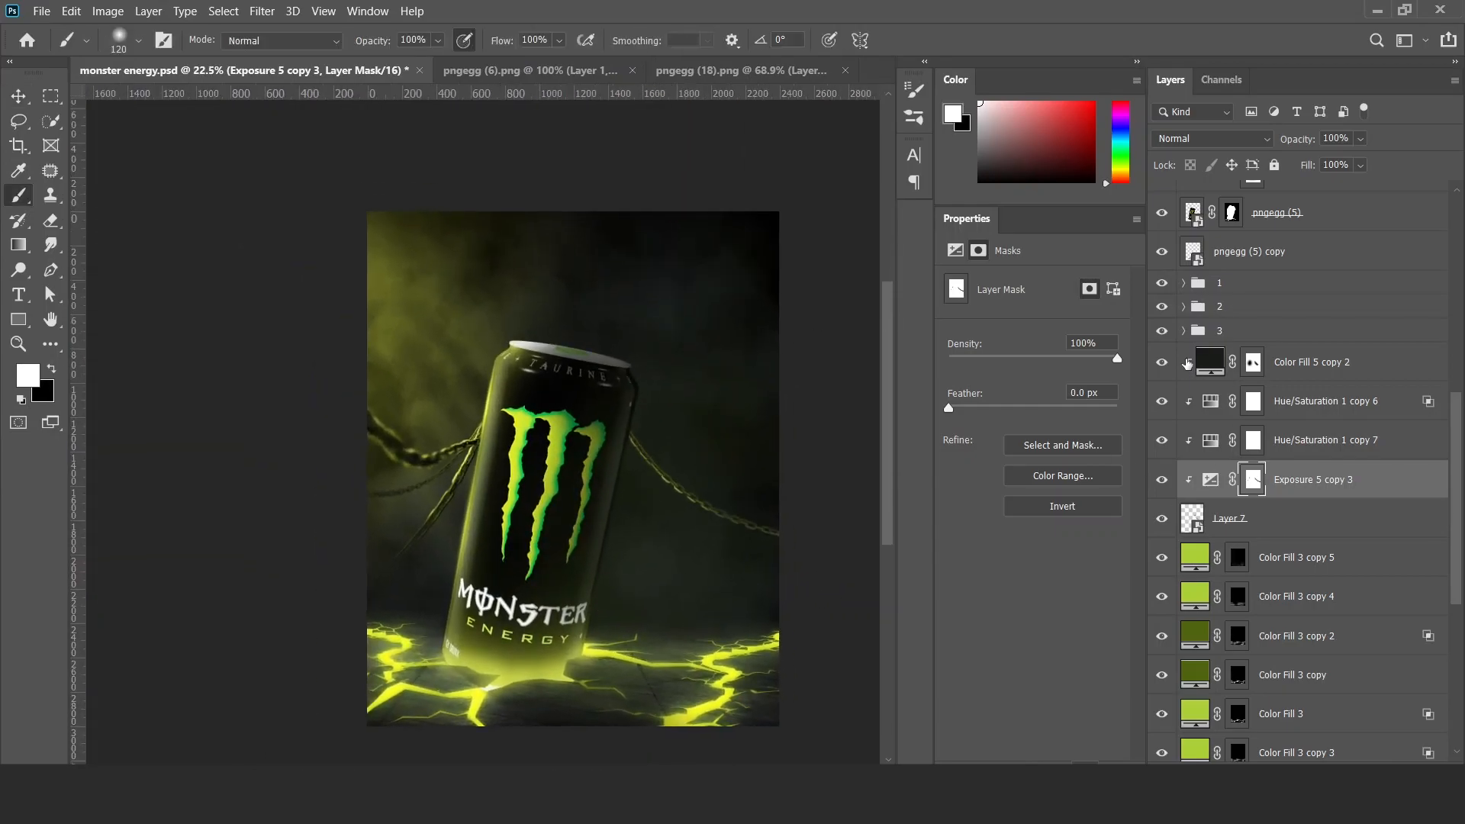
Group Layer 7 with its clipped adjustment layers, name the group 4 and save the document.
{"action": "left_click", "coordinate": [1187, 366]}
{"action": "left_click", "coordinate": [1297, 508], "text": "shift"}
{"action": "key", "text": "ctrl+g"}
{"action": "double_click", "coordinate": [1233, 354]}
{"action": "type", "text": "4"}
{"action": "key", "text": "Return"}
{"action": "key", "text": "ctrl+s"}
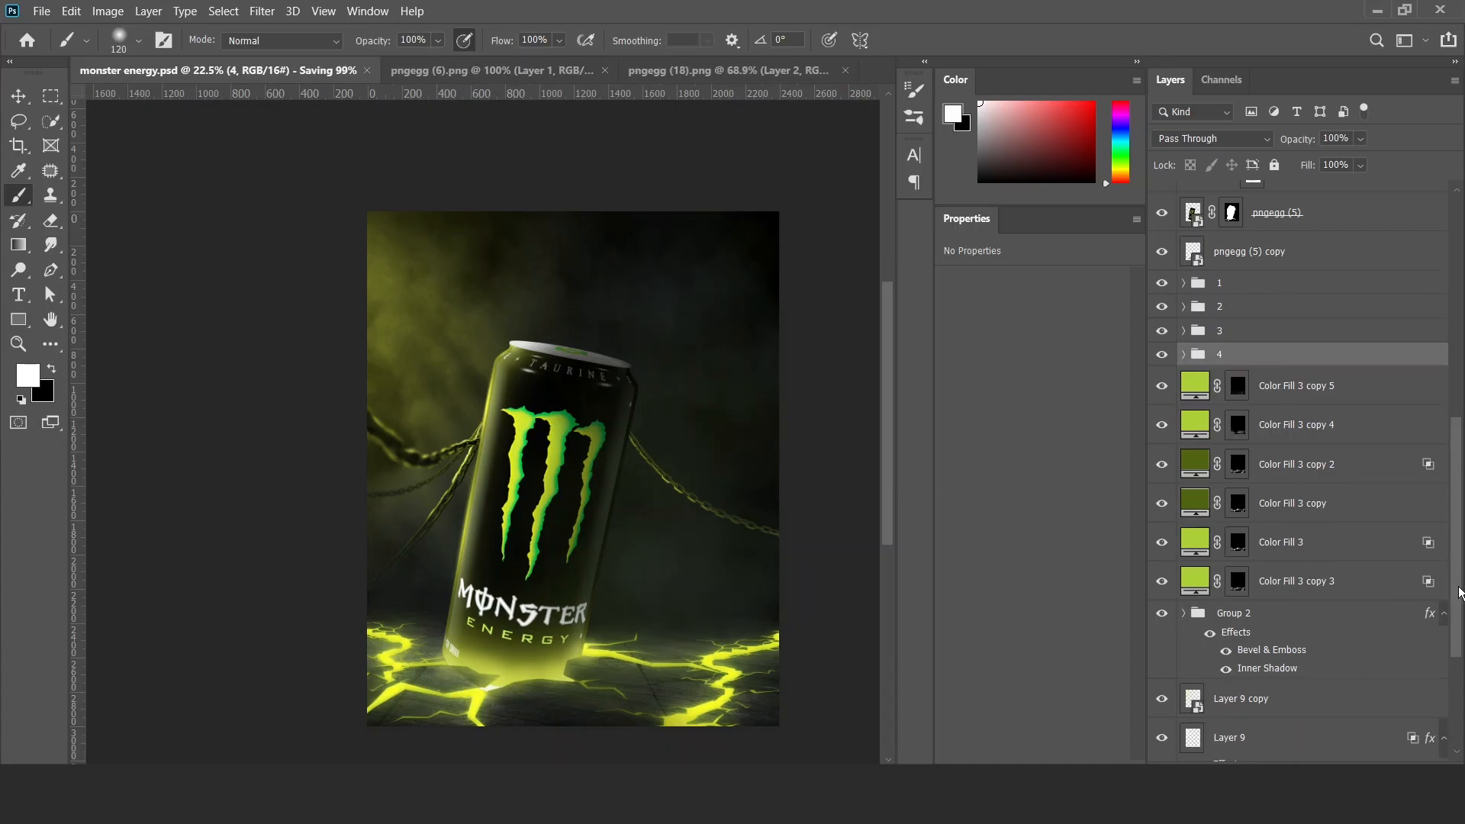
Group the can's layers above the chain groups and name the group product.
{"action": "scroll", "coordinate": [1290, 560], "scroll_direction": "up", "scroll_amount": 6}
{"action": "left_click", "coordinate": [1273, 603]}
{"action": "left_click", "coordinate": [1162, 602]}
{"action": "left_click", "coordinate": [1162, 603]}
{"action": "left_click", "coordinate": [1303, 455], "text": "shift"}
{"action": "left_click", "coordinate": [1274, 582]}
{"action": "left_click", "coordinate": [1305, 256], "text": "shift"}
{"action": "scroll", "coordinate": [1308, 343], "scroll_direction": "up", "scroll_amount": 3}
{"action": "left_click", "coordinate": [1320, 365], "text": "shift"}
{"action": "key", "text": "ctrl+g"}
{"action": "double_click", "coordinate": [1202, 355]}
{"action": "type", "text": "product"}
{"action": "key", "text": "Return"}
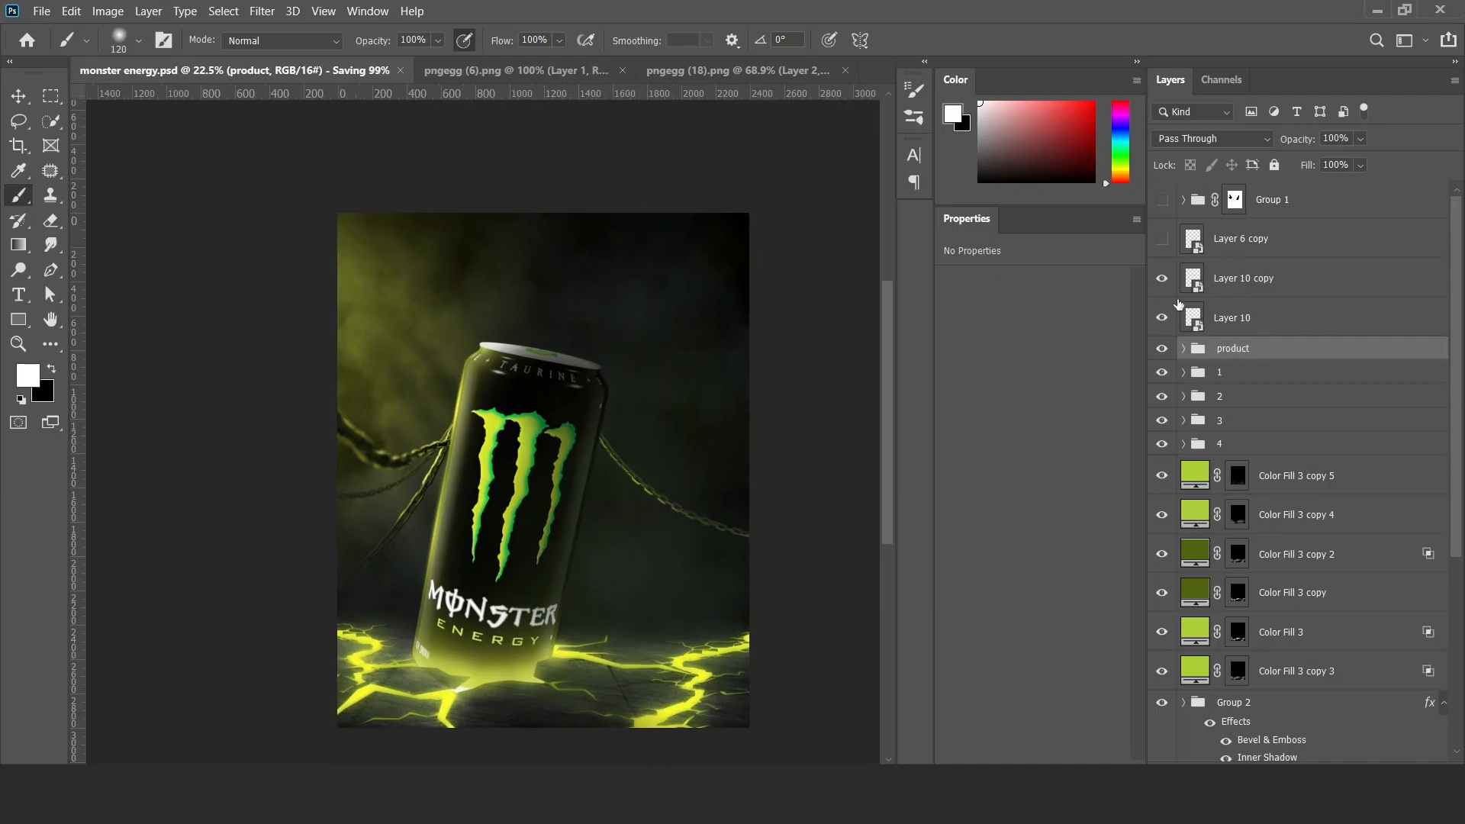
Move Layer 10 and Layer 10 copy into the product group and collapse the group.
{"action": "left_click", "coordinate": [1183, 351]}
{"action": "left_click", "coordinate": [1257, 315]}
{"action": "left_click", "coordinate": [1259, 277], "text": "shift"}
{"action": "left_click_drag", "start_coordinate": [1258, 279], "coordinate": [1268, 358]}
{"action": "left_click", "coordinate": [1183, 275]}
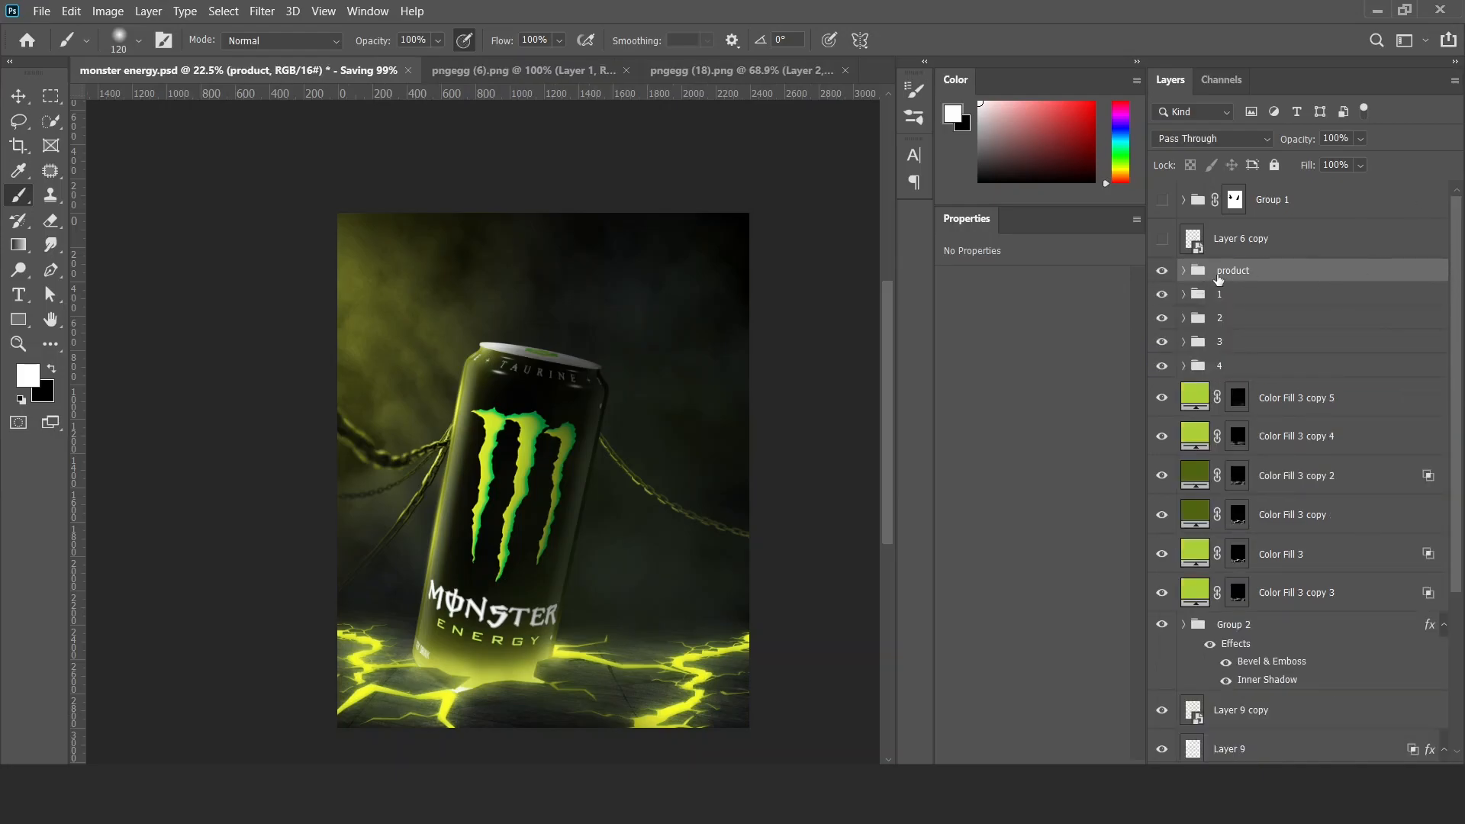
Show Layer 6 copy, duplicate group 1's two Hue/Saturation layers and Exposure layer above it, and clip the copies to it.
{"action": "left_click", "coordinate": [1161, 239]}
{"action": "left_click", "coordinate": [1253, 246]}
{"action": "left_click", "coordinate": [1184, 294]}
{"action": "left_click", "coordinate": [1278, 406]}
{"action": "left_click", "coordinate": [1300, 326], "text": "shift"}
{"action": "left_click_drag", "start_coordinate": [1300, 326], "coordinate": [1290, 220]}
{"action": "key", "text": "ctrl+alt+g"}
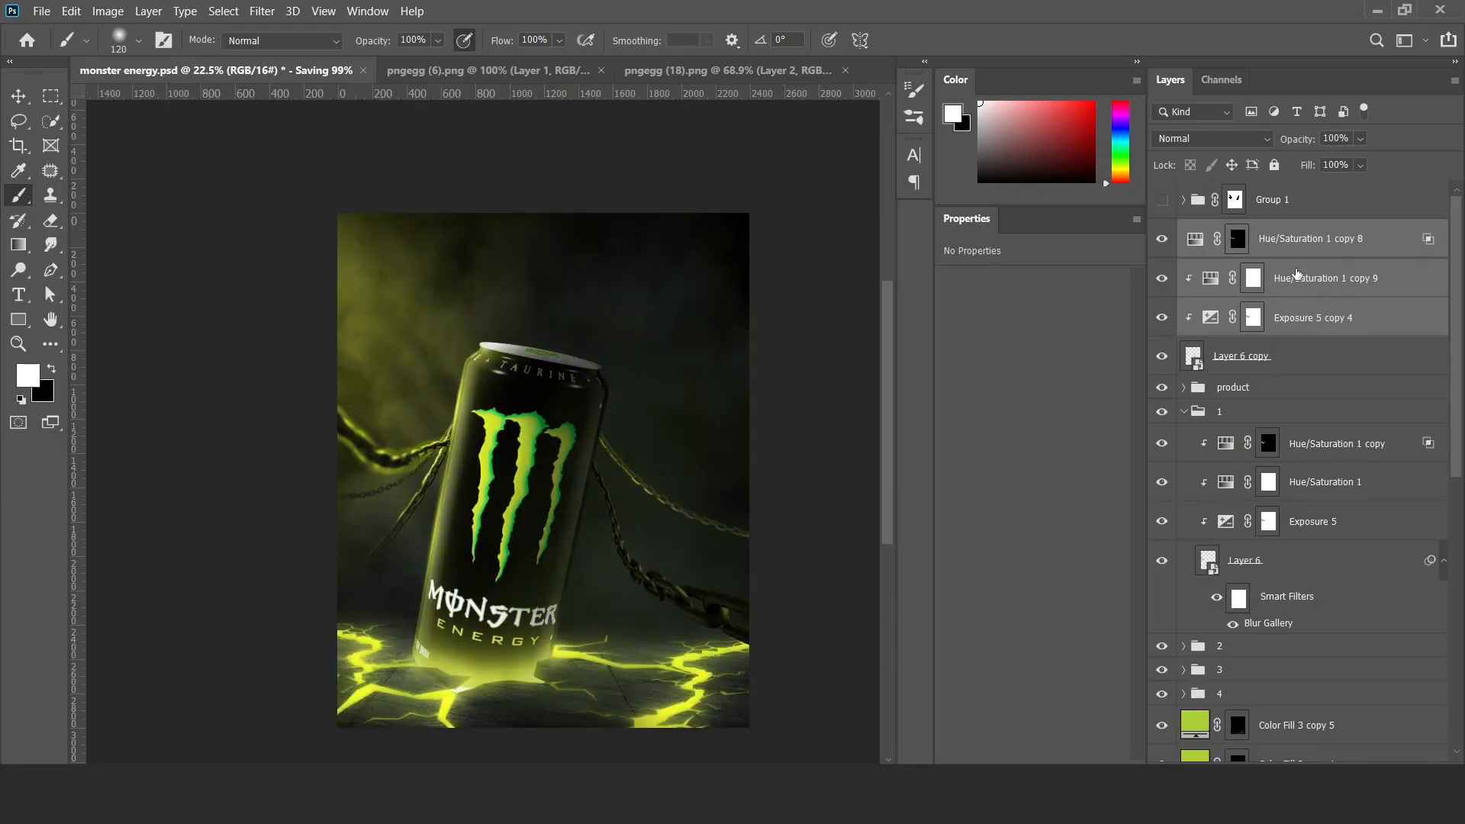
{"action": "left_click", "coordinate": [1184, 412]}
Paint on the Exposure 5 copy 4 mask with black, alternating with white, along the heavy right chain to shape its highlights.
{"action": "left_click", "coordinate": [1253, 317]}
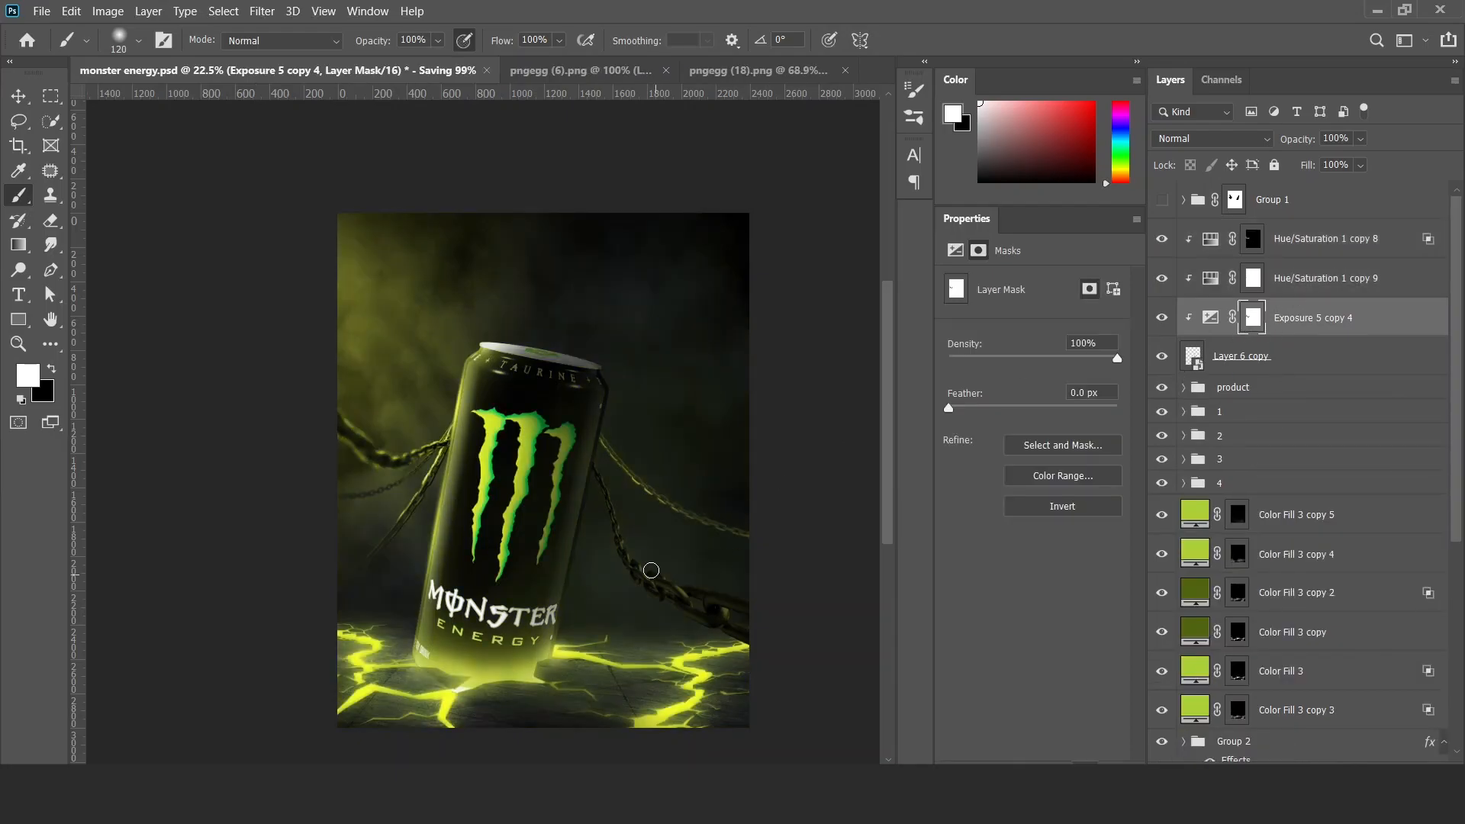
{"action": "scroll", "coordinate": [602, 525], "scroll_direction": "up", "scroll_amount": 1}
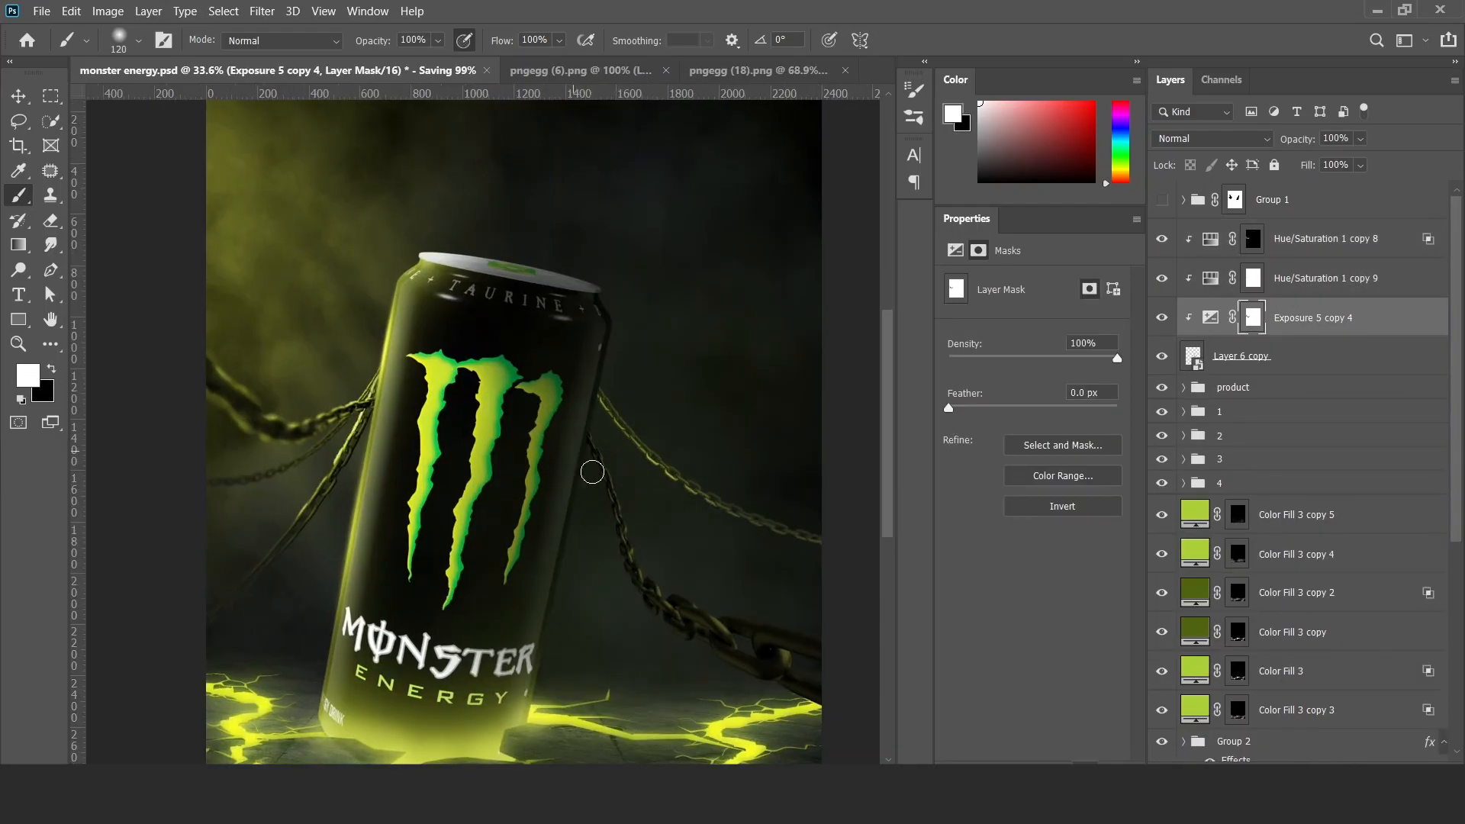
{"action": "key", "text": "x"}
{"action": "mouse_move", "coordinate": [591, 449]}
{"action": "left_mouse_down"}
{"action": "mouse_move", "coordinate": [729, 652]}
{"action": "mouse_move", "coordinate": [823, 688]}
{"action": "left_mouse_up"}
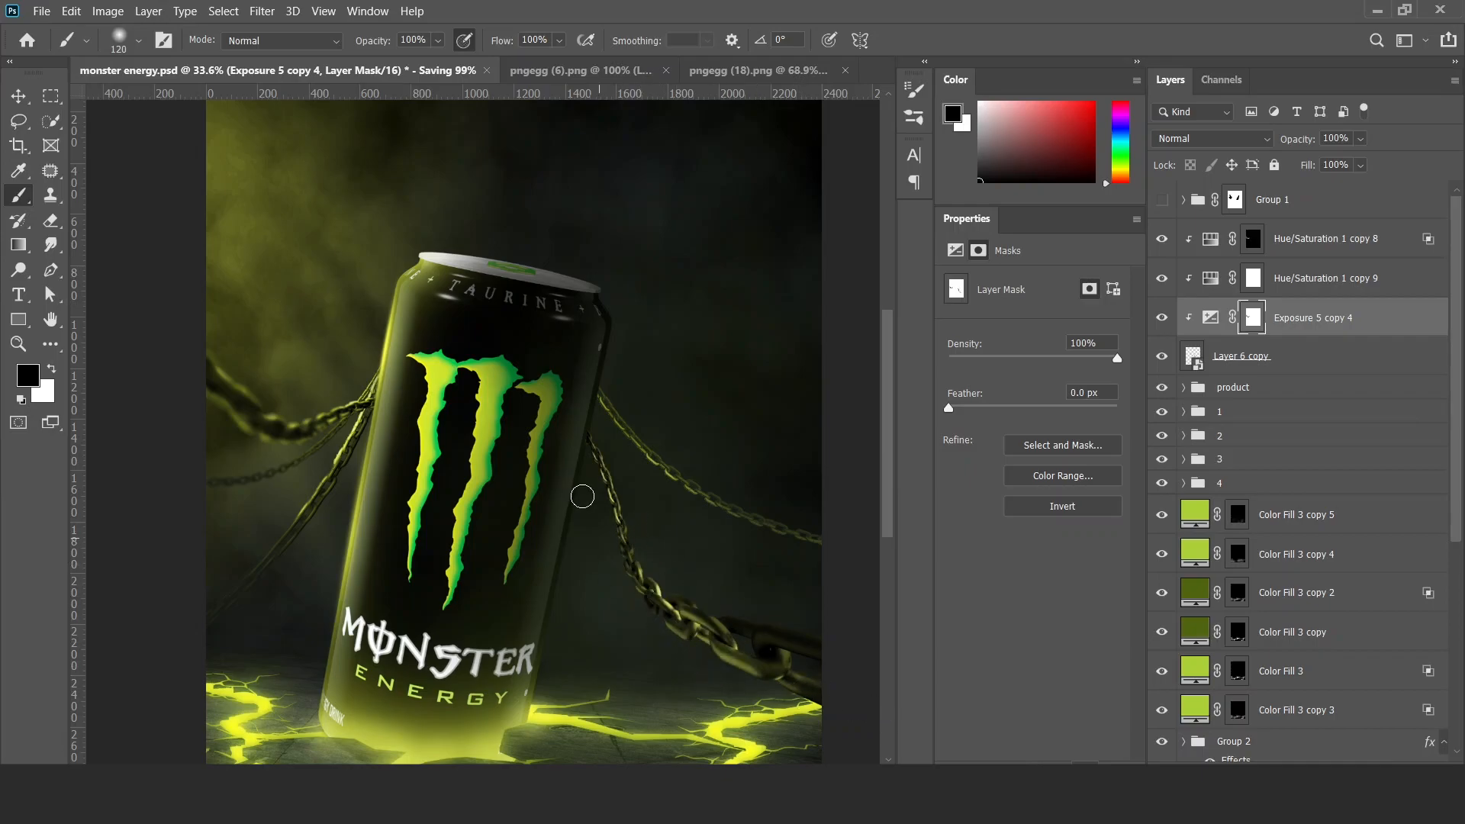
{"action": "key", "text": "x"}
{"action": "key", "text": "x"}
{"action": "left_click_drag", "start_coordinate": [631, 592], "coordinate": [624, 541]}
{"action": "key", "text": "x"}
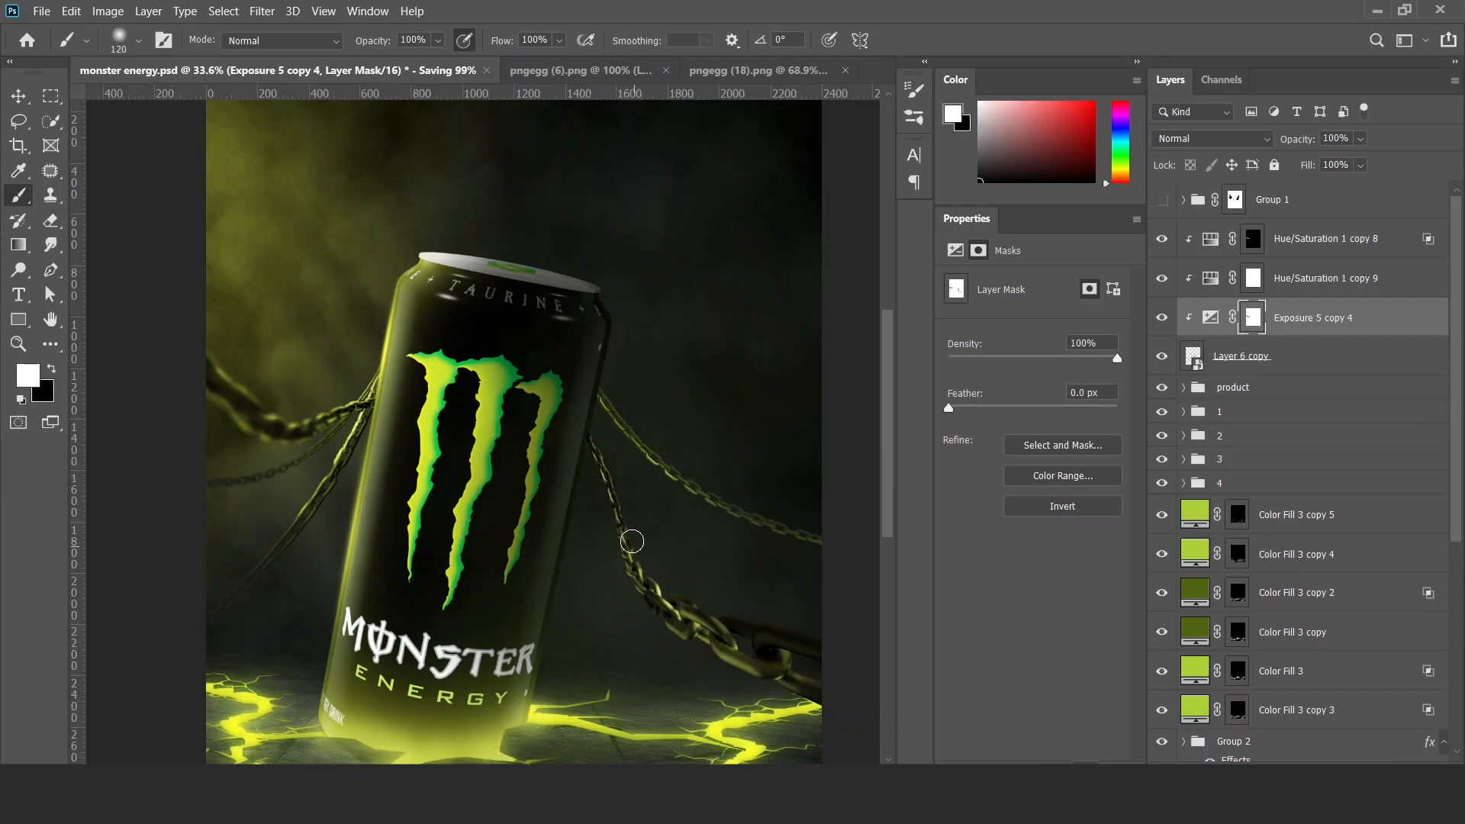
Invert the Hue/Saturation 1 copy 8 mask to white and paint black on it over the heavy right chain.
{"action": "key", "text": "v"}
{"action": "left_click", "coordinate": [1228, 241]}
{"action": "key", "text": "ctrl+i"}
{"action": "key", "text": "ctrl+i"}
{"action": "key", "text": "ctrl+i"}
{"action": "key", "text": "b"}
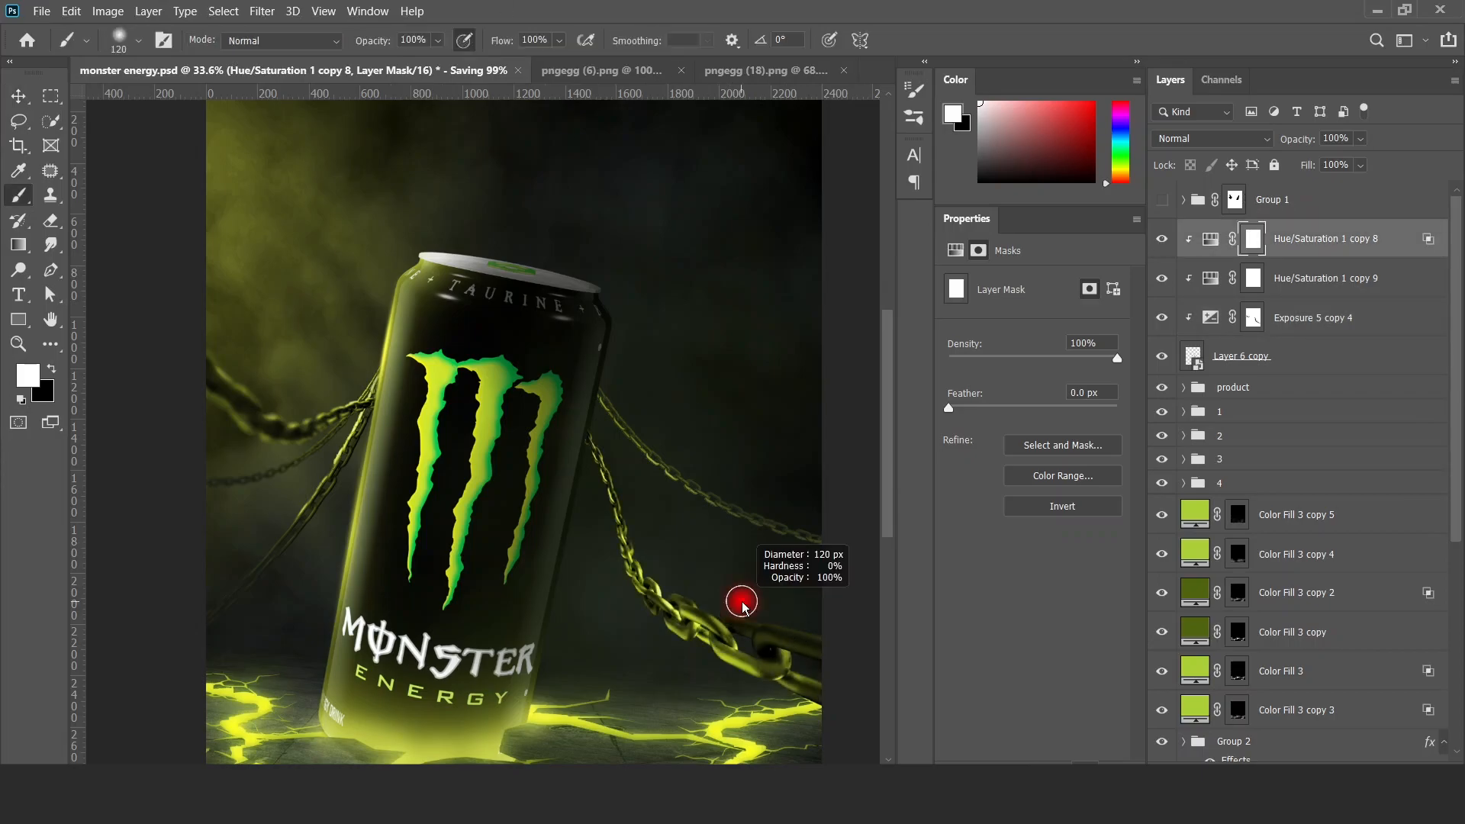
{"action": "key", "text": "x"}
{"action": "key", "text": "x"}
{"action": "left_click_drag", "start_coordinate": [605, 456], "coordinate": [577, 456]}
{"action": "left_click_drag", "start_coordinate": [674, 610], "coordinate": [591, 612]}
{"action": "key", "text": "v"}
Apply a Field Blur to Layer 6 copy with a 0 px pin at the can and a 33 px pin at the chain's far end.
{"action": "scroll", "coordinate": [641, 565], "scroll_direction": "up", "scroll_amount": 4}
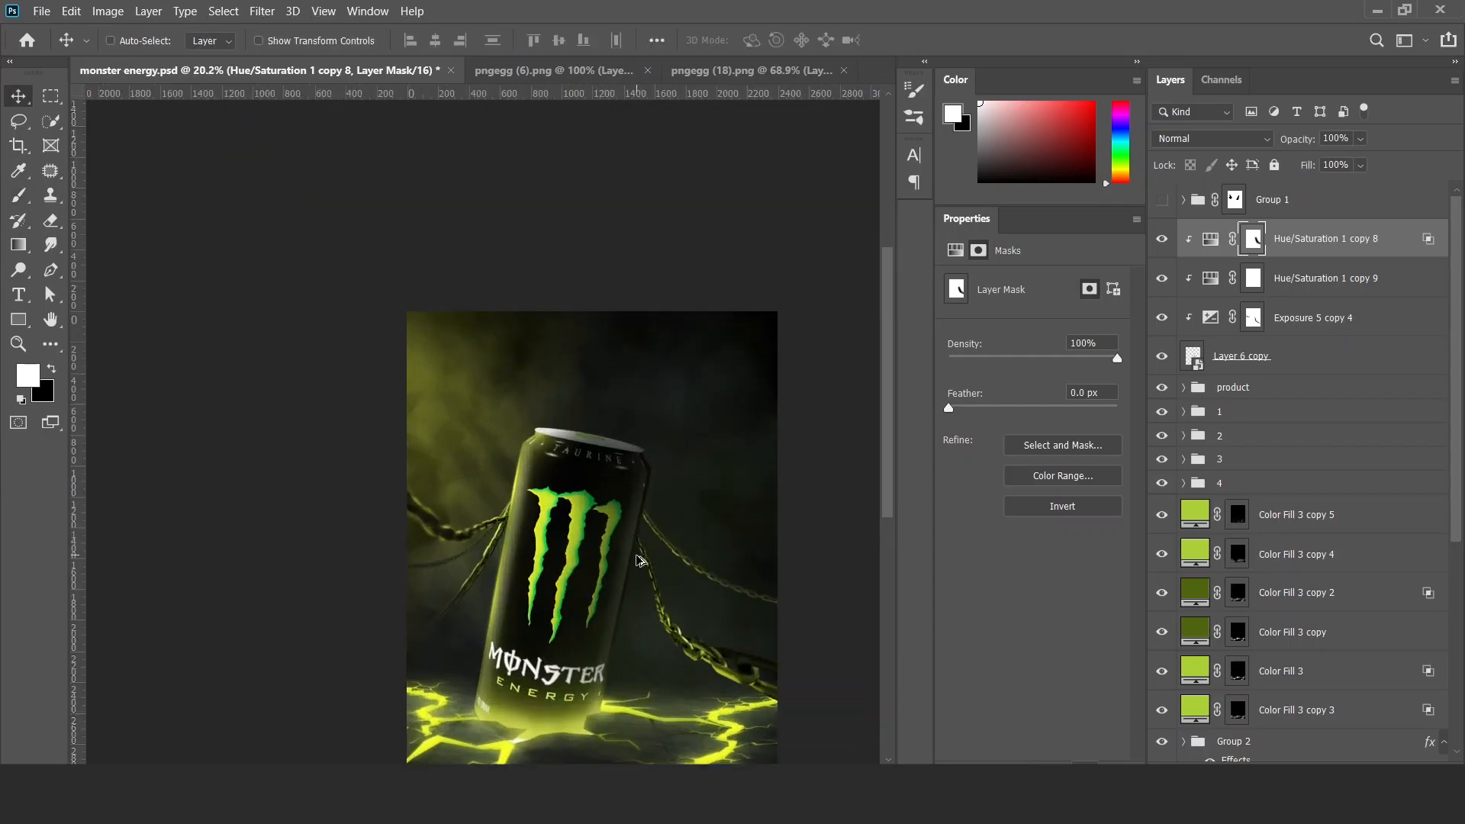
{"action": "left_click", "coordinate": [1290, 373]}
{"action": "left_click", "coordinate": [262, 11]}
{"action": "left_click", "coordinate": [305, 28]}
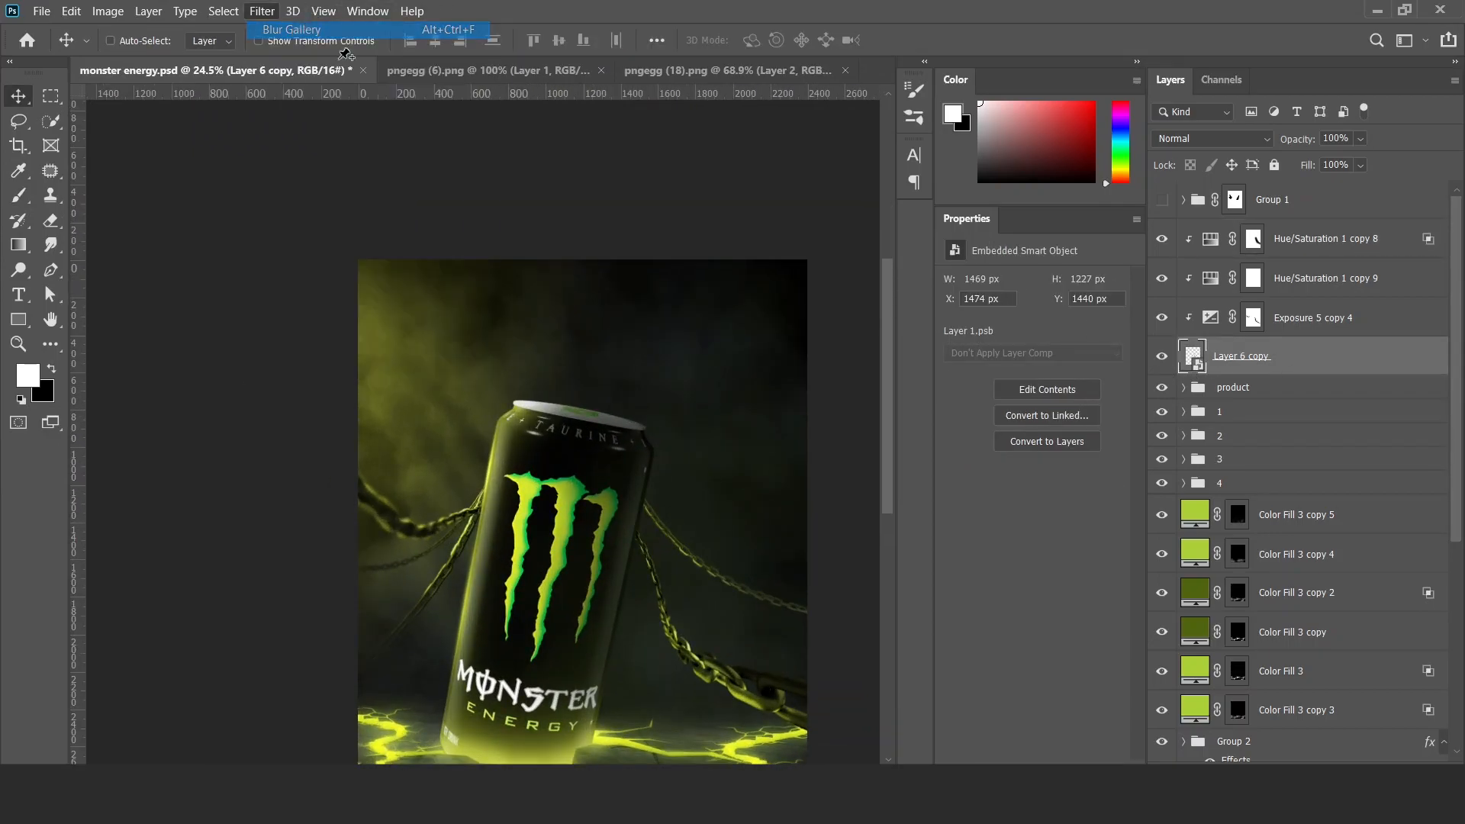
{"action": "key", "text": "Delete"}
{"action": "left_click_drag", "start_coordinate": [521, 406], "coordinate": [689, 434]}
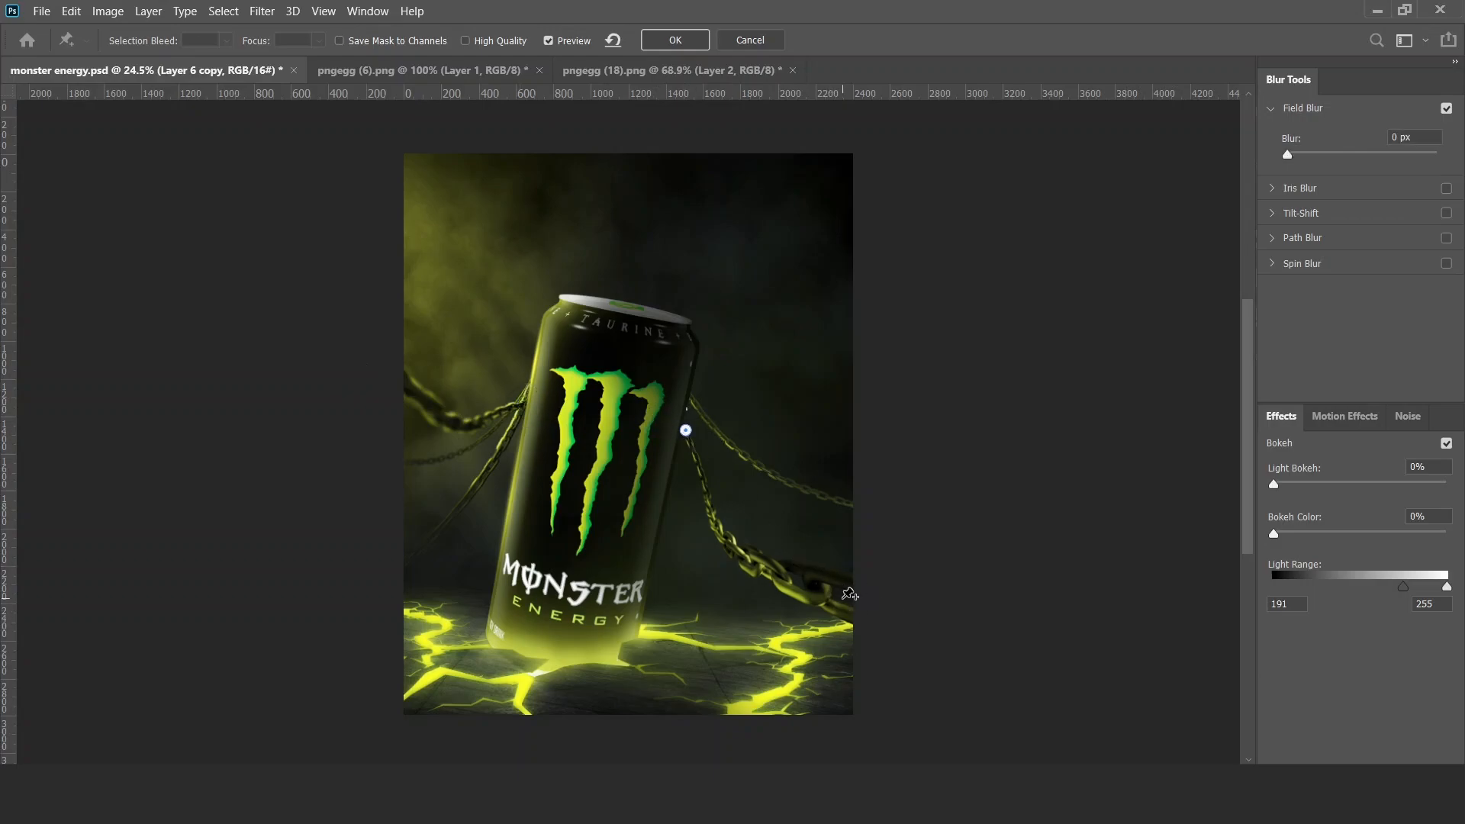
{"action": "left_click", "coordinate": [837, 596]}
{"action": "mouse_move", "coordinate": [853, 608]}
{"action": "left_mouse_down"}
{"action": "mouse_move", "coordinate": [833, 616]}
{"action": "mouse_move", "coordinate": [883, 593]}
{"action": "mouse_move", "coordinate": [790, 586]}
{"action": "mouse_move", "coordinate": [843, 600]}
{"action": "mouse_move", "coordinate": [794, 590]}
{"action": "mouse_move", "coordinate": [843, 586]}
{"action": "left_mouse_up"}
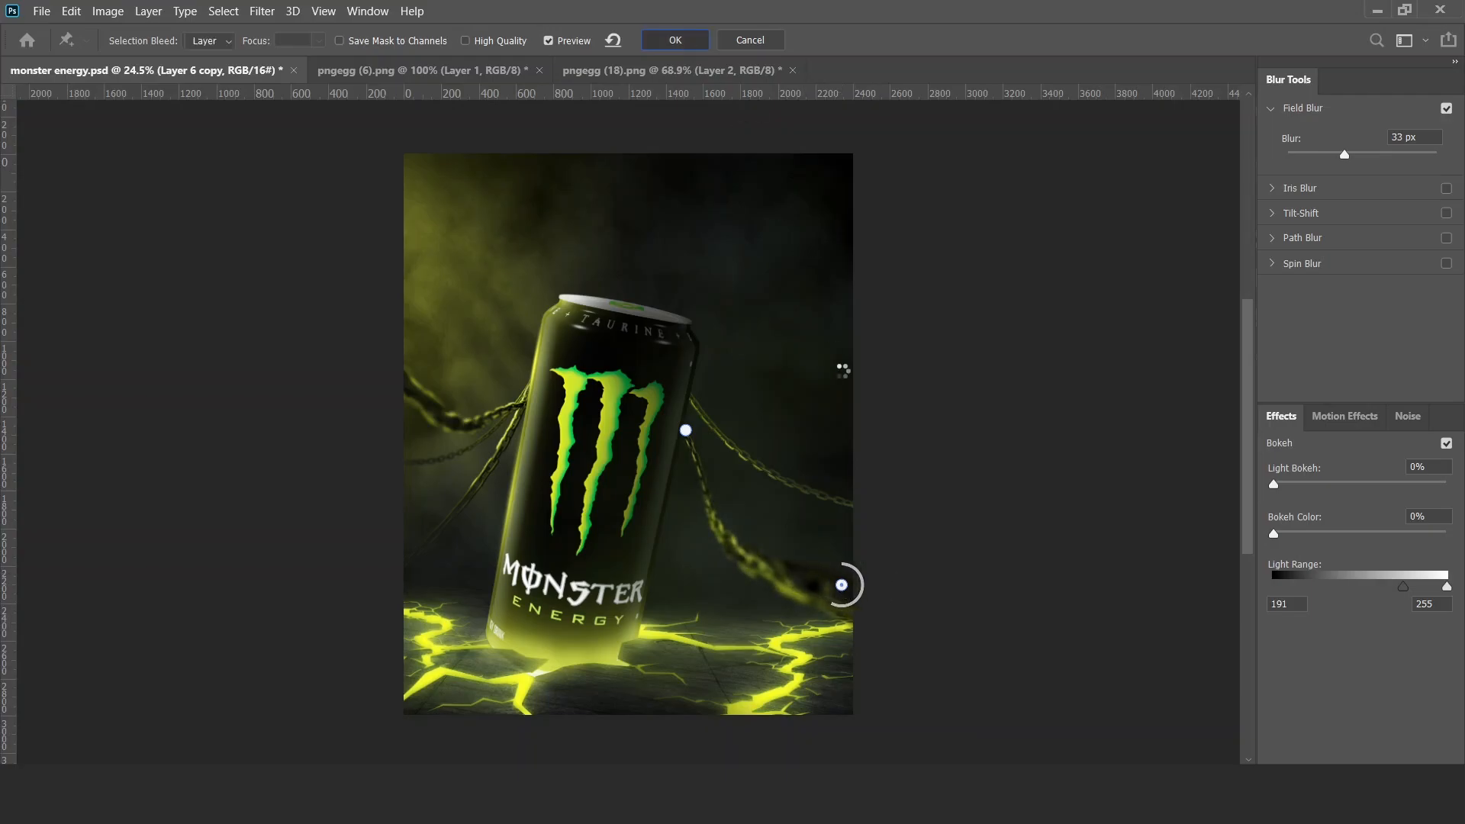
{"action": "key", "text": "Return"}
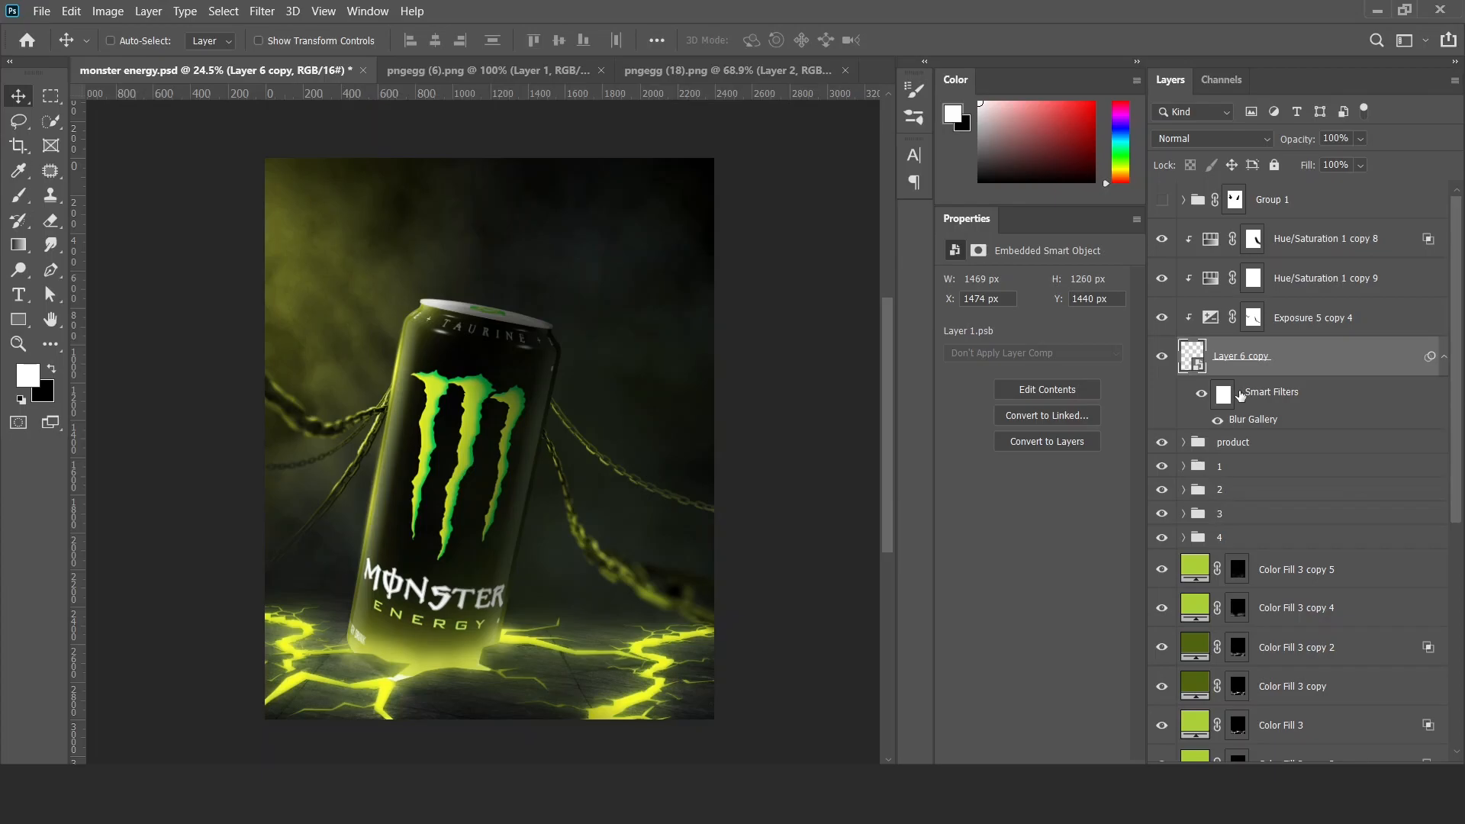
Apply a Field Blur to Layer 7 in group 4, with a 0 px pin at the can and another beyond the thin right chain's far end.
{"action": "scroll", "coordinate": [1187, 513], "scroll_direction": "down", "scroll_amount": 5}
{"action": "left_click", "coordinate": [1184, 342]}
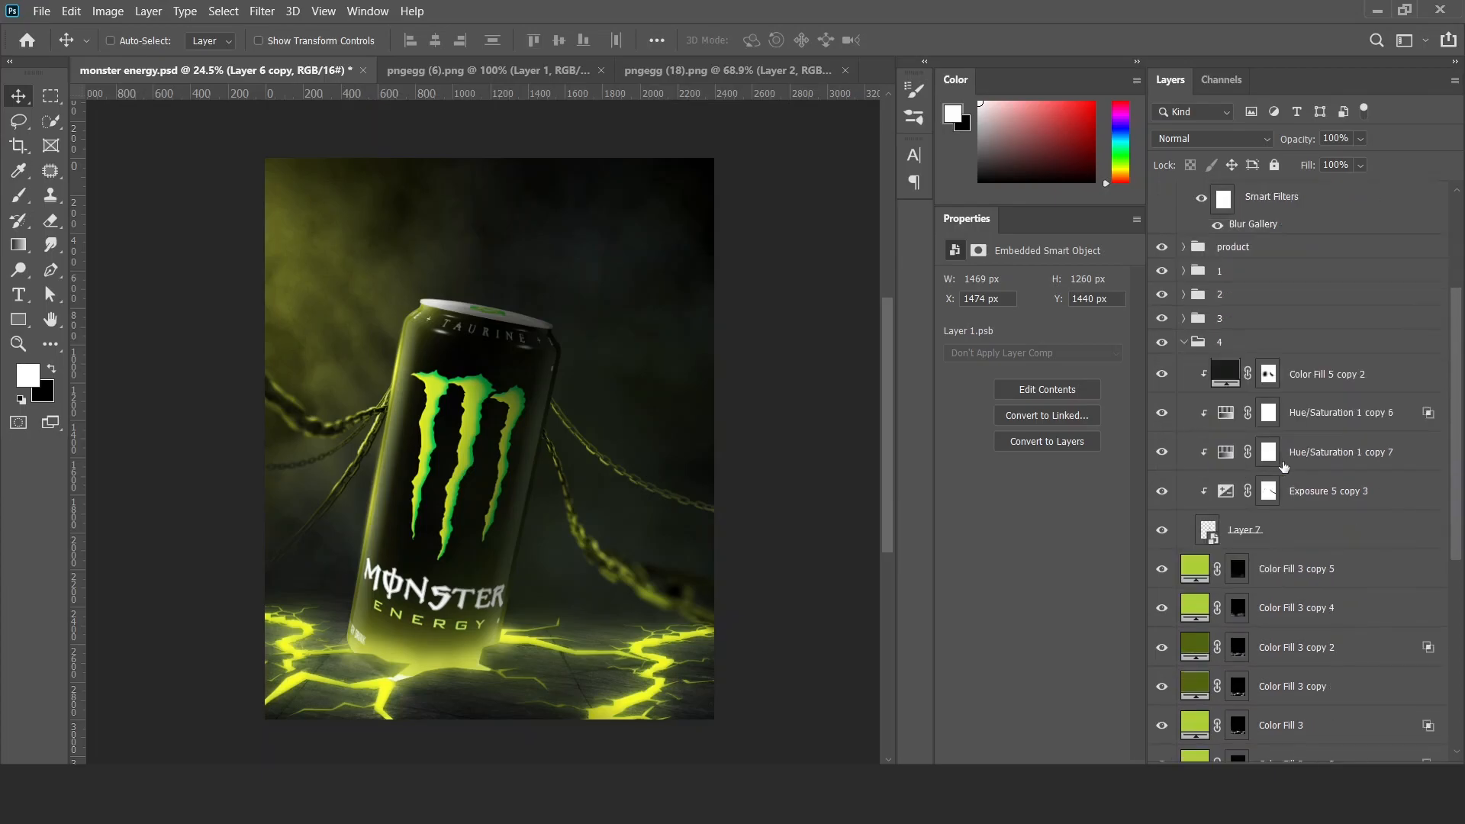
{"action": "left_click", "coordinate": [1244, 529]}
{"action": "left_click", "coordinate": [262, 11]}
{"action": "left_click", "coordinate": [293, 31]}
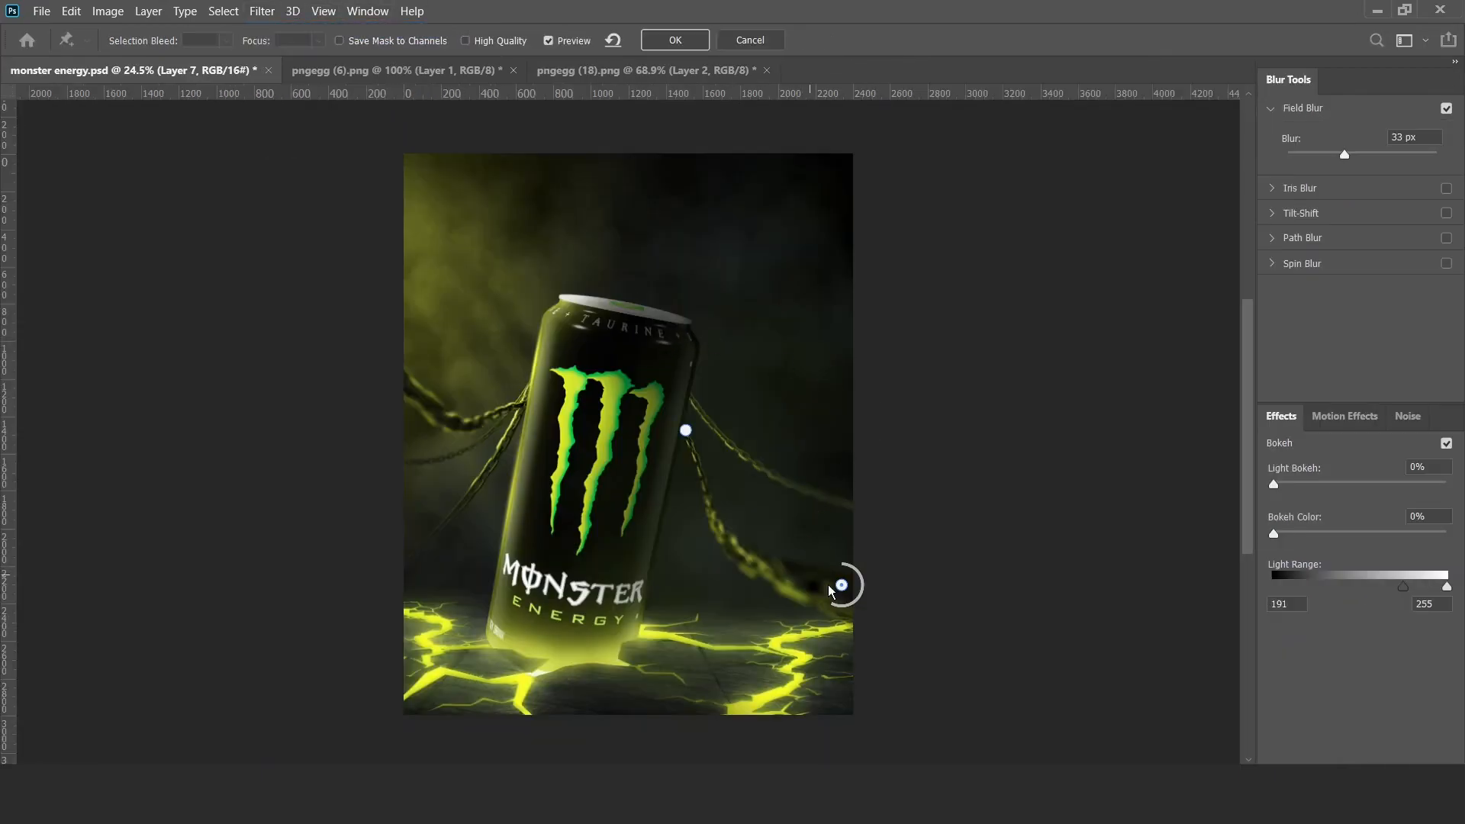
{"action": "left_click_drag", "start_coordinate": [842, 584], "coordinate": [893, 524]}
{"action": "left_click", "coordinate": [685, 431]}
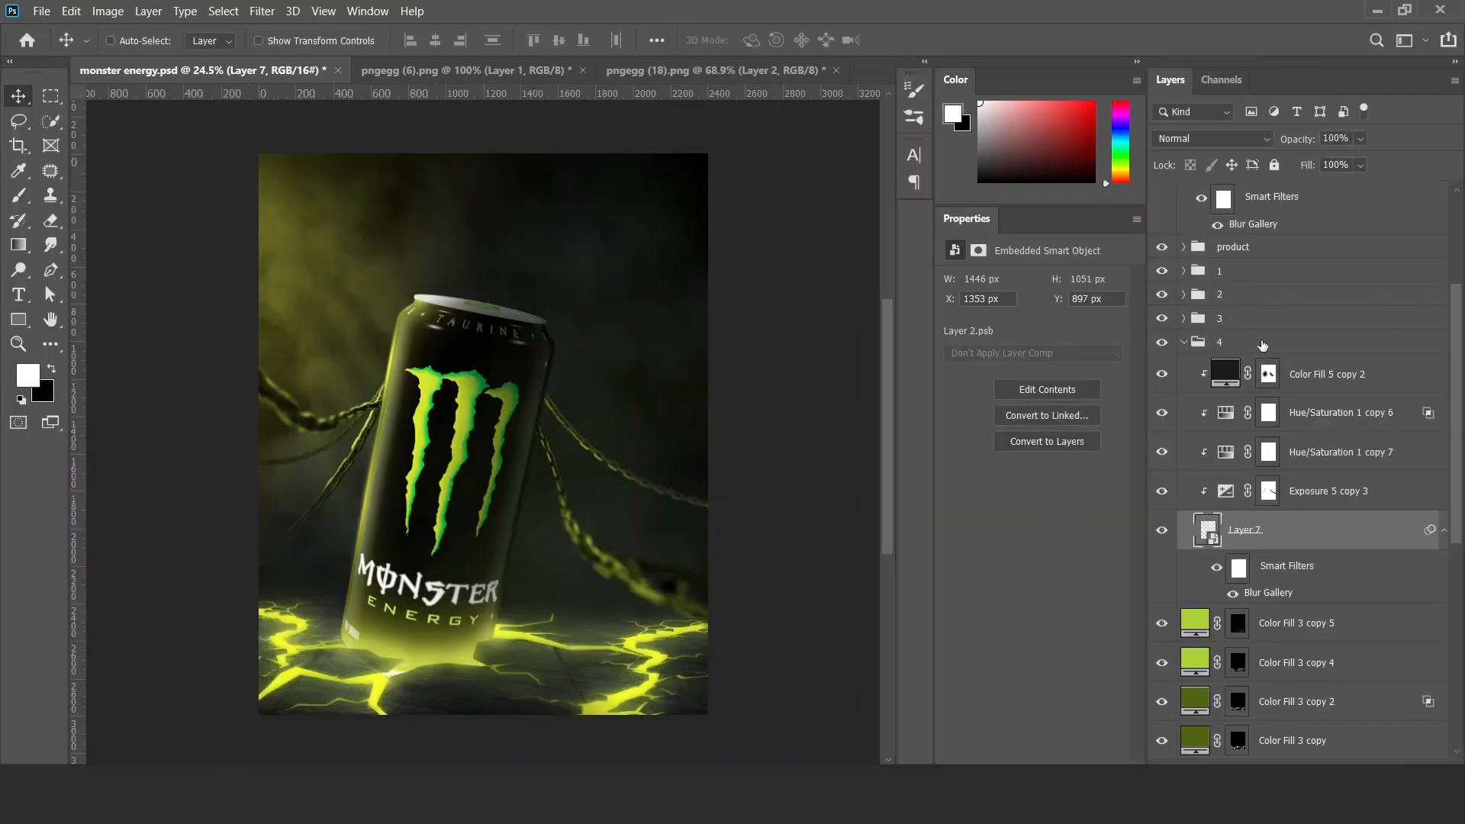
{"action": "left_click", "coordinate": [1185, 342]}
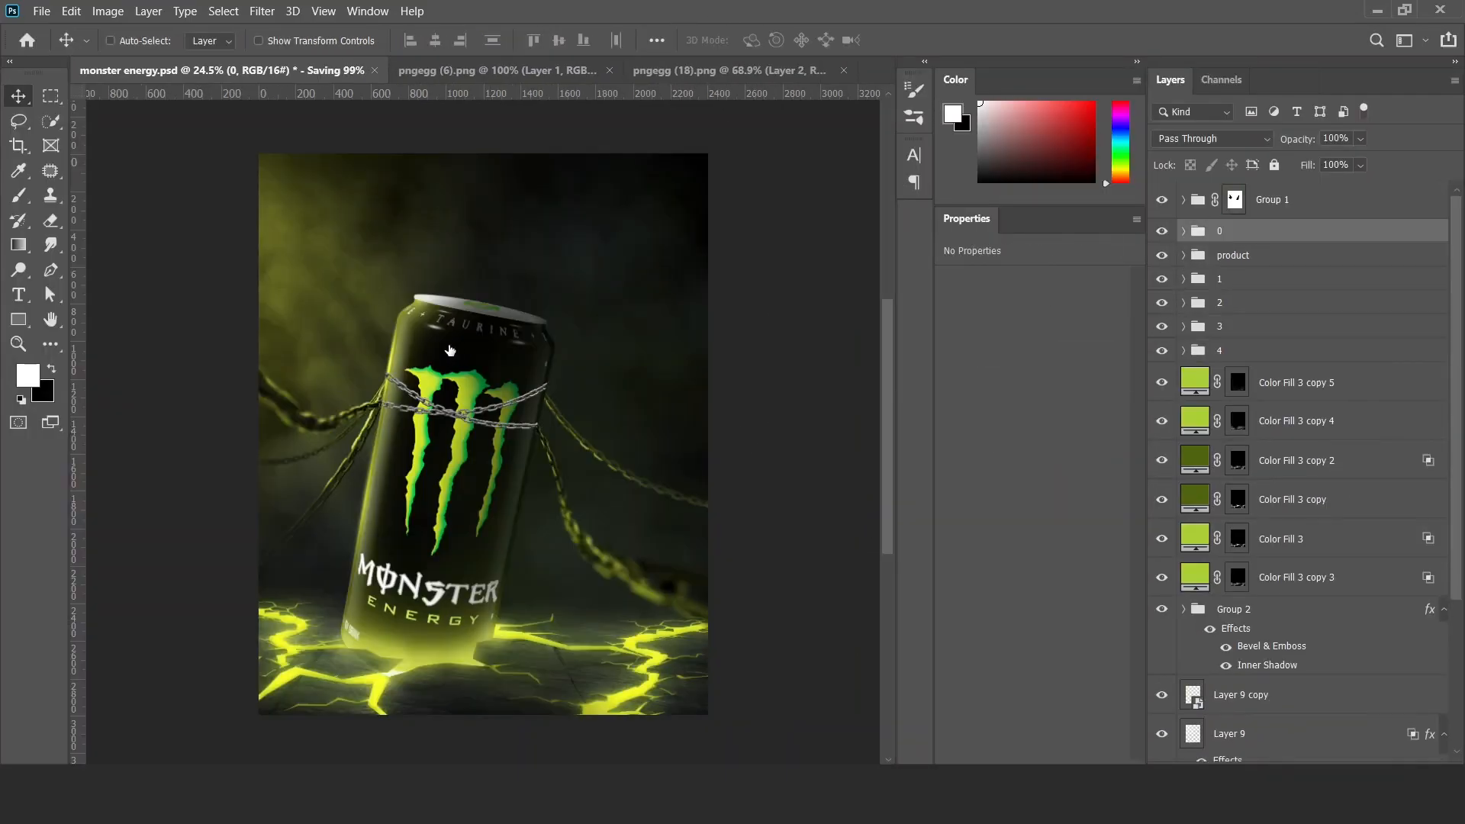
Duplicate group 0's two Hue/Saturation layers and Exposure layer above Group 1, and clip the copies to it.
{"action": "scroll", "coordinate": [413, 388], "scroll_direction": "up", "scroll_amount": 7}
{"action": "left_click_drag", "start_coordinate": [441, 456], "coordinate": [438, 429]}
{"action": "left_click", "coordinate": [1184, 232]}
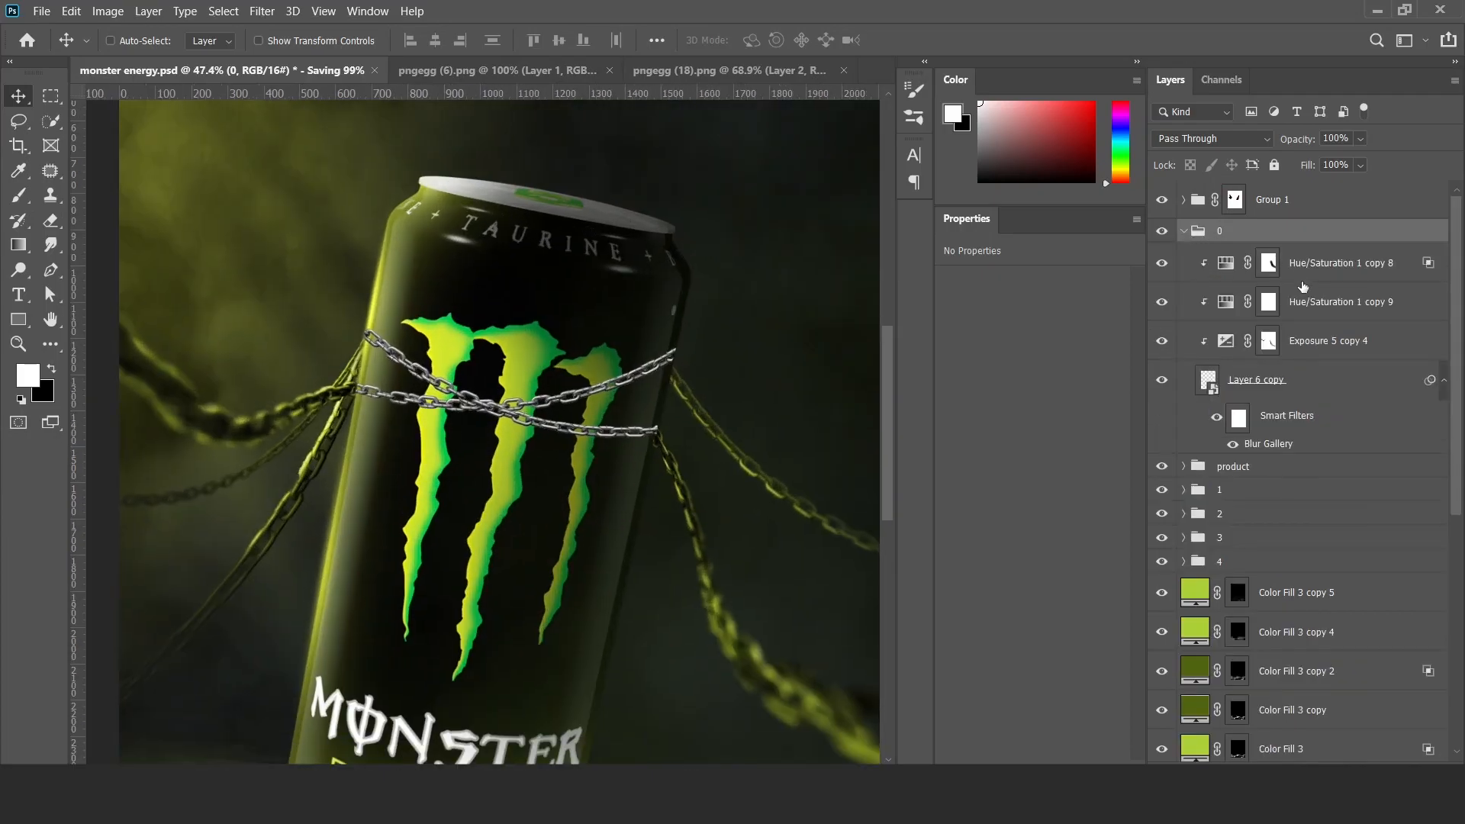
{"action": "left_click", "coordinate": [1297, 343]}
{"action": "left_click", "coordinate": [1301, 262], "text": "shift"}
{"action": "left_click_drag", "start_coordinate": [1301, 263], "coordinate": [1297, 189]}
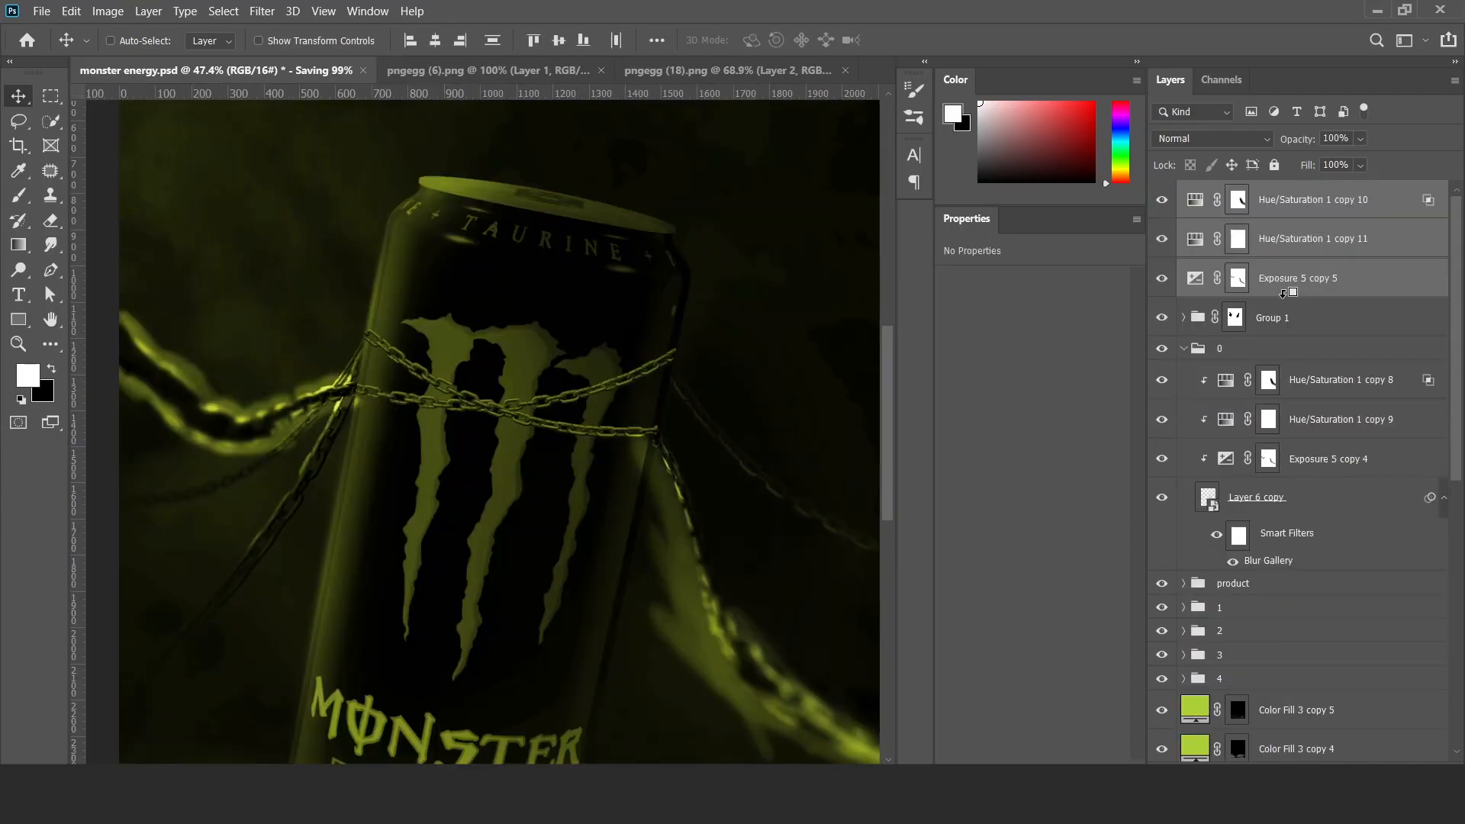
{"action": "left_click", "coordinate": [1284, 297], "text": "alt"}
{"action": "left_click", "coordinate": [1287, 258], "text": "alt"}
{"action": "left_click", "coordinate": [1286, 220], "text": "alt"}
{"action": "left_click", "coordinate": [1183, 348]}
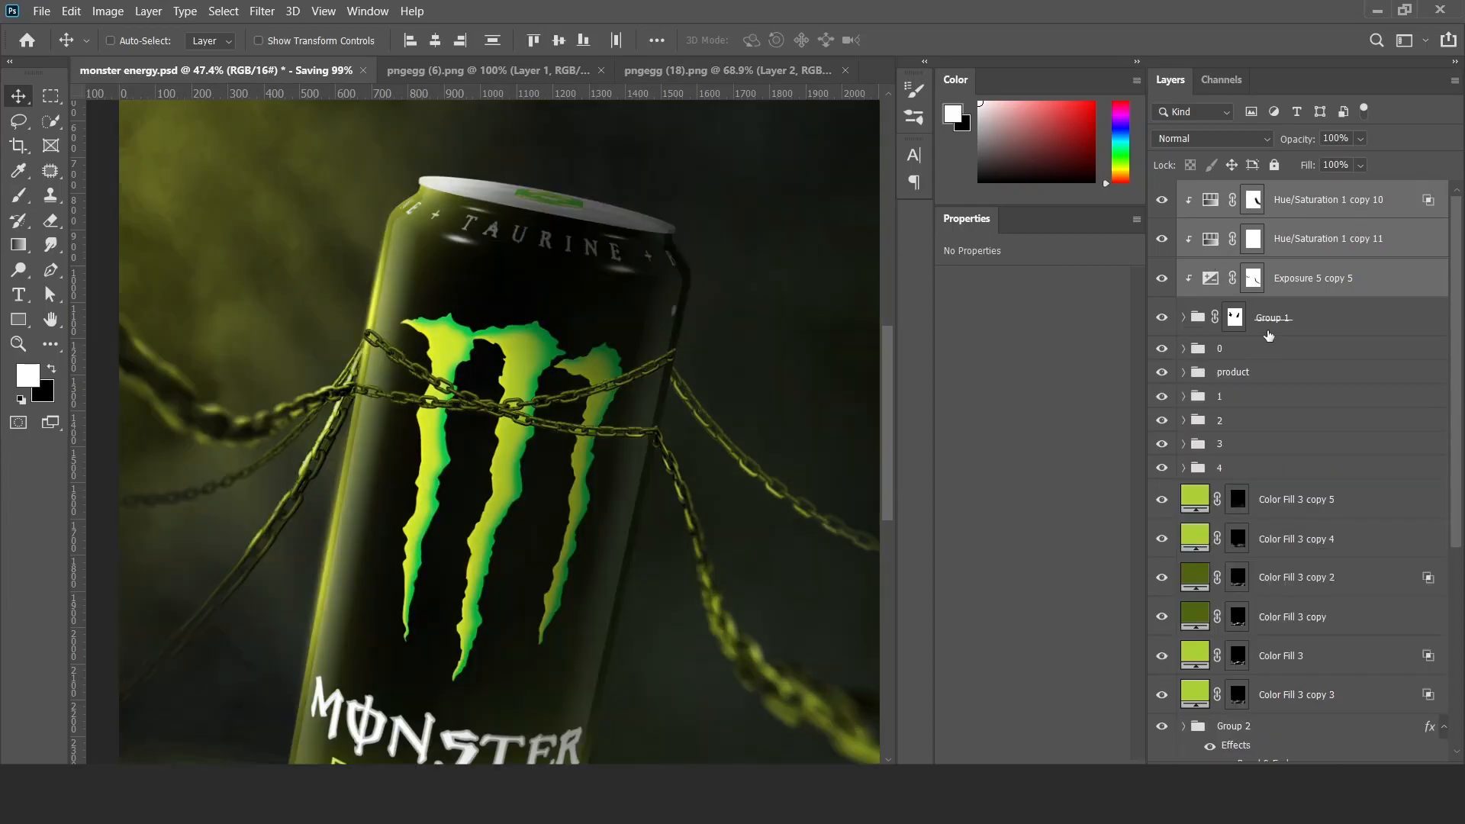
Fill the Exposure 5 copy 5 mask with white and set the layer's exposure to -5.45.
{"action": "left_click", "coordinate": [1209, 284]}
{"action": "key", "text": "alt+BackSpace"}
{"action": "key", "text": "ctrl+i"}
{"action": "key", "text": "ctrl+i"}
{"action": "left_click", "coordinate": [1210, 282]}
{"action": "left_click_drag", "start_coordinate": [981, 330], "coordinate": [976, 328]}
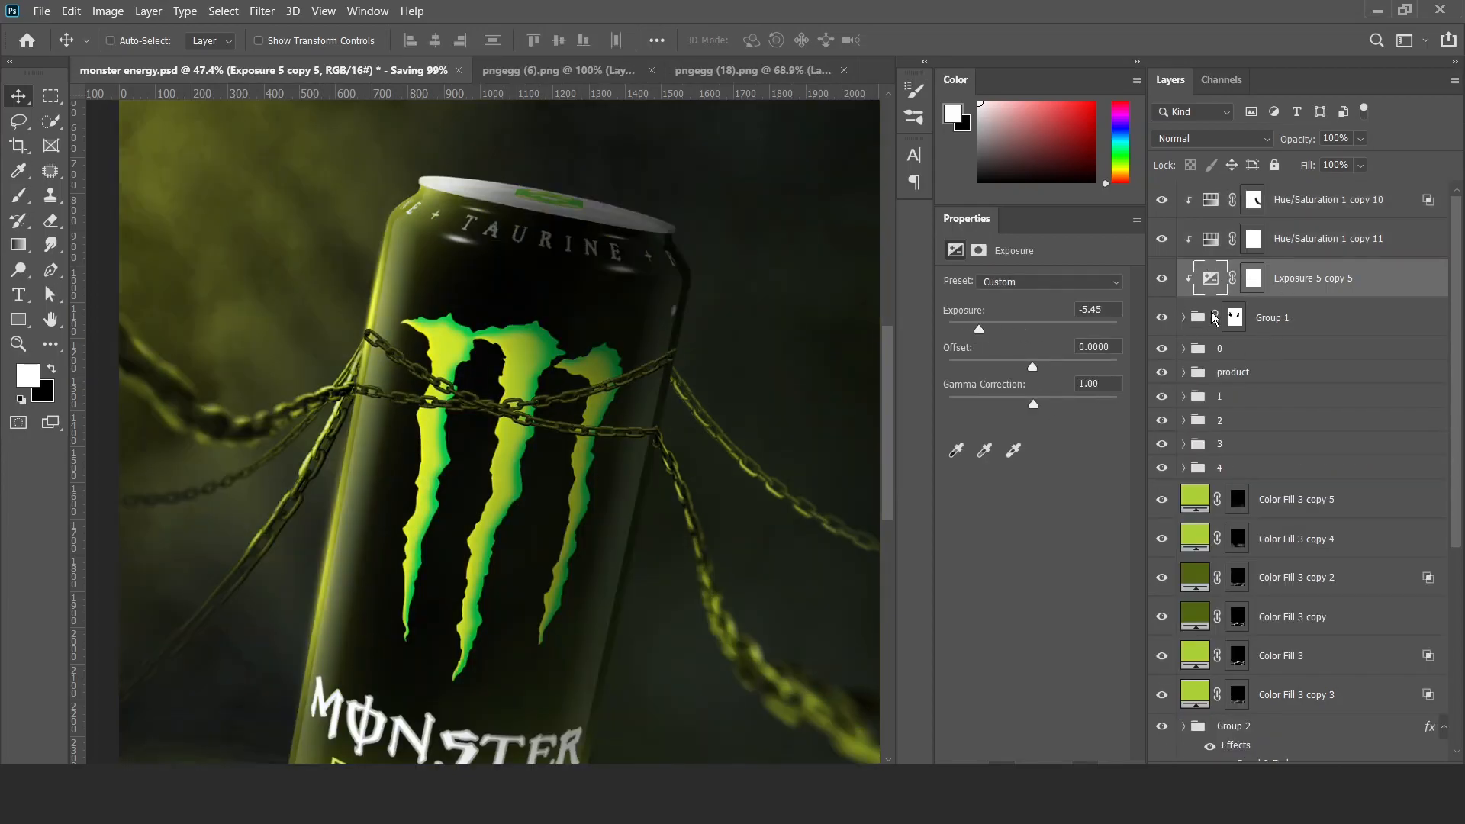
Duplicate Exposure 5 copy 5, set the copy's exposure to +2.50, and invert its mask to black.
{"action": "scroll", "coordinate": [434, 387], "scroll_direction": "up", "scroll_amount": 5}
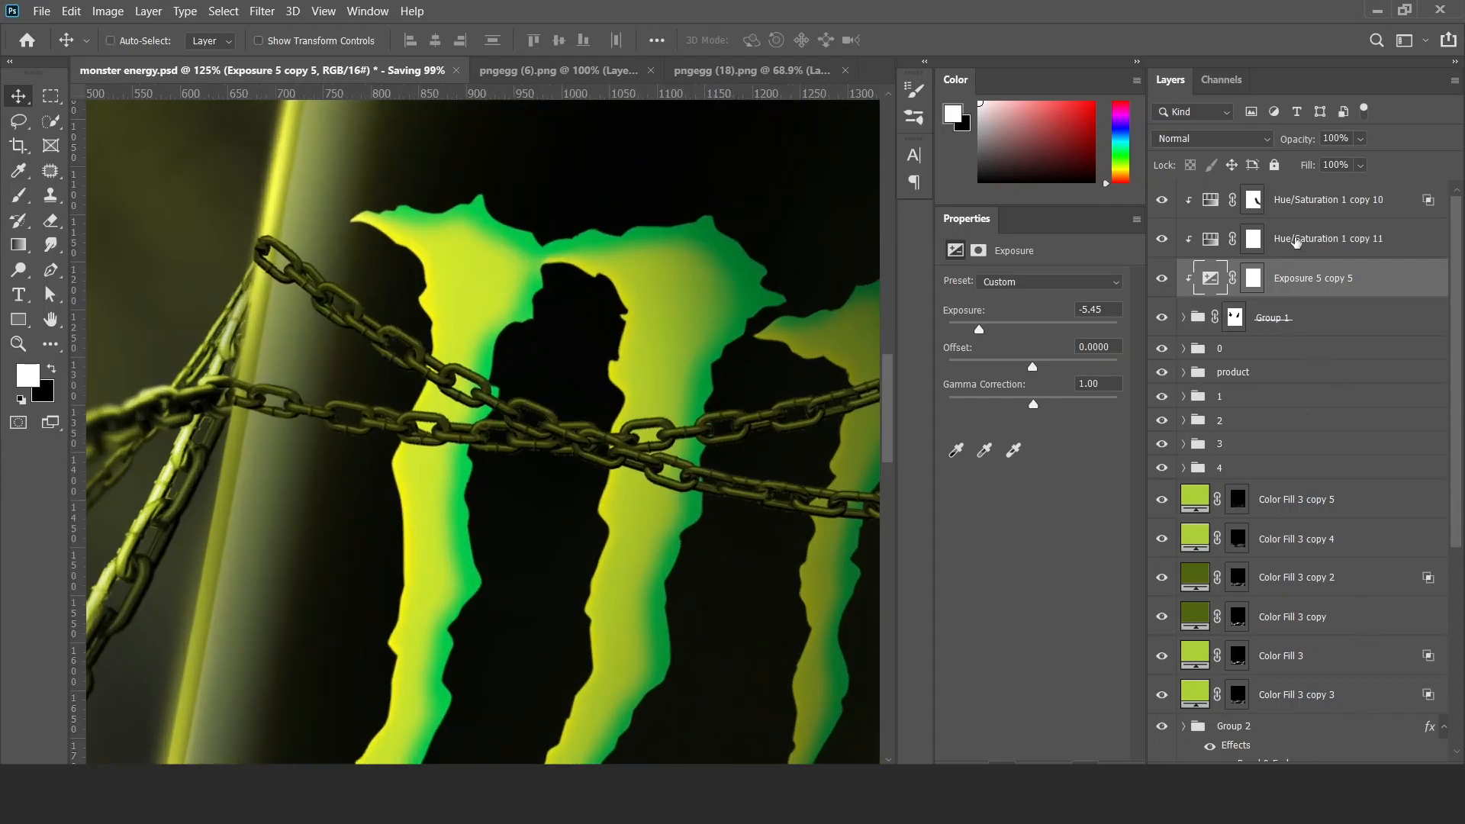
{"action": "key", "text": "ctrl+j"}
{"action": "left_click_drag", "start_coordinate": [979, 328], "coordinate": [1064, 334]}
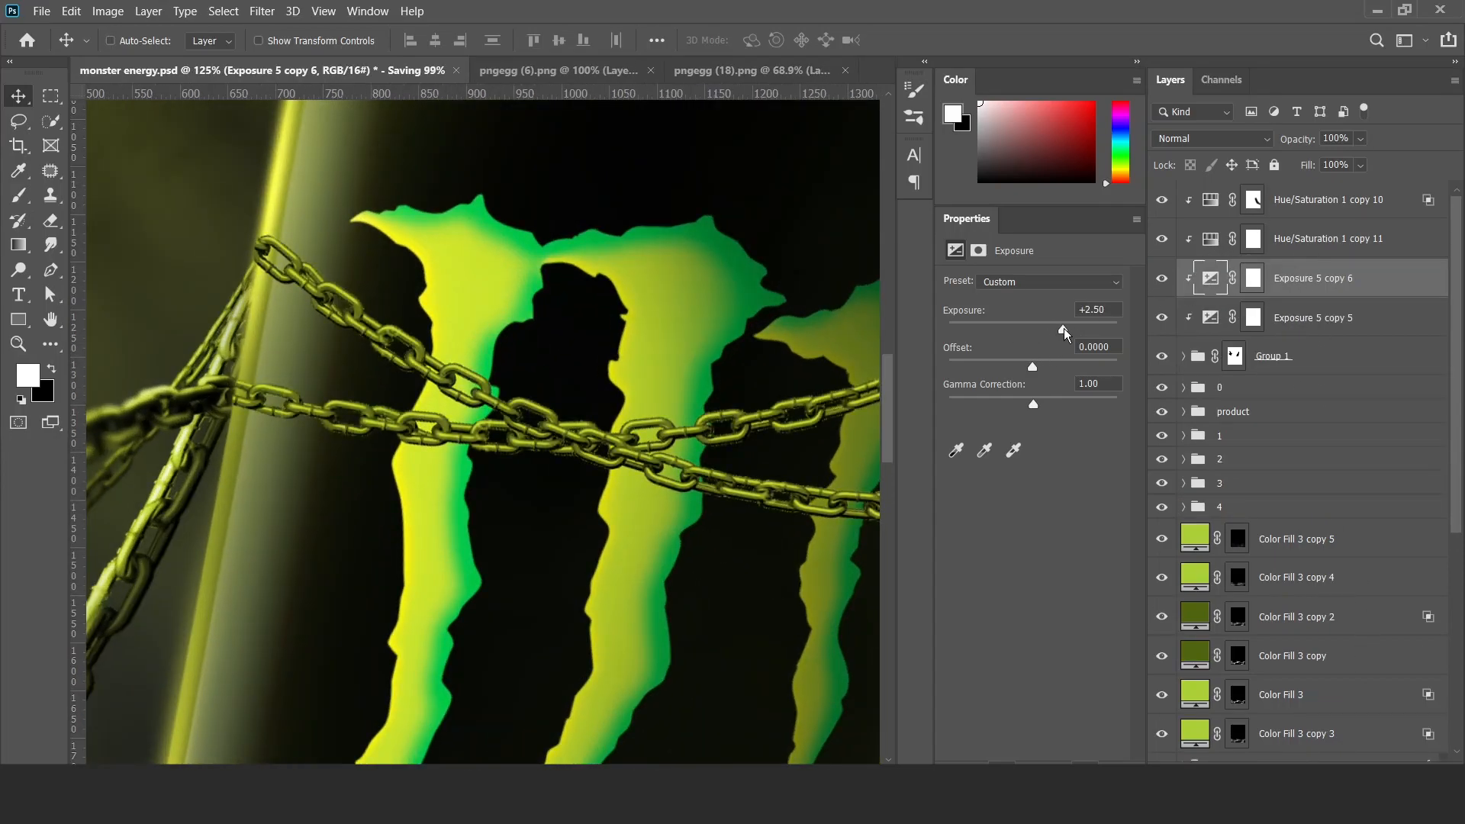
{"action": "left_click", "coordinate": [1252, 279]}
{"action": "key", "text": "ctrl+i"}
Paint white on the Exposure 5 copy 6 mask along the chains crossing the can to brighten their highlights.
{"action": "key", "text": "b"}
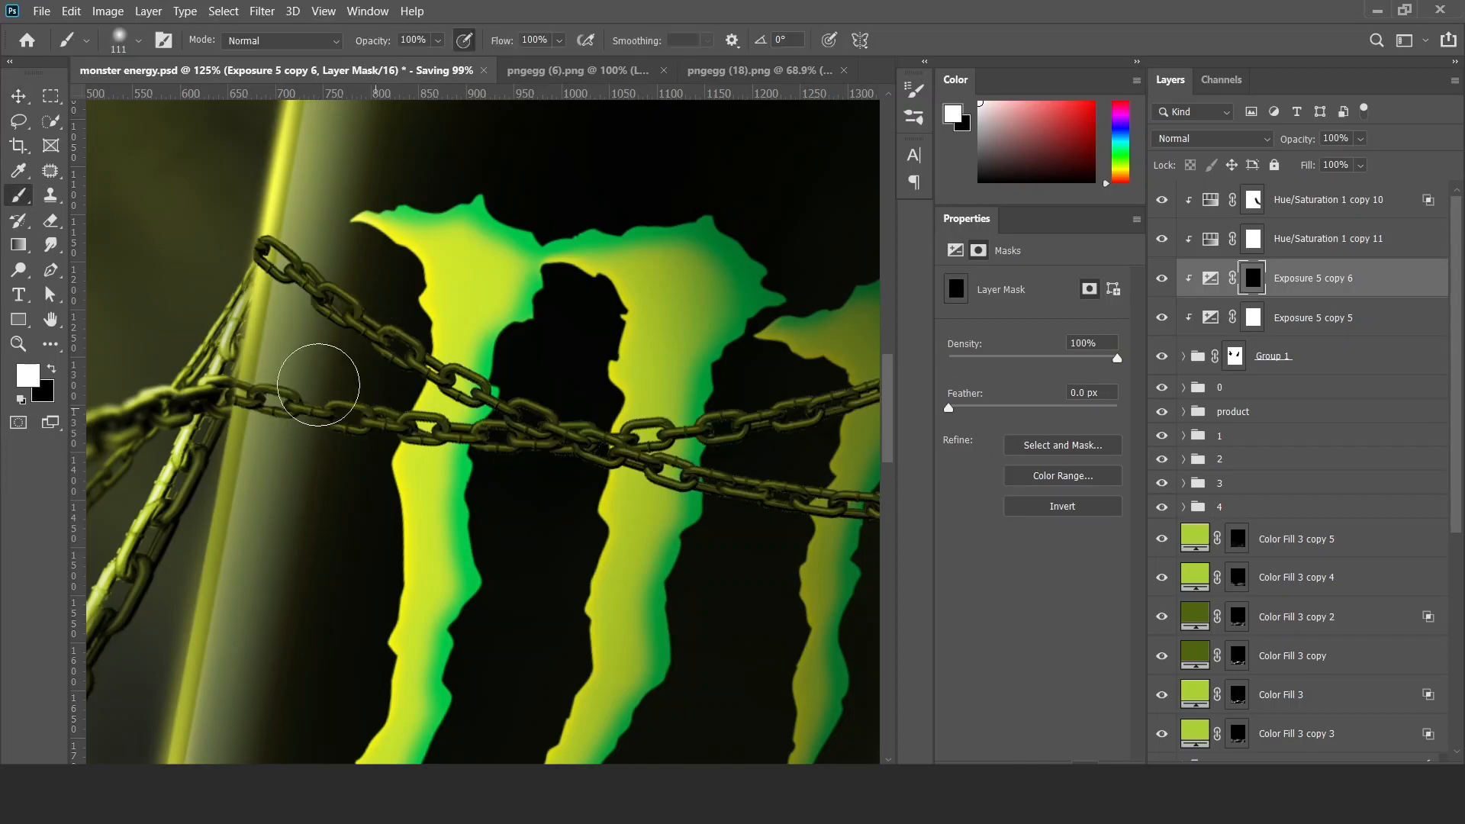
{"action": "key", "text": "x"}
{"action": "key", "text": "x"}
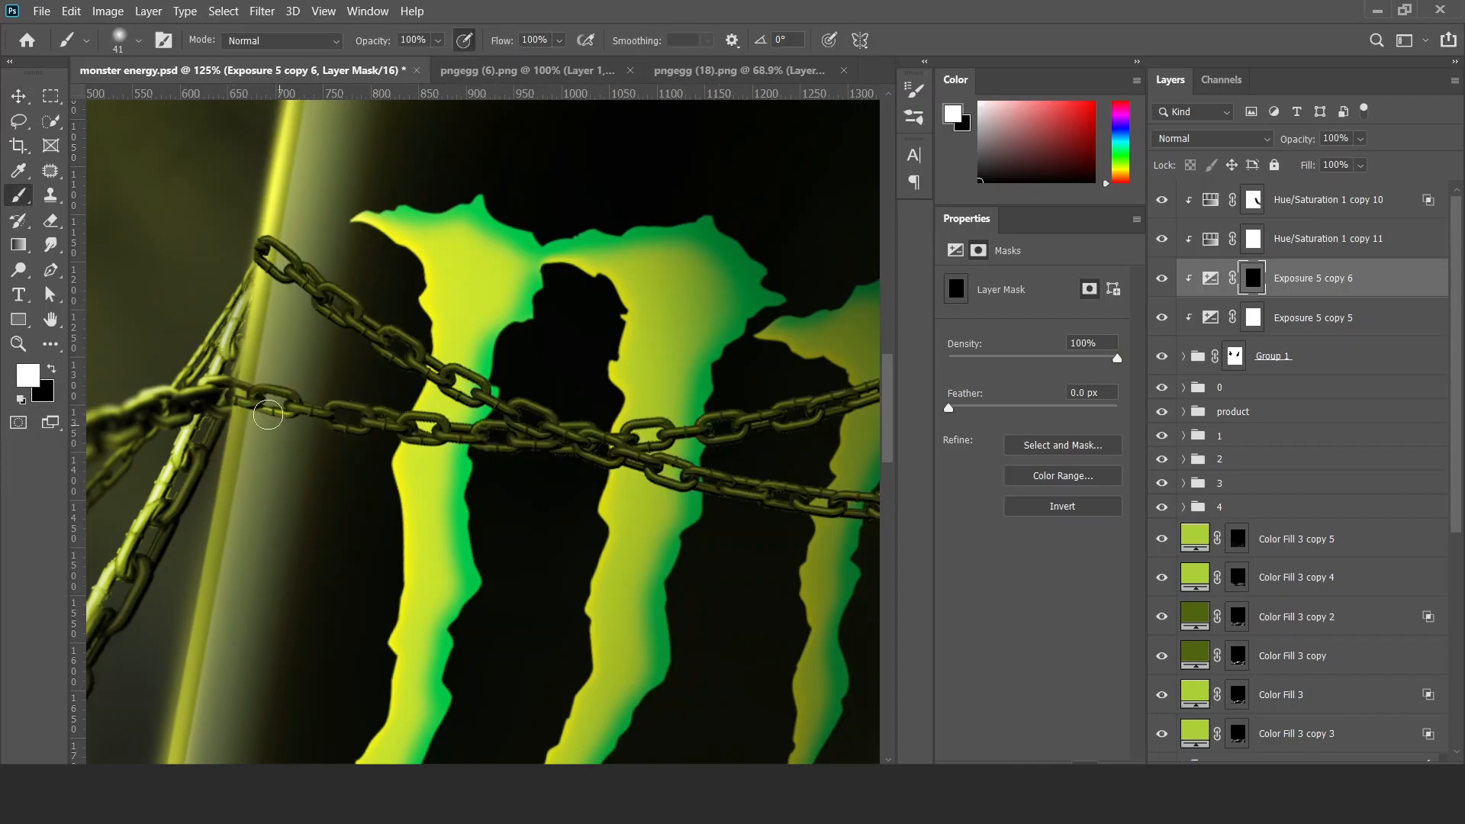
{"action": "mouse_move", "coordinate": [269, 265]}
{"action": "left_mouse_down"}
{"action": "mouse_move", "coordinate": [368, 351]}
{"action": "mouse_move", "coordinate": [461, 392]}
{"action": "left_mouse_up"}
{"action": "mouse_move", "coordinate": [641, 485]}
{"action": "left_mouse_down"}
{"action": "mouse_move", "coordinate": [445, 446]}
{"action": "mouse_move", "coordinate": [780, 496]}
{"action": "left_mouse_up"}
{"action": "left_click_drag", "start_coordinate": [694, 370], "coordinate": [851, 293]}
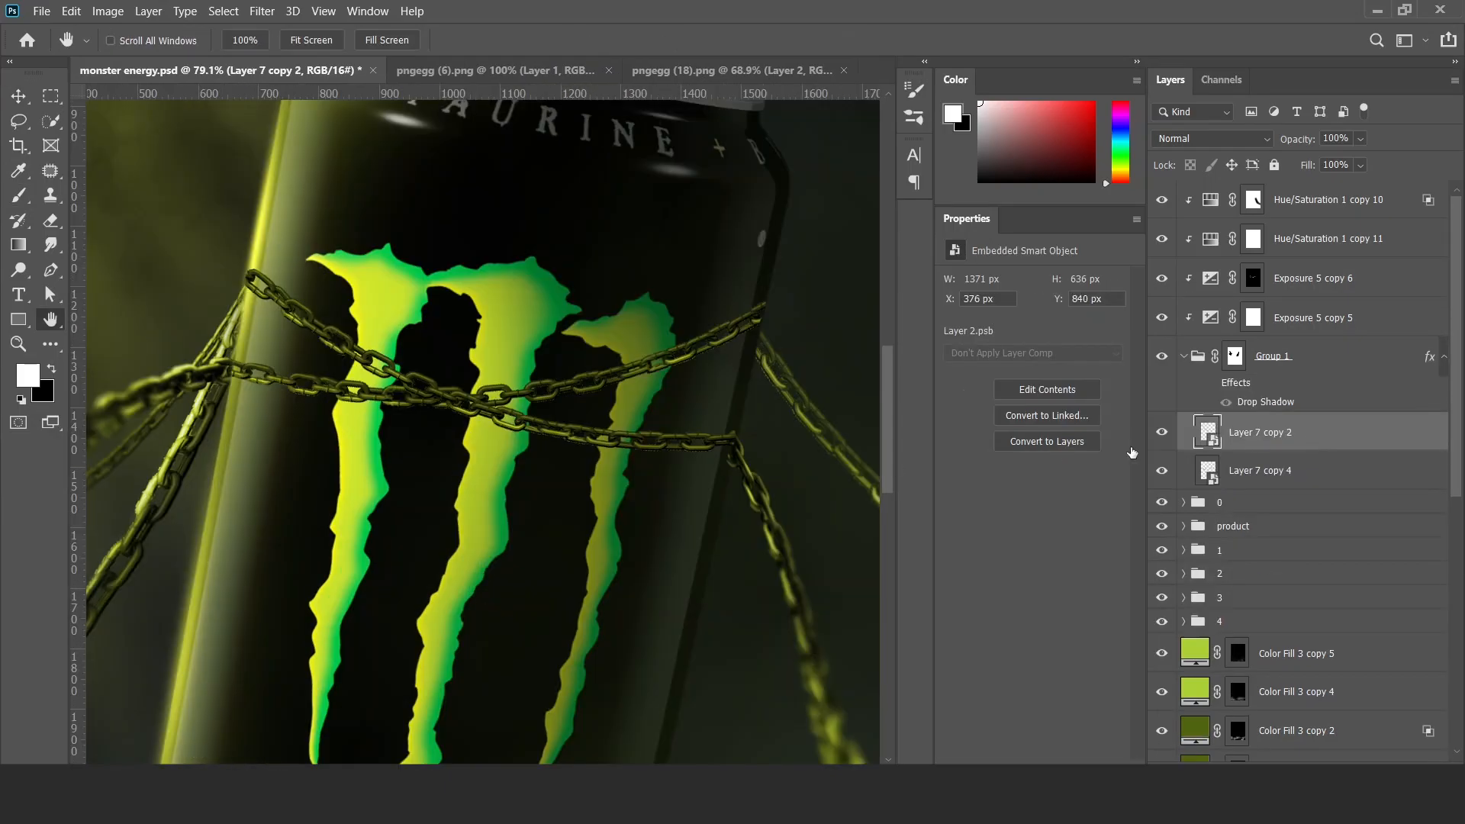
Add a Multiply Drop Shadow to Layer 7 copy 2 with 76% opacity and 7 px size, adjusting its distance and angle.
{"action": "left_click", "coordinate": [766, 547]}
{"action": "left_click", "coordinate": [1086, 261]}
{"action": "left_click", "coordinate": [1023, 365]}
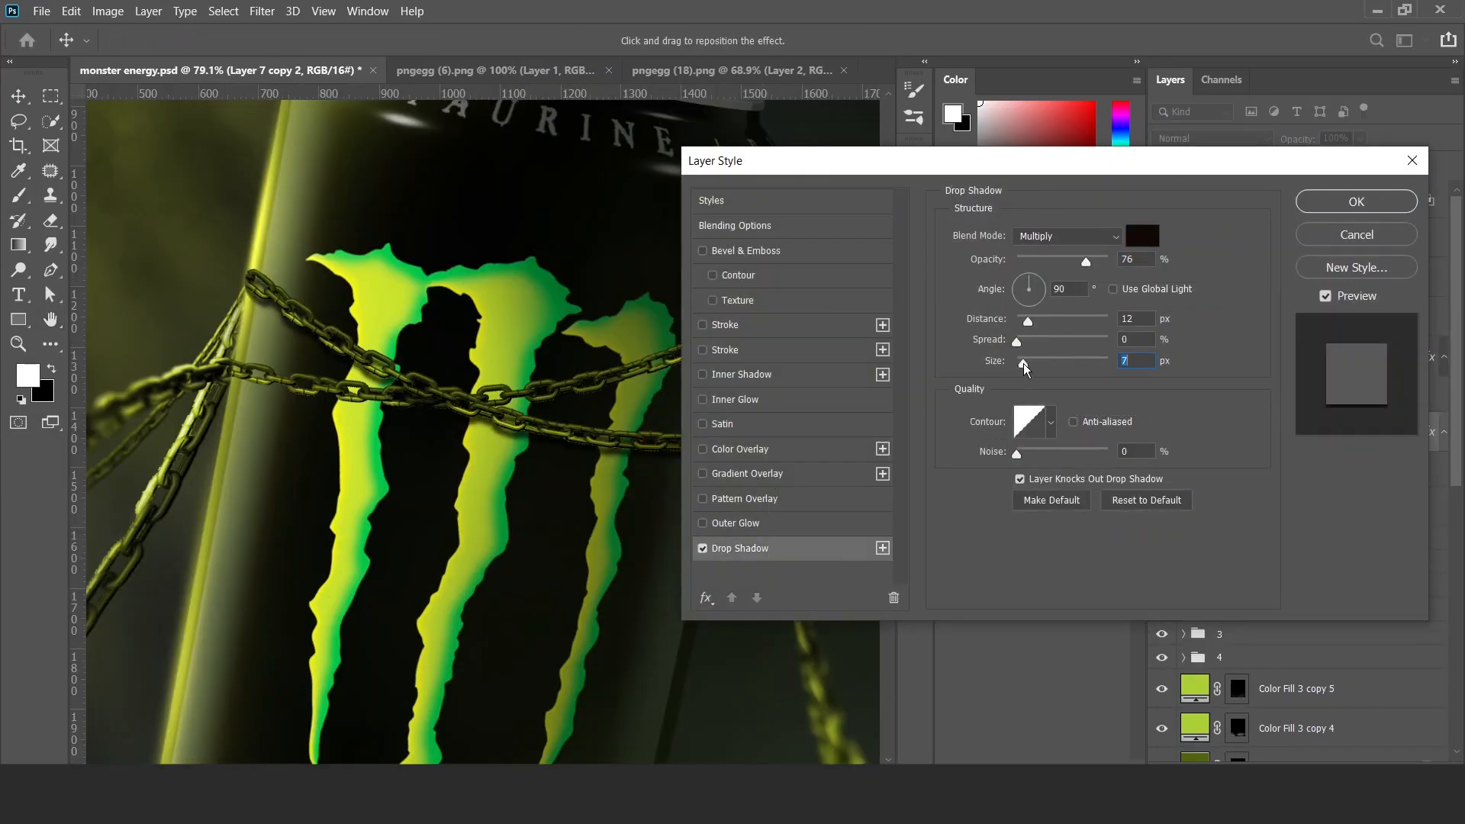
{"action": "left_click", "coordinate": [1027, 320]}
{"action": "left_click", "coordinate": [1021, 284]}
{"action": "left_click", "coordinate": [1306, 206]}
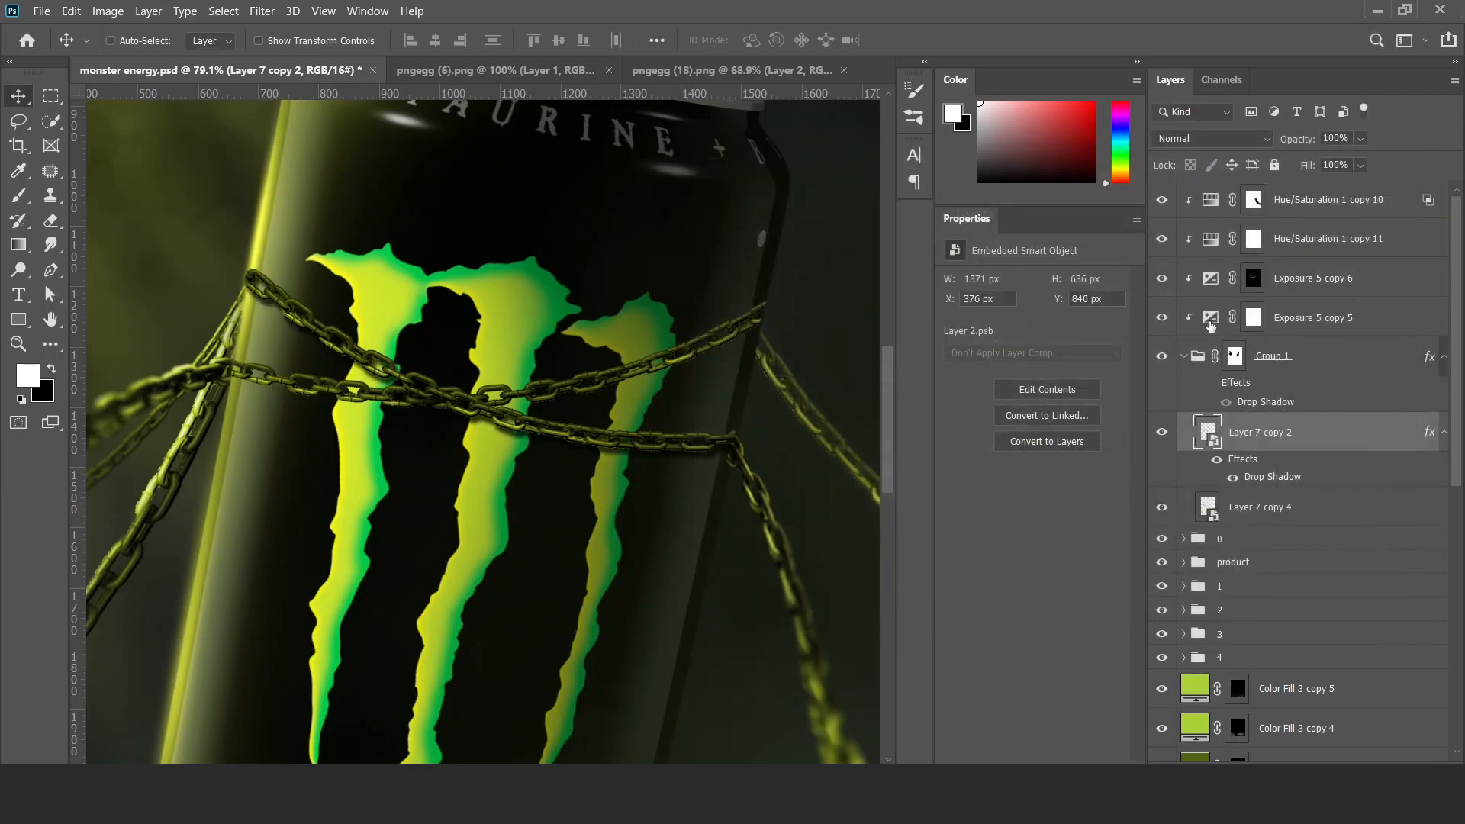
Add a black Multiply Inner Shadow to Layer 7 copy 2 with 46% opacity, -65° angle, 9 px distance and 0 px size.
{"action": "double_click", "coordinate": [1323, 440]}
{"action": "left_click", "coordinate": [740, 374]}
{"action": "left_click", "coordinate": [1144, 243]}
{"action": "left_click", "coordinate": [1260, 147]}
{"action": "left_click", "coordinate": [1068, 236]}
{"action": "left_click", "coordinate": [1039, 309]}
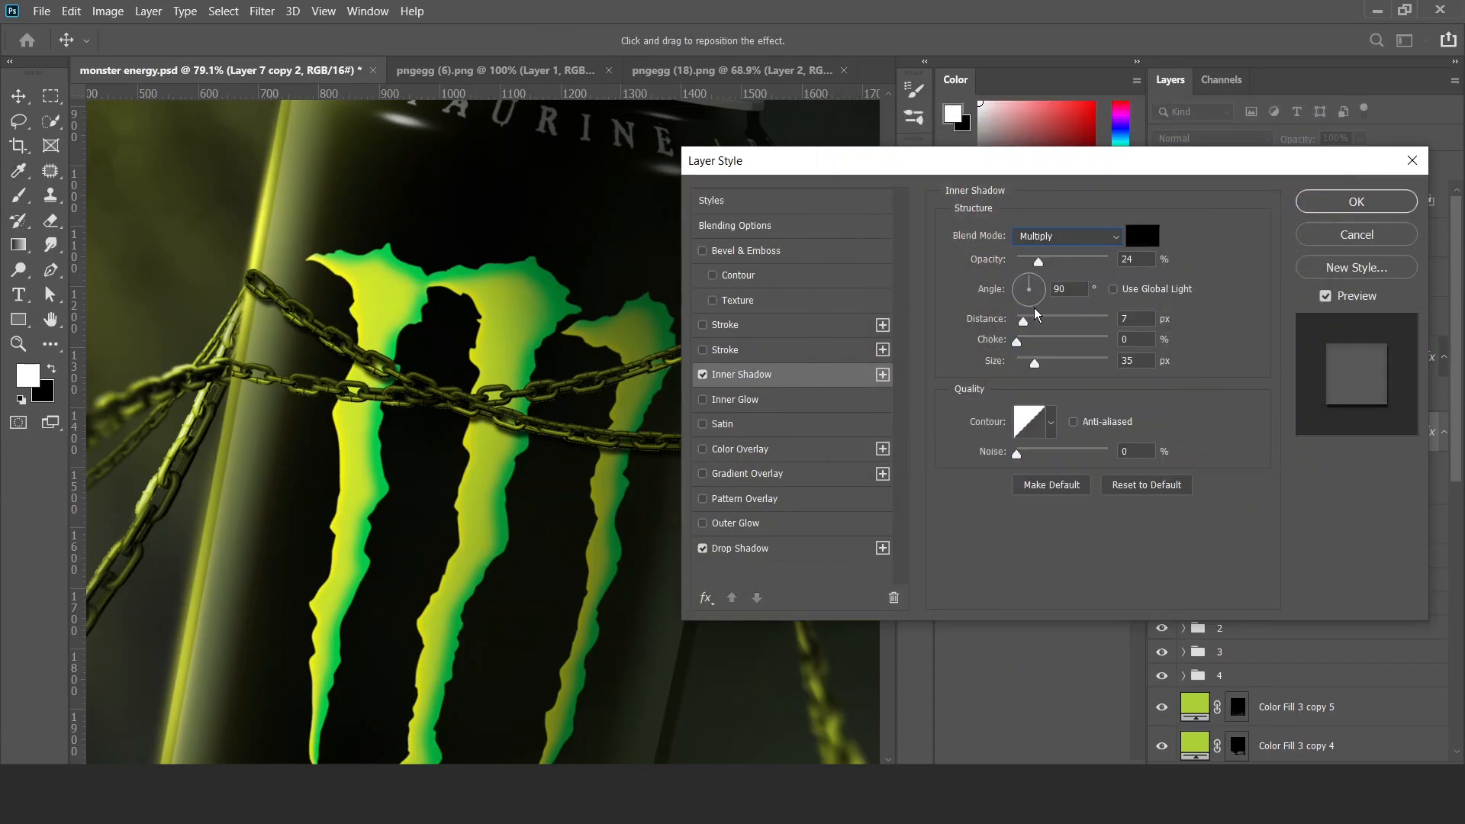
{"action": "left_click", "coordinate": [1079, 260]}
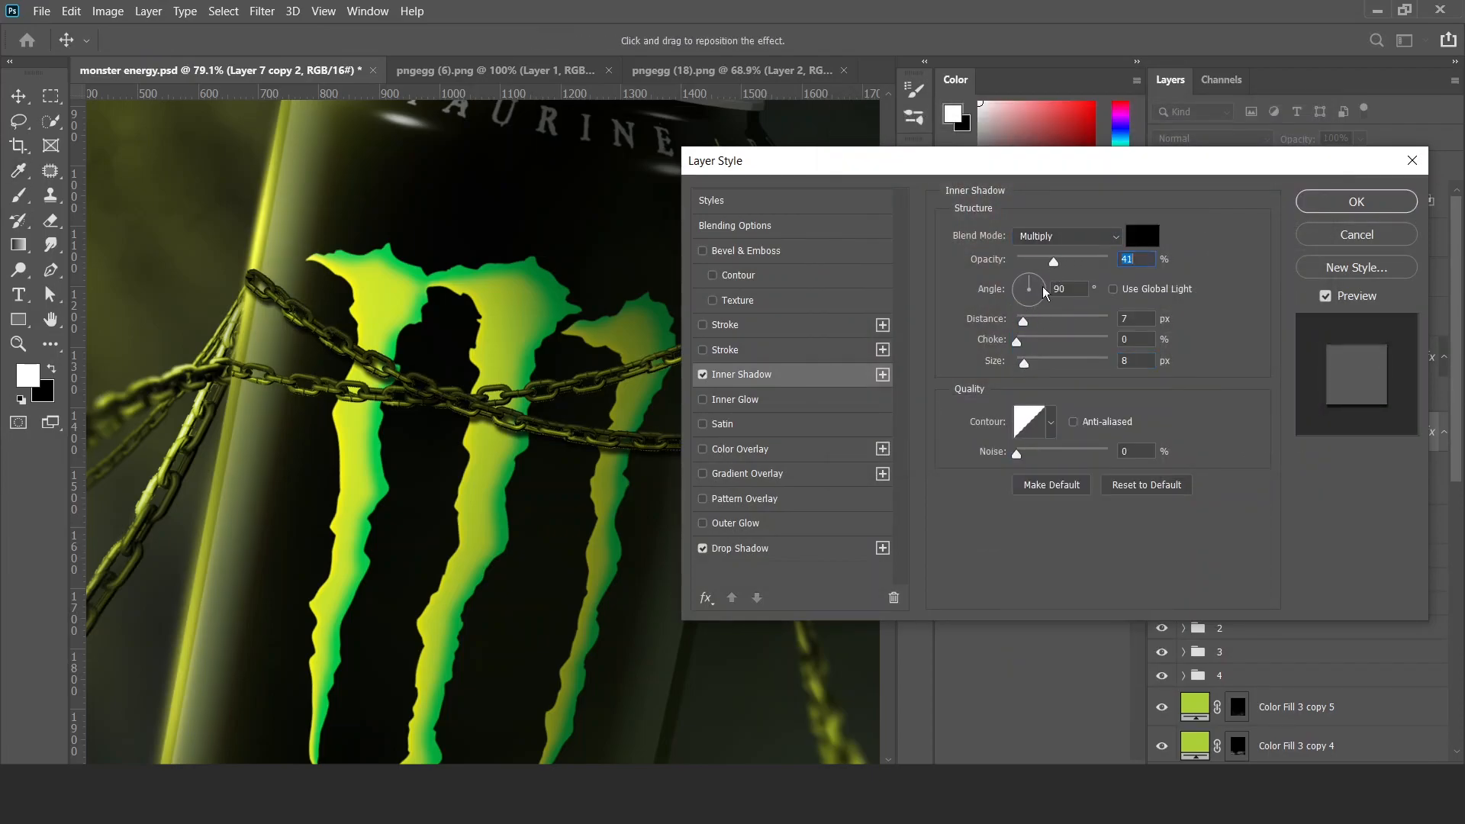
{"action": "mouse_move", "coordinate": [1013, 316]}
{"action": "left_mouse_down"}
{"action": "mouse_move", "coordinate": [1043, 319]}
{"action": "mouse_move", "coordinate": [1028, 329]}
{"action": "left_mouse_up"}
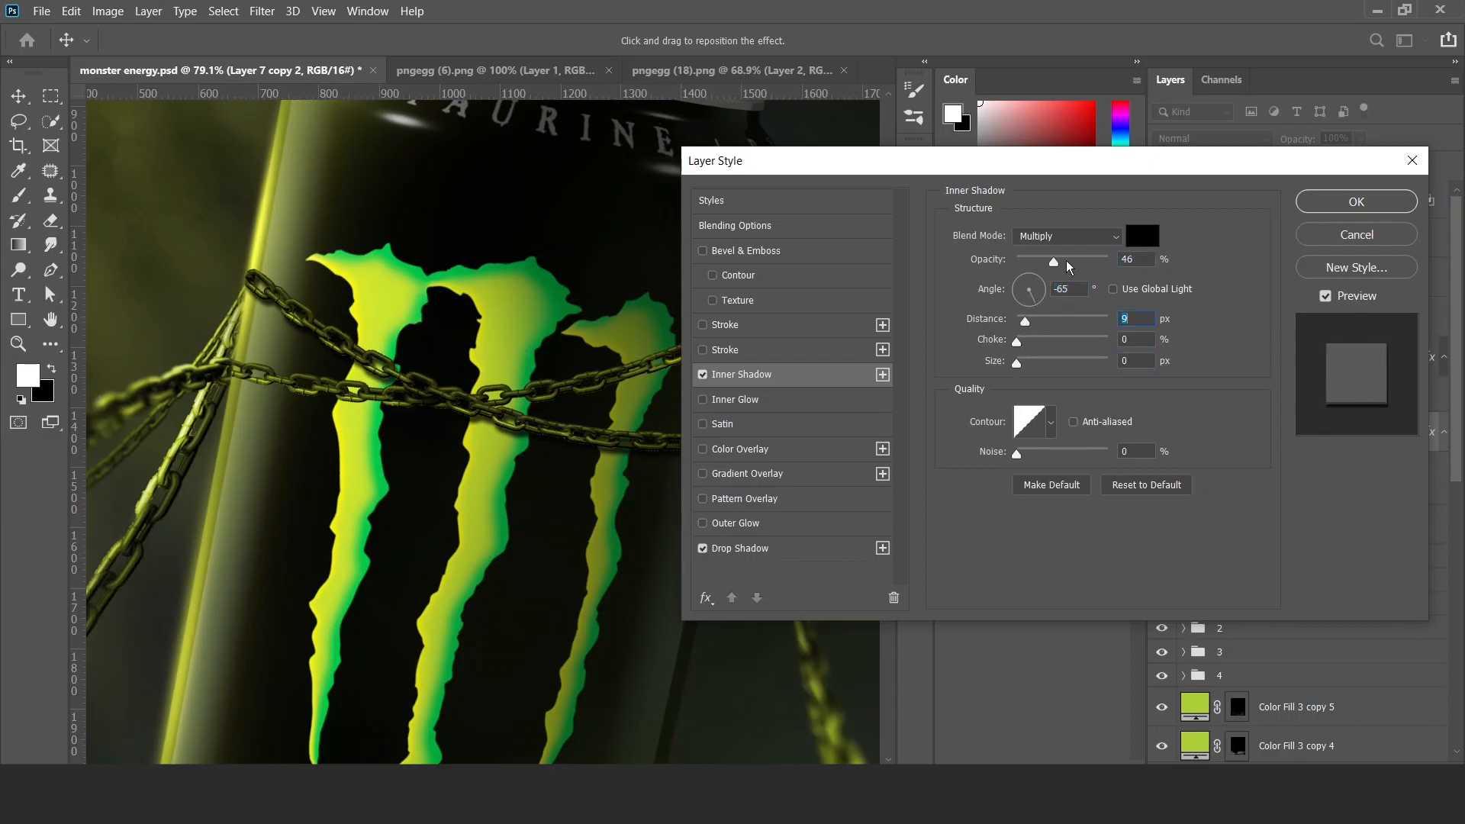
{"action": "left_click", "coordinate": [1355, 202]}
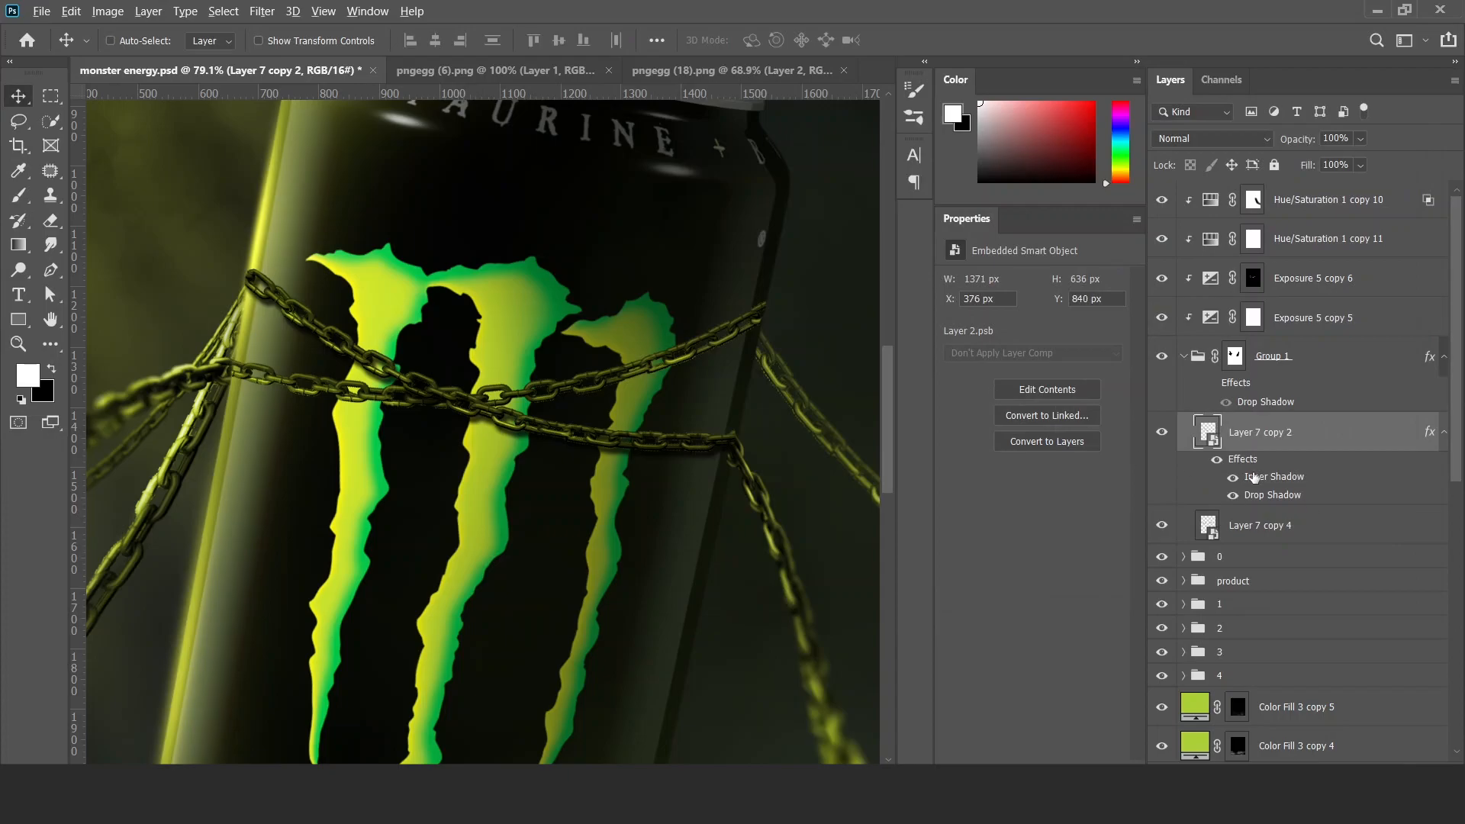
Copy the Inner Shadow and Drop Shadow effects from Layer 7 copy 2 onto Layer 7 copy 4.
{"action": "left_click_drag", "start_coordinate": [1254, 531], "coordinate": [1254, 532]}
{"action": "scroll", "coordinate": [456, 370], "scroll_direction": "down", "scroll_amount": 3}
{"action": "scroll", "coordinate": [456, 370], "scroll_direction": "up", "scroll_amount": 2}
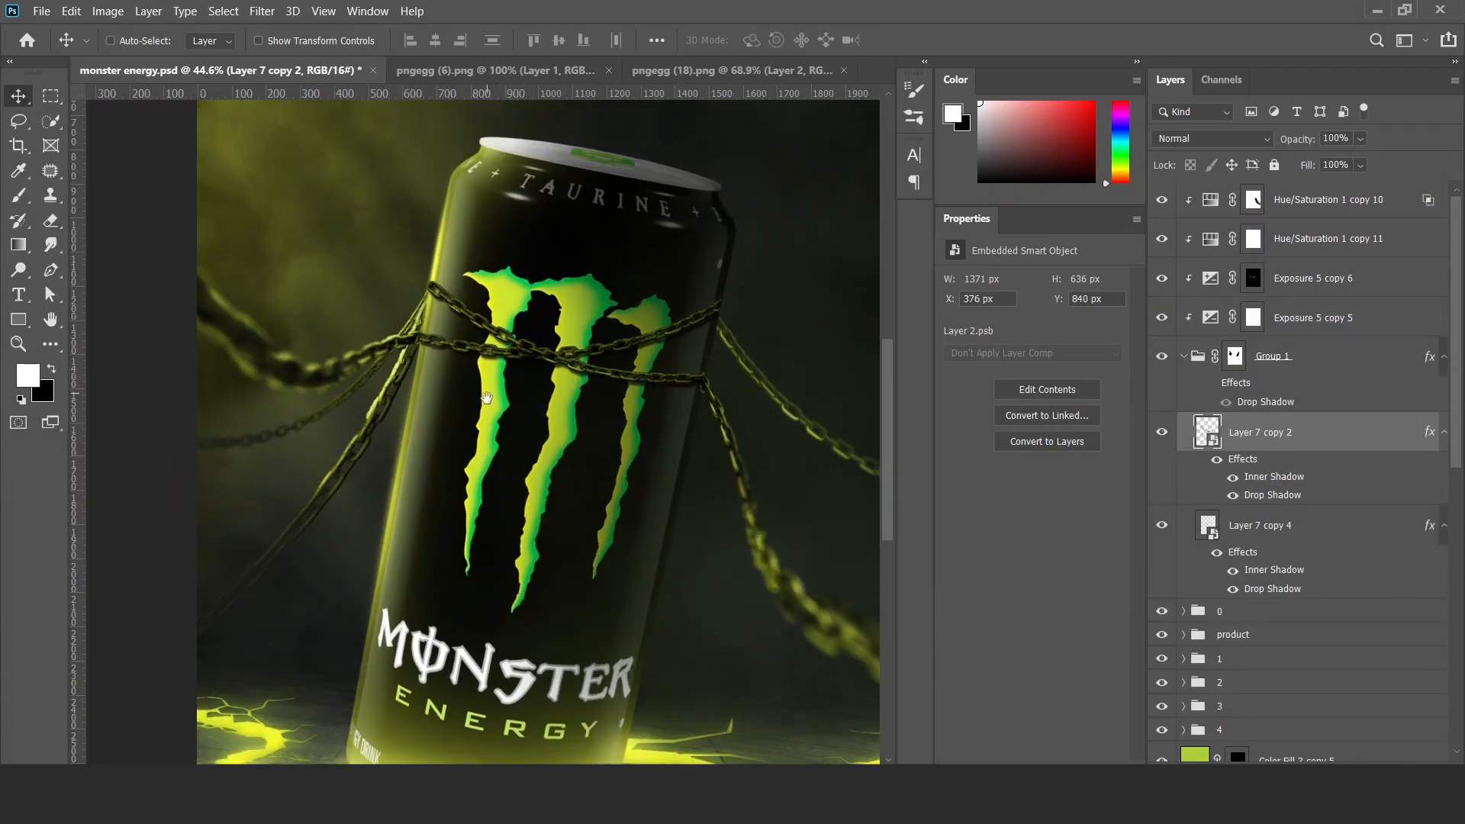
Apply a Field Blur to Layer 7 copy 2 with 0 px at the chain crossing, 3 px at the can's right edge and 2 px at its left.
{"action": "scroll", "coordinate": [456, 370], "scroll_direction": "up", "scroll_amount": 3}
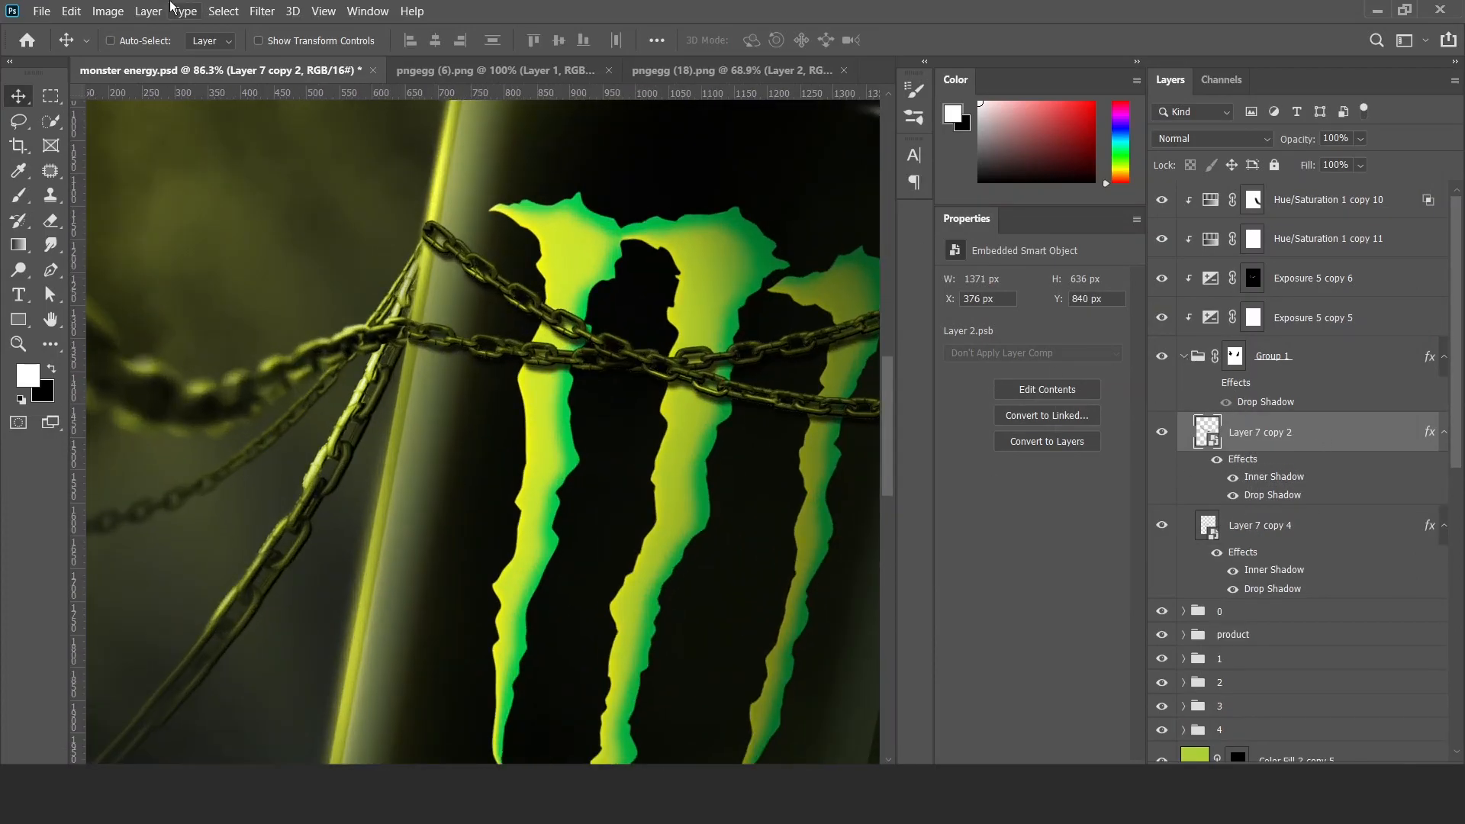
{"action": "left_click", "coordinate": [262, 11]}
{"action": "left_click", "coordinate": [534, 239]}
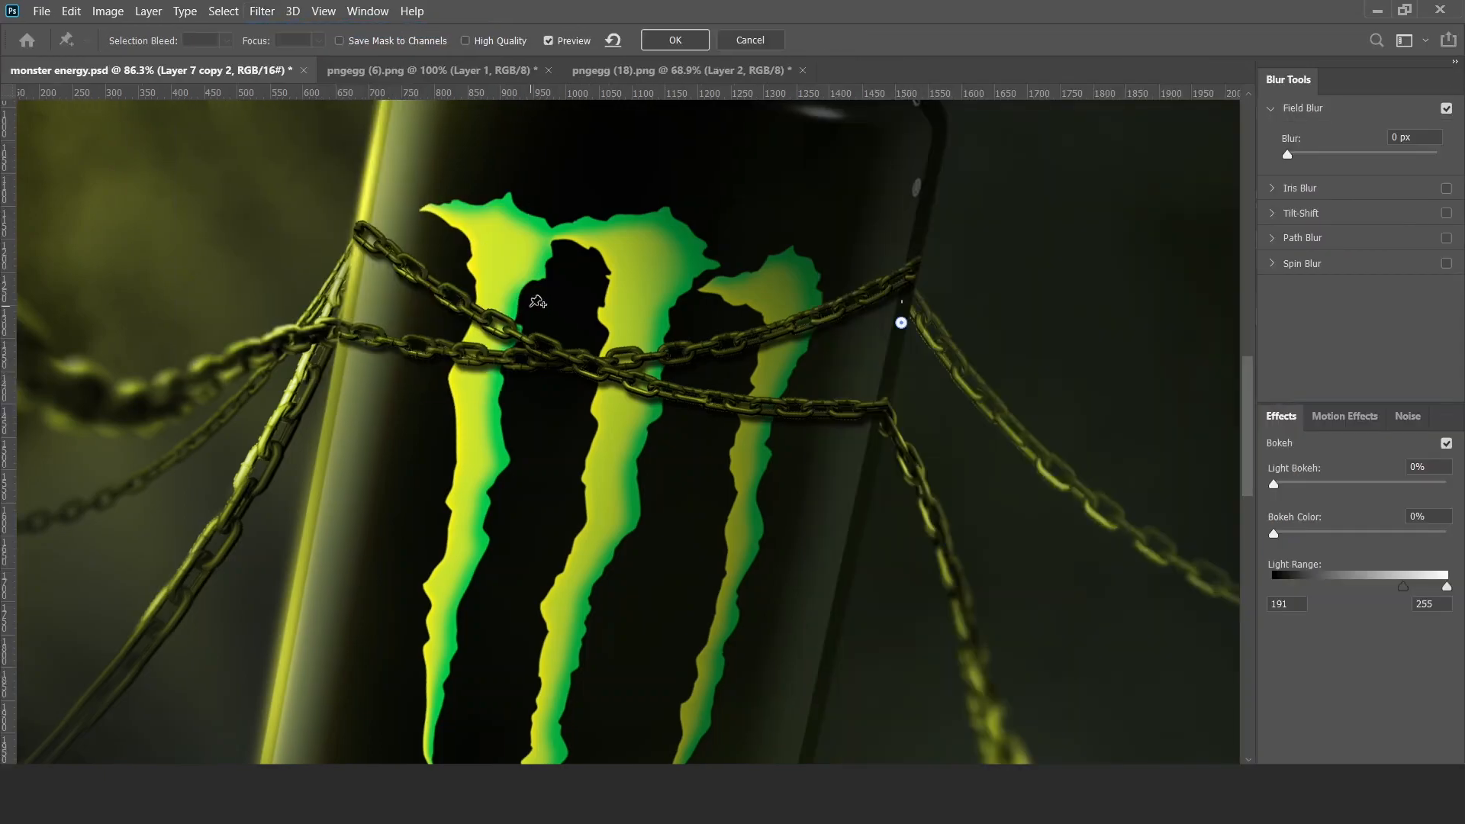
{"action": "left_click_drag", "start_coordinate": [901, 323], "coordinate": [590, 363]}
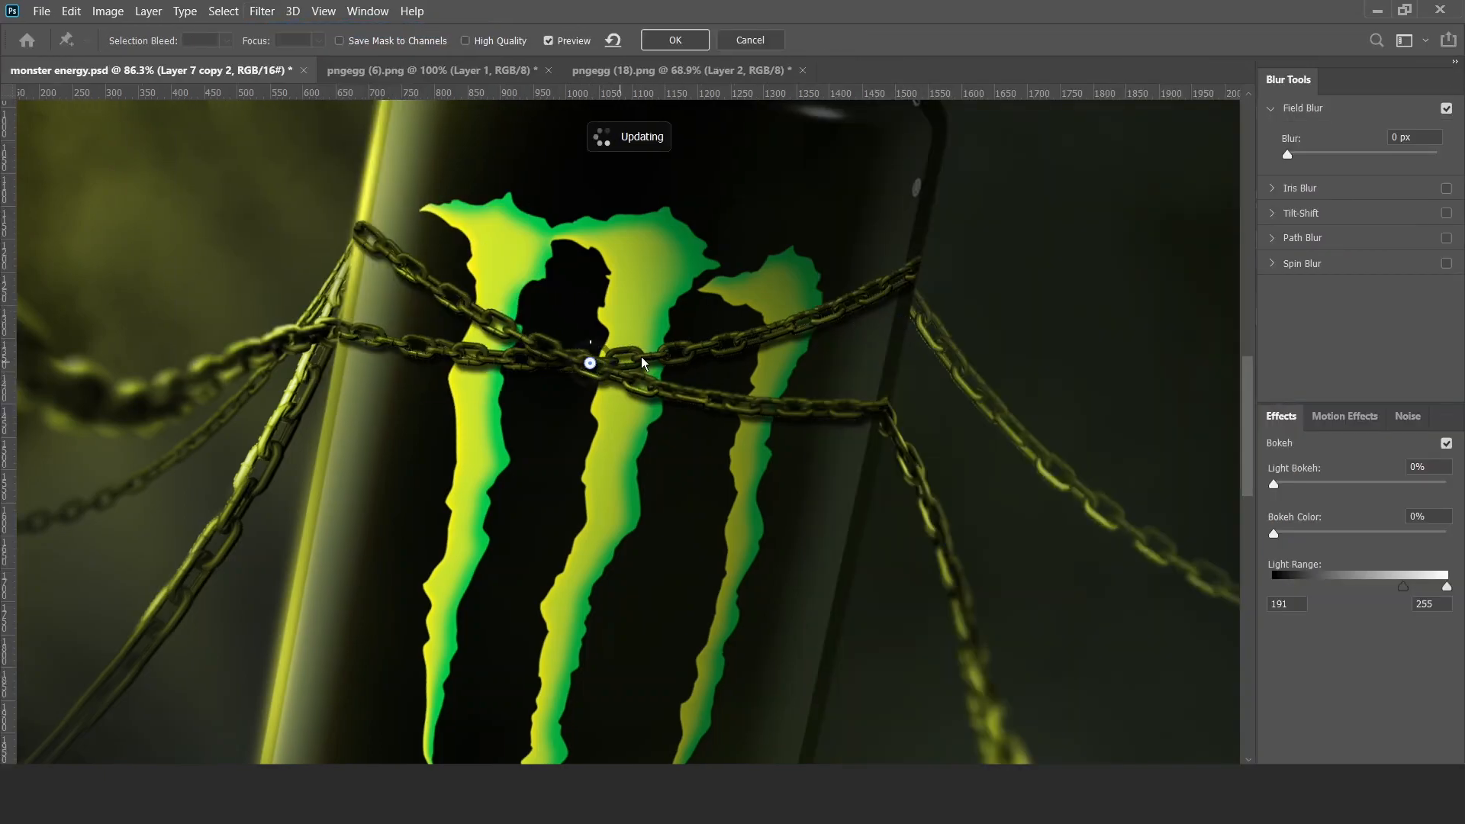
{"action": "left_click", "coordinate": [919, 271]}
{"action": "left_click_drag", "start_coordinate": [929, 262], "coordinate": [946, 254]}
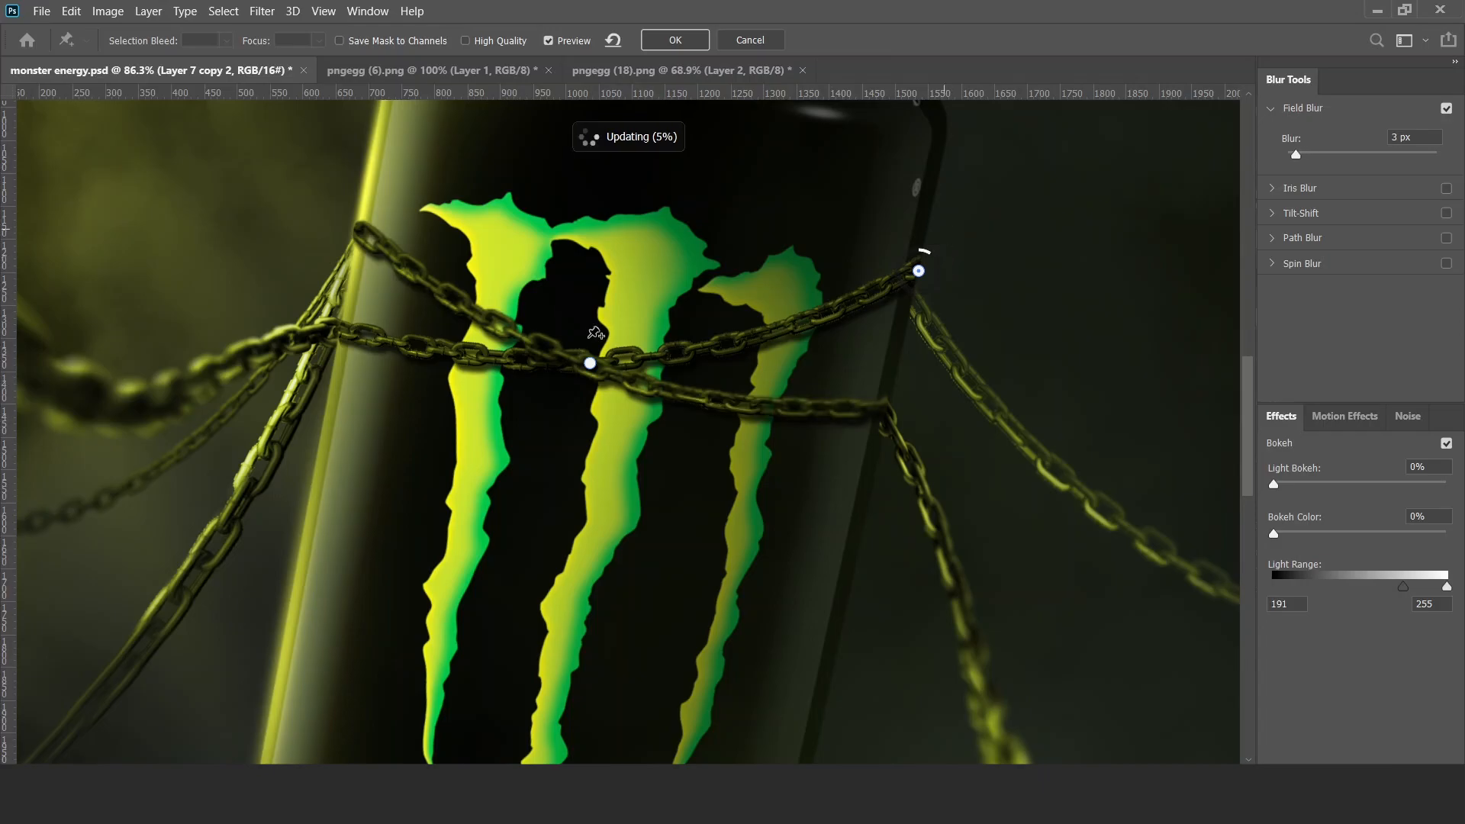
{"action": "left_click", "coordinate": [355, 236]}
{"action": "left_click_drag", "start_coordinate": [355, 217], "coordinate": [357, 204]}
{"action": "left_click", "coordinate": [675, 40]}
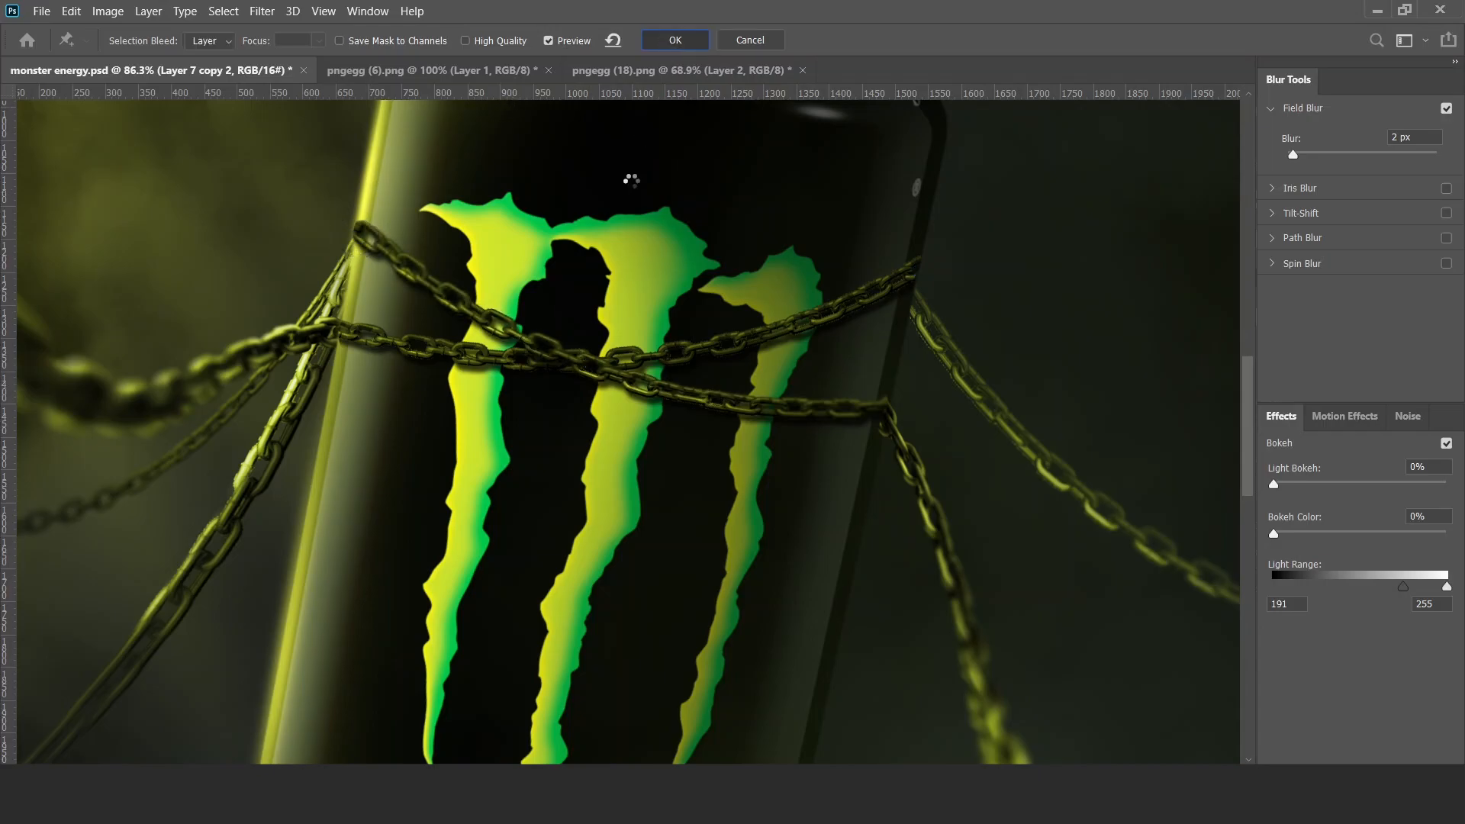
{"action": "key", "text": "ctrl+0"}
Apply a Field Blur to Layer 7 copy 4 with pins at the chain crossing and both chain ends, using 3 px at the left end.
{"action": "scroll", "coordinate": [421, 328], "scroll_direction": "up", "scroll_amount": 4}
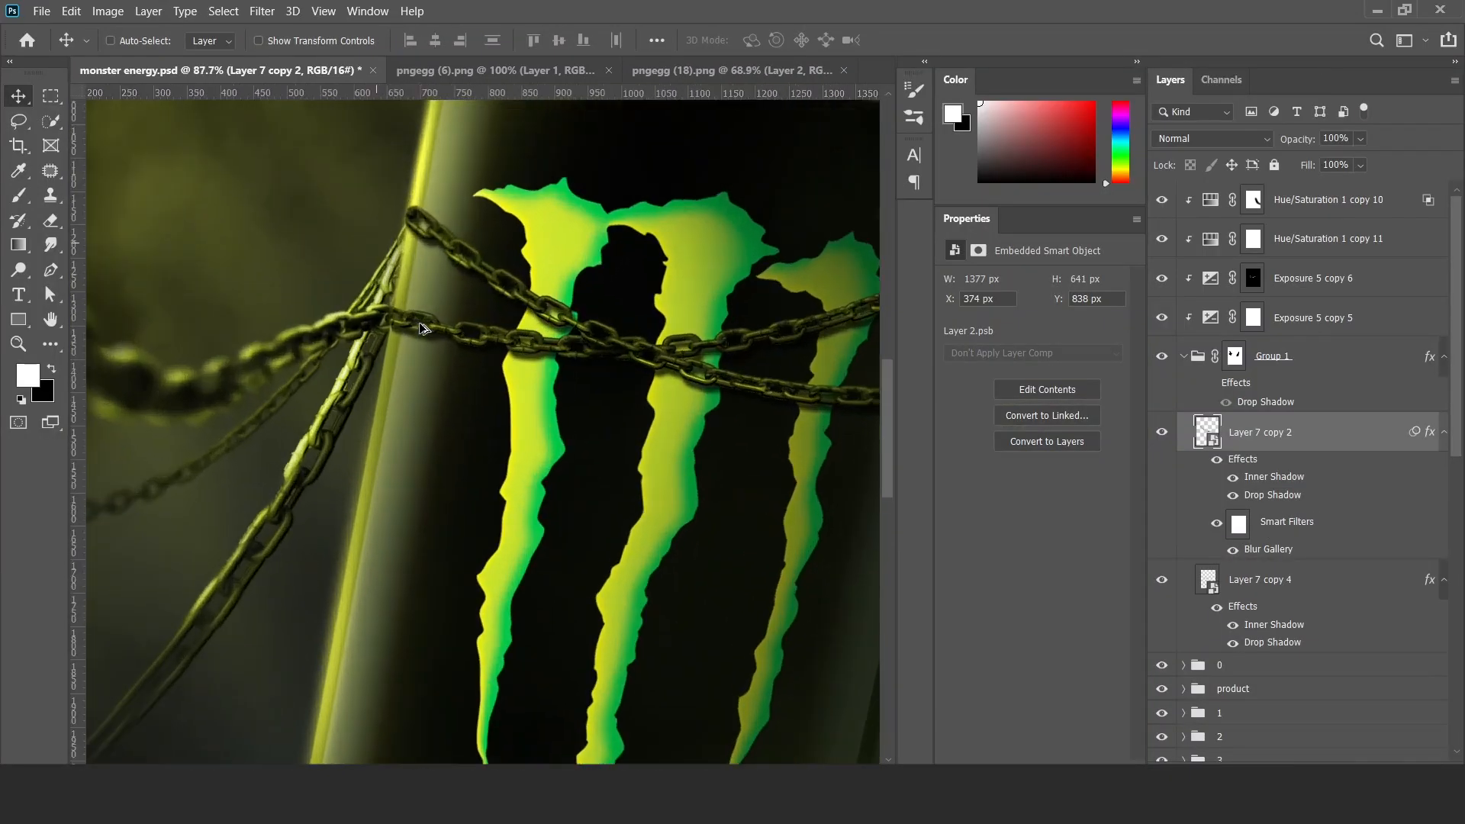
{"action": "left_click", "coordinate": [1411, 584]}
{"action": "left_click", "coordinate": [262, 10]}
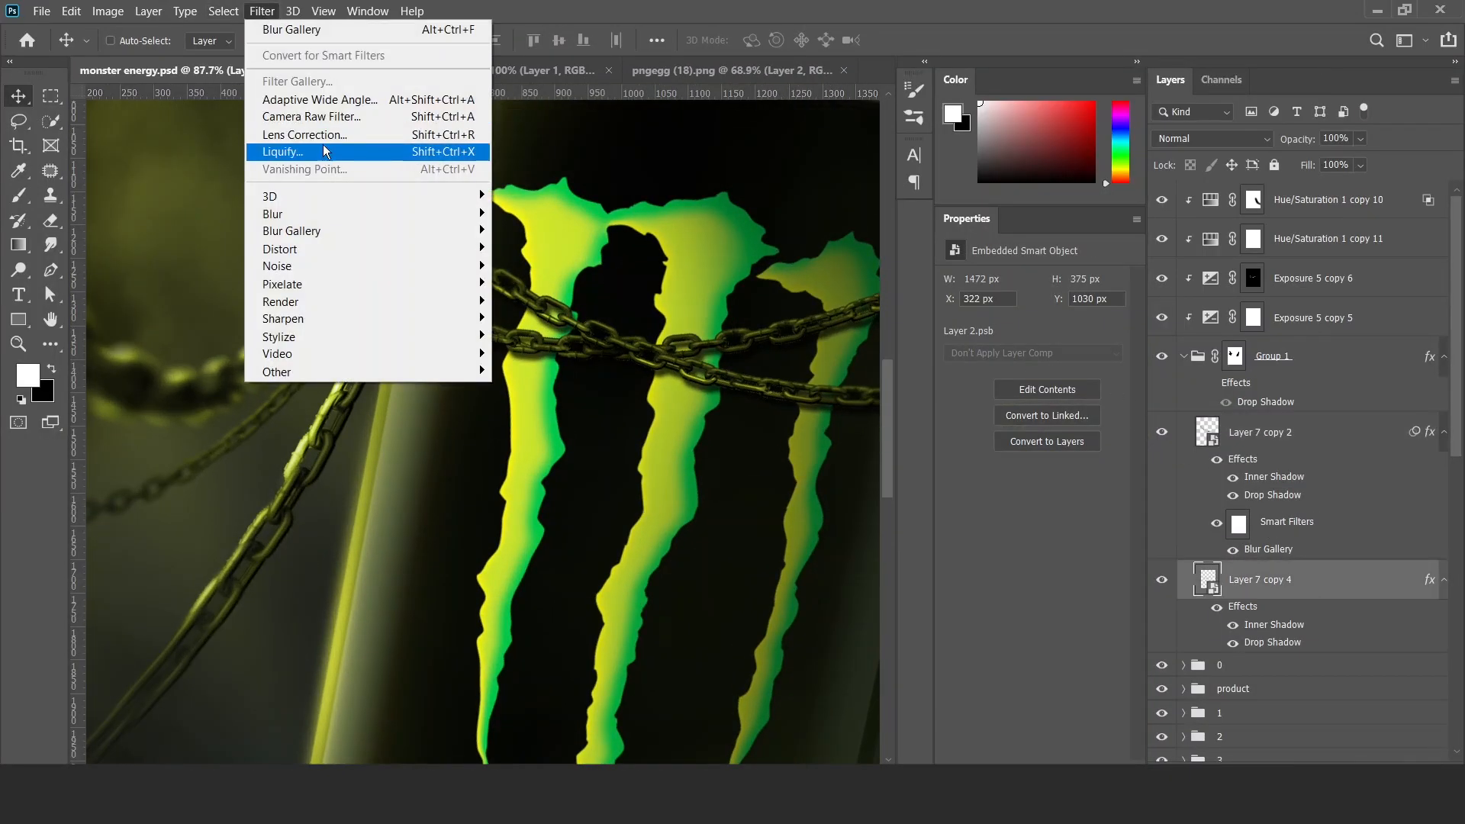
{"action": "left_click", "coordinate": [299, 31]}
{"action": "left_click_drag", "start_coordinate": [338, 222], "coordinate": [342, 308]}
{"action": "left_click_drag", "start_coordinate": [912, 260], "coordinate": [880, 398]}
{"action": "left_click_drag", "start_coordinate": [324, 324], "coordinate": [289, 316]}
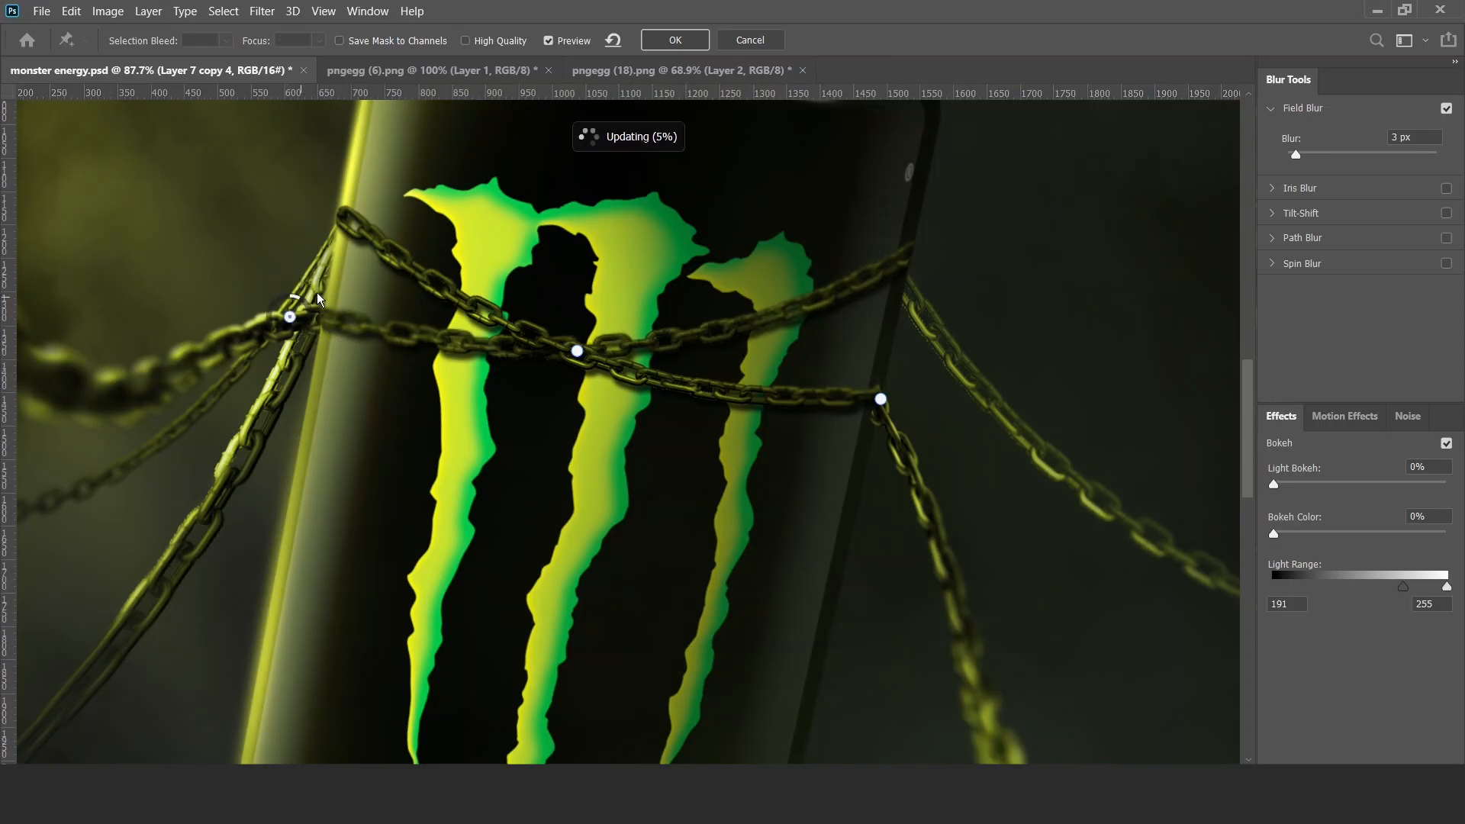
{"action": "left_click", "coordinate": [675, 39]}
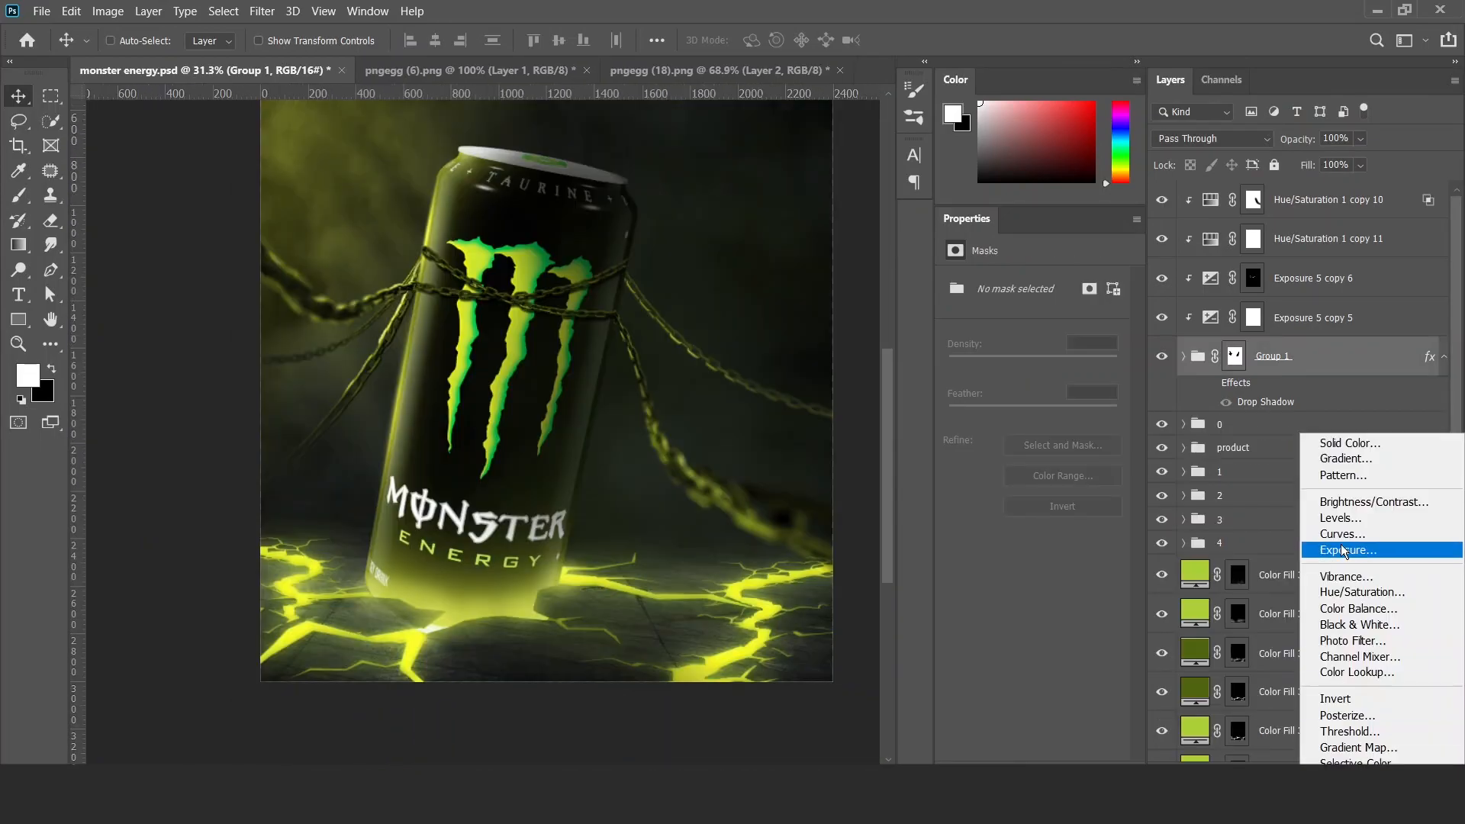
Add an Exposure layer at -1.52 clipped to Group 1, and paint black on its mask over the middle of the can.
{"action": "left_click", "coordinate": [1340, 543]}
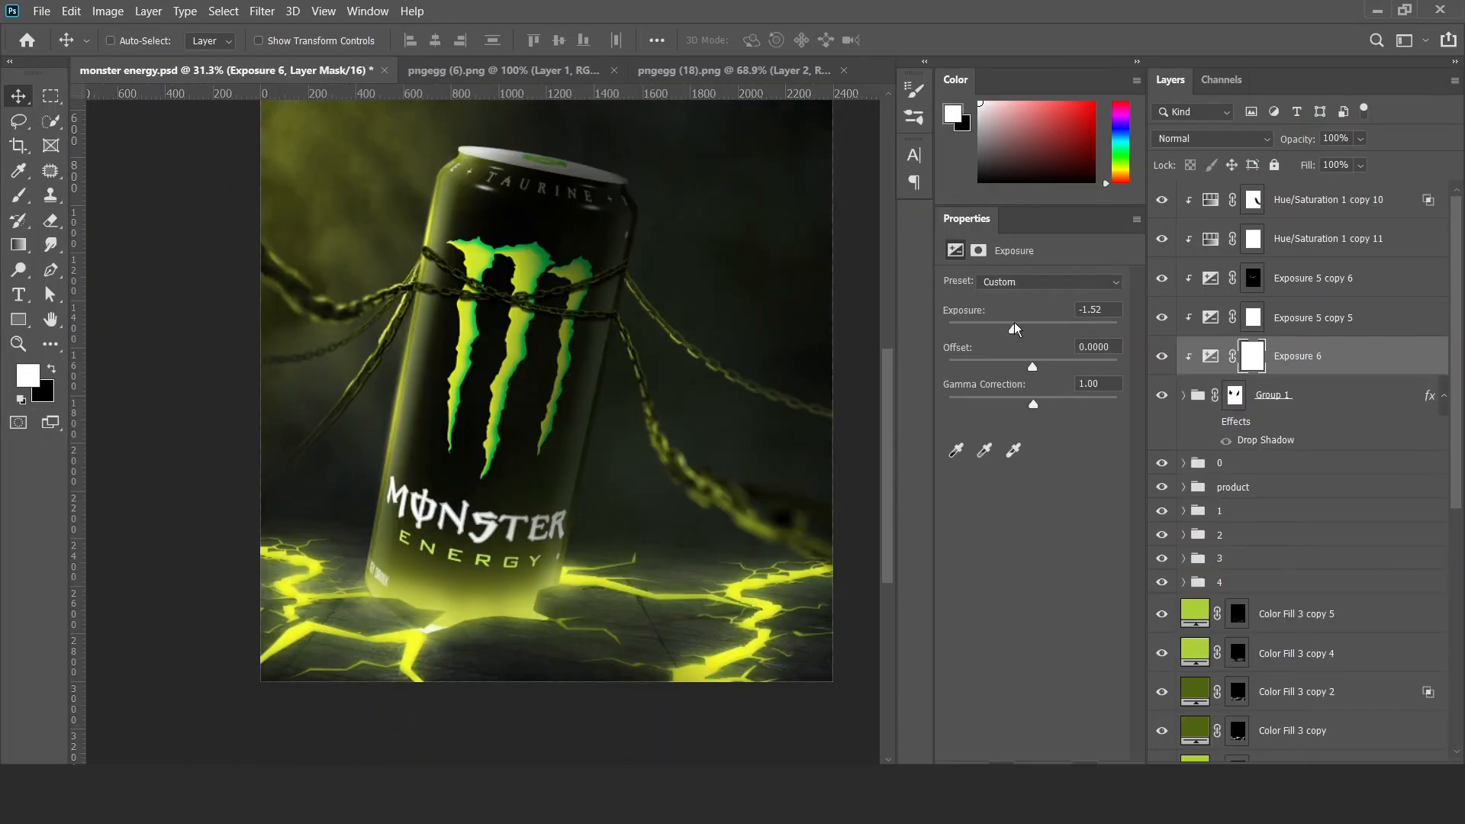
{"action": "key", "text": "b"}
{"action": "right_click", "coordinate": [504, 216]}
{"action": "key", "text": "Escape"}
{"action": "key", "text": "x"}
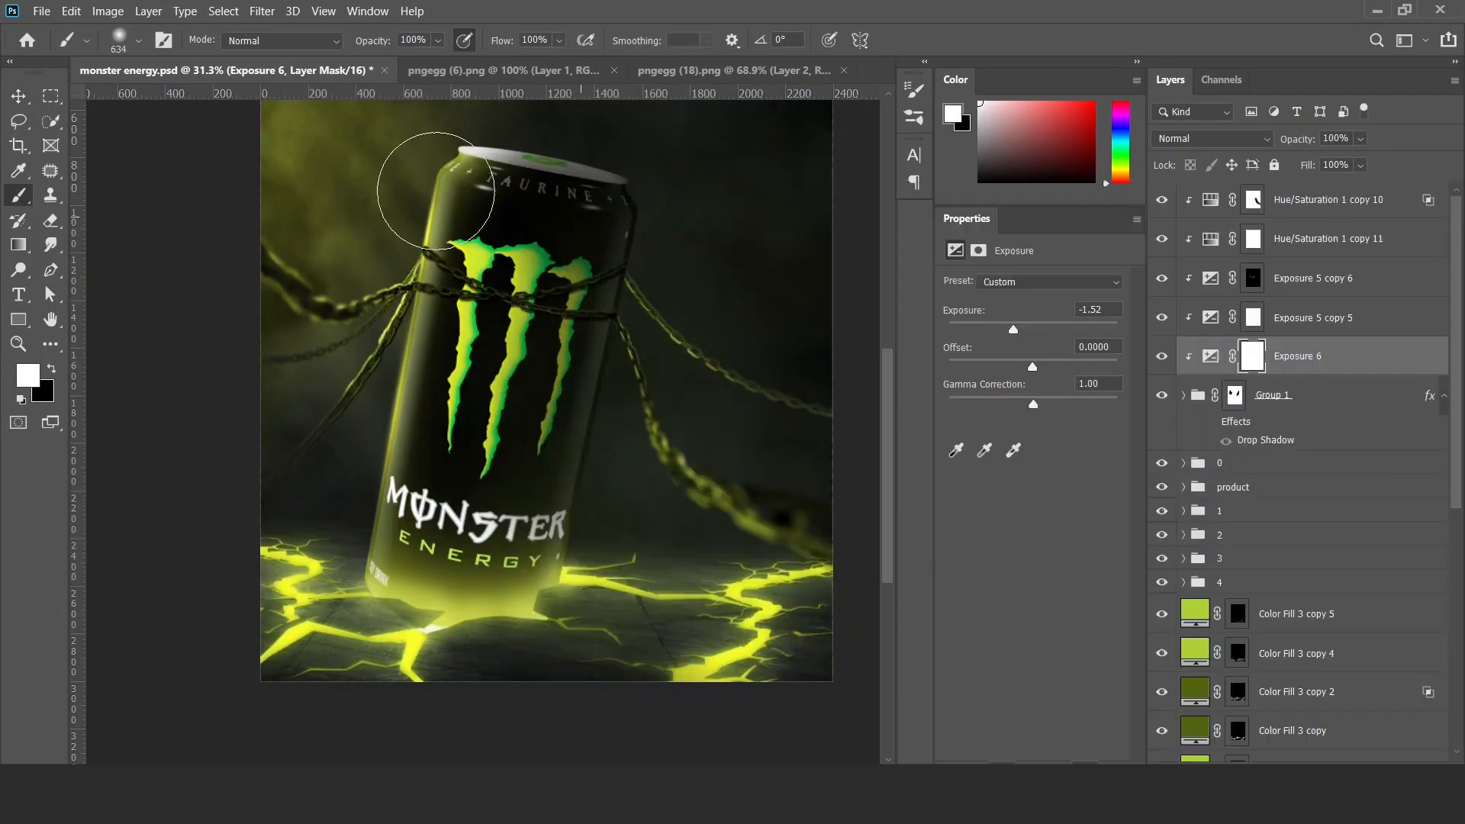
{"action": "key", "text": "v"}
Group Group 1 together with its clipped Hue/Saturation and Exposure layers, and select all the layers.
{"action": "left_click", "coordinate": [1253, 317]}
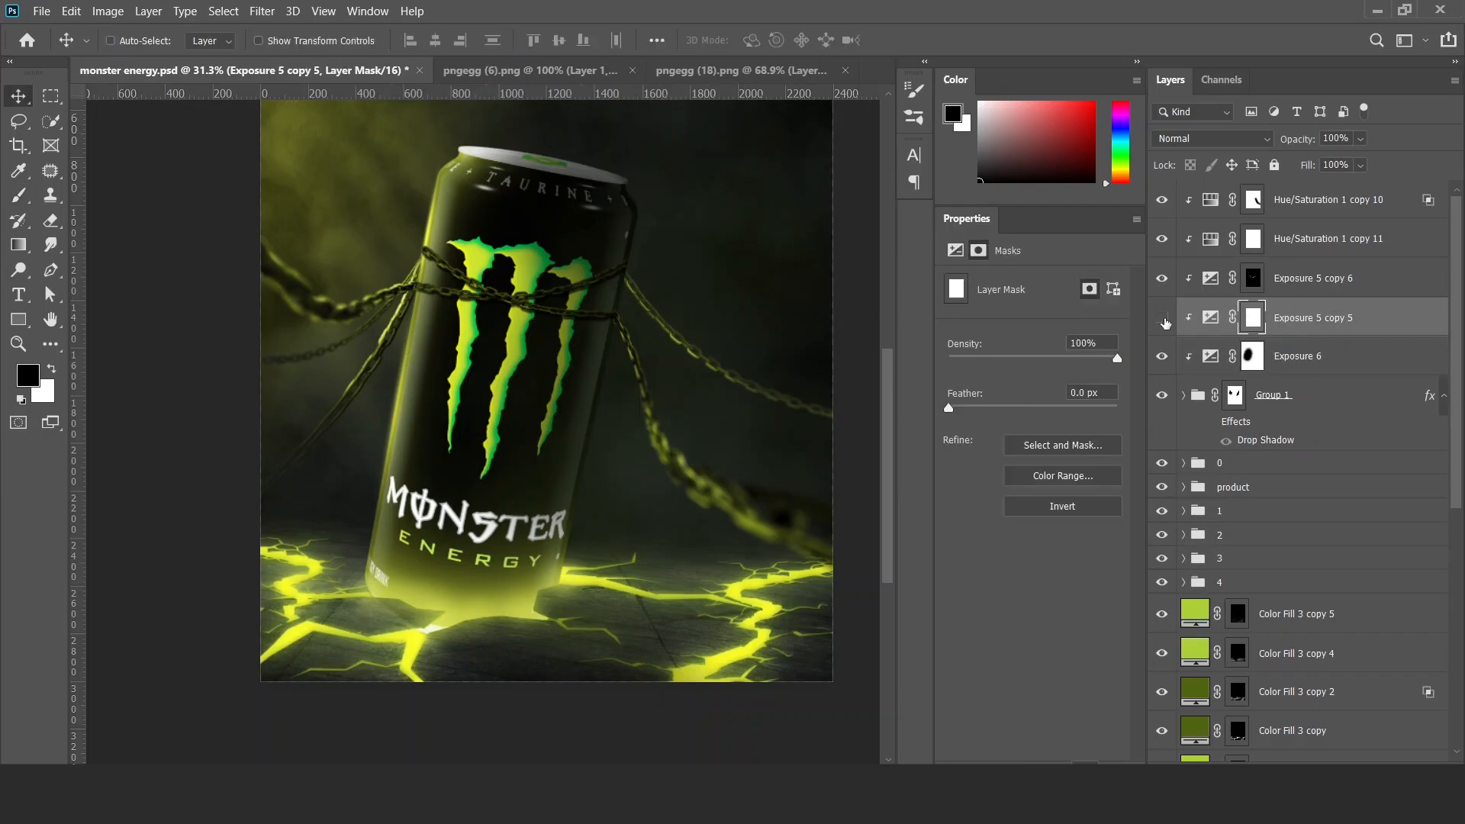
{"action": "key", "text": "b"}
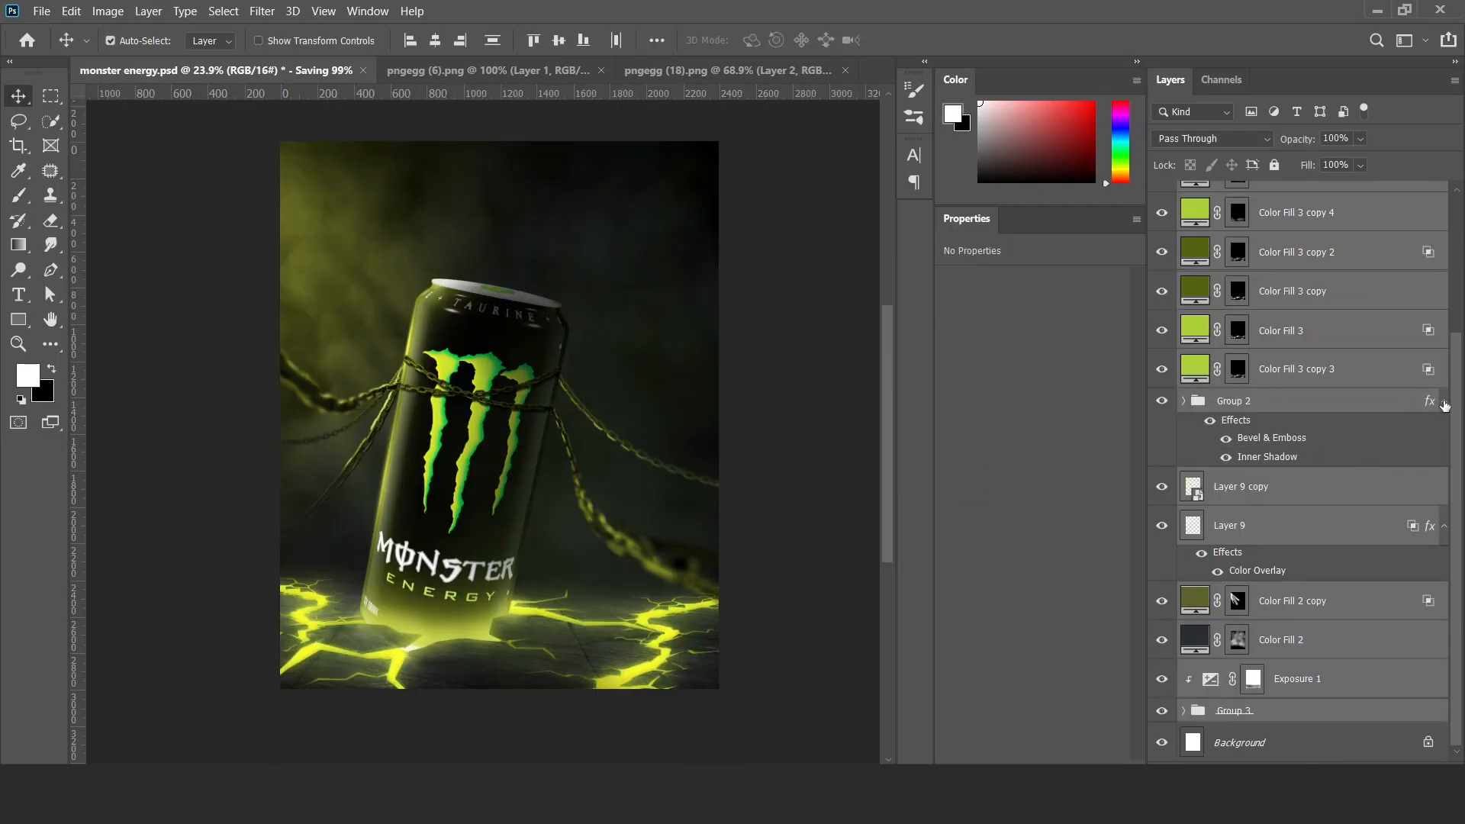
{"action": "left_click", "coordinate": [1445, 402]}
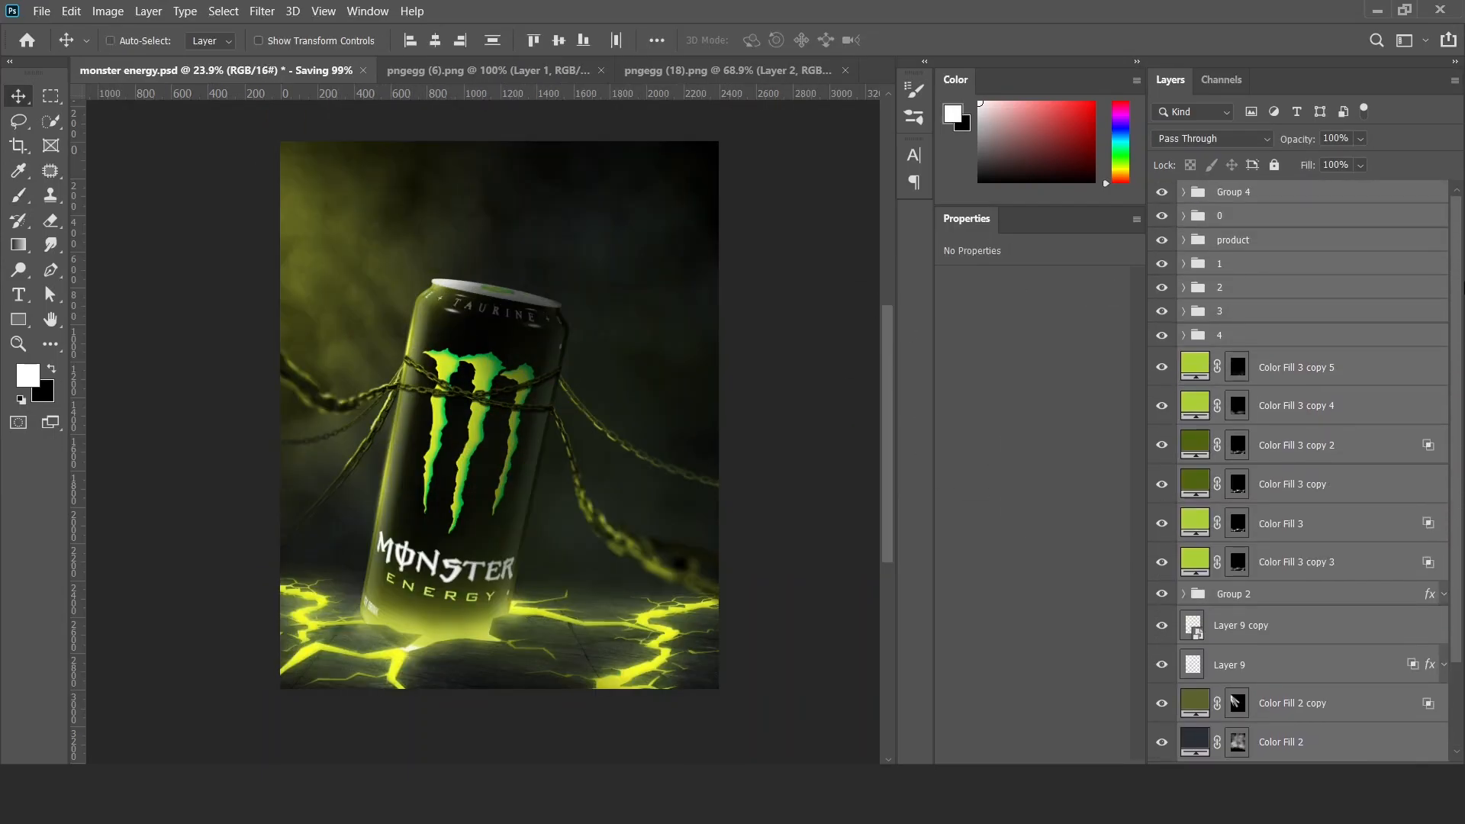
Stamp the layers into one merged layer and convert it for smart filters.
{"action": "key", "text": "ctrl+alt+shift+e"}
{"action": "left_click", "coordinate": [262, 12]}
{"action": "left_click", "coordinate": [320, 54]}
Open the Camera Raw Filter and set Temperature +7, Tint -12, Exposure +0.30 and Contrast +22 in the Basic adjustments.
{"action": "left_click", "coordinate": [262, 11]}
{"action": "left_click", "coordinate": [313, 117]}
{"action": "left_click", "coordinate": [1248, 213]}
{"action": "mouse_move", "coordinate": [1325, 295]}
{"action": "left_mouse_down"}
{"action": "mouse_move", "coordinate": [1342, 270]}
{"action": "mouse_move", "coordinate": [1331, 272]}
{"action": "left_mouse_up"}
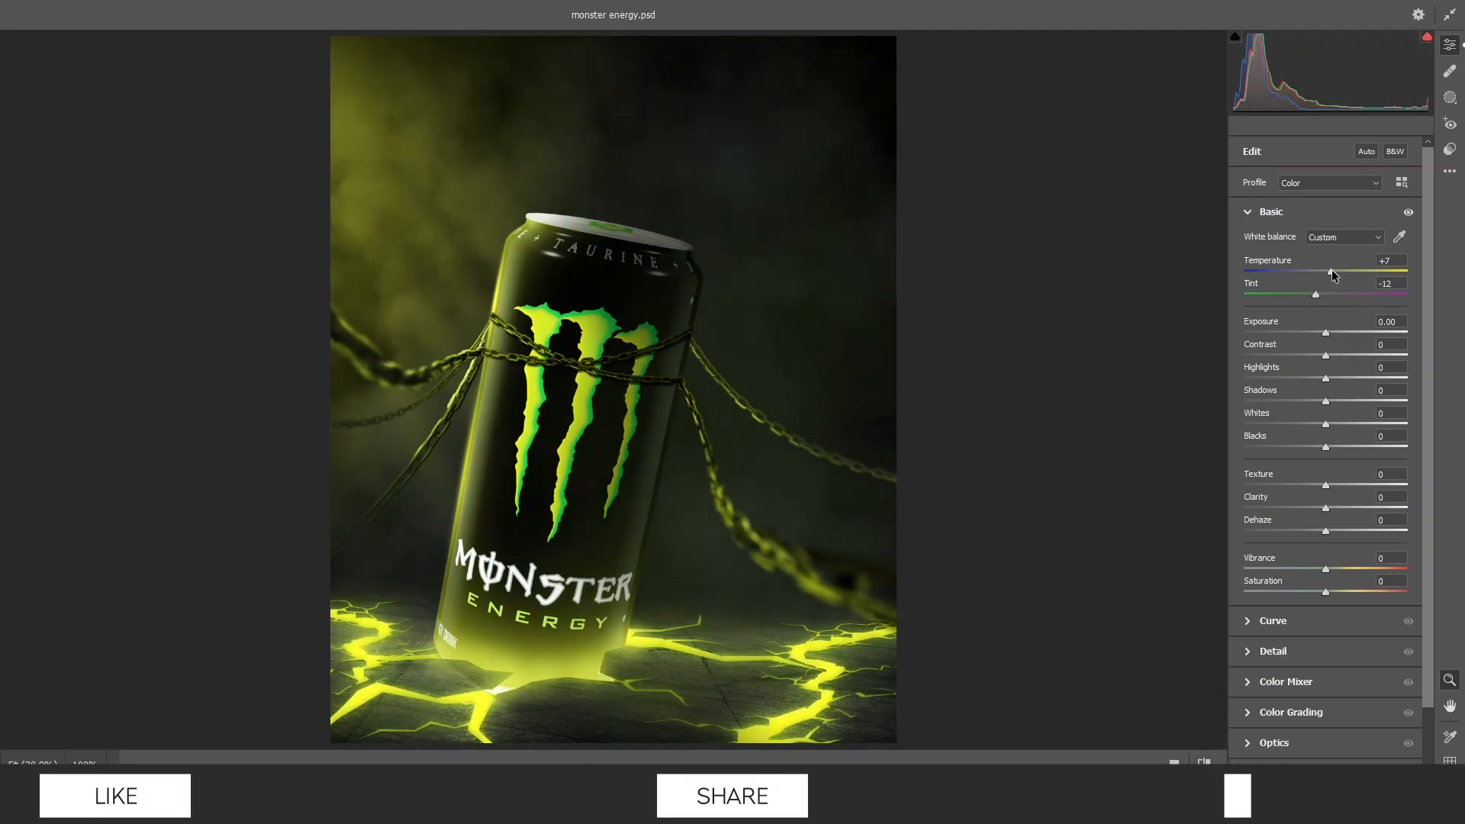
{"action": "mouse_move", "coordinate": [1326, 356]}
{"action": "left_mouse_down"}
{"action": "mouse_move", "coordinate": [1343, 355]}
{"action": "mouse_move", "coordinate": [1330, 333]}
{"action": "left_mouse_up"}
{"action": "mouse_move", "coordinate": [791, 522]}
{"action": "left_mouse_down"}
{"action": "mouse_move", "coordinate": [709, 516]}
{"action": "mouse_move", "coordinate": [791, 534]}
{"action": "mouse_move", "coordinate": [777, 532]}
{"action": "left_mouse_up"}
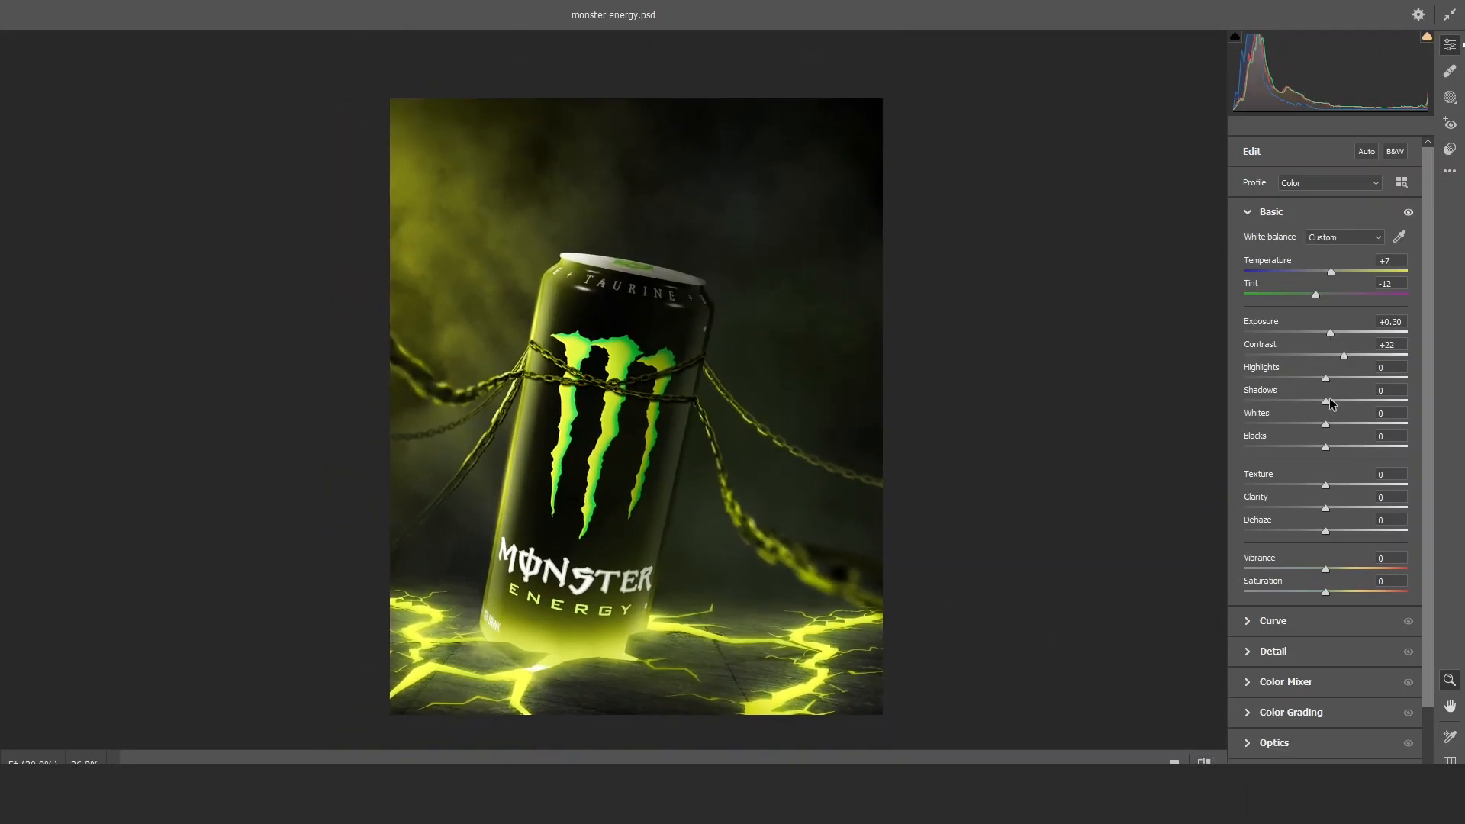
Set Highlights to +8, Shadows to -9, Whites to -2, Blacks to -14 and Vibrance to +14.
{"action": "left_click_drag", "start_coordinate": [1329, 379], "coordinate": [1336, 379]}
{"action": "left_click_drag", "start_coordinate": [1325, 401], "coordinate": [1313, 447]}
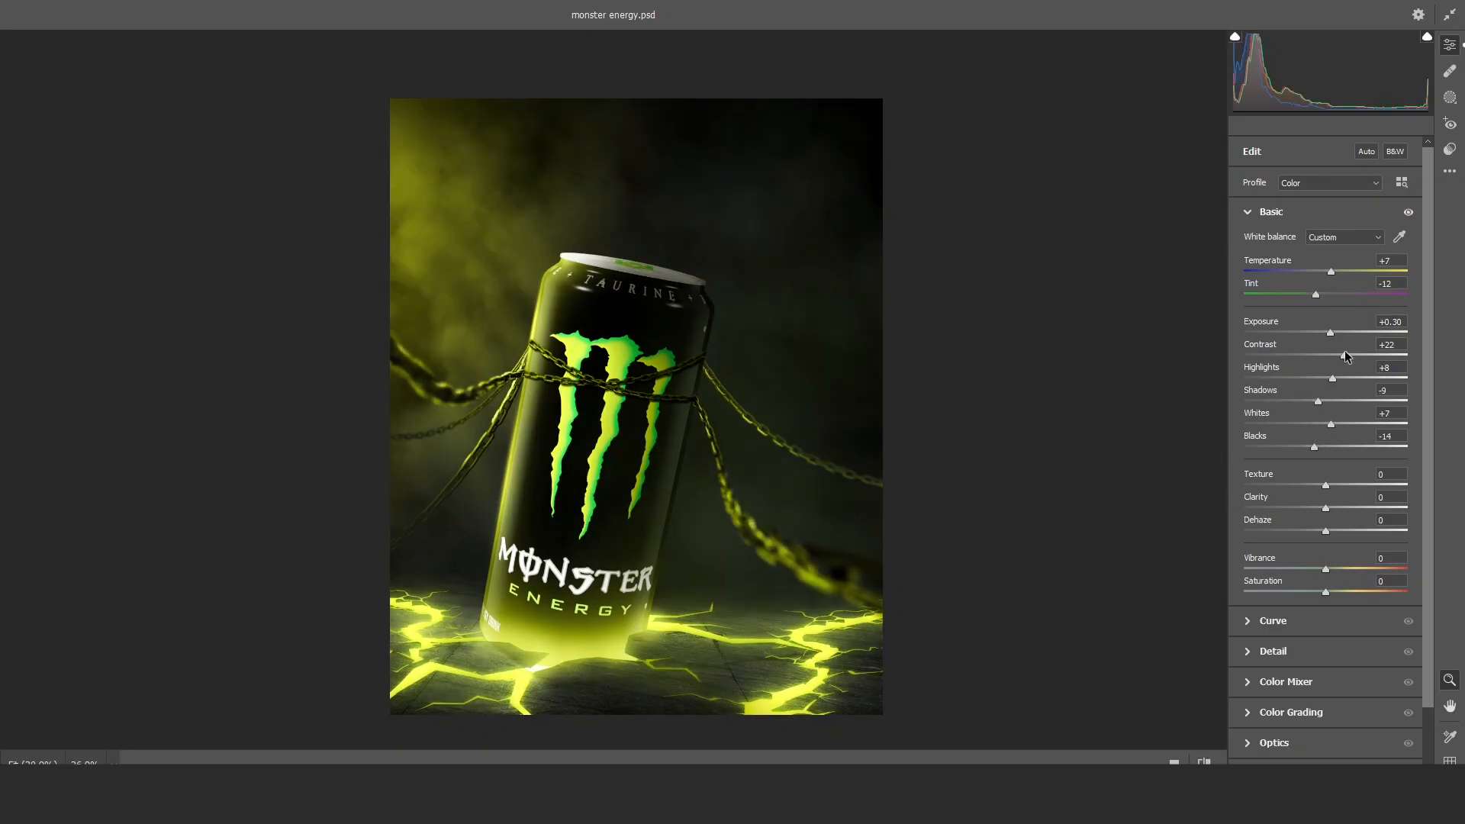
{"action": "left_click_drag", "start_coordinate": [1320, 569], "coordinate": [1343, 566]}
{"action": "left_click_drag", "start_coordinate": [1330, 424], "coordinate": [1323, 425]}
{"action": "left_click", "coordinate": [1210, 760]}
{"action": "left_click", "coordinate": [1210, 760]}
{"action": "mouse_move", "coordinate": [723, 556]}
{"action": "left_mouse_down"}
{"action": "mouse_move", "coordinate": [638, 550]}
{"action": "mouse_move", "coordinate": [732, 553]}
{"action": "left_mouse_up"}
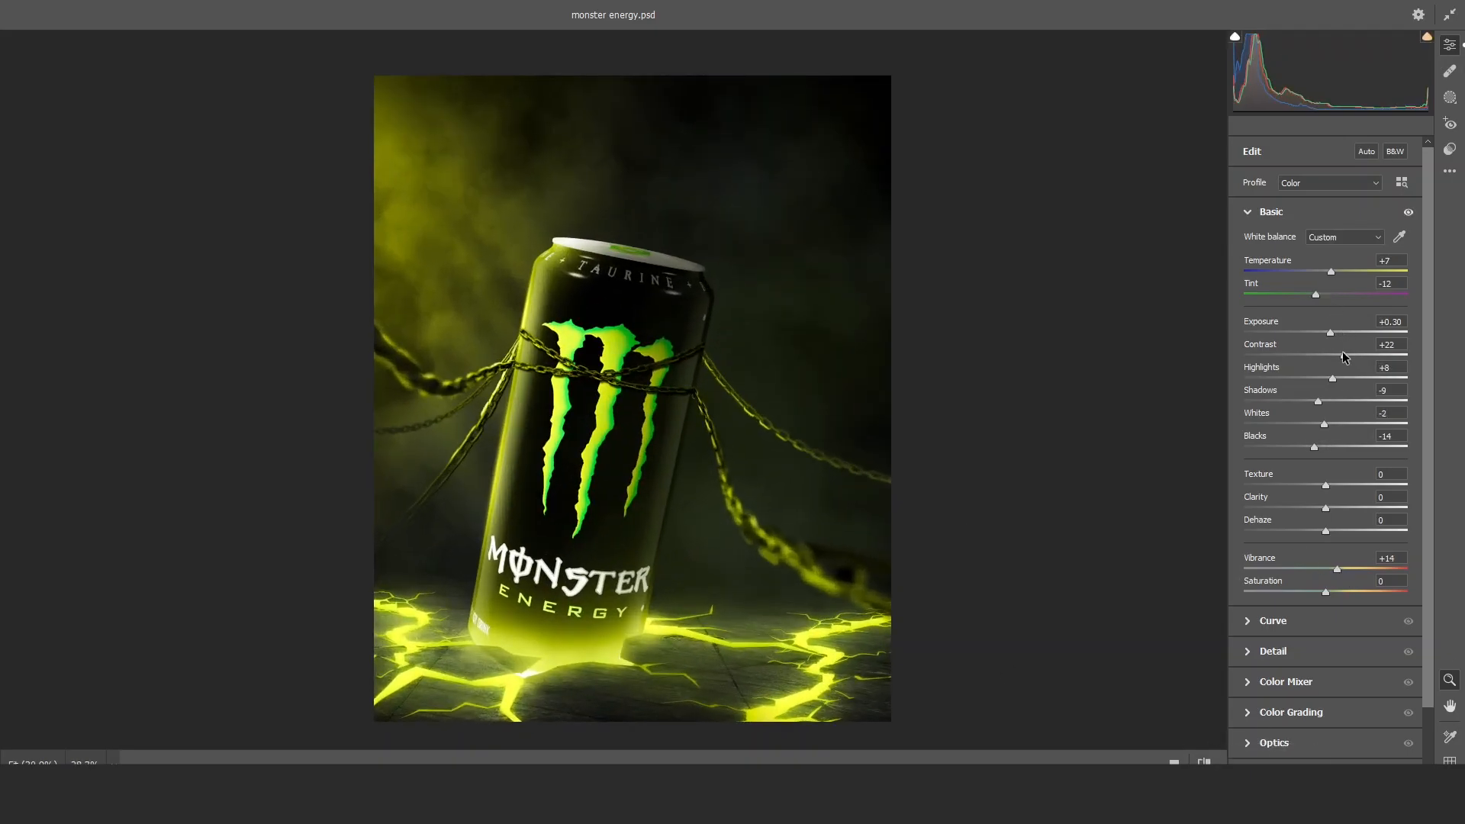
Refine the Basic adjustments to Contrast +19, Shadows -8, Blacks -6, Texture +15 and Clarity +15, comparing before and after.
{"action": "left_click_drag", "start_coordinate": [1314, 448], "coordinate": [1321, 449]}
{"action": "left_click_drag", "start_coordinate": [1325, 509], "coordinate": [1338, 509]}
{"action": "left_click", "coordinate": [1208, 760]}
{"action": "left_click", "coordinate": [1208, 761]}
{"action": "mouse_move", "coordinate": [599, 433]}
{"action": "left_mouse_down"}
{"action": "mouse_move", "coordinate": [458, 444]}
{"action": "mouse_move", "coordinate": [615, 443]}
{"action": "left_mouse_up"}
{"action": "left_click_drag", "start_coordinate": [730, 446], "coordinate": [713, 452]}
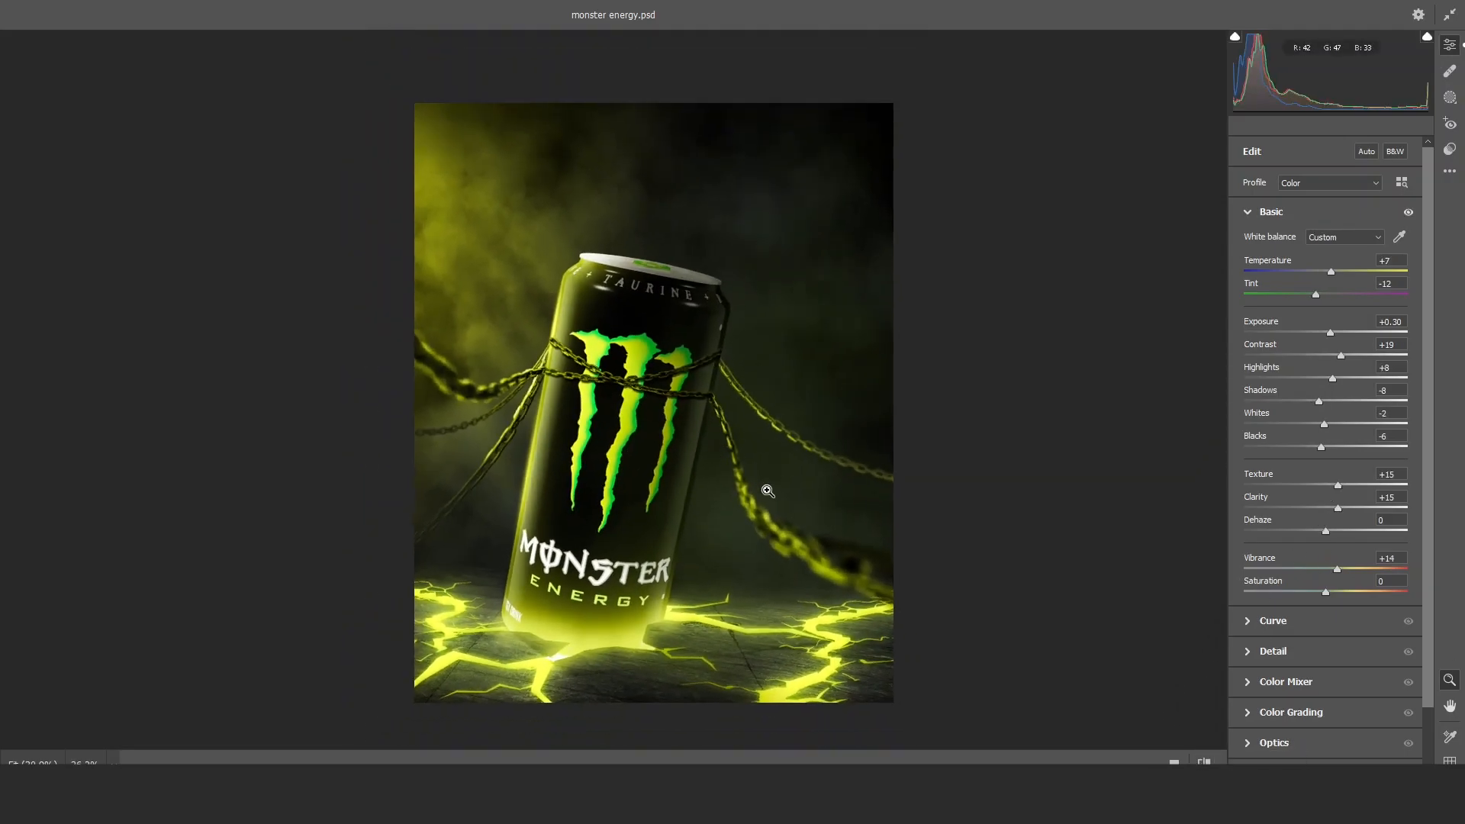
Adjust the parametric curve with Highlights +20, Lights -14, Darks +1 and Shadows +5.
{"action": "left_click", "coordinate": [1273, 622]}
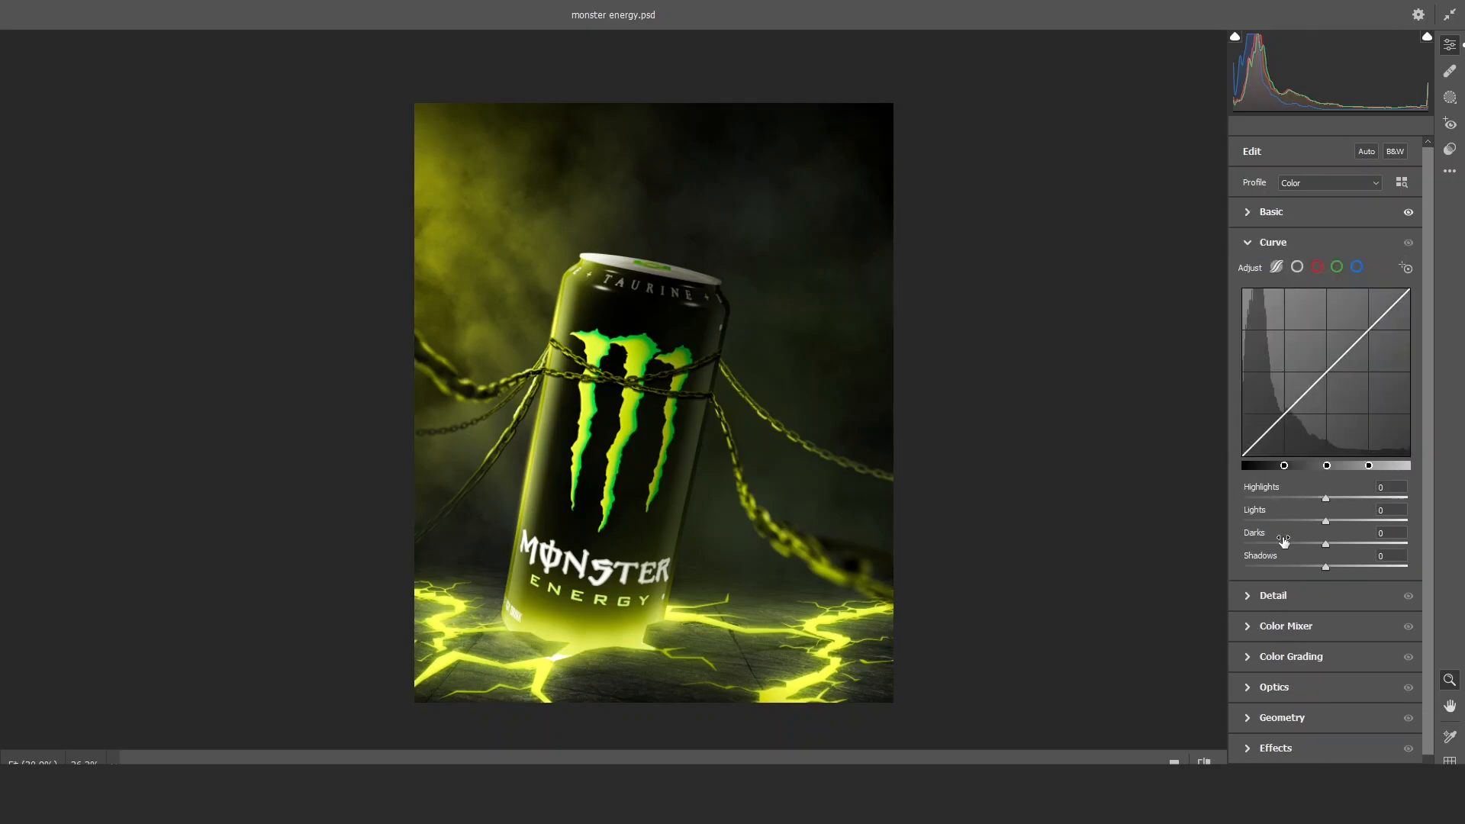
{"action": "left_click_drag", "start_coordinate": [1326, 502], "coordinate": [1345, 500]}
{"action": "left_click", "coordinate": [1203, 759]}
{"action": "left_click", "coordinate": [1203, 759]}
{"action": "left_click_drag", "start_coordinate": [1313, 548], "coordinate": [1330, 567]}
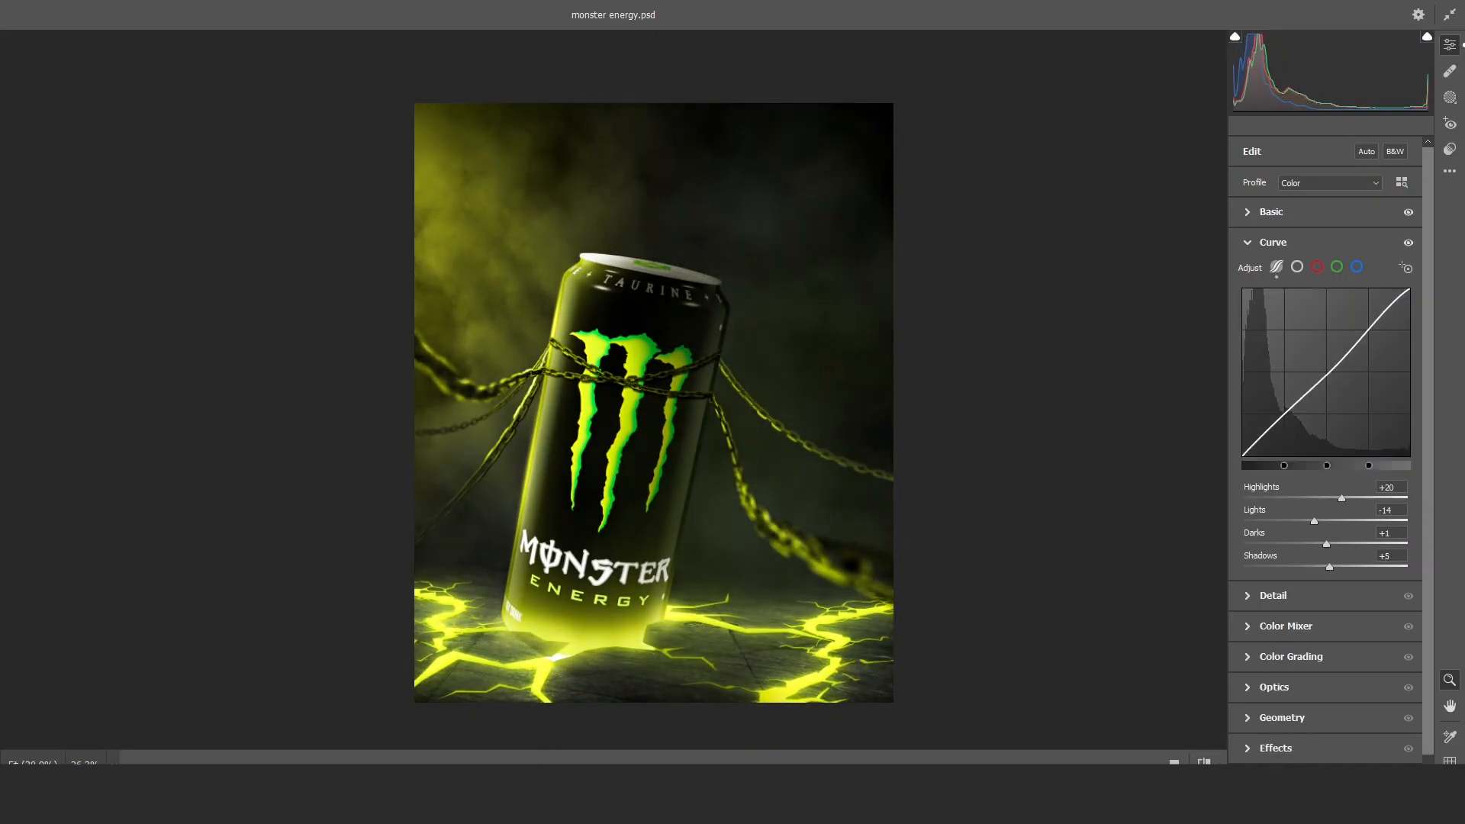
Set Sharpening to 32 in the Detail adjustments, and look over the unchanged Color Mixer luminance settings.
{"action": "left_click", "coordinate": [1270, 595]}
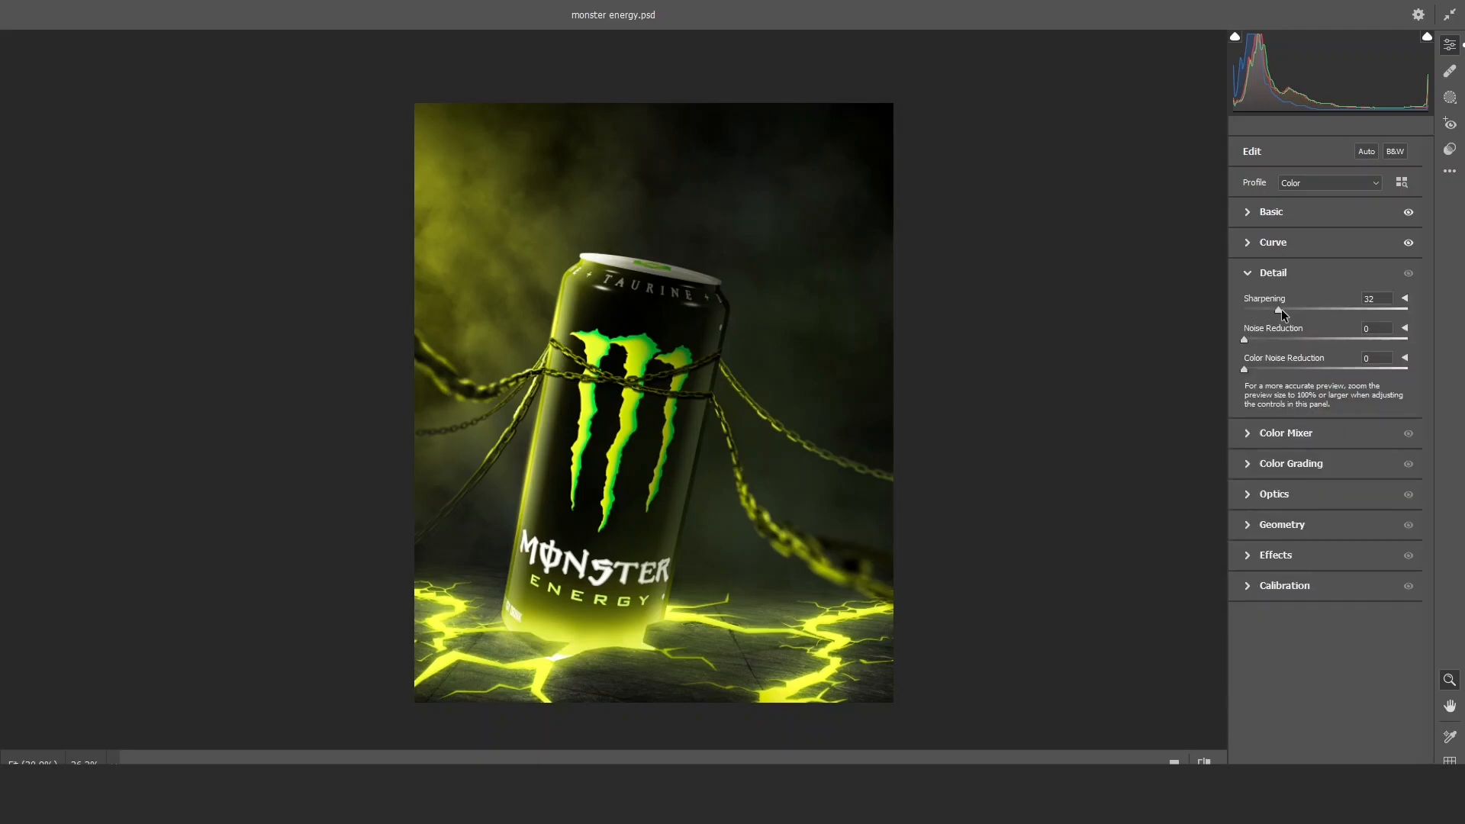
{"action": "left_click", "coordinate": [1254, 433]}
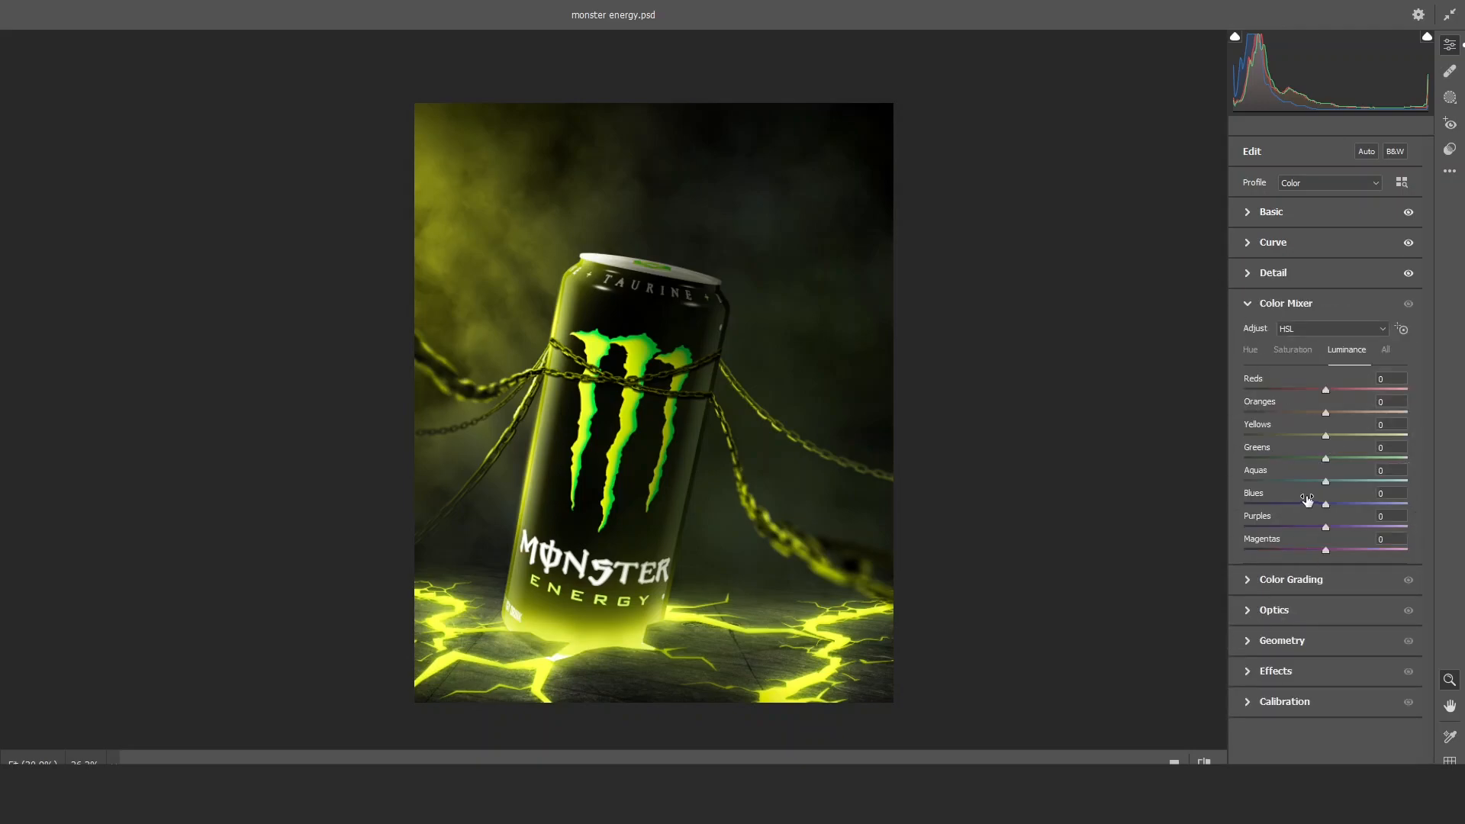
{"action": "left_click", "coordinate": [1252, 305]}
Color-grade the midtones green at about hue 82, the shadows subtly blue and the highlights green at about hue 91, and compare the grading.
{"action": "left_click", "coordinate": [1281, 333]}
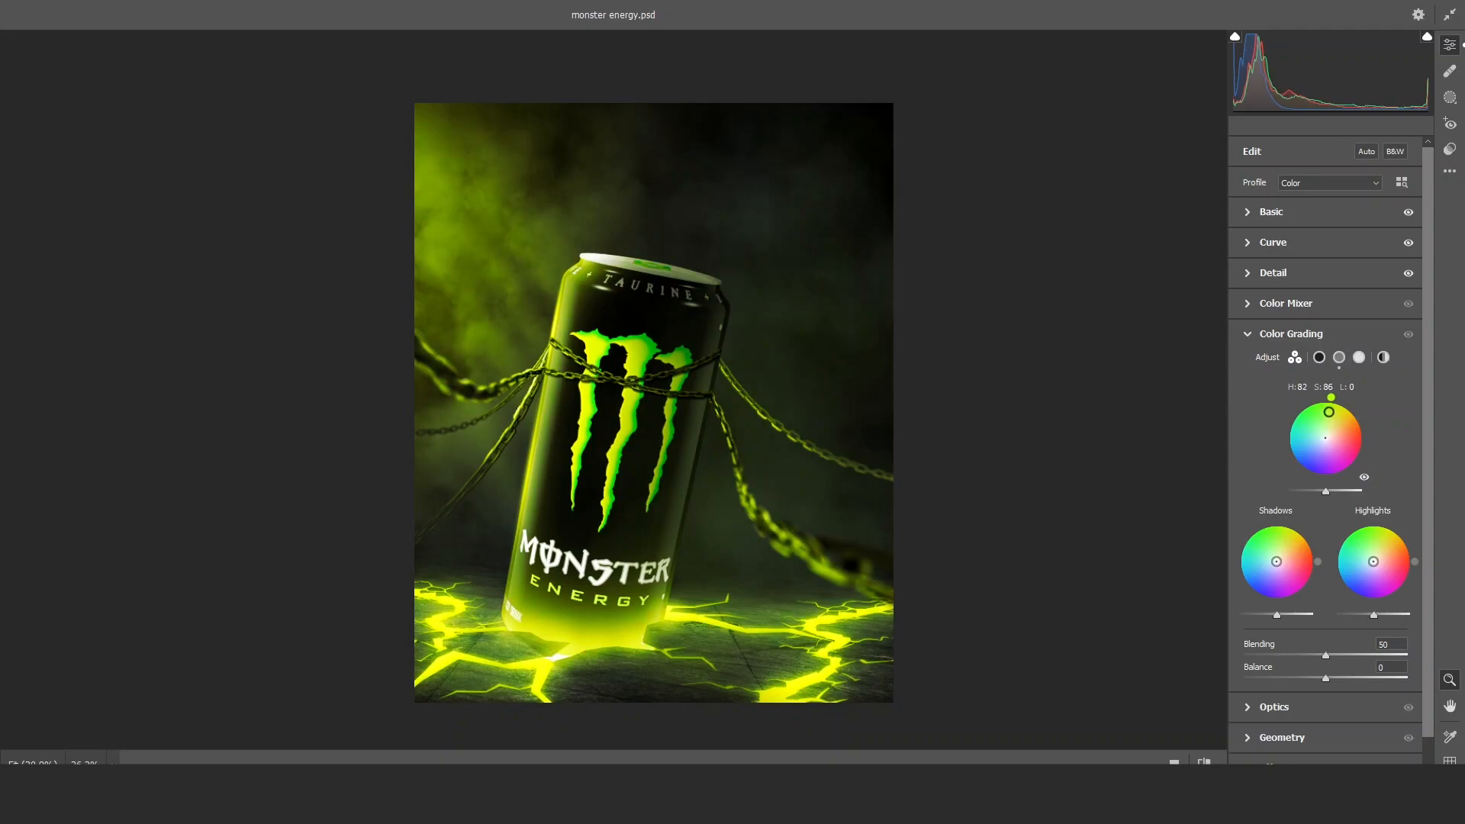
{"action": "left_click_drag", "start_coordinate": [1276, 535], "coordinate": [1255, 583]}
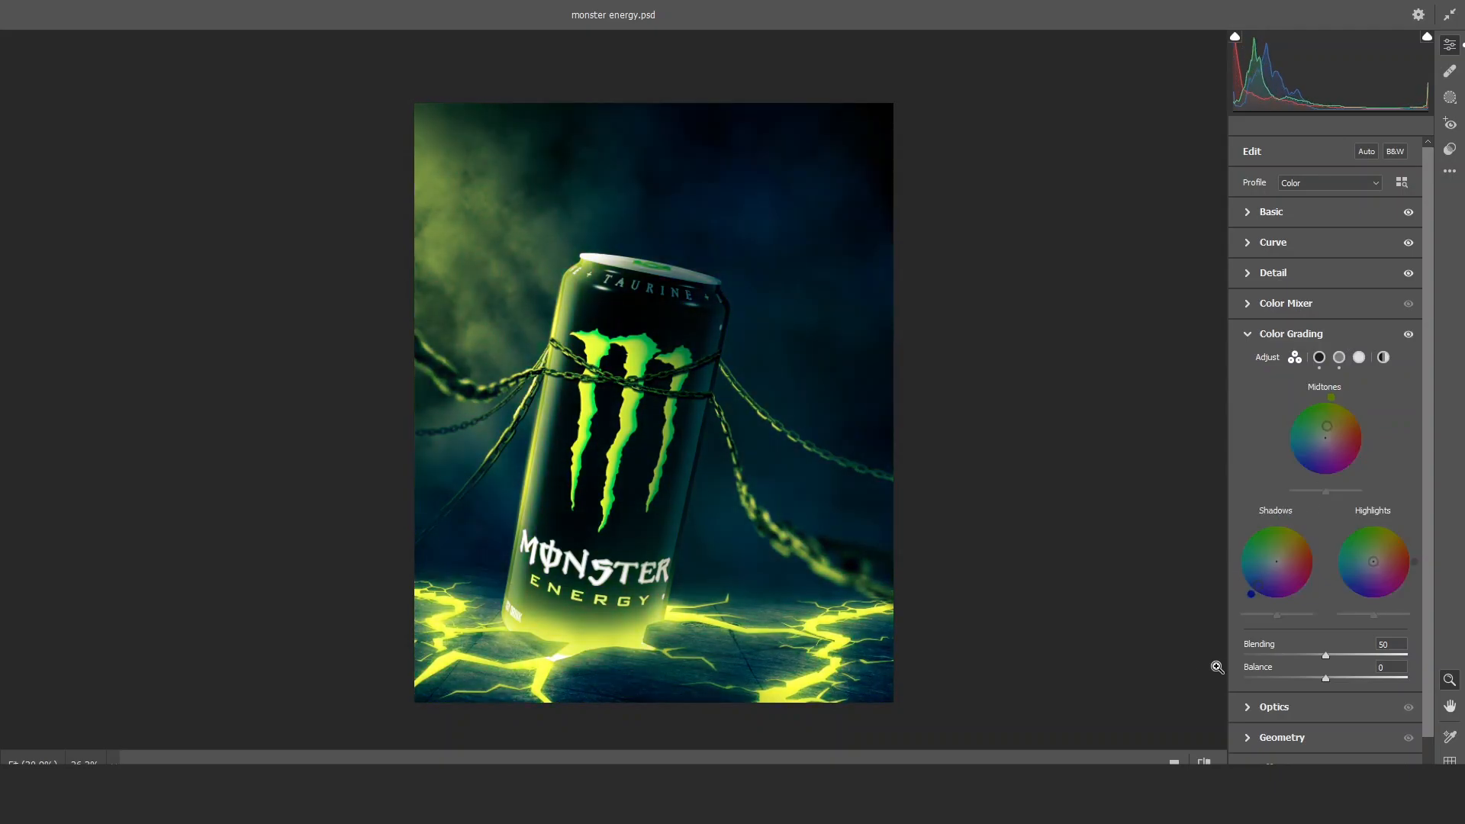
{"action": "left_click", "coordinate": [1203, 761]}
{"action": "left_click", "coordinate": [1204, 762]}
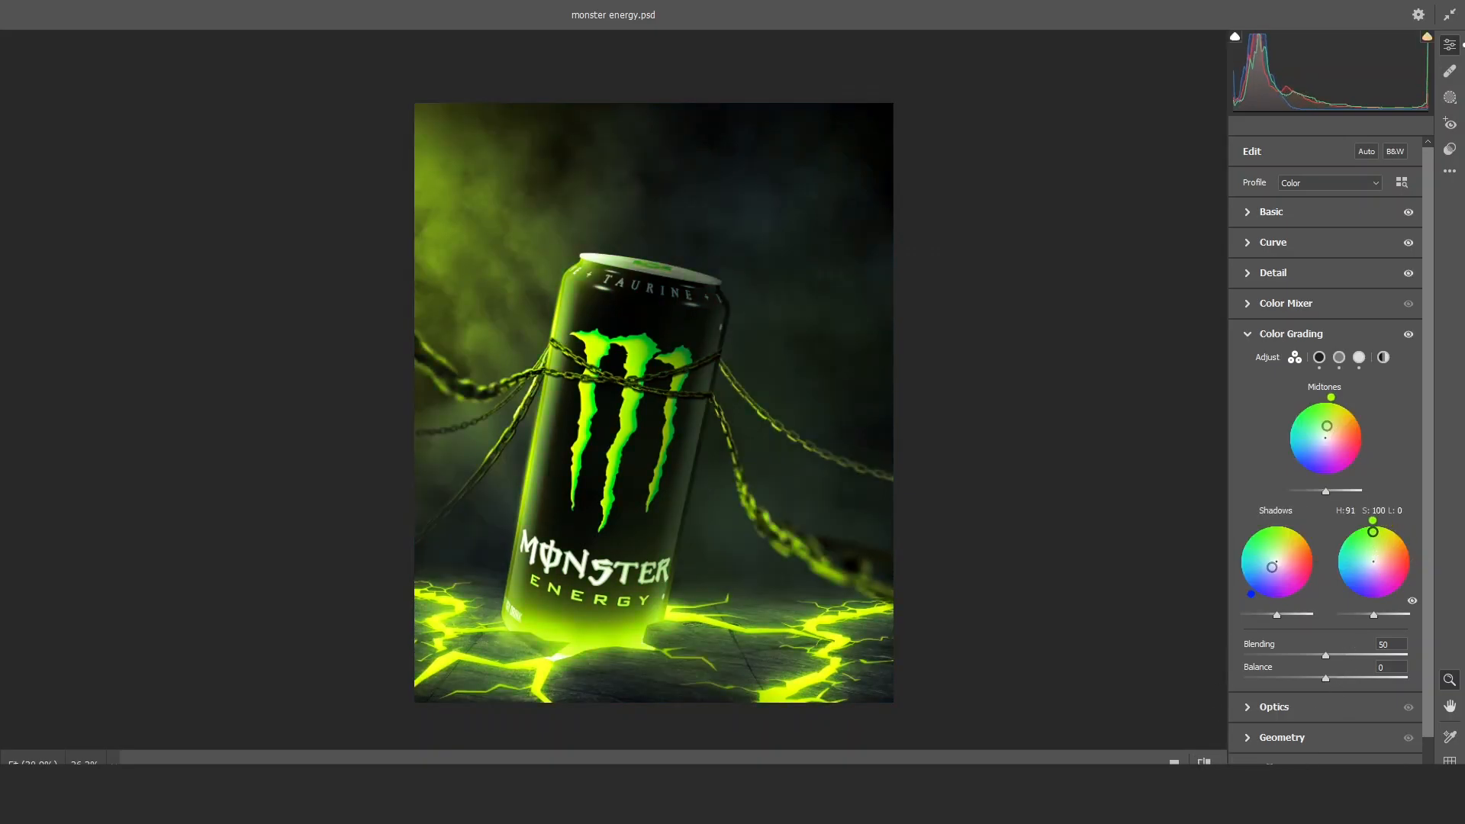
{"action": "left_click", "coordinate": [1408, 333]}
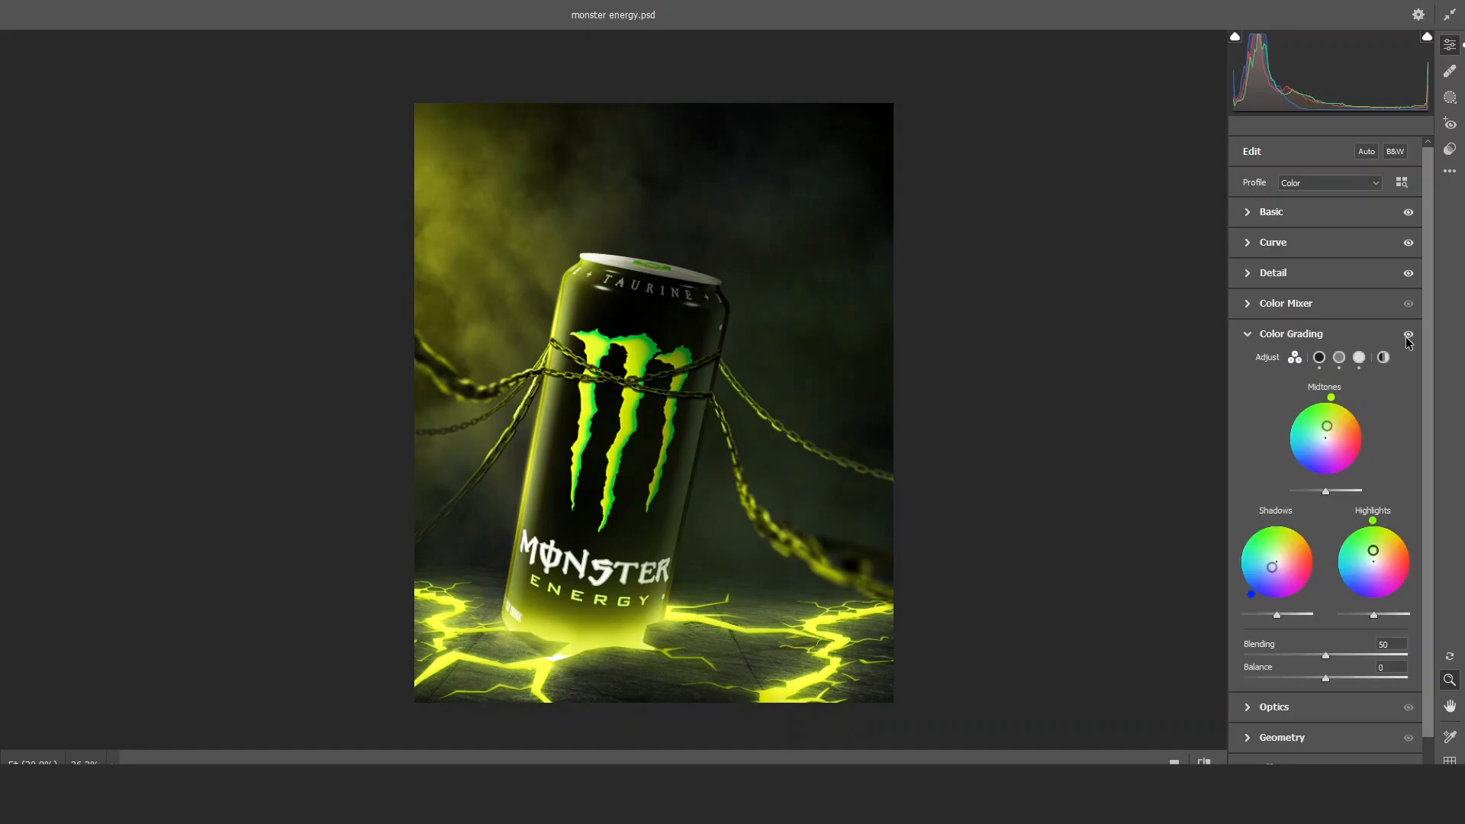
{"action": "left_click", "coordinate": [1252, 333]}
Set the Optics vignette to about -23 and the Effects vignetting to about -7, and apply the Camera Raw Filter.
{"action": "left_click", "coordinate": [1274, 364]}
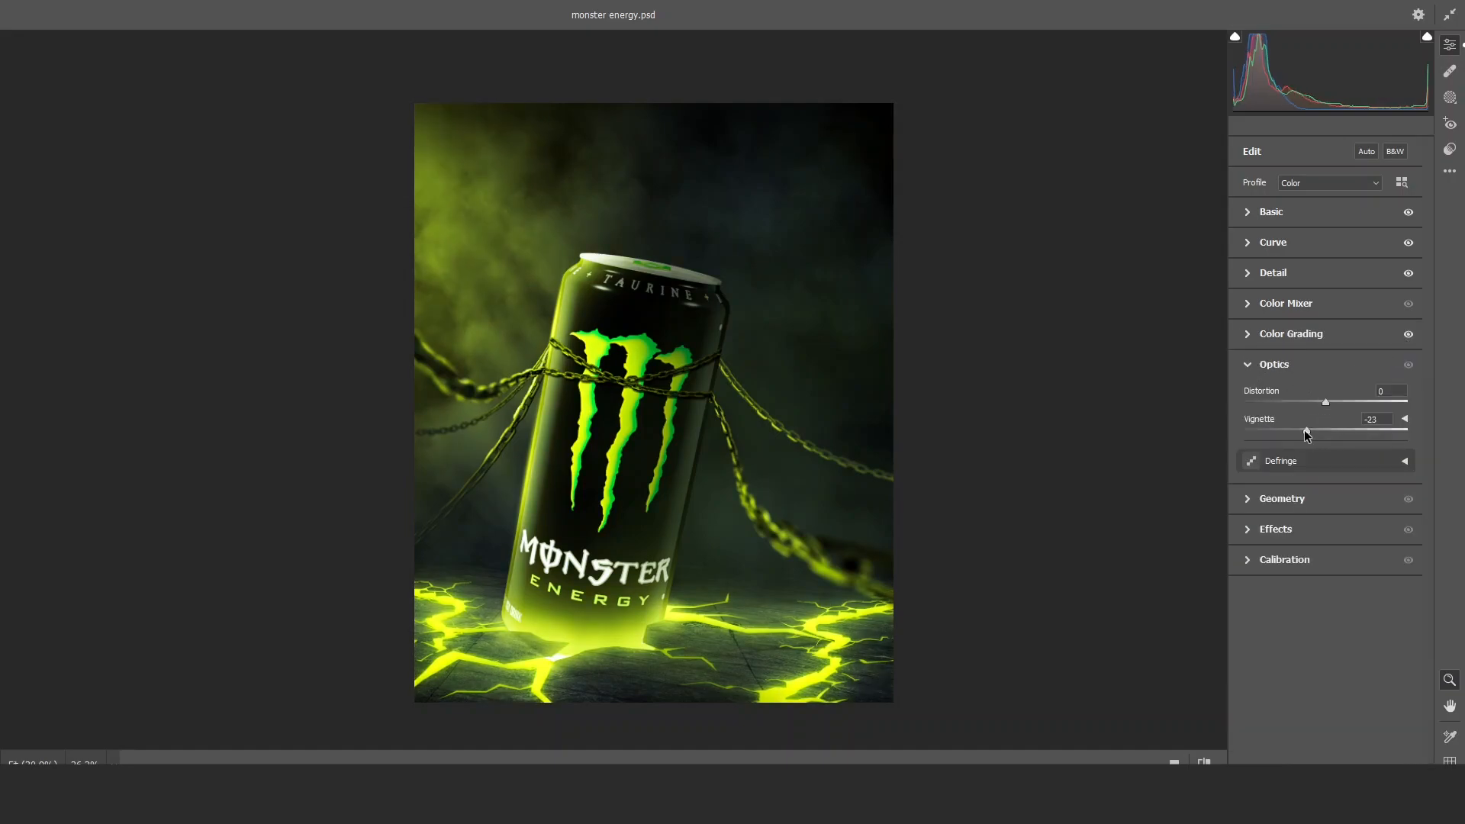
{"action": "left_click", "coordinate": [1270, 529]}
{"action": "left_click_drag", "start_coordinate": [1325, 491], "coordinate": [1315, 492]}
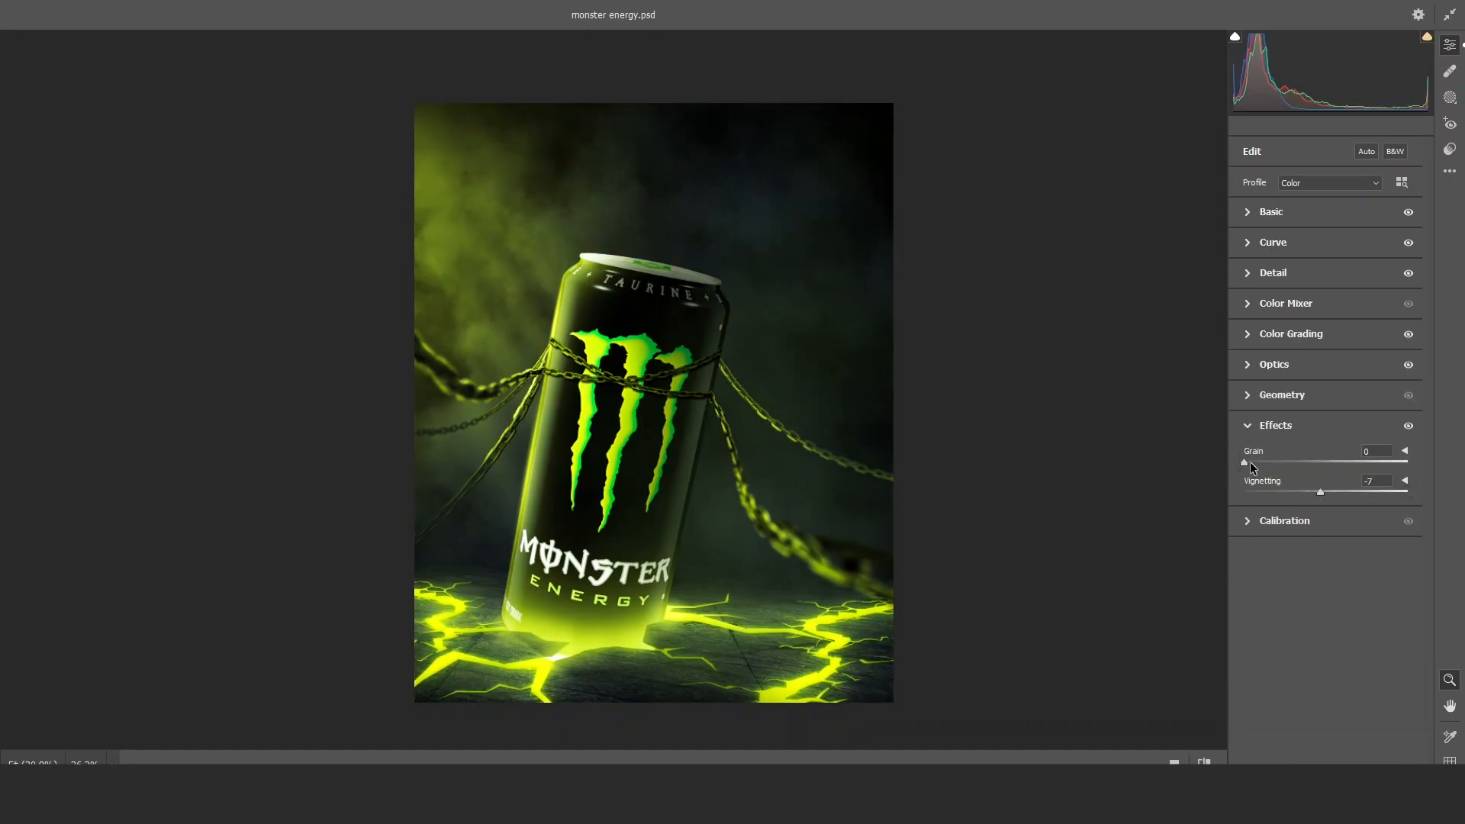
{"action": "key", "text": "Return"}
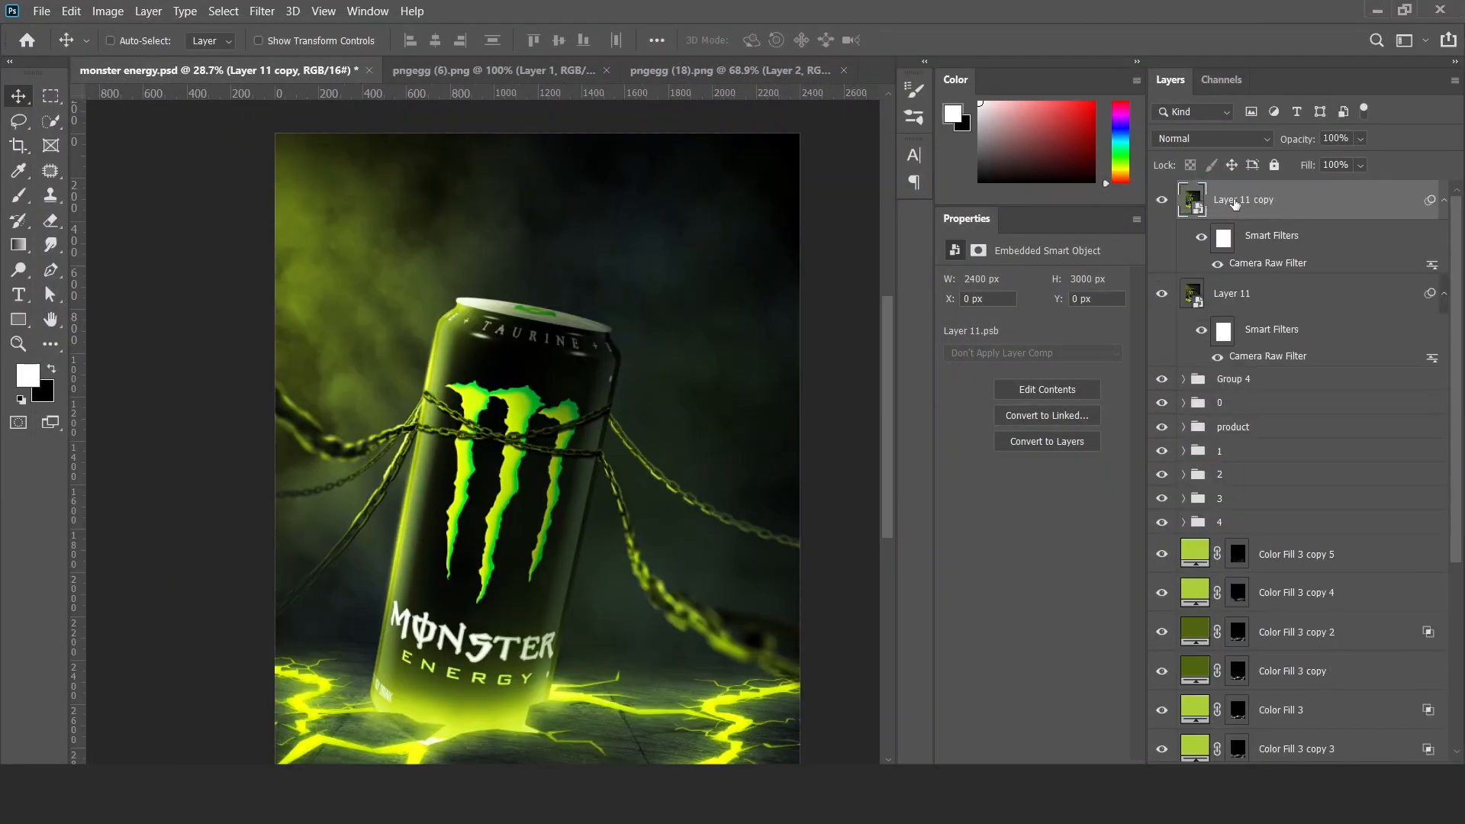
Duplicate Layer 11, apply a High Pass filter to the copy and change its blend mode to sharpen the poster.
{"action": "left_click", "coordinate": [262, 11]}
{"action": "mouse_move", "coordinate": [376, 370]}
{"action": "left_click", "coordinate": [526, 386]}
{"action": "key", "text": "Return"}
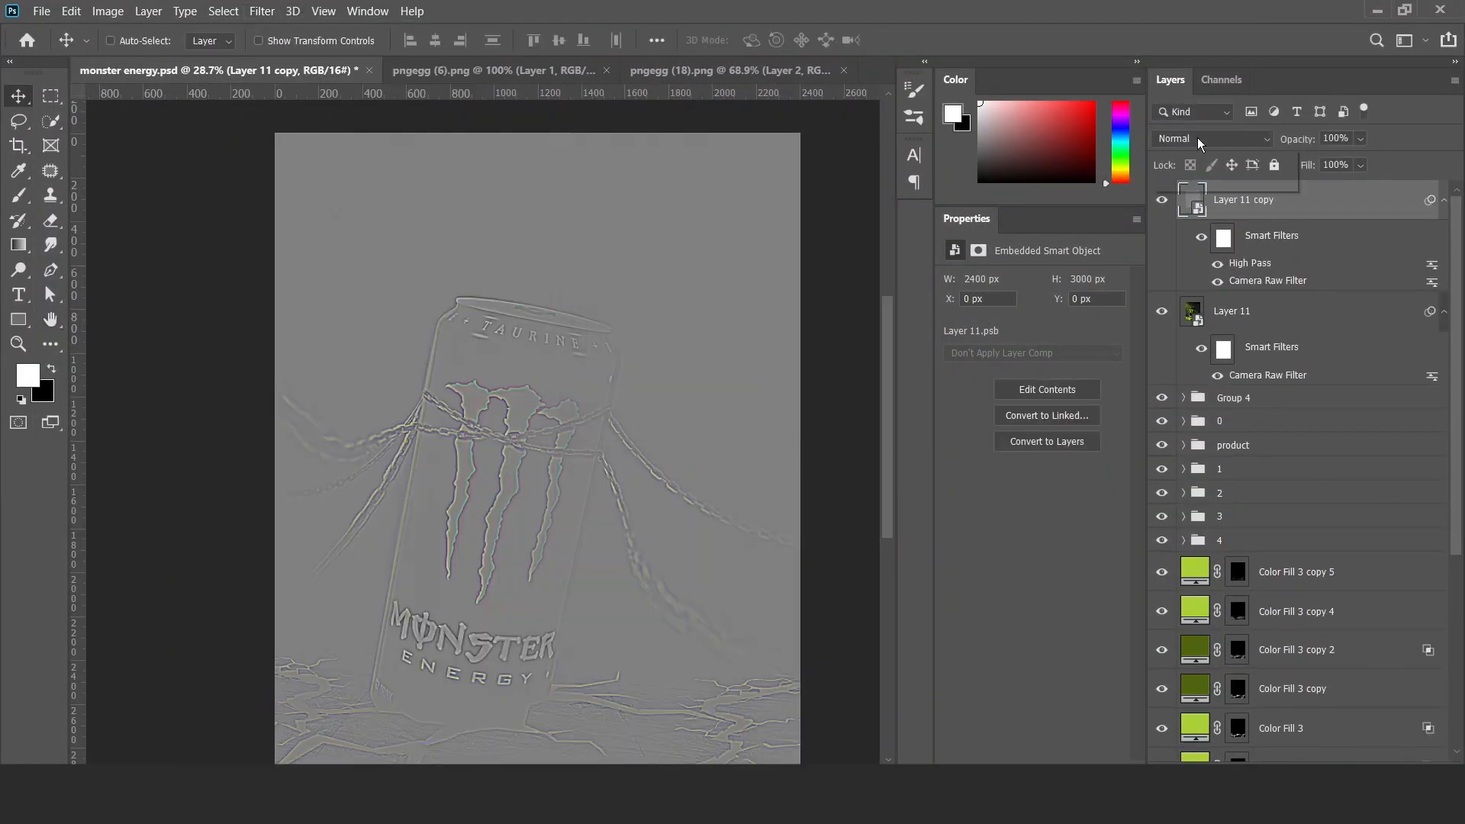
{"action": "left_click", "coordinate": [1206, 139]}
{"action": "left_click", "coordinate": [1185, 369]}
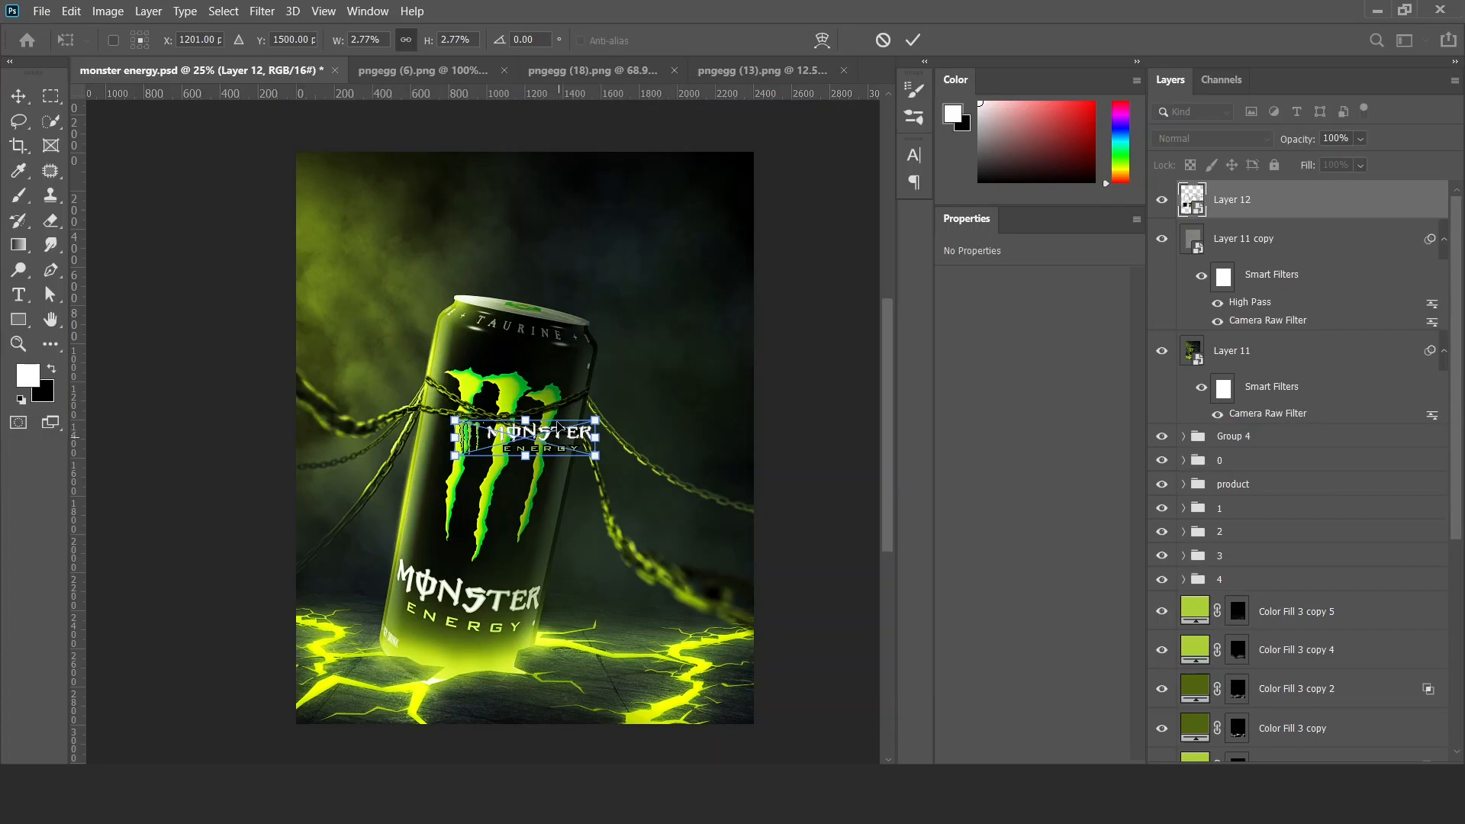
Scale the Monster Energy logo to about 738 px wide and center it horizontally above the can.
{"action": "left_click_drag", "start_coordinate": [560, 426], "coordinate": [557, 187]}
{"action": "key", "text": "Return"}
{"action": "key", "text": "ctrl+a"}
{"action": "left_click", "coordinate": [441, 43]}
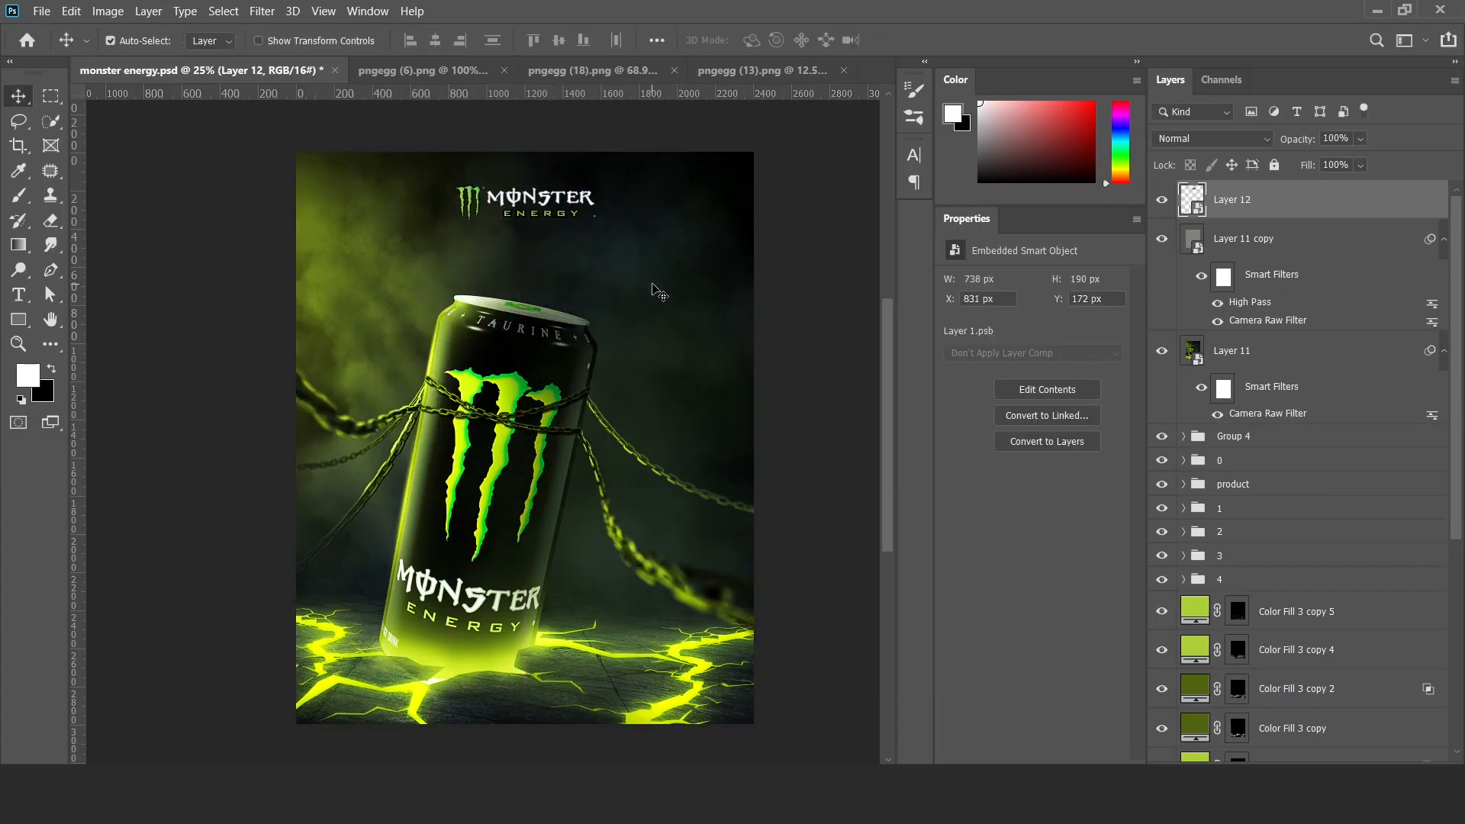
{"action": "scroll", "coordinate": [550, 198], "scroll_direction": "up", "scroll_amount": 5}
{"action": "scroll", "coordinate": [549, 199], "scroll_direction": "down", "scroll_amount": 6}
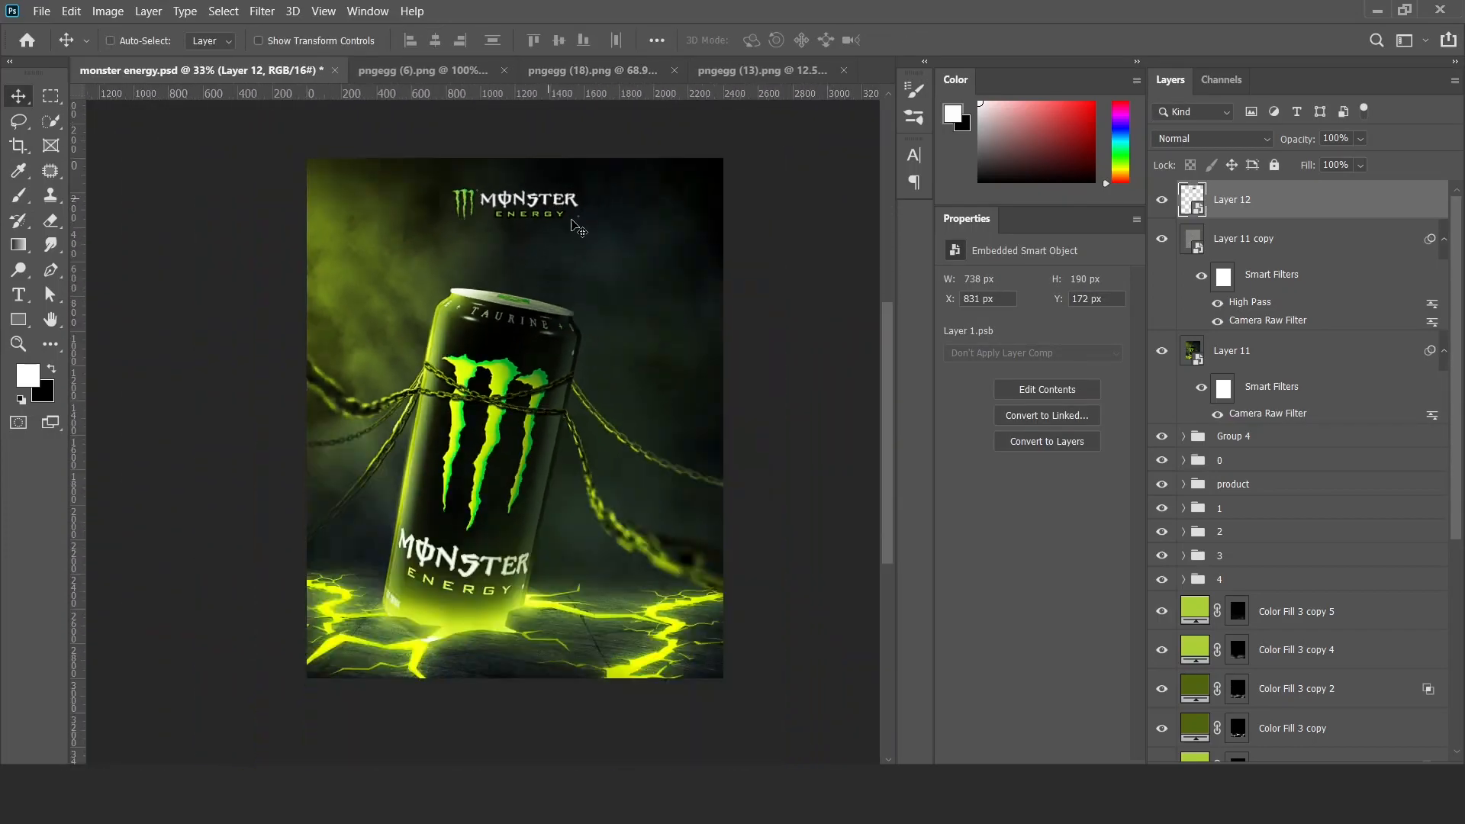
Move the Monster Energy logo into the poster's upper-right corner and clear the selection.
{"action": "left_click_drag", "start_coordinate": [608, 273], "coordinate": [693, 262]}
{"action": "key", "text": "ctrl+a"}
{"action": "left_click", "coordinate": [436, 43]}
{"action": "key", "text": "ctrl+d"}
{"action": "left_click_drag", "start_coordinate": [692, 262], "coordinate": [710, 259]}
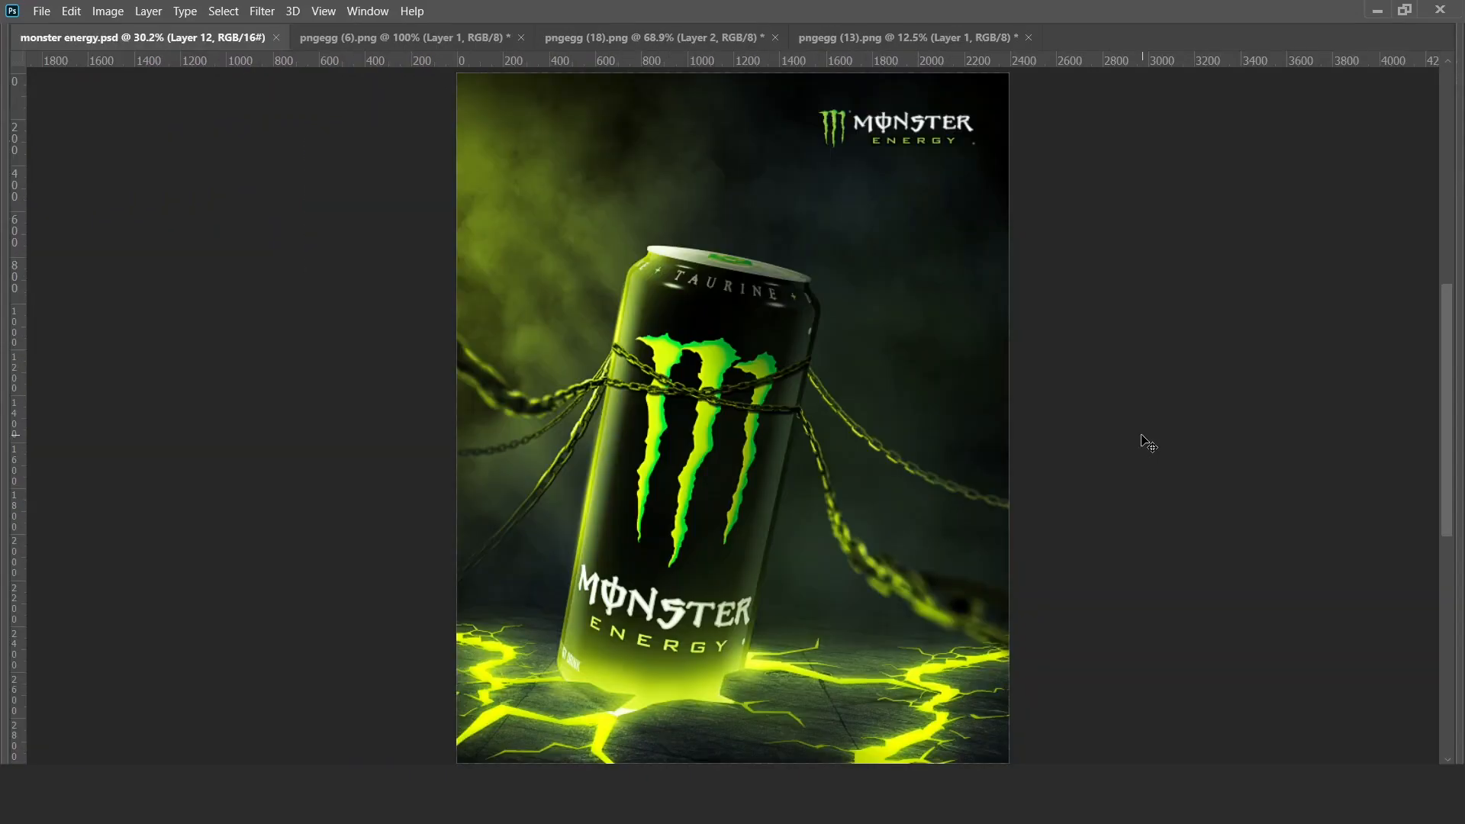